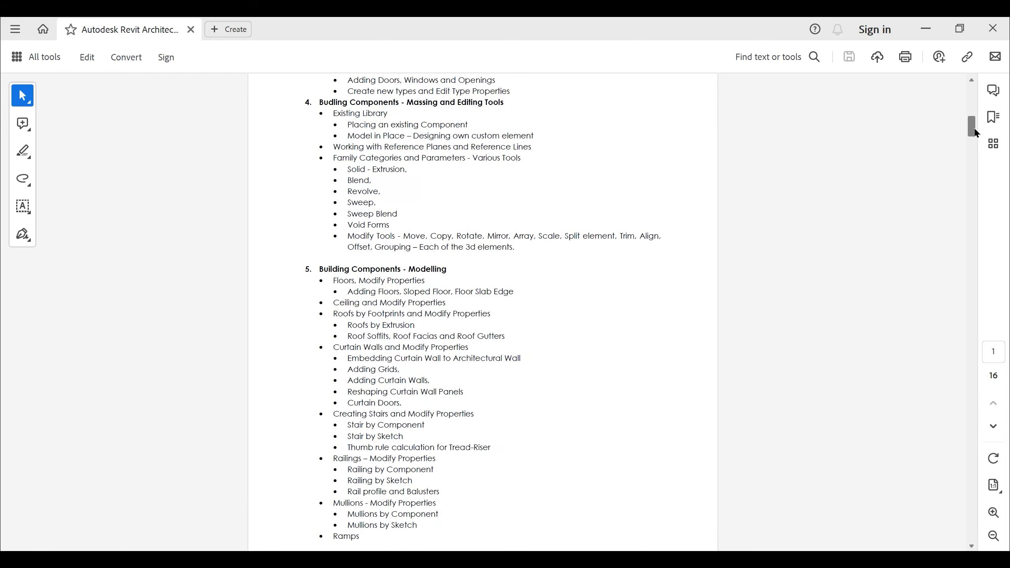
# - Examine the Revit course syllabus topics on massing and editing tools, building component modelling, and parametric modelling
pyautogui.scroll(10, 614, 219)
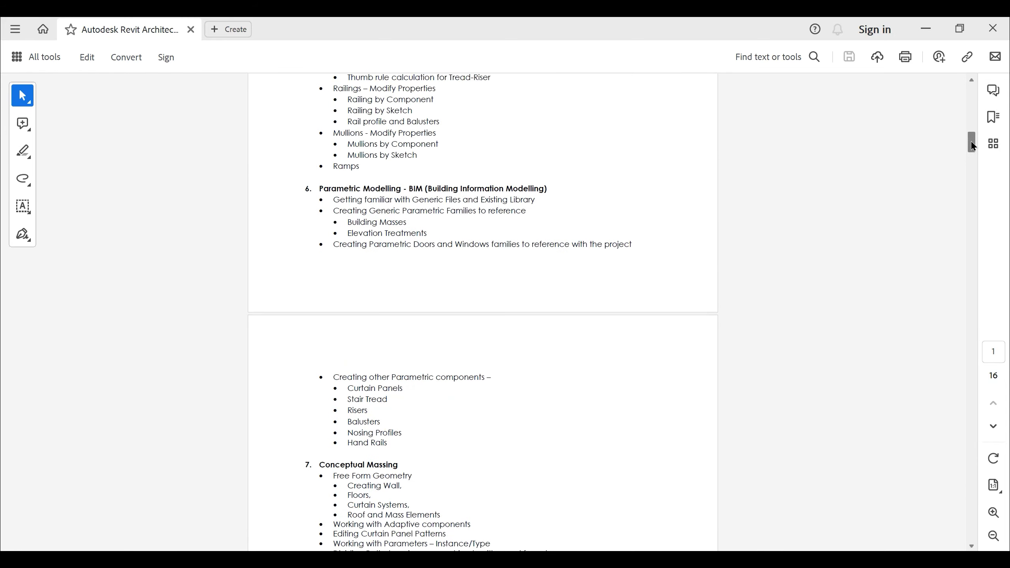
pyautogui.scroll(4, 515, 272)
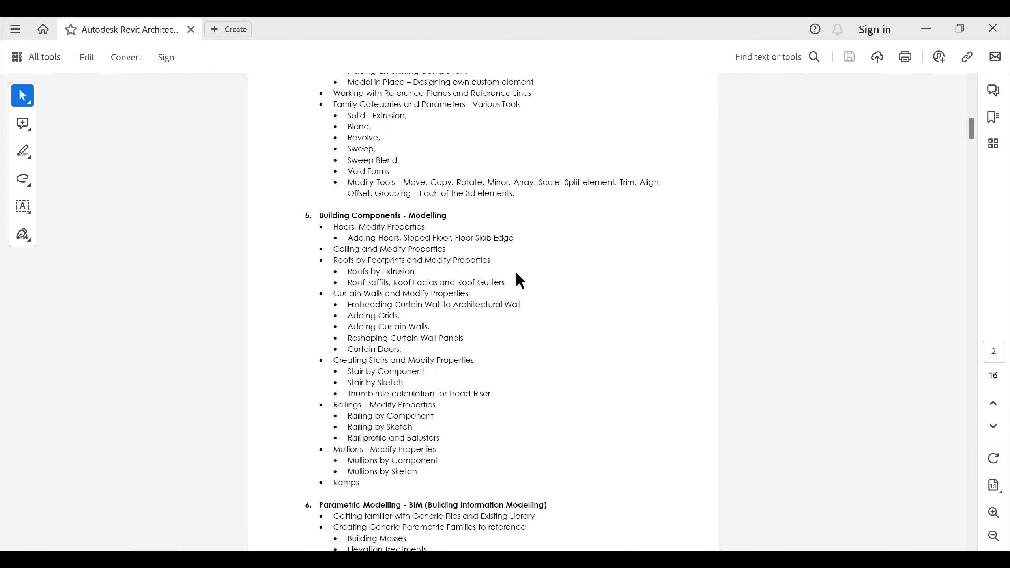
pyautogui.scroll(6, 481, 317)
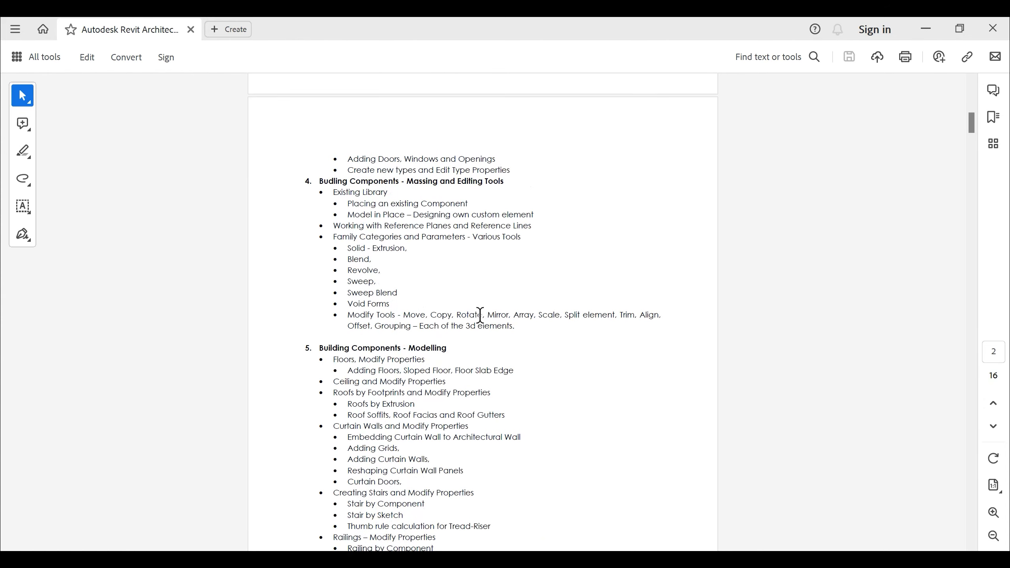
pyautogui.scroll(-6, 481, 318)
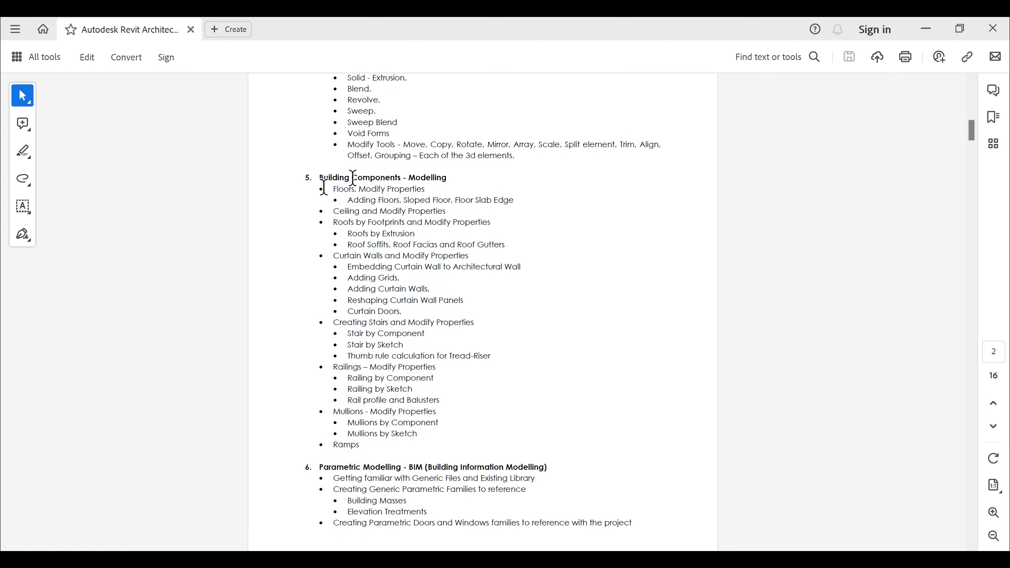
pyautogui.click(306, 179)
pyautogui.moveTo(306, 178); pyautogui.dragTo(356, 189)
pyautogui.click(366, 457)
pyautogui.scroll(-6, 449, 374)
pyautogui.scroll(4, 453, 372)
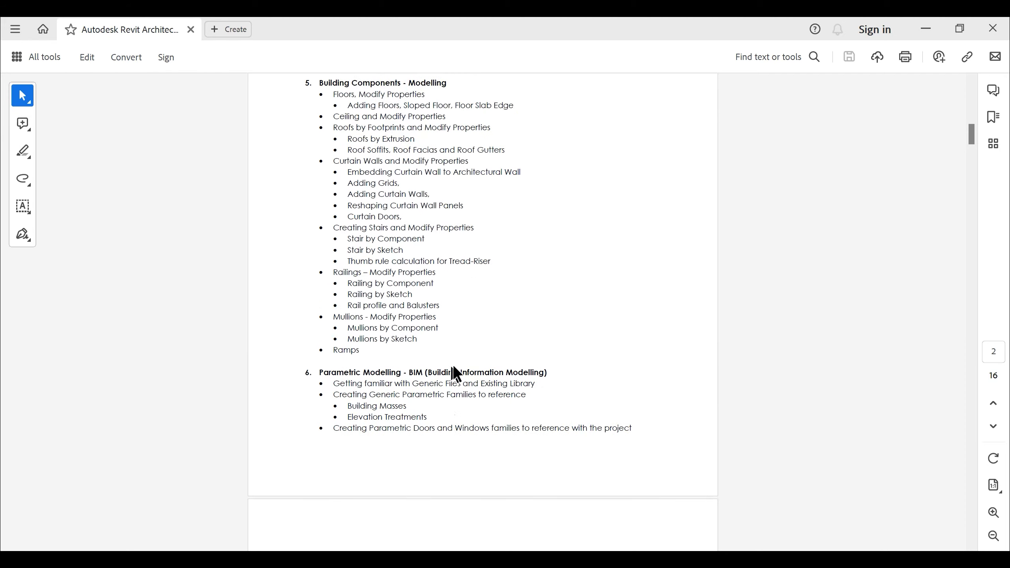
# - Review the opening syllabus page, covering architectural walls, project setup, essentials, course objectives and course description
pyautogui.scroll(10, 453, 368)
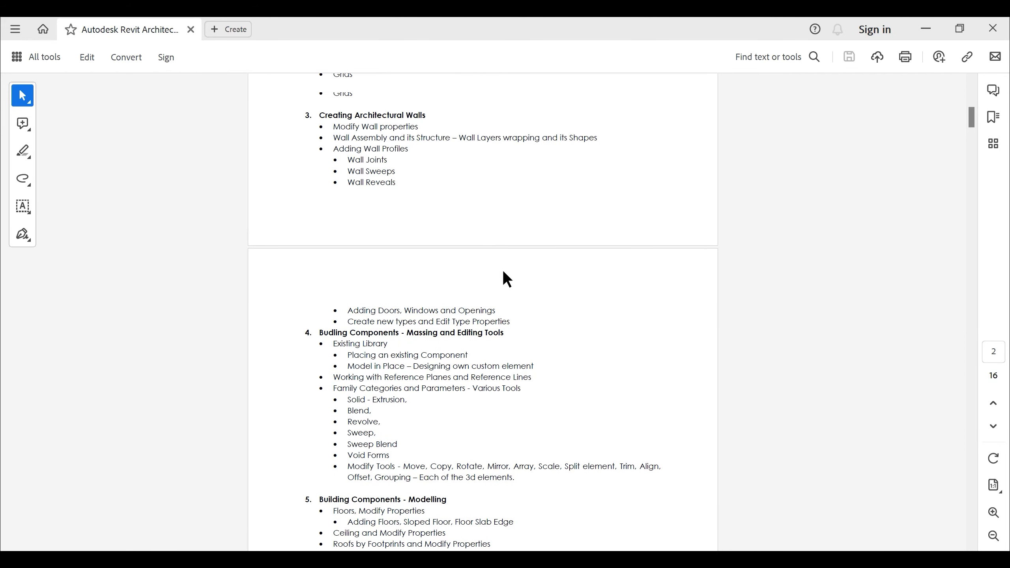
pyautogui.scroll(3, 502, 270)
pyautogui.scroll(6, 504, 271)
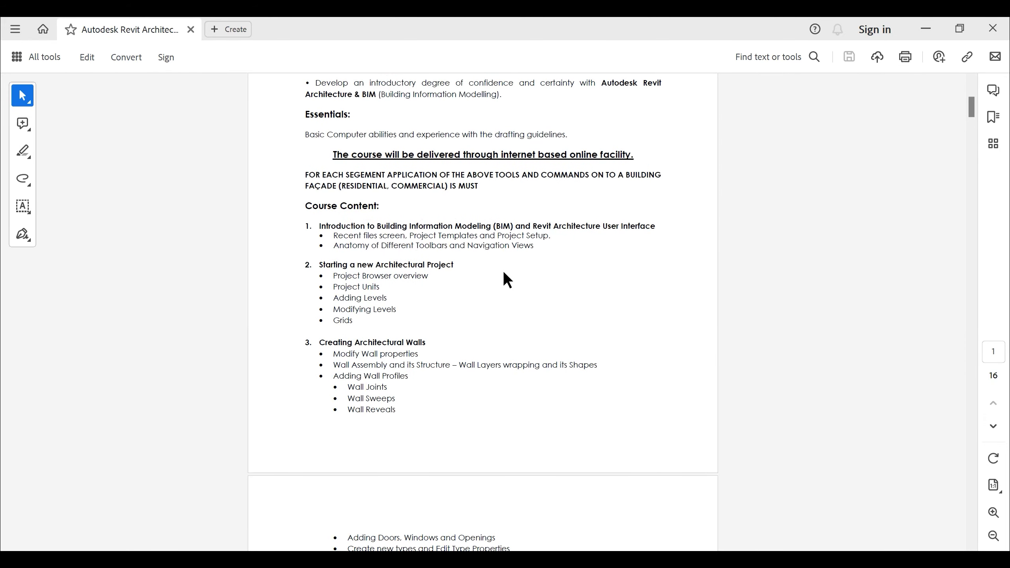
pyautogui.scroll(4, 503, 273)
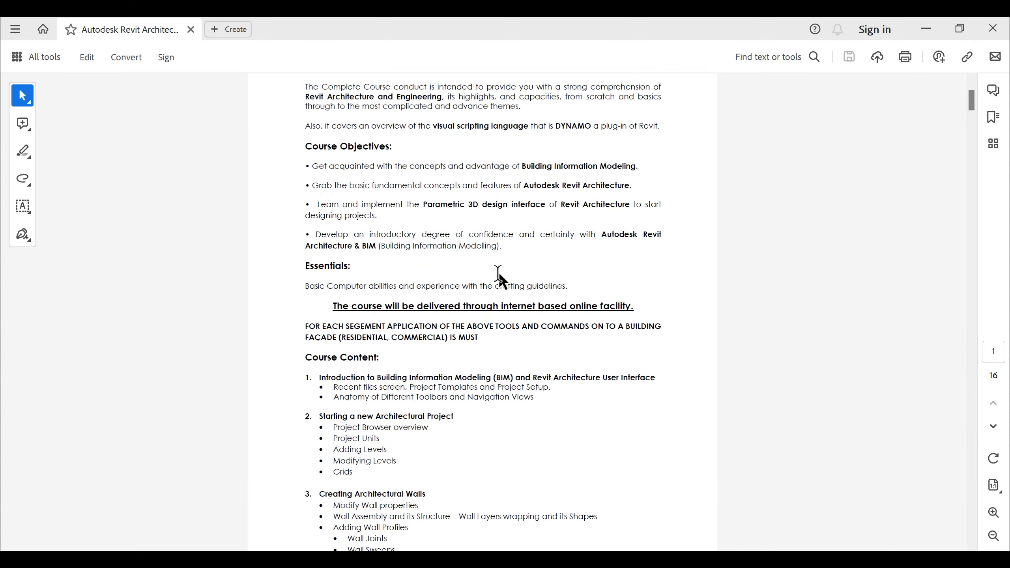
pyautogui.scroll(2, 499, 278)
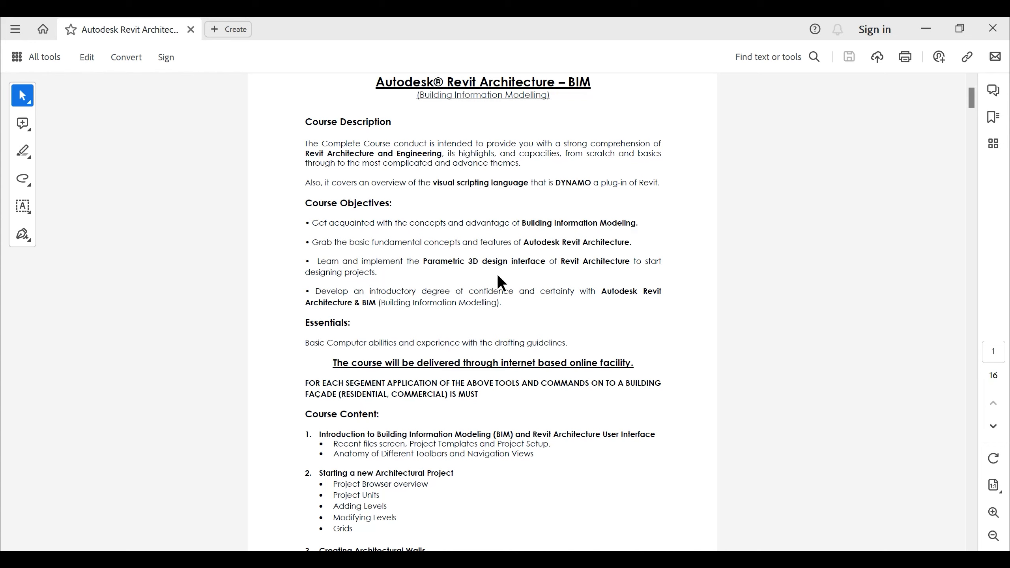
# - Switch to Firefox and browse the Master Diploma in Revit course content down to the batch folders
pyautogui.hotkey('alt', 'Tab')
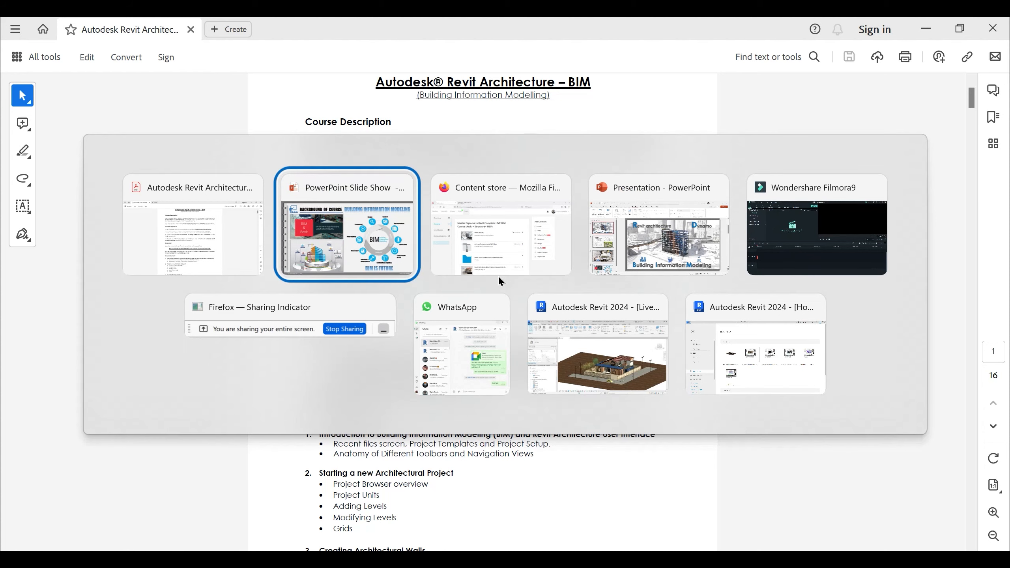
pyautogui.click(500, 280)
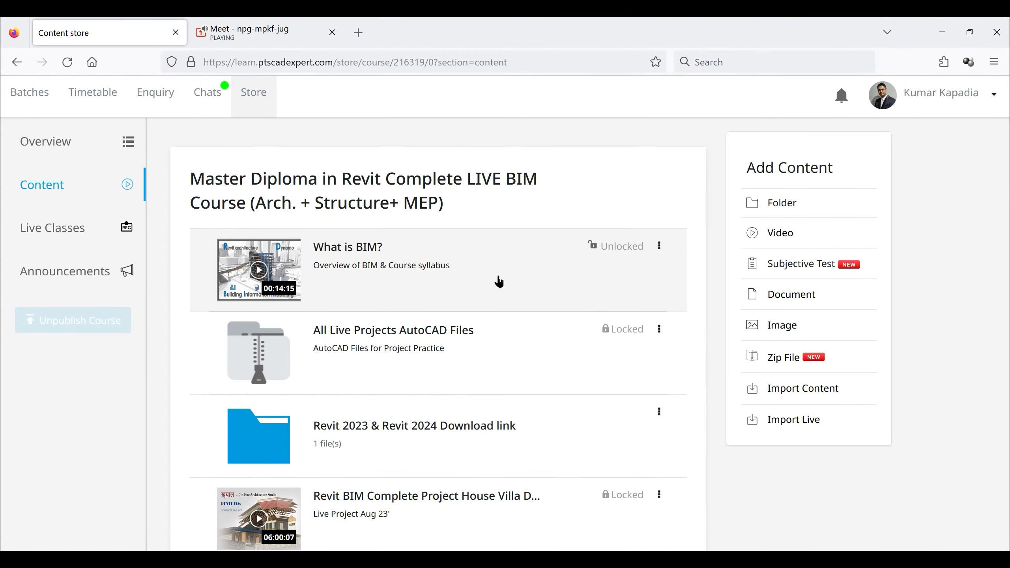
pyautogui.scroll(-7, 500, 284)
pyautogui.scroll(-13, 501, 289)
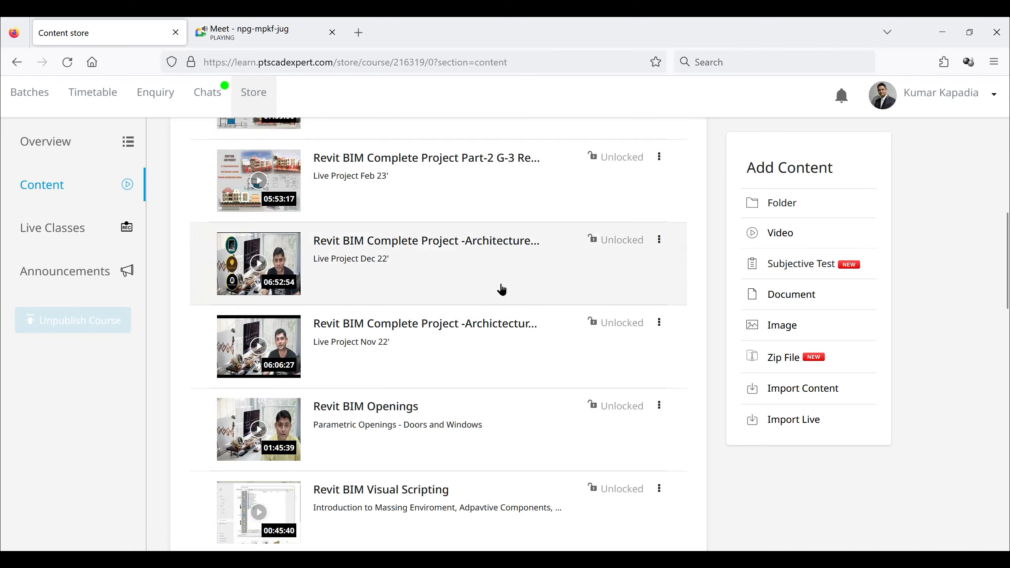
pyautogui.scroll(-3, 475, 307)
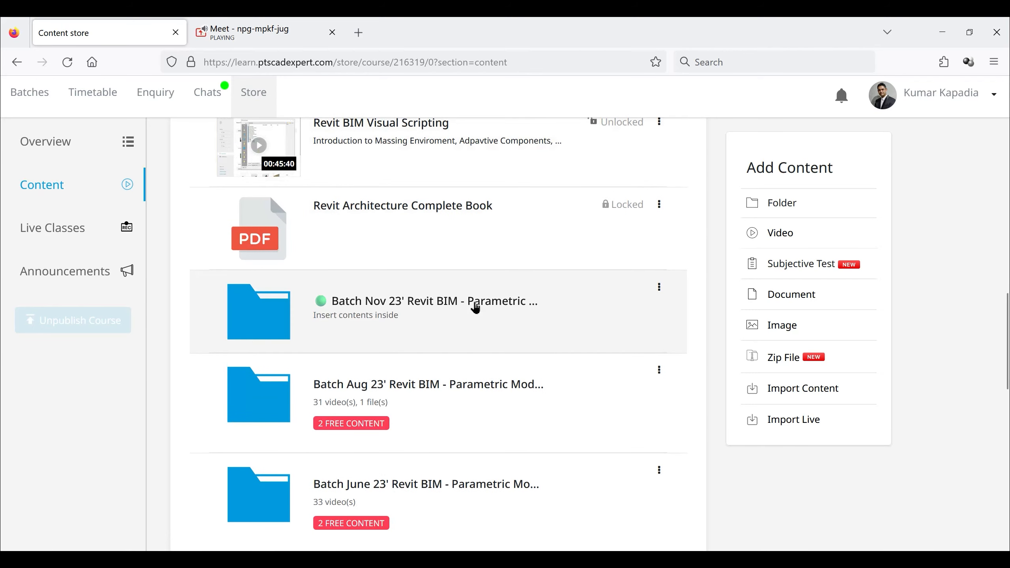
pyautogui.scroll(-12, 475, 308)
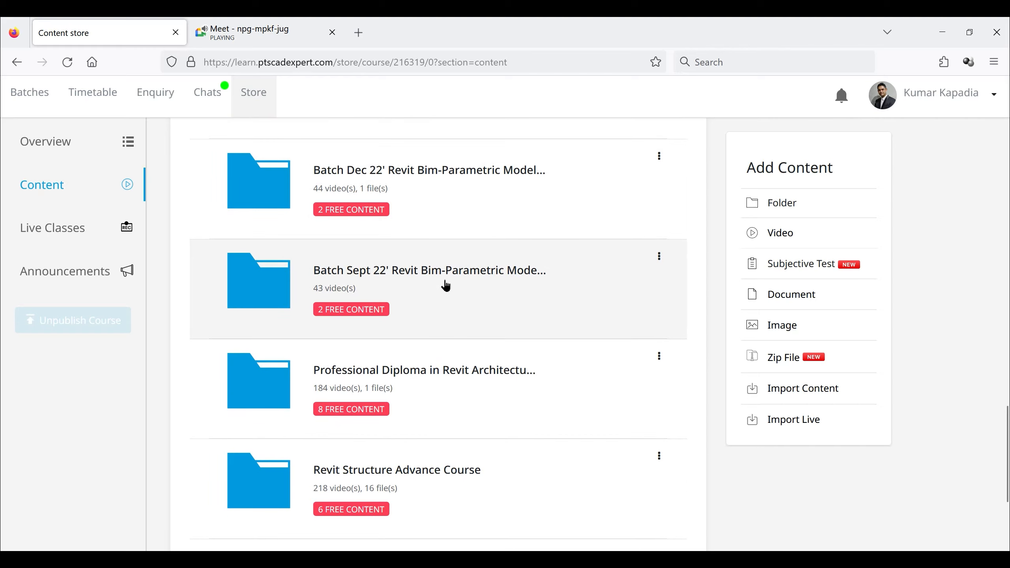
# - Open the Batch Sept 22' Revit BIM folder and look through its first recorded lectures
pyautogui.click(445, 285)
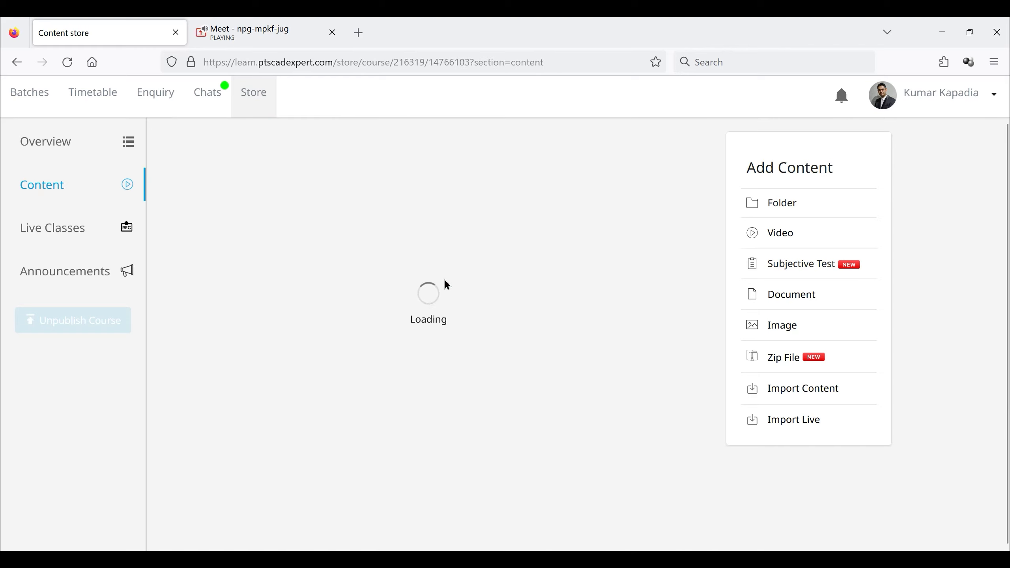
pyautogui.scroll(-20, 445, 285)
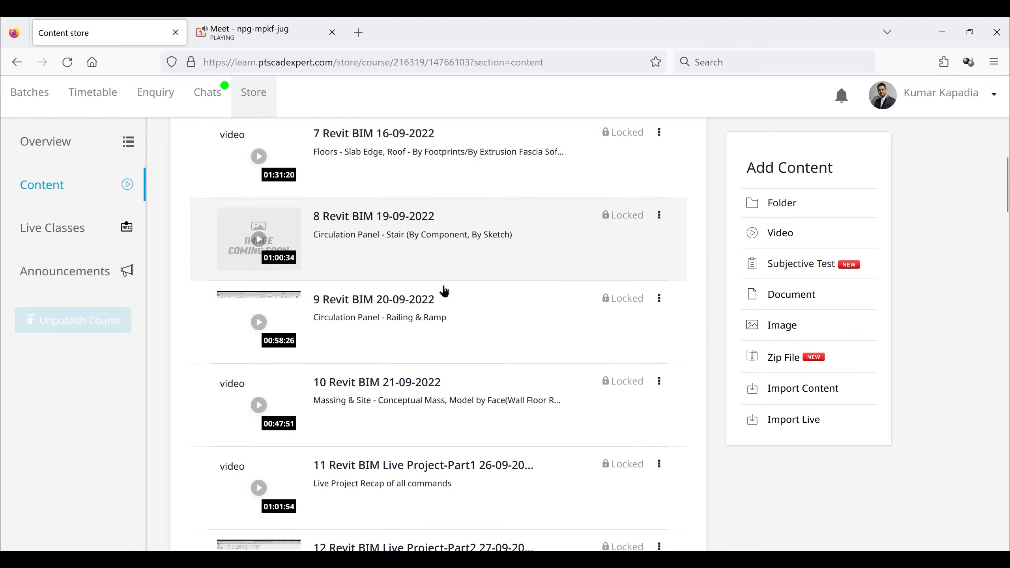
pyautogui.scroll(-8, 444, 293)
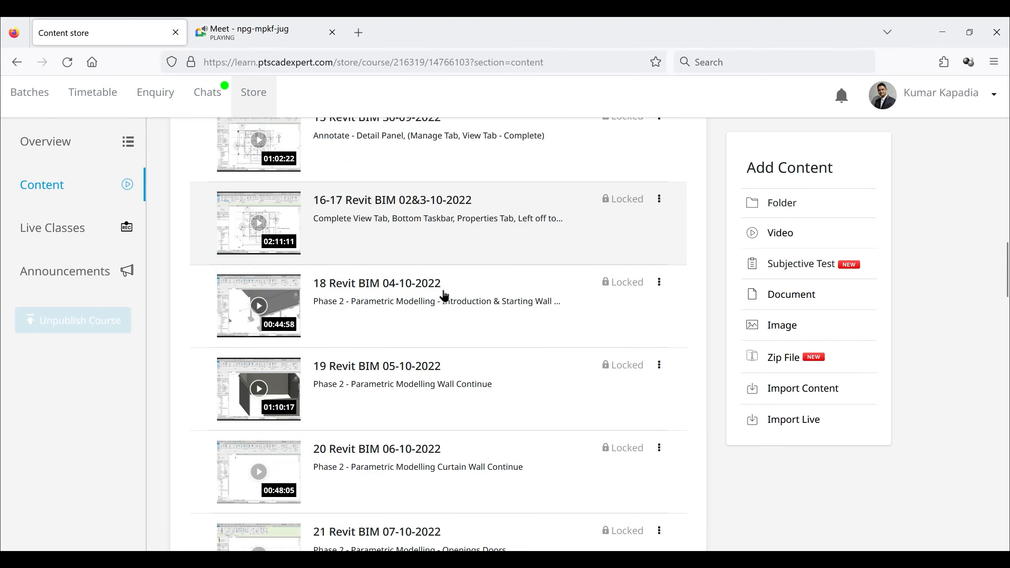
pyautogui.scroll(20, 347, 199)
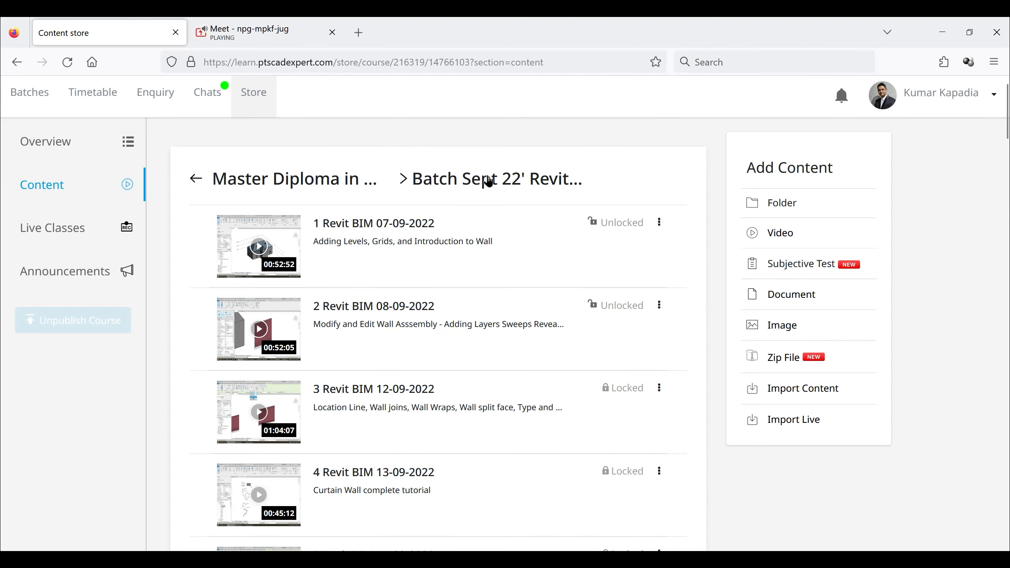
pyautogui.scroll(-14, 457, 251)
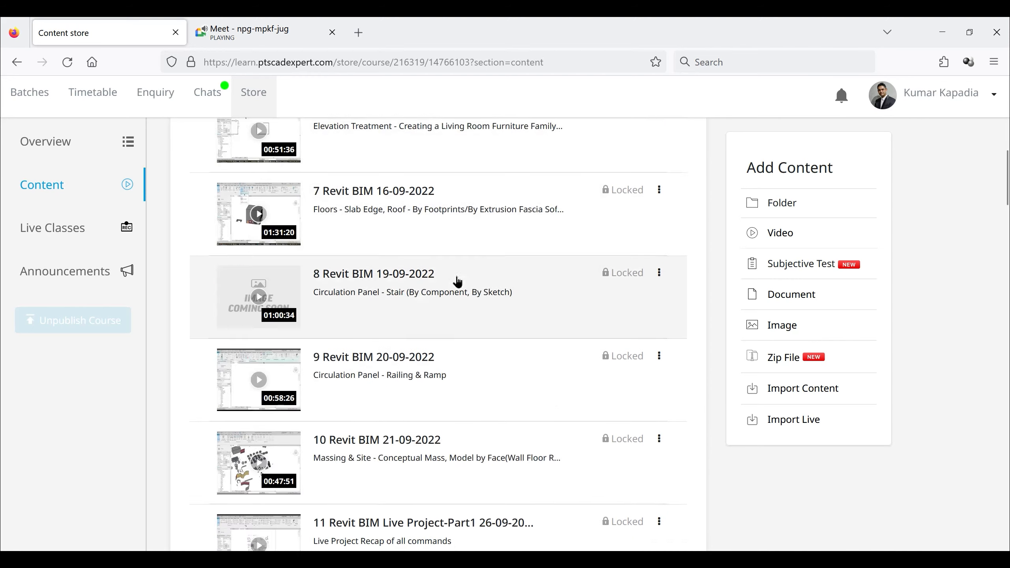
pyautogui.scroll(-4, 457, 283)
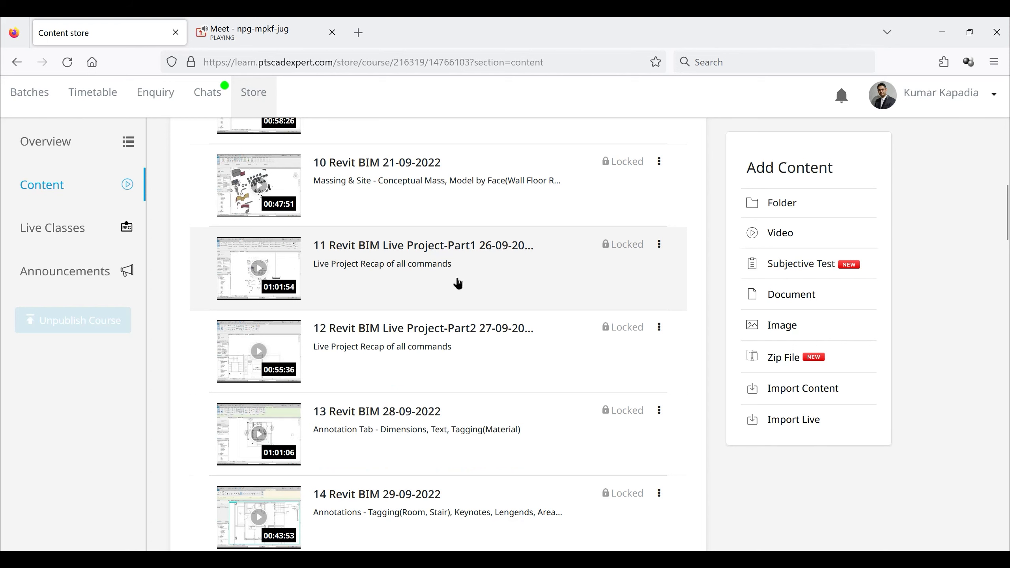
# - Examine the batch's Phase 2 parametric modelling lectures, then return to the earlier annotation and circulation lectures
pyautogui.scroll(-16, 458, 283)
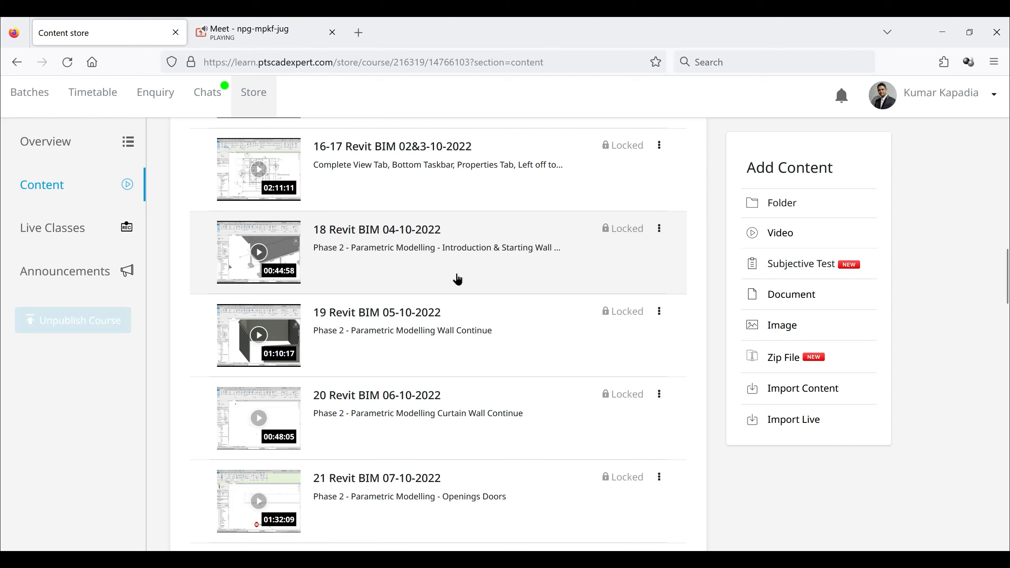
pyautogui.scroll(-4, 457, 280)
pyautogui.scroll(4, 457, 279)
pyautogui.scroll(-9, 439, 306)
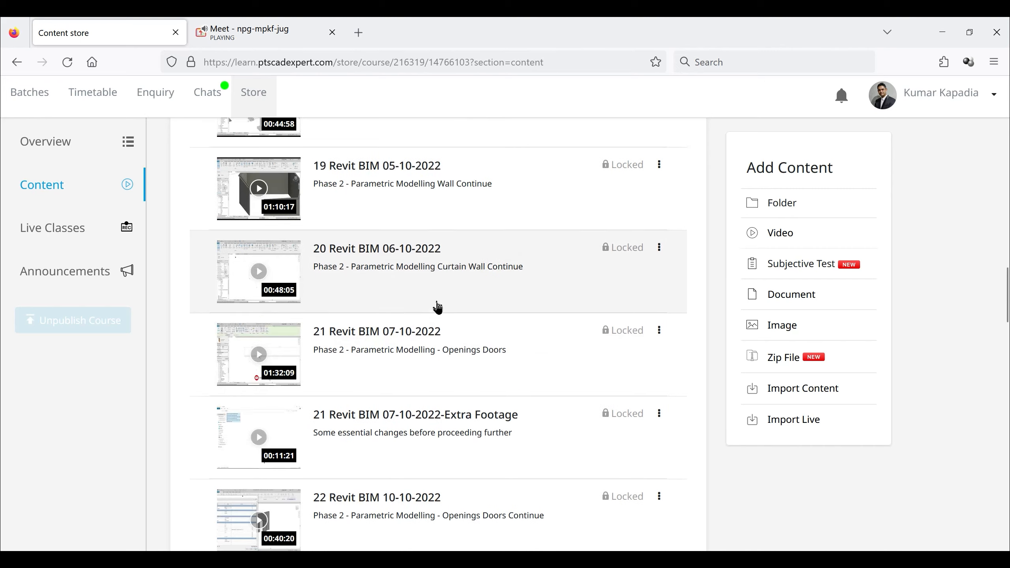
pyautogui.scroll(-8, 440, 363)
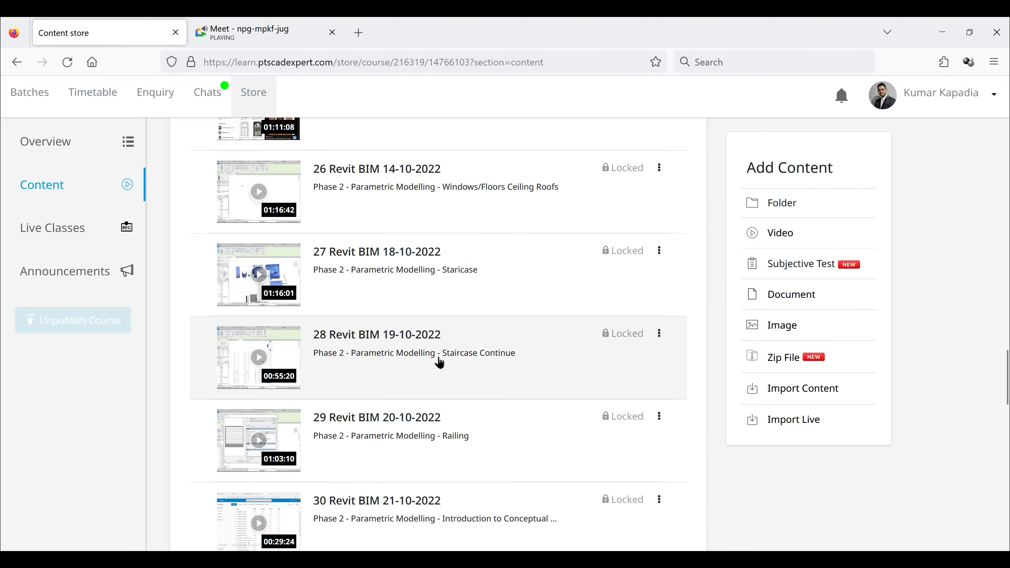
pyautogui.scroll(18, 439, 362)
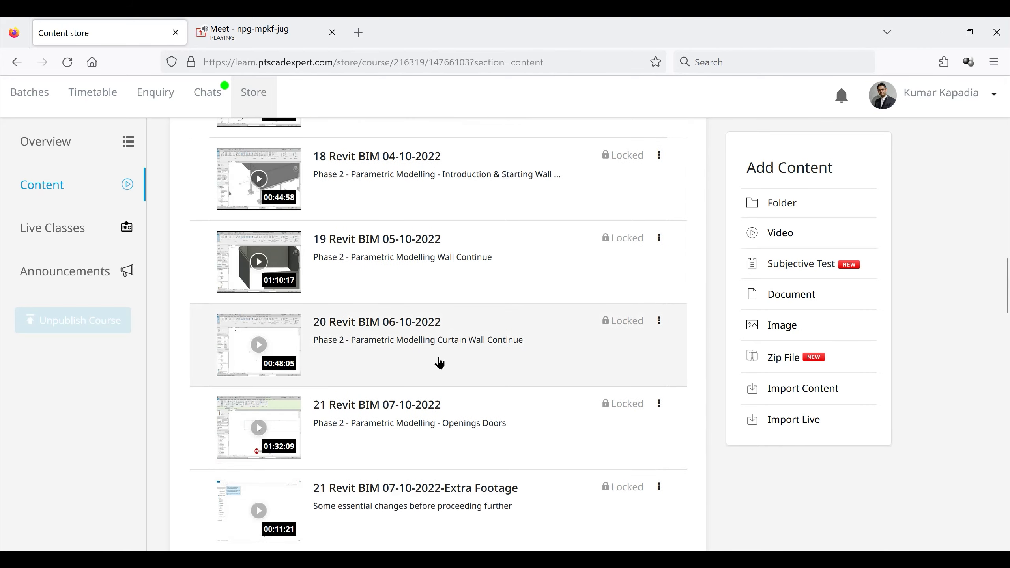
pyautogui.scroll(8, 440, 363)
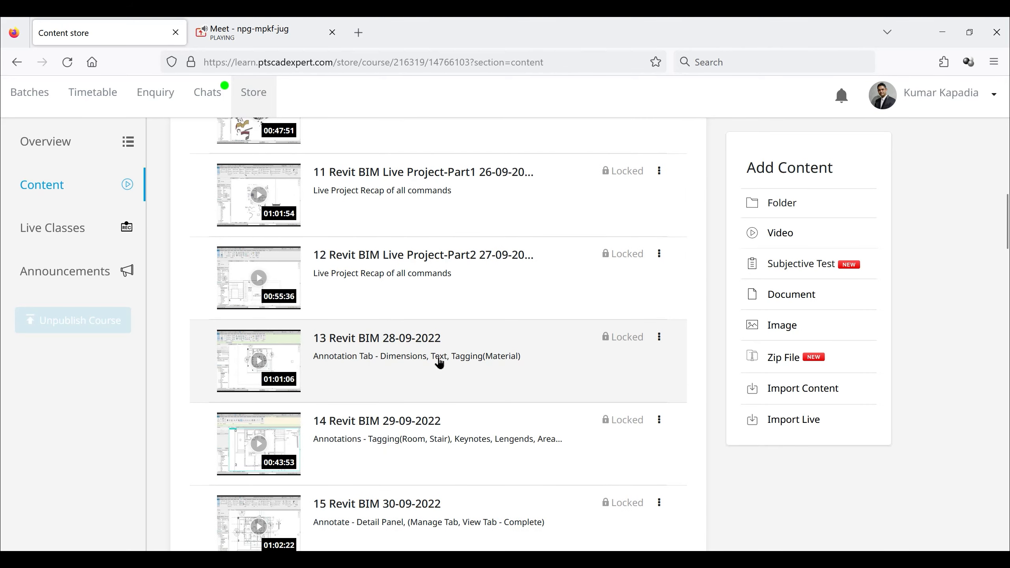
pyautogui.scroll(9, 439, 363)
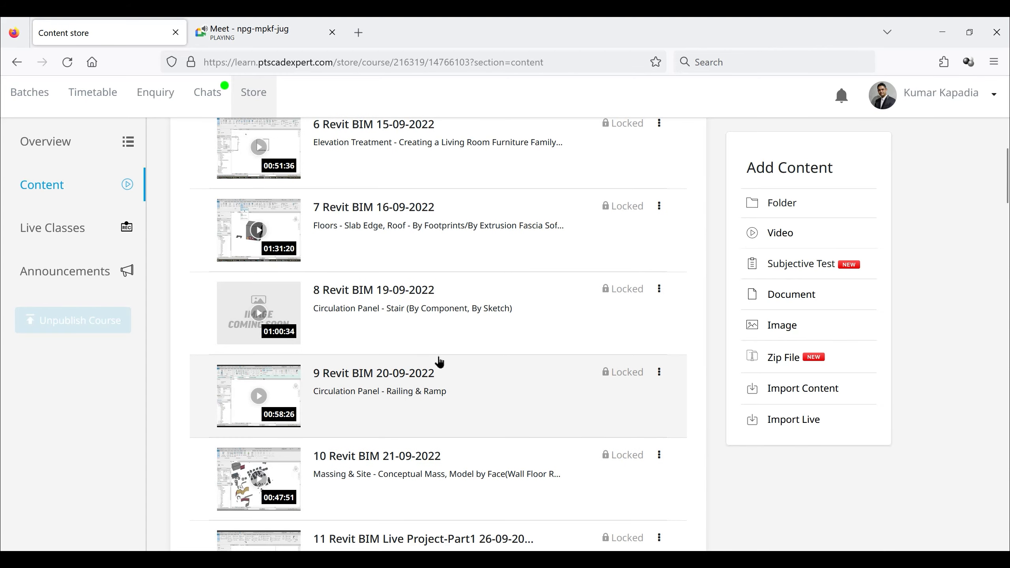
# - Switch to the Live Project Aug 23 Batch model in Revit 2024 and view the whole site in 3D
pyautogui.hotkey('alt', 'Tab')
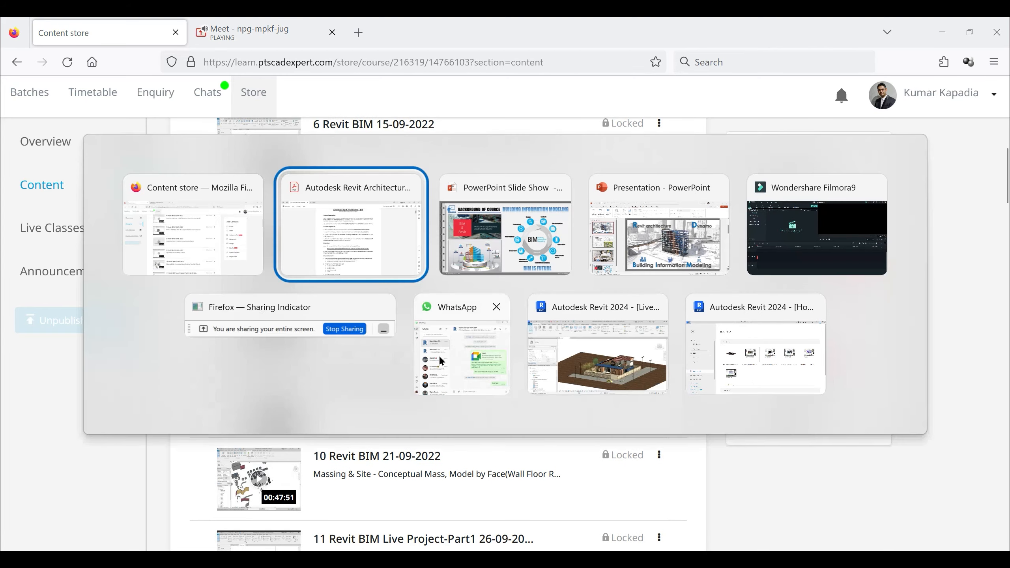
pyautogui.hotkey('alt', 'Tab')
pyautogui.hotkey('alt', 'Tab')
pyautogui.hotkey('alt', 'Tab')
pyautogui.hotkey('alt', 'Tab')
pyautogui.hotkey('alt', 'Tab')
pyautogui.hotkey('alt', 'Tab')
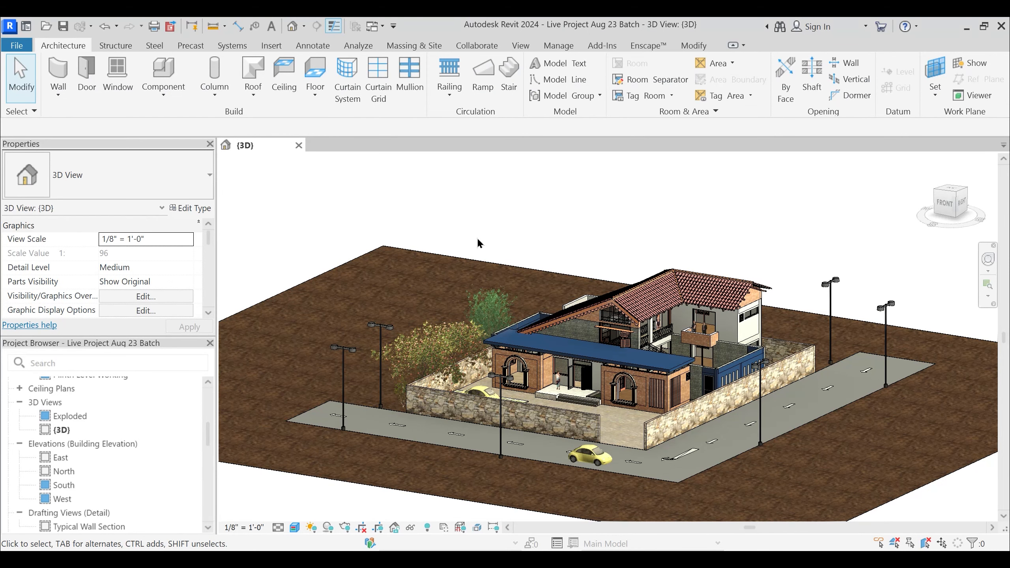
pyautogui.scroll(-2, 410, 261)
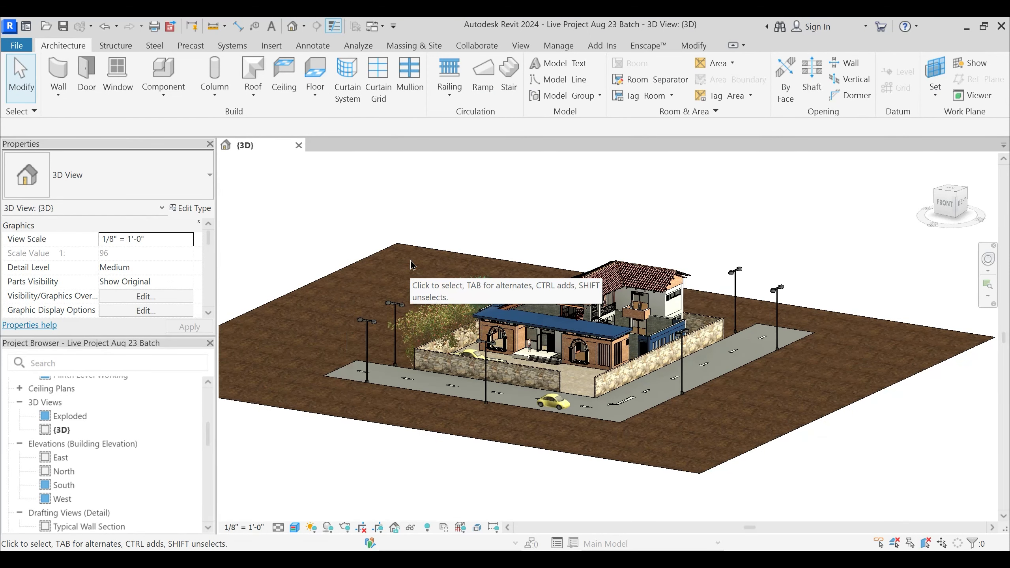
# - Examine the house's facade, tiled roof and boundary wall from several 3D angles, and check the project's floor plan list
pyautogui.scroll(3, 612, 358)
pyautogui.keyDown('shift'); pyautogui.moveTo(612, 358); pyautogui.dragTo(492, 315, button='middle'); pyautogui.keyUp('shift')
pyautogui.scroll(2, 492, 315)
pyautogui.scroll(-1, 500, 296)
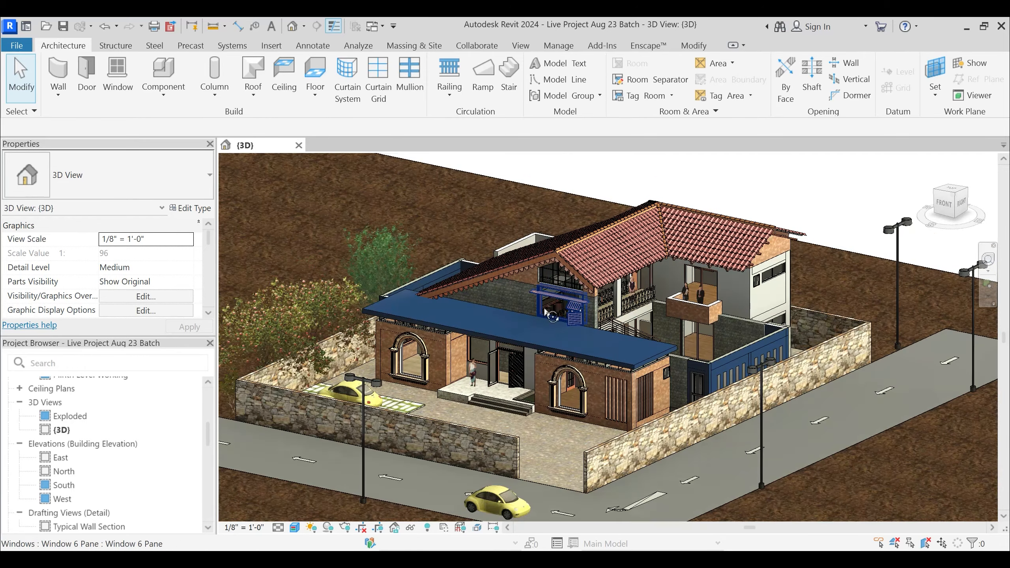
pyautogui.keyDown('shift'); pyautogui.moveTo(551, 304); pyautogui.dragTo(550, 286, button='middle'); pyautogui.keyUp('shift')
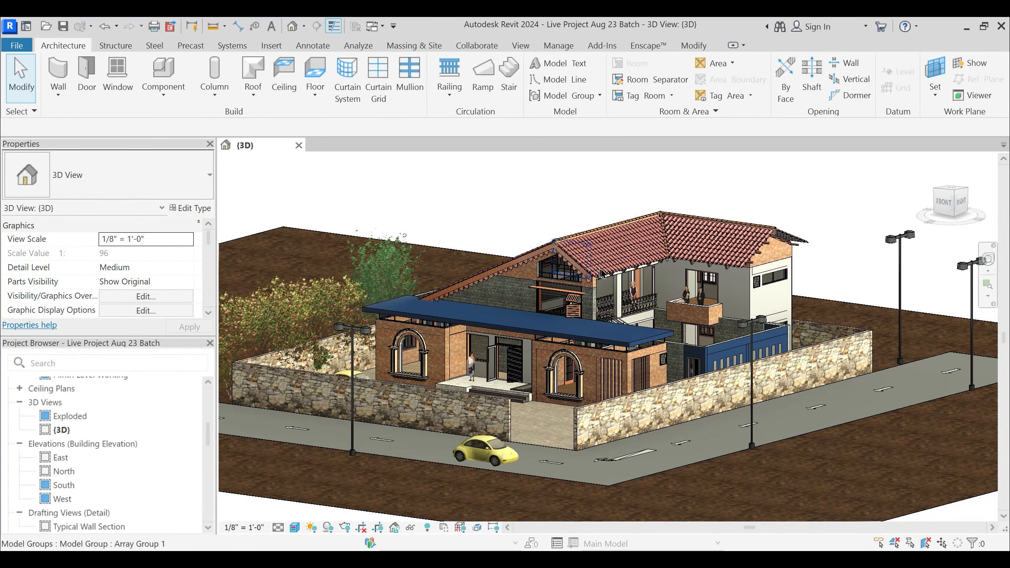
pyautogui.moveTo(636, 439)
pyautogui.keyDown('shift'); pyautogui.mouseDown(button='middle')
pyautogui.moveTo(718, 437)
pyautogui.moveTo(634, 455)
pyautogui.mouseUp(button='middle'); pyautogui.keyUp('shift')
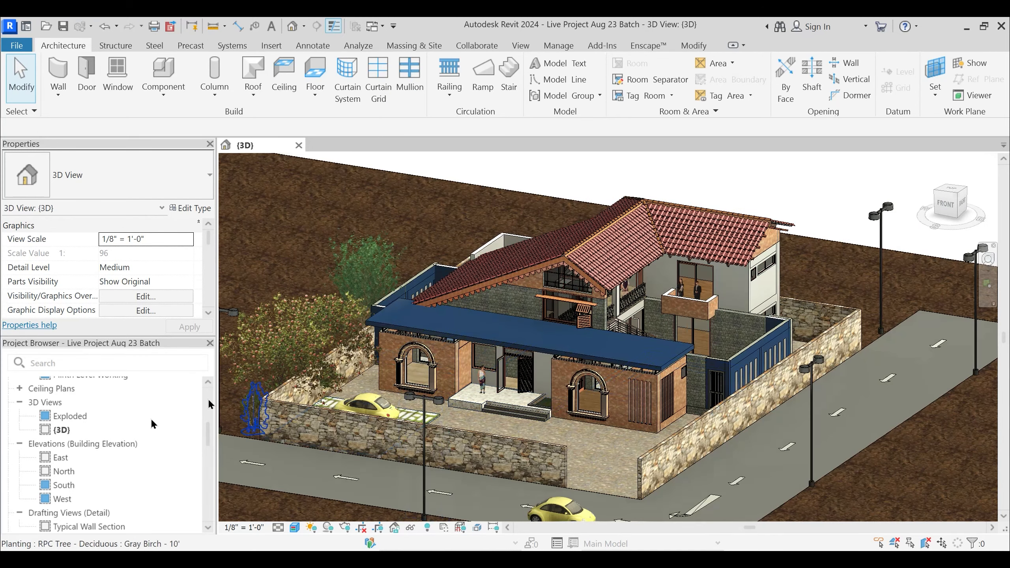
pyautogui.scroll(4, 80, 434)
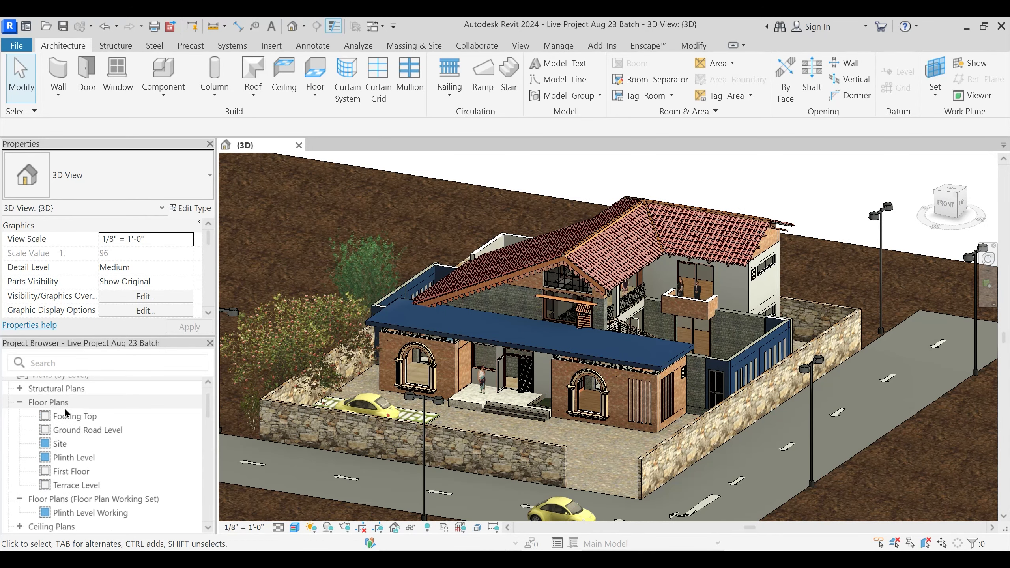
pyautogui.moveTo(566, 346); pyautogui.dragTo(588, 318, button='middle')
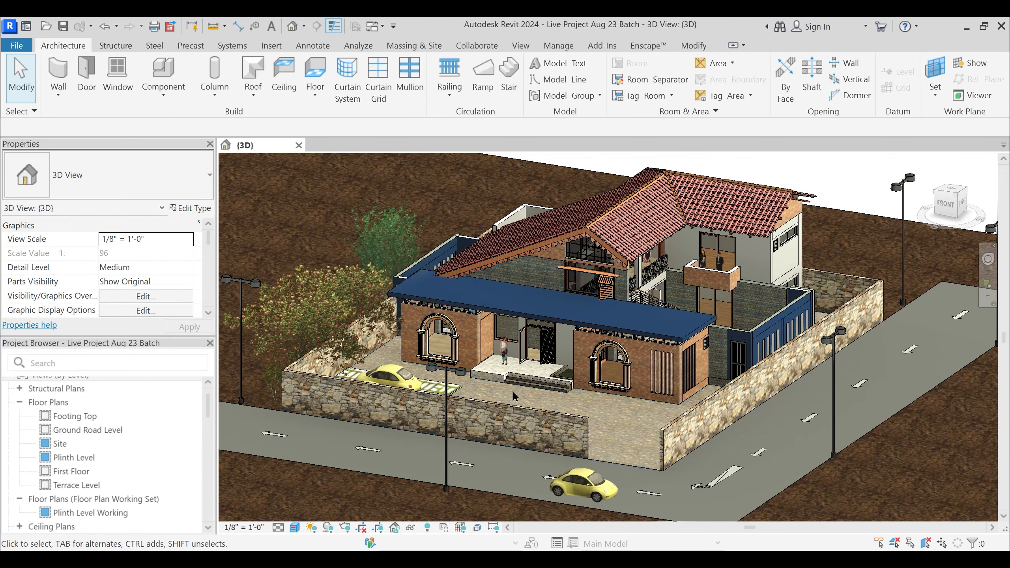
pyautogui.keyDown('shift'); pyautogui.moveTo(660, 411); pyautogui.dragTo(593, 405, button='middle'); pyautogui.keyUp('shift')
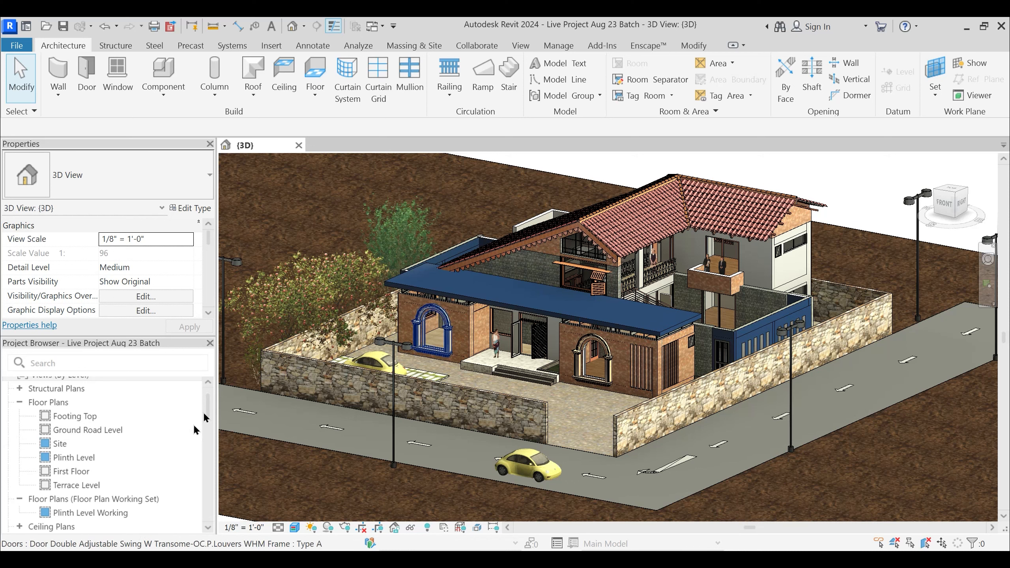
# - View the Site, Plinth Level and Plinth Level Working floor plans, bringing the working plan's dimensions into sight
pyautogui.doubleClick(59, 444)
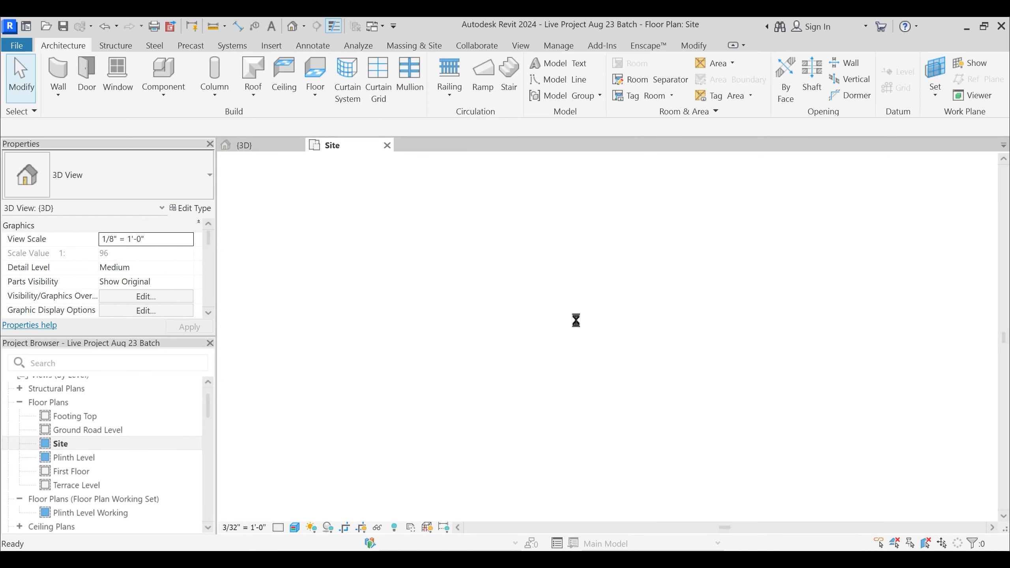
pyautogui.click(93, 459)
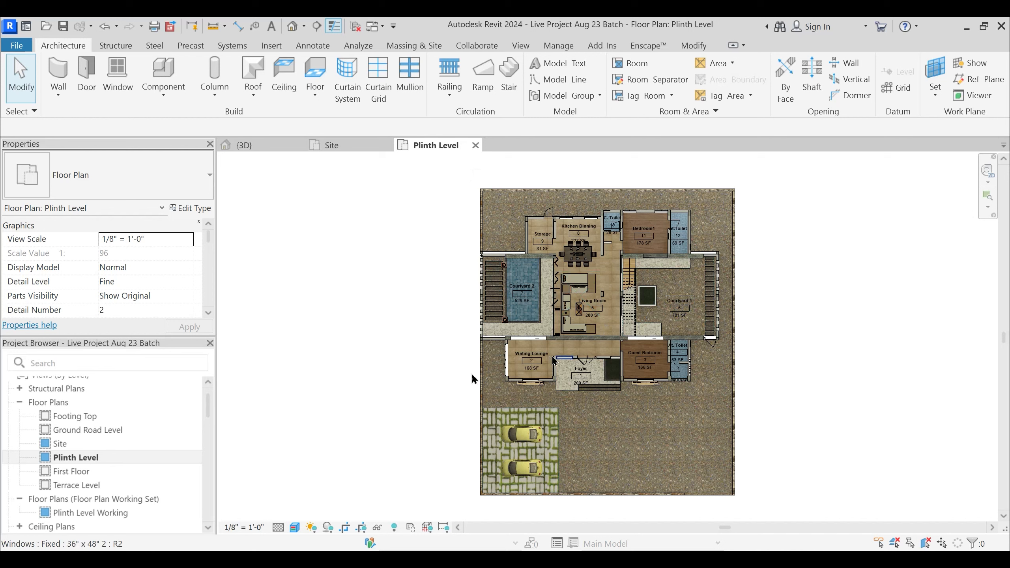
pyautogui.click(85, 514)
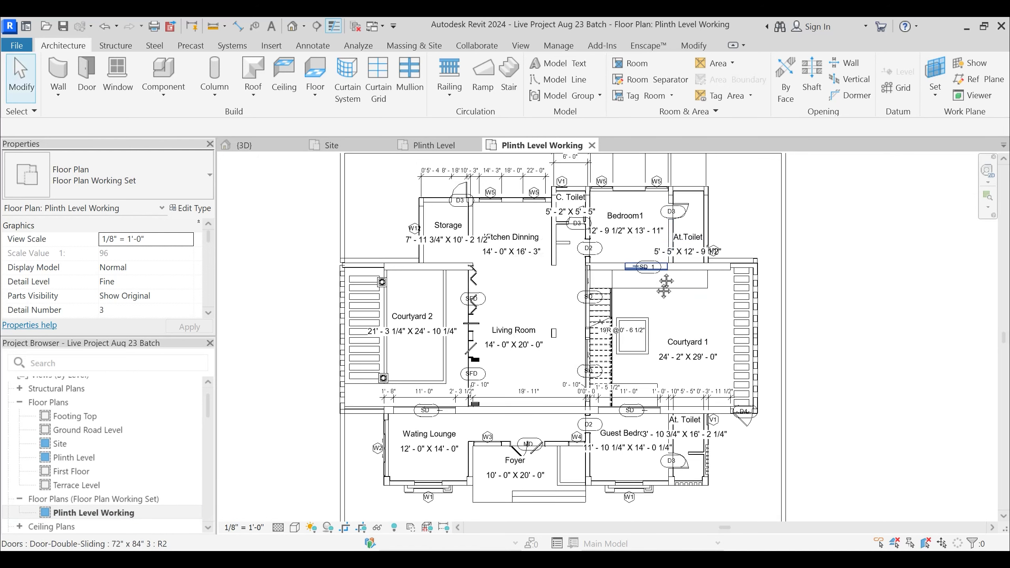
pyautogui.moveTo(663, 287); pyautogui.dragTo(634, 357, button='middle')
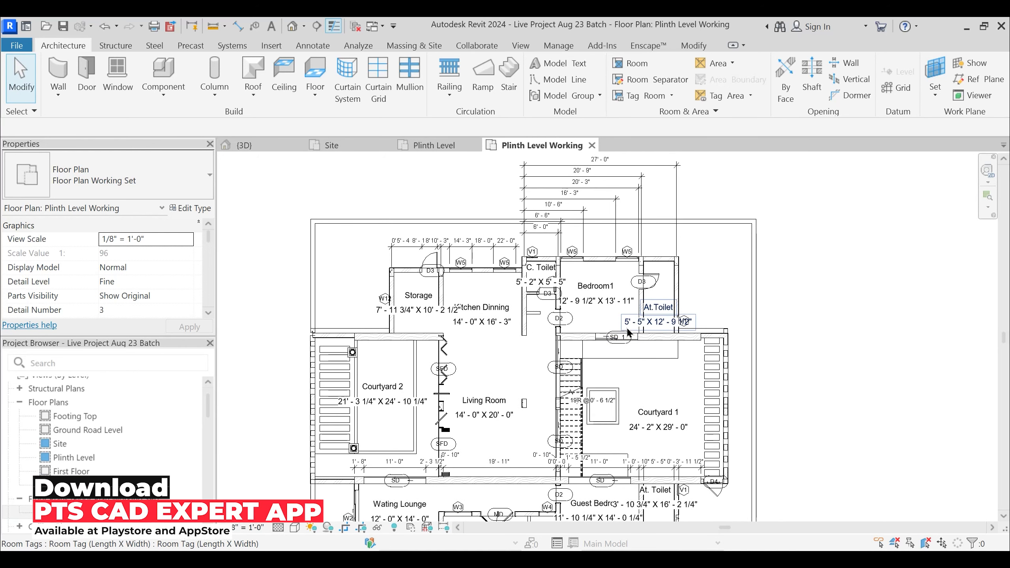
pyautogui.scroll(-2, 627, 332)
# - Open the Exploded 3D view and the South elevation to examine the roof assembly and the front facade
pyautogui.scroll(-2, 144, 443)
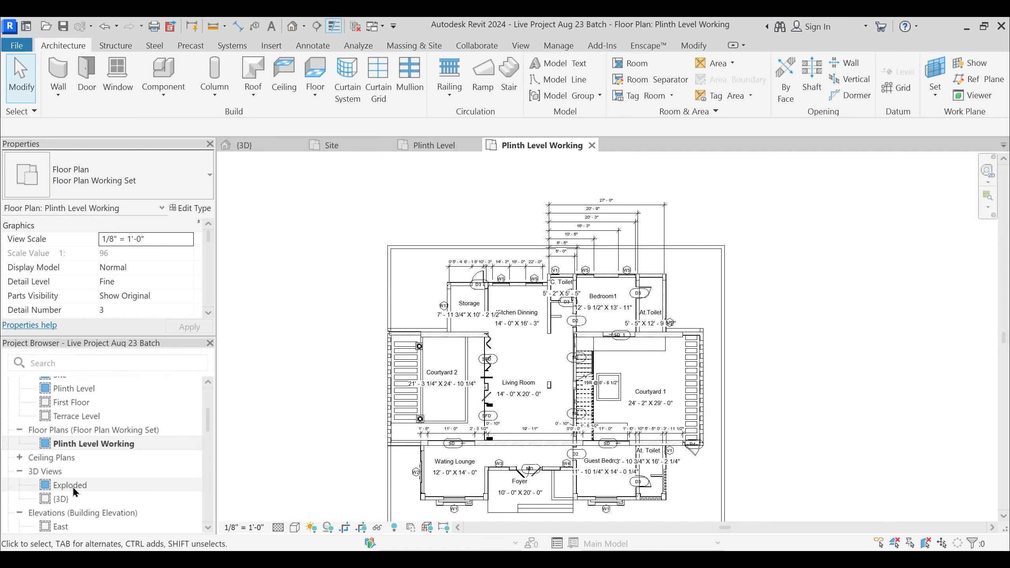
pyautogui.doubleClick(74, 489)
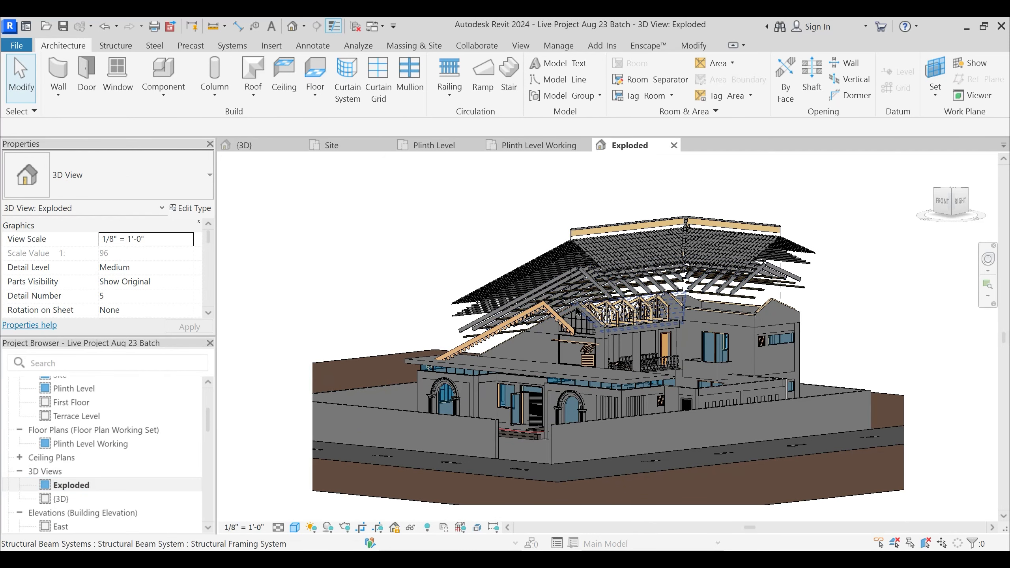
pyautogui.scroll(-2, 75, 490)
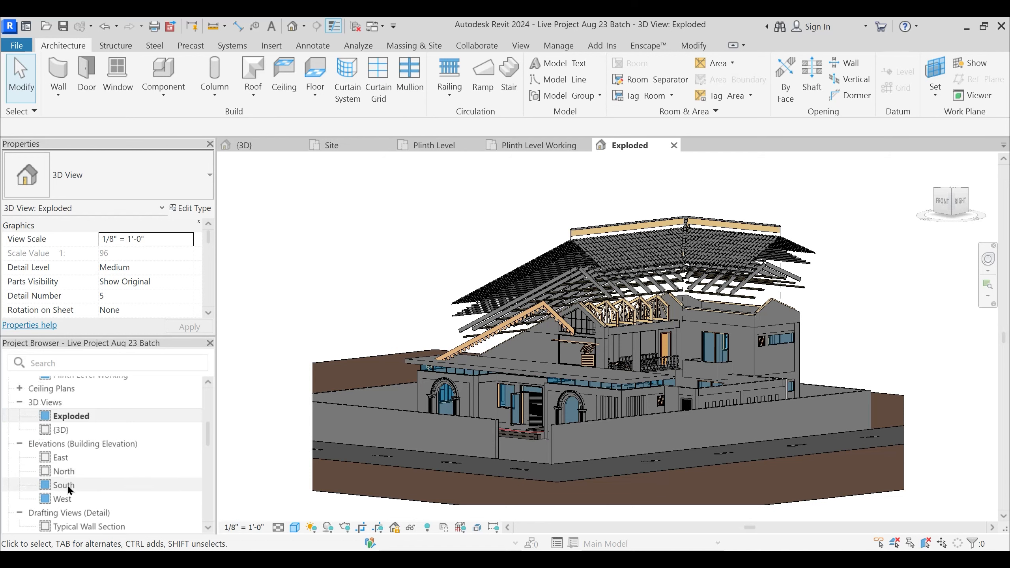
pyautogui.doubleClick(63, 485)
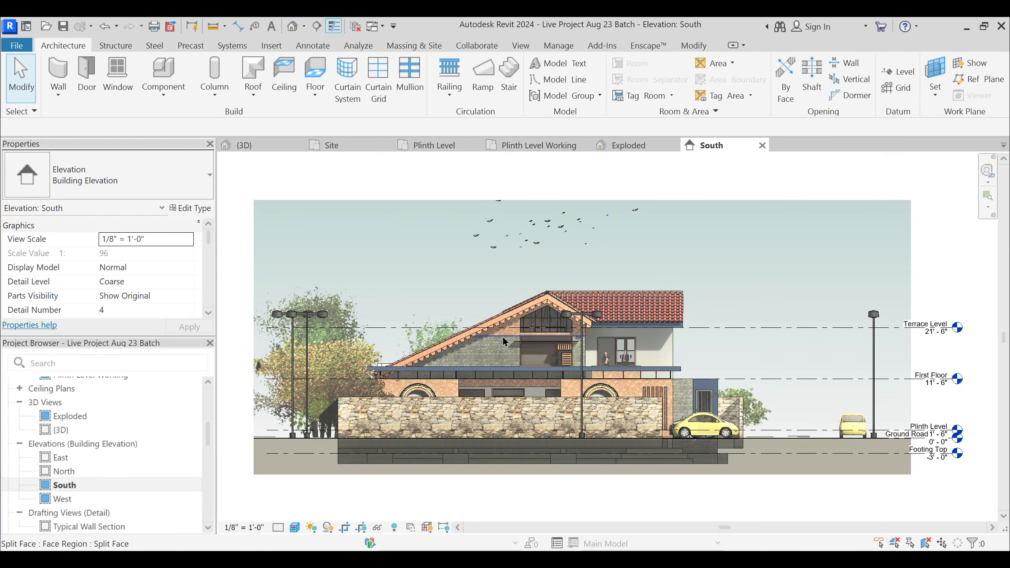
pyautogui.moveTo(531, 340); pyautogui.dragTo(591, 307, button='middle')
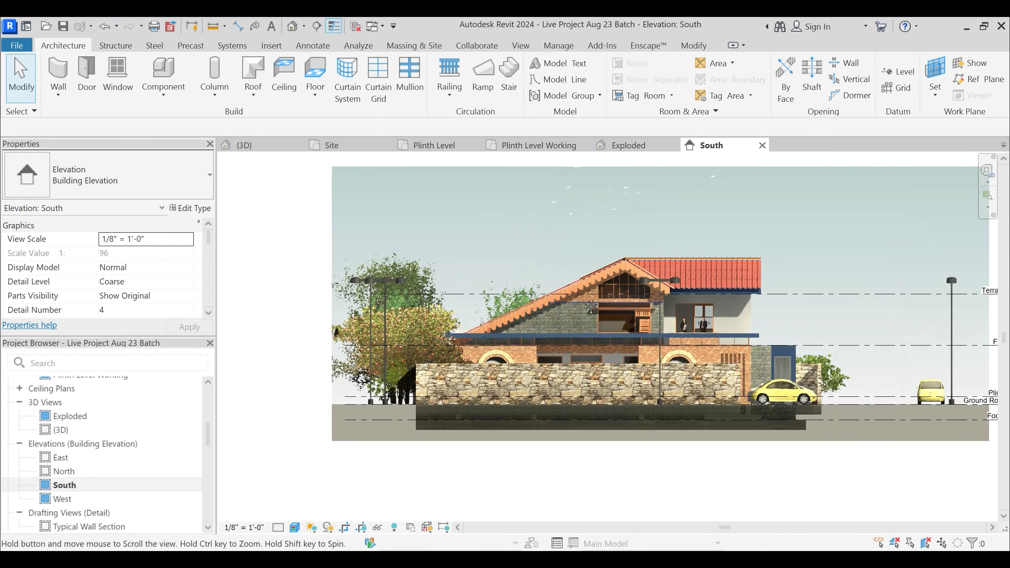
# - Examine the Typical Wall Section drafting view and the Plinth Level gross building area plan
pyautogui.scroll(-2, 79, 457)
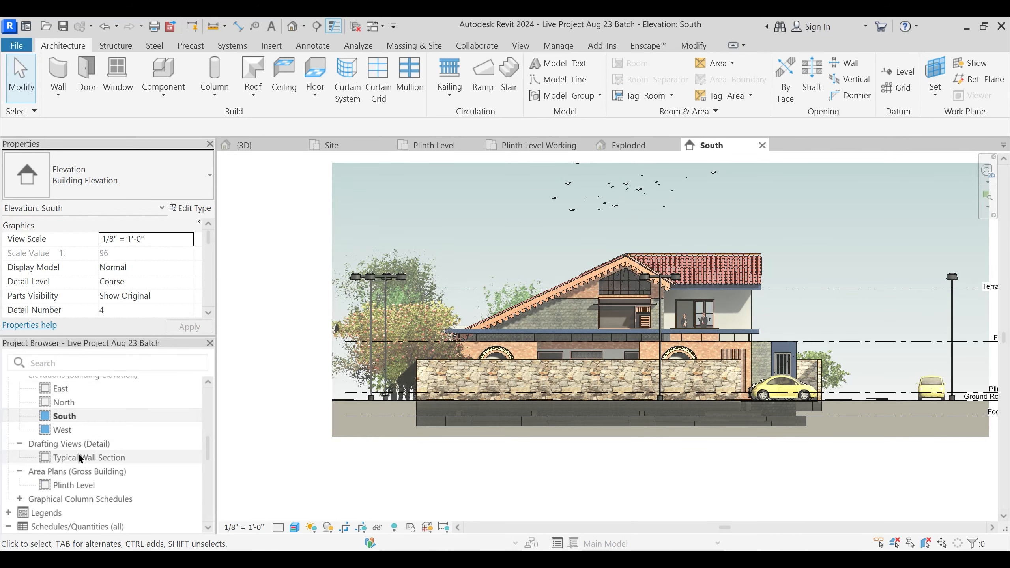
pyautogui.doubleClick(92, 458)
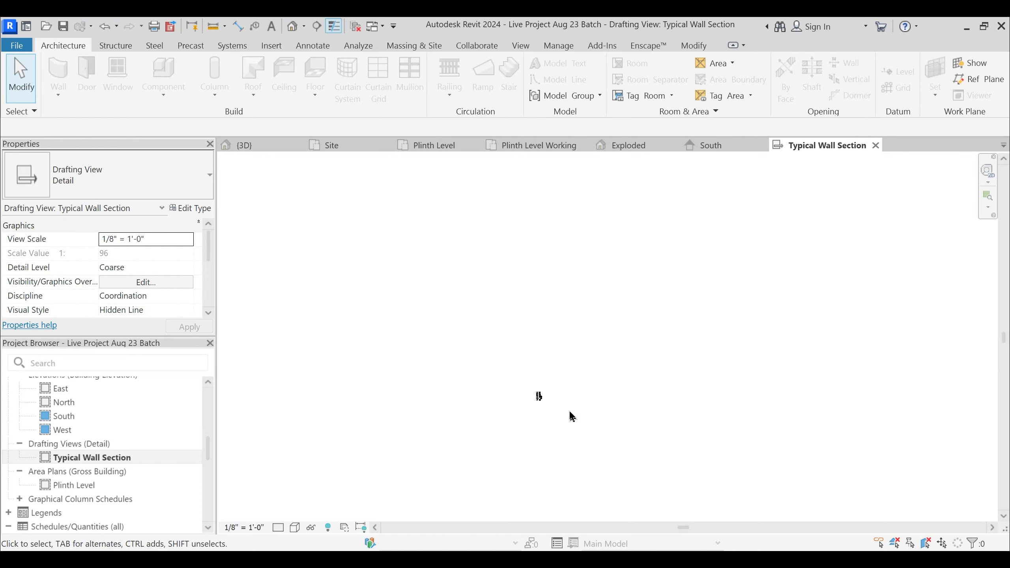
pyautogui.scroll(5, 473, 379)
pyautogui.scroll(3, 483, 403)
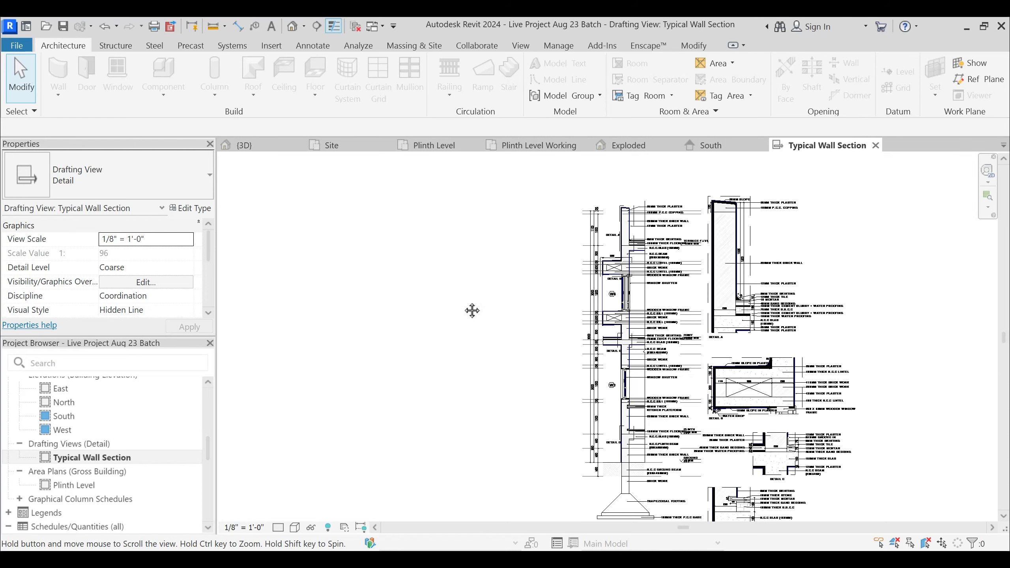
pyautogui.doubleClick(79, 485)
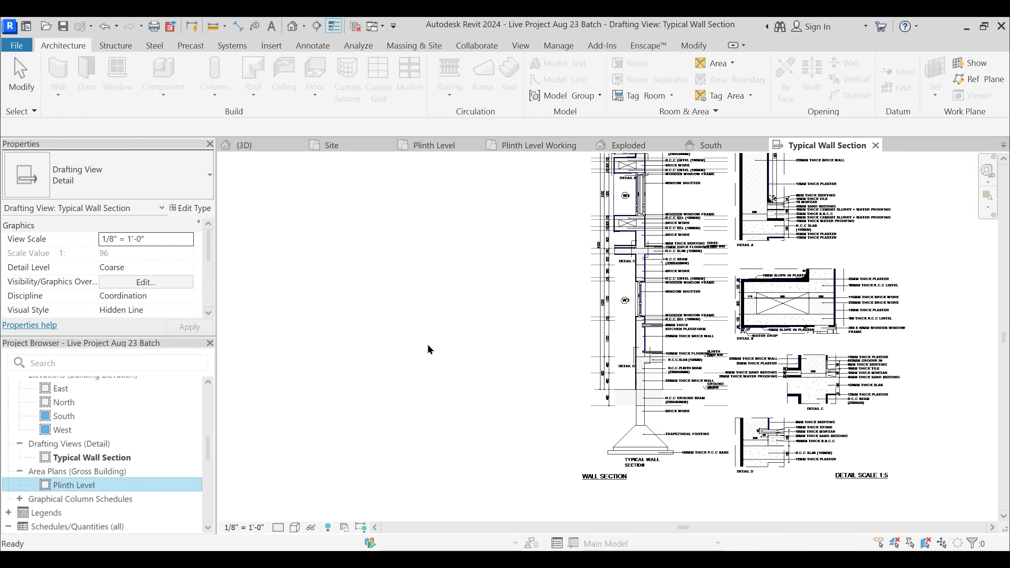
pyautogui.scroll(5, 596, 286)
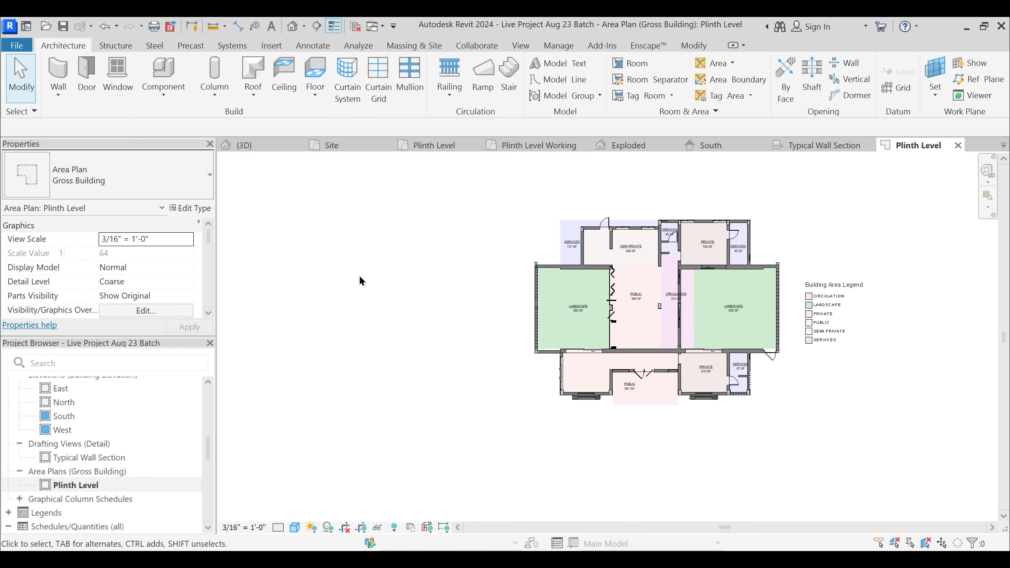
# - Open the Door Schedule and the Window Schedule to review the project's quantities
pyautogui.scroll(-2, 84, 488)
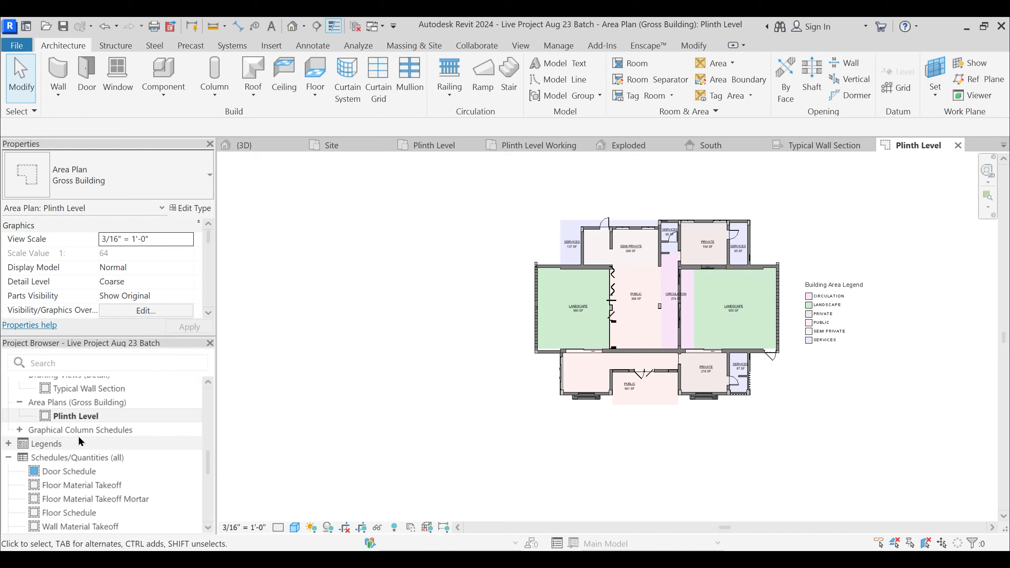
pyautogui.scroll(-2, 79, 469)
pyautogui.scroll(4, 58, 445)
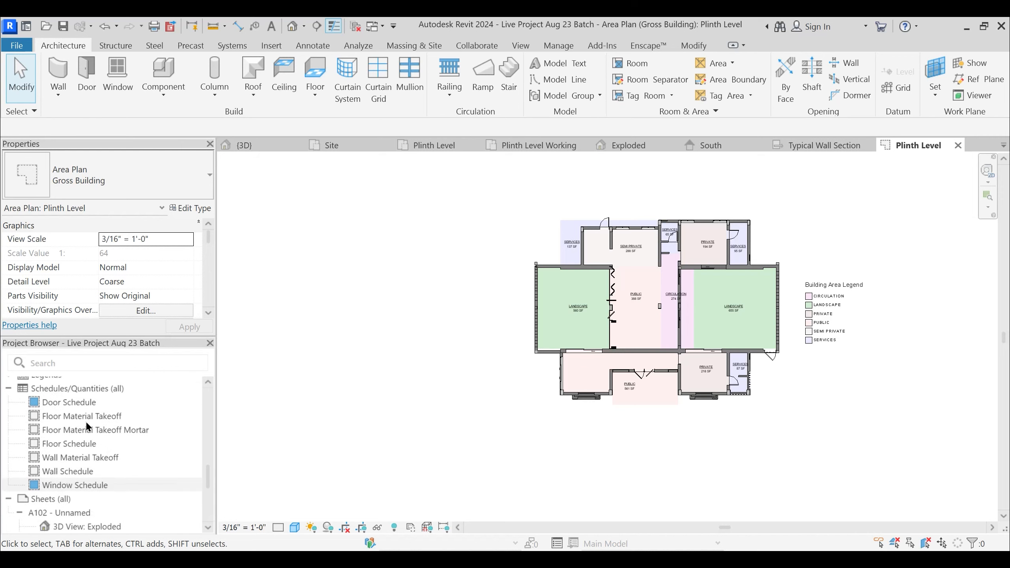
pyautogui.click(85, 472)
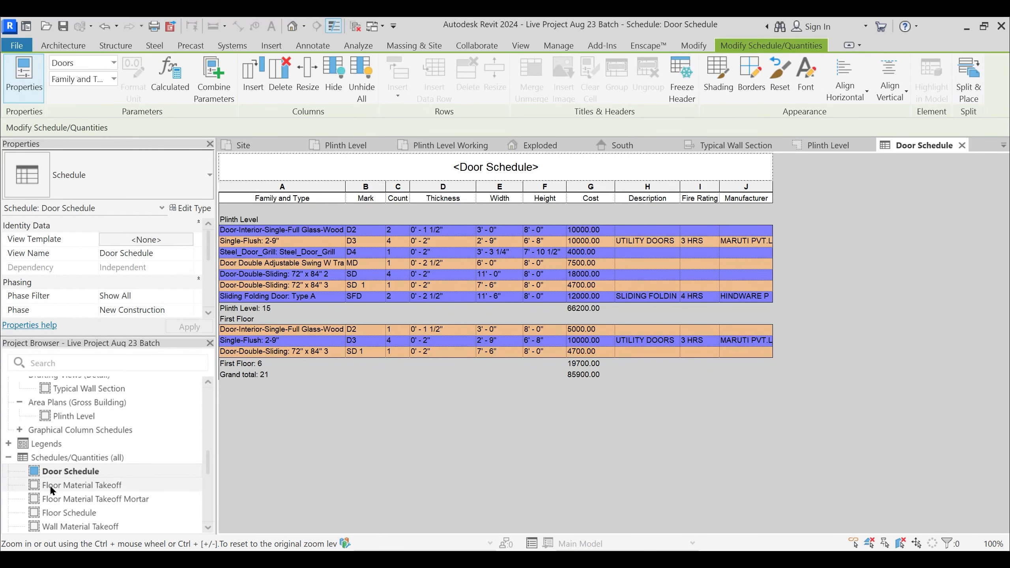
pyautogui.scroll(-2, 52, 490)
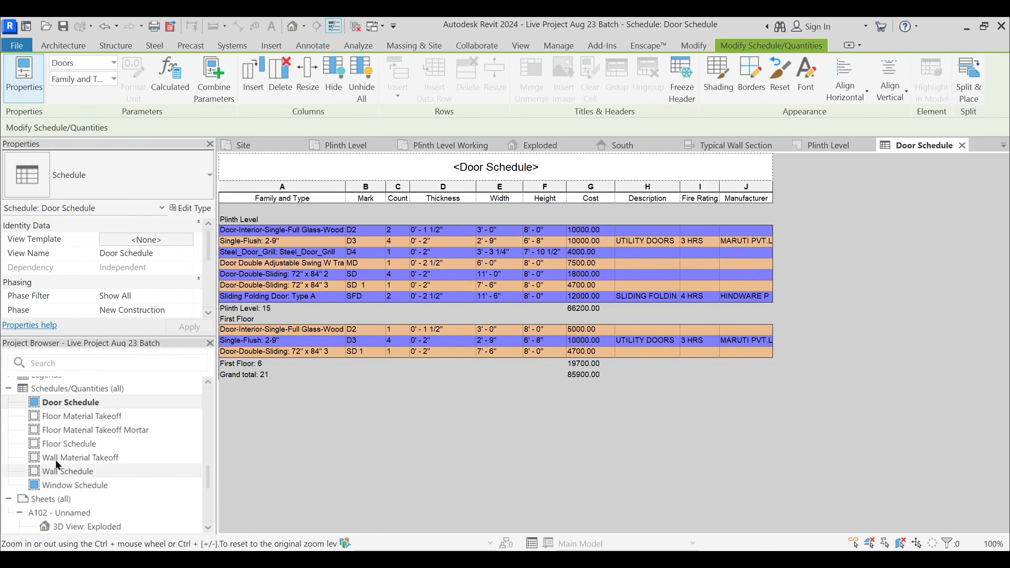
pyautogui.doubleClick(98, 485)
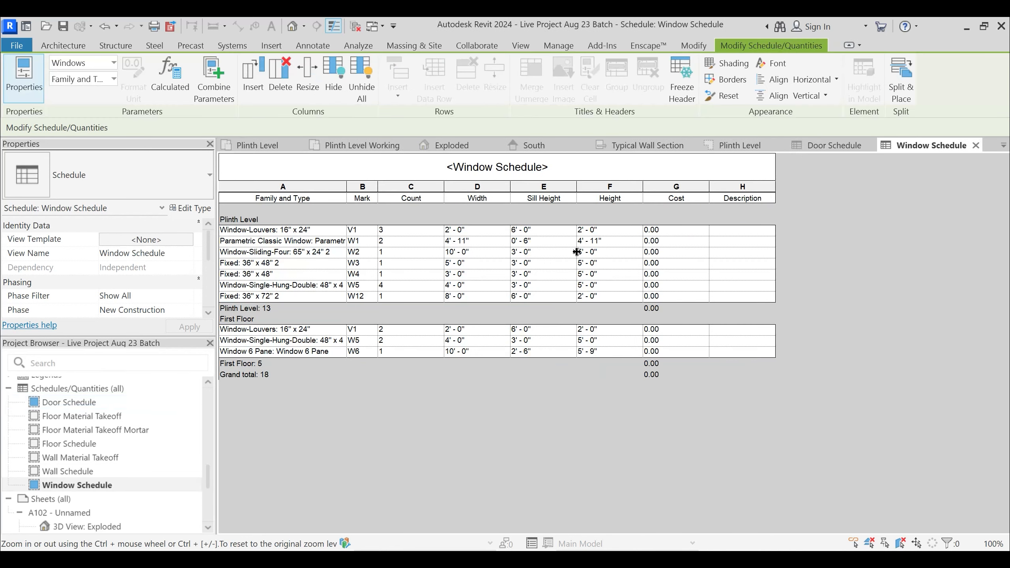
# - Open sheet A102 and view its full layout of plans, elevations, schedules and the exploded view
pyautogui.scroll(-3, 74, 496)
pyautogui.scroll(2, 82, 473)
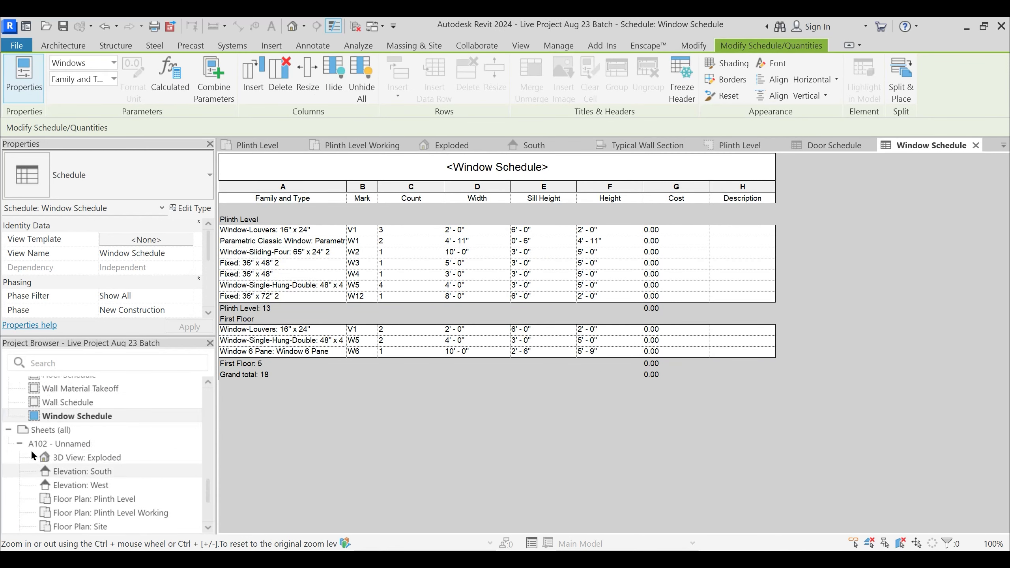
pyautogui.click(32, 444)
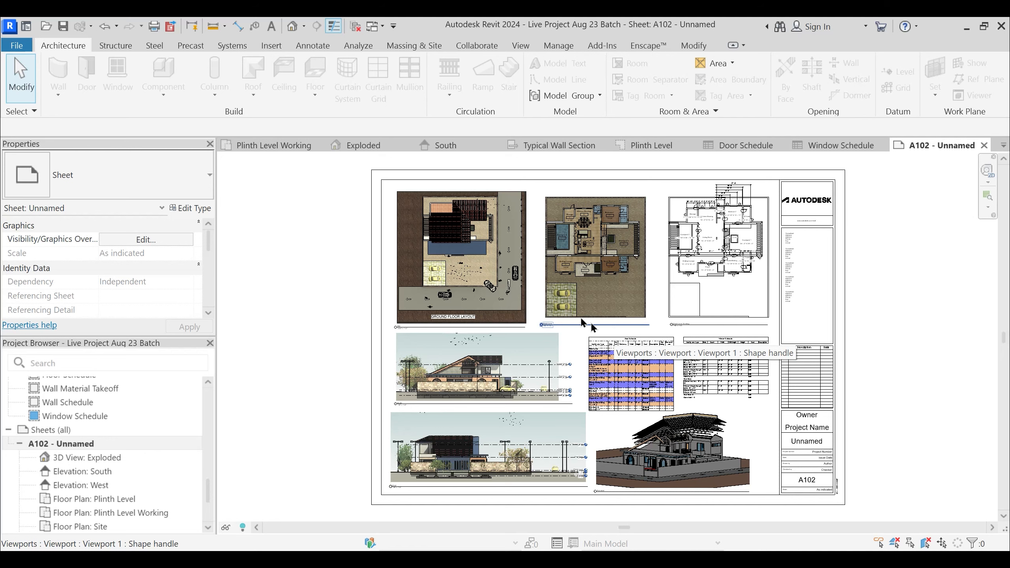
pyautogui.moveTo(340, 251); pyautogui.dragTo(326, 240, button='middle')
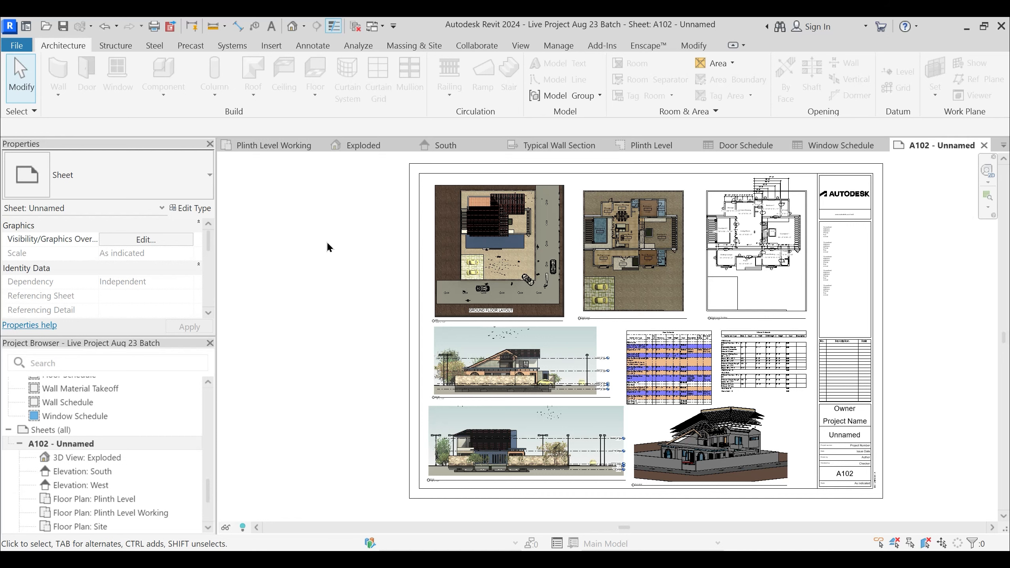
pyautogui.hotkey('alt', 'Tab')
pyautogui.hotkey('alt', 'Tab')
pyautogui.hotkey('alt', 'Tab')
pyautogui.hotkey('alt', 'Tab')
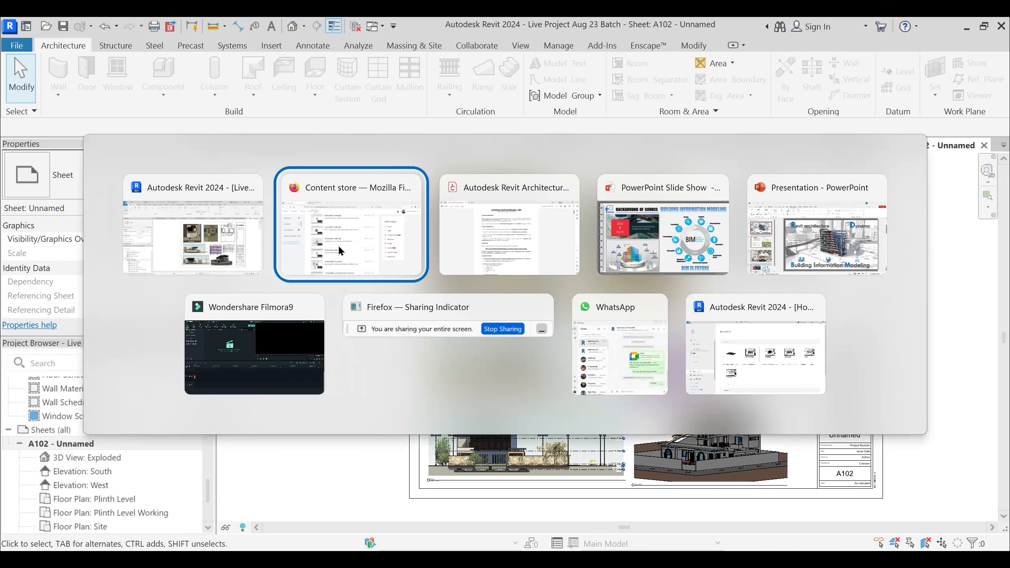
pyautogui.hotkey('alt', 'Tab')
pyautogui.hotkey('alt', 'Tab')
pyautogui.hotkey('alt', 'Tab')
pyautogui.hotkey('alt', 'Tab')
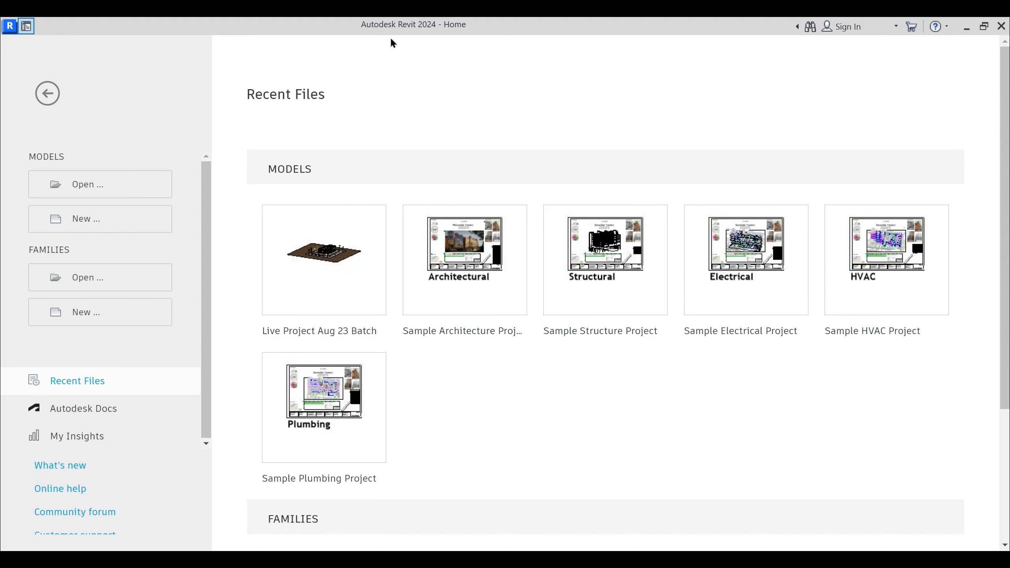
# - Switch to the Content store page in Firefox and go back from the Batch Sept 22' folder to the course's main content list
pyautogui.hotkey('alt', 'Tab')
pyautogui.hotkey('alt', 'Tab')
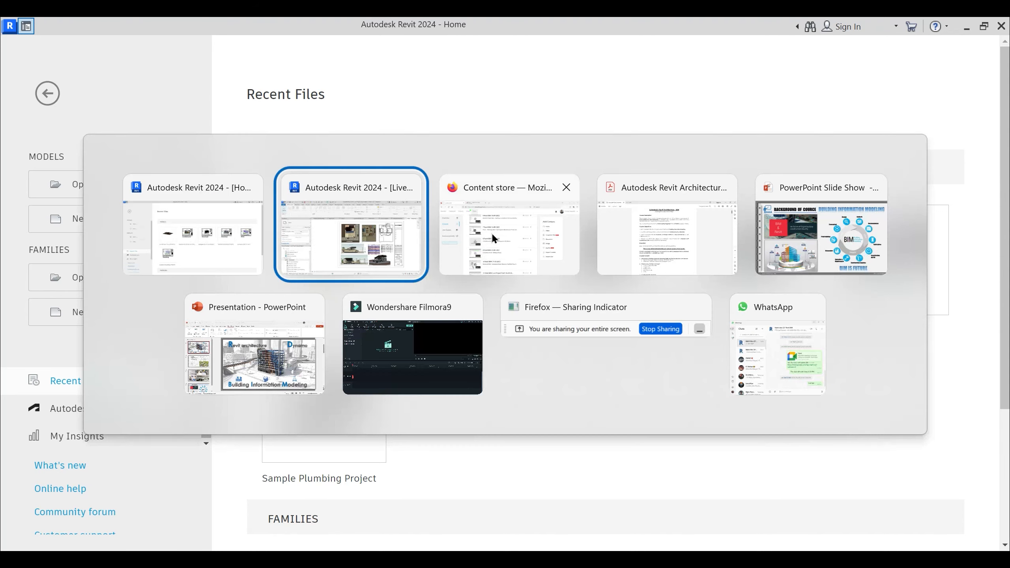
pyautogui.scroll(8, 354, 259)
pyautogui.scroll(3, 361, 272)
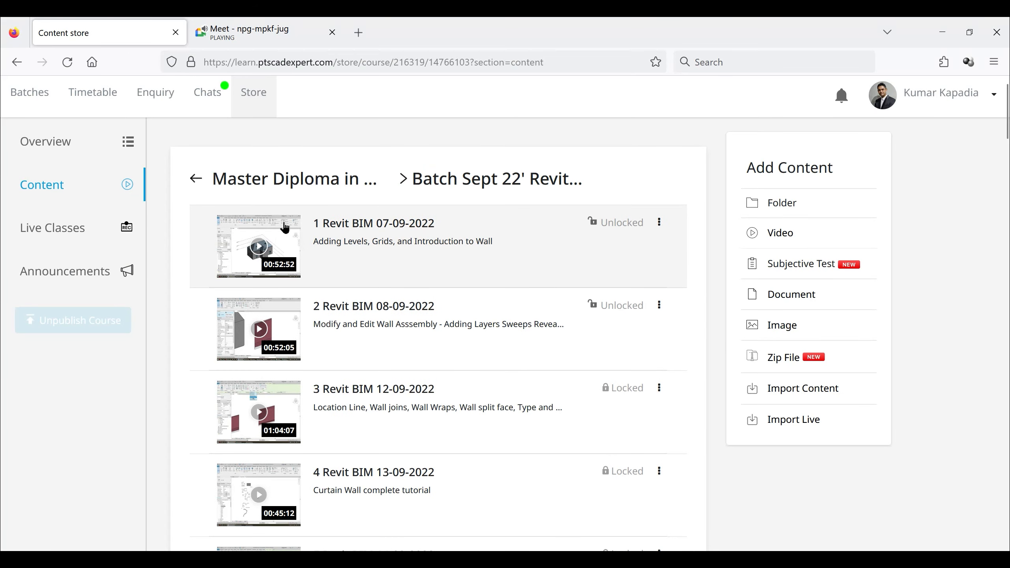
pyautogui.click(195, 180)
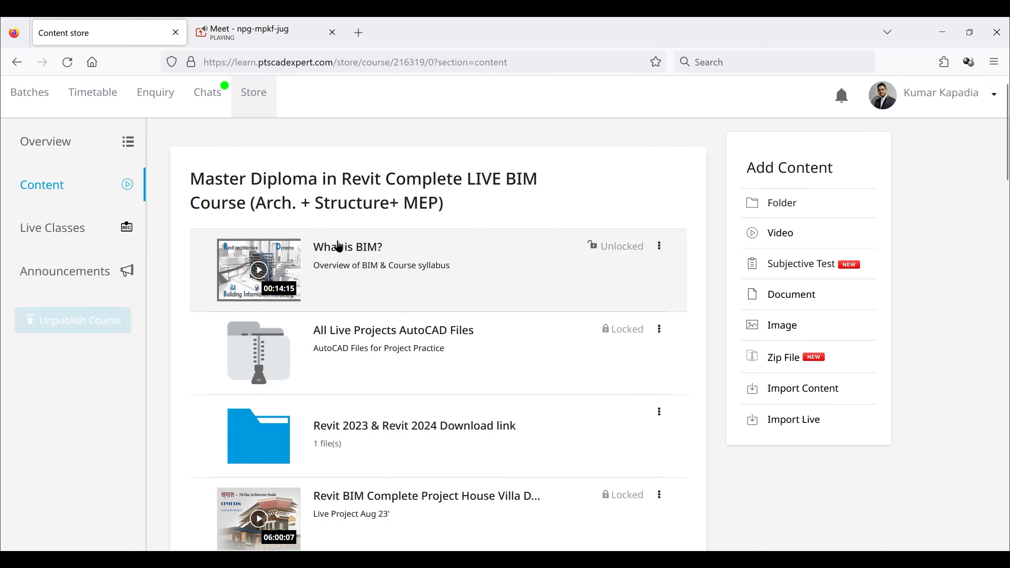
# - Examine the course content list, covering the AutoCAD project files, Revit download link folder, complete live project videos and the openings lecture
pyautogui.scroll(-3, 380, 358)
pyautogui.scroll(-1, 380, 359)
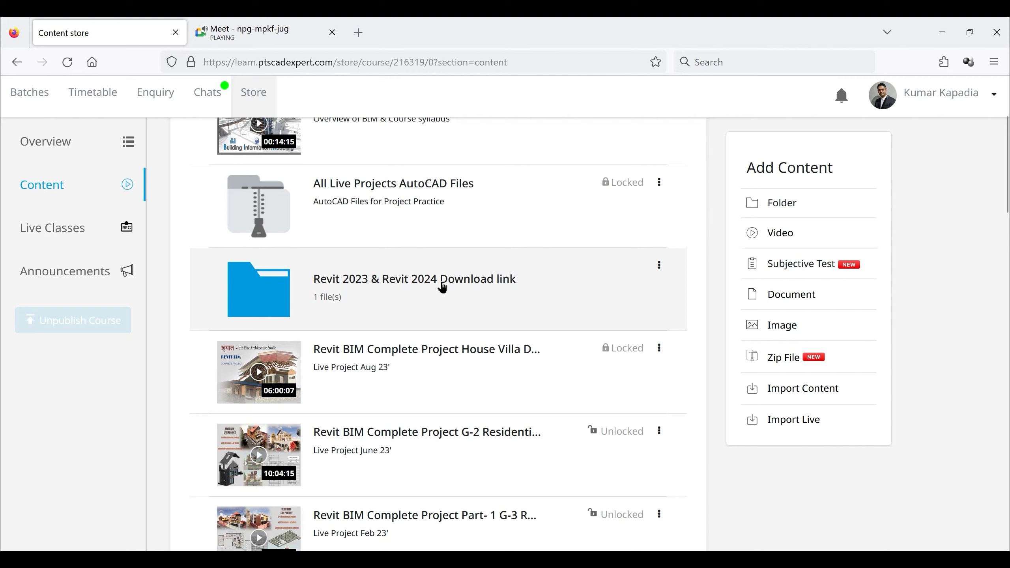
pyautogui.scroll(3, 442, 287)
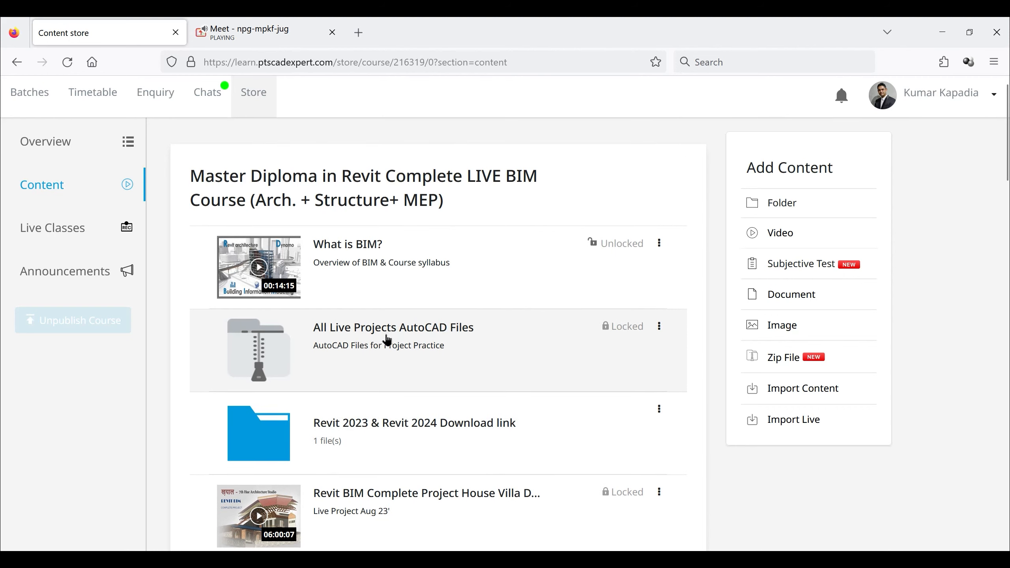
pyautogui.scroll(-3, 388, 340)
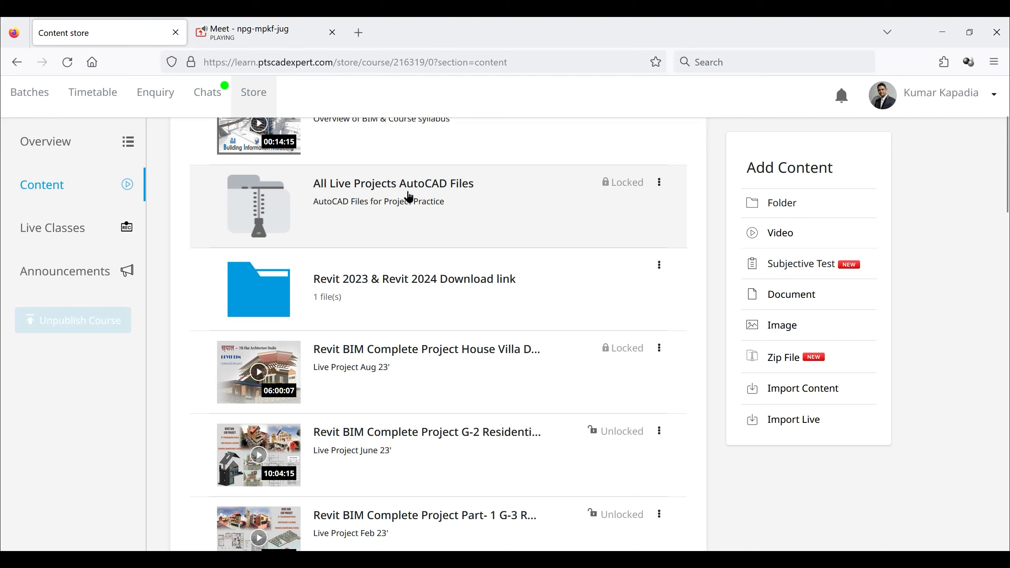
pyautogui.scroll(-2, 424, 298)
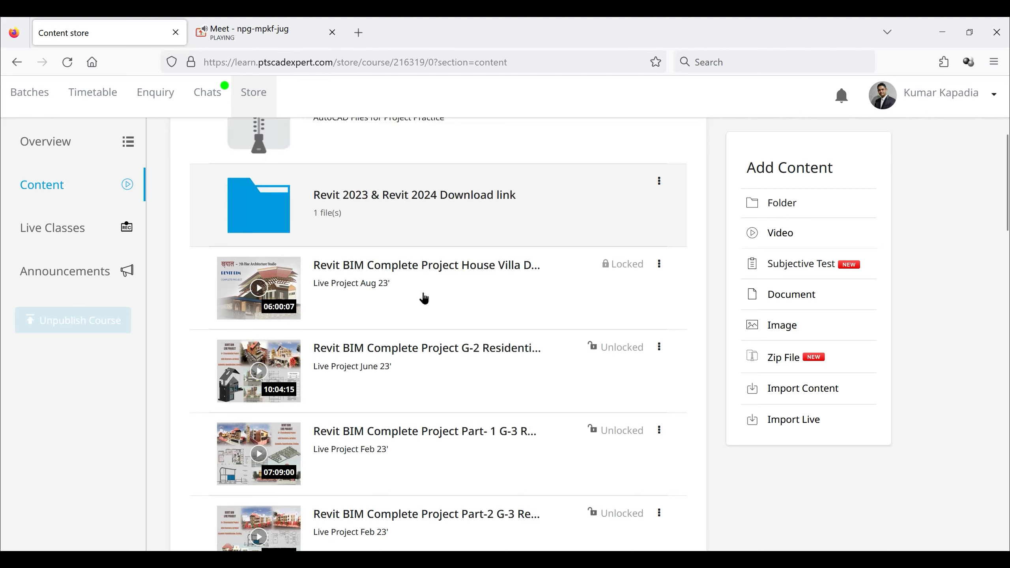
pyautogui.scroll(-2, 390, 219)
pyautogui.scroll(-3, 420, 304)
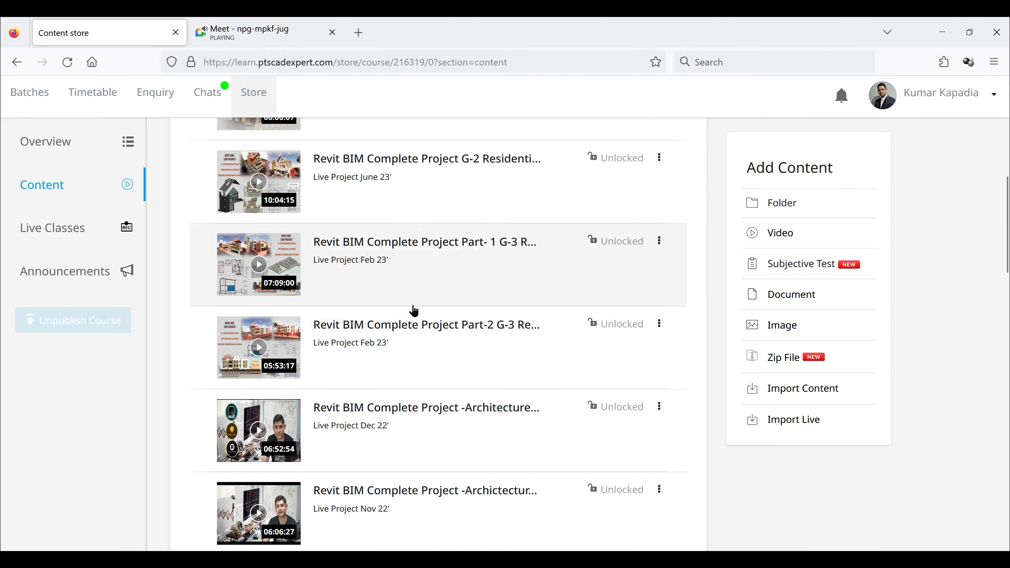
pyautogui.scroll(-2, 413, 310)
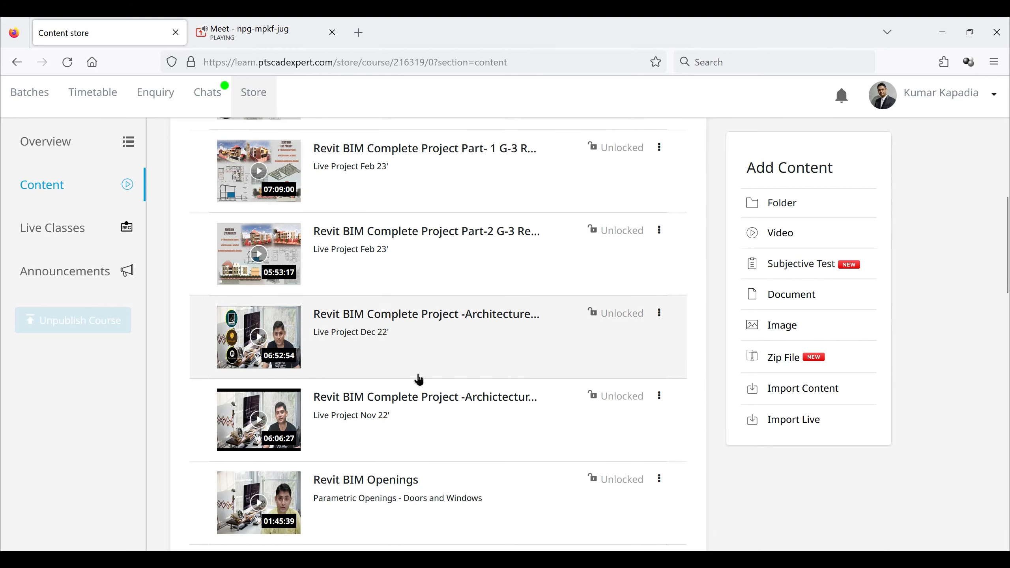
pyautogui.scroll(-2, 403, 365)
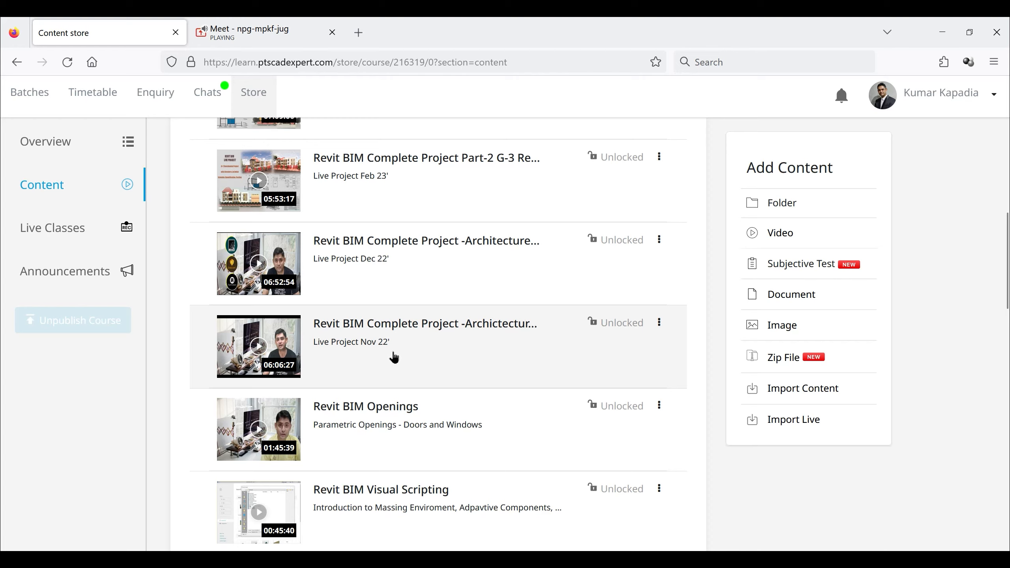
pyautogui.scroll(-5, 394, 353)
pyautogui.scroll(5, 388, 352)
pyautogui.scroll(7, 382, 349)
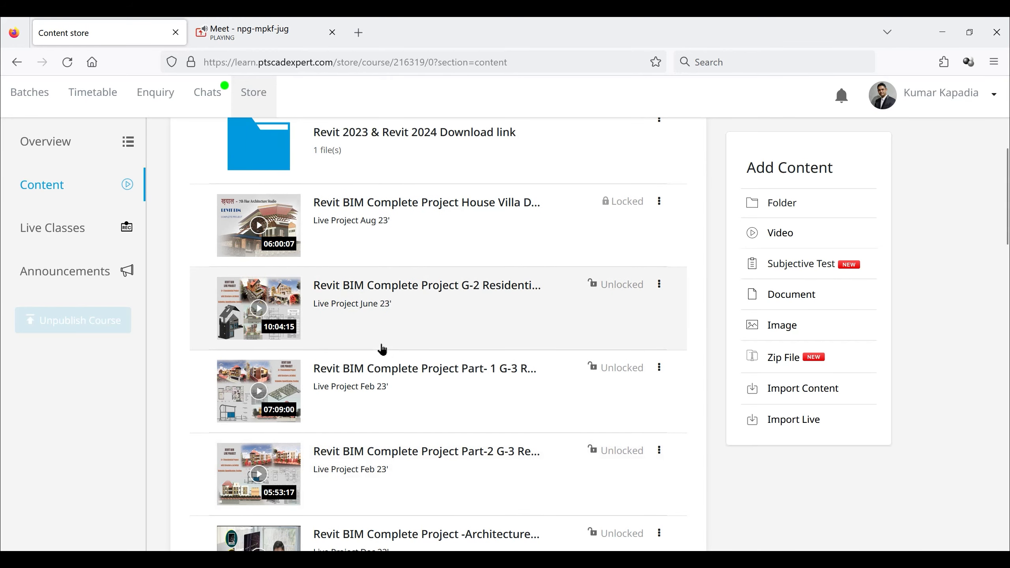
# - Switch from the course content page in Firefox to the Autodesk Revit 2024 Home window
pyautogui.scroll(5, 382, 349)
pyautogui.hotkey('alt', 'Tab')
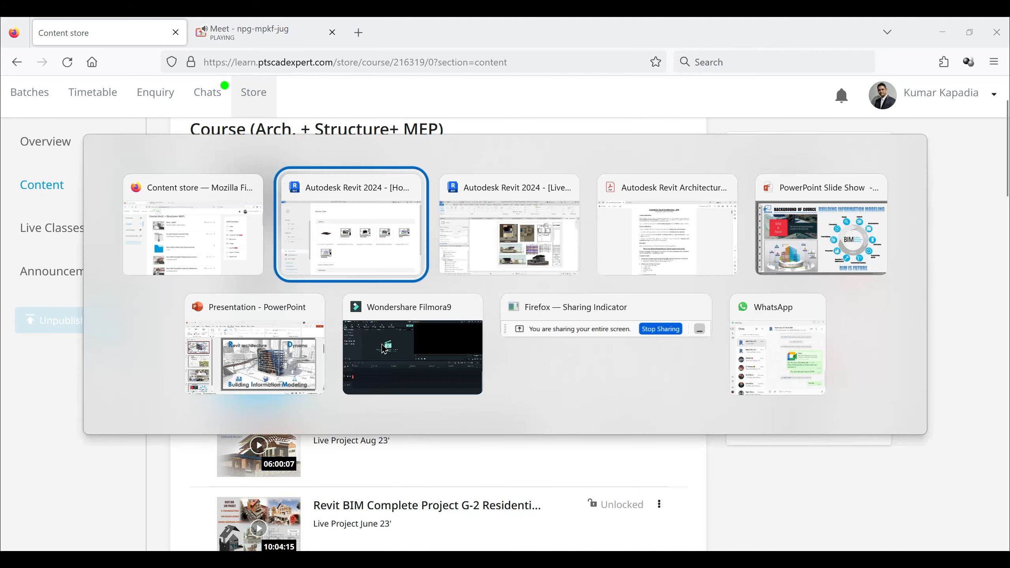
pyautogui.hotkey('alt', 'Tab')
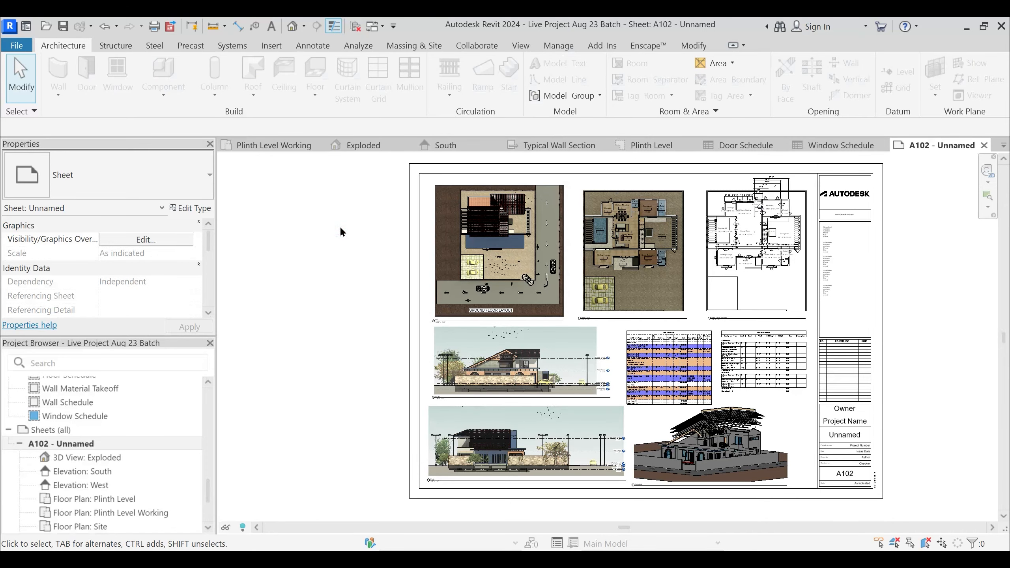
pyautogui.hotkey('alt', 'Tab')
pyautogui.hotkey('alt', 'Tab')
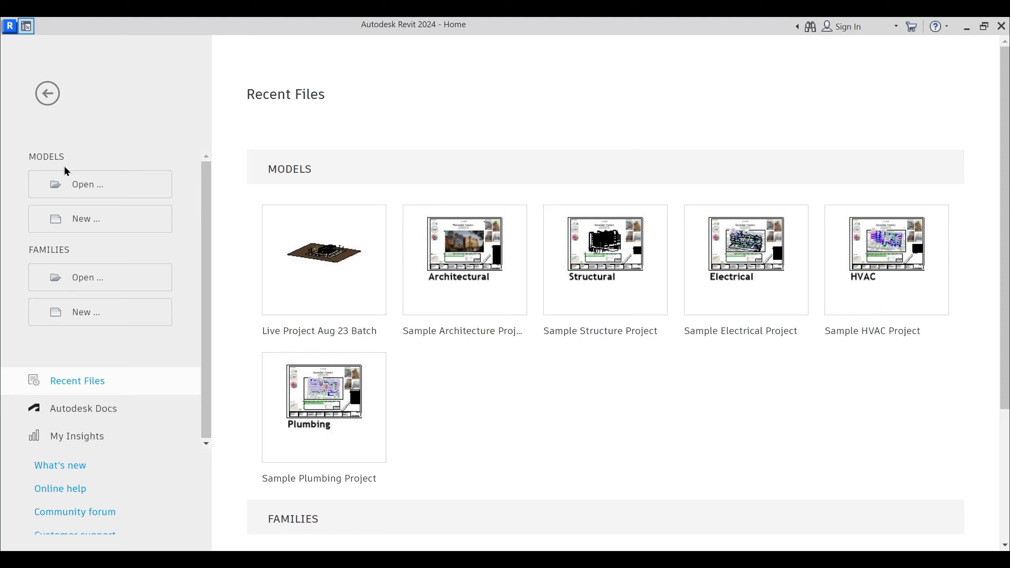
# - Start a new Revit model and browse for its template in the Templates folder under RVT 2024
pyautogui.click(82, 223)
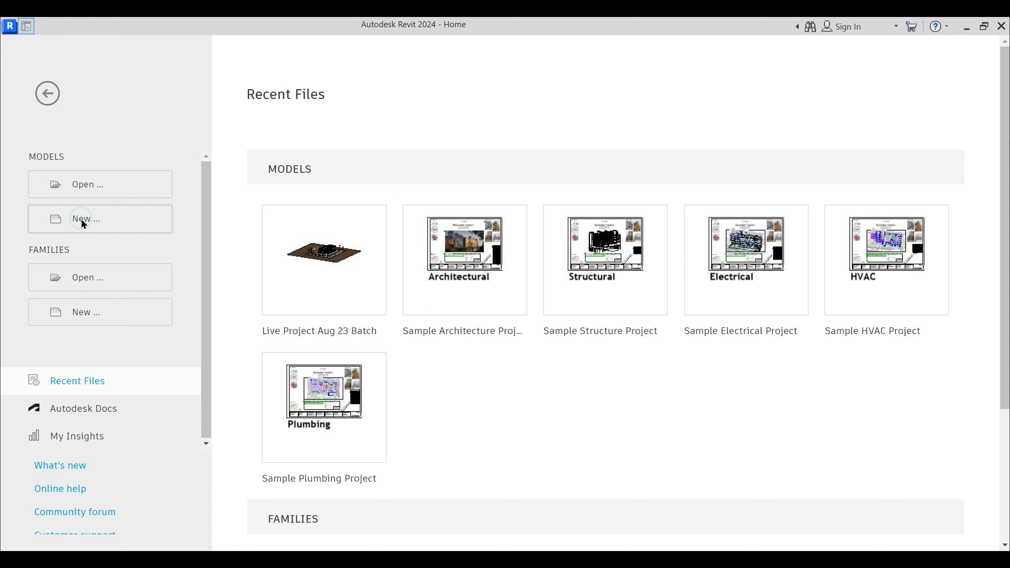
pyautogui.moveTo(508, 217); pyautogui.dragTo(504, 200)
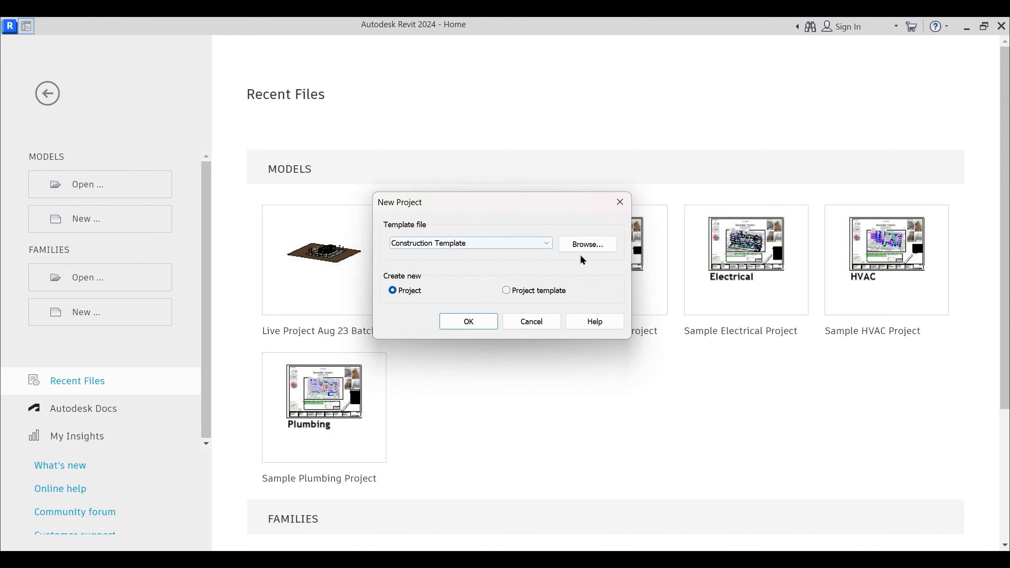
pyautogui.click(588, 244)
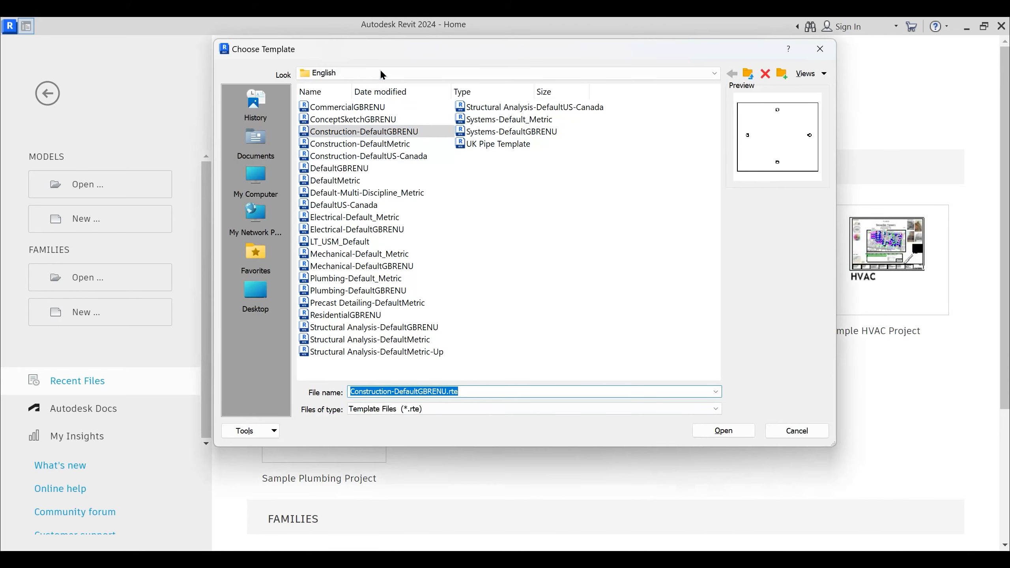
pyautogui.click(382, 74)
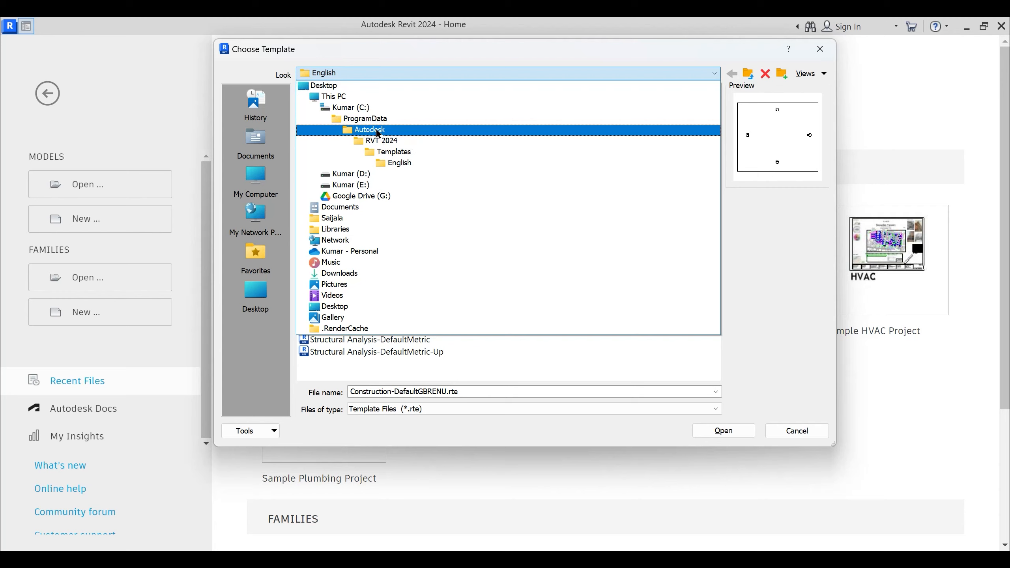
pyautogui.click(393, 143)
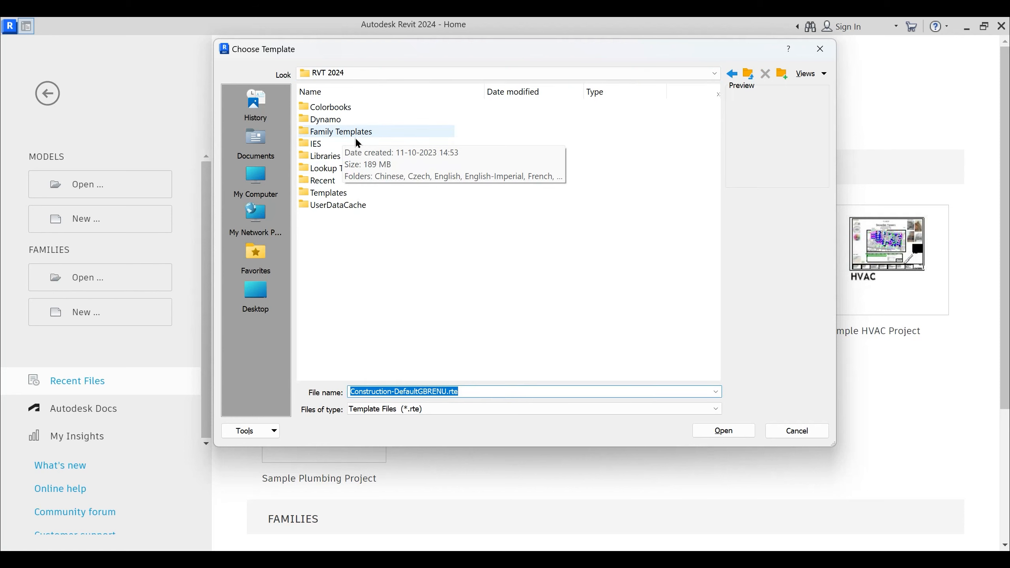
pyautogui.moveTo(418, 46); pyautogui.dragTo(443, 91)
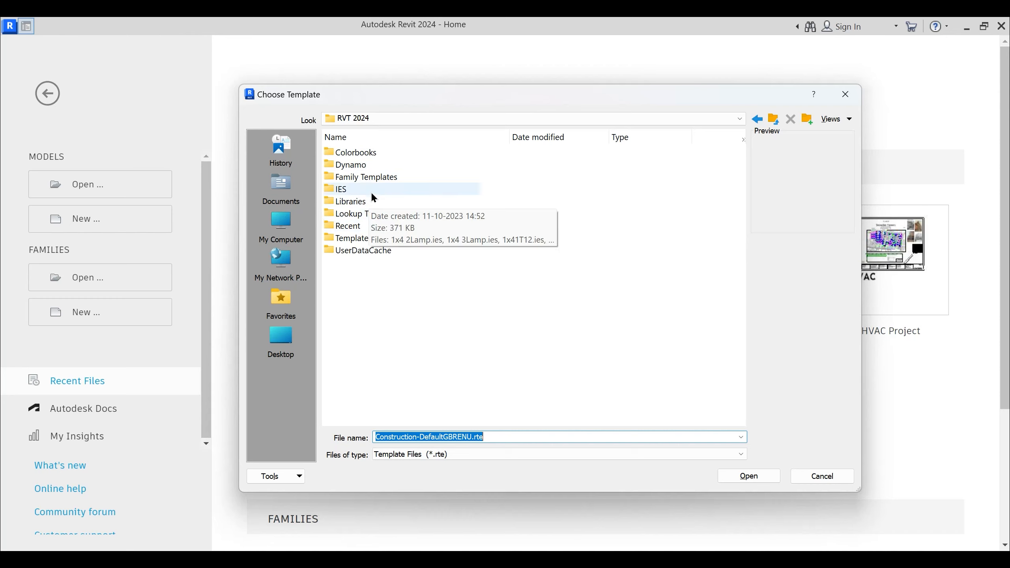
pyautogui.moveTo(380, 182)
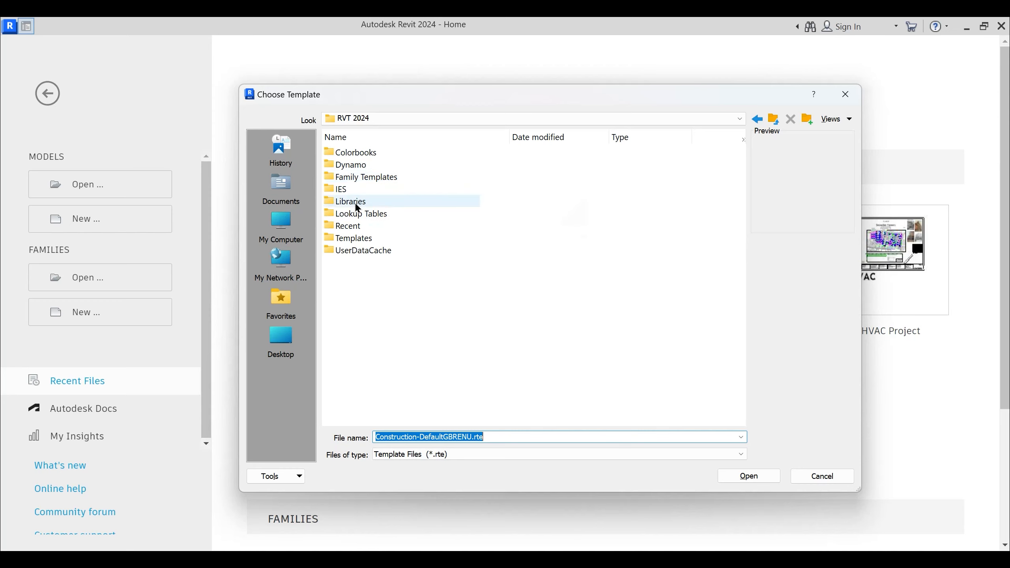
pyautogui.doubleClick(354, 239)
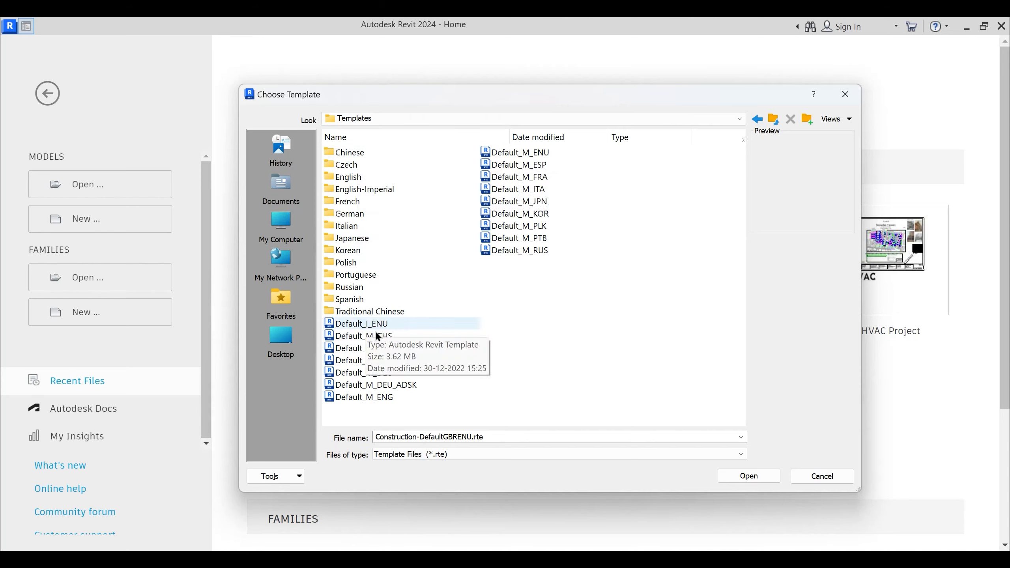
# - Create the new project from the default.rte template in the English-Imperial folder
pyautogui.click(355, 179)
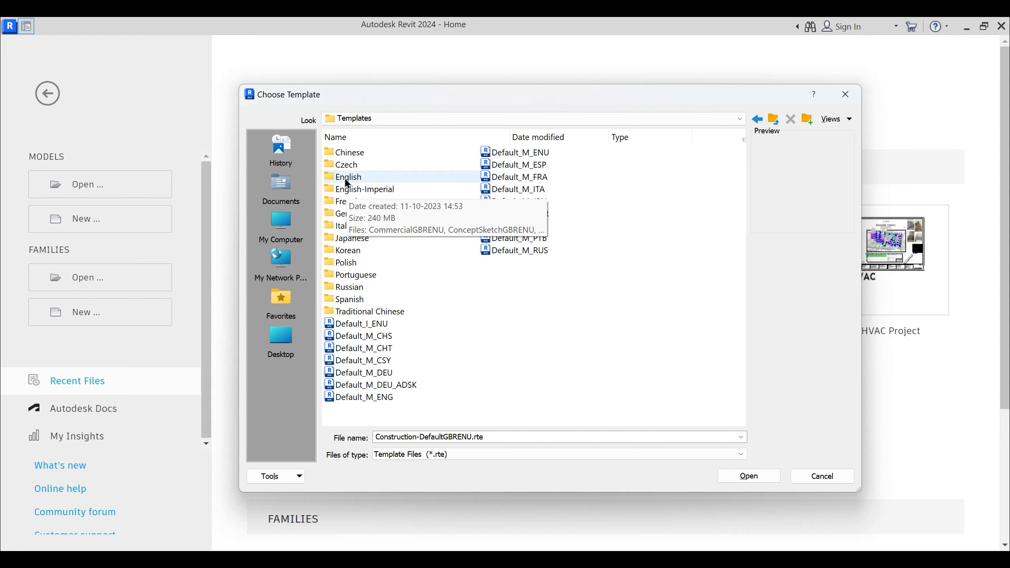
pyautogui.doubleClick(381, 190)
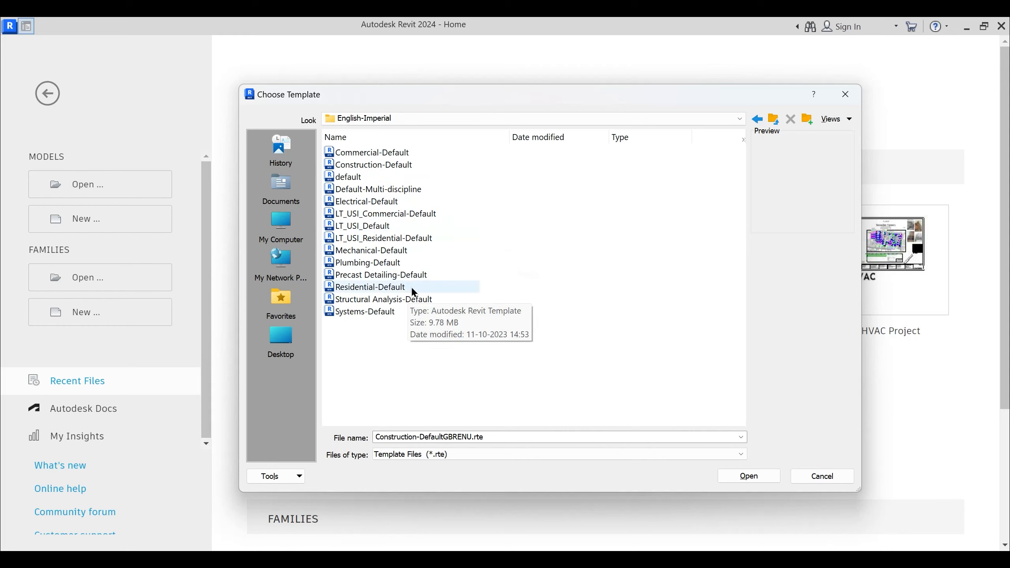
pyautogui.click(347, 182)
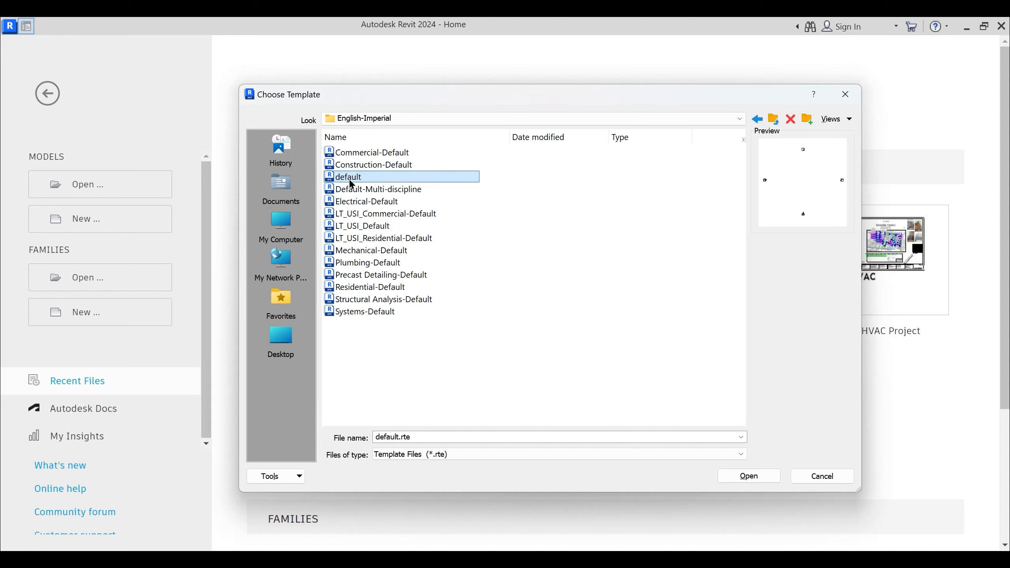
pyautogui.click(745, 475)
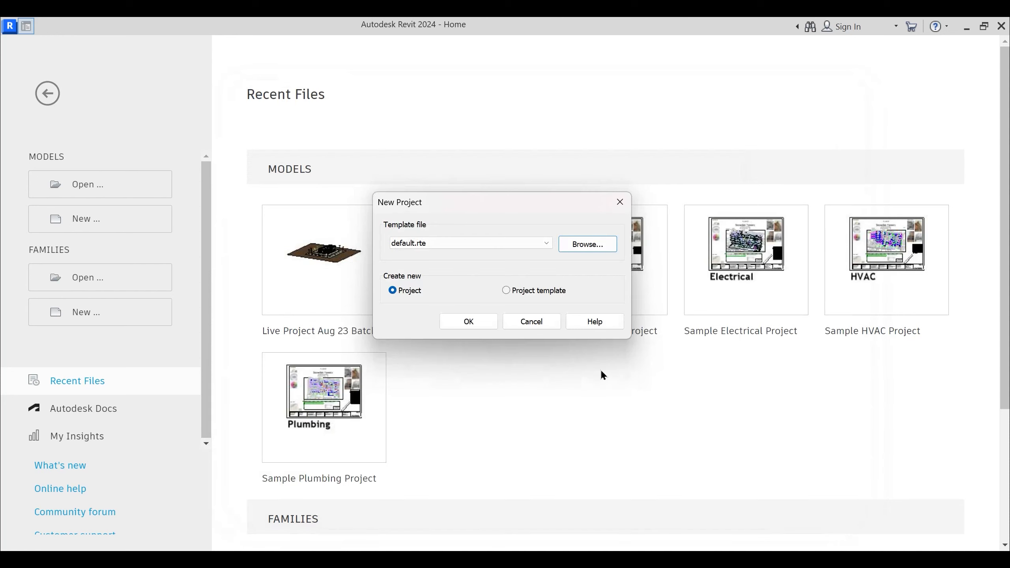
pyautogui.click(470, 324)
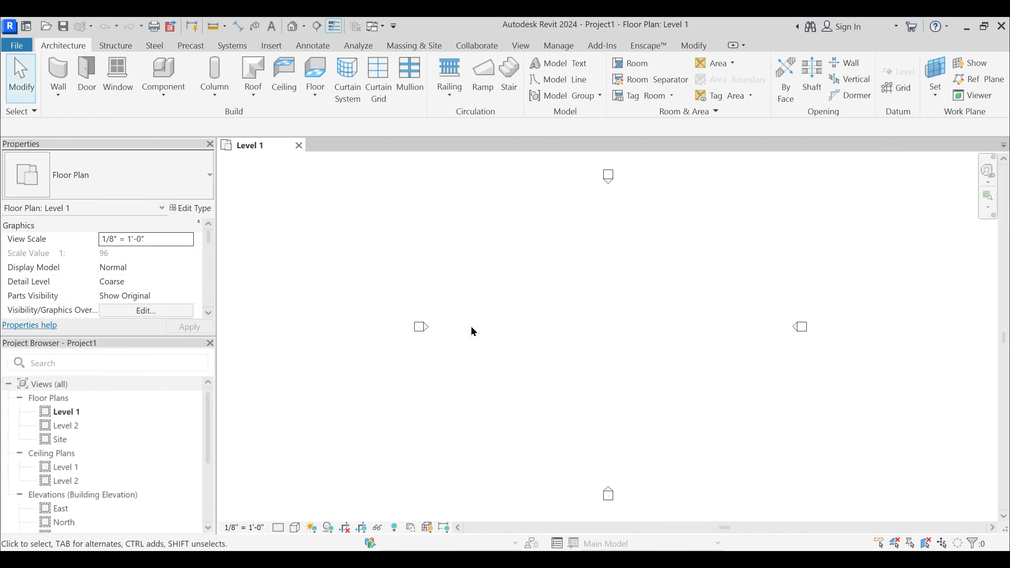
# - Undock the Project Browser and the Properties palette, and close both
pyautogui.scroll(-2, 579, 279)
pyautogui.moveTo(589, 293); pyautogui.dragTo(526, 276, button='middle')
pyautogui.moveTo(555, 317)
pyautogui.mouseDown(button='middle')
pyautogui.moveTo(549, 327)
pyautogui.moveTo(546, 319)
pyautogui.mouseUp(button='middle')
pyautogui.scroll(-1, 545, 318)
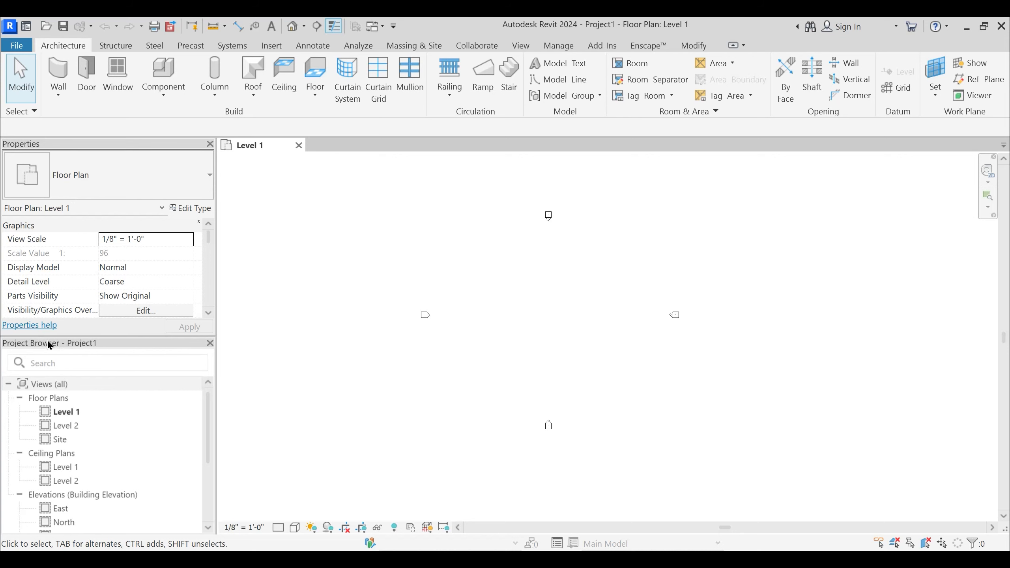
pyautogui.moveTo(82, 349); pyautogui.dragTo(410, 329)
pyautogui.moveTo(151, 142); pyautogui.dragTo(330, 239)
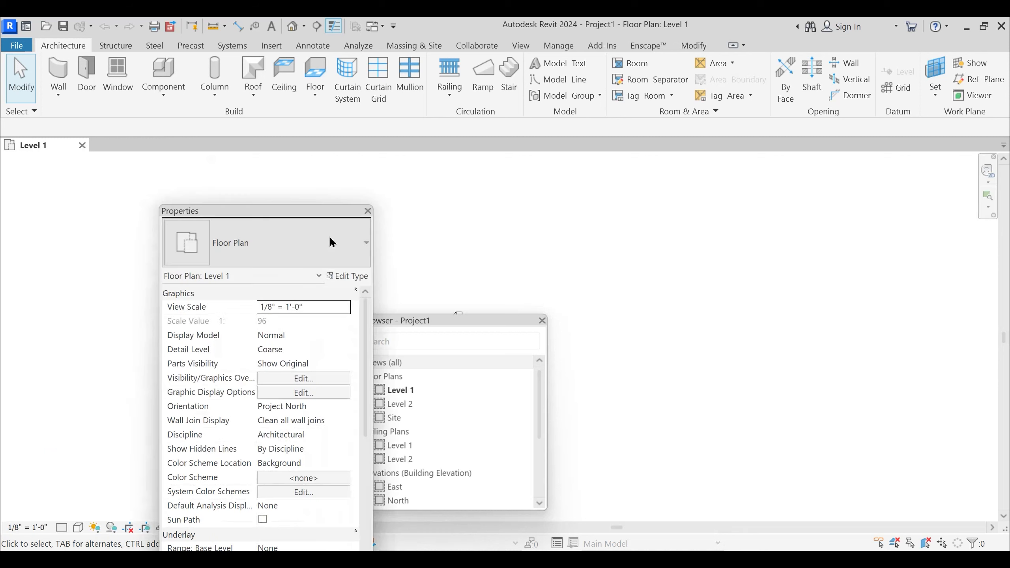
pyautogui.click(367, 211)
pyautogui.click(542, 323)
pyautogui.moveTo(401, 293); pyautogui.dragTo(609, 290, button='middle')
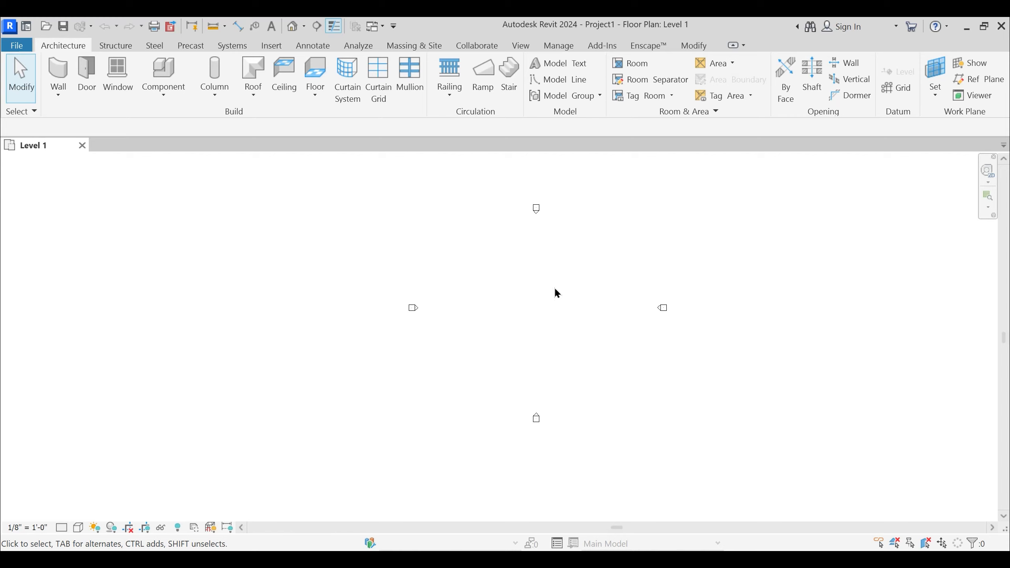
pyautogui.scroll(2, 540, 282)
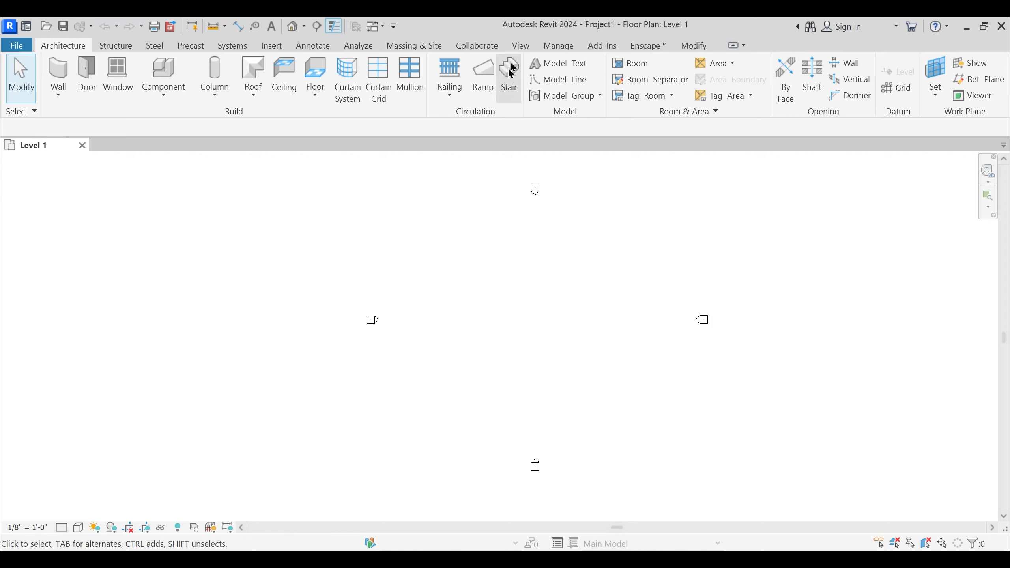
# - Turn the Project Browser and Properties palette back on through the User Interface options
pyautogui.click(521, 47)
pyautogui.click(521, 47)
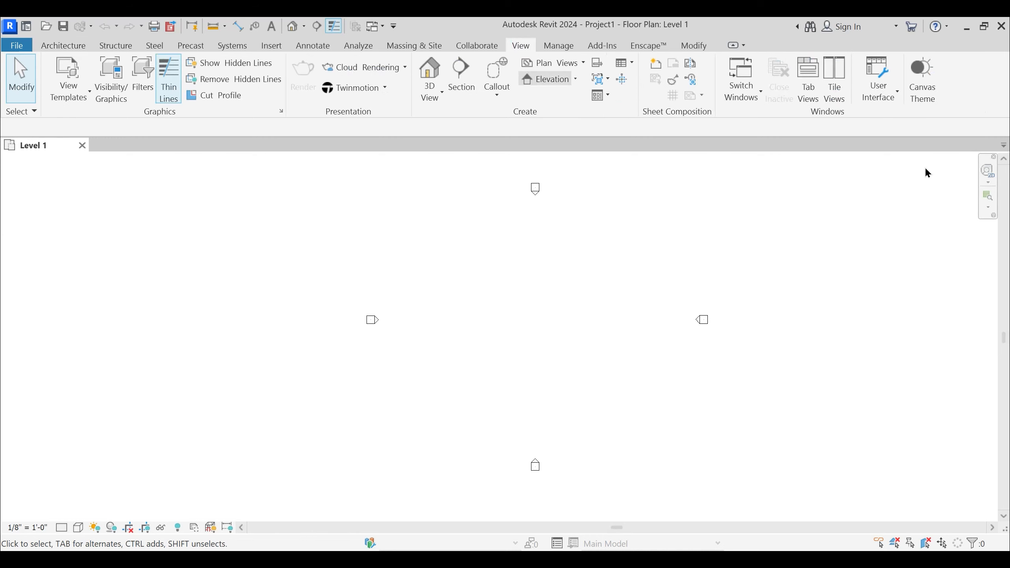
pyautogui.click(884, 98)
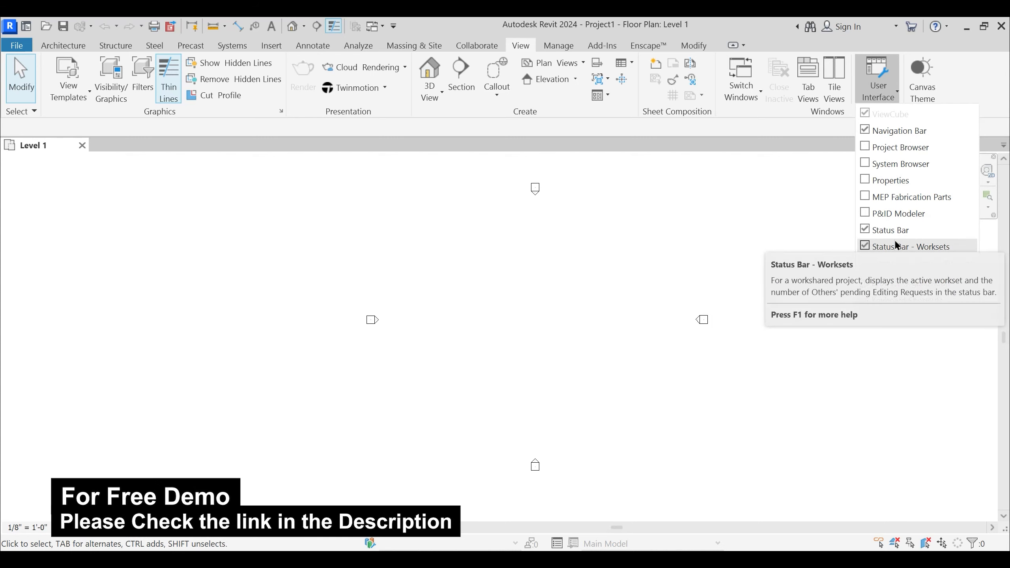
pyautogui.click(867, 149)
pyautogui.click(877, 85)
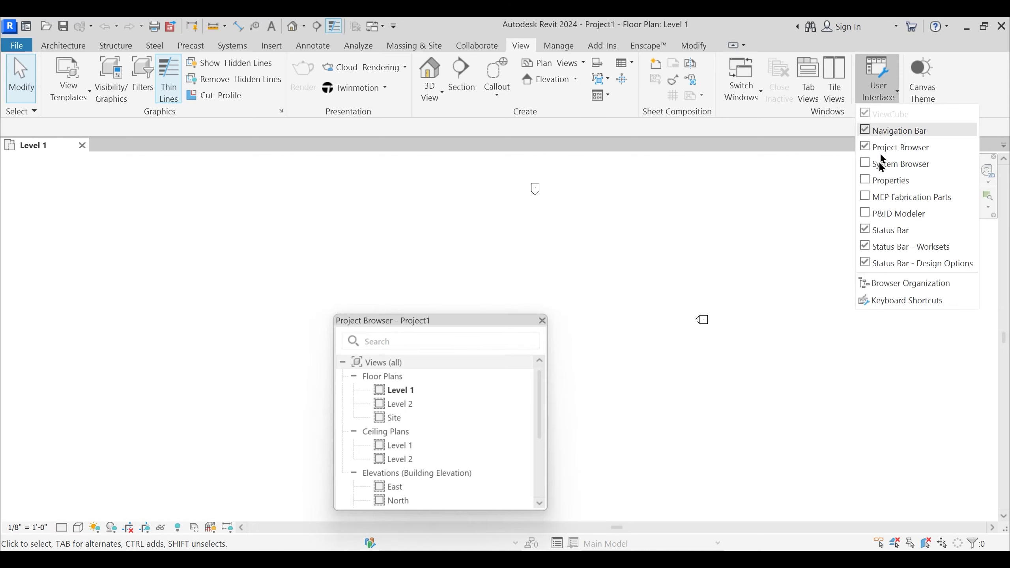
pyautogui.click(866, 181)
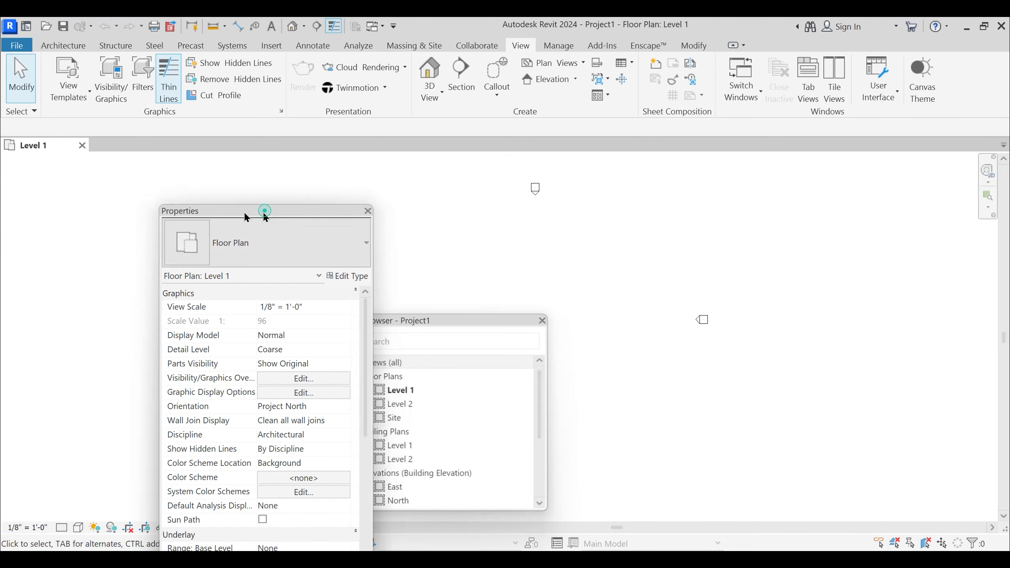
# - Dock the Properties palette and Project Browser beside the drawing area, stacked with Properties above the browser
pyautogui.moveTo(263, 208); pyautogui.dragTo(5, 155)
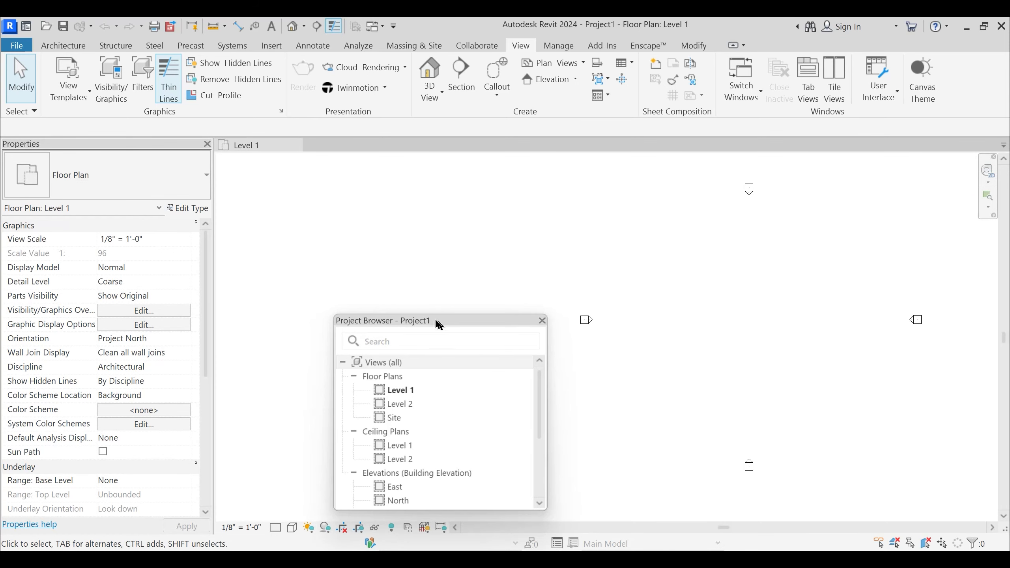
pyautogui.moveTo(432, 325); pyautogui.dragTo(88, 153)
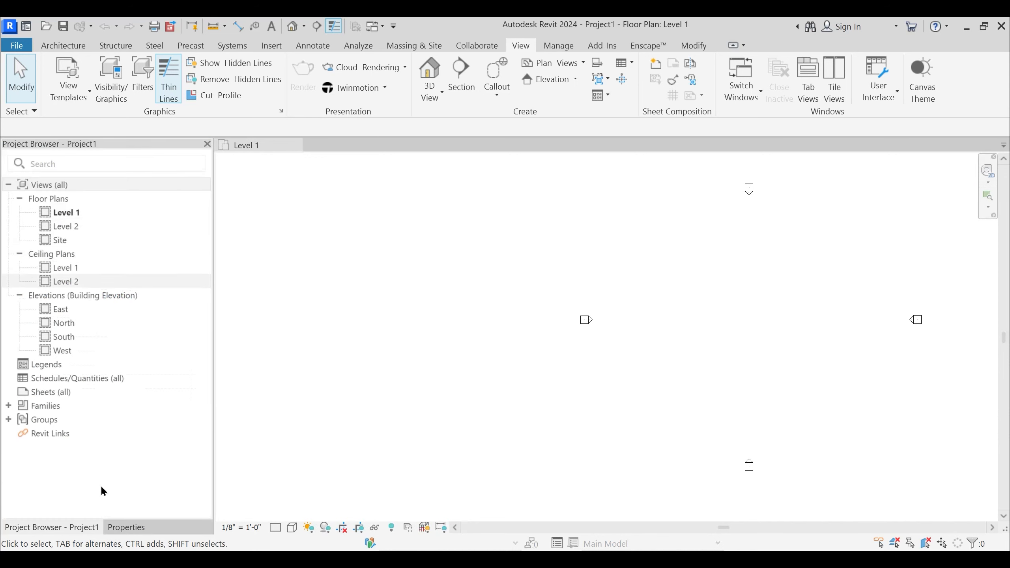
pyautogui.click(132, 528)
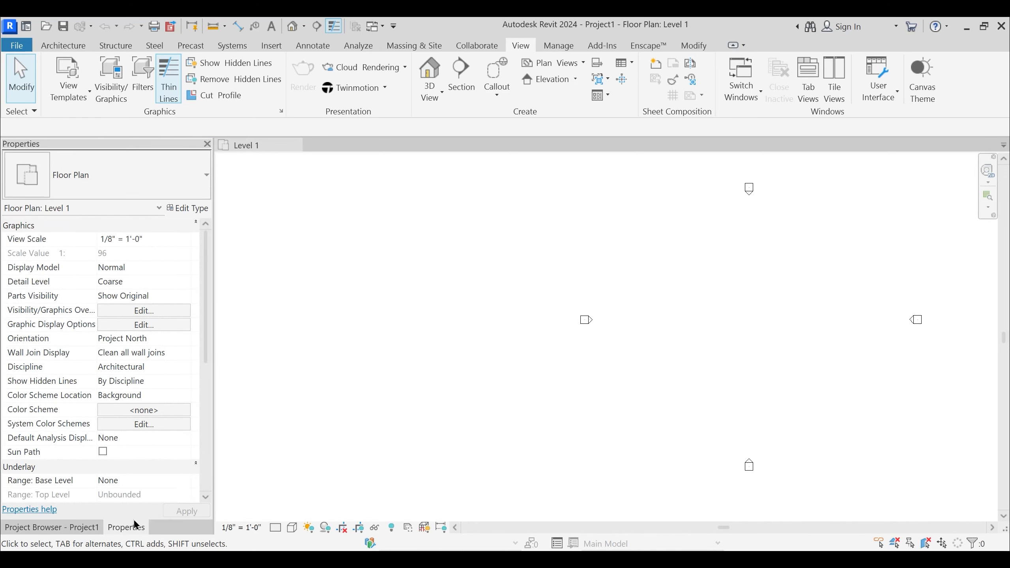
pyautogui.moveTo(135, 527); pyautogui.dragTo(417, 348)
pyautogui.moveTo(48, 149)
pyautogui.mouseDown()
pyautogui.moveTo(326, 182)
pyautogui.moveTo(142, 139)
pyautogui.moveTo(131, 140)
pyautogui.moveTo(129, 154)
pyautogui.mouseUp()
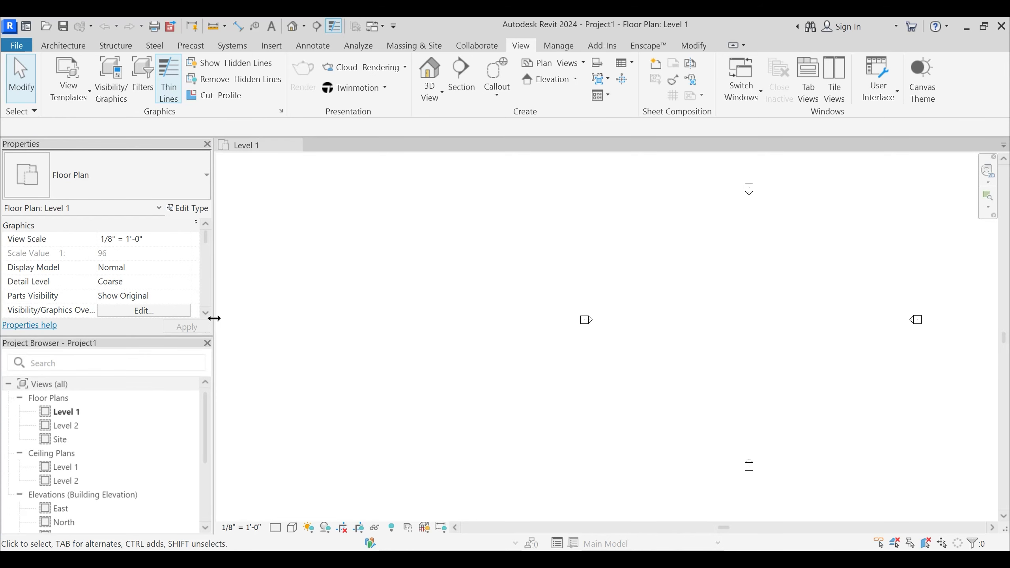
# - Narrow the docked palettes to enlarge the drawing area and return to the Architecture tools
pyautogui.moveTo(213, 318); pyautogui.dragTo(152, 310)
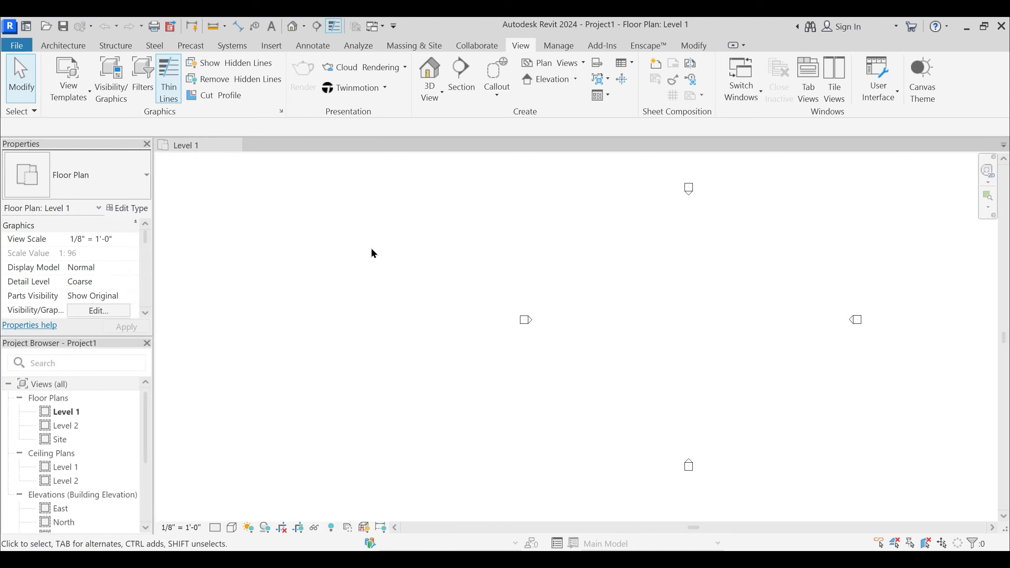
pyautogui.moveTo(365, 245); pyautogui.dragTo(428, 245, button='middle')
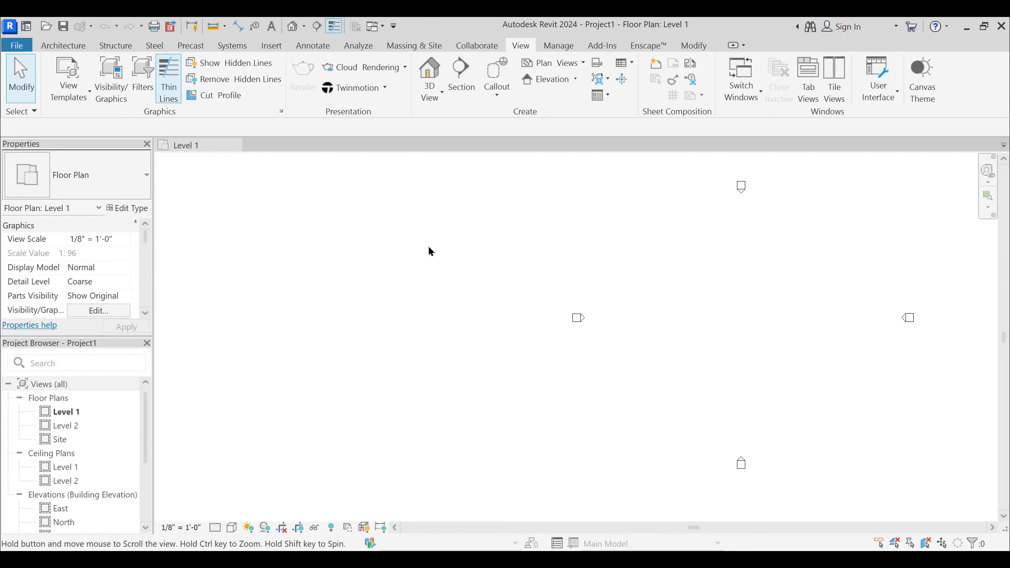
pyautogui.click(66, 48)
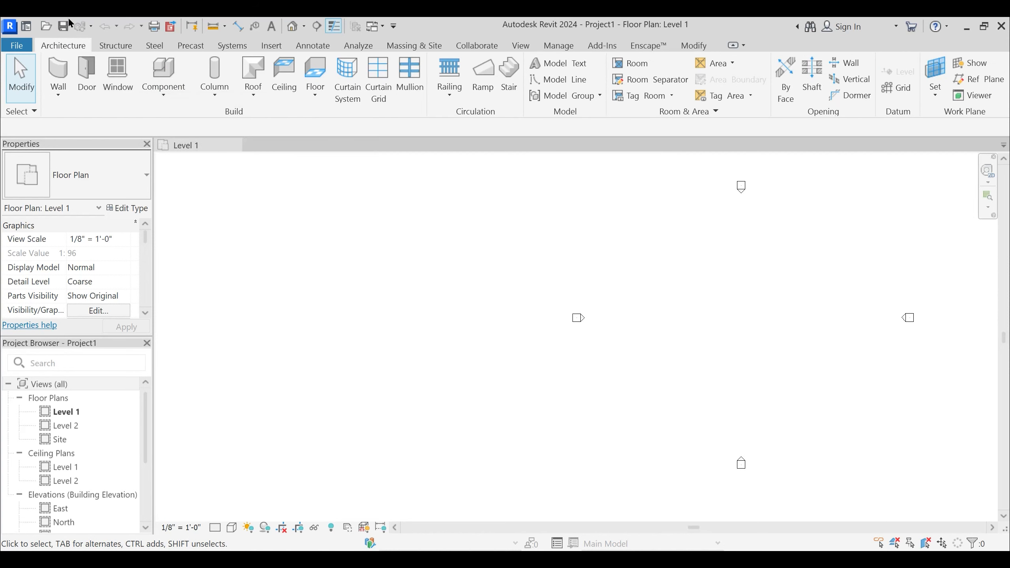
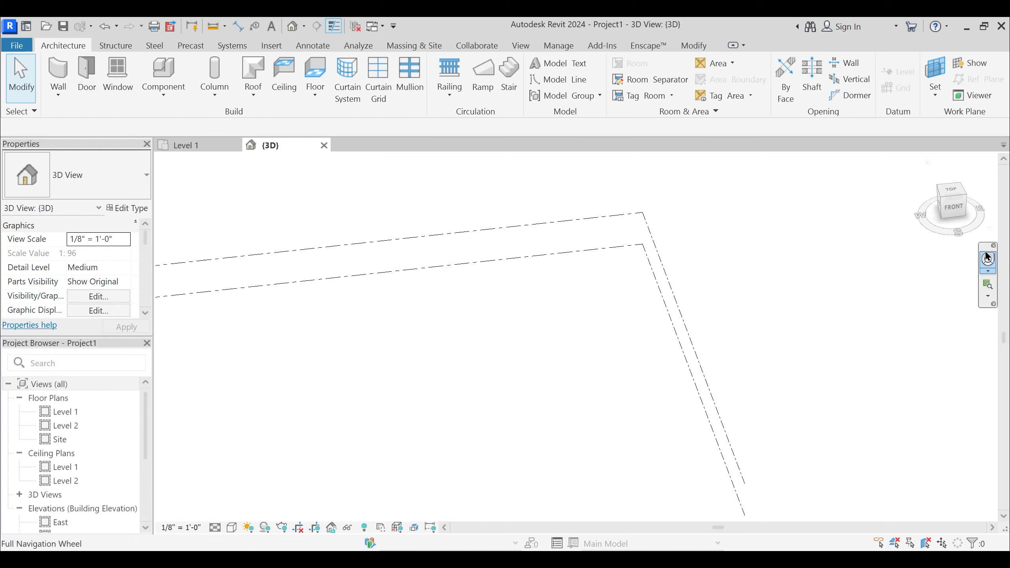
# - Inspect the level lines in the 3D view from several angles, including the top view
pyautogui.keyDown('shift'); pyautogui.moveTo(962, 275); pyautogui.dragTo(883, 261, button='middle'); pyautogui.keyUp('shift')
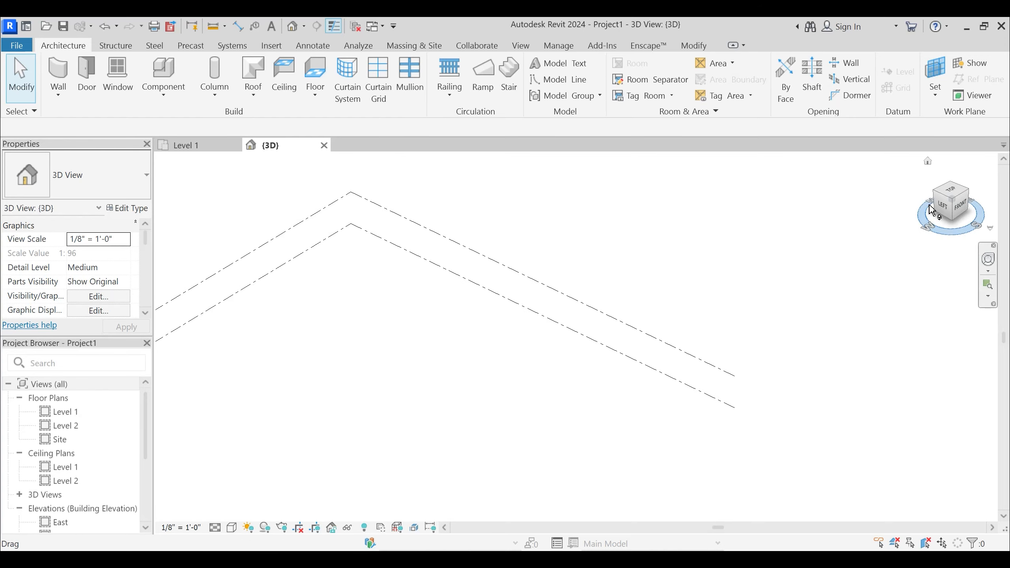
pyautogui.keyDown('shift'); pyautogui.moveTo(844, 313); pyautogui.dragTo(834, 327, button='middle'); pyautogui.keyUp('shift')
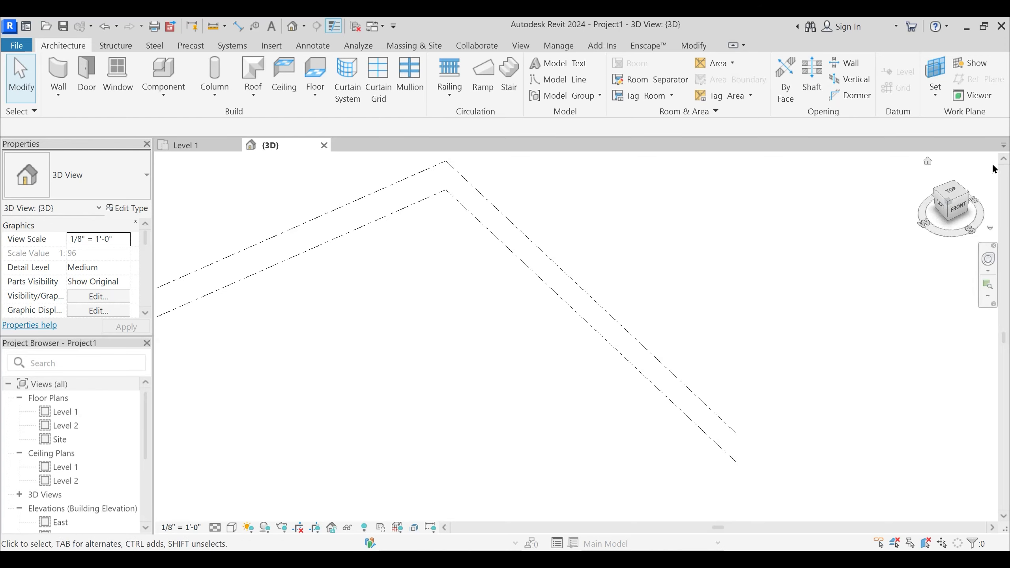
pyautogui.click(955, 194)
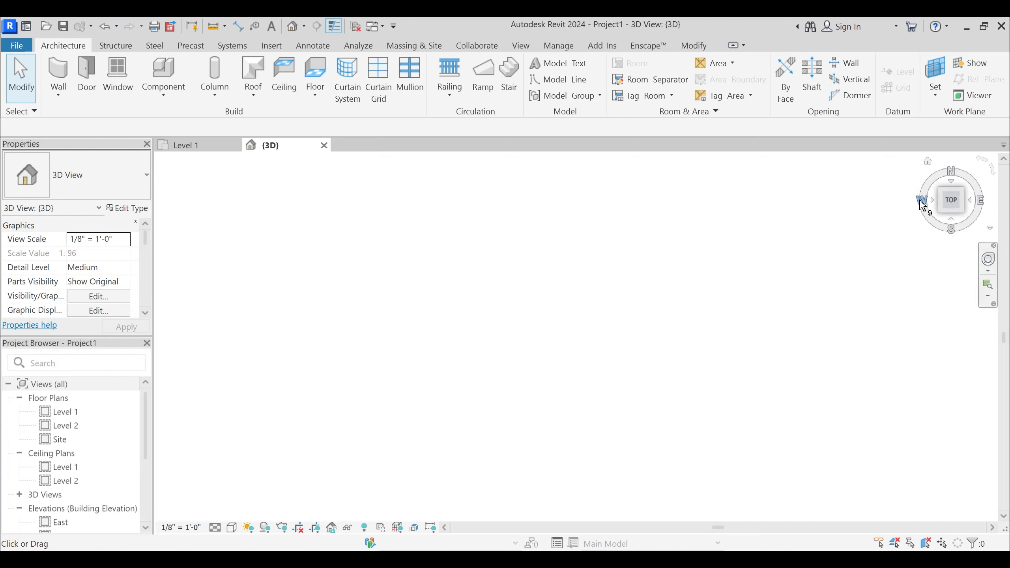
pyautogui.keyDown('shift'); pyautogui.moveTo(490, 338); pyautogui.dragTo(559, 252, button='middle'); pyautogui.keyUp('shift')
pyautogui.moveTo(523, 412); pyautogui.dragTo(518, 380, button='middle')
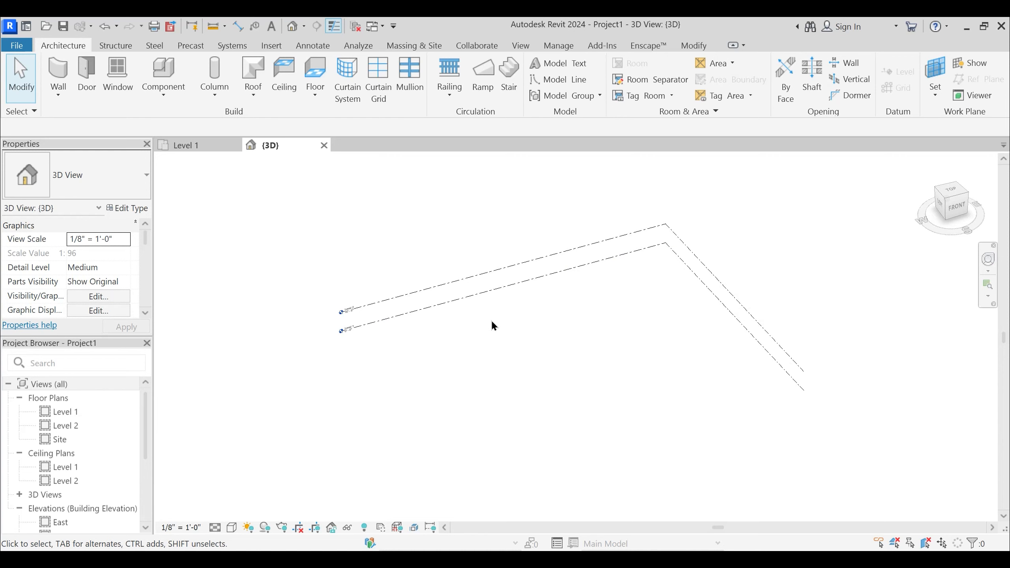
# - Set the project's length units to feet and fractional inches, rounded to the nearest 1/4"
pyautogui.press('u')
pyautogui.press('n')
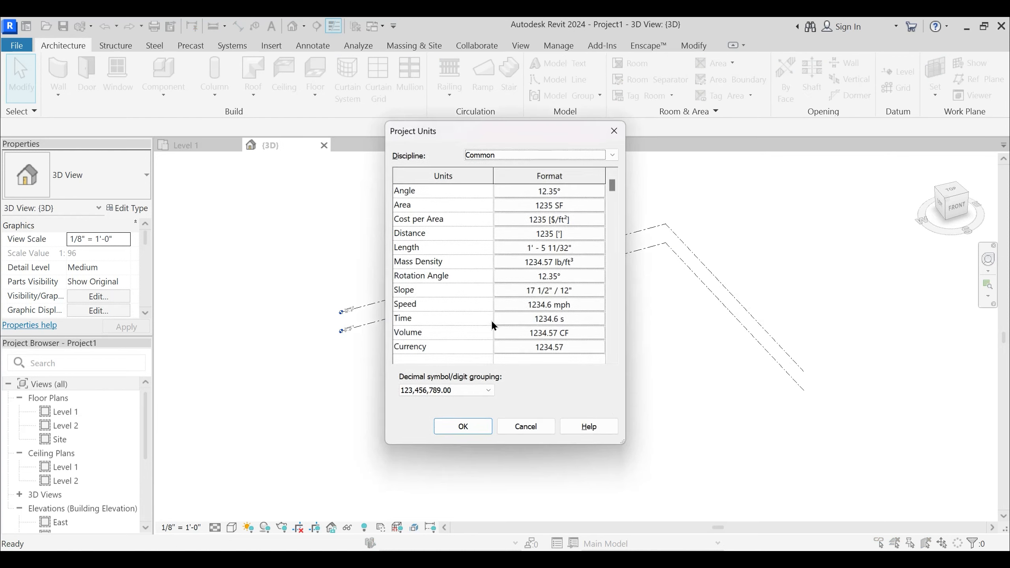
pyautogui.moveTo(476, 138); pyautogui.dragTo(647, 96)
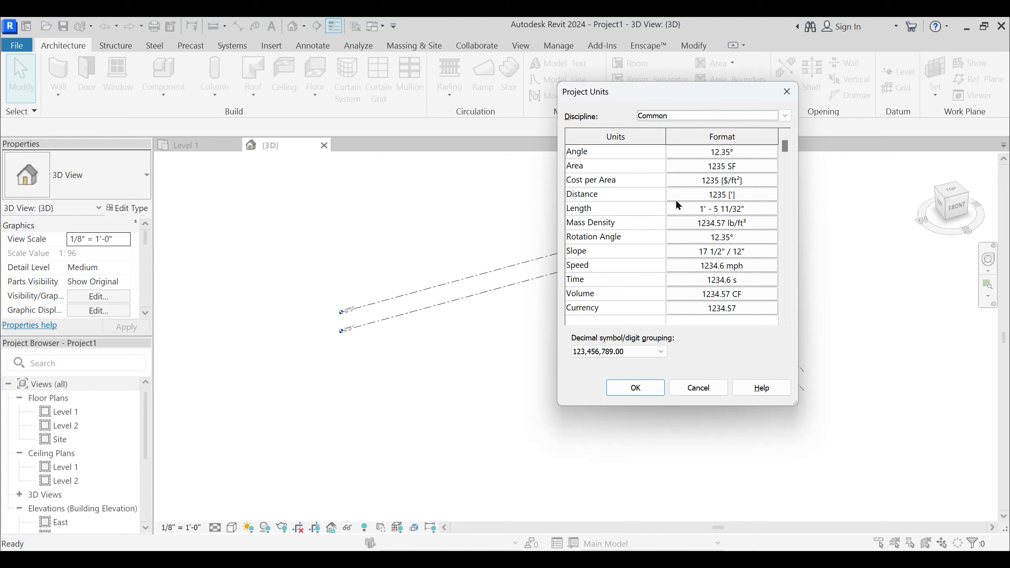
pyautogui.click(717, 214)
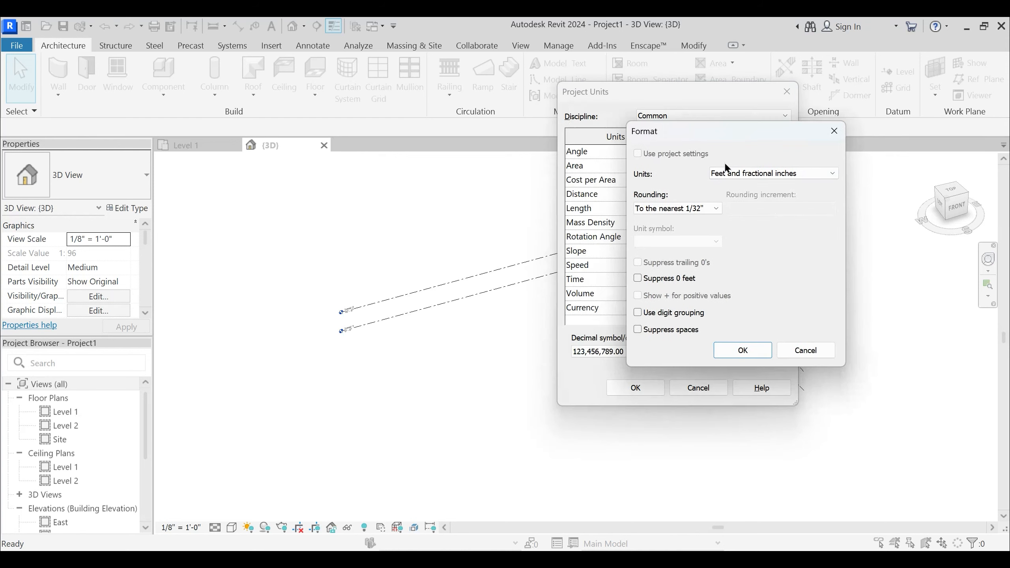
pyautogui.click(763, 176)
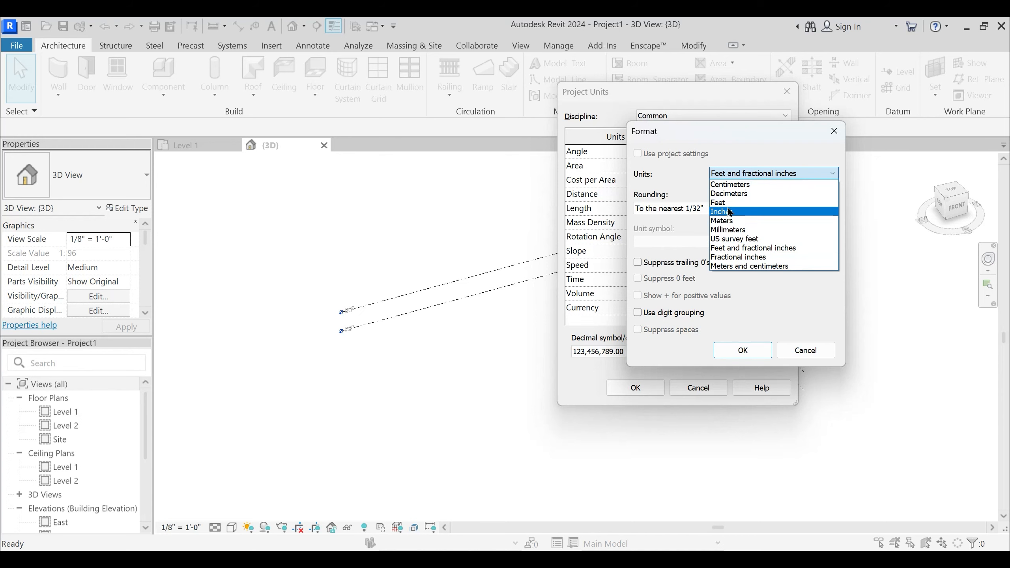
pyautogui.click(752, 249)
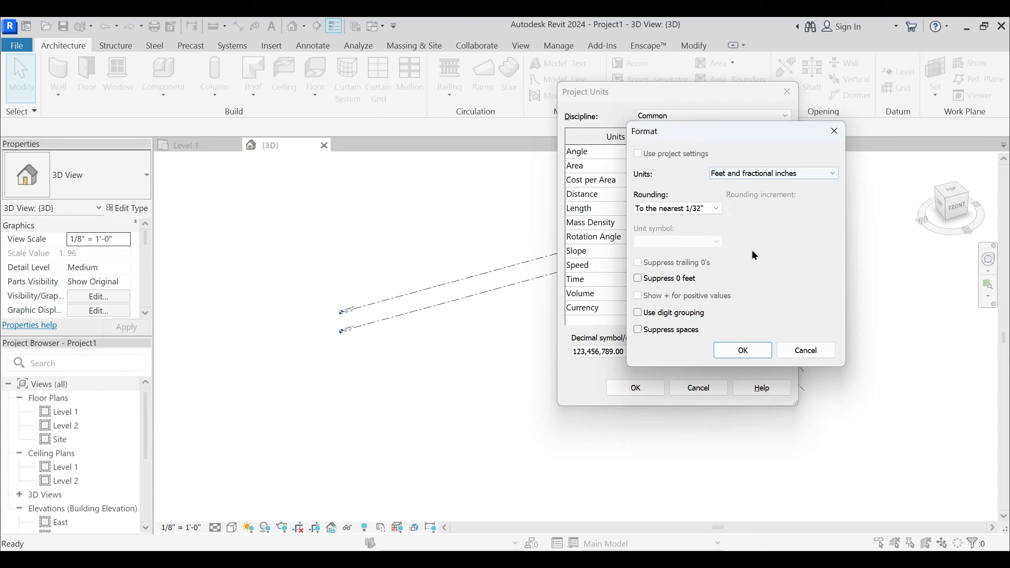
pyautogui.click(667, 214)
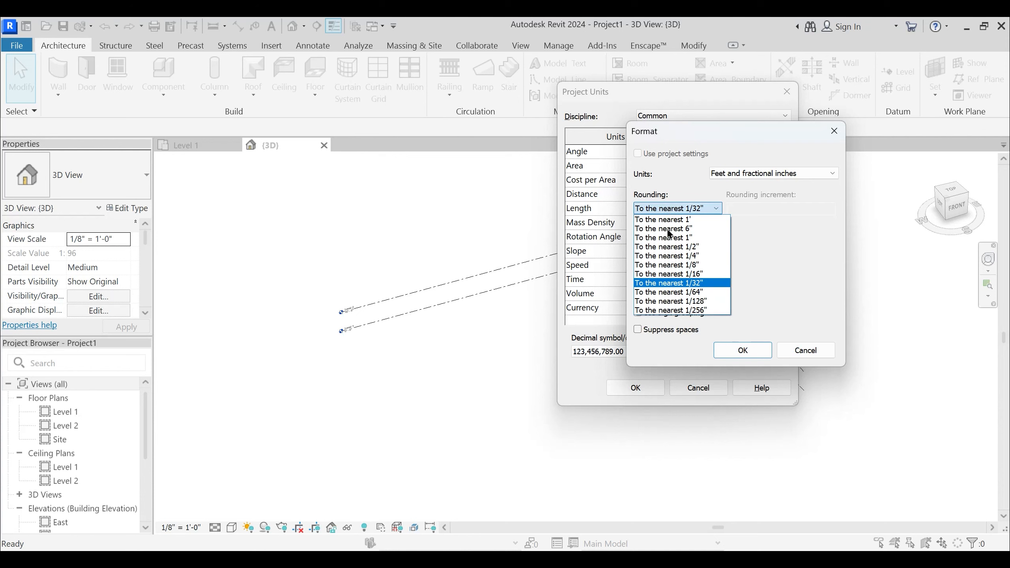
pyautogui.click(671, 257)
pyautogui.click(743, 350)
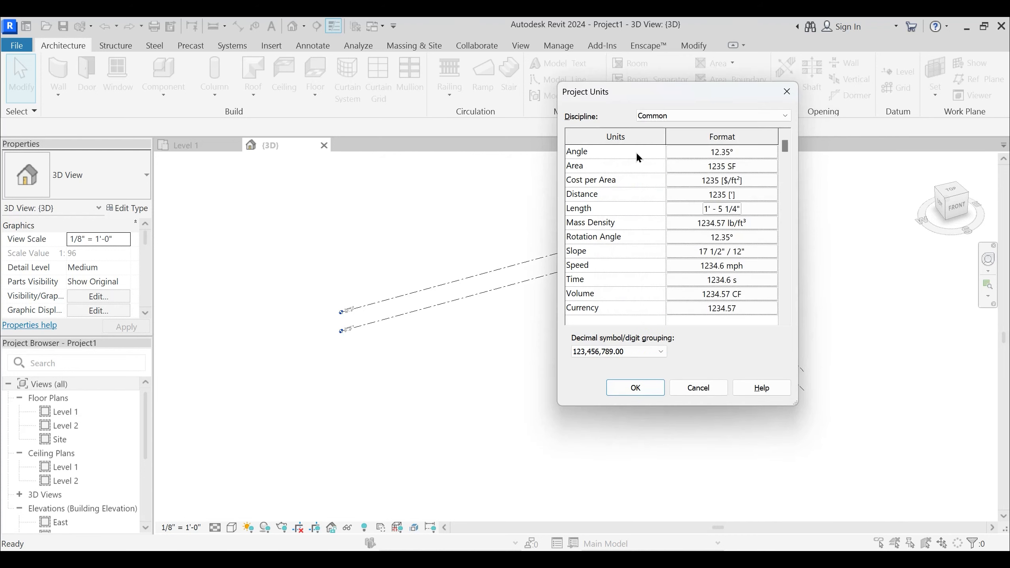
pyautogui.click(636, 388)
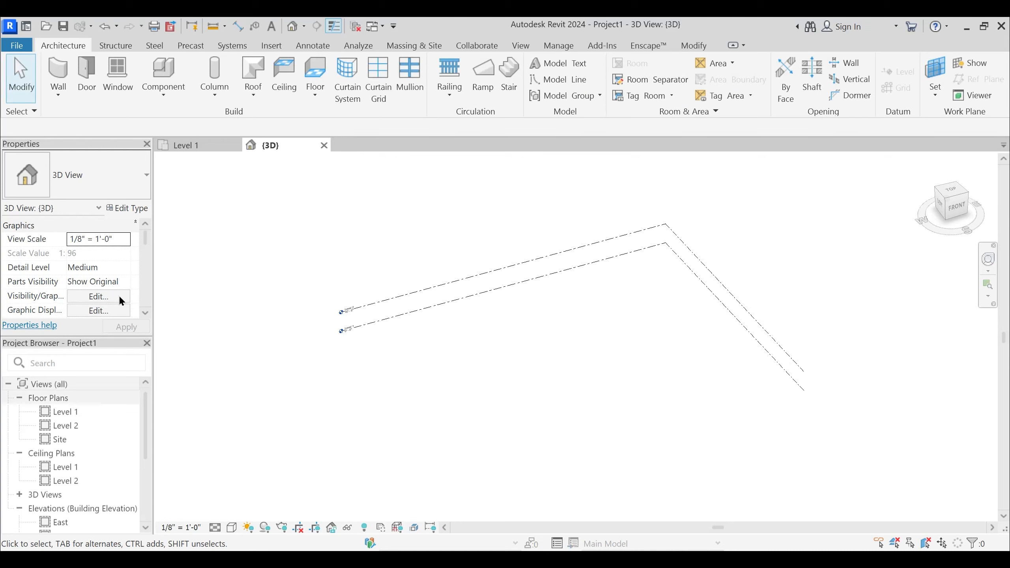
# - Open the South elevation view and bring the level heads into close view
pyautogui.scroll(-2, 63, 505)
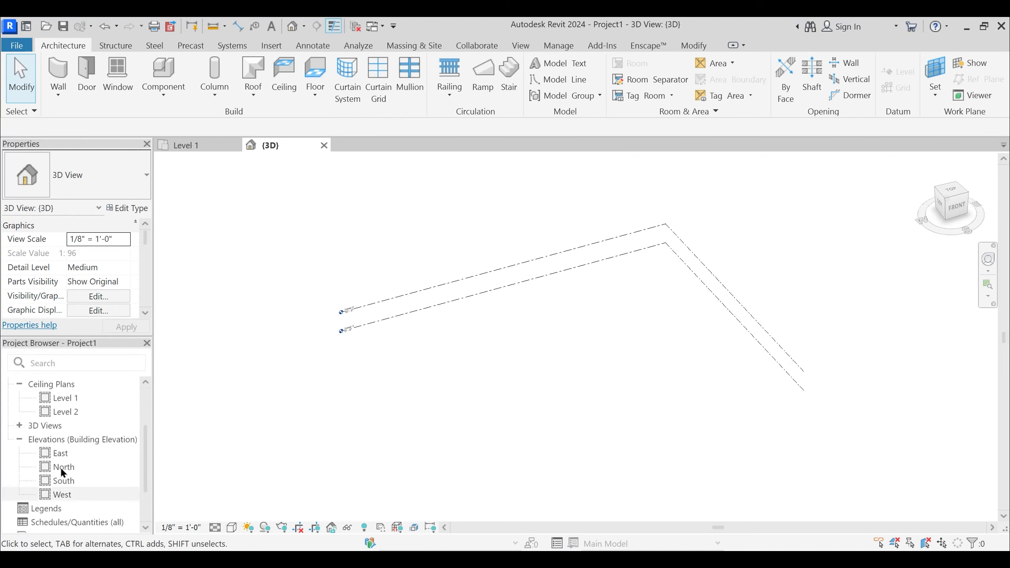
pyautogui.doubleClick(63, 480)
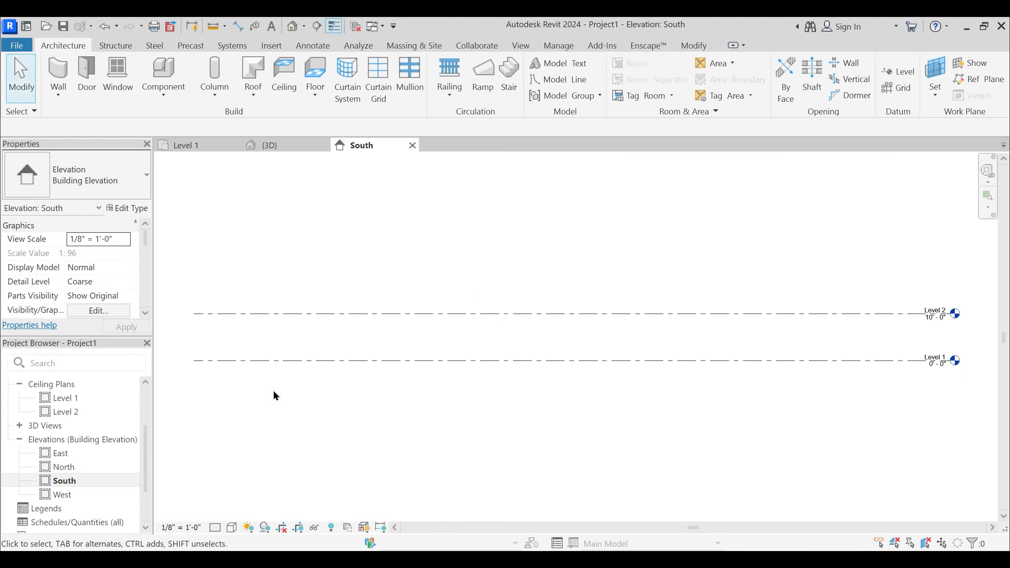
pyautogui.moveTo(720, 389); pyautogui.dragTo(574, 392, button='middle')
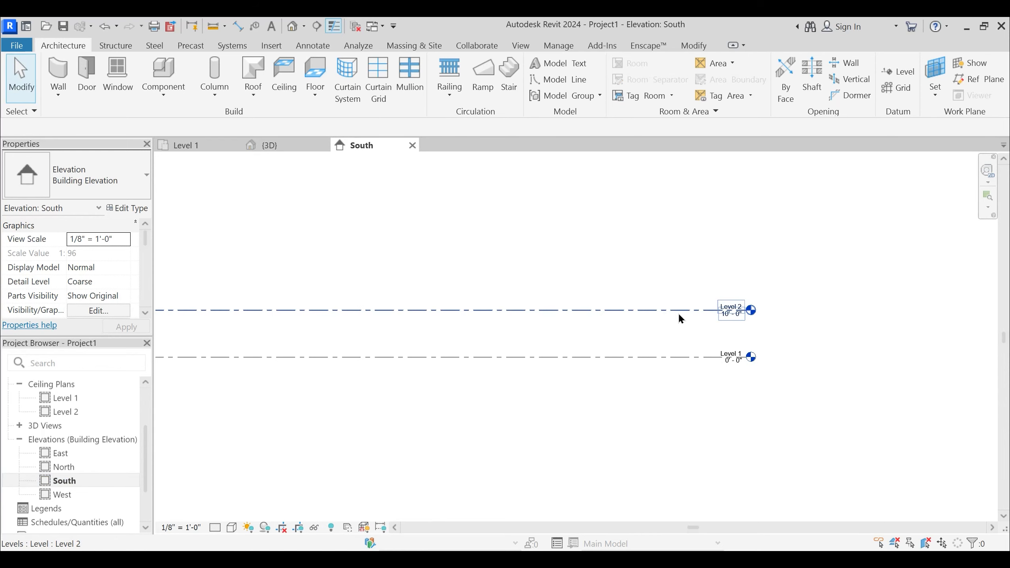
pyautogui.scroll(3, 676, 345)
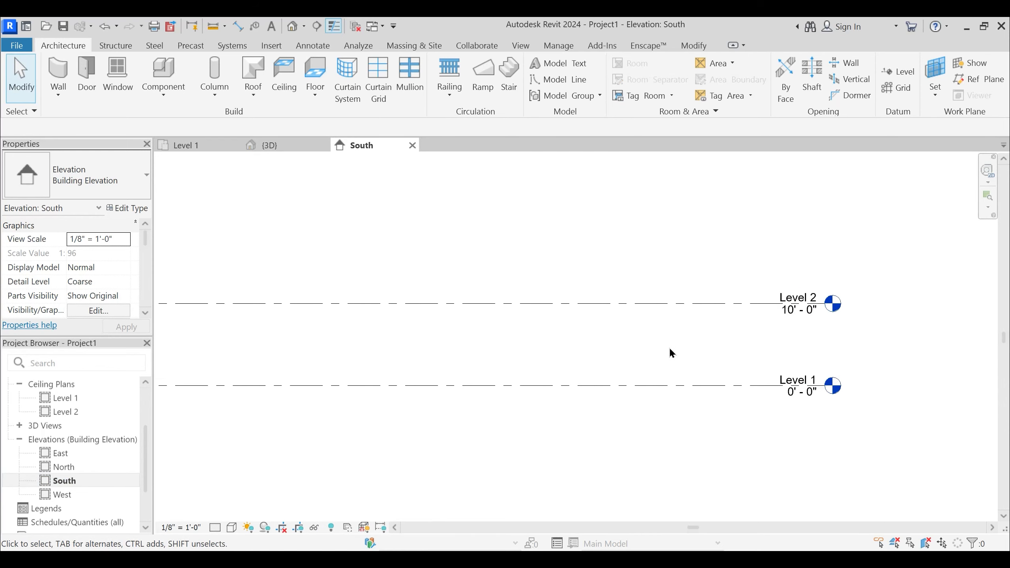
pyautogui.scroll(1, 789, 368)
pyautogui.click(793, 376)
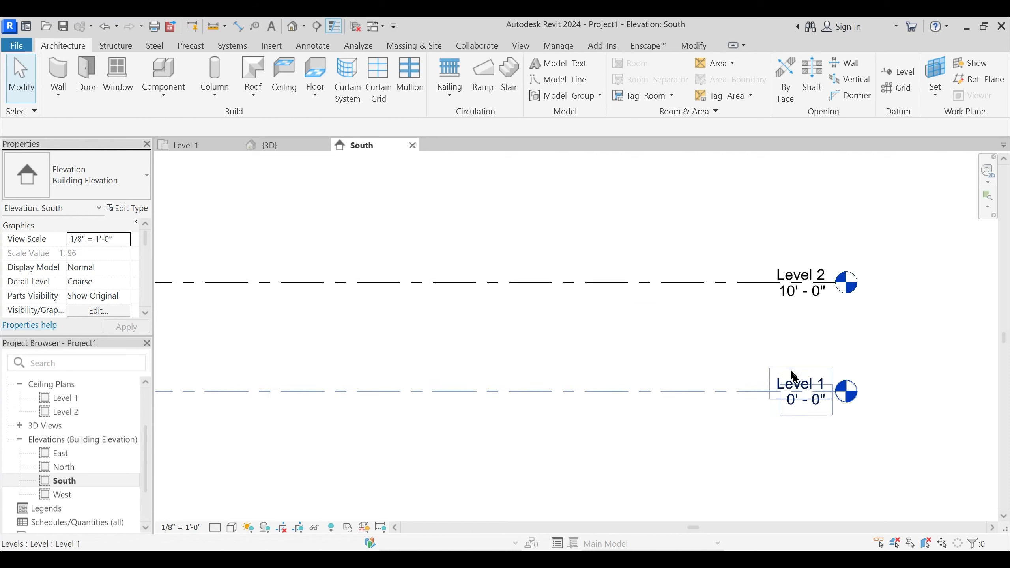
pyautogui.scroll(1, 793, 376)
pyautogui.click(792, 387)
pyautogui.click(793, 388)
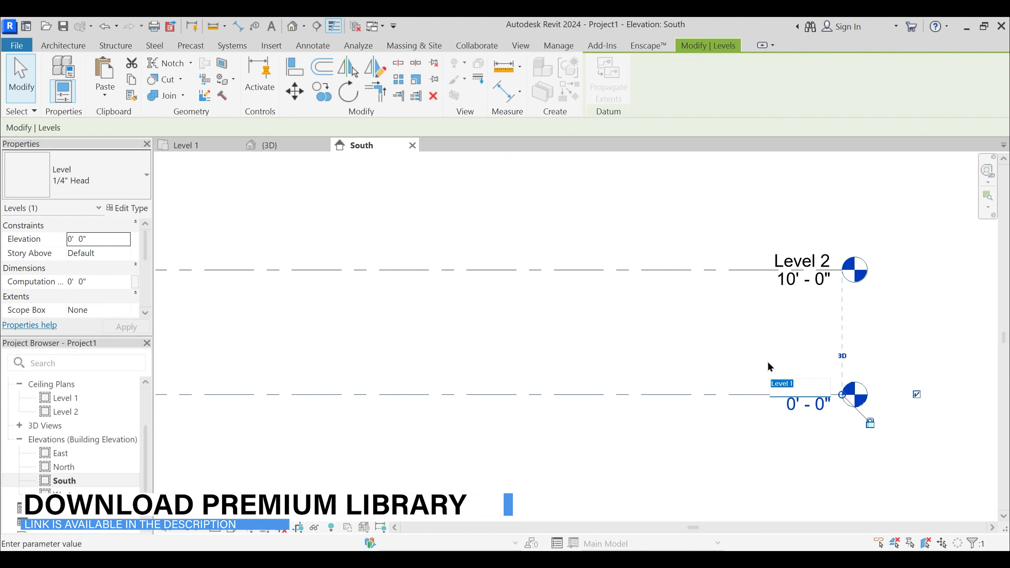
pyautogui.press('Escape')
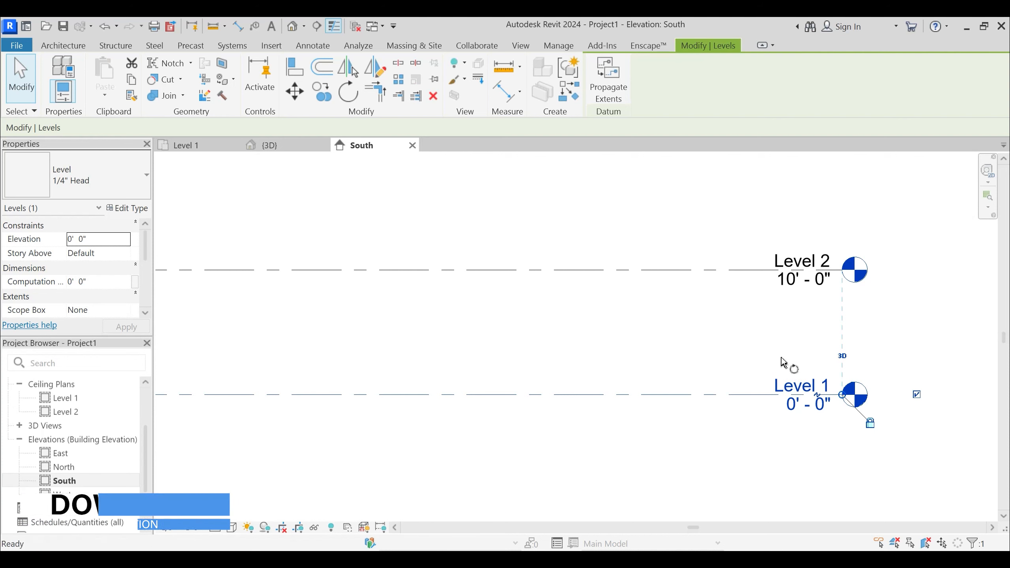
pyautogui.press('r')
pyautogui.press('o')
pyautogui.click(810, 387)
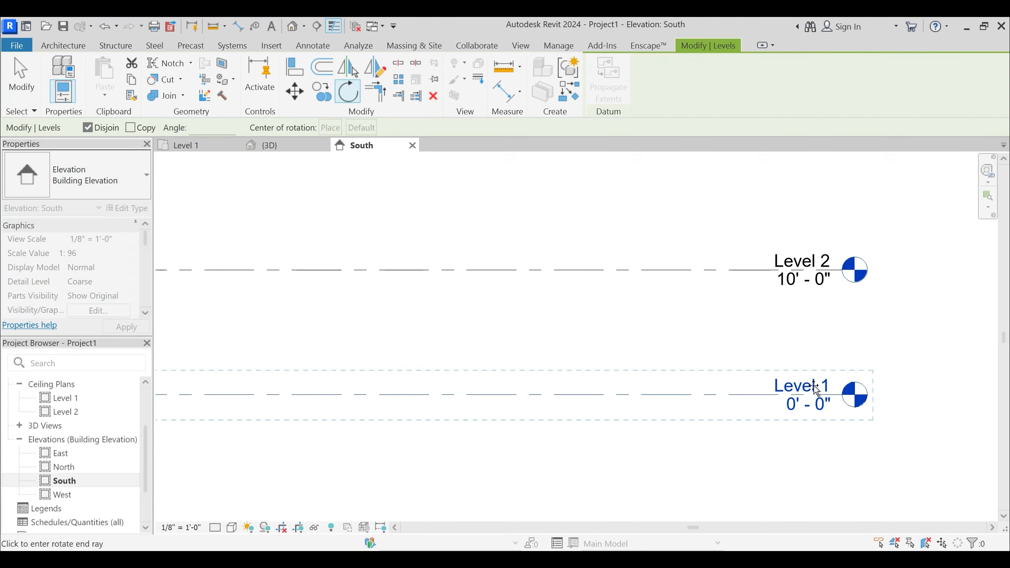
pyautogui.press('Escape')
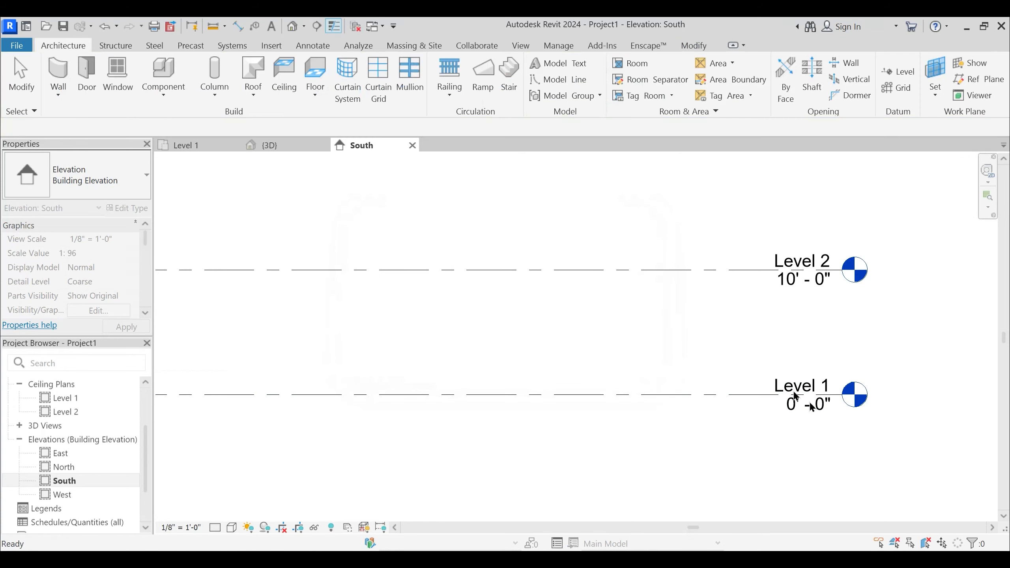
# - Rename Level 1 to "Ground/Road Level" and rename its corresponding views as well
pyautogui.click(808, 394)
pyautogui.click(806, 387)
pyautogui.write('G')
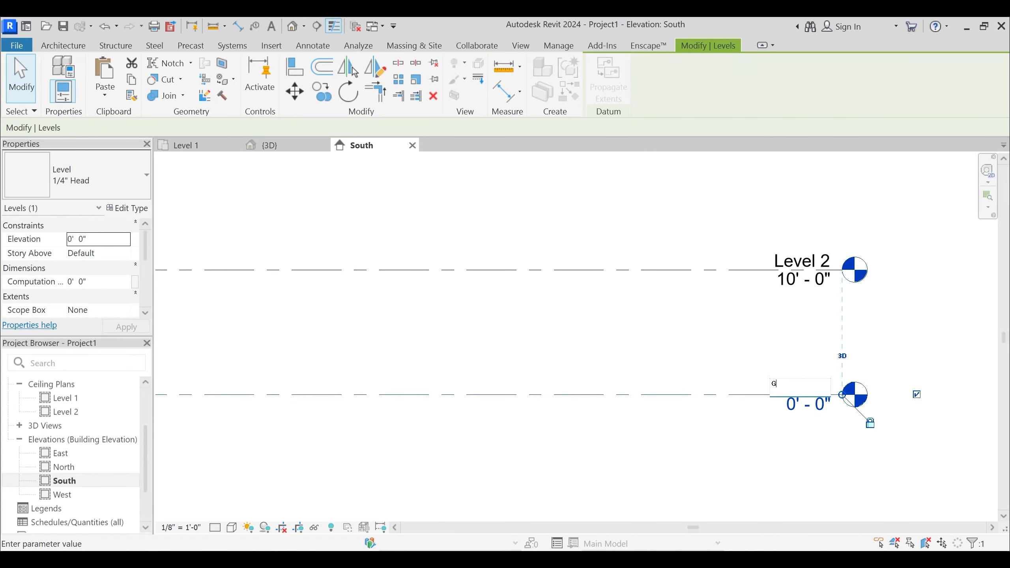
pyautogui.write('round')
pyautogui.press('BackSpace')
pyautogui.press('BackSpace')
pyautogui.write('/Road Level')
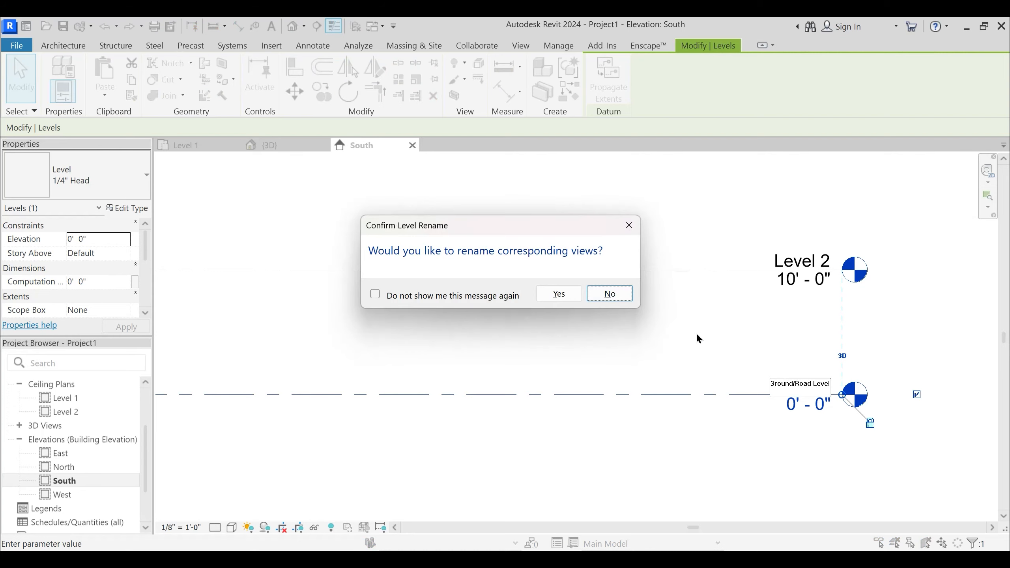
pyautogui.click(558, 293)
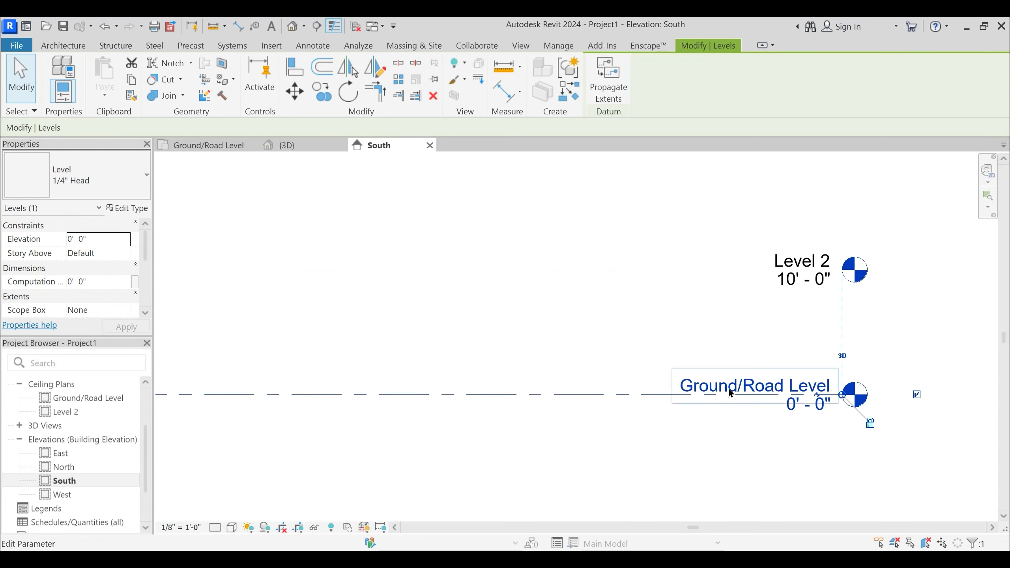
# - Review the floor plan, ceiling plan and elevation views in the Project Browser, leave the palettes slightly wider, and deselect the level
pyautogui.scroll(2, 68, 410)
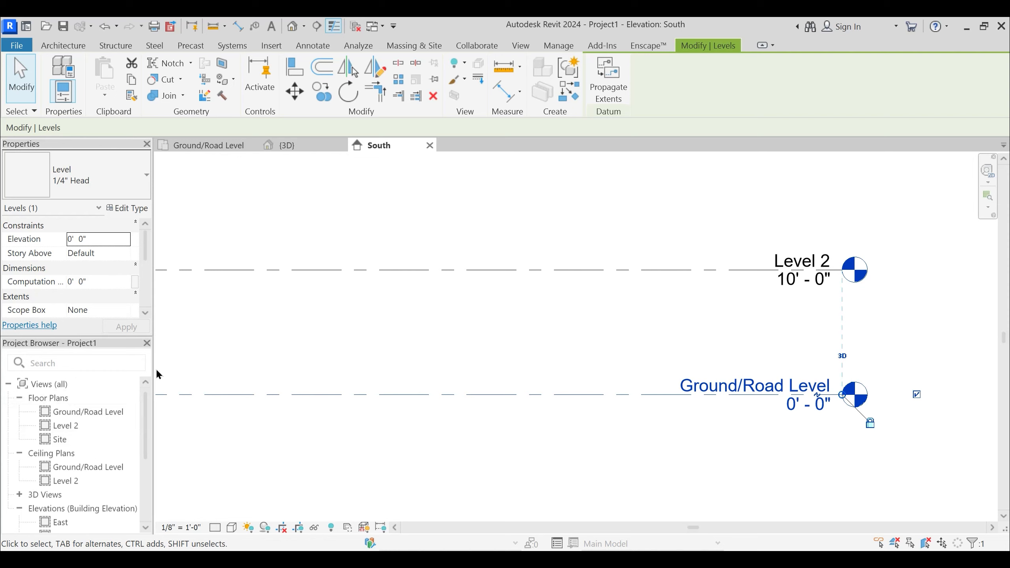
pyautogui.moveTo(151, 376); pyautogui.dragTo(256, 366)
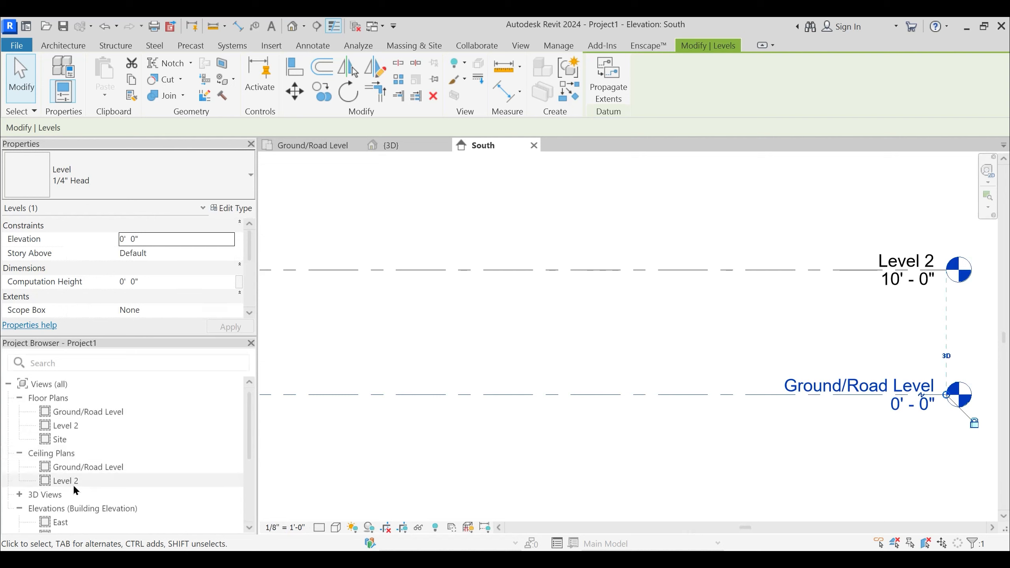
pyautogui.scroll(-2, 54, 469)
pyautogui.scroll(2, 56, 465)
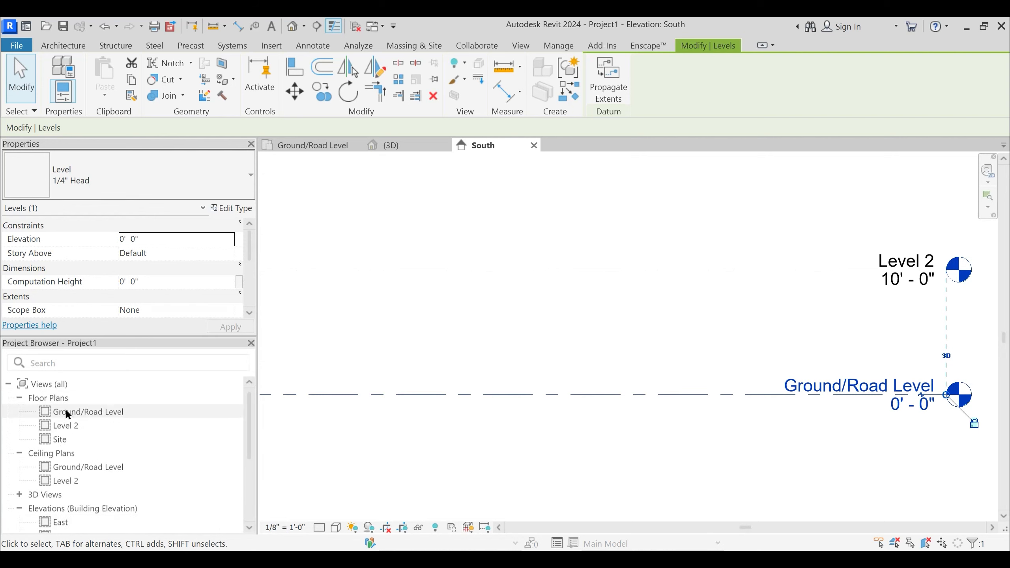
pyautogui.scroll(-2, 56, 419)
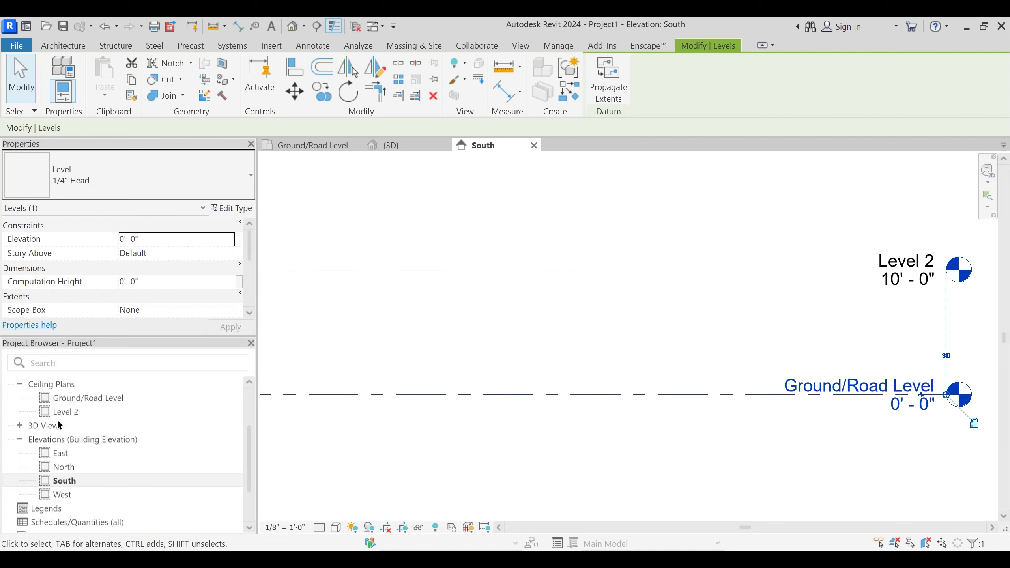
pyautogui.scroll(3, 56, 406)
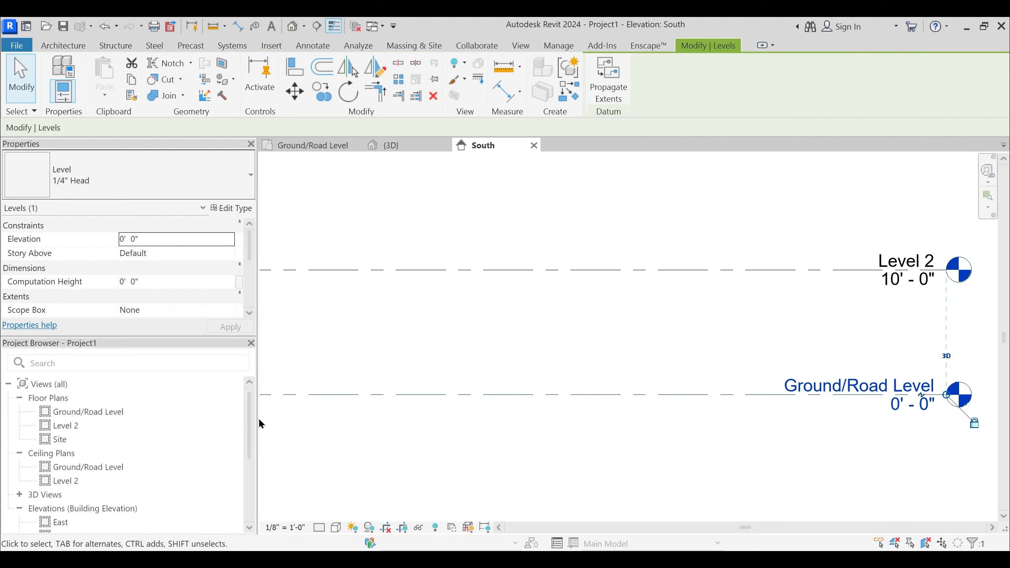
pyautogui.moveTo(259, 418); pyautogui.dragTo(190, 417)
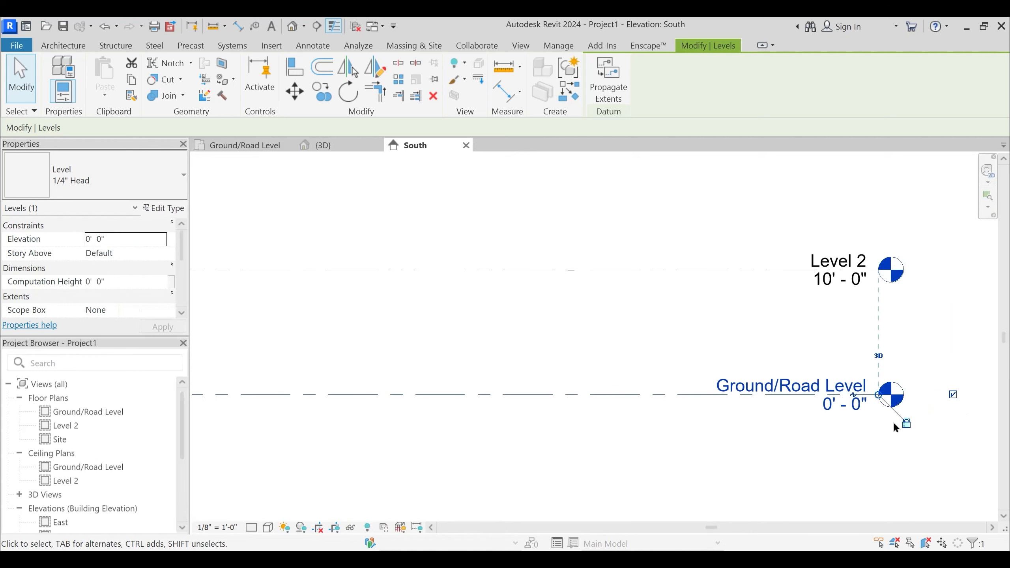
pyautogui.scroll(-3, 624, 343)
pyautogui.click(651, 347)
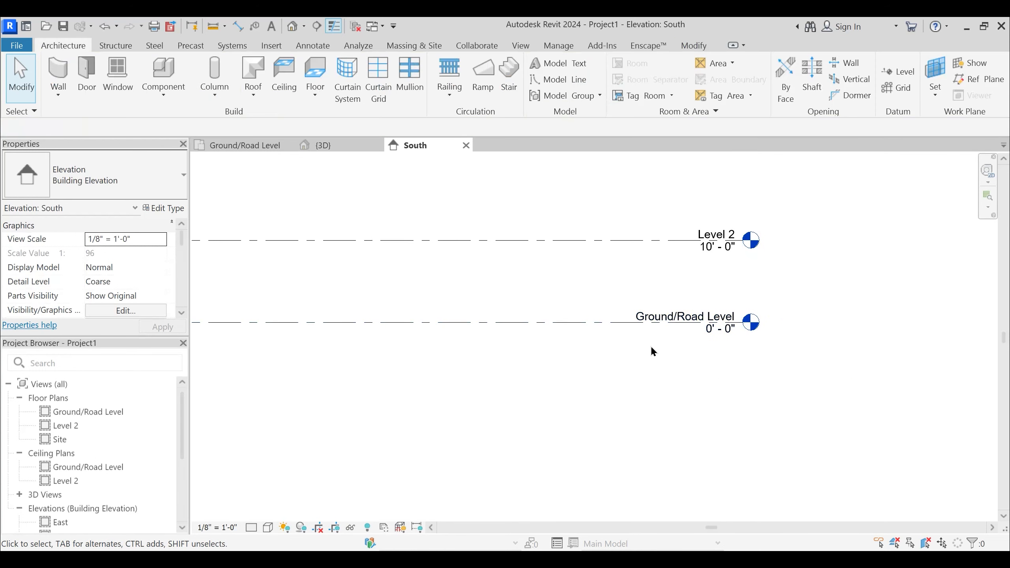
pyautogui.moveTo(652, 351); pyautogui.dragTo(647, 379, button='middle')
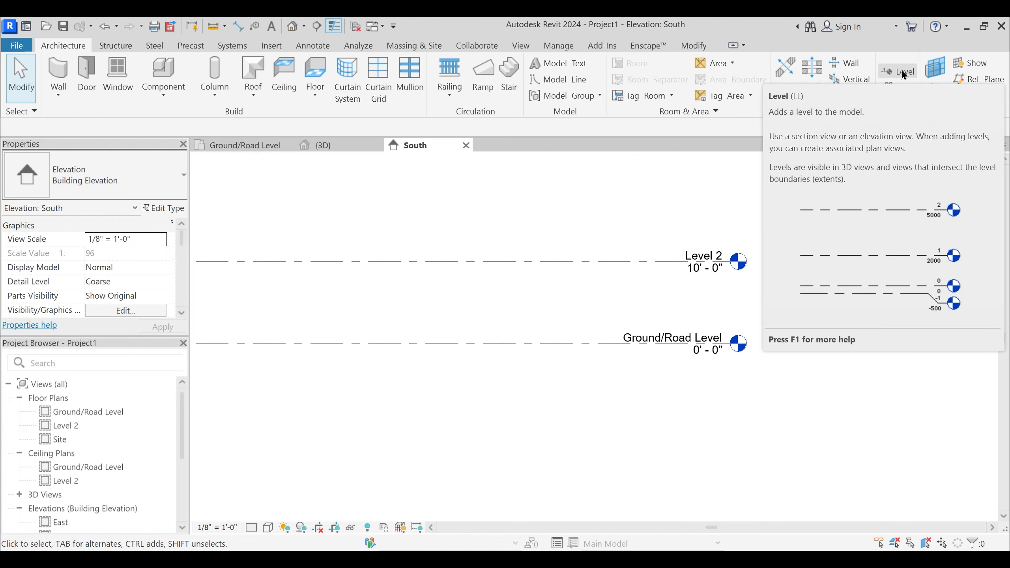
pyautogui.moveTo(623, 243); pyautogui.dragTo(625, 263, button='middle')
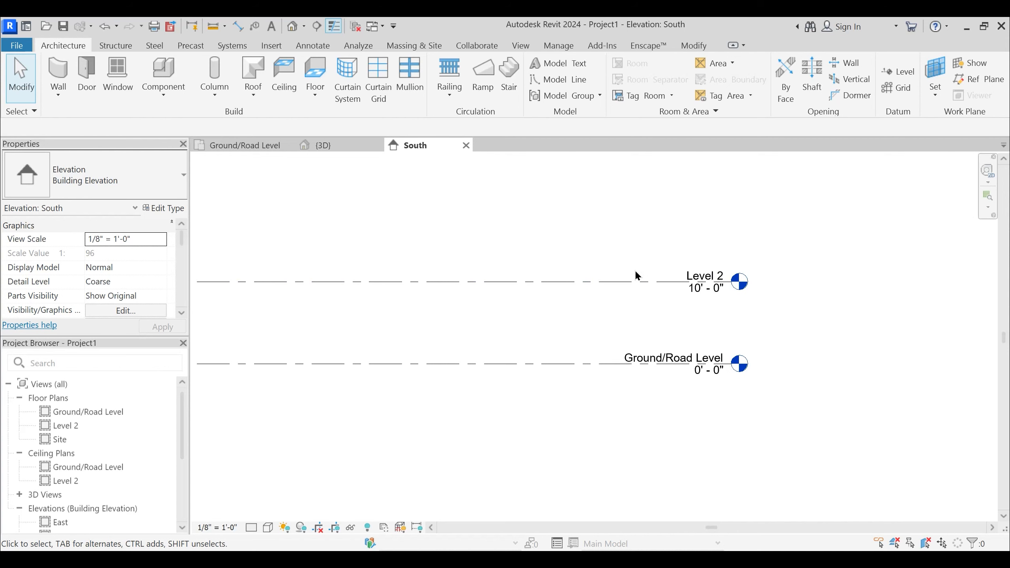
pyautogui.press('l')
pyautogui.press('l')
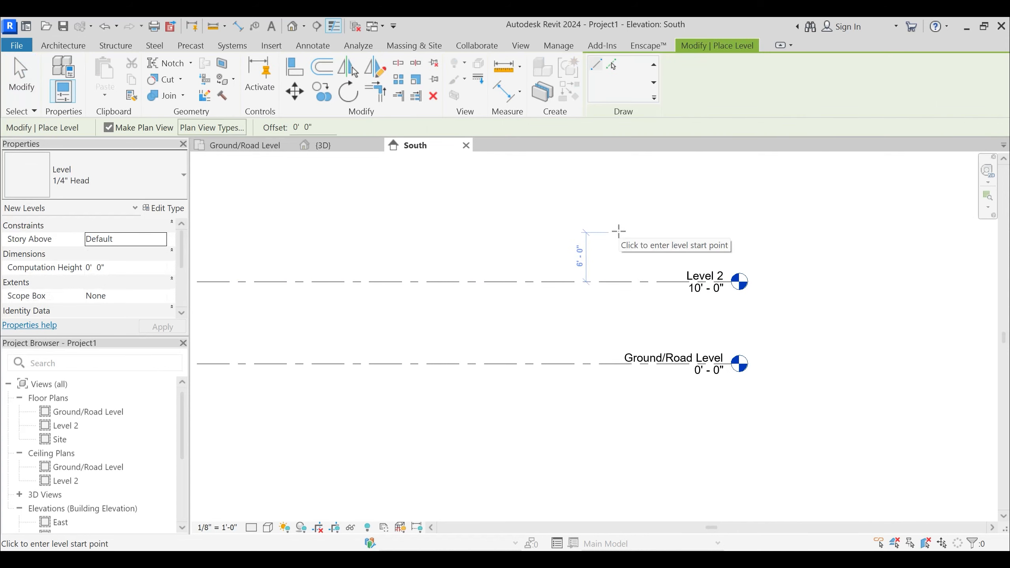
pyautogui.press('Escape')
pyautogui.press('Escape')
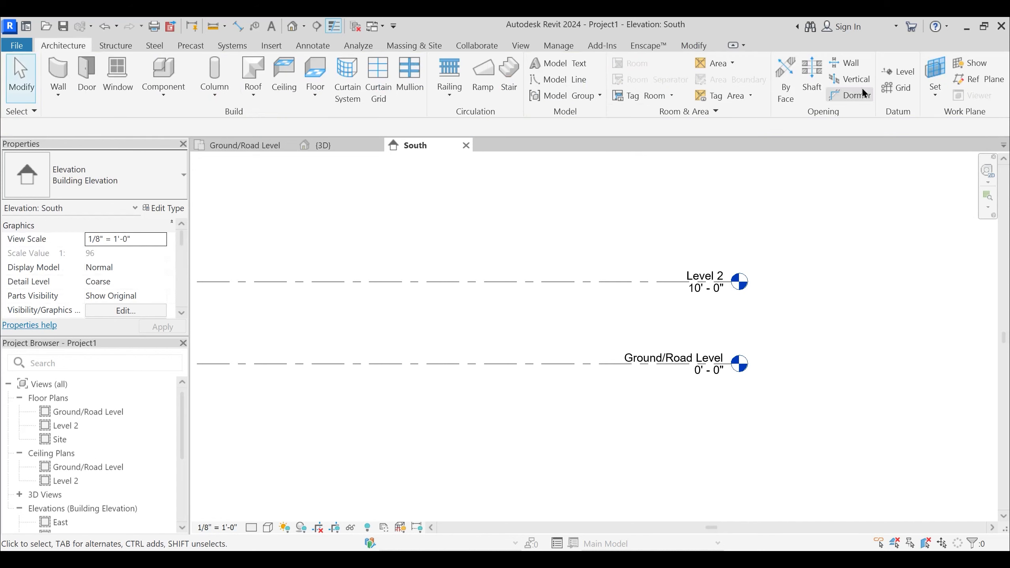
# - Draw a new level 10' above Level 2, ending it in line with the existing level heads, and finish the Level command
pyautogui.click(909, 76)
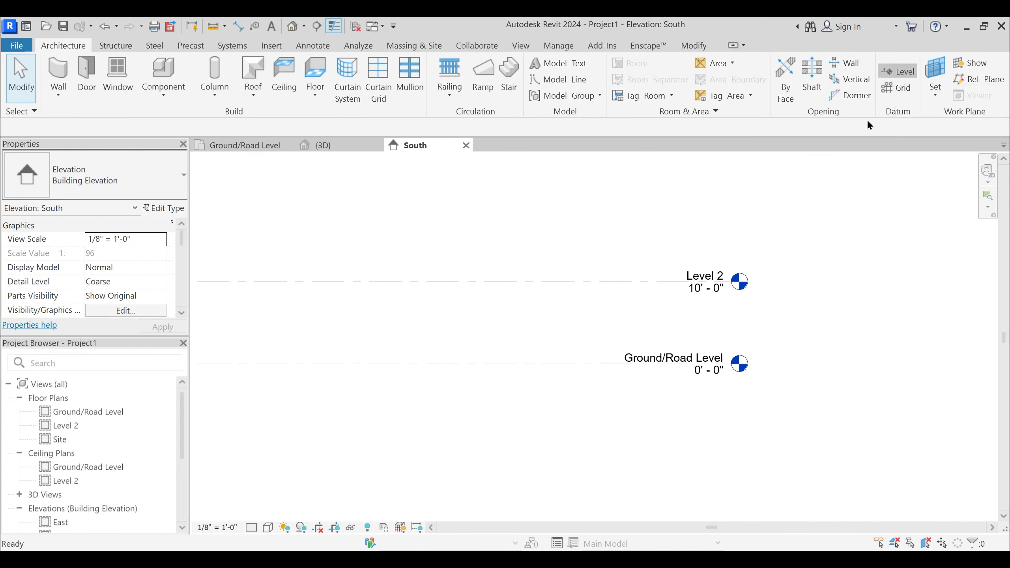
pyautogui.moveTo(653, 263); pyautogui.dragTo(651, 288, button='middle')
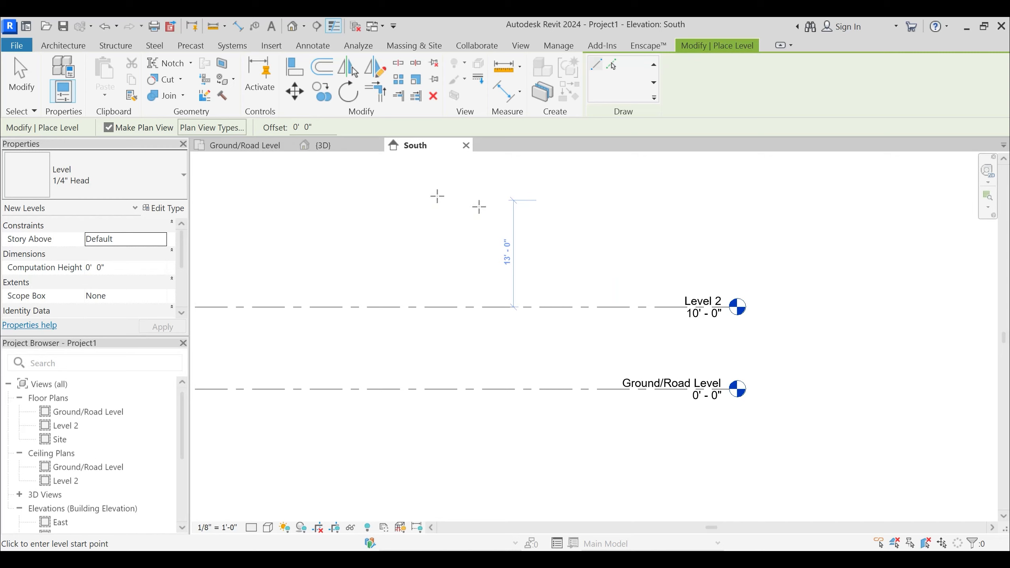
pyautogui.moveTo(541, 306); pyautogui.dragTo(543, 340, button='middle')
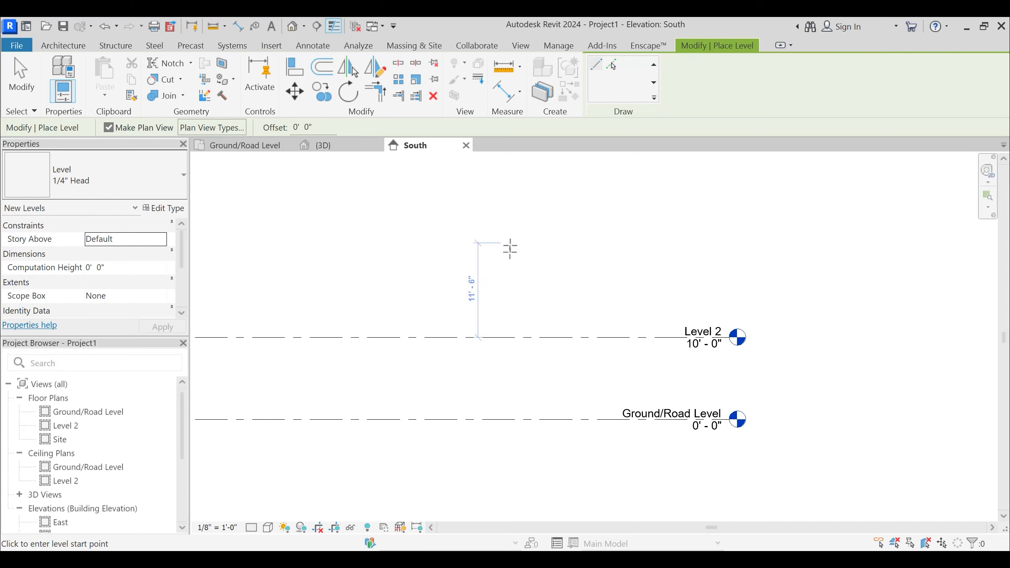
pyautogui.click(511, 255)
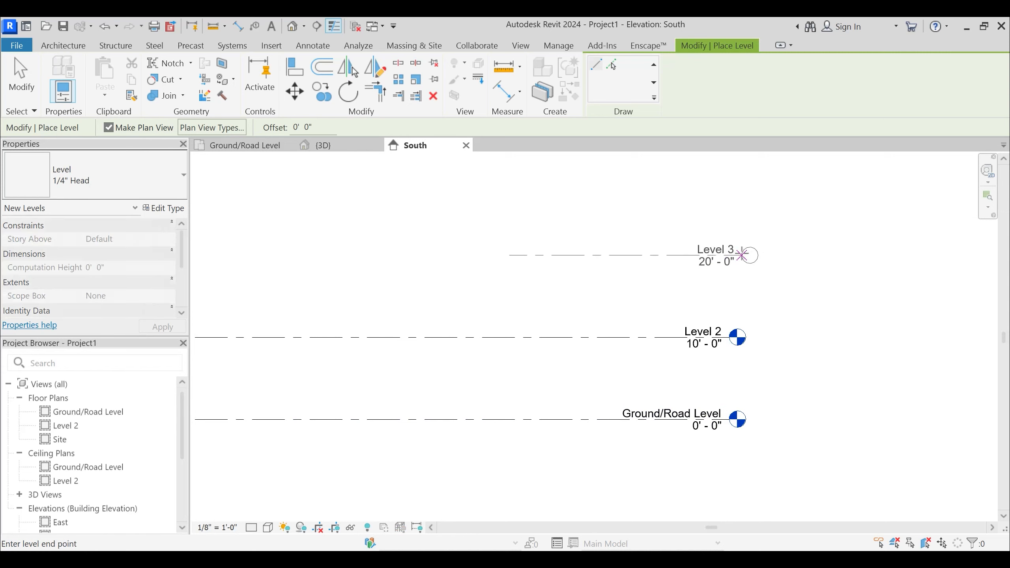
pyautogui.click(728, 254)
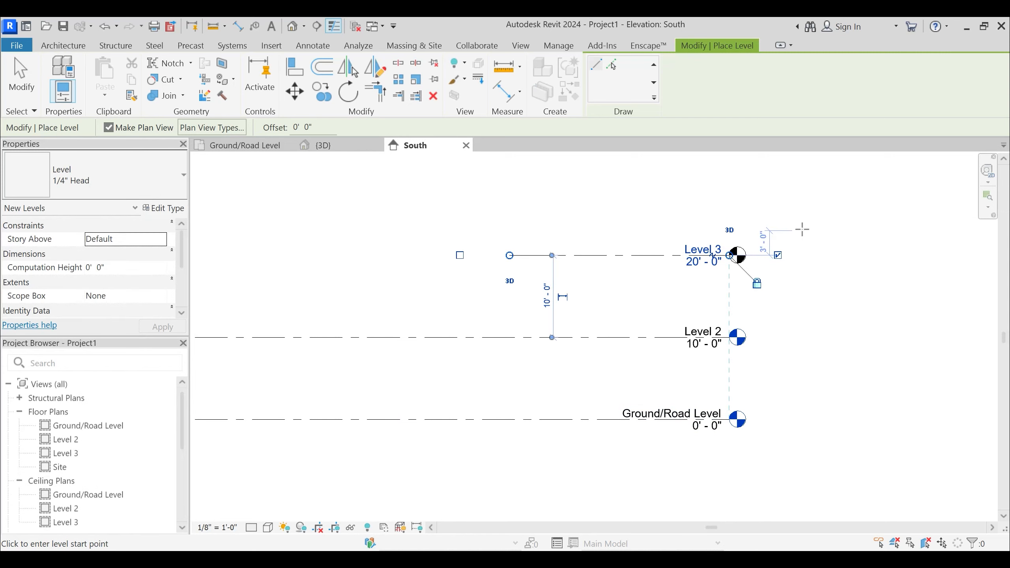
pyautogui.press('Escape')
pyautogui.press('Escape')
pyautogui.scroll(1, 700, 252)
pyautogui.click(699, 248)
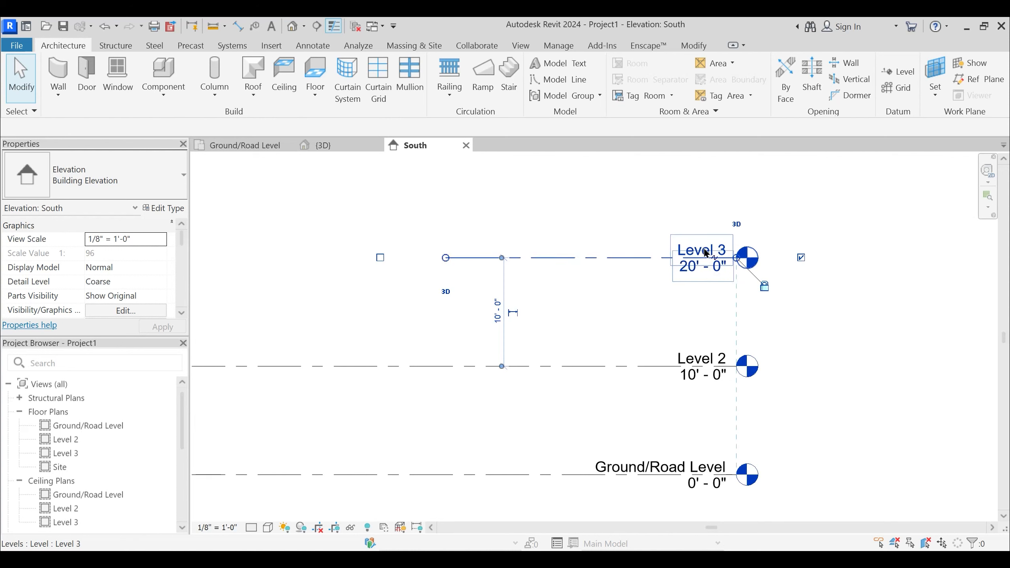
pyautogui.click(698, 246)
pyautogui.click(653, 220)
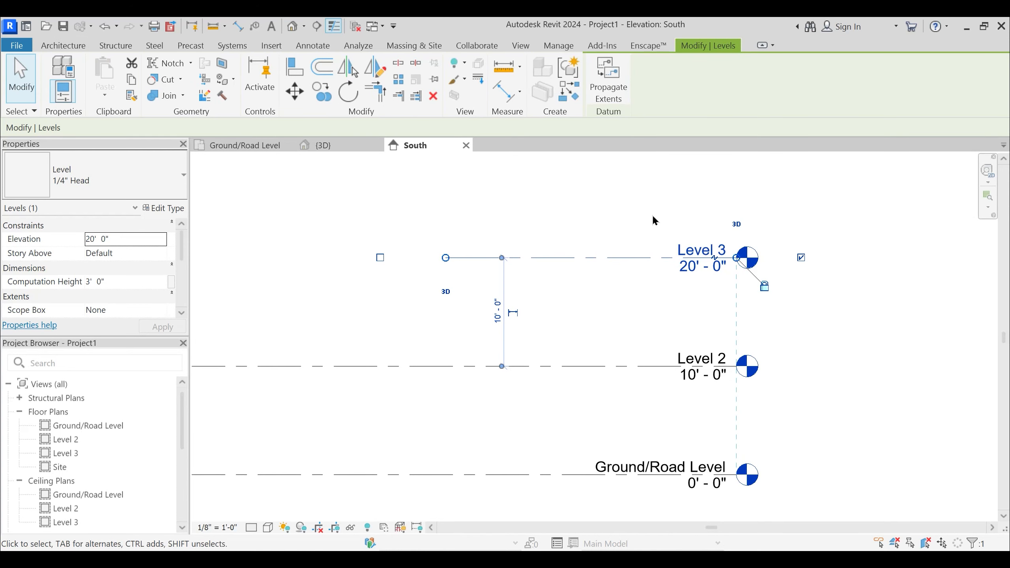
# - Rename Level 2 to "First Floor" and rename its corresponding views as well
pyautogui.click(700, 363)
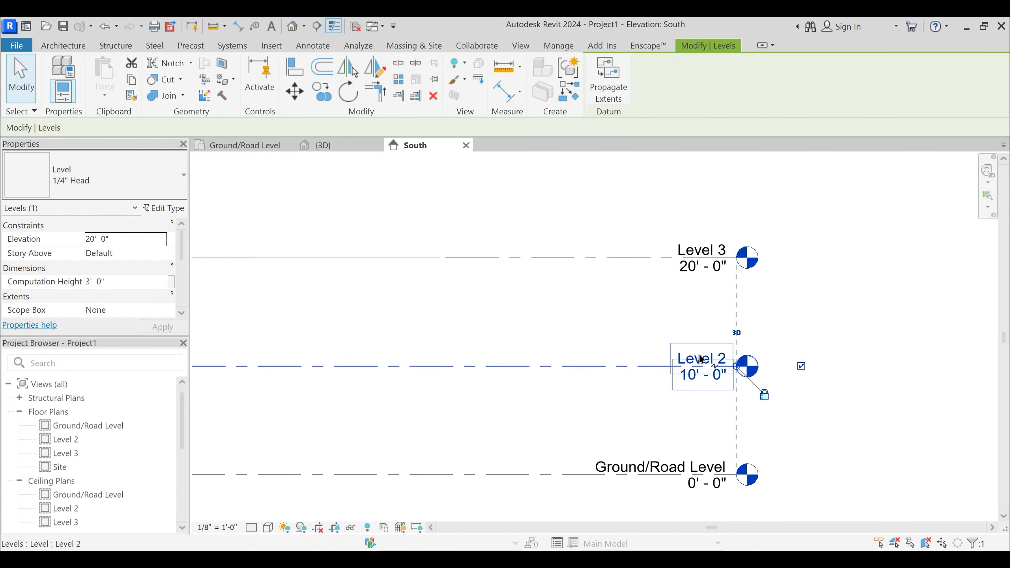
pyautogui.click(684, 355)
pyautogui.write('First Floor')
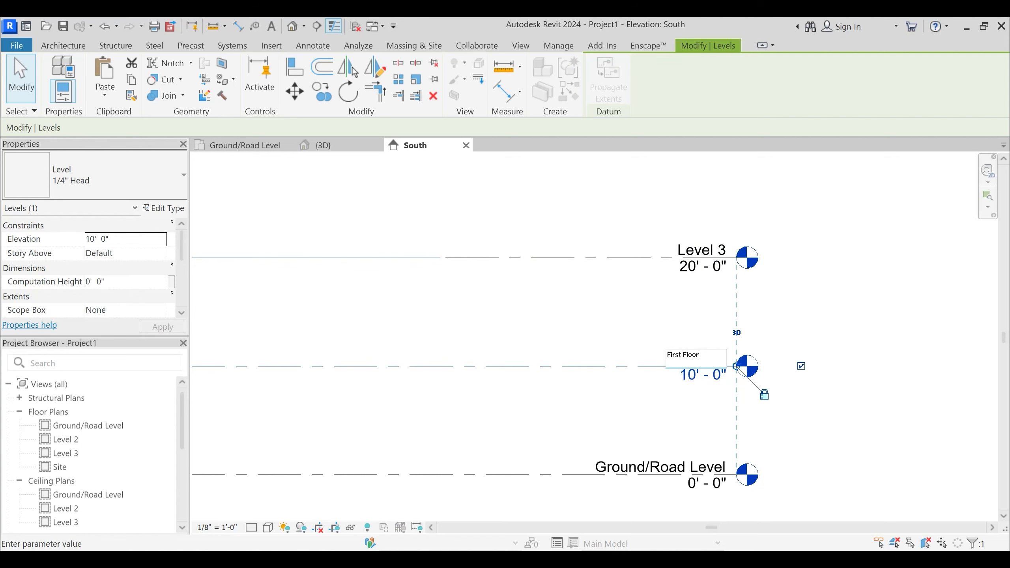
pyautogui.press('Return')
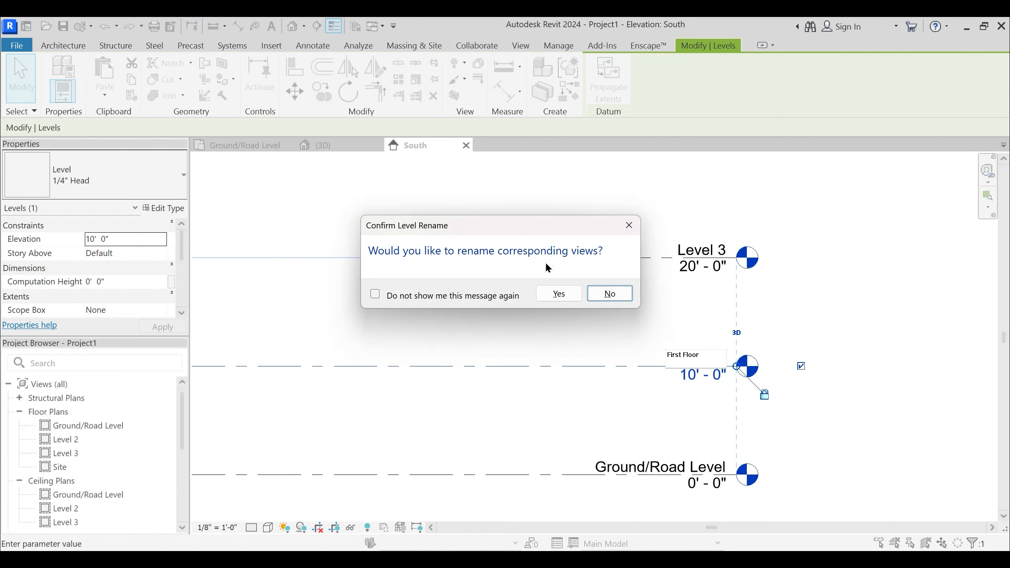
pyautogui.click(569, 305)
pyautogui.click(781, 299)
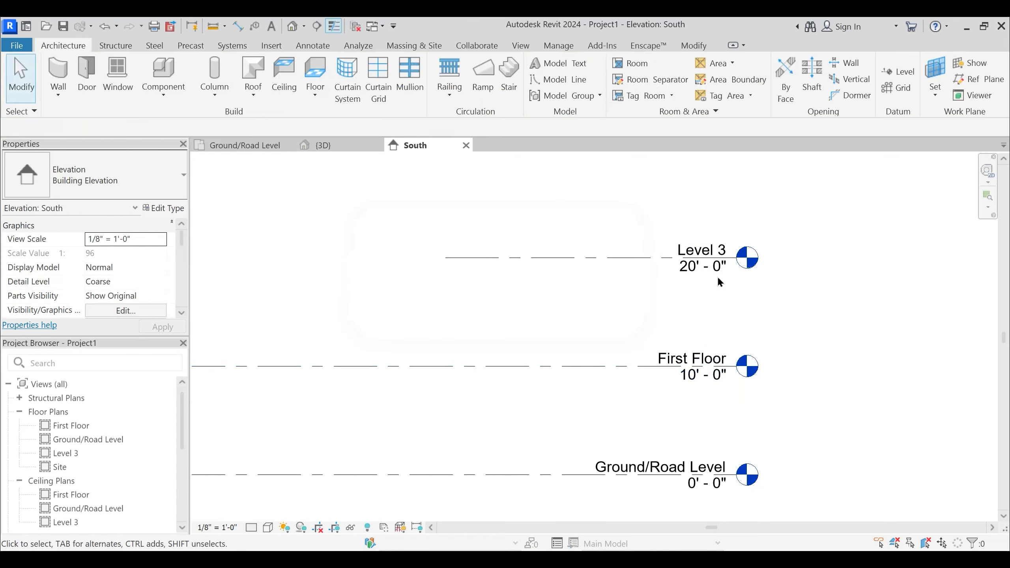
# - Rename Level 3 to "Terrace Level", including its corresponding views, and deselect it
pyautogui.doubleClick(703, 247)
pyautogui.write('Terrace Level')
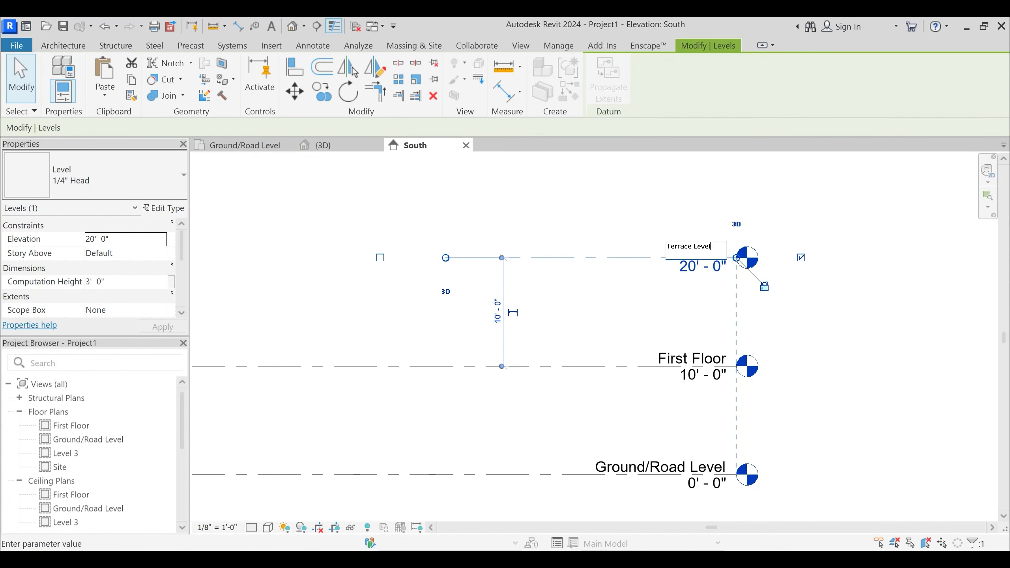
pyautogui.press('Return')
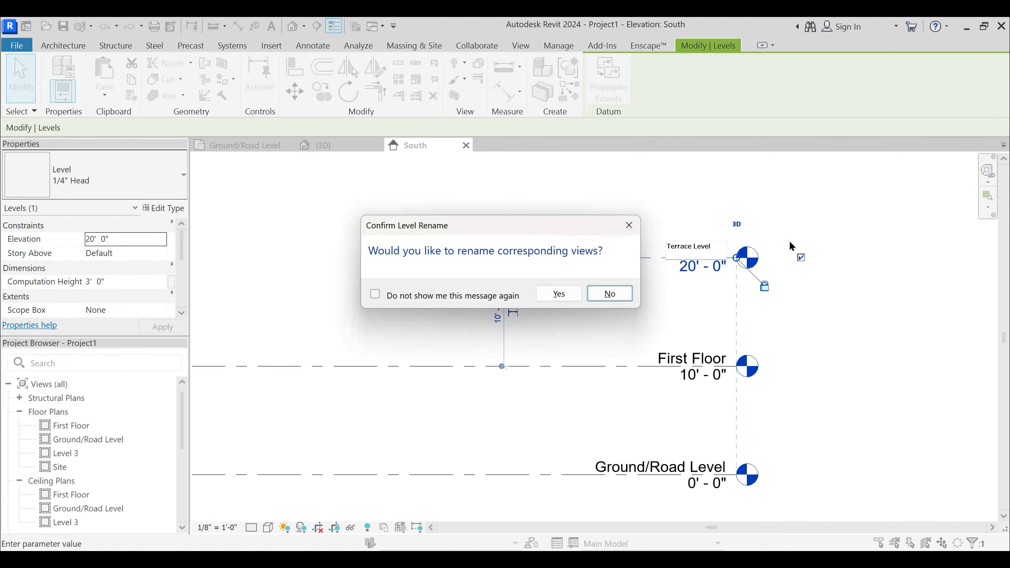
pyautogui.click(558, 294)
pyautogui.click(812, 321)
# - Start the Level command with the Pick Lines method and set its offset to 10' 0"
pyautogui.moveTo(812, 321); pyautogui.dragTo(831, 319, button='middle')
pyautogui.scroll(-2, 813, 321)
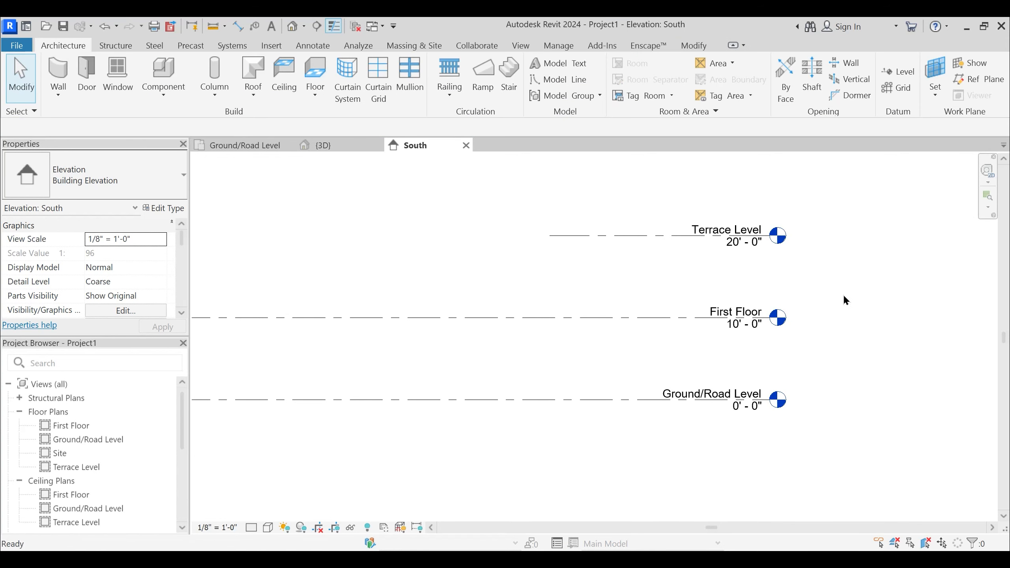
pyautogui.press('l')
pyautogui.press('l')
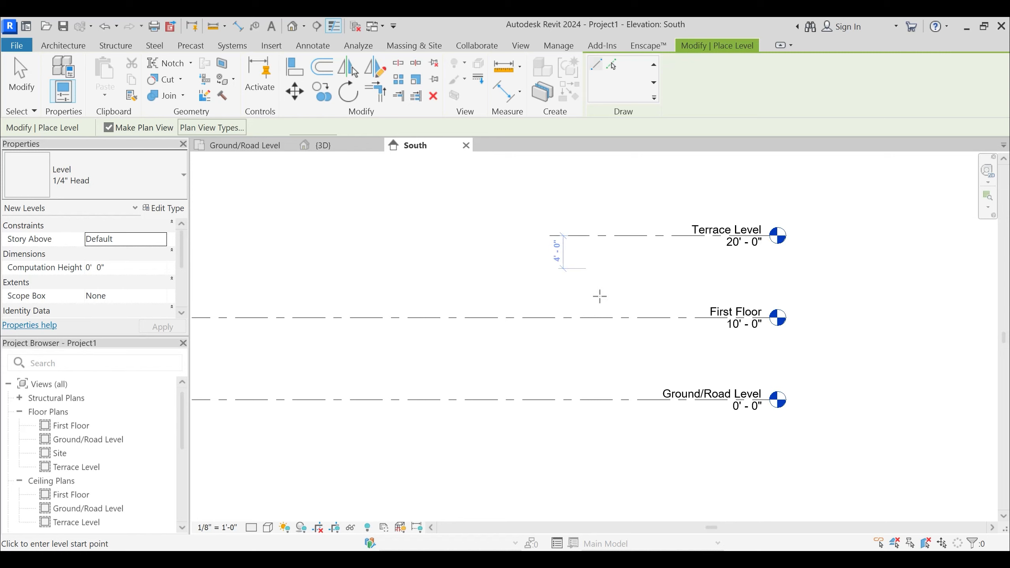
pyautogui.click(617, 284)
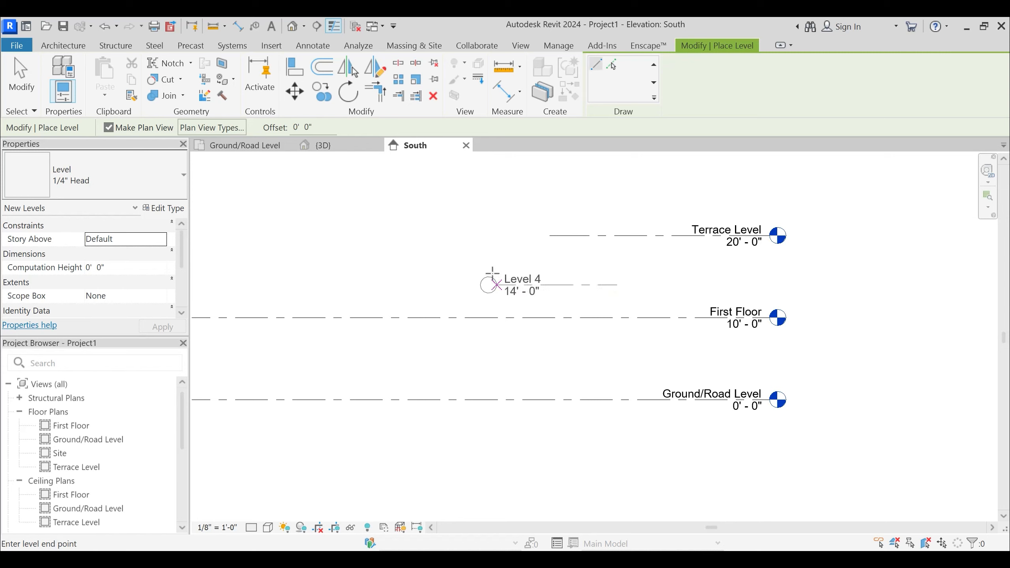
pyautogui.press('Escape')
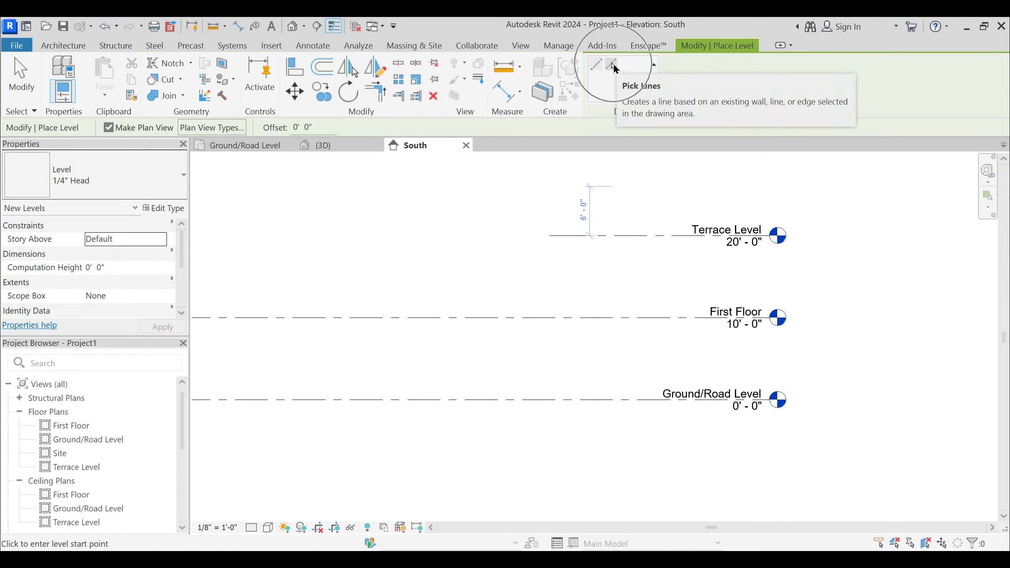
pyautogui.click(612, 64)
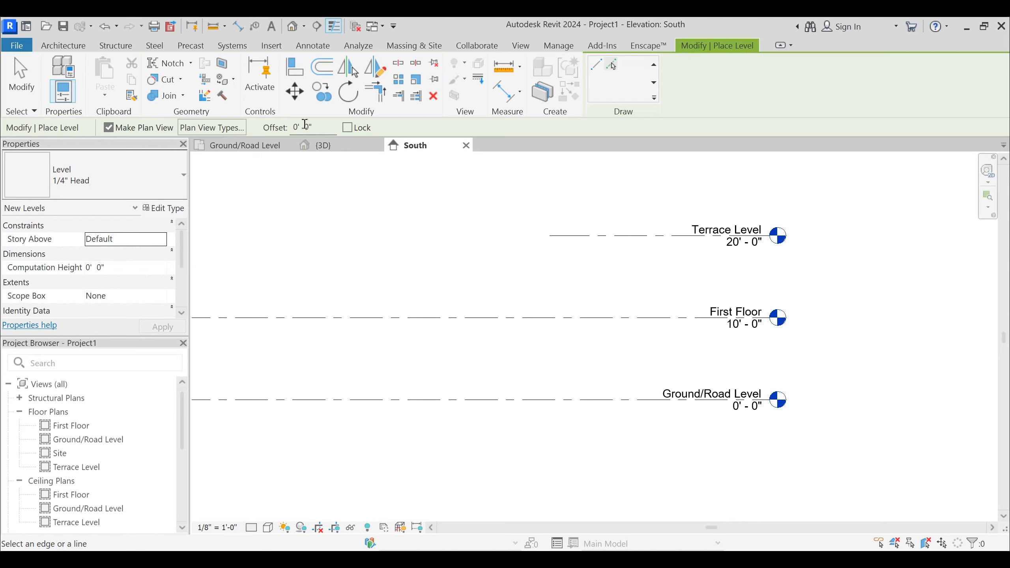
pyautogui.moveTo(314, 126); pyautogui.dragTo(289, 130)
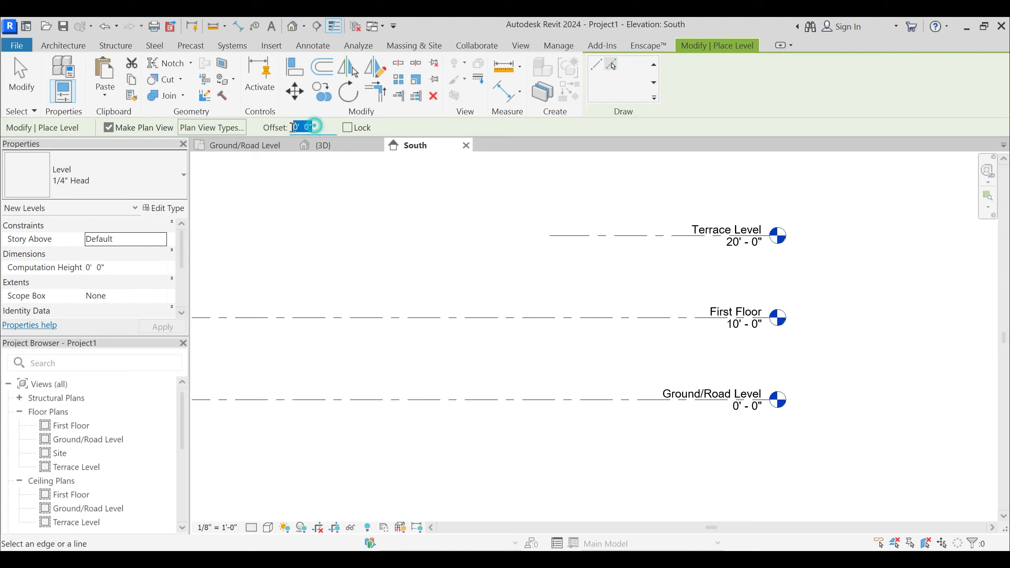
pyautogui.write('10')
pyautogui.press('Return')
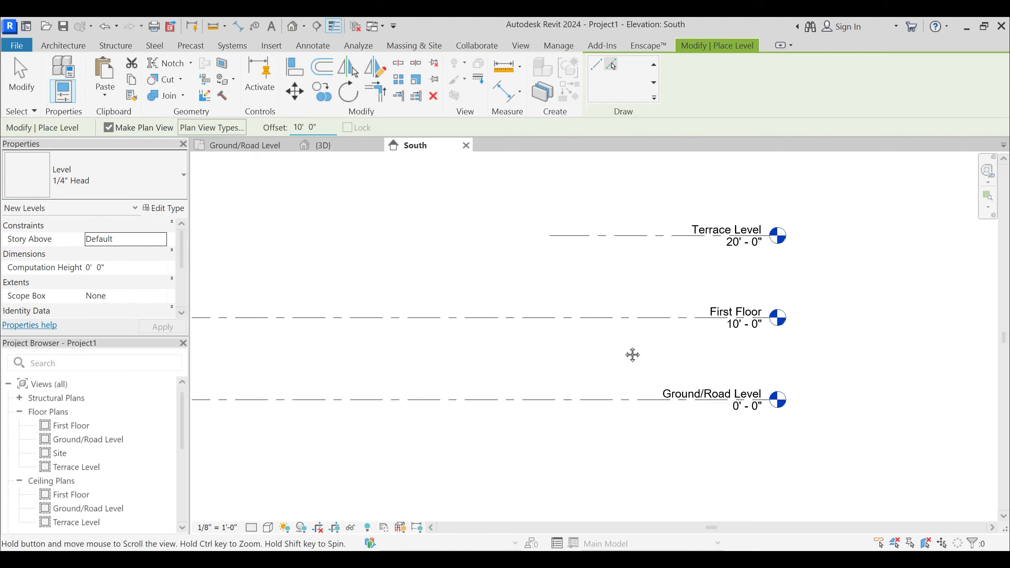
# - Try to place an offset level from the Ground/Road Level line, and undo the placement
pyautogui.moveTo(641, 413); pyautogui.dragTo(645, 330, button='middle')
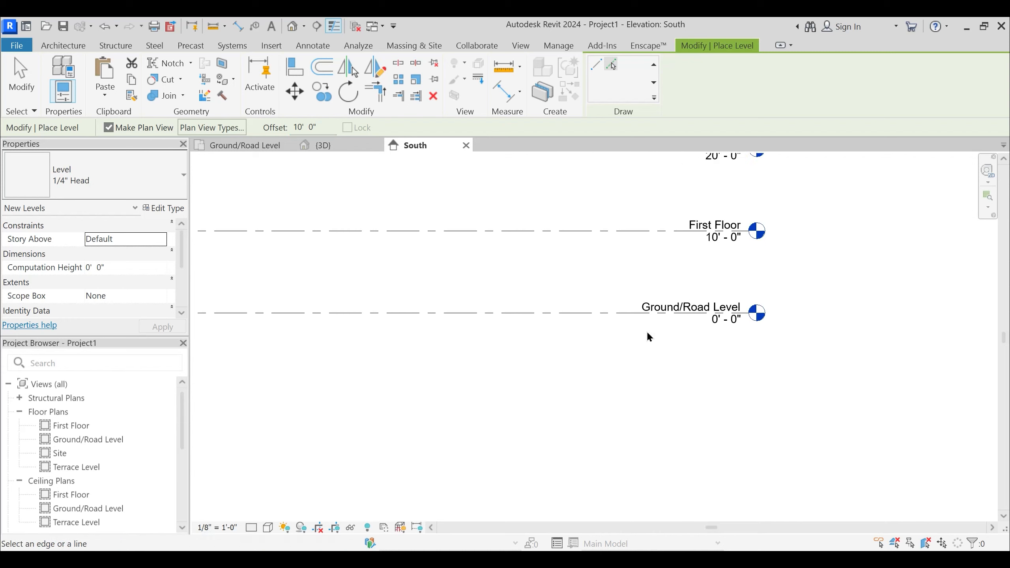
pyautogui.click(623, 315)
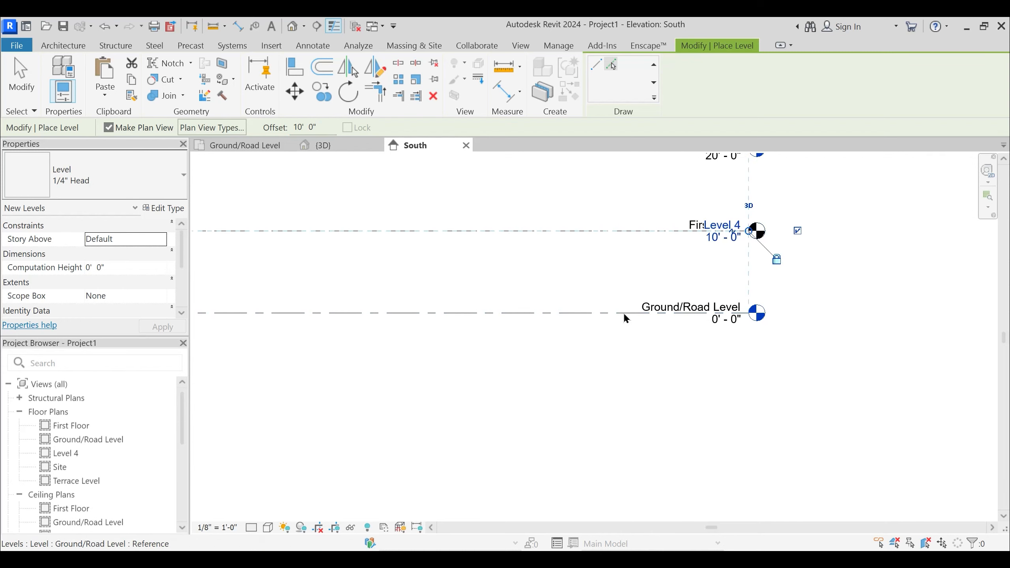
pyautogui.hotkey('ctrl', 'z')
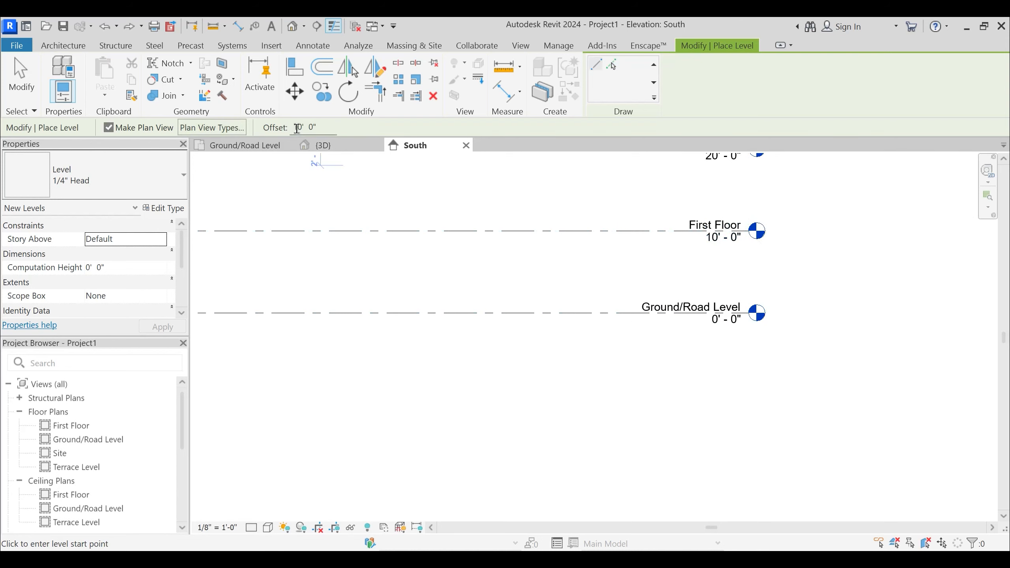
# - Place a level 10' below the Ground/Road Level by picking its line with an offset of -10' 0"
pyautogui.click(297, 127)
pyautogui.write('-')
pyautogui.click(611, 64)
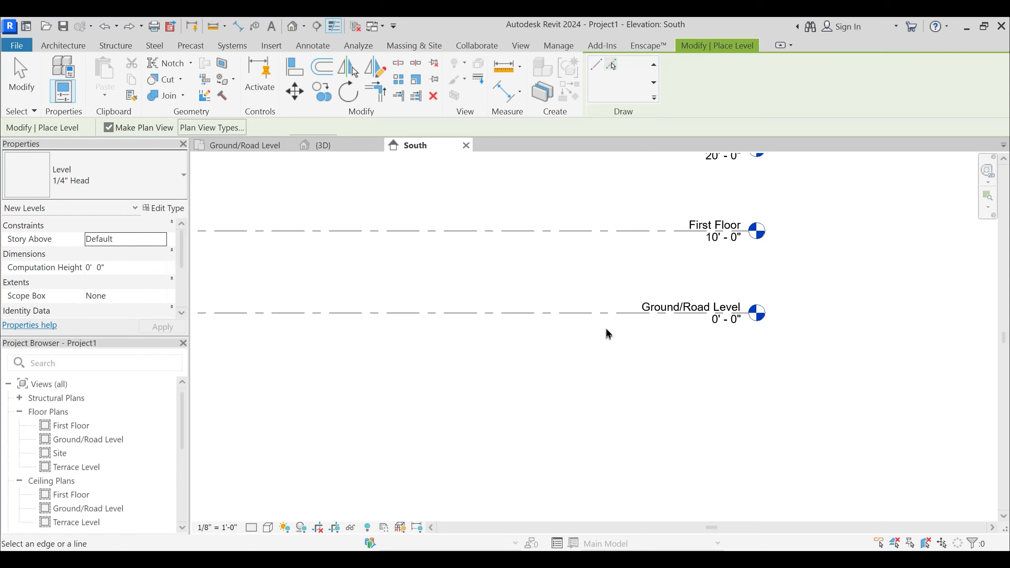
pyautogui.click(609, 315)
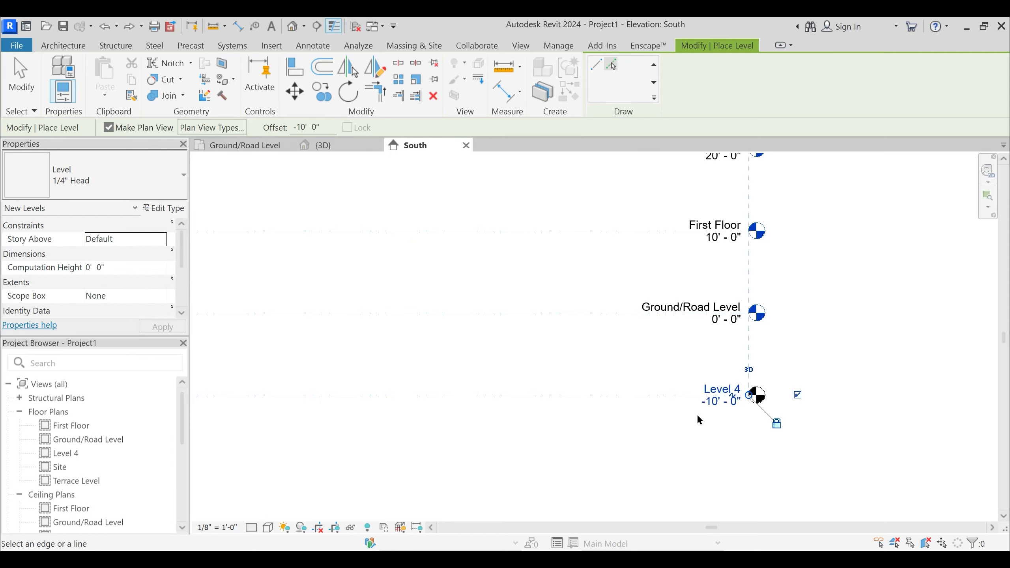
pyautogui.press('Escape')
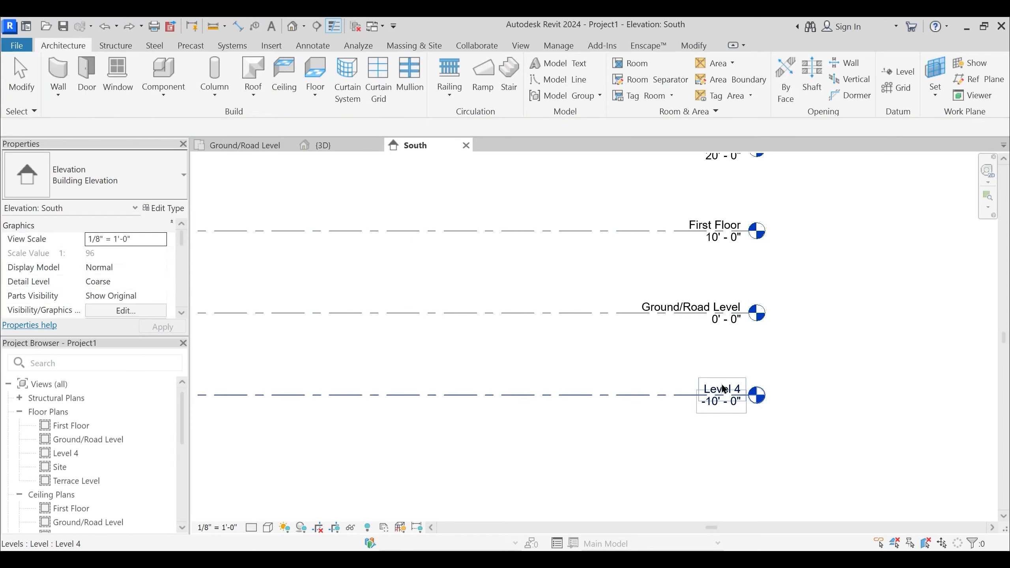
# - Rename the lowest level to "Basement Slab", including its corresponding views, and deselect it
pyautogui.click(715, 393)
pyautogui.click(719, 385)
pyautogui.write('Basement Slab')
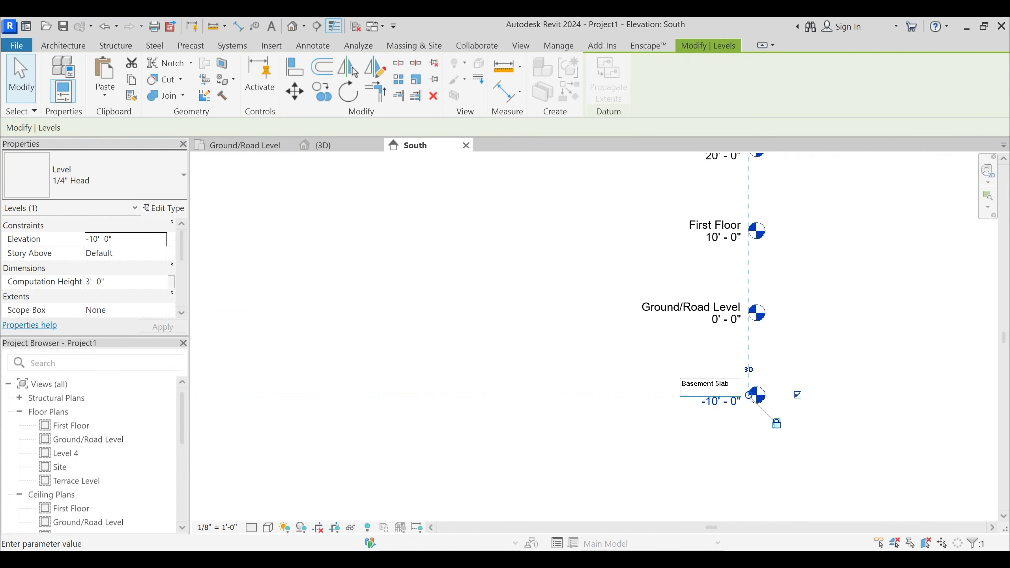
pyautogui.press('Return')
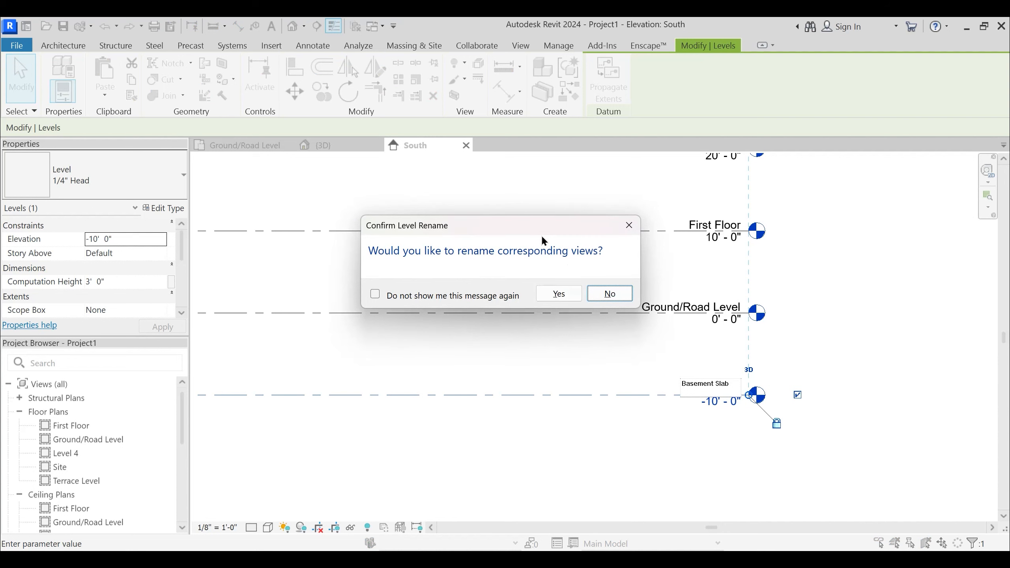
pyautogui.click(558, 294)
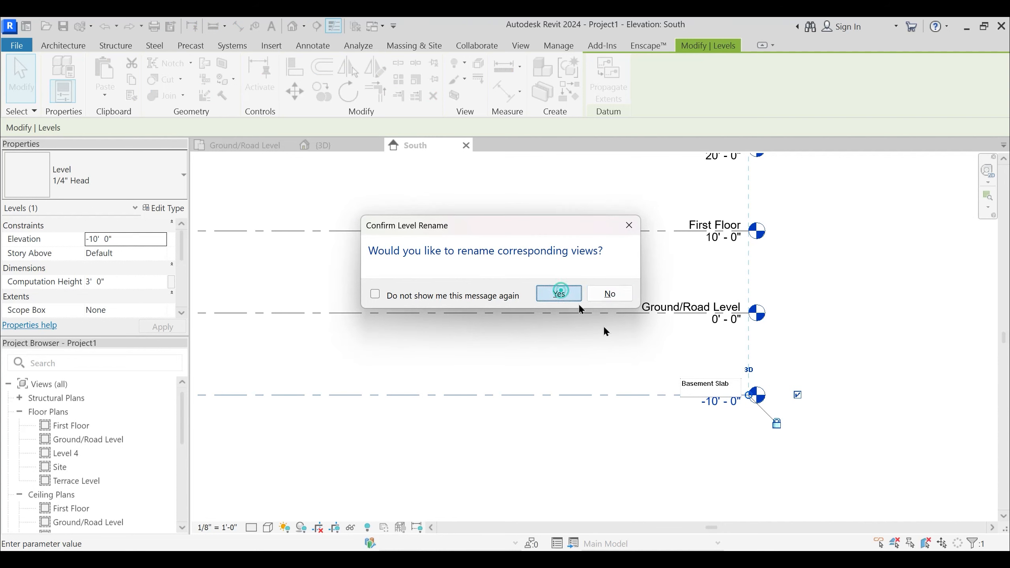
pyautogui.scroll(-3, 569, 287)
pyautogui.click(781, 219)
# - Place a new level 1' 6" above the Ground/Road Level by picking its line with that offset
pyautogui.moveTo(785, 270); pyautogui.dragTo(768, 329, button='middle')
pyautogui.scroll(2, 716, 353)
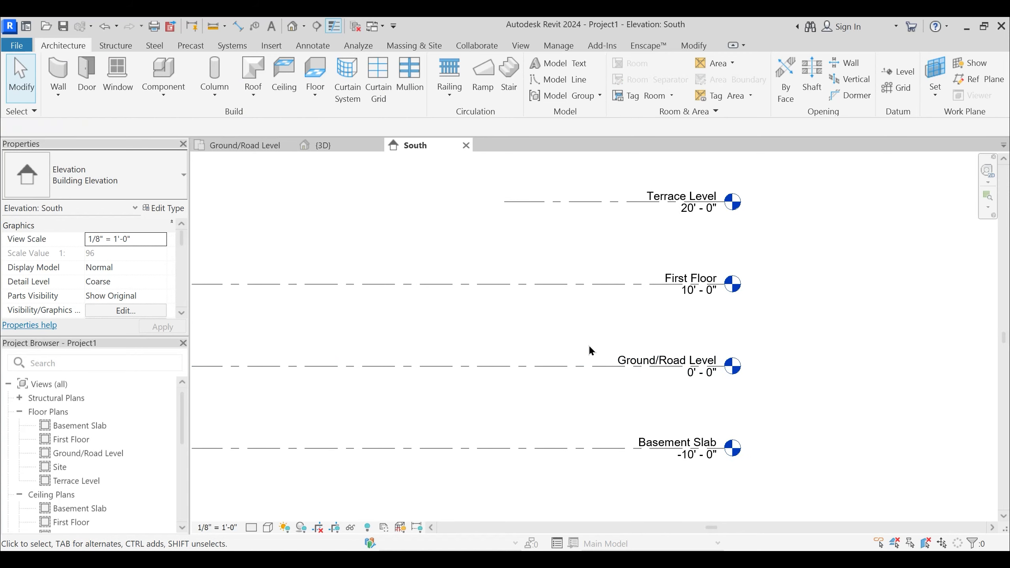
pyautogui.press('l')
pyautogui.press('l')
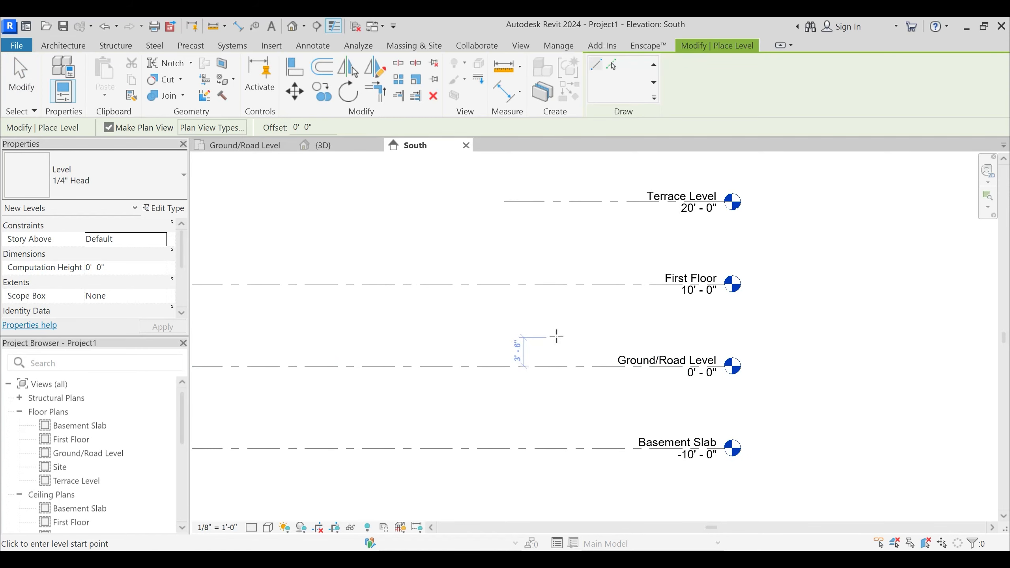
pyautogui.click(541, 353)
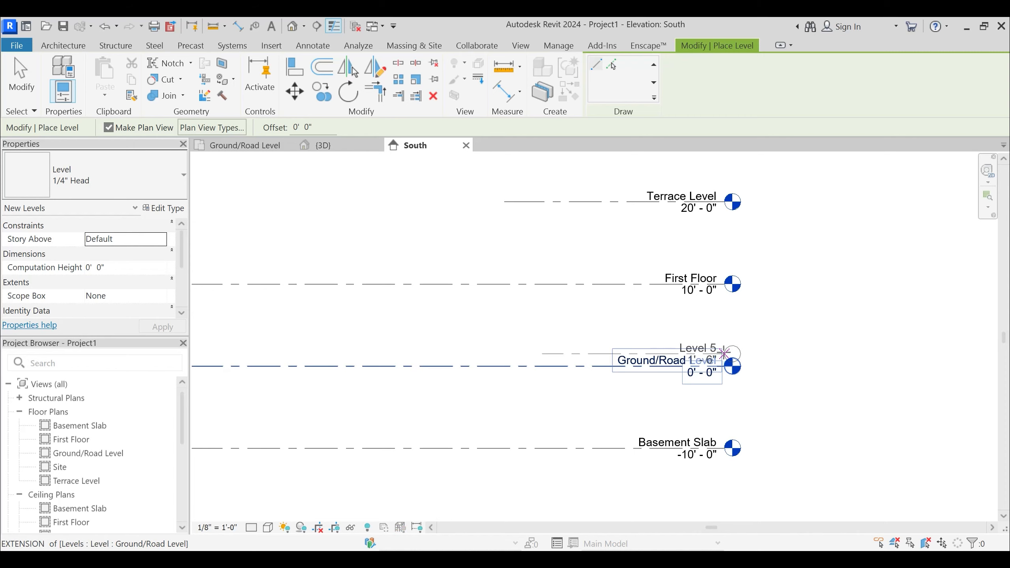
pyautogui.press('Escape')
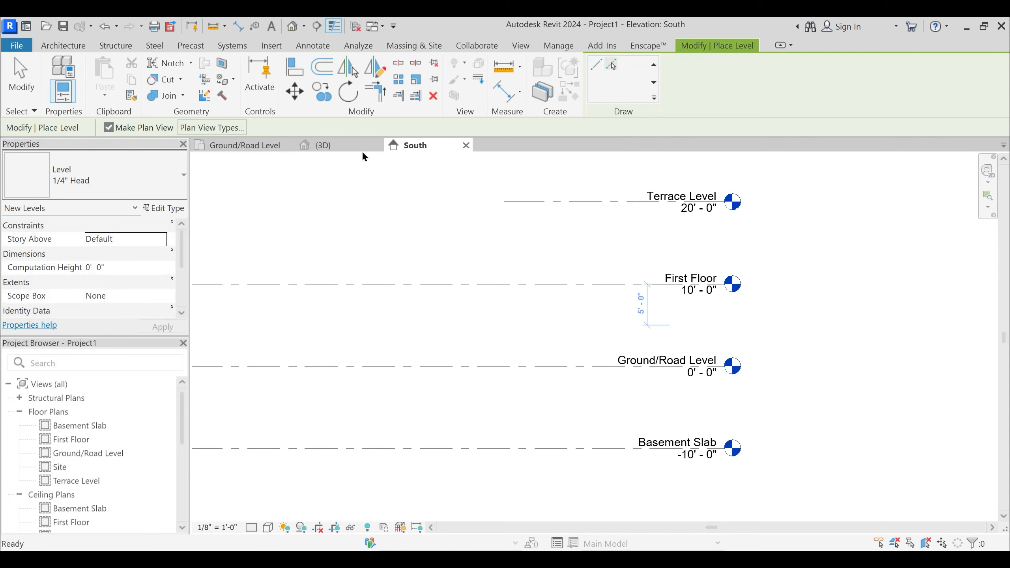
pyautogui.click(312, 127)
pyautogui.write('1')
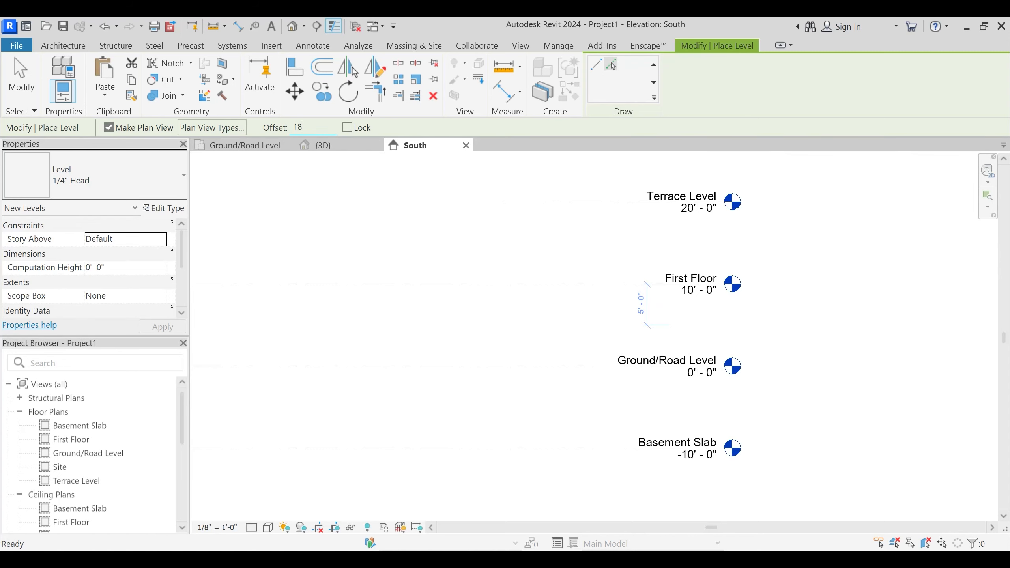
pyautogui.write('8')
pyautogui.click(549, 363)
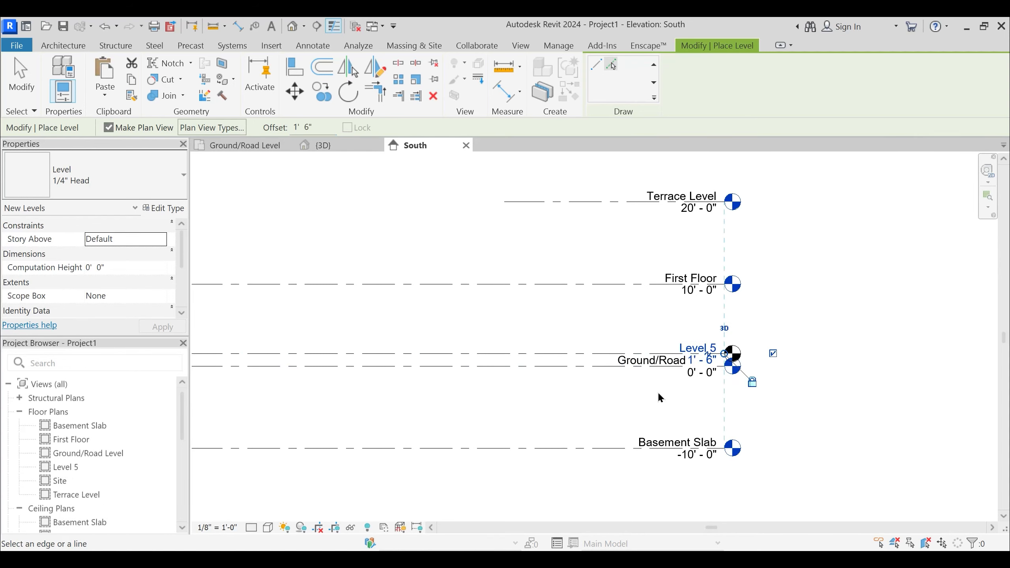
# - Rename the new level 1' 6" above the Ground/Road Level to "Plinth Level", including its corresponding views, and deselect it
pyautogui.scroll(3, 699, 374)
pyautogui.press('Escape')
pyautogui.press('Escape')
pyautogui.click(701, 334)
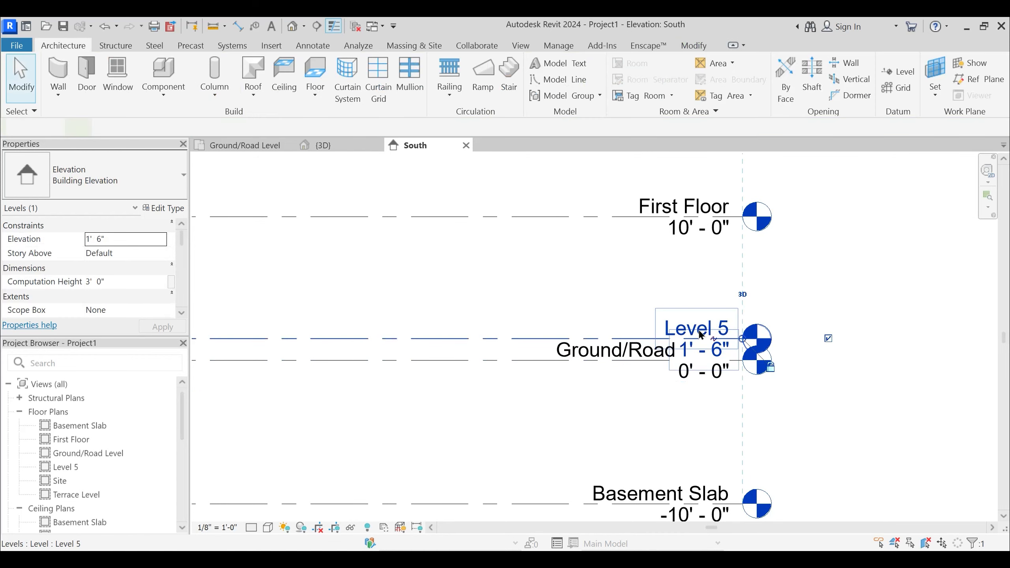
pyautogui.click(701, 334)
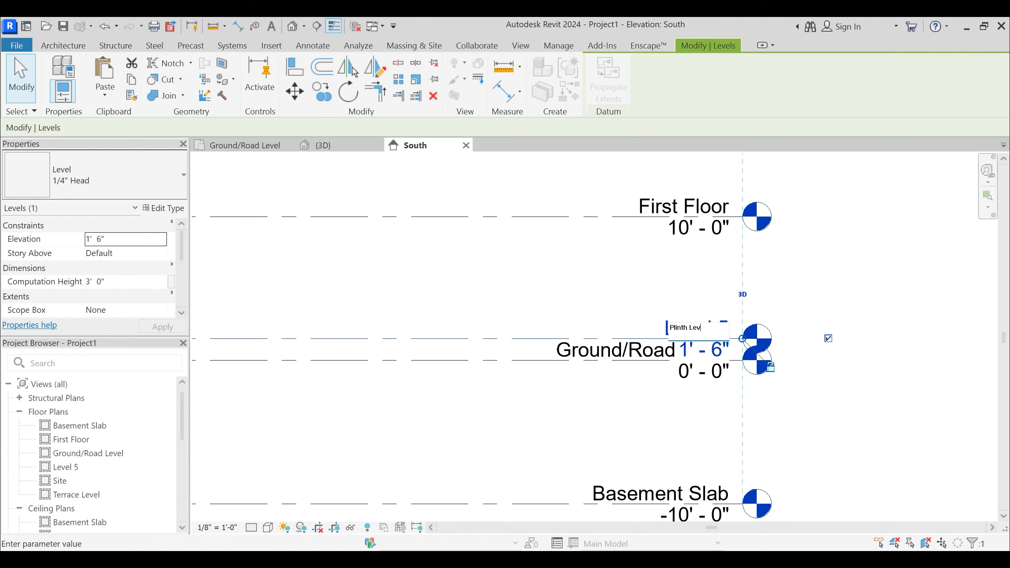
pyautogui.press('Return')
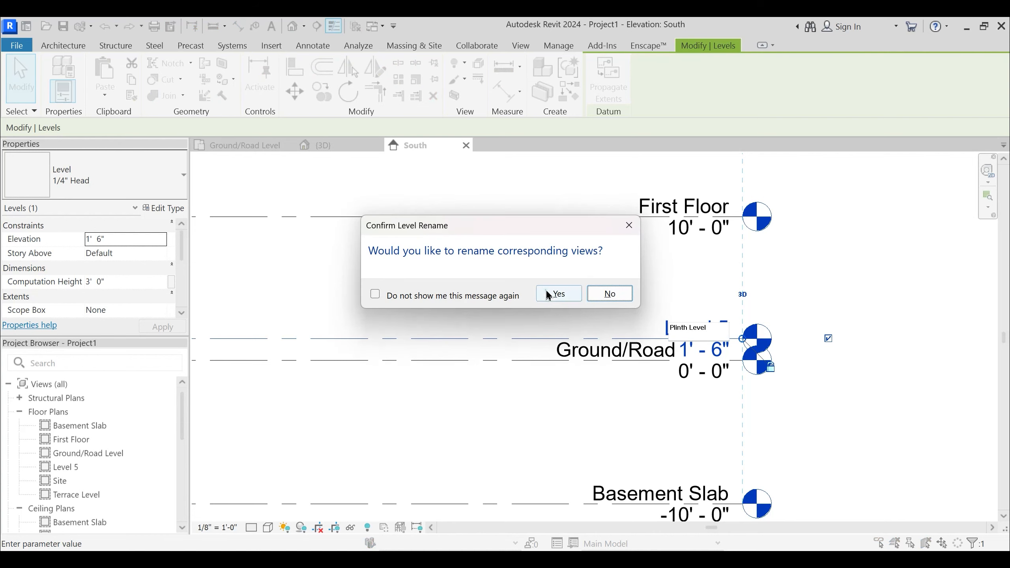
pyautogui.click(545, 287)
pyautogui.click(882, 280)
pyautogui.moveTo(703, 401); pyautogui.dragTo(747, 352, button='middle')
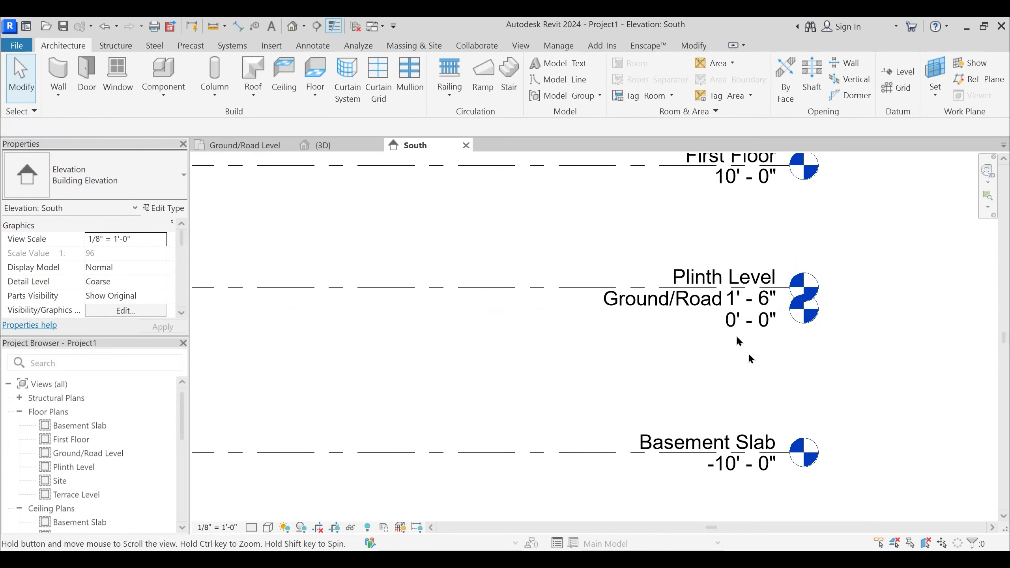
# - Try the South elevation at a view scale of 1/4" = 1'-0", and return it to 1/8" = 1'-0"
pyautogui.scroll(-2, 749, 307)
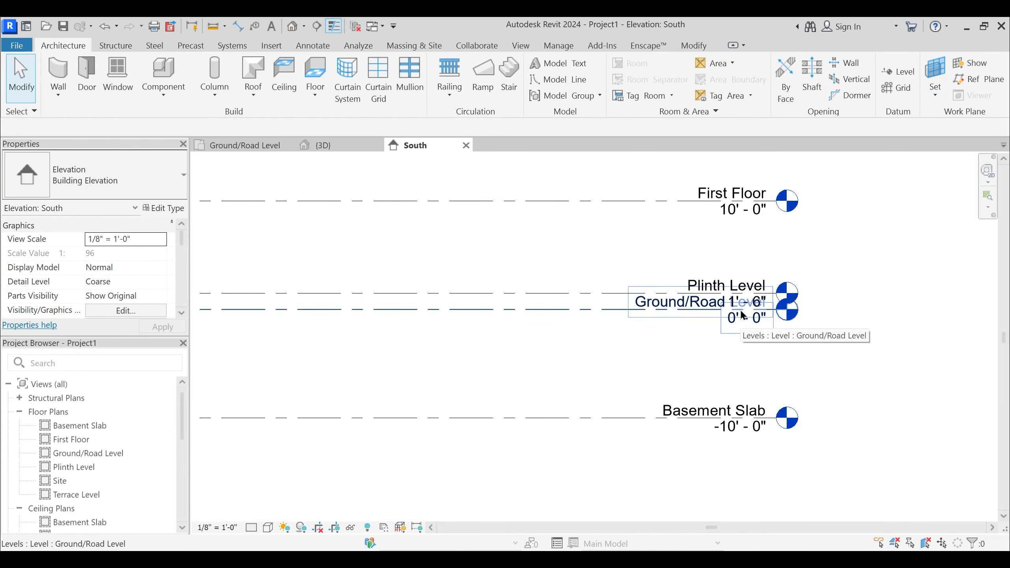
pyautogui.click(211, 529)
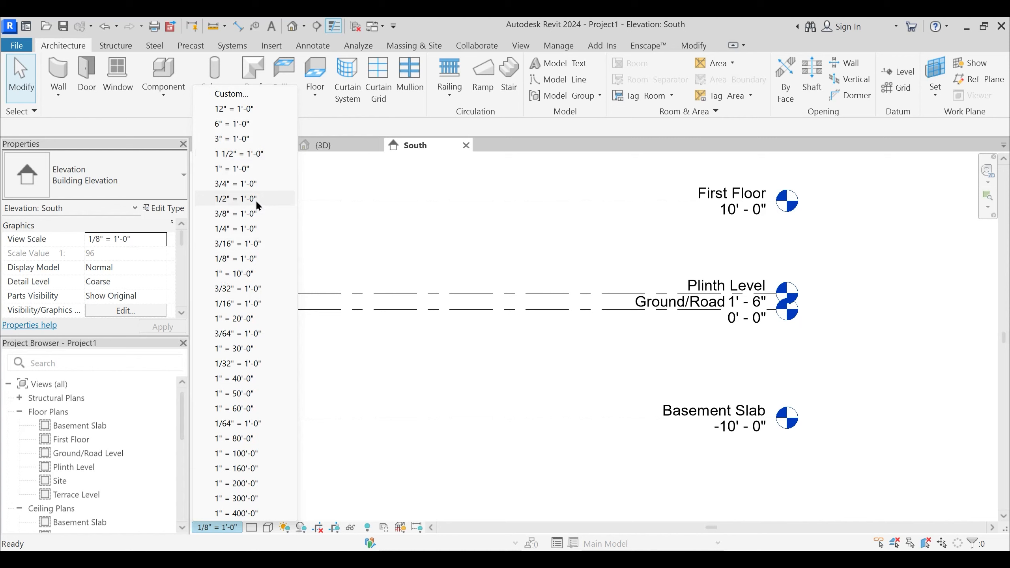
pyautogui.click(238, 229)
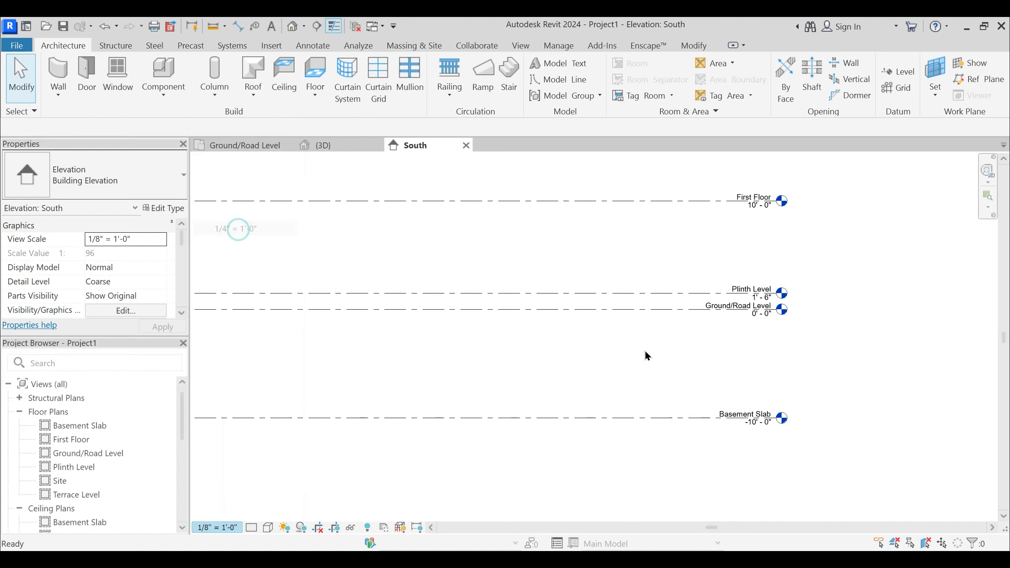
pyautogui.scroll(2, 696, 344)
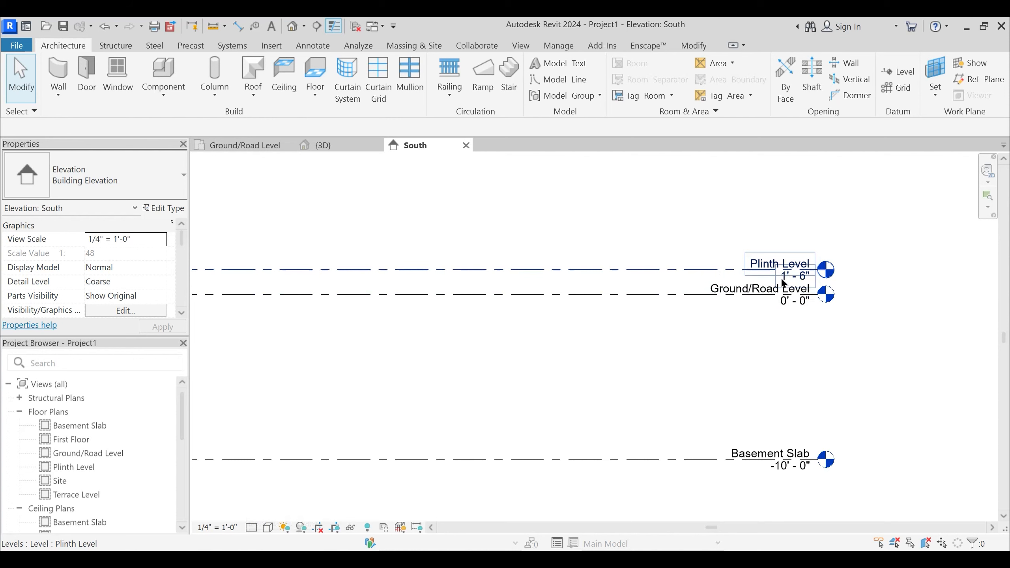
pyautogui.scroll(-2, 695, 326)
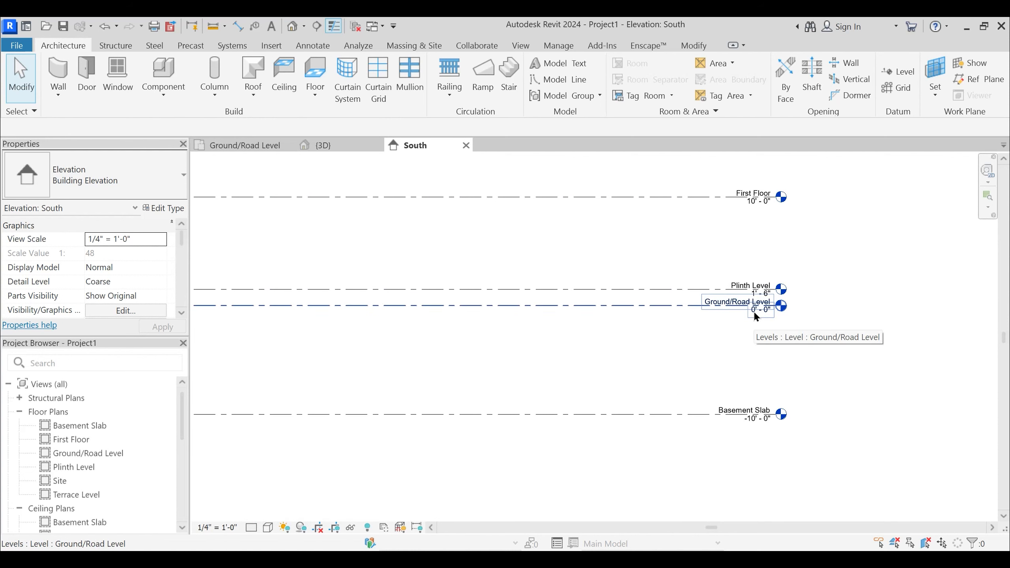
pyautogui.click(218, 527)
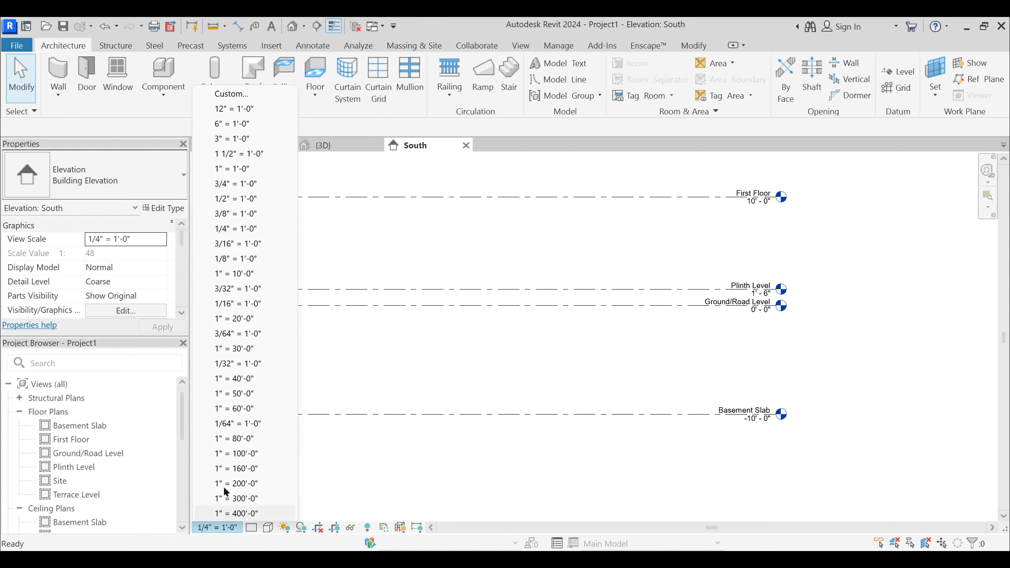
pyautogui.click(235, 259)
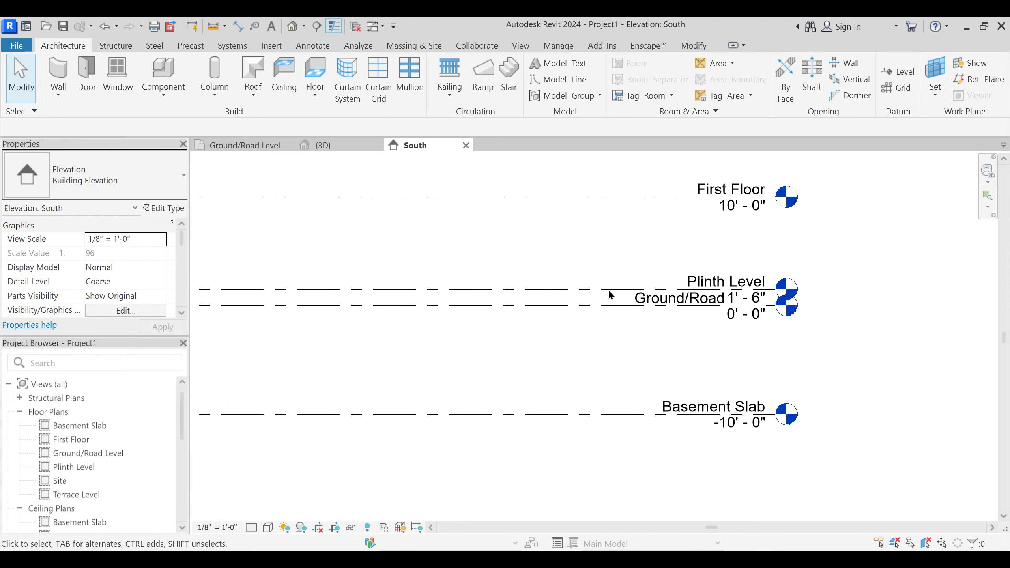
# - Add an elbow to the Plinth Level line and raise its head clear of the Ground/Road Level label, and deselect the level
pyautogui.scroll(-2, 639, 301)
pyautogui.moveTo(579, 288); pyautogui.dragTo(600, 357, button='middle')
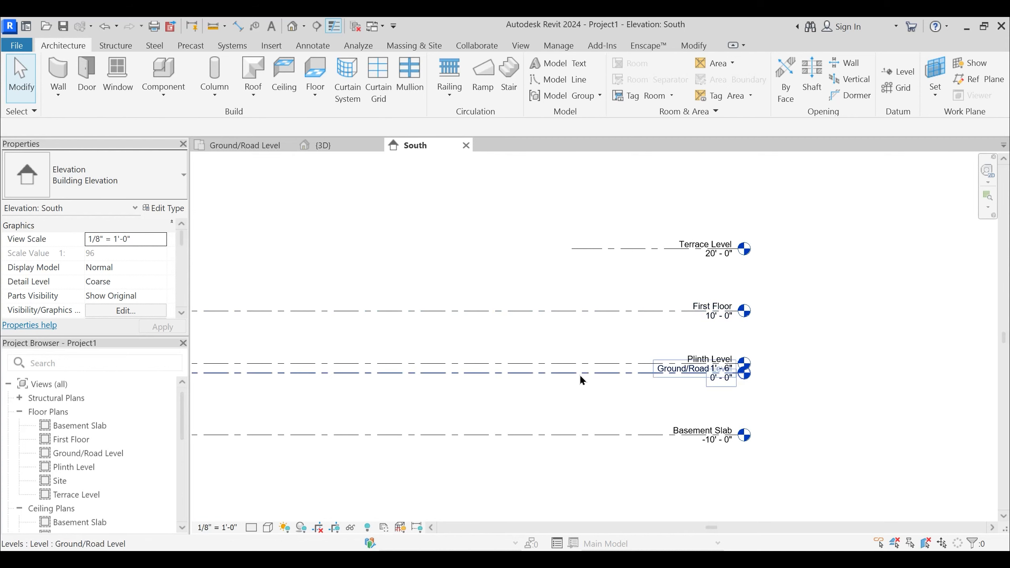
pyautogui.moveTo(587, 376); pyautogui.dragTo(596, 346, button='middle')
pyautogui.scroll(5, 725, 338)
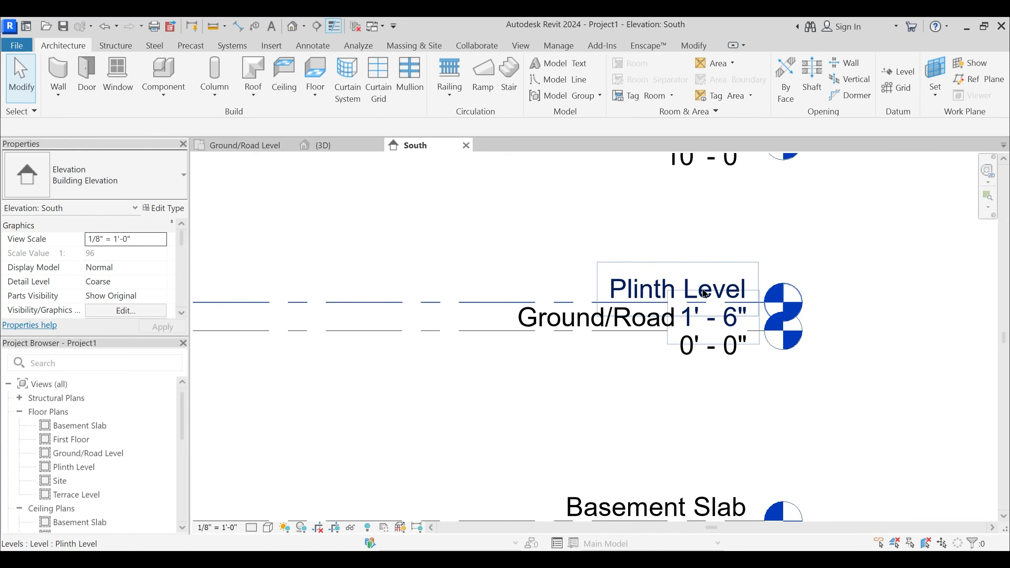
pyautogui.moveTo(499, 306); pyautogui.dragTo(477, 348, button='middle')
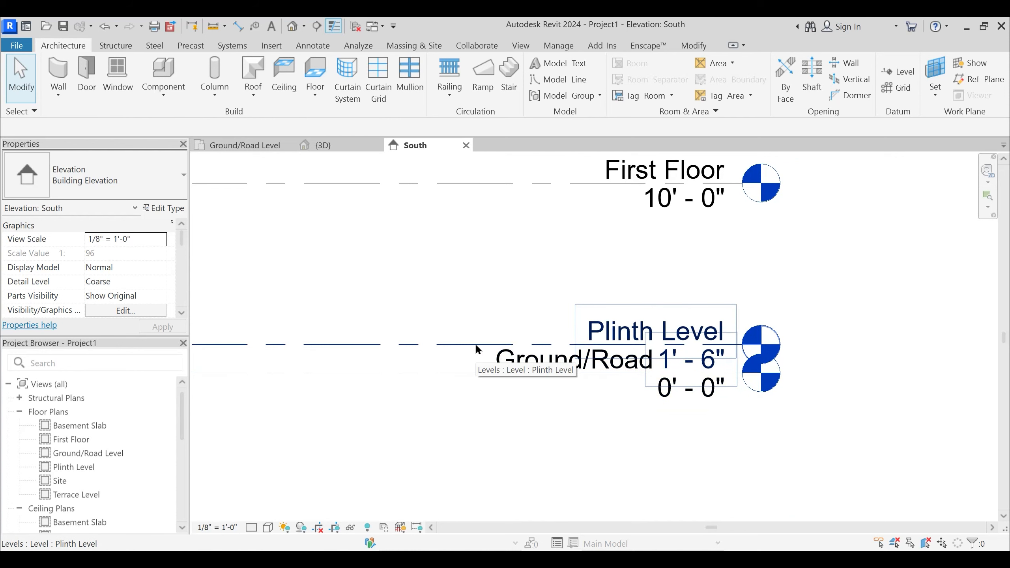
pyautogui.click(477, 348)
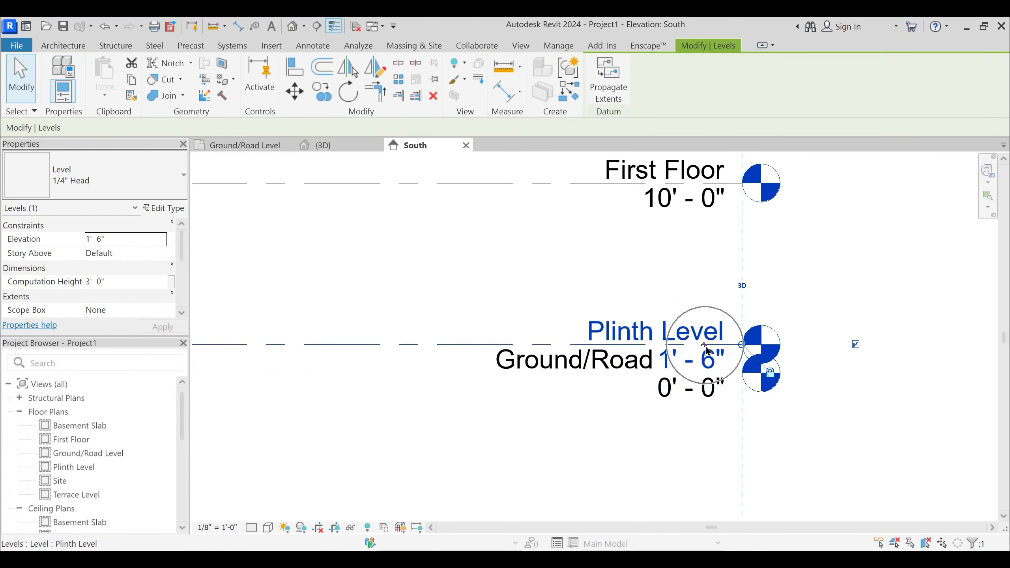
pyautogui.scroll(2, 706, 349)
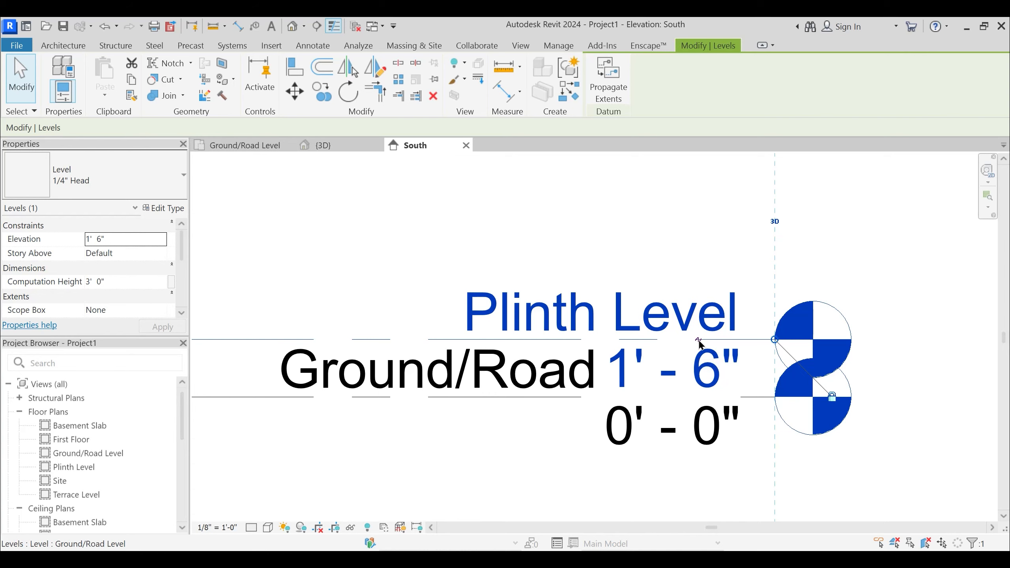
pyautogui.click(701, 344)
pyautogui.scroll(-1, 700, 358)
pyautogui.moveTo(703, 376); pyautogui.dragTo(719, 256)
pyautogui.scroll(-3, 540, 233)
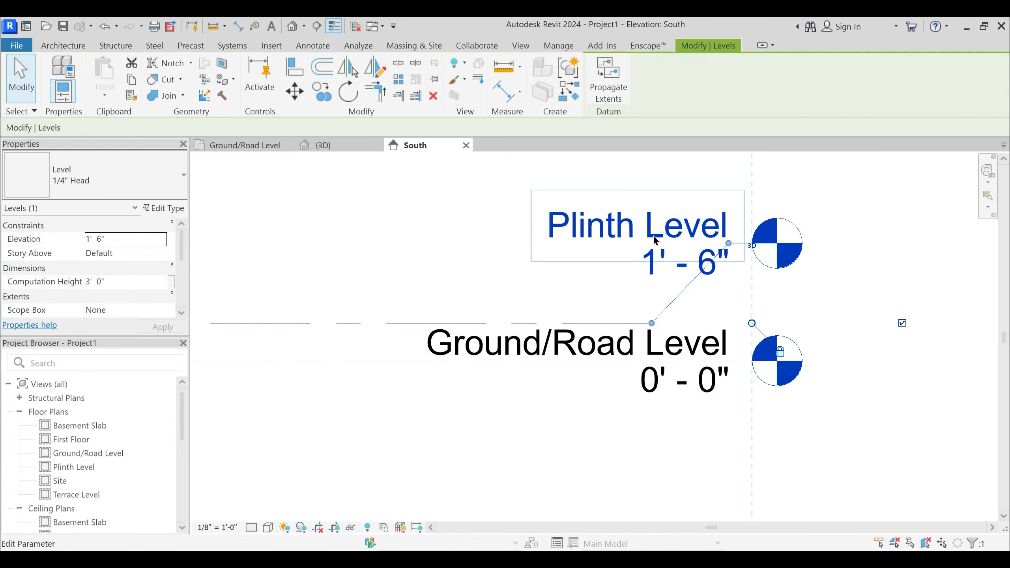
pyautogui.click(536, 232)
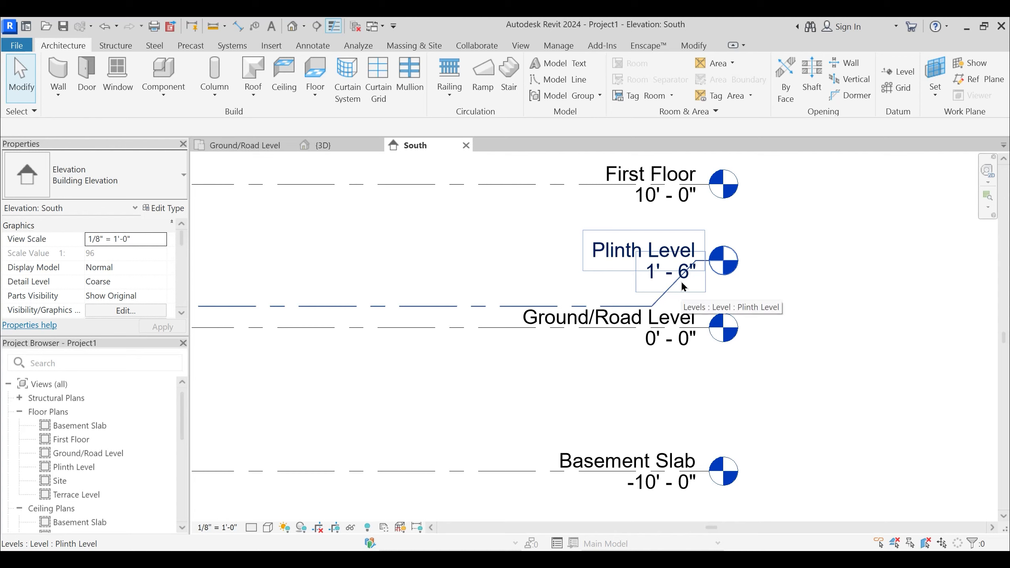
pyautogui.moveTo(653, 264); pyautogui.dragTo(579, 305, button='middle')
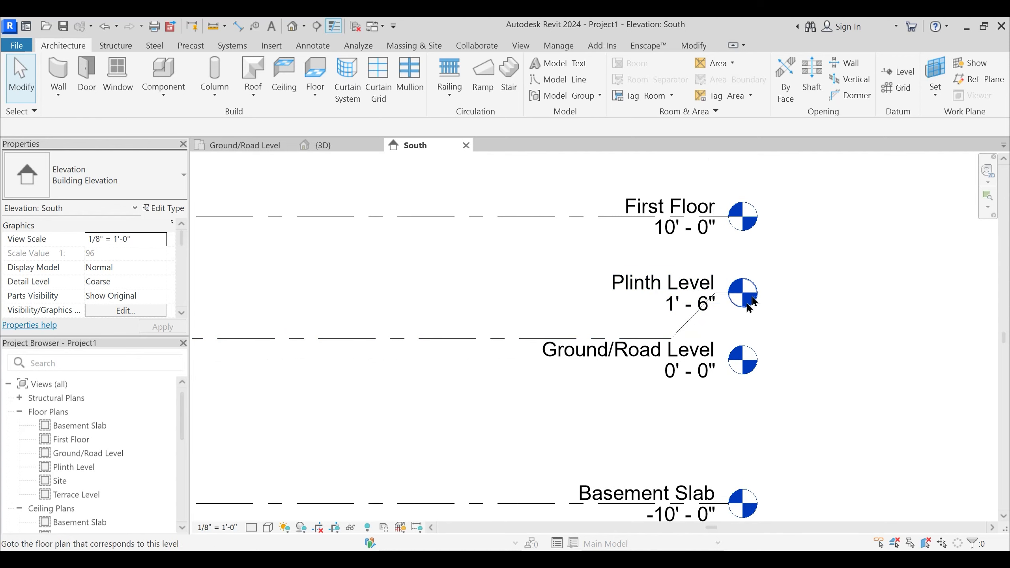
# - Extend the left end of the Terrace Level line until it aligns with the left ends of the other levels
pyautogui.scroll(-4, 597, 400)
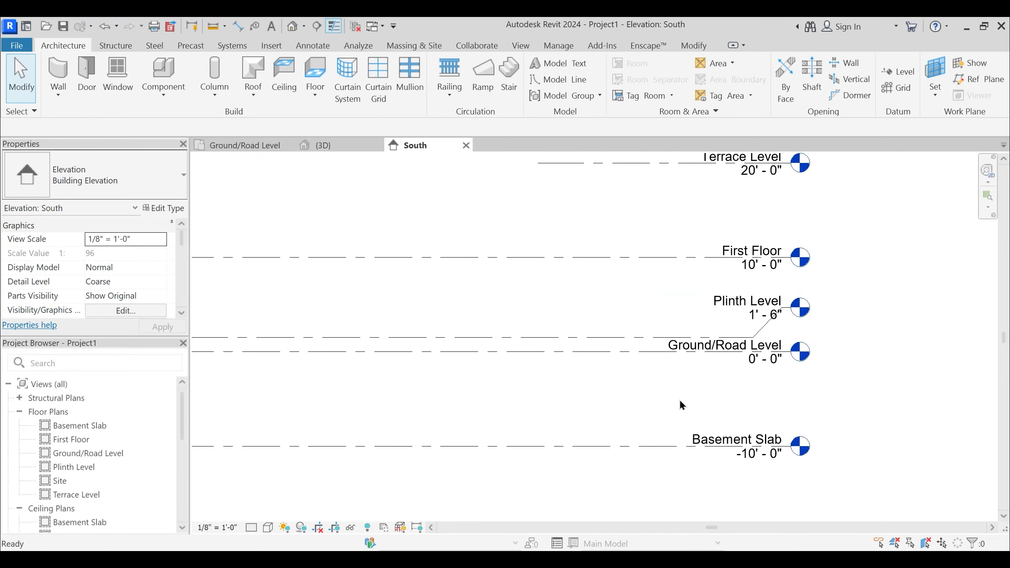
pyautogui.click(626, 243)
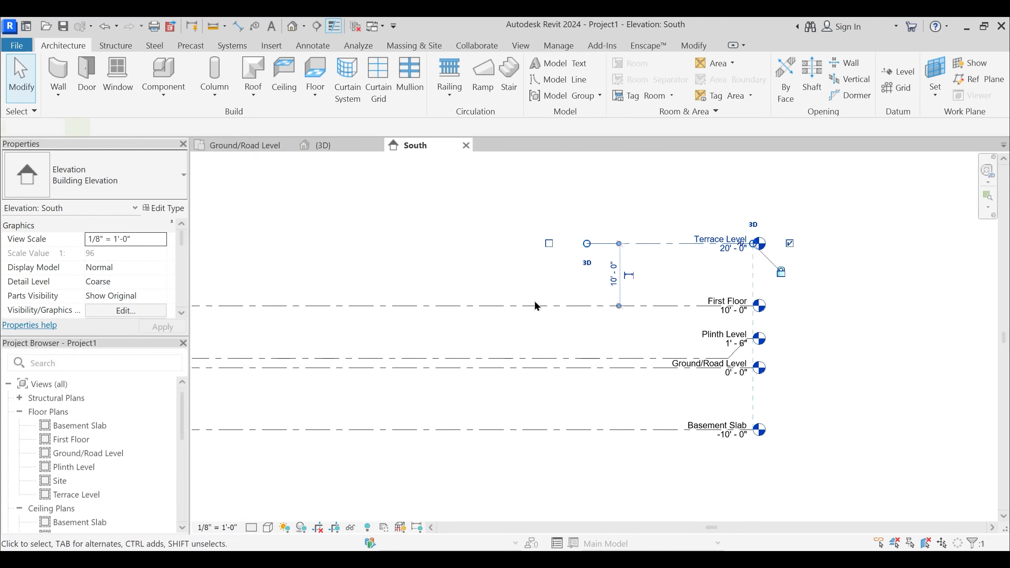
pyautogui.moveTo(566, 264); pyautogui.dragTo(721, 272, button='middle')
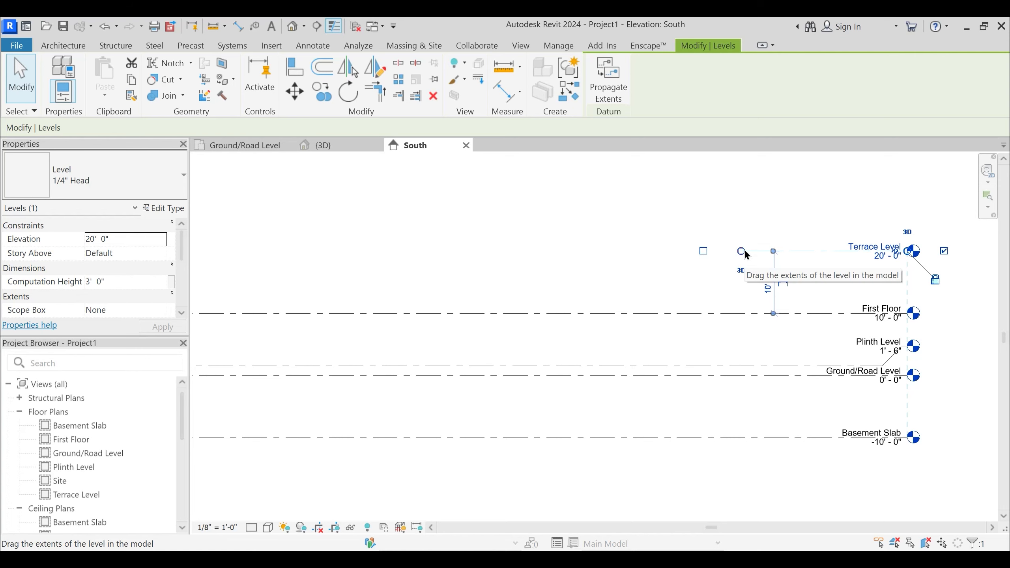
pyautogui.scroll(-3, 744, 253)
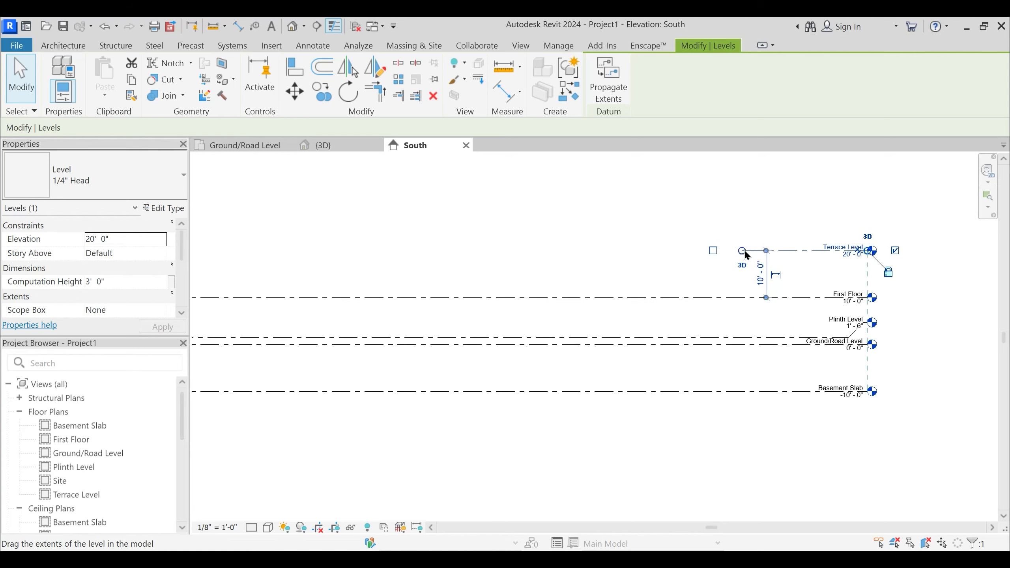
pyautogui.moveTo(728, 336); pyautogui.dragTo(762, 354, button='middle')
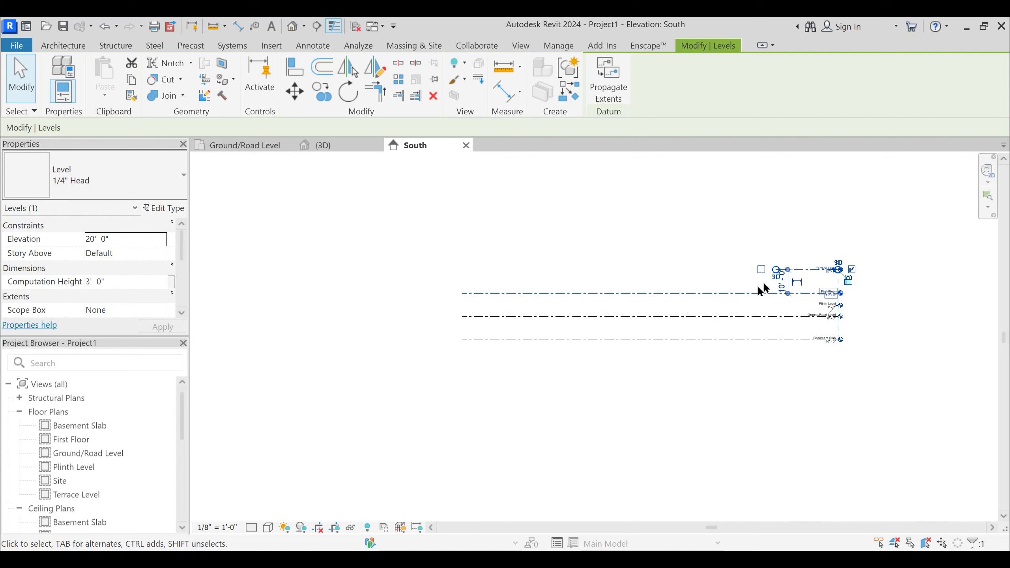
pyautogui.scroll(2, 759, 288)
pyautogui.moveTo(788, 263); pyautogui.dragTo(311, 259)
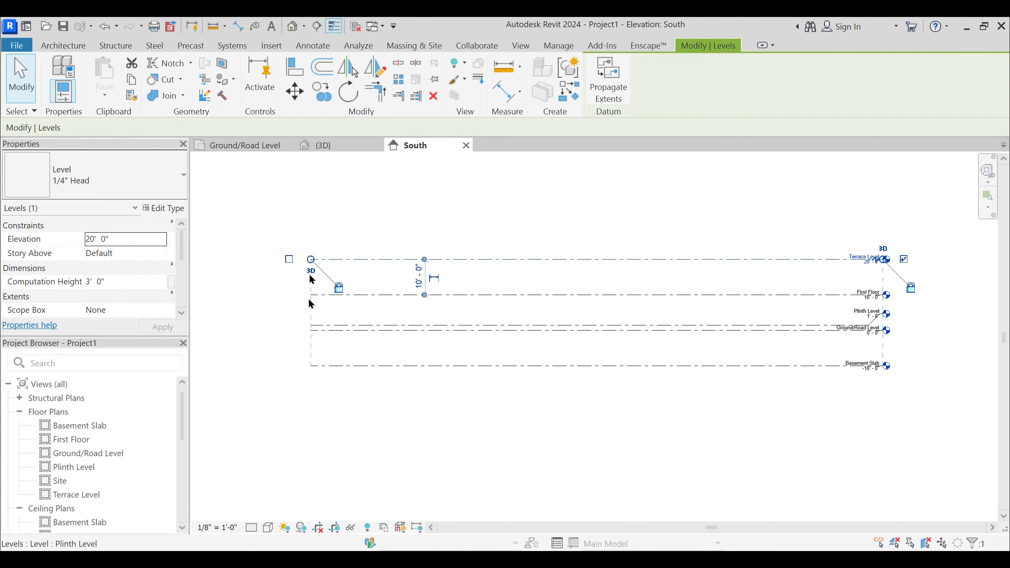
# - Adjust the shared left extent of the aligned level lines outward and back inward, and deselect the Terrace Level
pyautogui.moveTo(311, 258); pyautogui.dragTo(286, 259)
pyautogui.moveTo(447, 251); pyautogui.dragTo(318, 259)
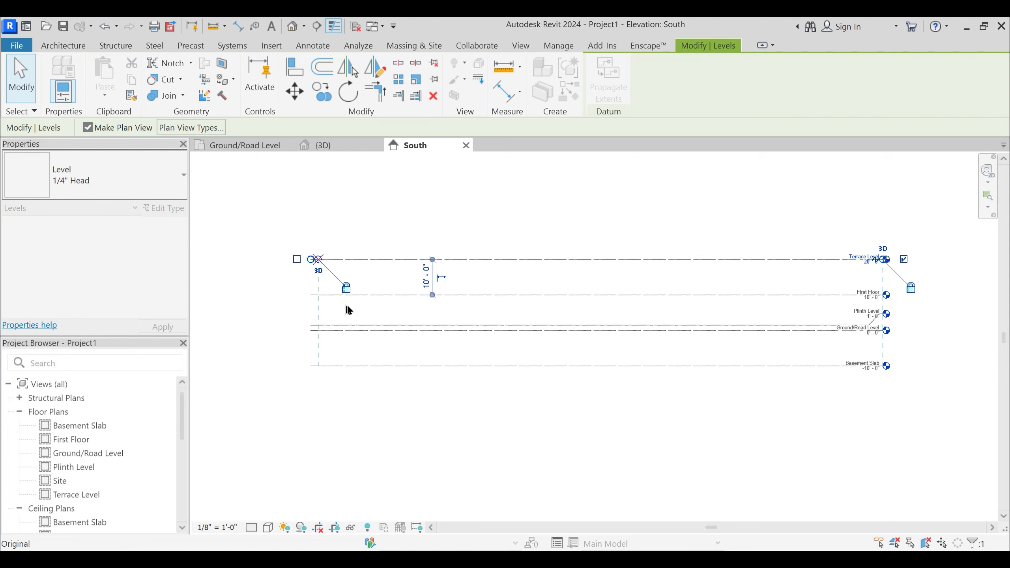
pyautogui.moveTo(586, 393); pyautogui.dragTo(505, 381, button='middle')
pyautogui.scroll(2, 678, 373)
pyautogui.click(687, 375)
pyautogui.moveTo(711, 363); pyautogui.dragTo(599, 401, button='middle')
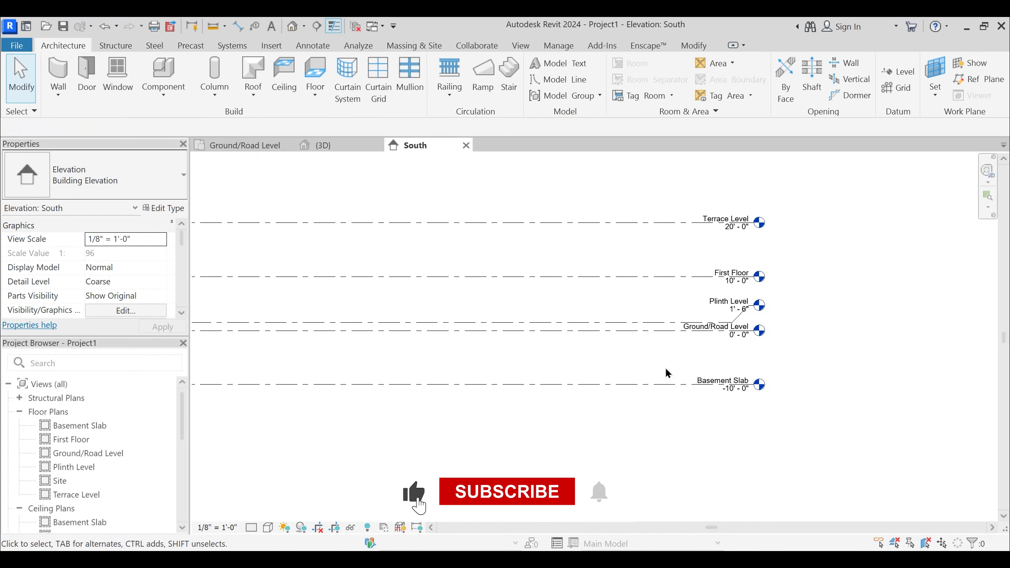
pyautogui.scroll(3, 696, 395)
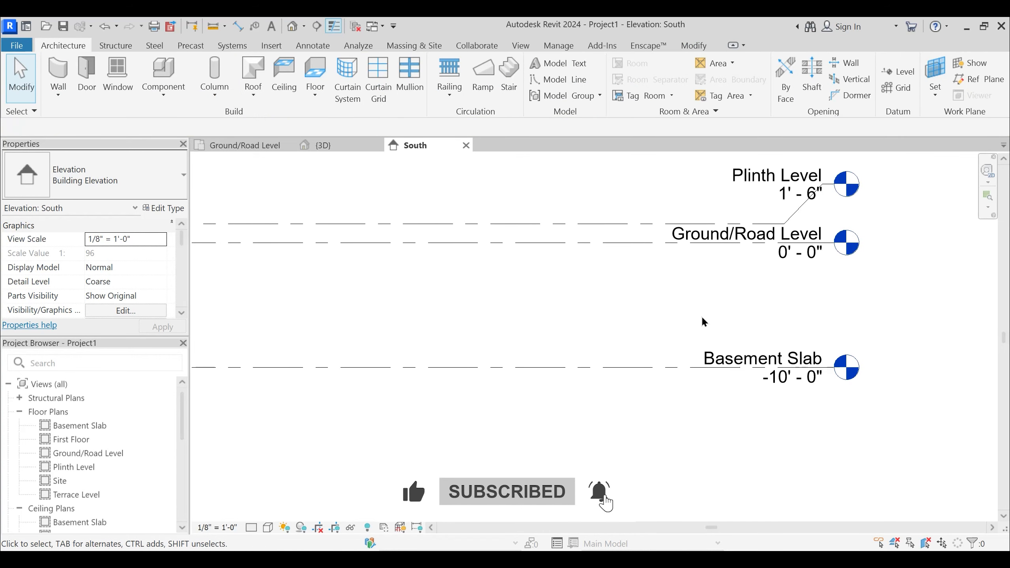
pyautogui.click(659, 371)
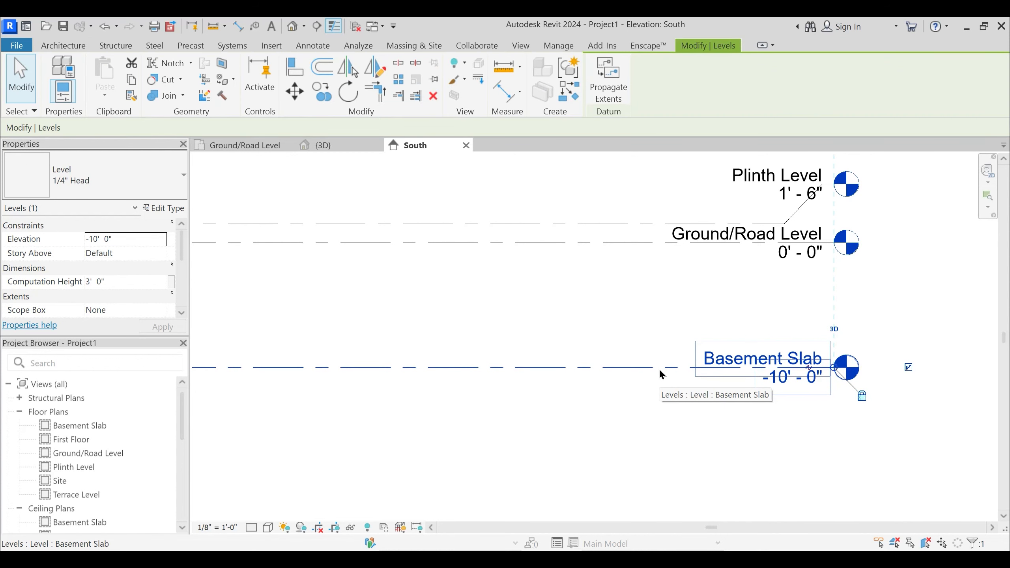
pyautogui.scroll(-2, 658, 368)
pyautogui.moveTo(644, 383); pyautogui.dragTo(712, 374, button='middle')
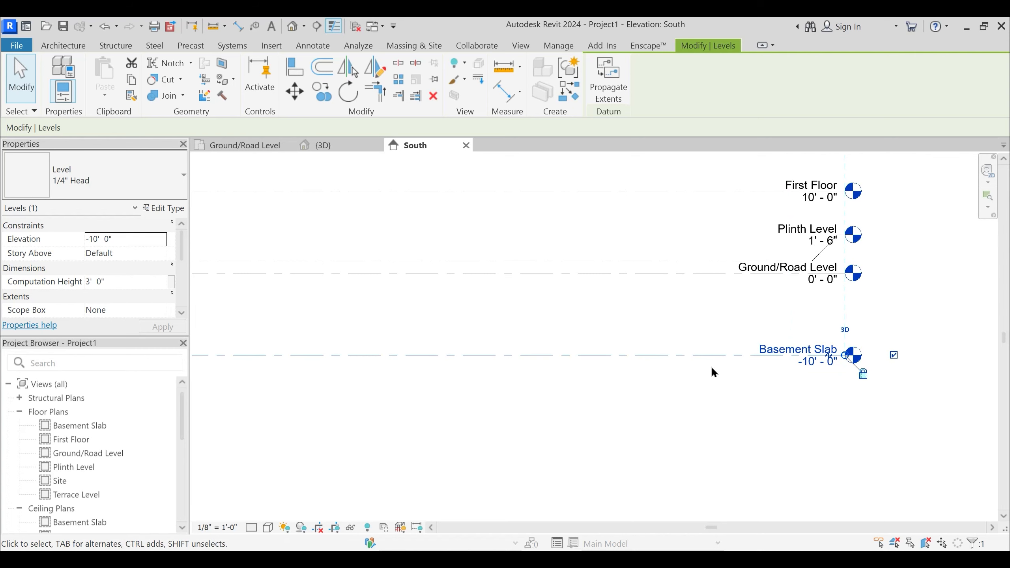
pyautogui.click(17, 46)
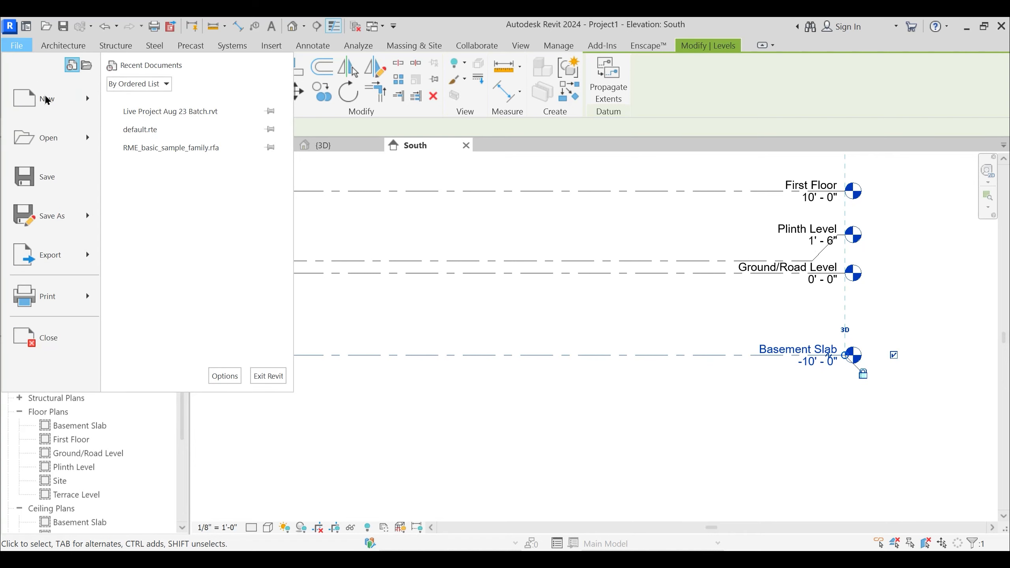
pyautogui.moveTo(54, 106)
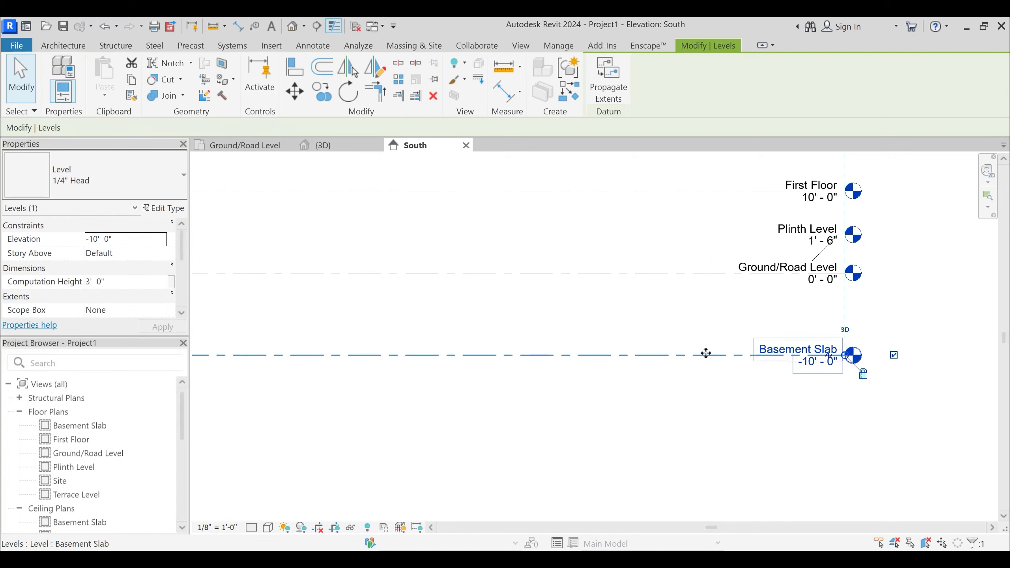
pyautogui.click(595, 304)
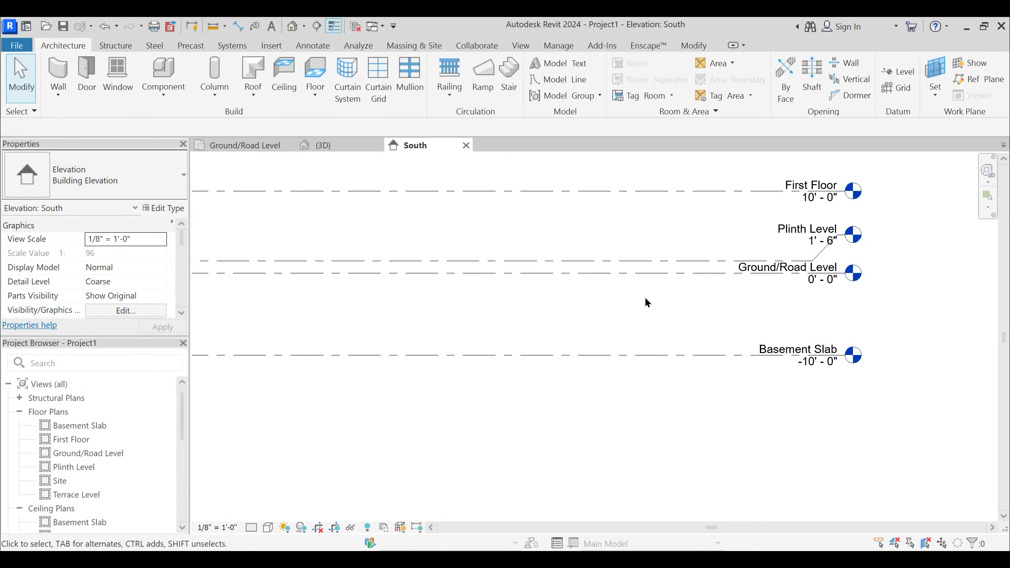
pyautogui.moveTo(658, 351); pyautogui.dragTo(696, 348, button='middle')
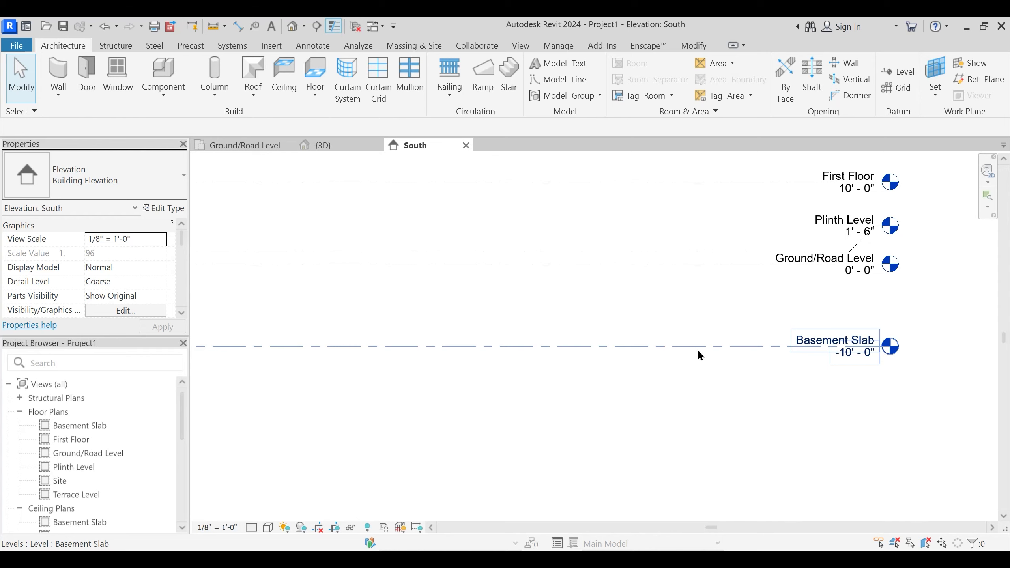
pyautogui.moveTo(685, 388); pyautogui.dragTo(725, 374, button='middle')
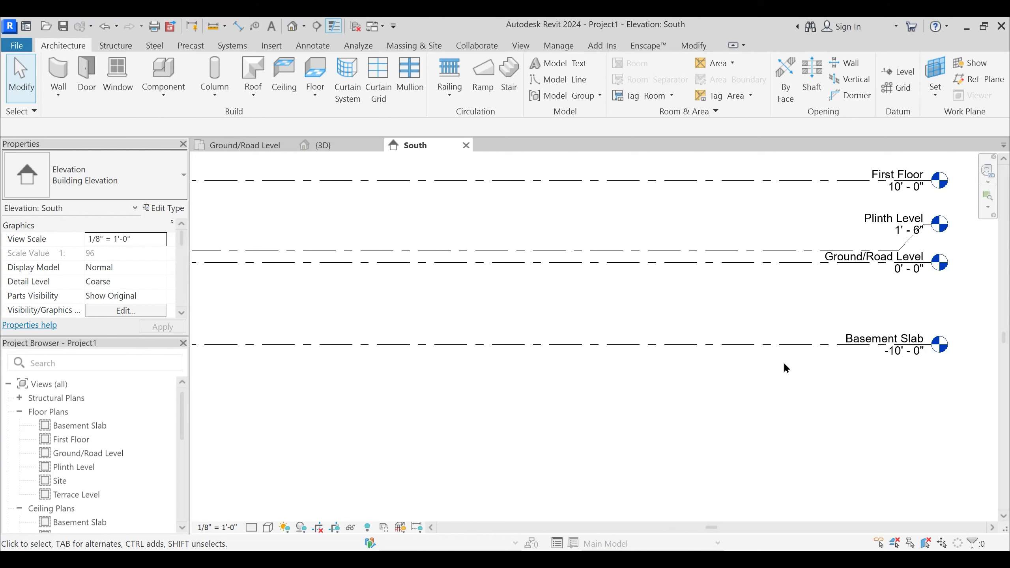
# - Open the type properties of the Basement Slab level and review the available level families and types, keeping 1/4" Head
pyautogui.click(787, 343)
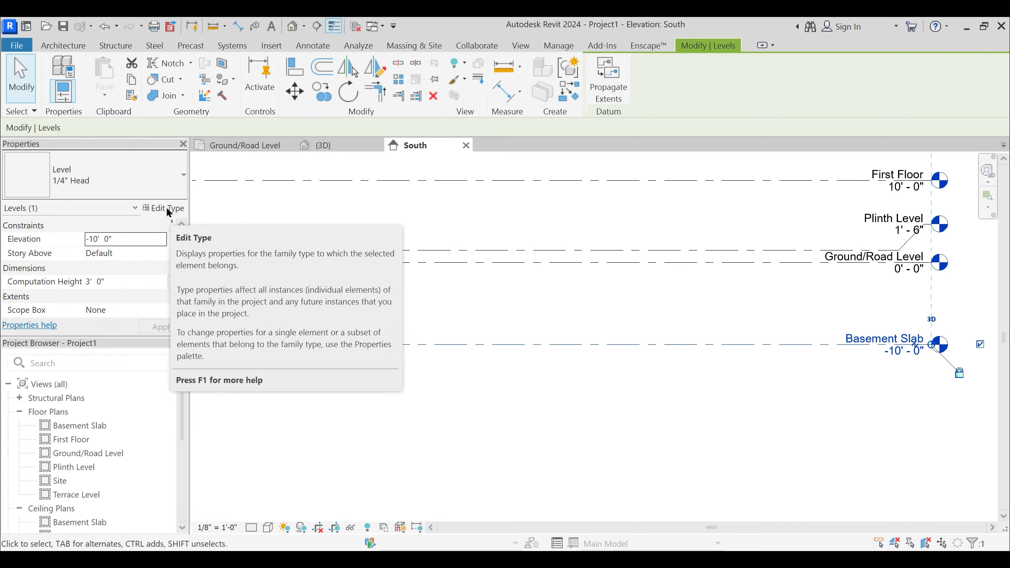
pyautogui.click(169, 209)
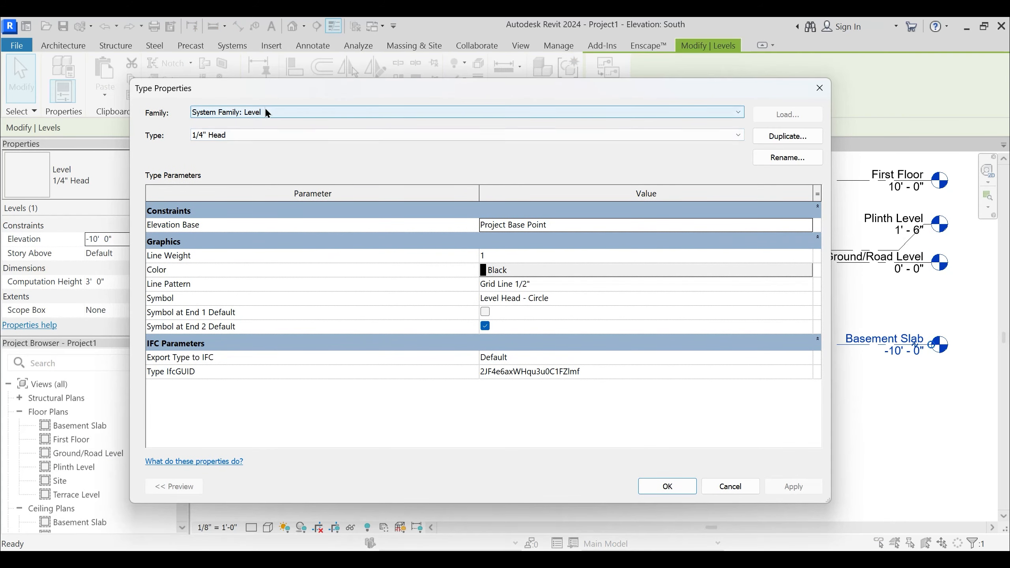
pyautogui.click(265, 110)
pyautogui.click(268, 112)
pyautogui.press('ctrl')
pyautogui.press('Tab')
pyautogui.click(219, 136)
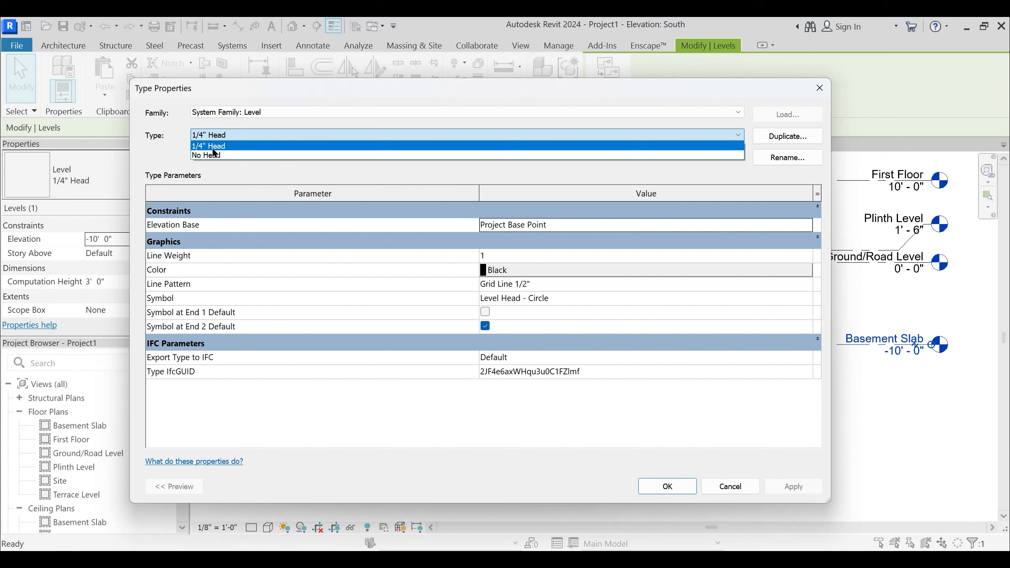
pyautogui.click(213, 146)
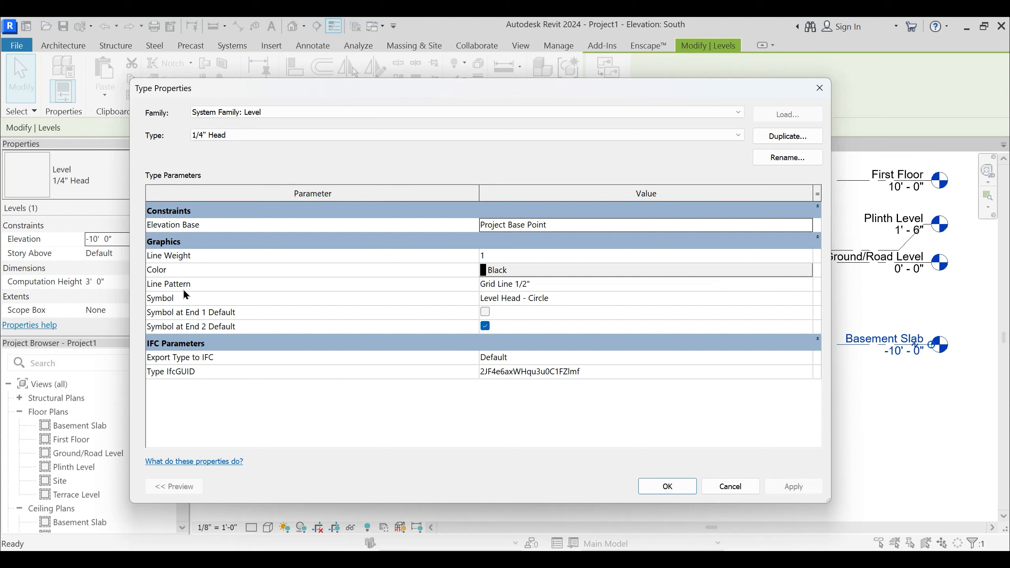
# - Review the line pattern and symbol options of the 1/4" Head level type without changing them
pyautogui.click(807, 284)
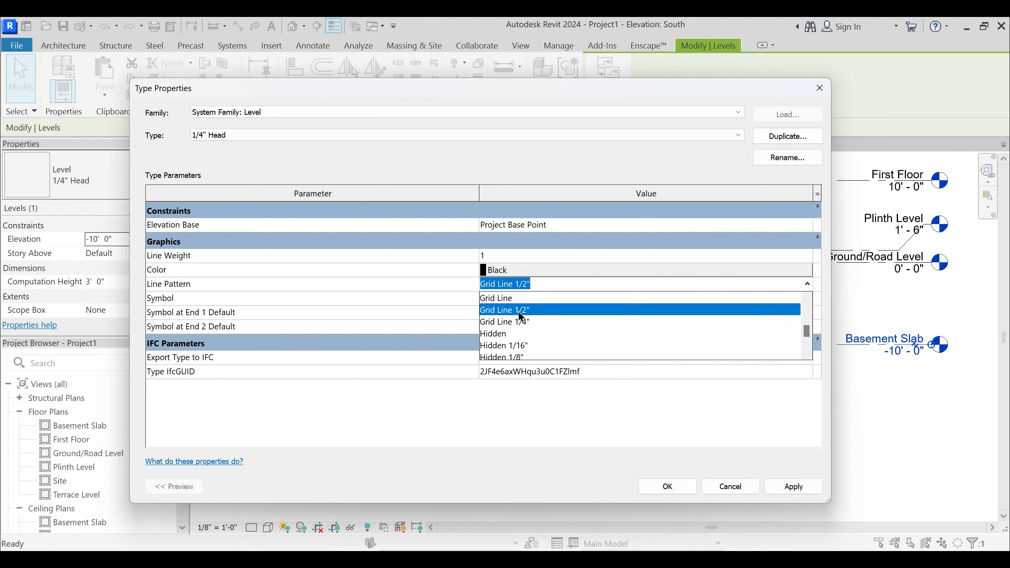
pyautogui.scroll(-2, 505, 334)
pyautogui.scroll(2, 515, 347)
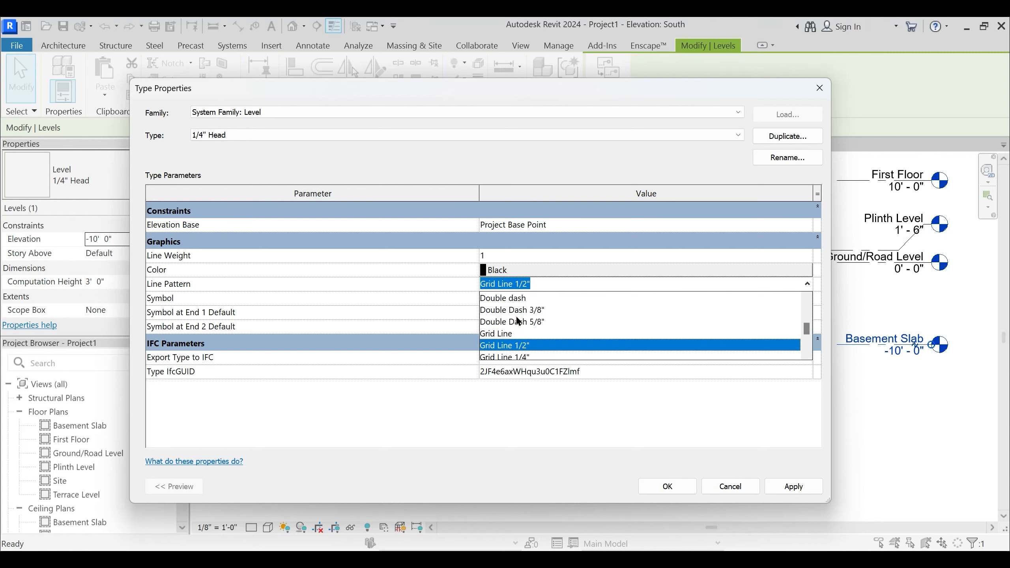
pyautogui.scroll(3, 525, 341)
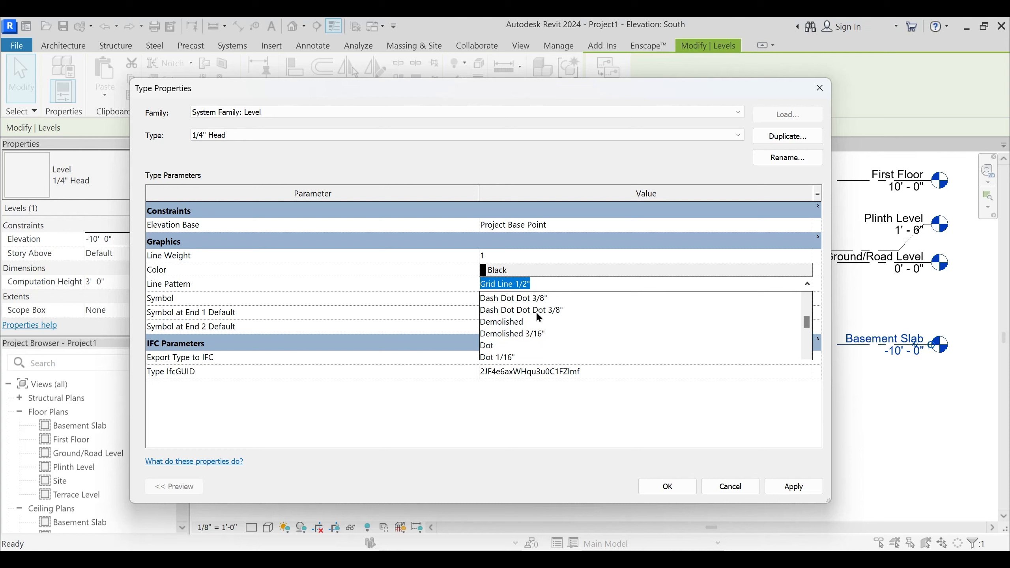
pyautogui.click(504, 287)
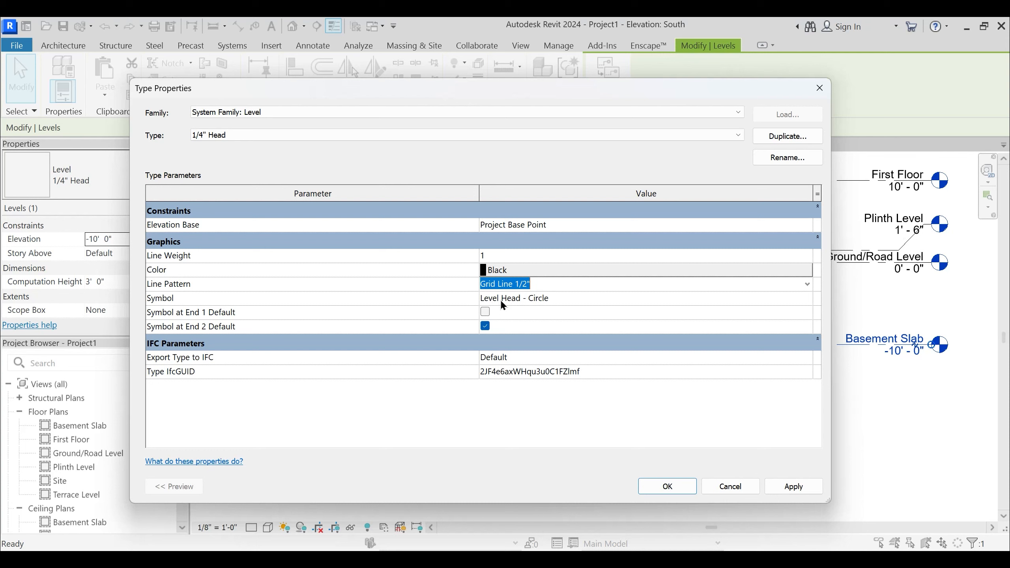
pyautogui.click(784, 298)
pyautogui.click(806, 298)
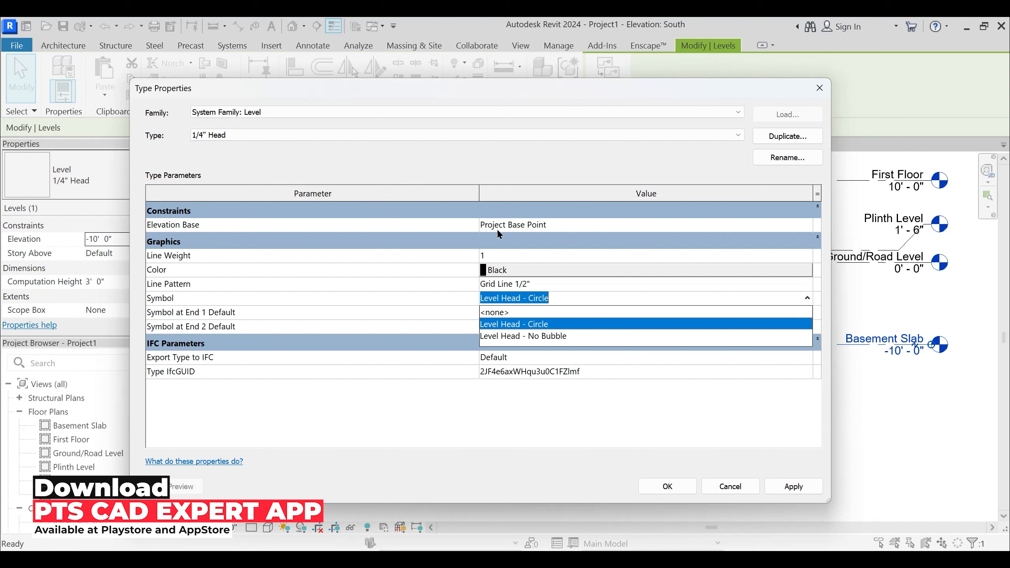
pyautogui.click(592, 299)
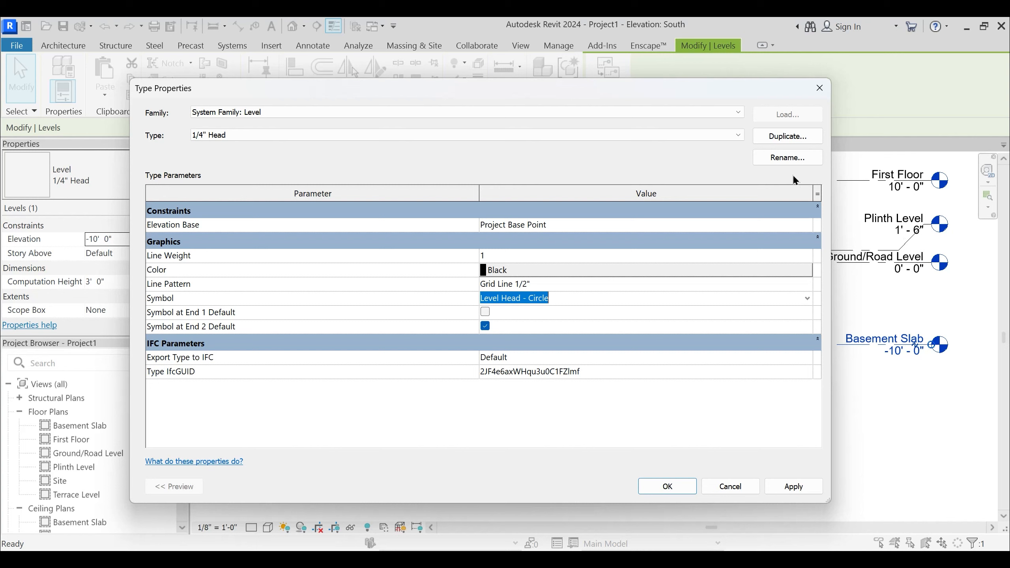
# - Duplicate the 1/4" Head level type under the name PTS Level Line
pyautogui.click(791, 137)
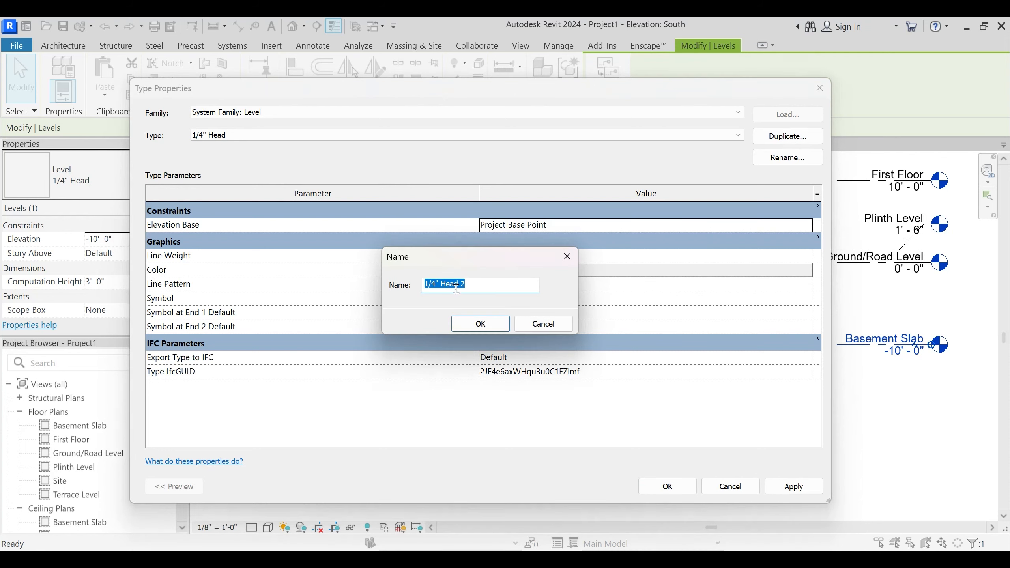
pyautogui.write('PTS Level Line')
pyautogui.press('Return')
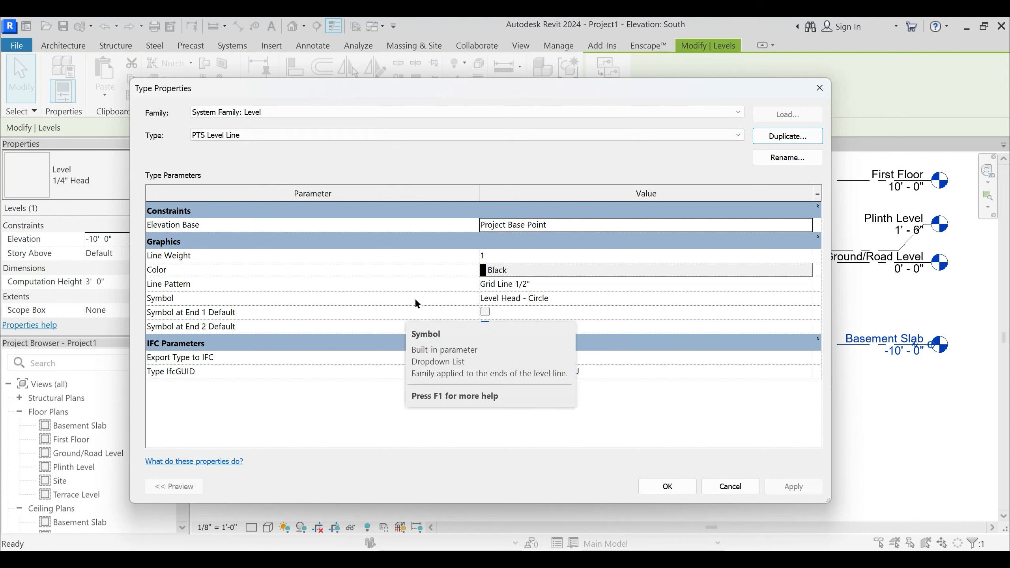
# - Set the PTS Level Line type's line weight to 4 and its color to Red, and check the list of level types
pyautogui.click(805, 258)
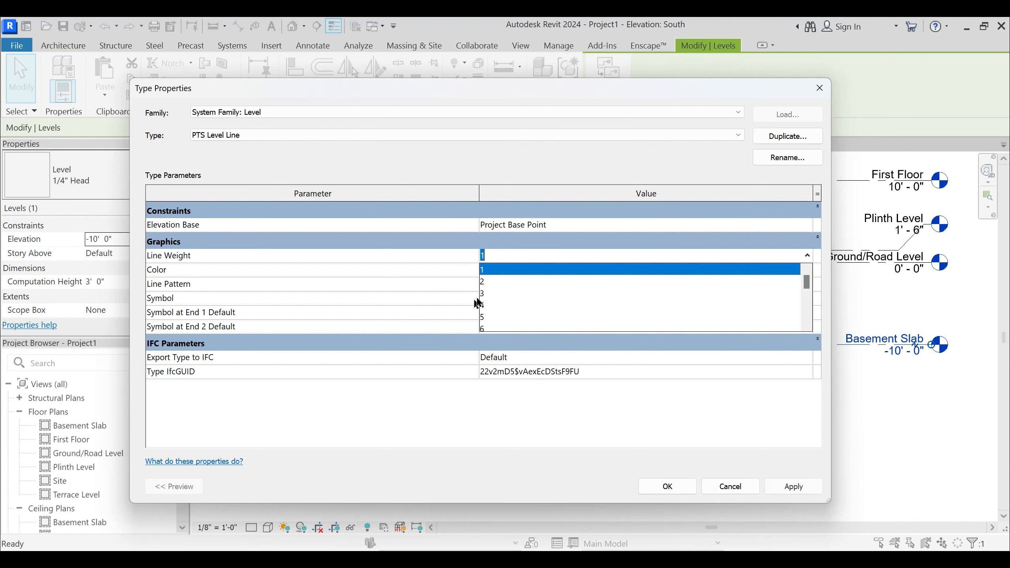
pyautogui.click(484, 305)
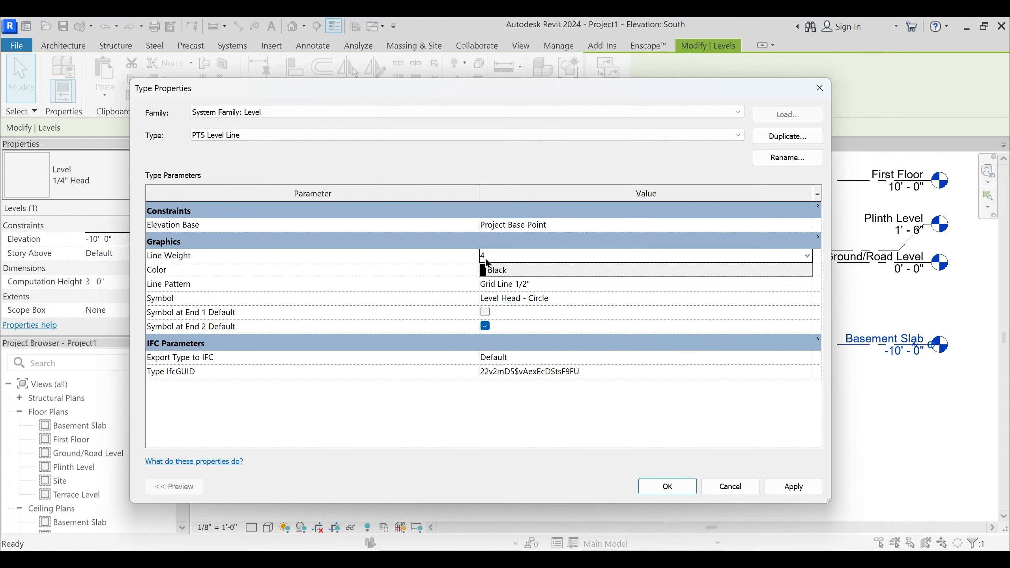
pyautogui.click(517, 279)
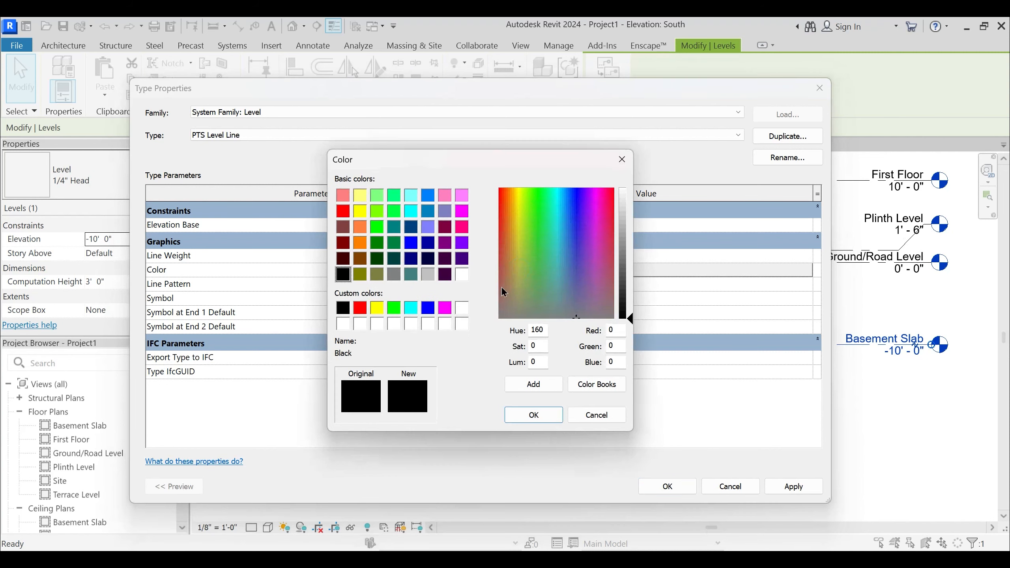
pyautogui.click(360, 307)
pyautogui.press('Return')
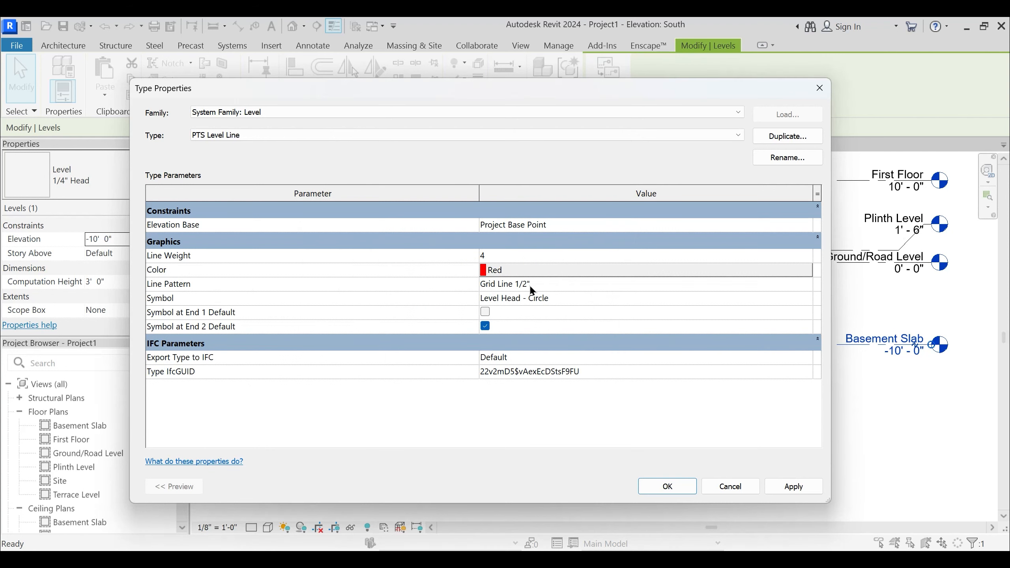
pyautogui.click(291, 137)
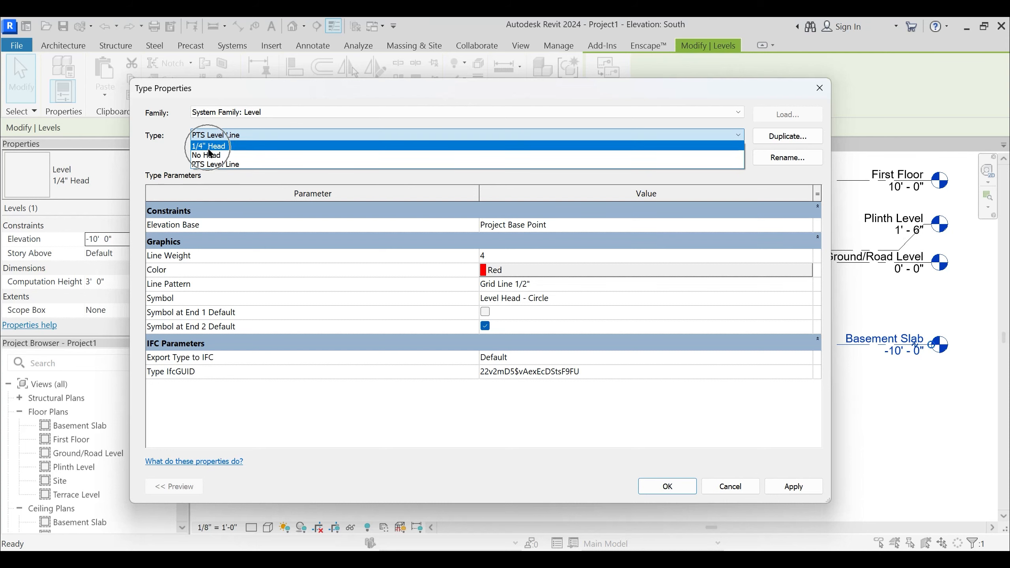
pyautogui.click(241, 134)
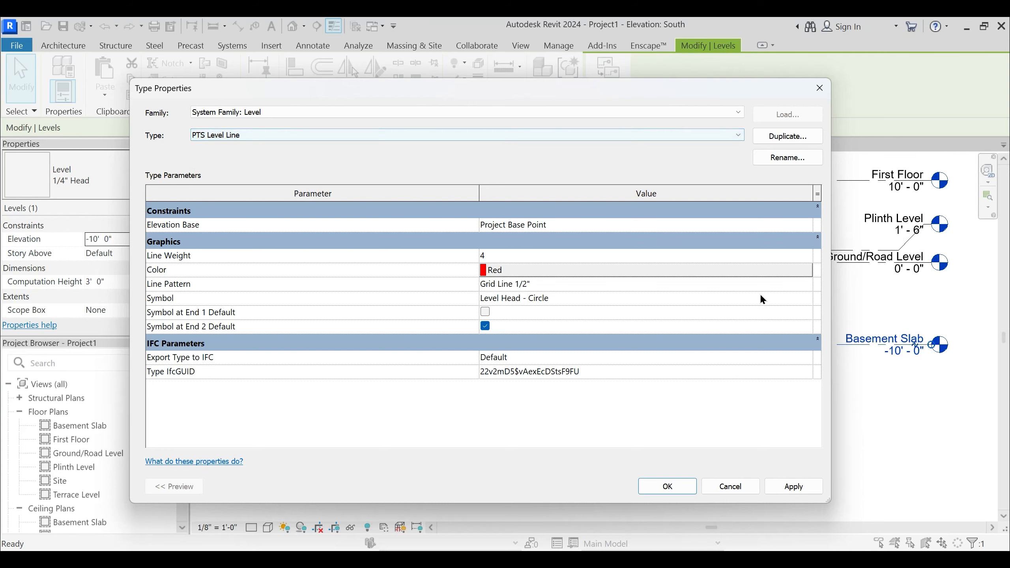
# - Set the PTS Level Line type's line pattern to Double Dash 3/8" and its symbol to Level Head - No Bubble, and apply the changes
pyautogui.click(807, 284)
pyautogui.scroll(-1, 566, 305)
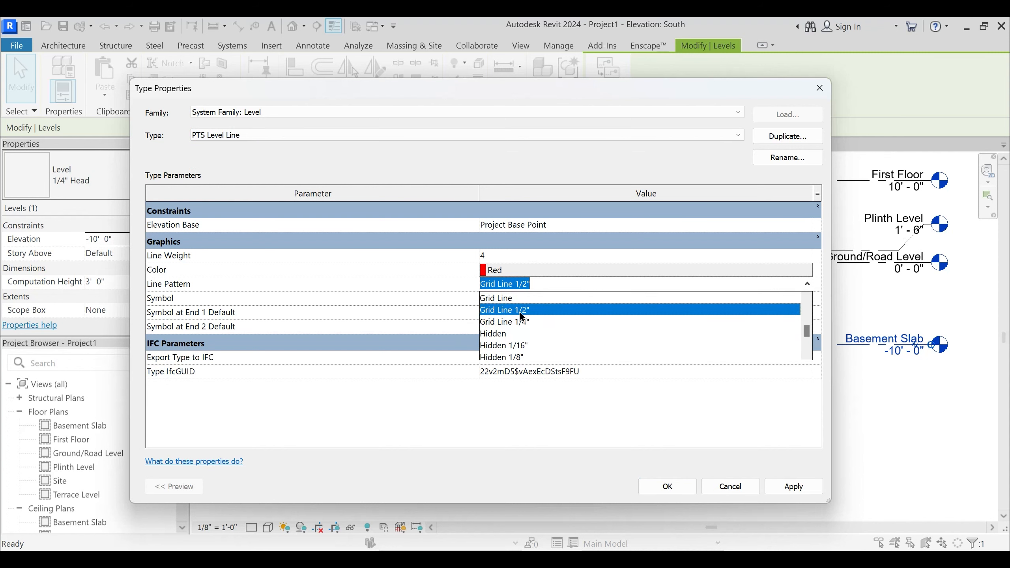
pyautogui.scroll(2, 529, 350)
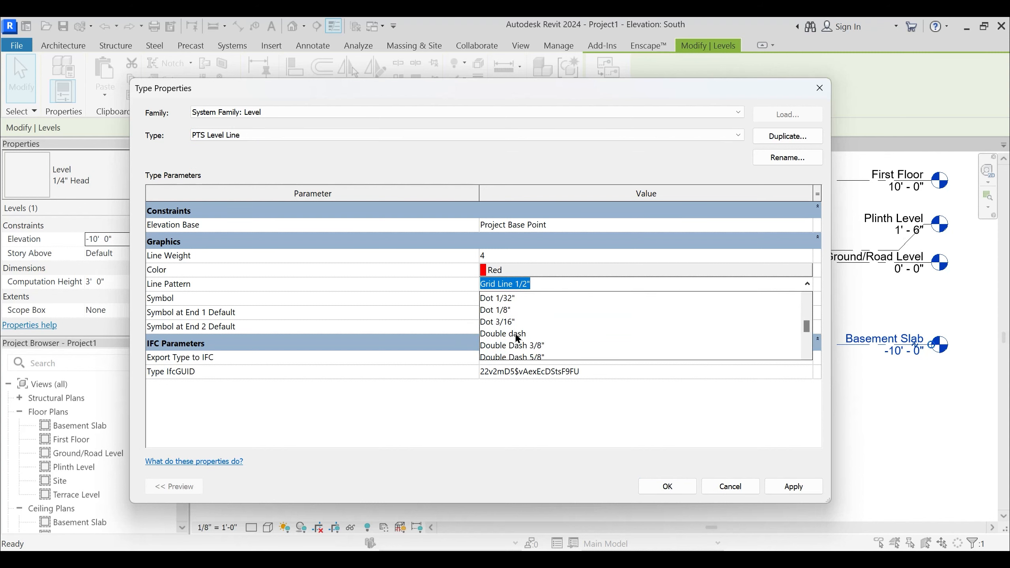
pyautogui.click(524, 346)
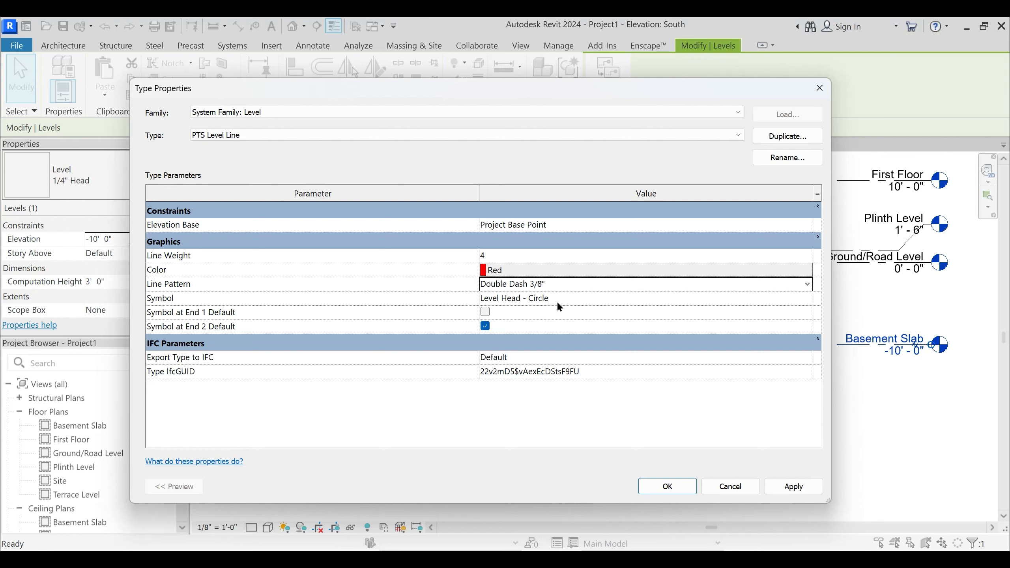
pyautogui.click(807, 298)
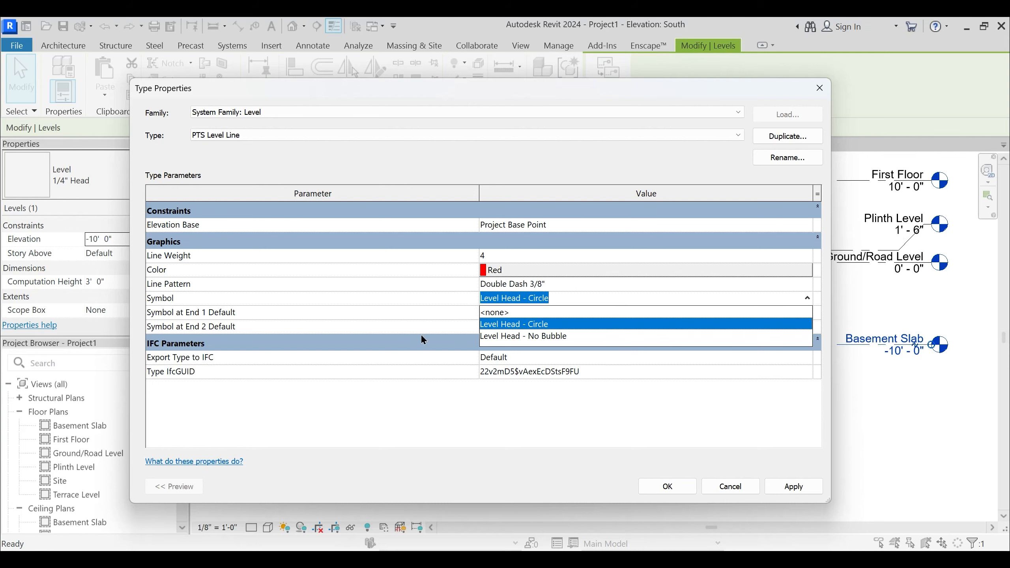
pyautogui.click(544, 337)
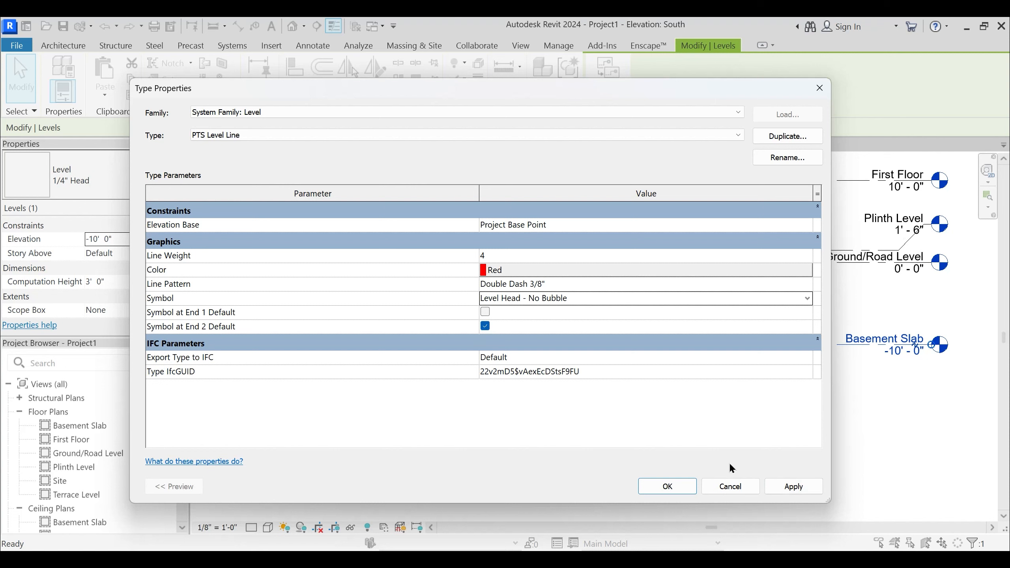
pyautogui.click(793, 486)
pyautogui.click(659, 486)
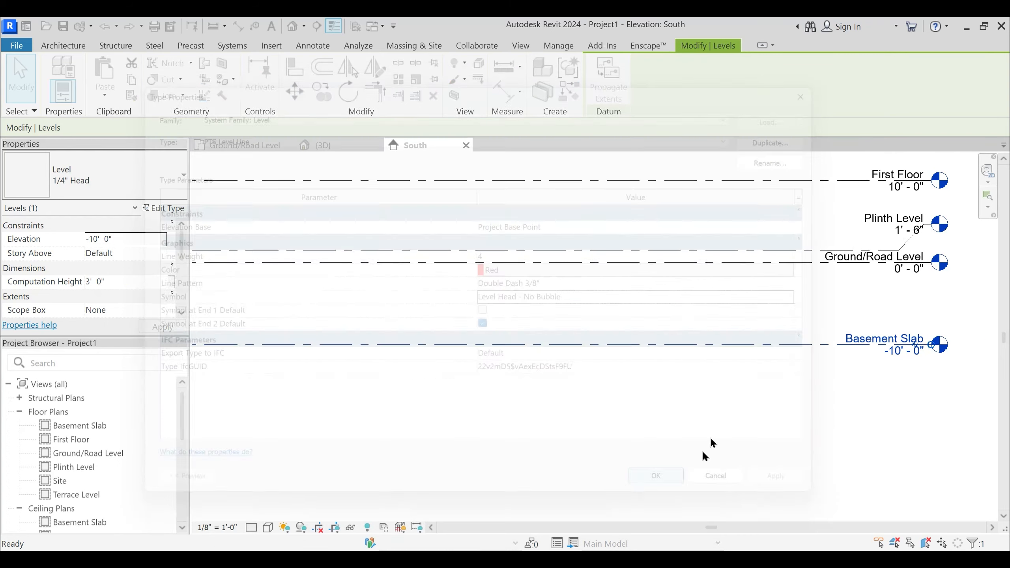
# - Deselect the Basement Slab level and compare its line style and head with the Ground/Road and Plinth levels
pyautogui.moveTo(742, 400); pyautogui.dragTo(592, 398, button='middle')
pyautogui.scroll(2, 587, 385)
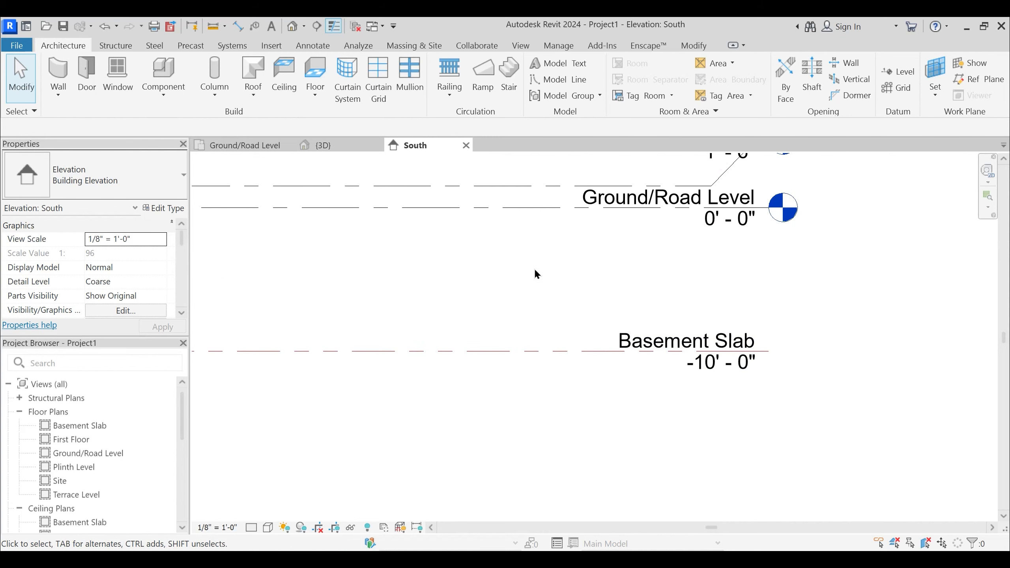
pyautogui.scroll(3, 467, 263)
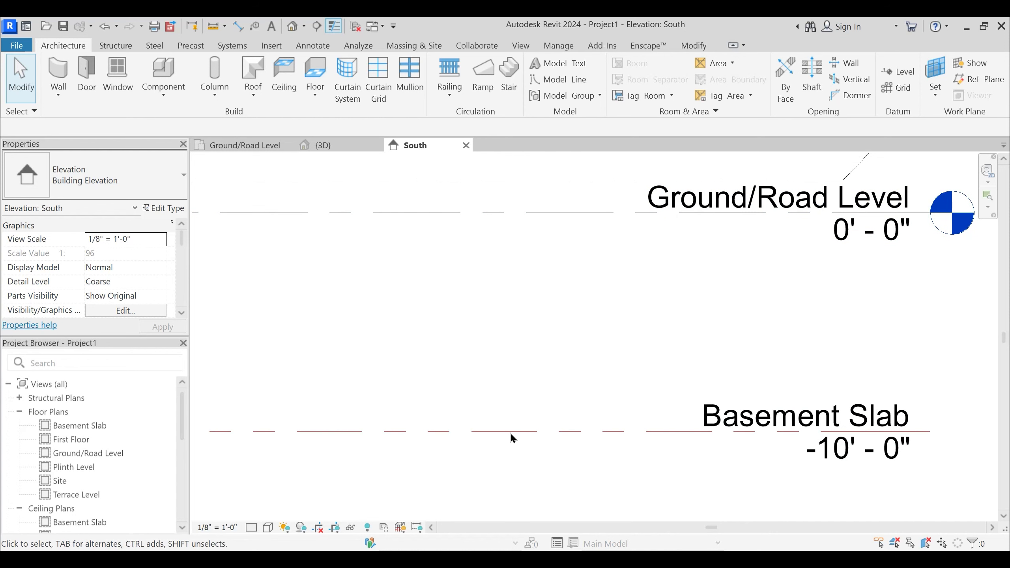
pyautogui.scroll(-3, 543, 214)
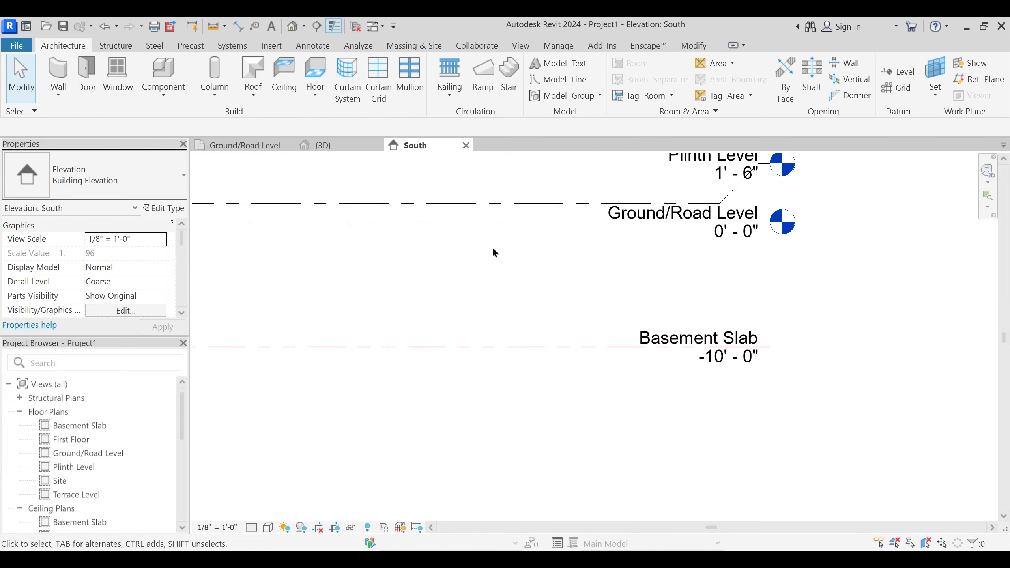
pyautogui.click(601, 229)
pyautogui.press('Escape')
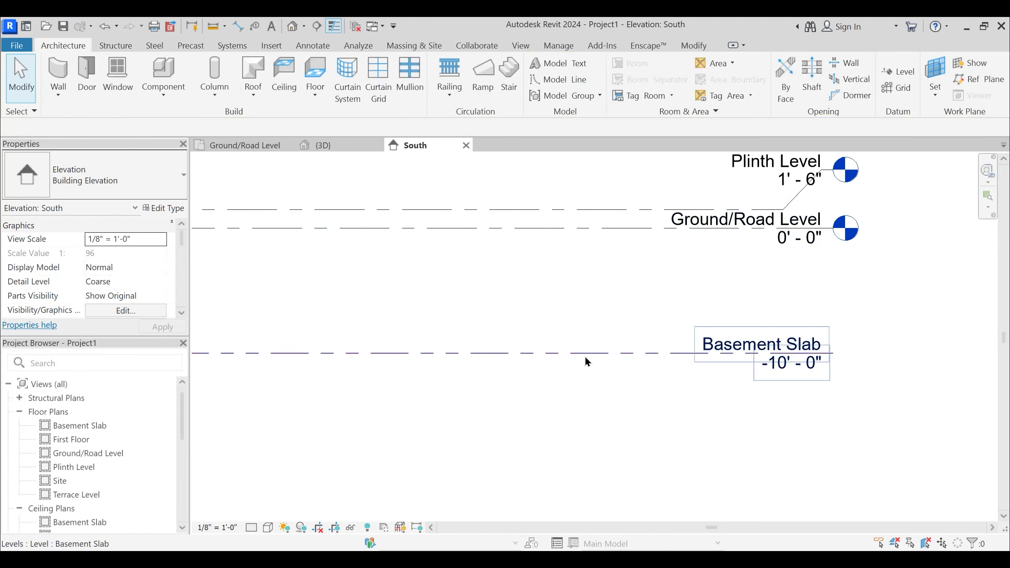
pyautogui.click(584, 353)
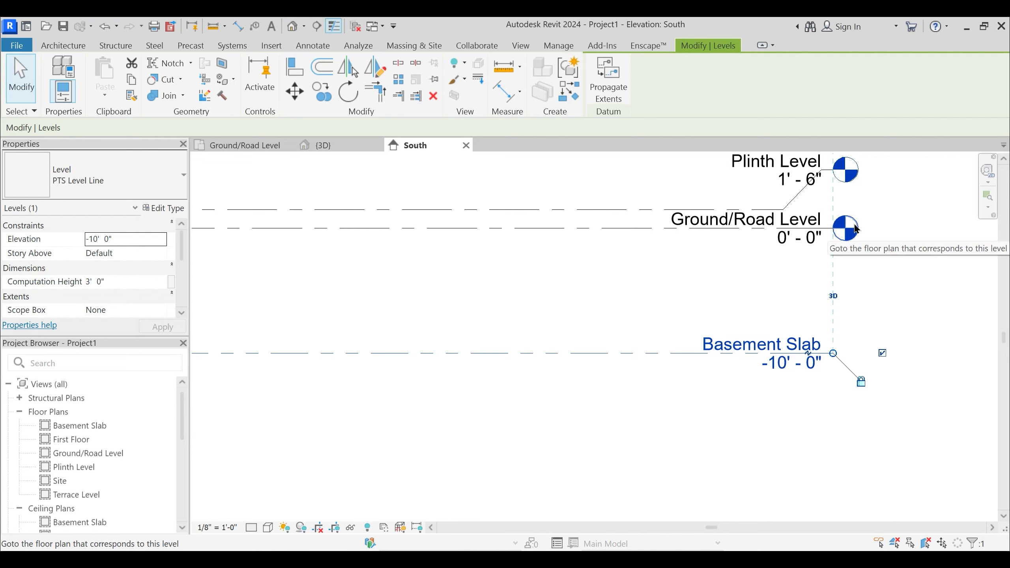
pyautogui.click(636, 378)
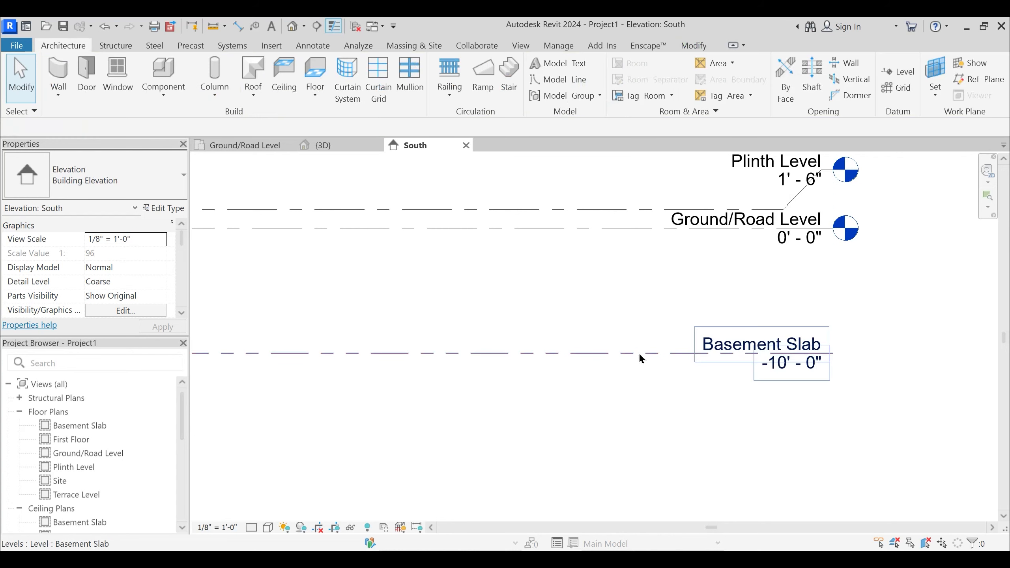
# - Set the symbol of the Basement Slab's PTS Level Line type to Level Head - Circle, apply it, and deselect the level
pyautogui.click(638, 353)
pyautogui.click(166, 208)
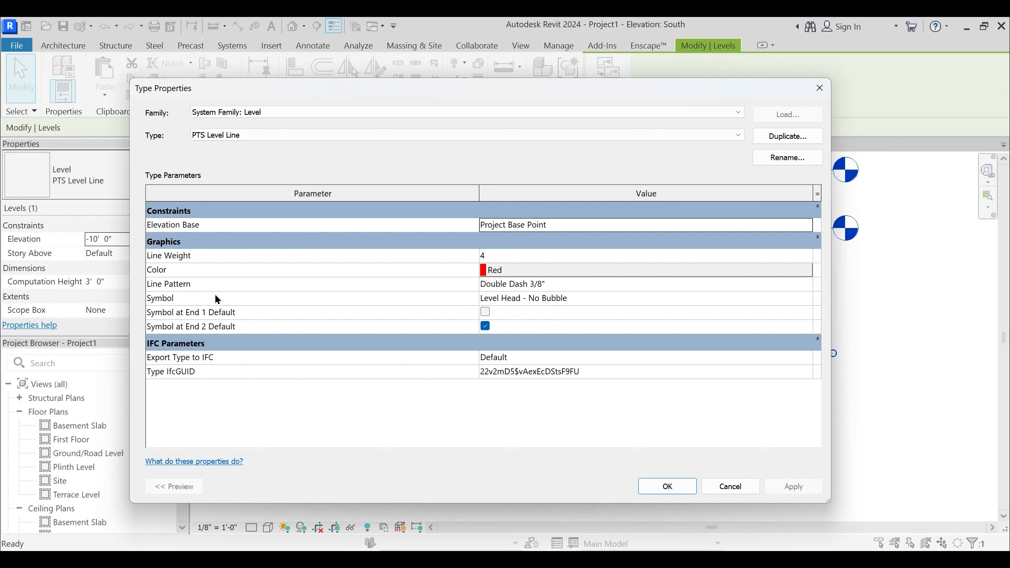
pyautogui.click(803, 299)
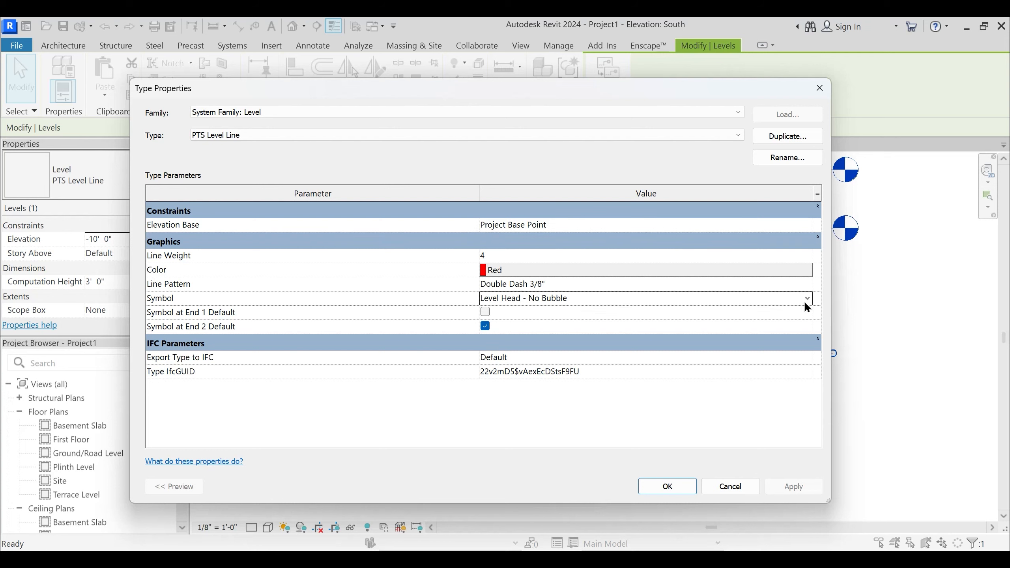
pyautogui.click(806, 299)
pyautogui.click(531, 325)
pyautogui.click(794, 486)
pyautogui.click(666, 486)
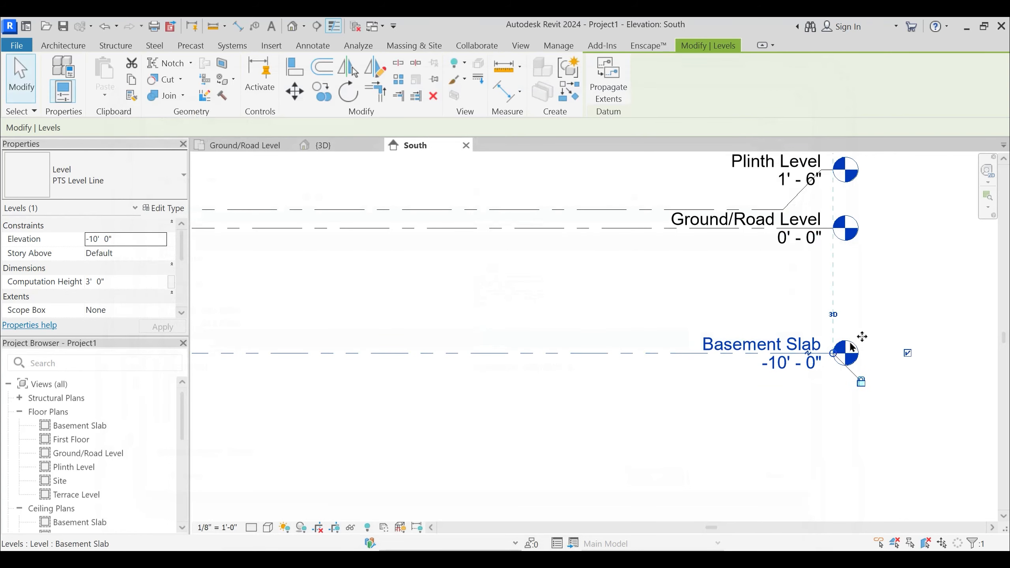
pyautogui.scroll(3, 858, 355)
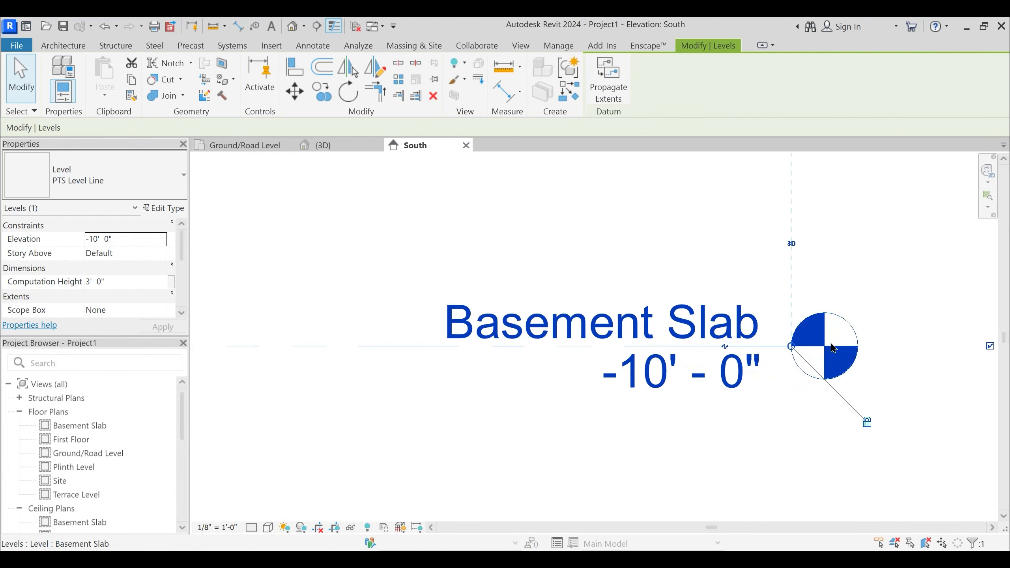
pyautogui.click(854, 287)
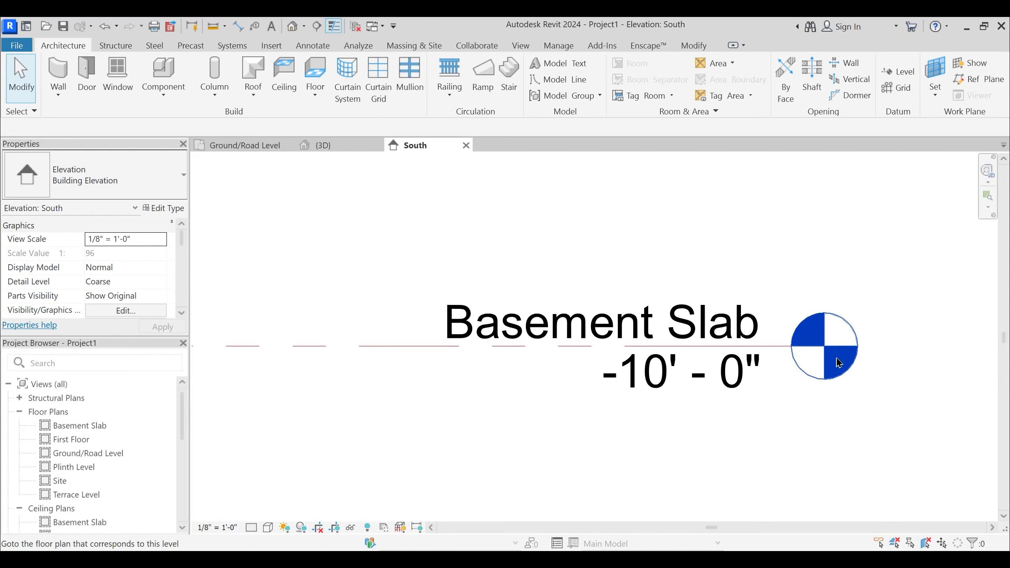
# - Show the level head at the left end of the Basement Slab level, and deselect the level
pyautogui.scroll(-5, 830, 350)
pyautogui.moveTo(670, 377); pyautogui.dragTo(691, 410, button='middle')
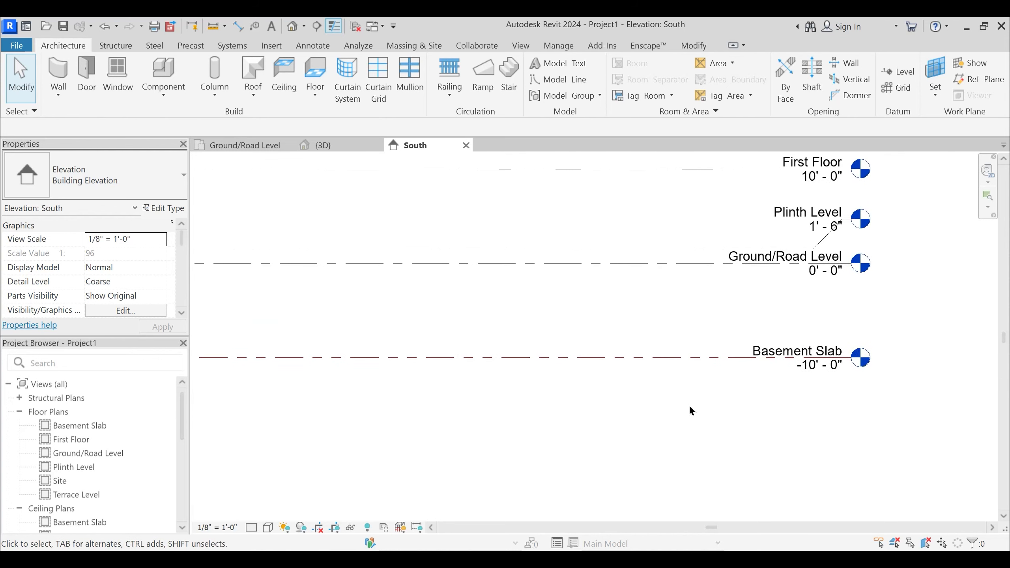
pyautogui.click(717, 358)
pyautogui.moveTo(451, 350); pyautogui.dragTo(606, 332, button='middle')
pyautogui.scroll(-3, 606, 331)
pyautogui.moveTo(446, 397); pyautogui.dragTo(573, 400, button='middle')
pyautogui.click(500, 387)
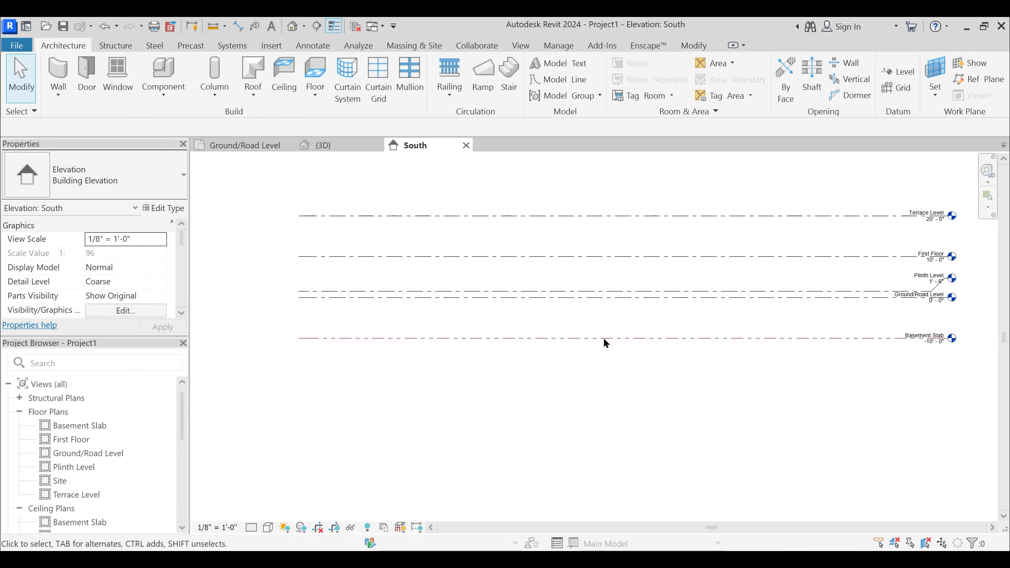
pyautogui.click(603, 338)
pyautogui.scroll(5, 267, 346)
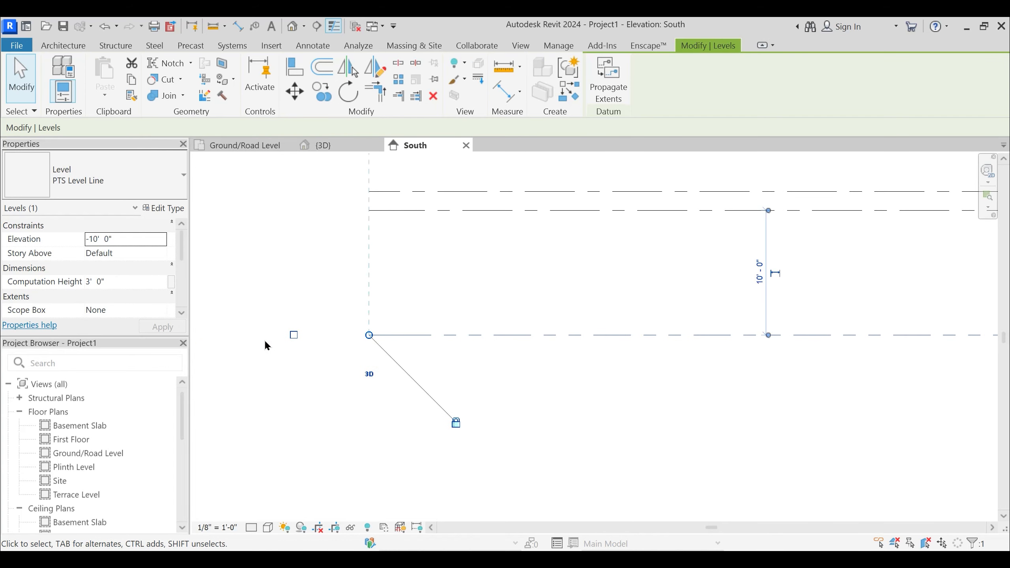
pyautogui.click(294, 336)
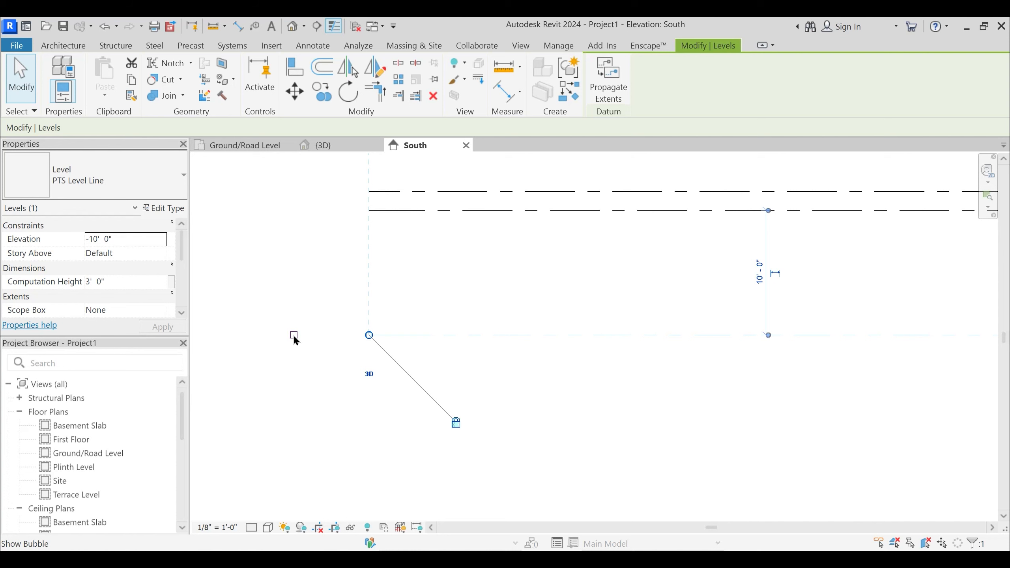
pyautogui.click(293, 335)
pyautogui.click(345, 411)
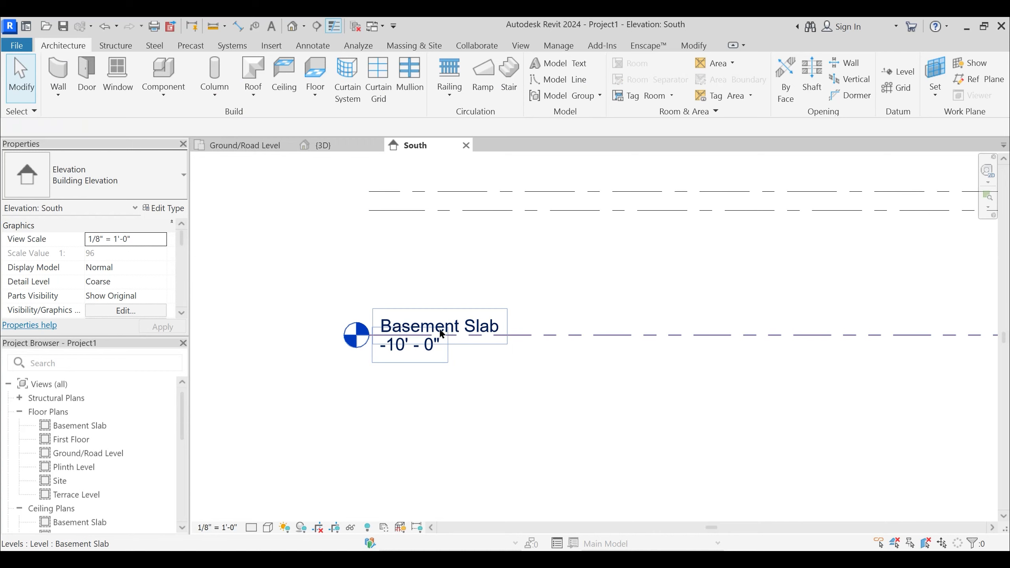
# - Inspect the Basement Slab's name and elevation labels at its right end, leaving the elevation unedited, and deselect the level
pyautogui.scroll(-3, 443, 335)
pyautogui.scroll(-3, 467, 341)
pyautogui.moveTo(757, 380); pyautogui.dragTo(613, 385, button='middle')
pyautogui.scroll(6, 817, 340)
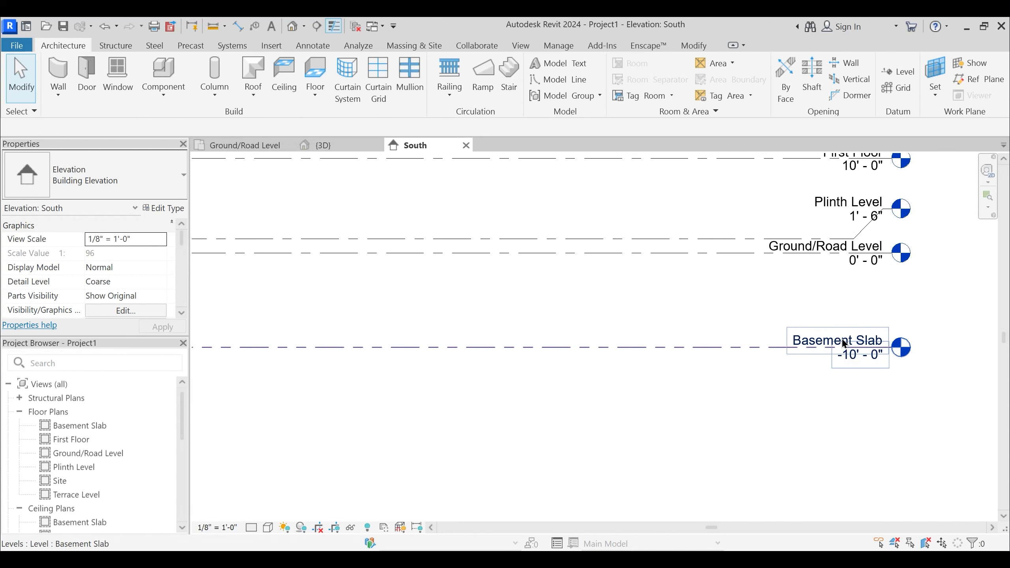
pyautogui.click(841, 341)
pyautogui.click(839, 337)
pyautogui.click(811, 414)
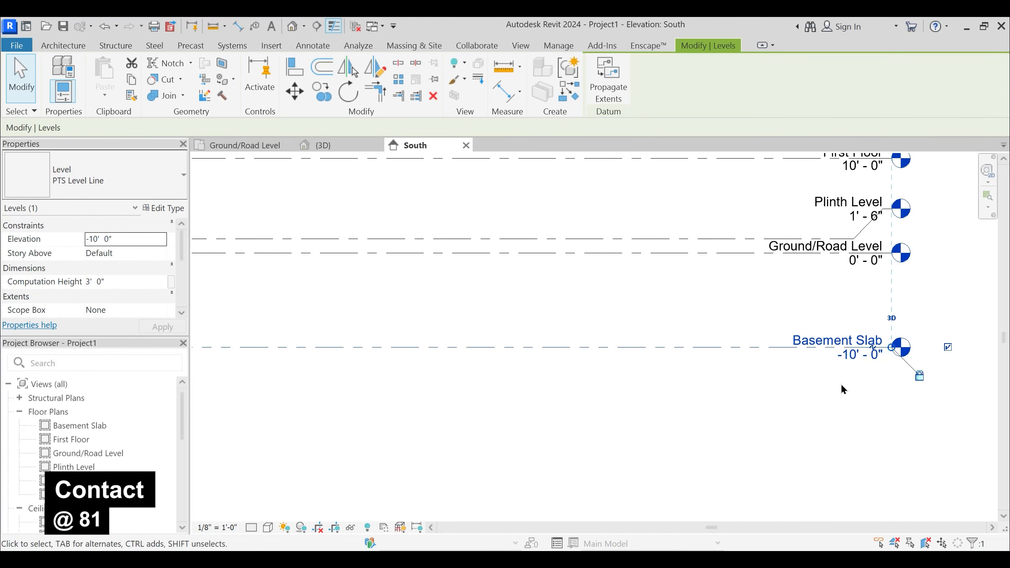
pyautogui.click(860, 358)
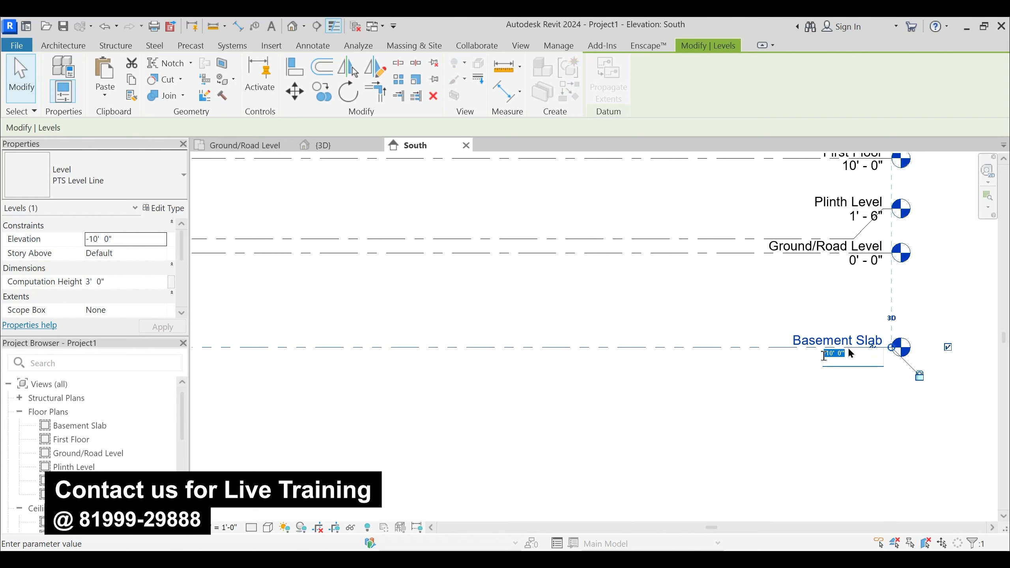
pyautogui.click(850, 393)
pyautogui.click(938, 312)
# - Compare the Basement Slab's heads with those of the other levels, and undo showing its left-end head
pyautogui.scroll(-2, 702, 366)
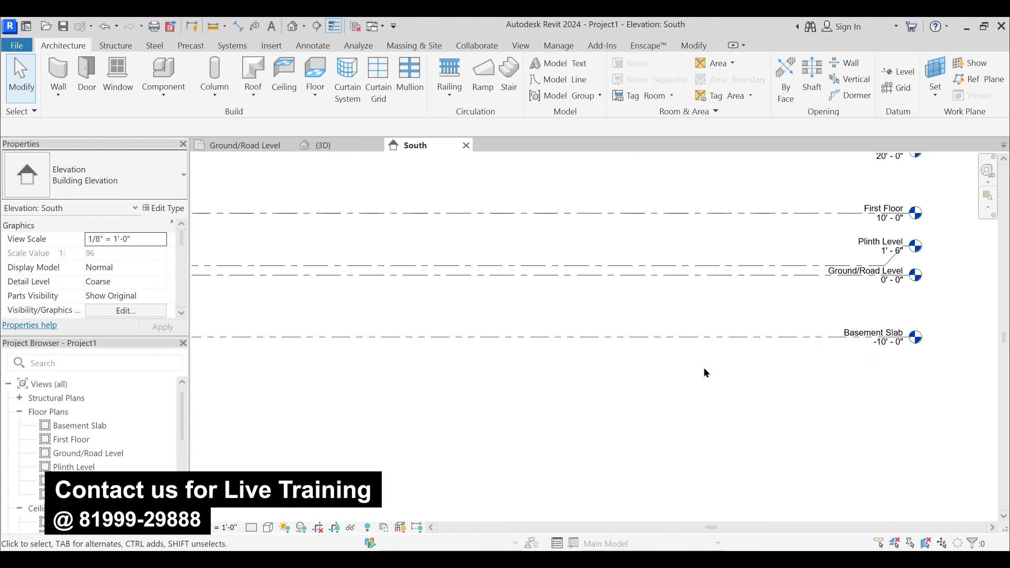
pyautogui.moveTo(660, 373); pyautogui.dragTo(690, 376, button='middle')
pyautogui.scroll(-1, 690, 377)
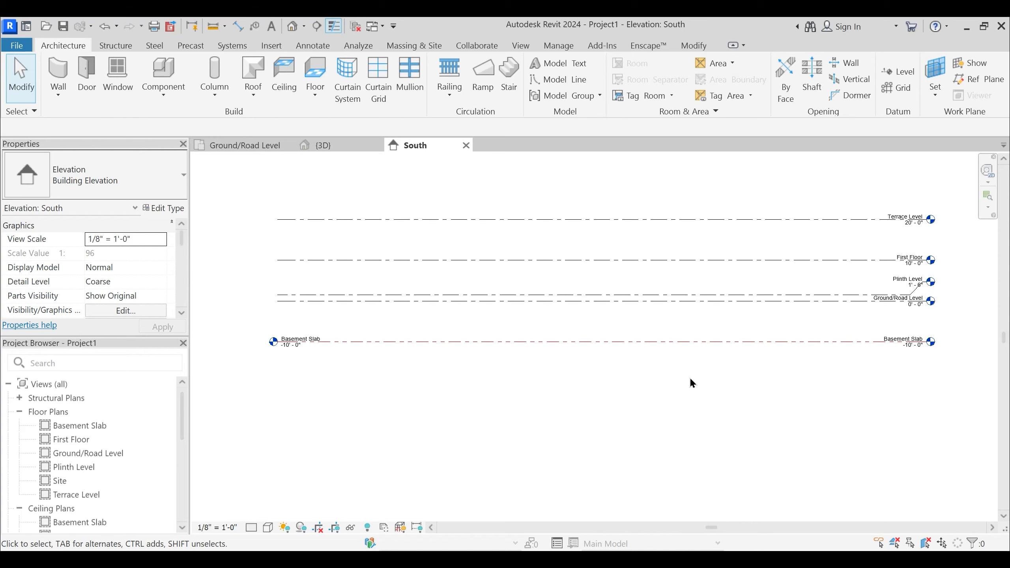
pyautogui.scroll(3, 284, 362)
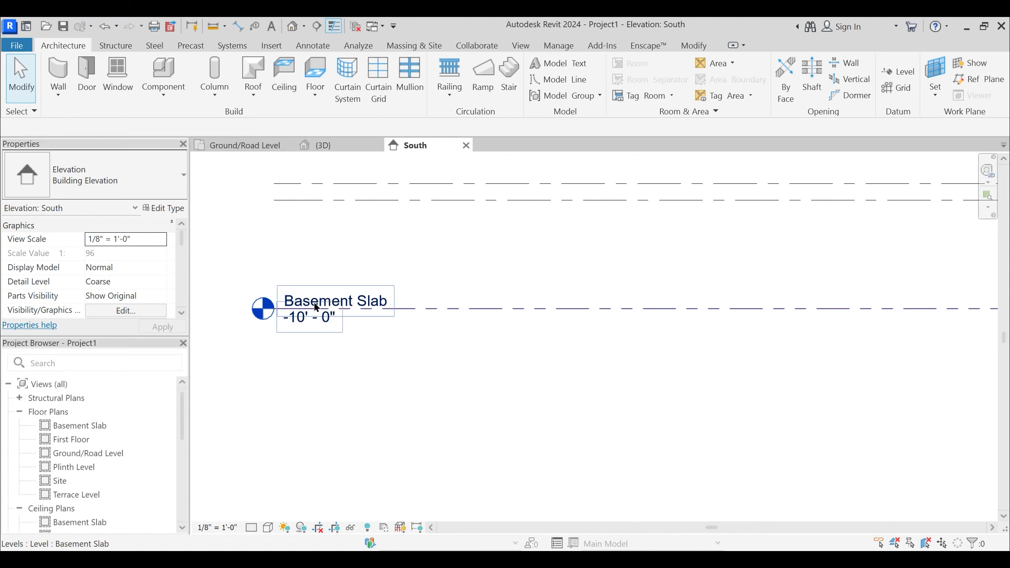
pyautogui.scroll(-2, 338, 327)
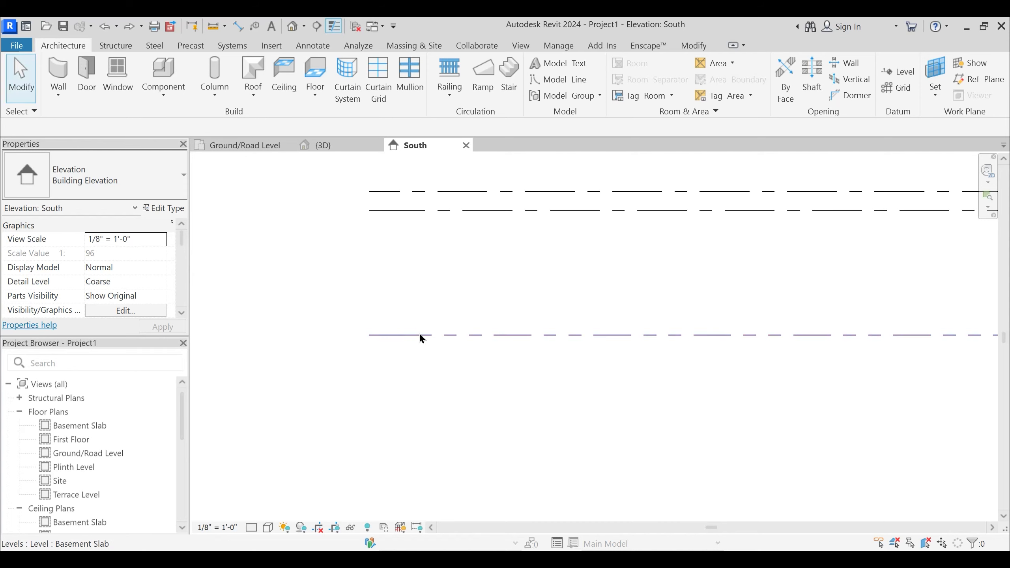
# - Turn on Symbol at End 1 Default in the Basement Slab's PTS Level Line type, apply it, and deselect the level
pyautogui.click(418, 334)
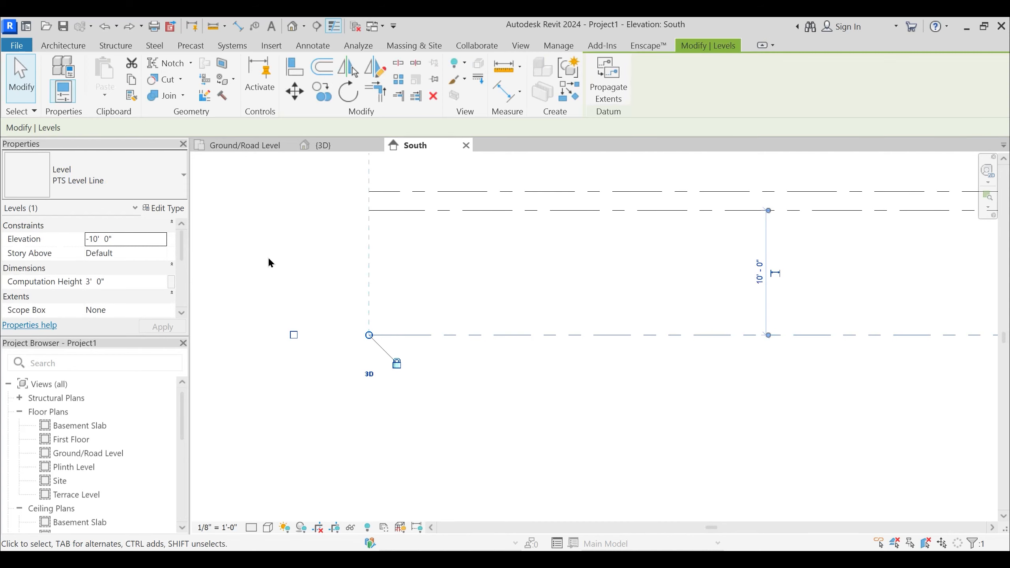
pyautogui.click(163, 208)
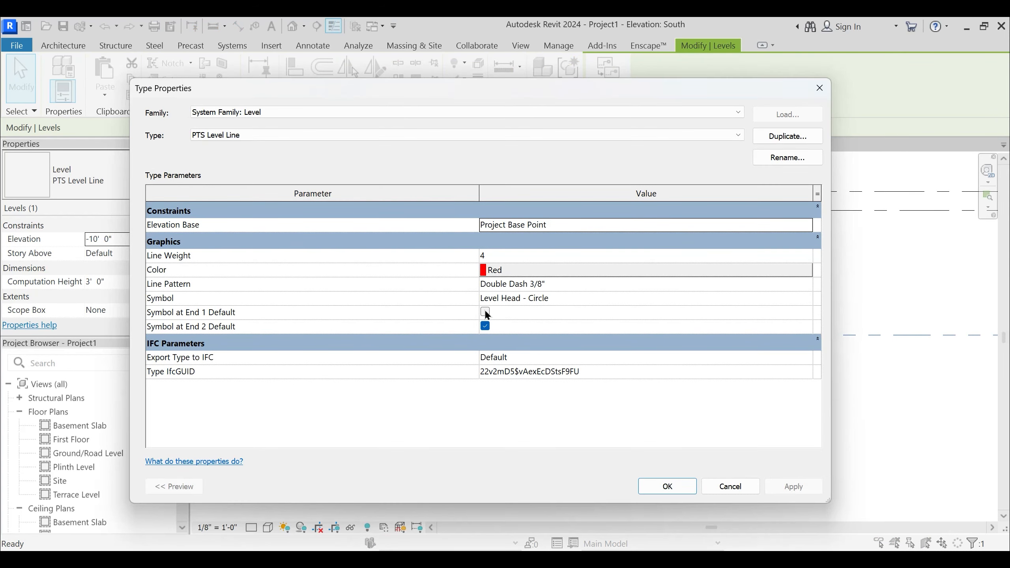
pyautogui.click(485, 311)
pyautogui.click(485, 312)
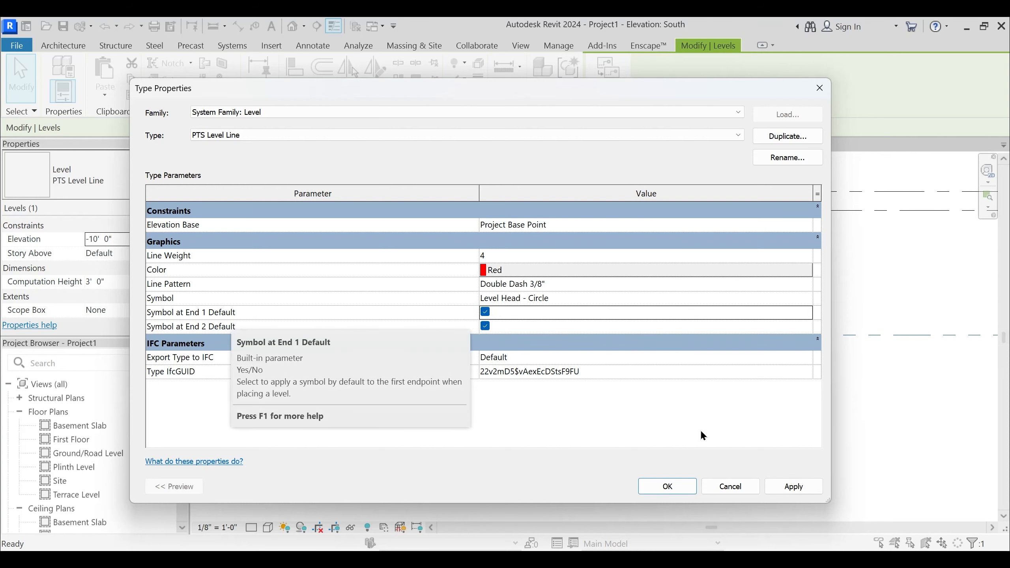
pyautogui.click(795, 486)
pyautogui.click(673, 486)
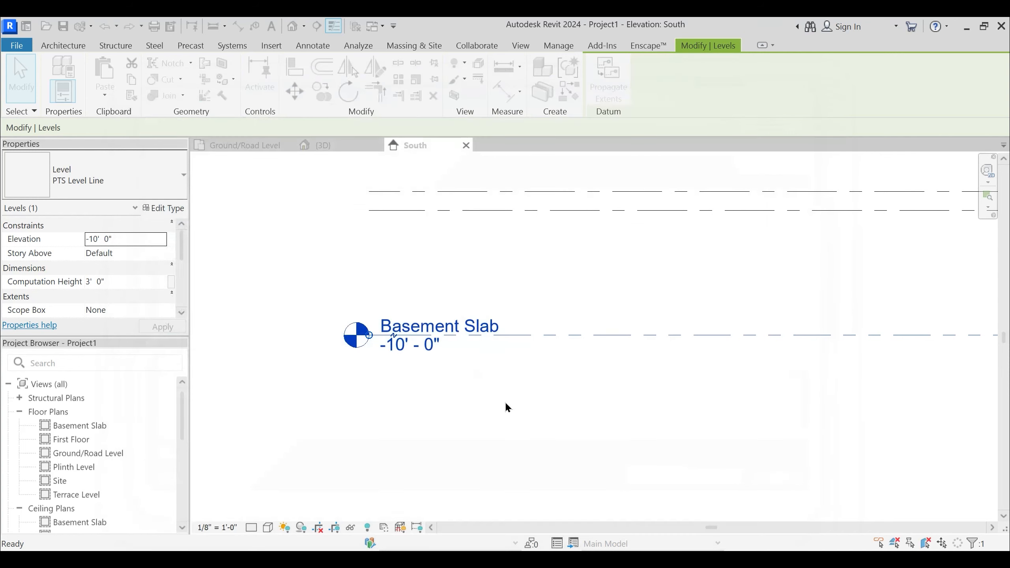
pyautogui.scroll(-2, 504, 401)
pyautogui.click(746, 405)
# - Change the Terrace, First Floor, Plinth and Ground/Road levels to the PTS Level Line type, and deselect them
pyautogui.moveTo(746, 405); pyautogui.dragTo(433, 431, button='middle')
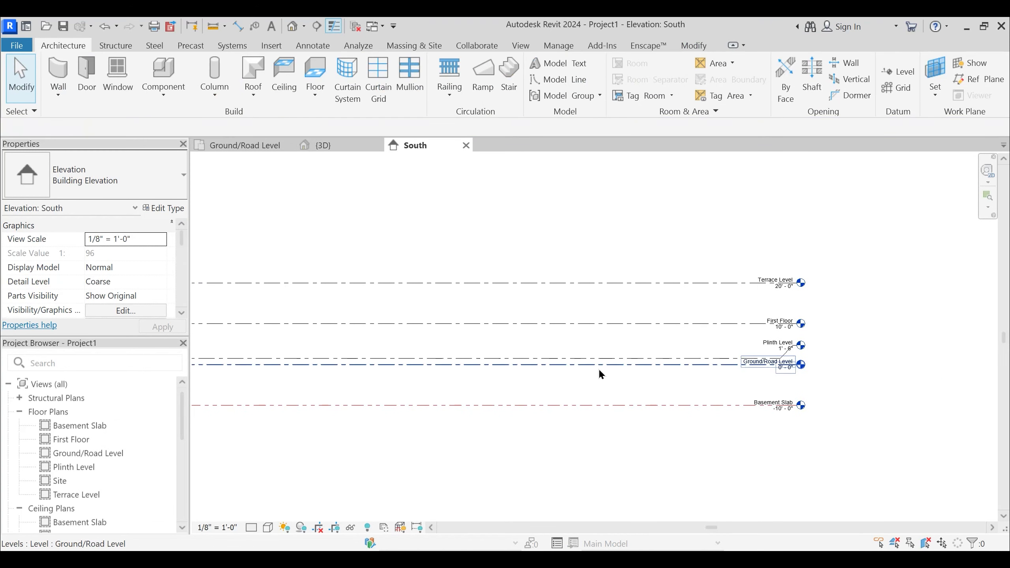
pyautogui.moveTo(554, 406)
pyautogui.mouseDown(button='middle')
pyautogui.moveTo(702, 397)
pyautogui.moveTo(564, 414)
pyautogui.mouseUp(button='middle')
pyautogui.moveTo(621, 389); pyautogui.dragTo(561, 265)
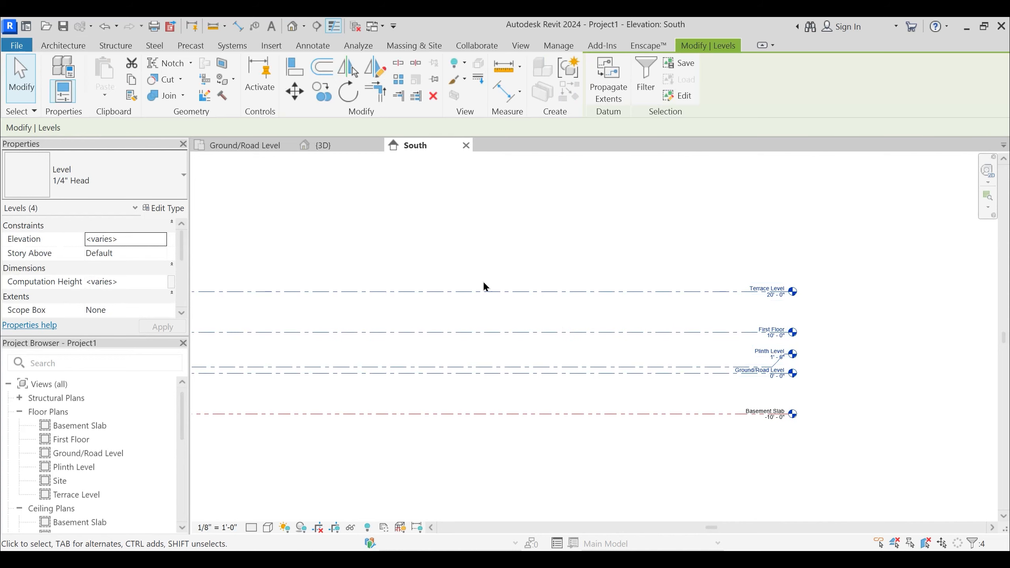
pyautogui.click(149, 174)
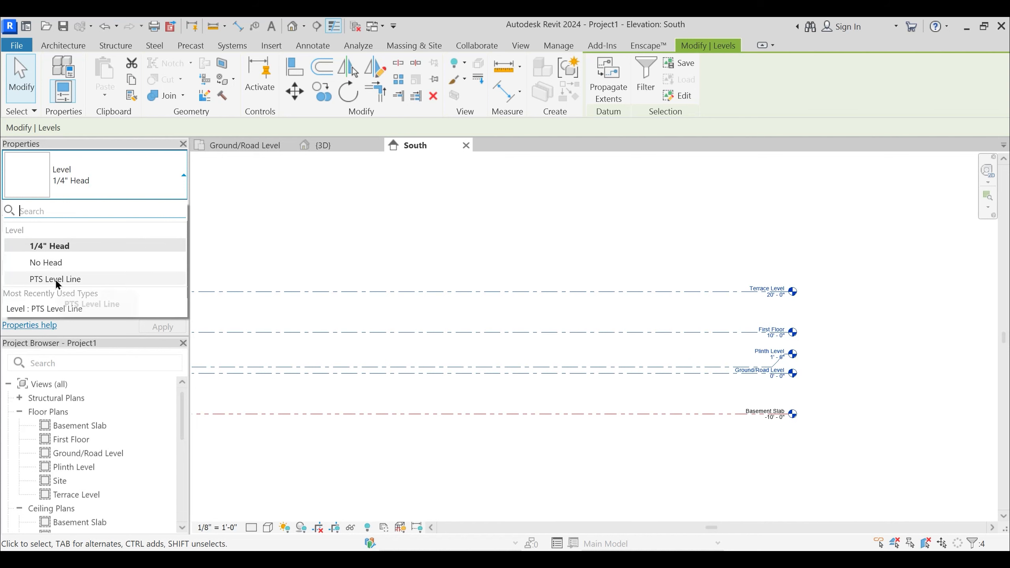
pyautogui.click(171, 279)
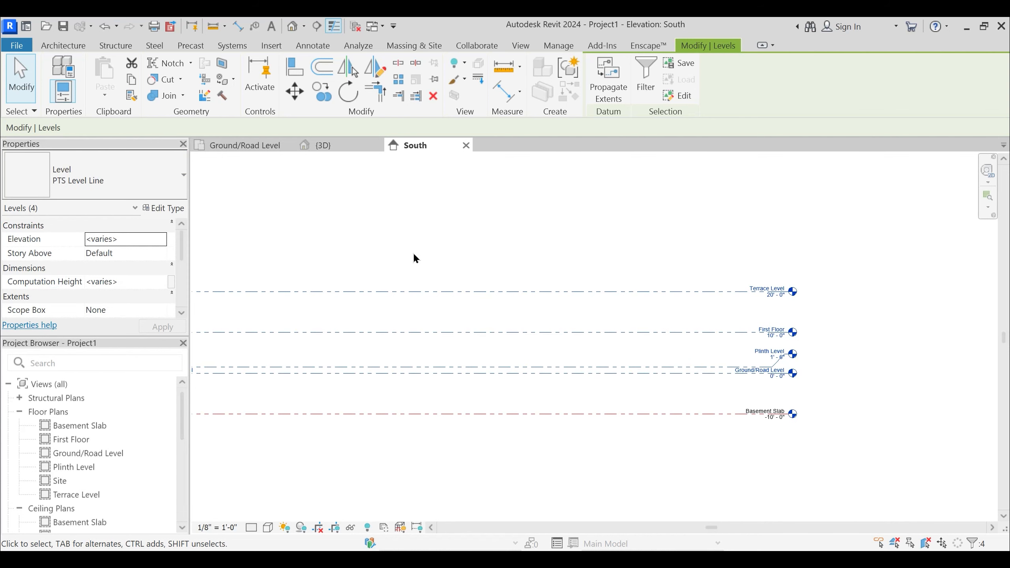
pyautogui.click(410, 248)
pyautogui.moveTo(354, 252); pyautogui.dragTo(622, 248, button='middle')
pyautogui.moveTo(541, 387); pyautogui.dragTo(272, 384, button='middle')
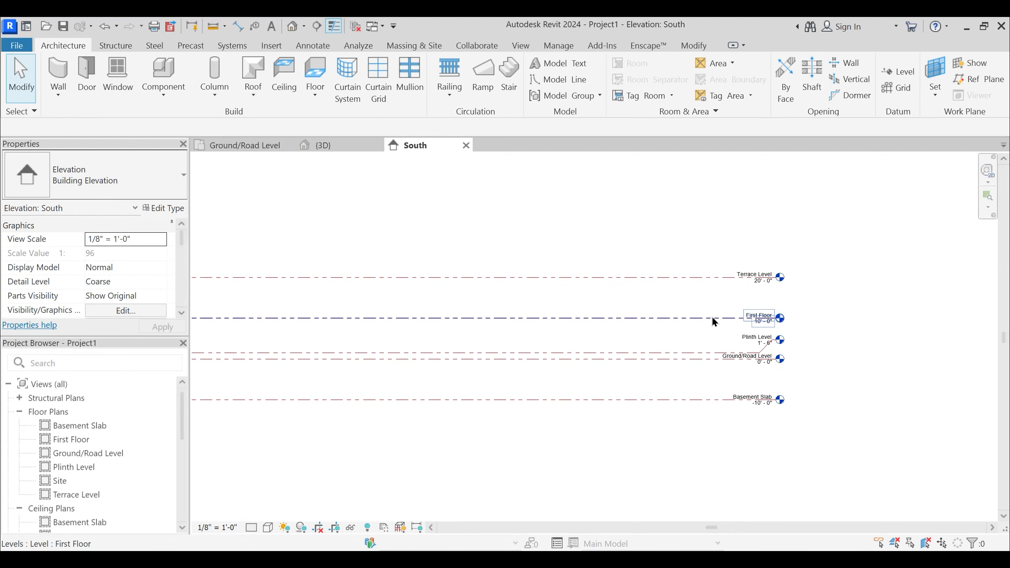
# - Try the No Head type on the Terrace Level, inspect its line end, and undo the type change
pyautogui.click(687, 278)
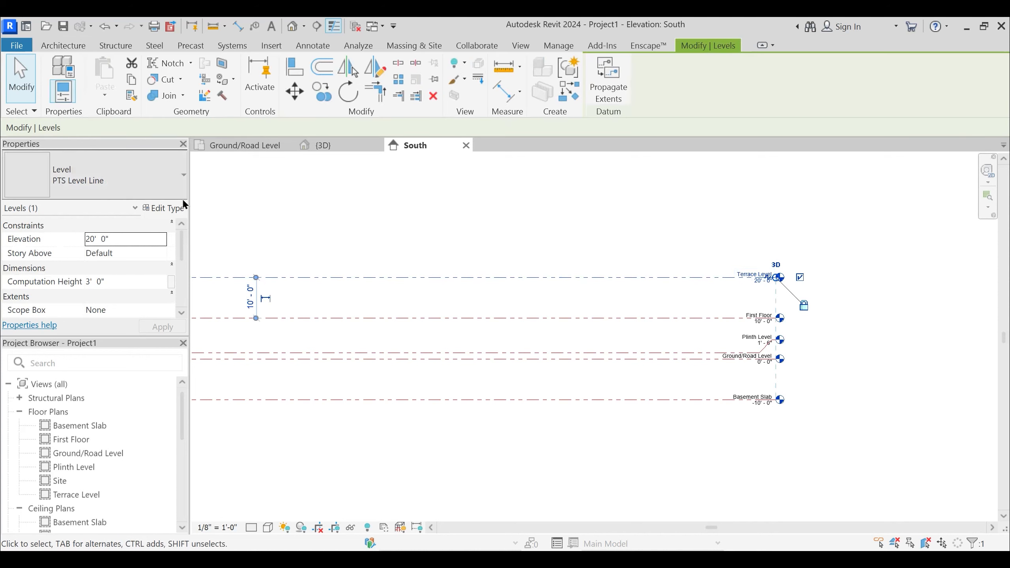
pyautogui.click(101, 175)
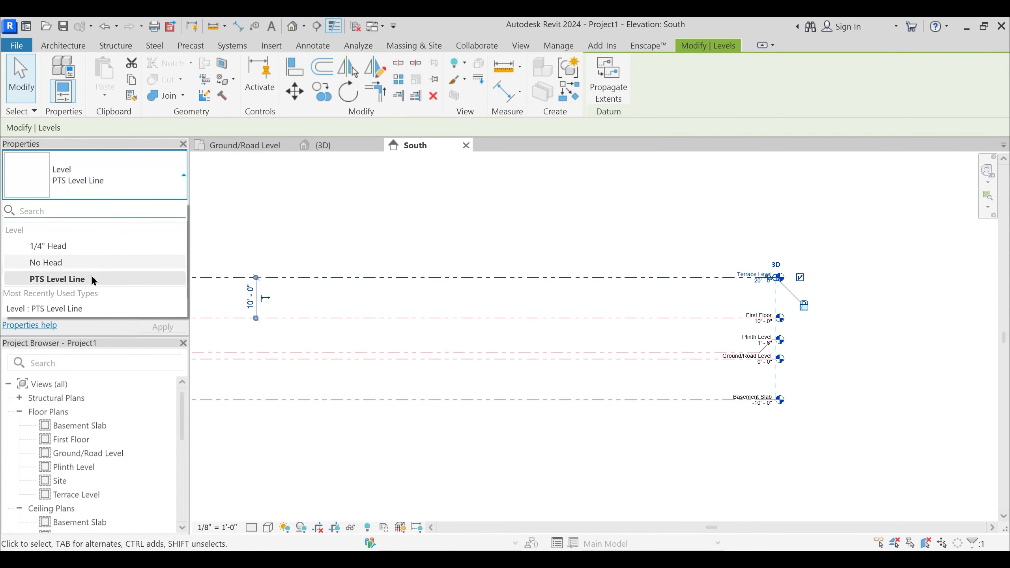
pyautogui.click(69, 262)
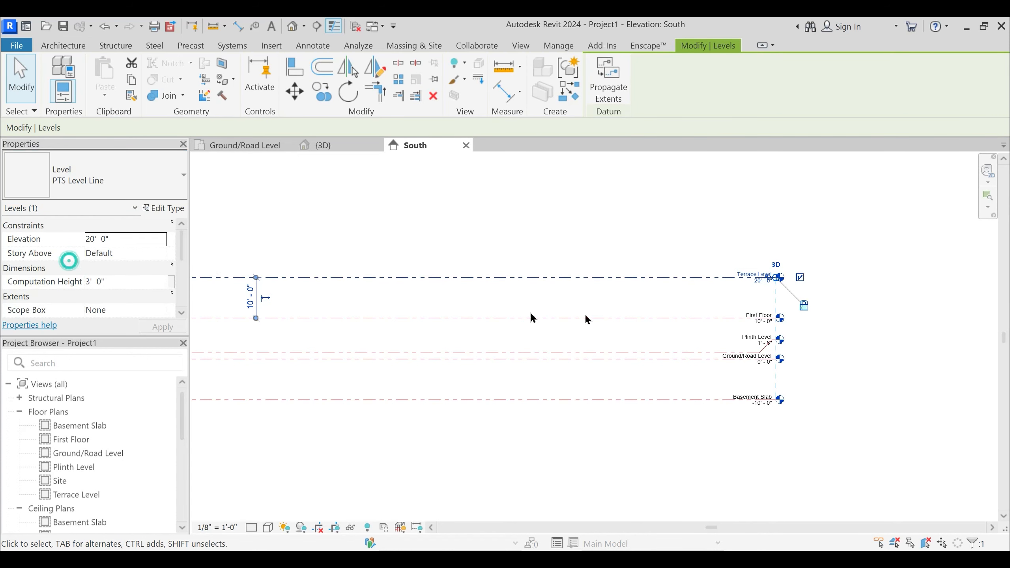
pyautogui.scroll(3, 727, 276)
pyautogui.click(754, 237)
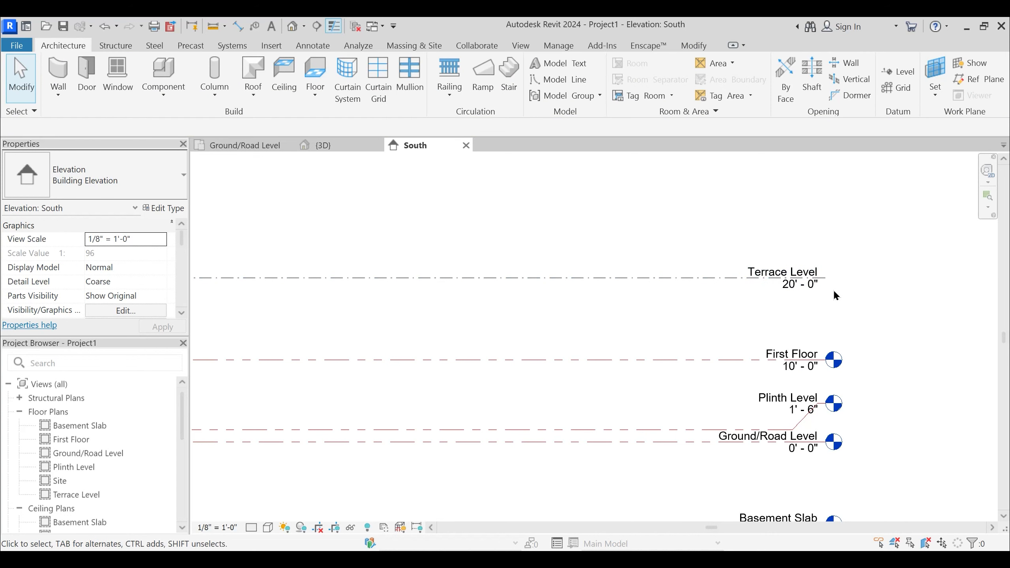
pyautogui.scroll(2, 700, 286)
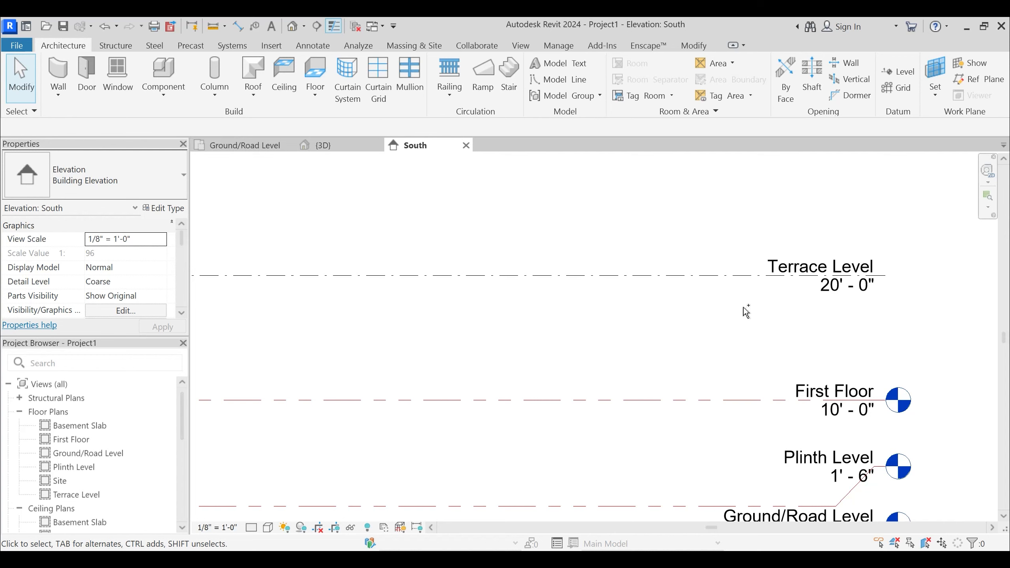
pyautogui.scroll(-4, 743, 313)
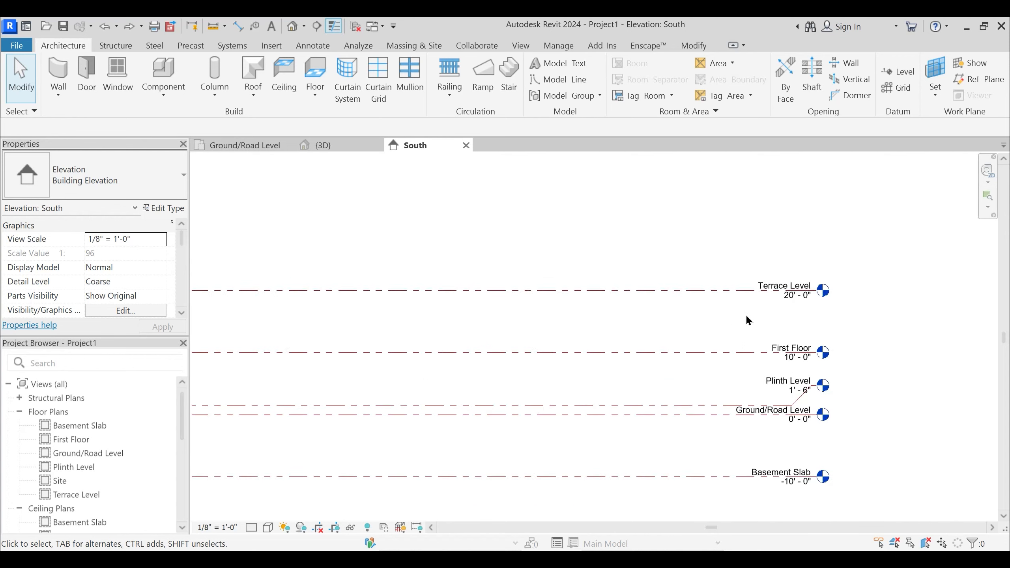
# - Check the heads at both ends of all levels, and open the Ground/Road Level floor plan
pyautogui.moveTo(652, 331); pyautogui.dragTo(684, 302, button='middle')
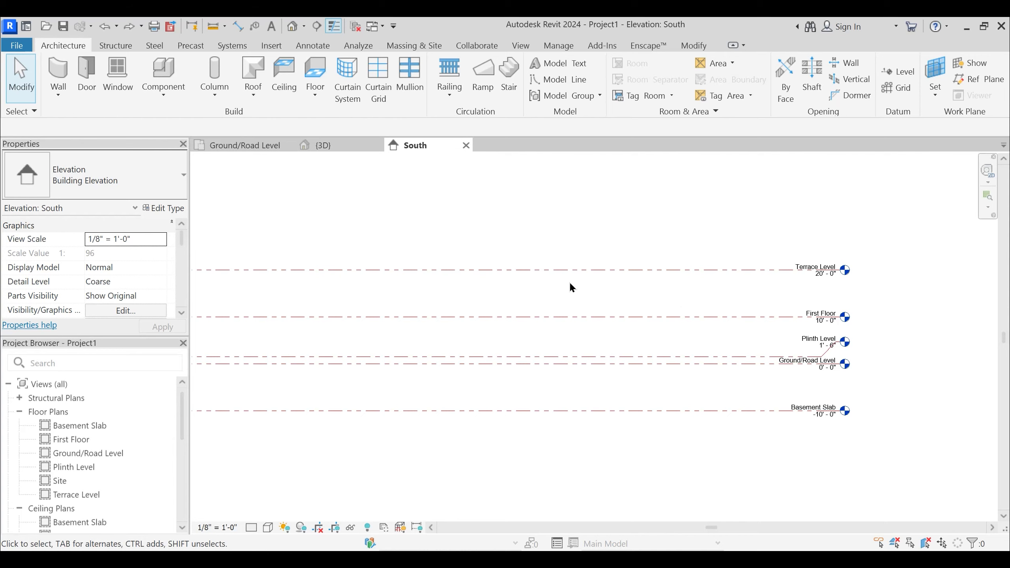
pyautogui.moveTo(570, 286); pyautogui.dragTo(601, 309, button='middle')
pyautogui.scroll(-1, 599, 306)
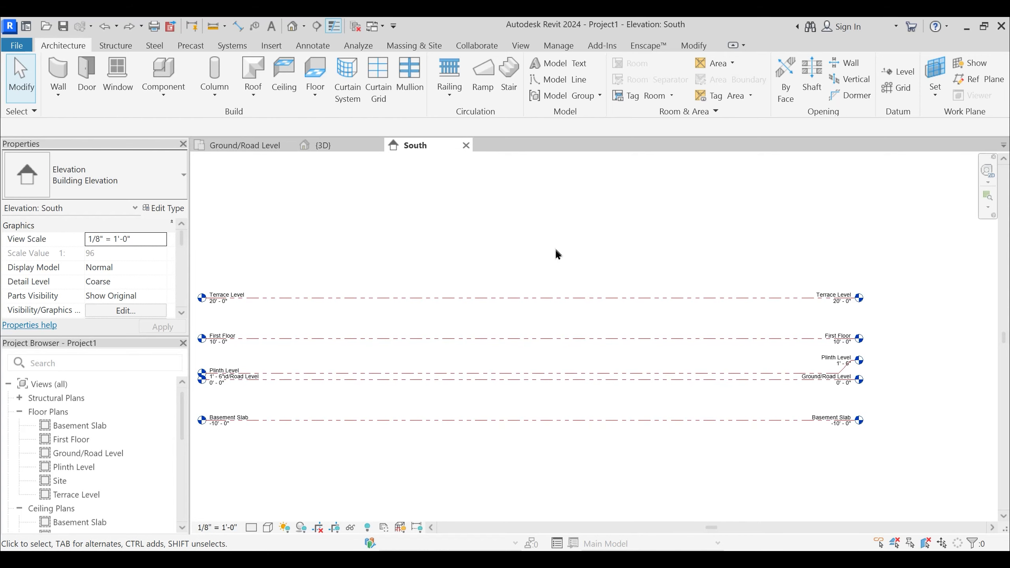
pyautogui.scroll(-2, 557, 247)
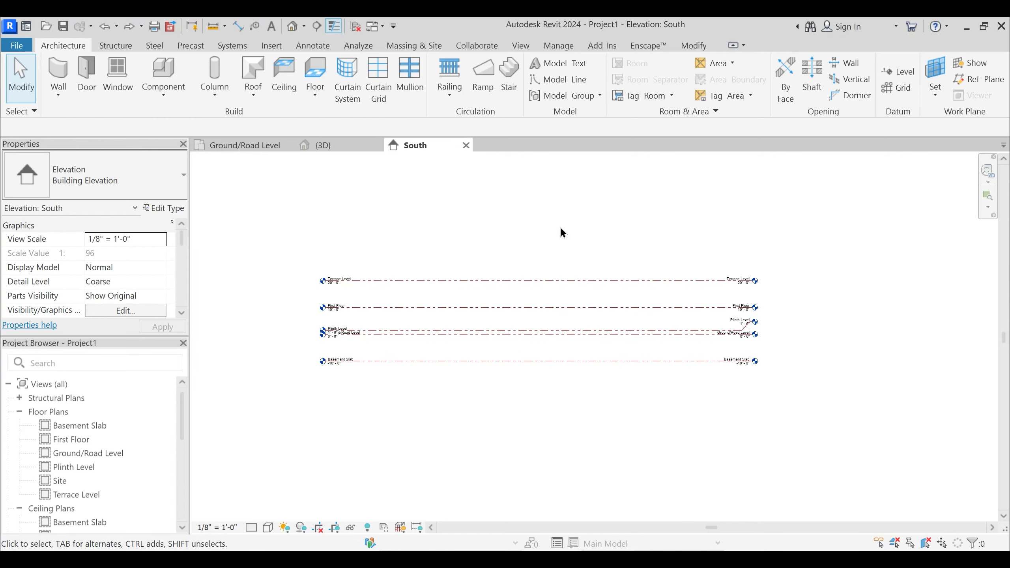
pyautogui.click(266, 147)
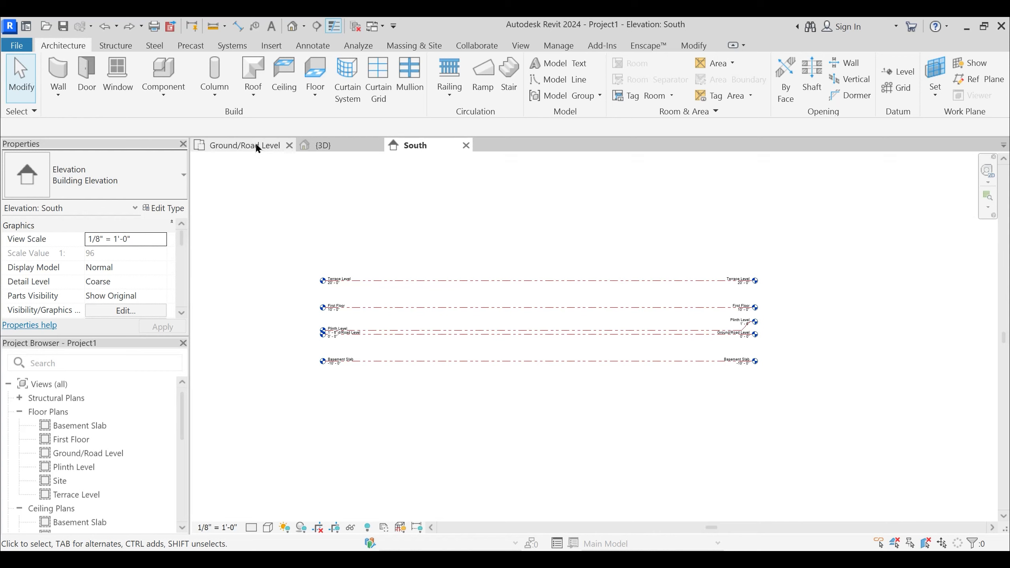
pyautogui.moveTo(665, 283); pyautogui.dragTo(648, 300, button='middle')
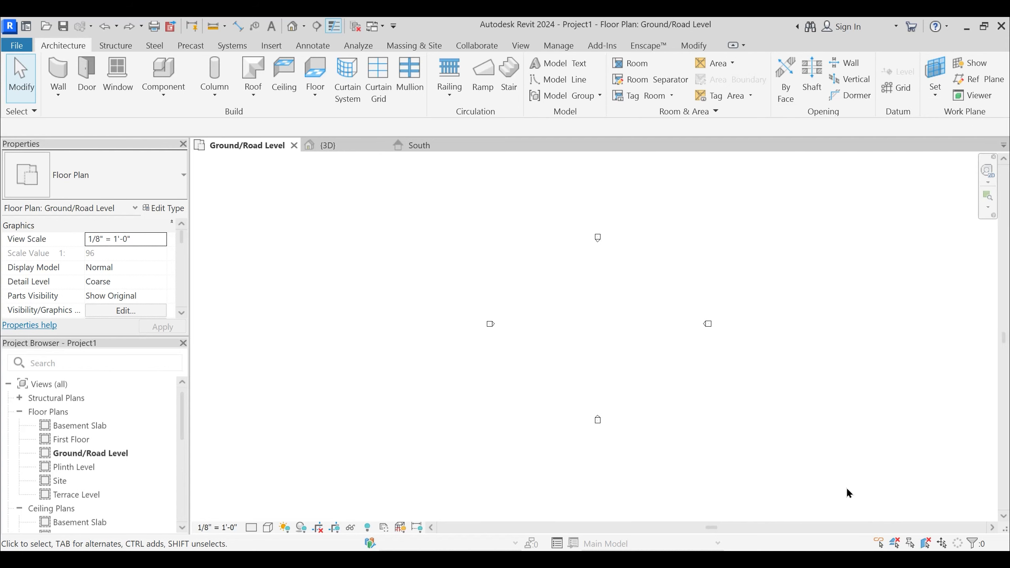
# - Minimize Revit and switch to the PowerPoint presentation, leaving the slide show at slide 4 on Building Information Modeling
pyautogui.press('alt')
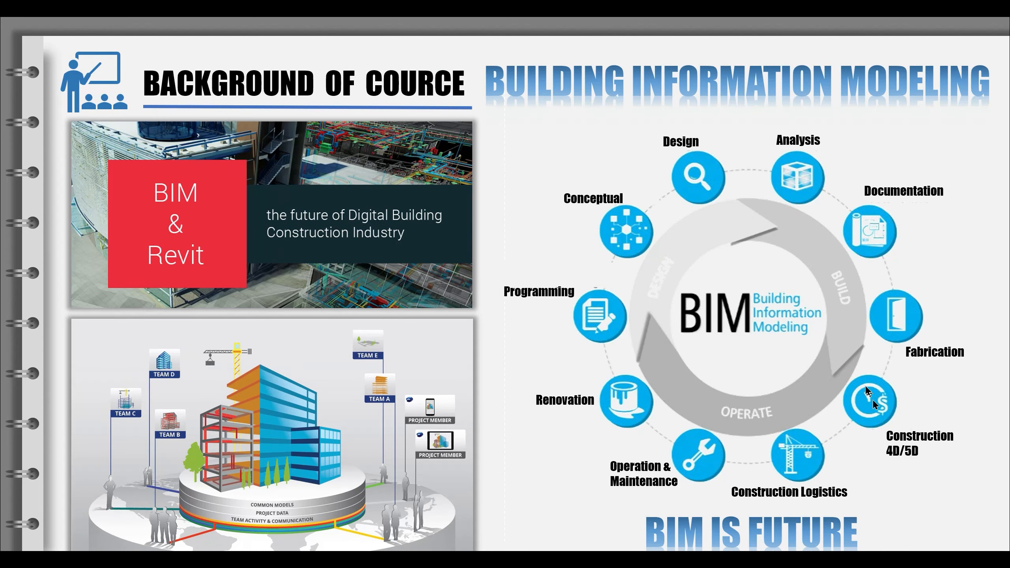
pyautogui.hotkey('alt', 'Tab')
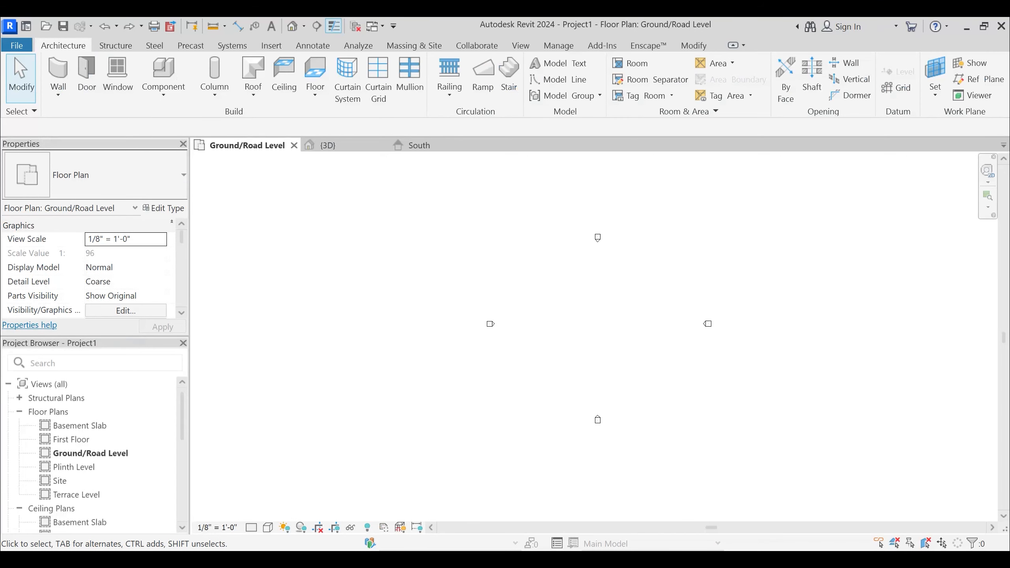
pyautogui.scroll(-2, 851, 434)
pyautogui.click(966, 27)
pyautogui.press('Escape')
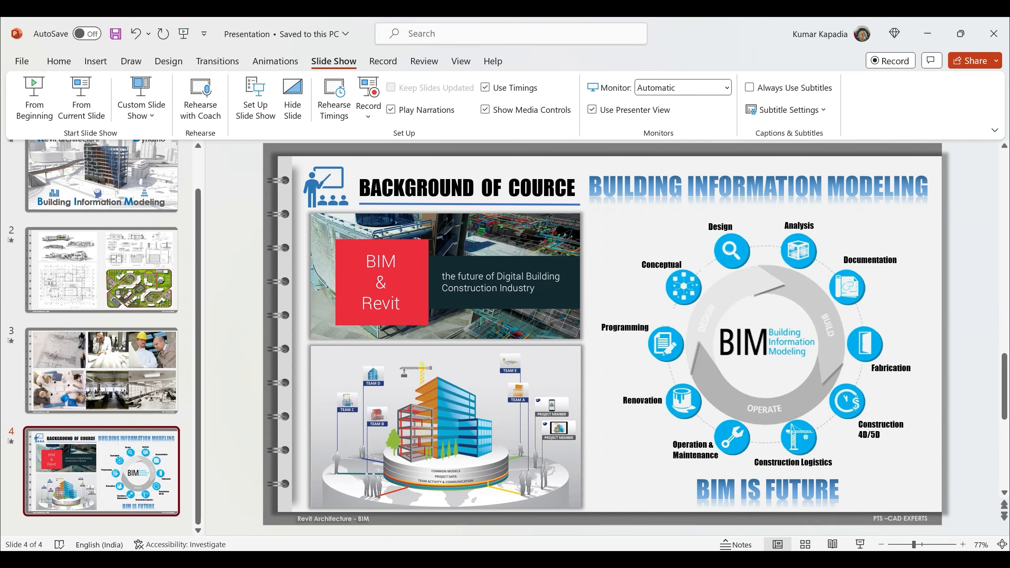
pyautogui.click(792, 560)
pyautogui.rightClick(849, 526)
pyautogui.click(869, 533)
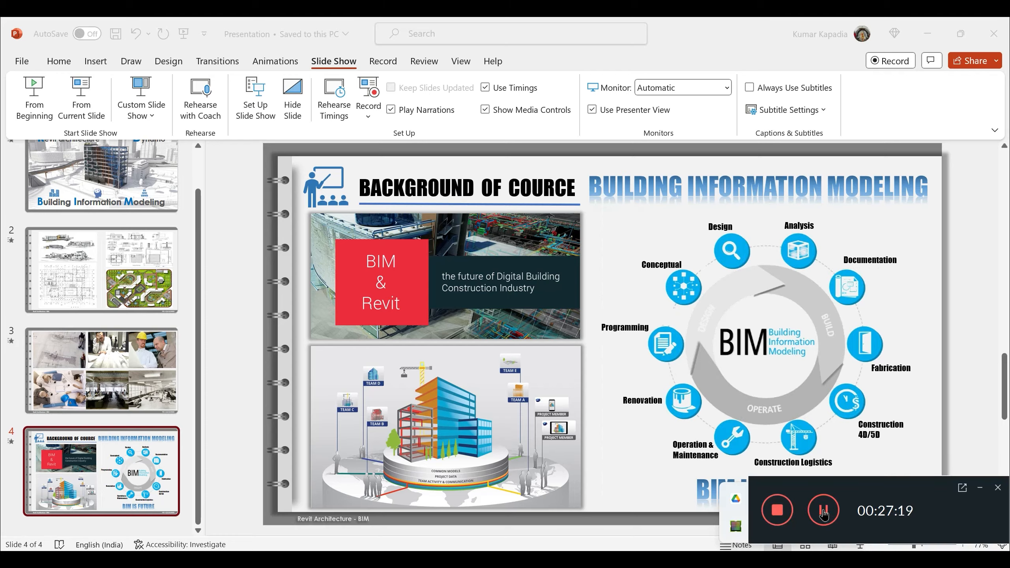
pyautogui.click(822, 512)
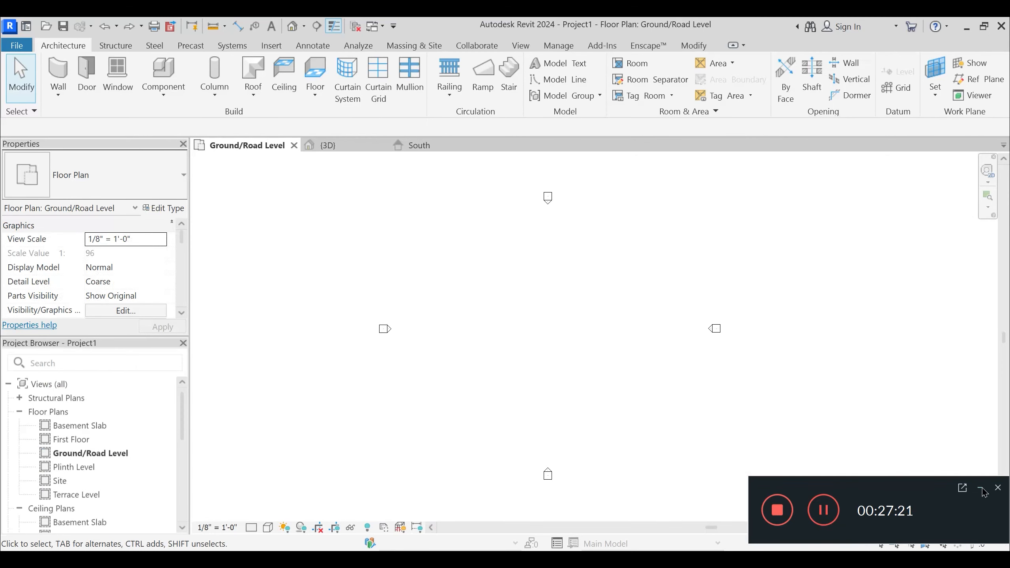
pyautogui.click(980, 490)
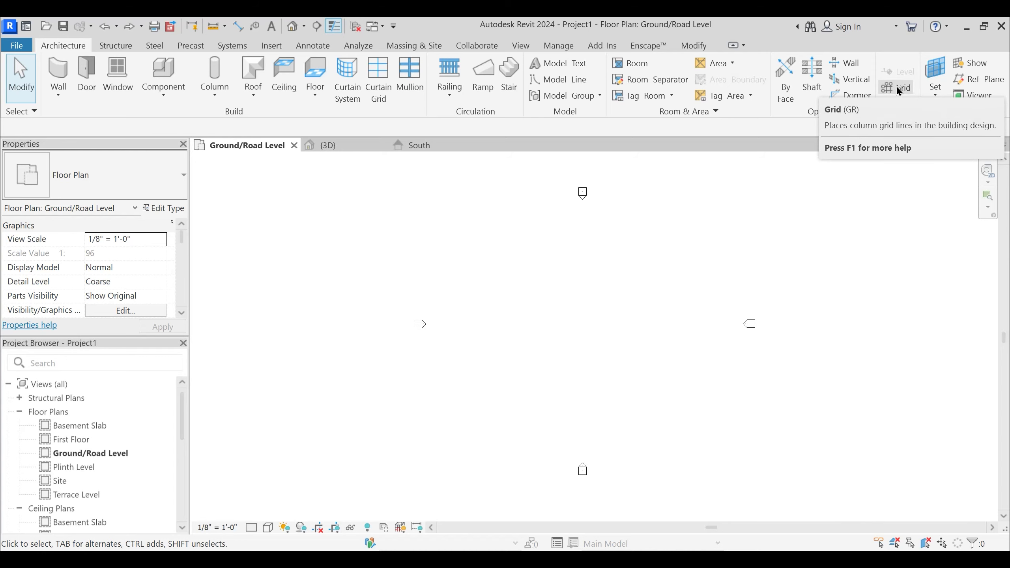
# - In Revit, draw a rectangle of Generic - 8" walls about 51'-0" by 28'-0" in the Ground/Road Level floor plan
pyautogui.click(59, 75)
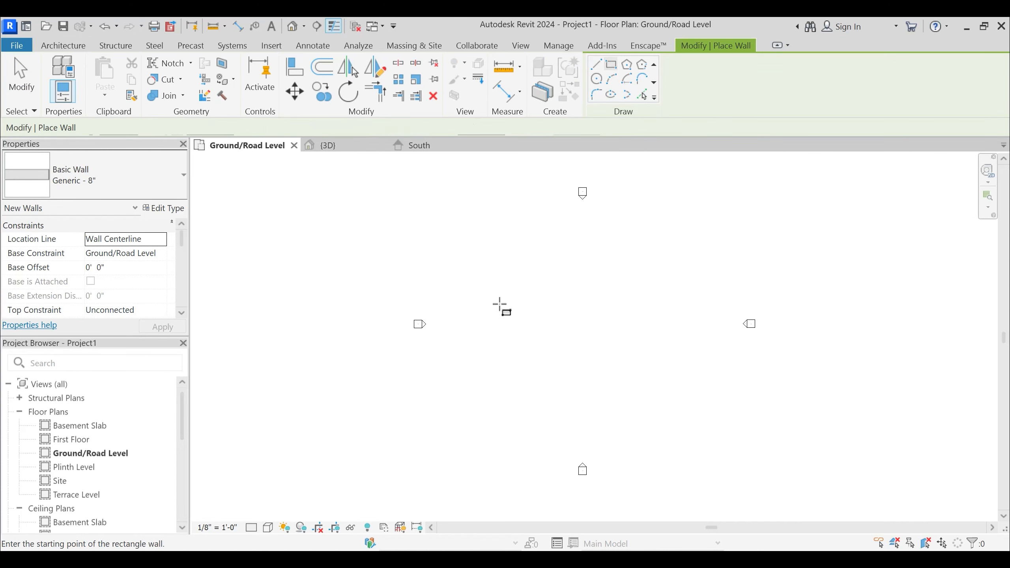
pyautogui.scroll(3, 501, 304)
pyautogui.scroll(-2, 505, 306)
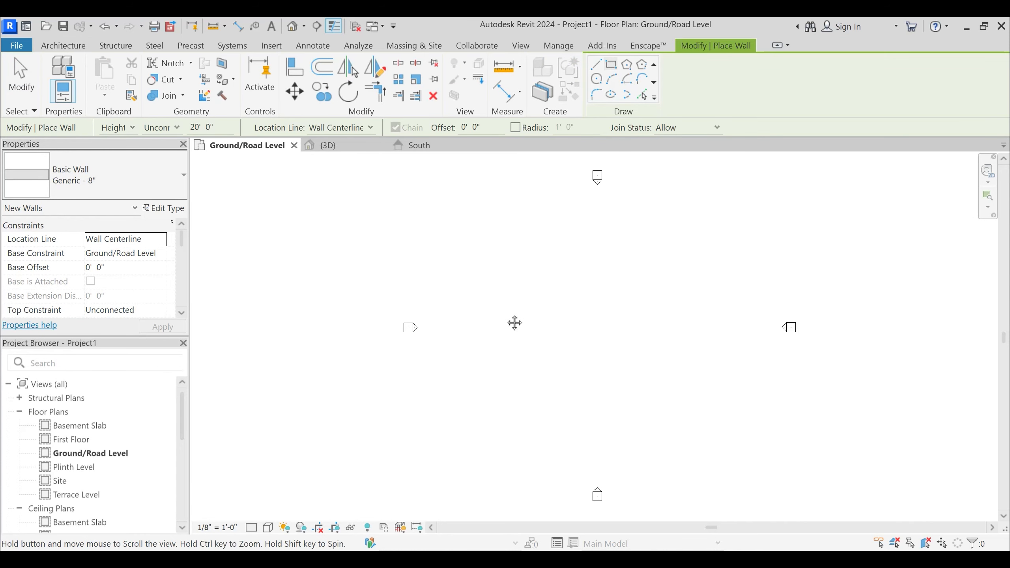
pyautogui.click(496, 276)
pyautogui.scroll(2, 541, 304)
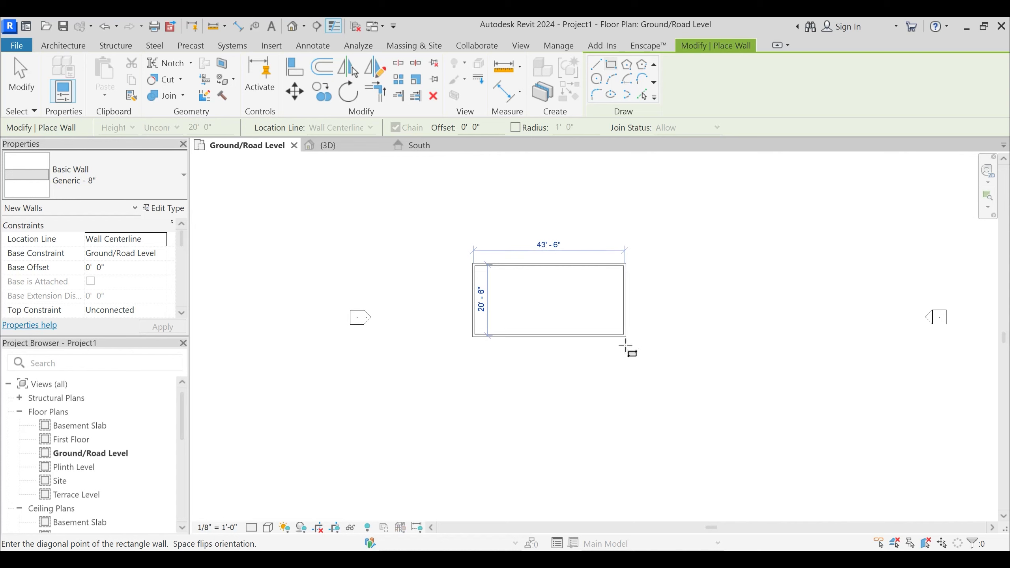
pyautogui.click(651, 361)
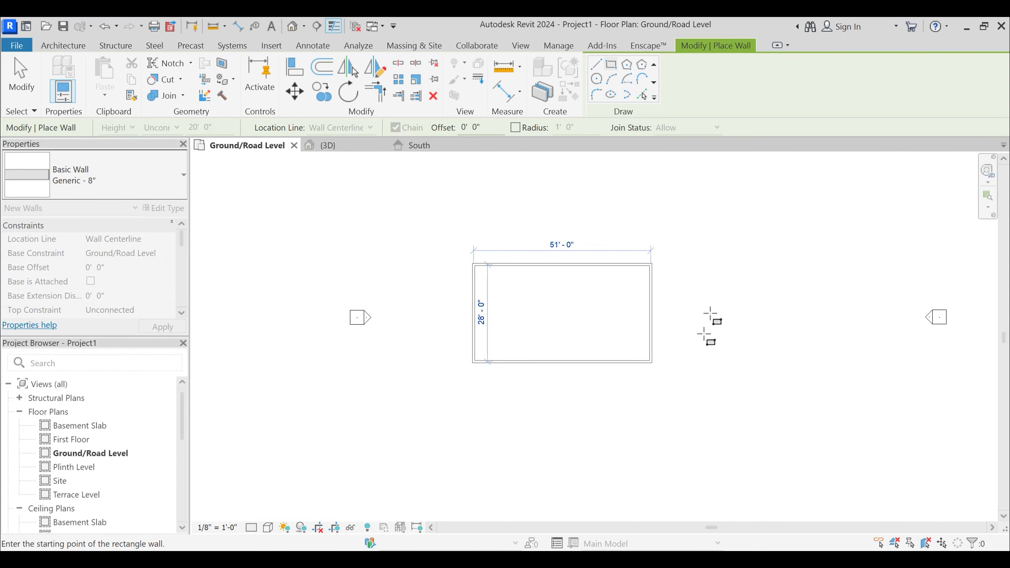
pyautogui.press('Escape')
pyautogui.press('Escape')
# - Draw two straight vertical partition walls across the rectangle's full depth, one near its west wall and one near its east wall
pyautogui.moveTo(561, 297); pyautogui.dragTo(600, 315, button='middle')
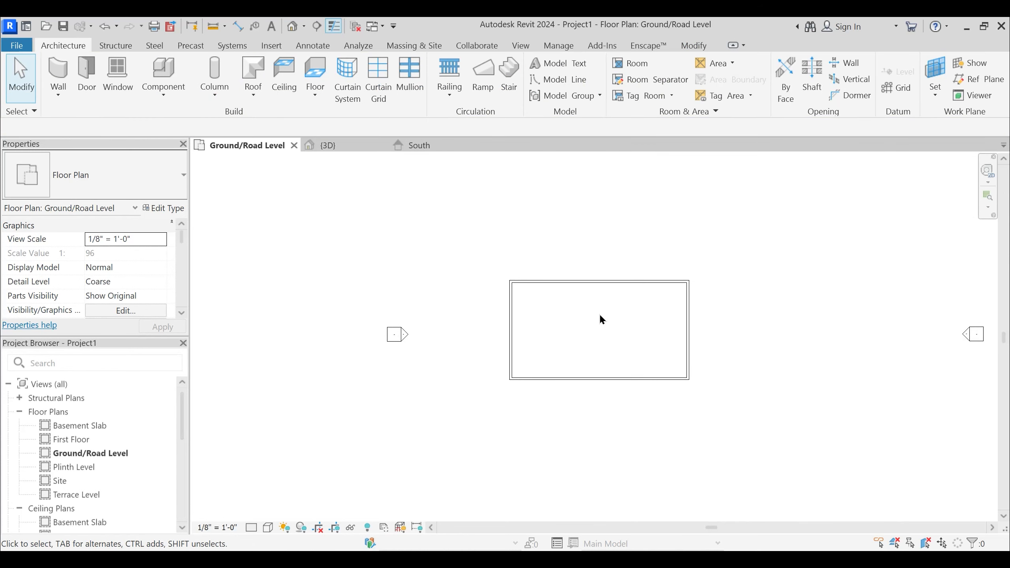
pyautogui.moveTo(544, 324); pyautogui.dragTo(544, 287, button='middle')
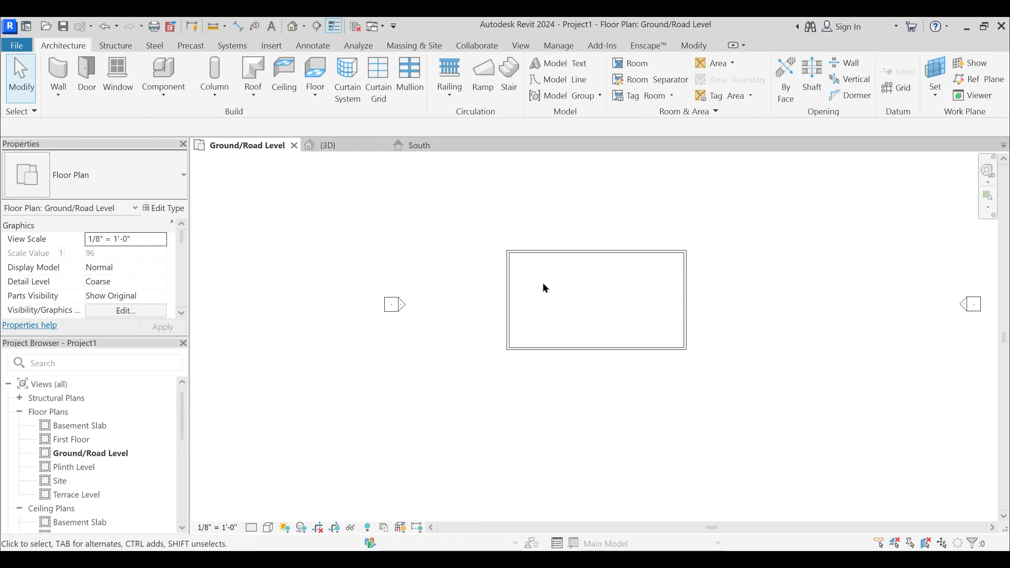
pyautogui.press('w')
pyautogui.press('a')
pyautogui.click(531, 251)
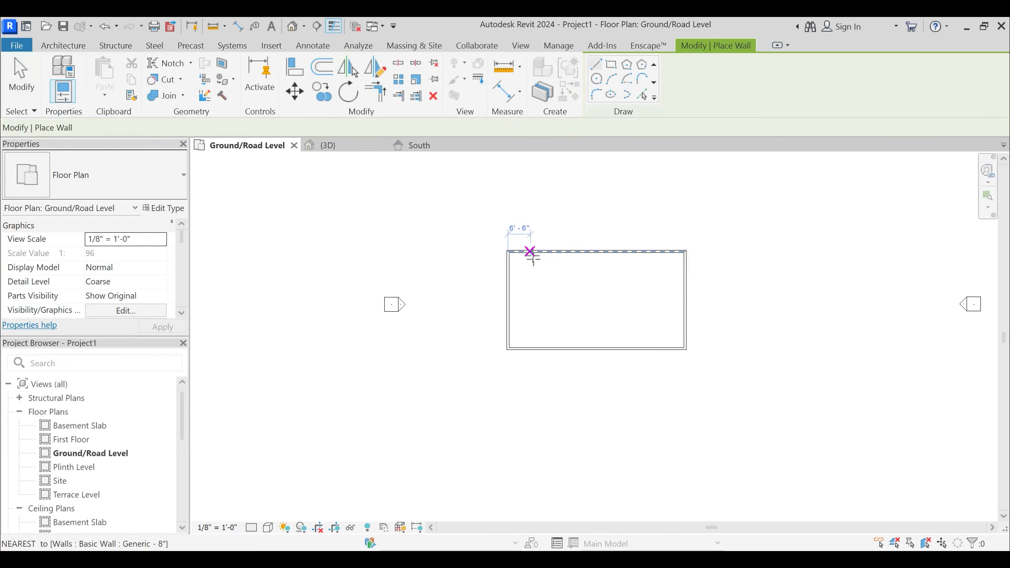
pyautogui.click(530, 348)
pyautogui.press('Escape')
pyautogui.click(560, 251)
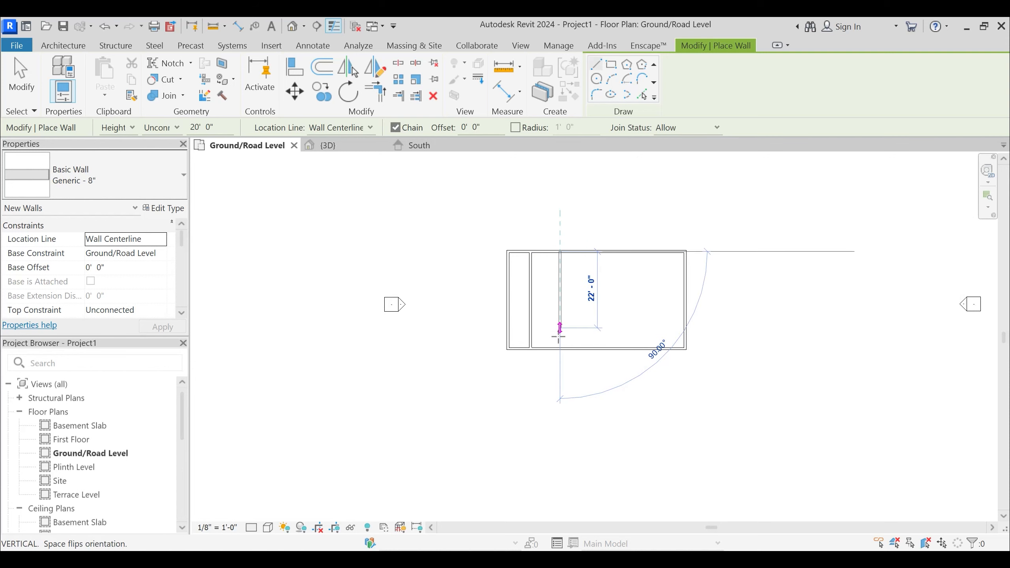
pyautogui.press('Escape')
pyautogui.click(660, 251)
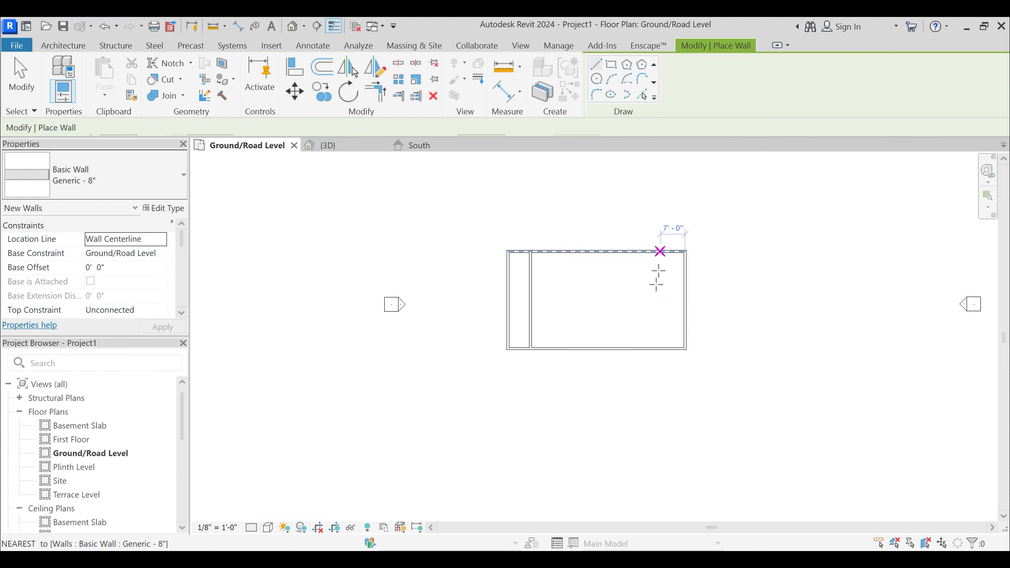
pyautogui.click(661, 347)
pyautogui.press('Escape')
# - Draw a V-shaped two-segment wall beside the western partition, from the north wall to the south wall, its first segment about 14'-0" long at 55°
pyautogui.click(553, 251)
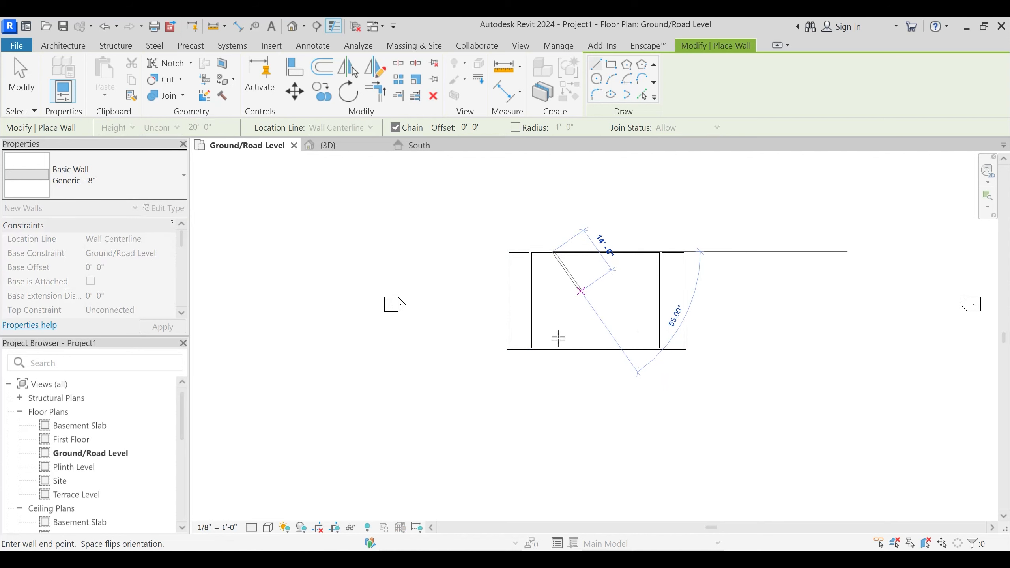
pyautogui.click(580, 291)
pyautogui.click(555, 348)
pyautogui.press('Escape')
pyautogui.press('Escape')
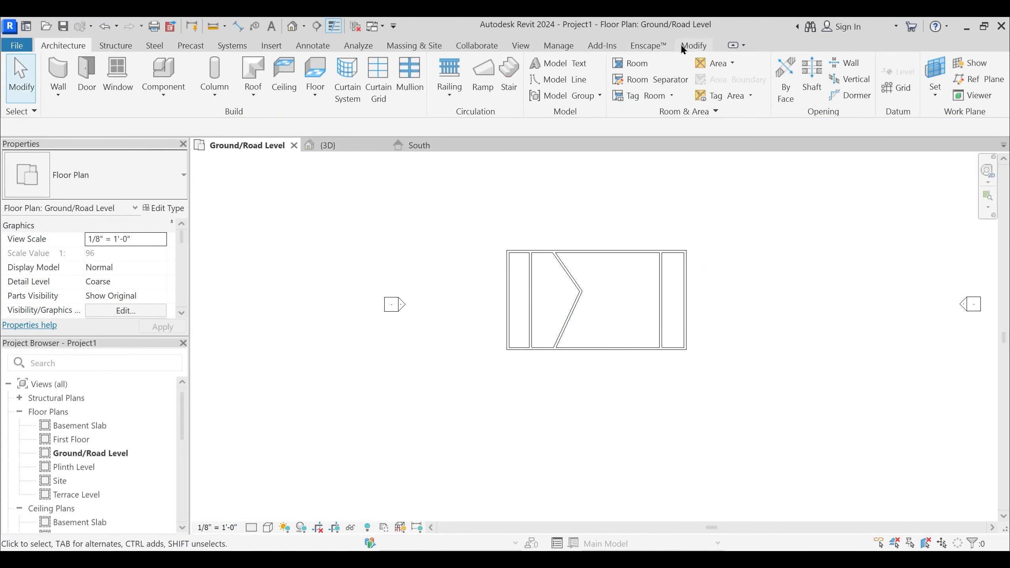
# - Draw an arc wall from the south wall to the north wall beside the eastern partition, bulging toward the building's centre
pyautogui.press('w')
pyautogui.press('a')
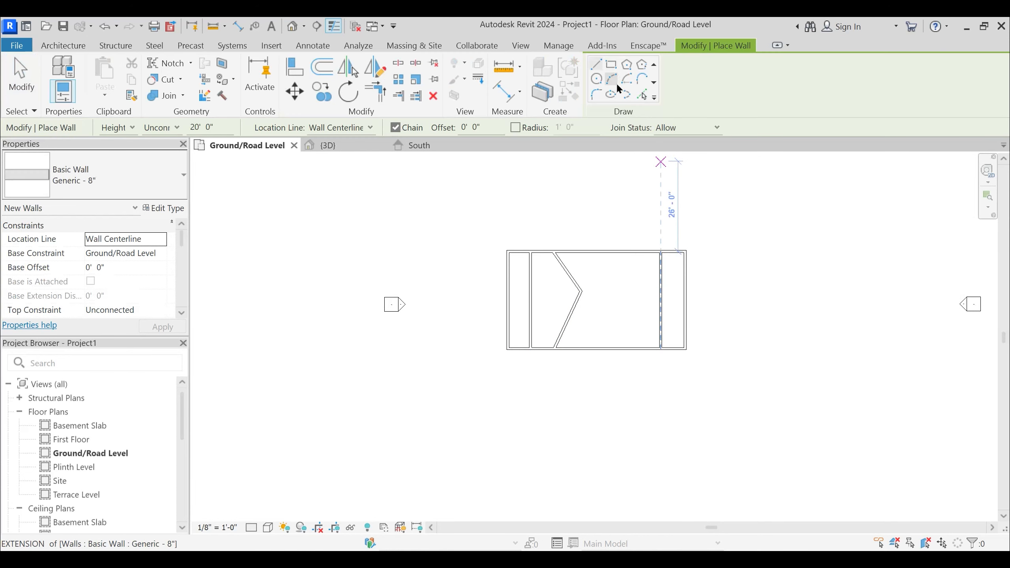
pyautogui.click(619, 348)
pyautogui.click(620, 252)
pyautogui.click(609, 296)
pyautogui.press('Escape')
pyautogui.press('Escape')
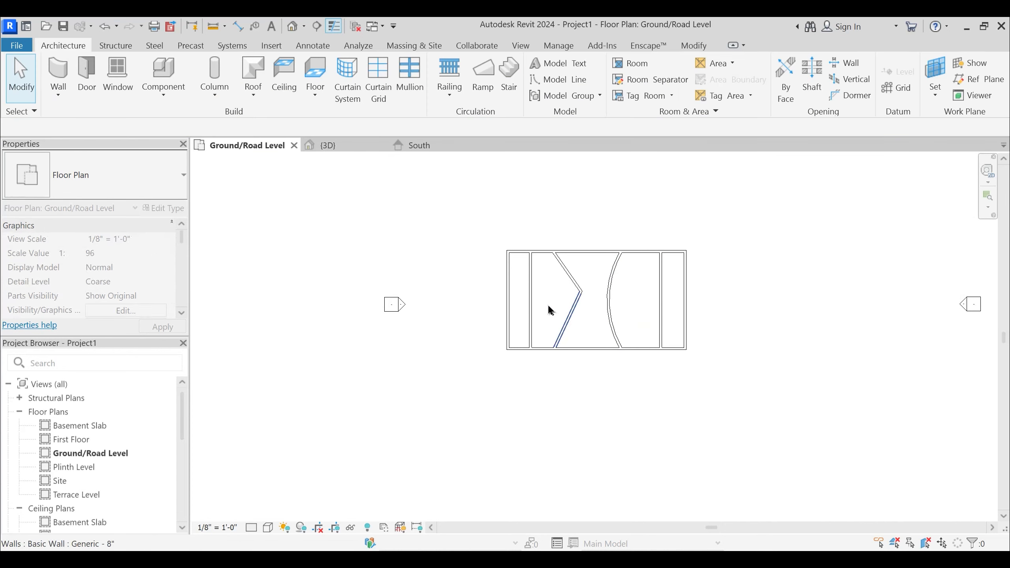
# - Draw two horizontal walls about 51'-0" long across the full width of the building, from the west wall to the east wall
pyautogui.press('w')
pyautogui.press('a')
pyautogui.click(508, 275)
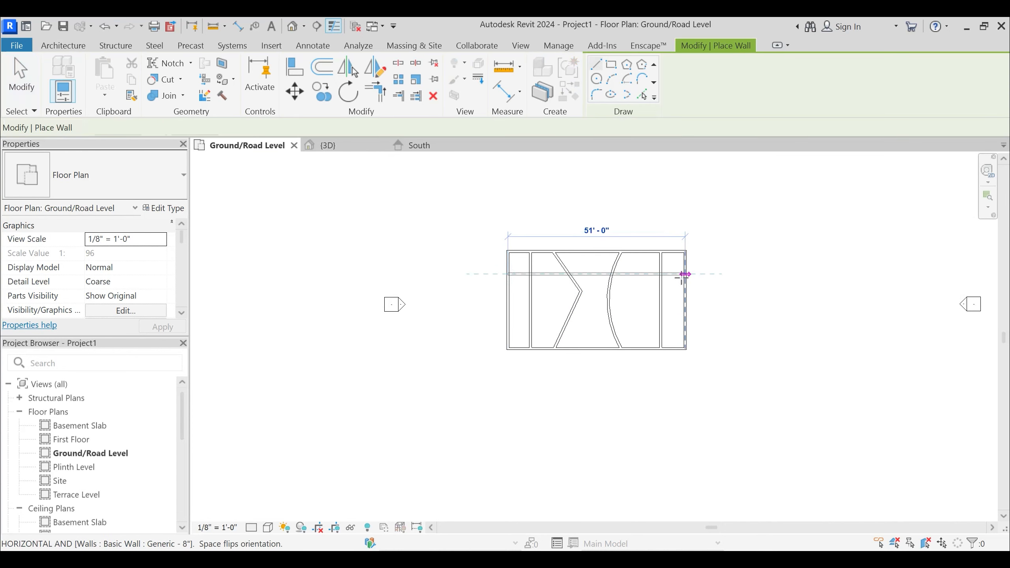
pyautogui.click(684, 274)
pyautogui.click(508, 312)
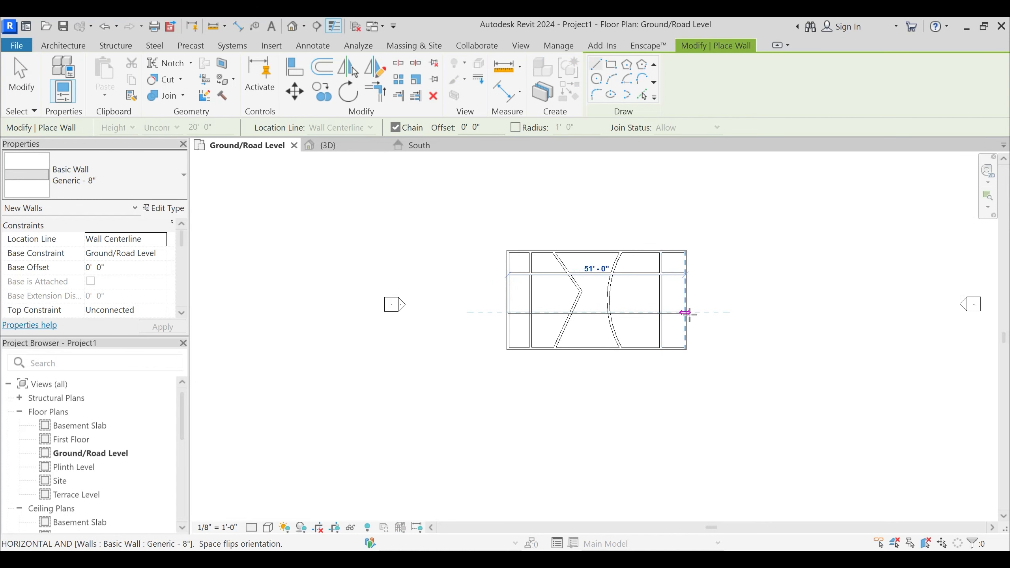
pyautogui.click(684, 312)
pyautogui.press('Escape')
pyautogui.press('Escape')
# - Place a vertical grid line with the 1/4" Bubble type along the western partition wall, extending beyond the building at both ends
pyautogui.scroll(2, 546, 263)
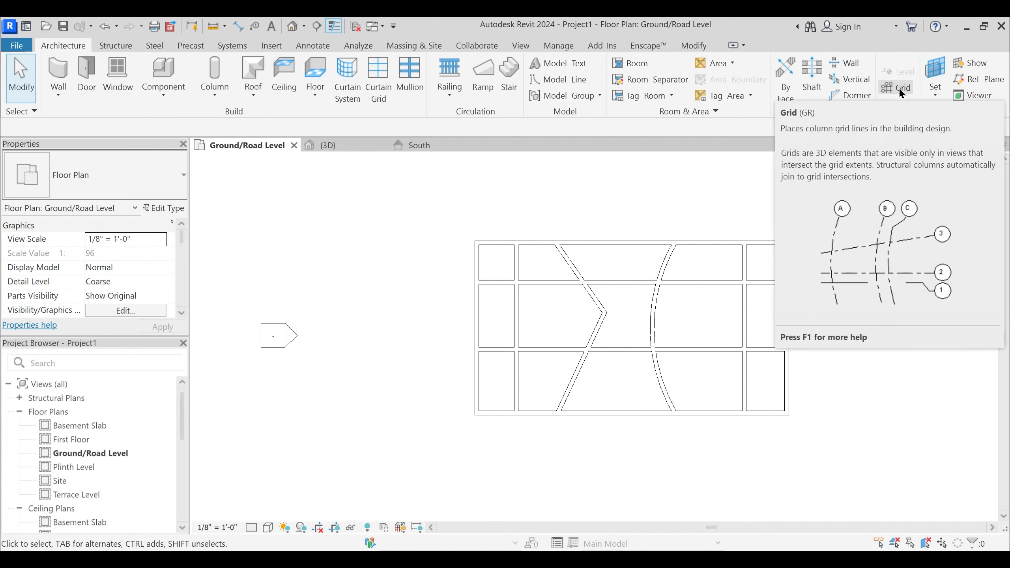
pyautogui.moveTo(520, 209); pyautogui.dragTo(526, 251, button='middle')
pyautogui.scroll(1, 527, 252)
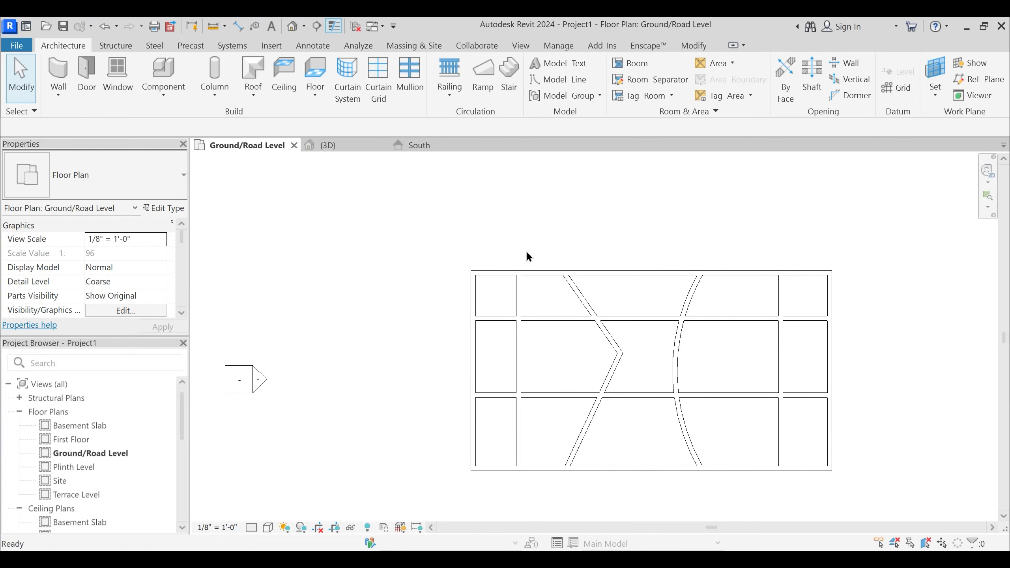
pyautogui.press('g')
pyautogui.press('r')
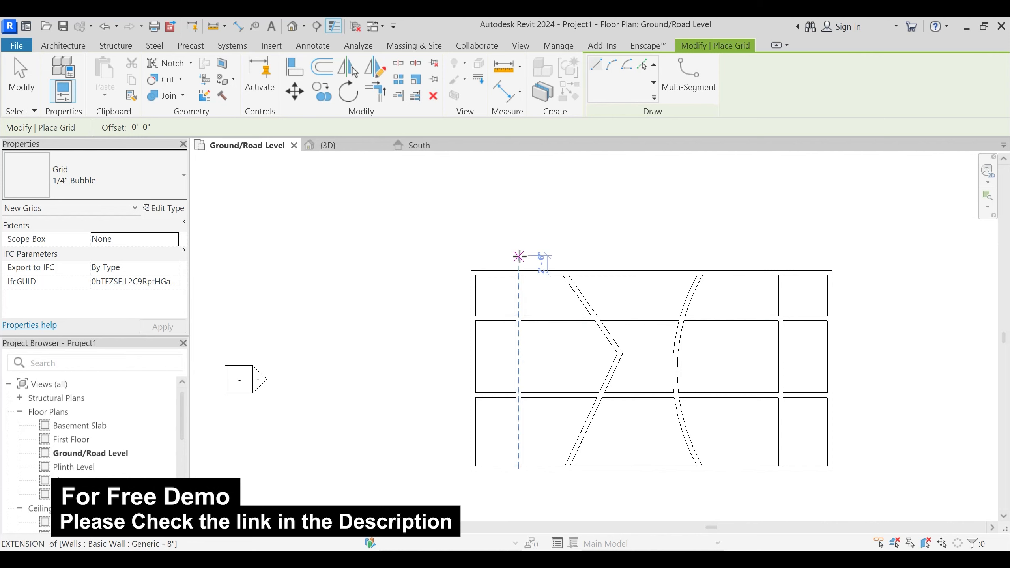
pyautogui.click(518, 196)
pyautogui.moveTo(518, 385); pyautogui.dragTo(523, 321, button='middle')
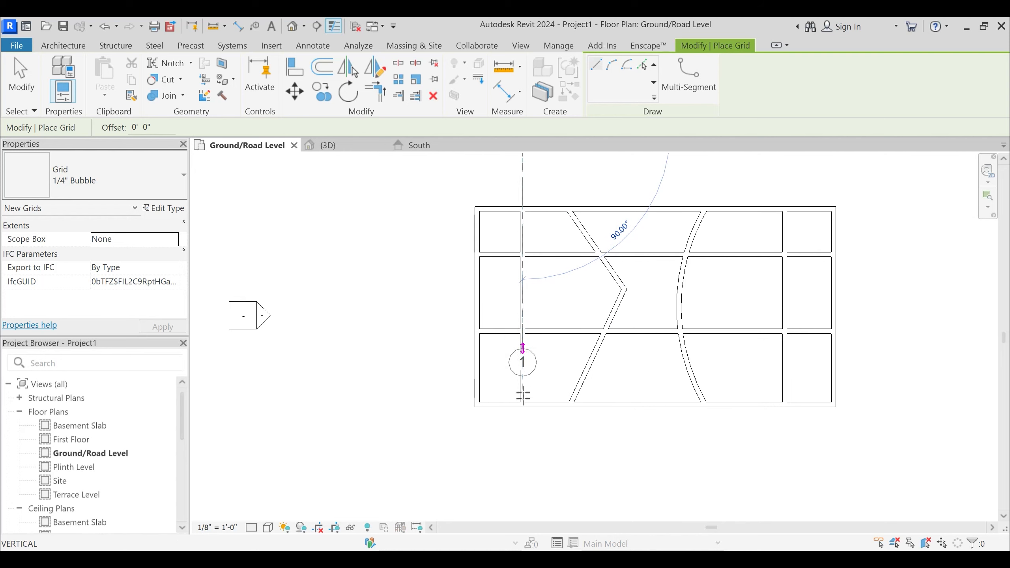
pyautogui.click(522, 458)
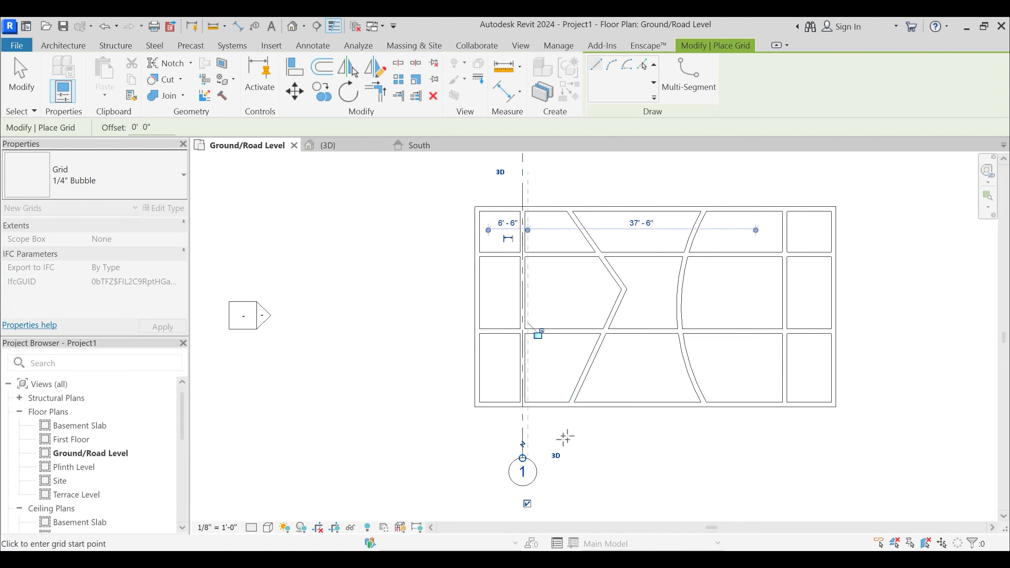
# - Place a second vertical grid line along the eastern partition wall, with its ends near those of the first grid
pyautogui.scroll(-1, 565, 437)
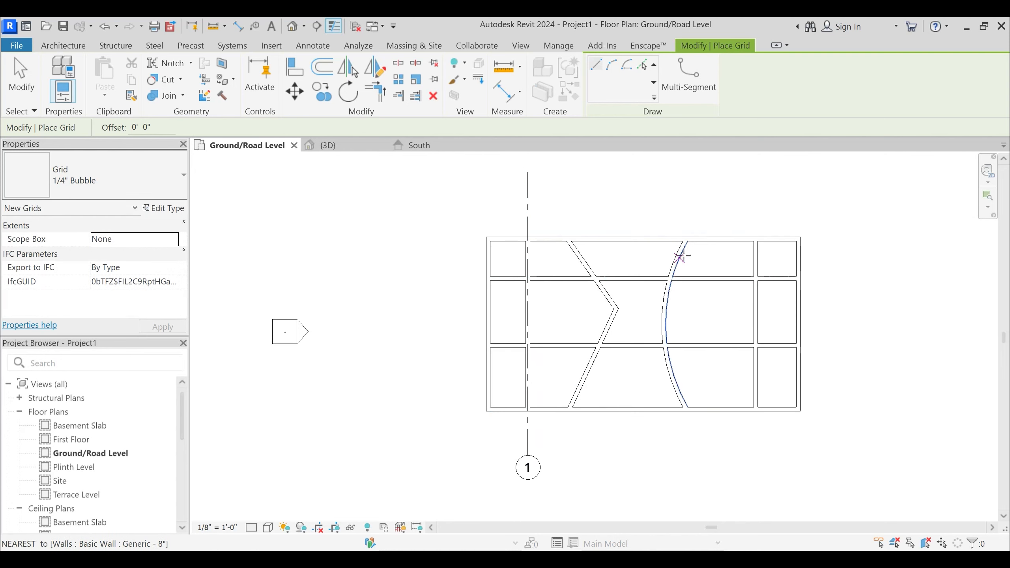
pyautogui.click(756, 172)
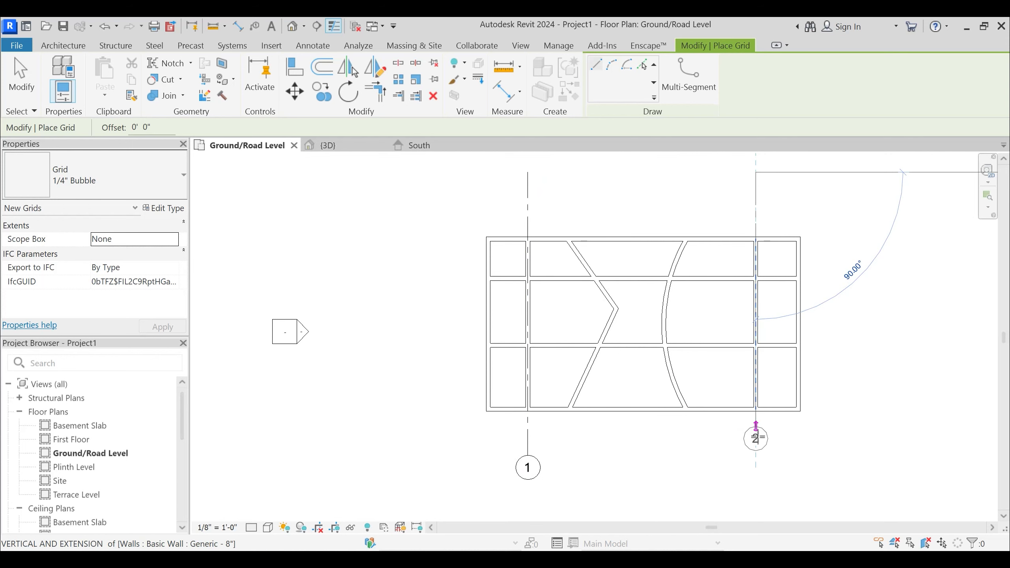
pyautogui.click(755, 454)
pyautogui.press('Escape')
pyautogui.press('Escape')
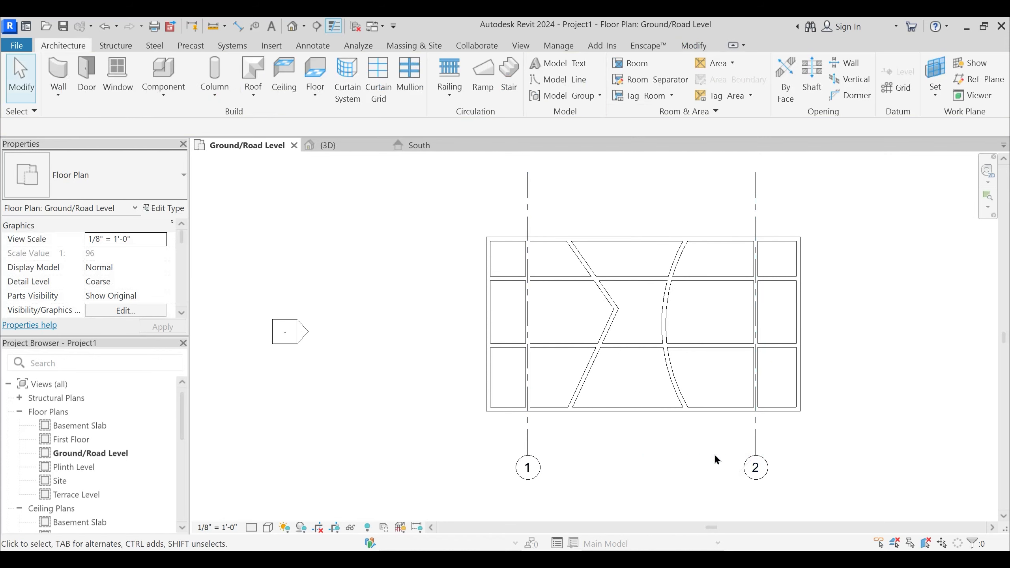
# - Examine the two grid lines in the floor plan, comparing their bubbled south ends with their plain north ends
pyautogui.moveTo(689, 446); pyautogui.dragTo(608, 435, button='middle')
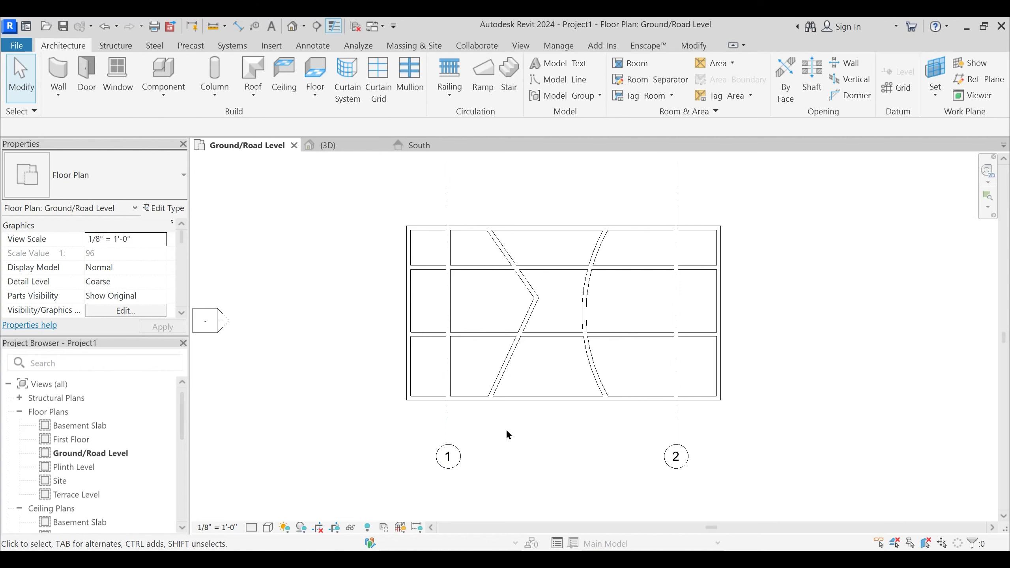
pyautogui.scroll(-1, 548, 426)
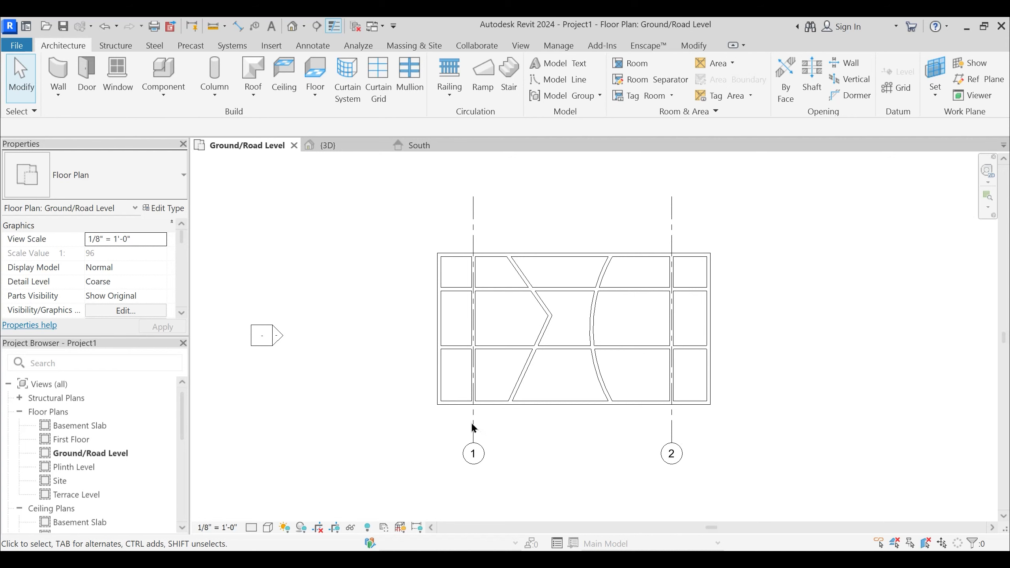
pyautogui.click(473, 427)
pyautogui.click(671, 429)
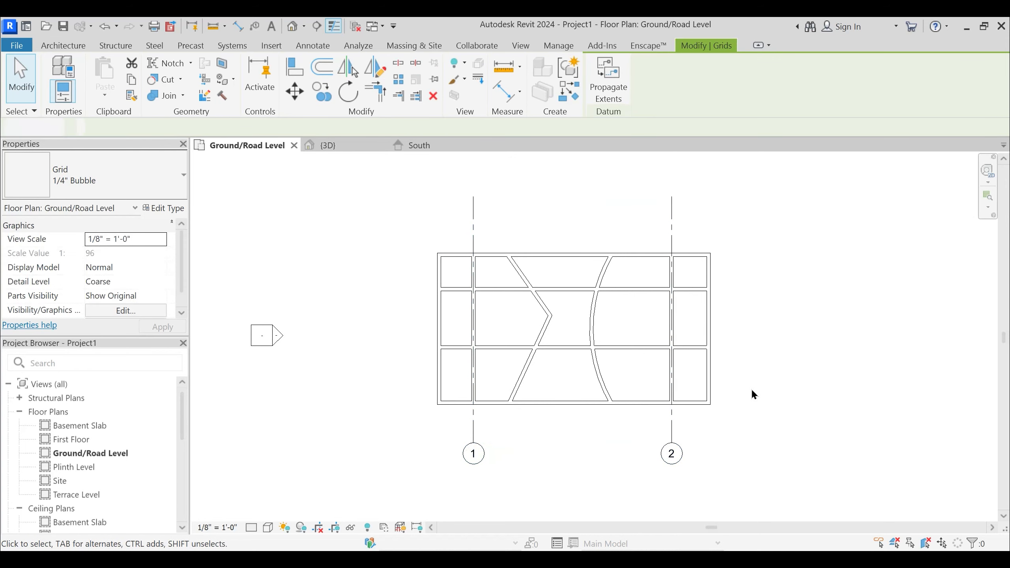
pyautogui.click(751, 391)
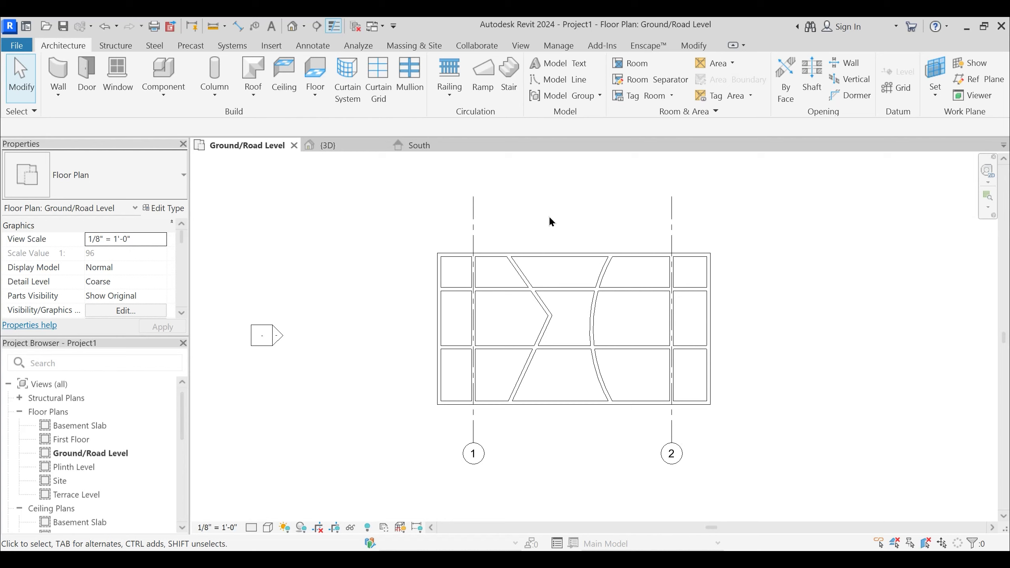
pyautogui.moveTo(555, 218)
pyautogui.mouseDown(button='middle')
pyautogui.moveTo(557, 231)
pyautogui.moveTo(545, 221)
pyautogui.mouseUp(button='middle')
pyautogui.scroll(1, 541, 225)
pyautogui.scroll(-1, 541, 219)
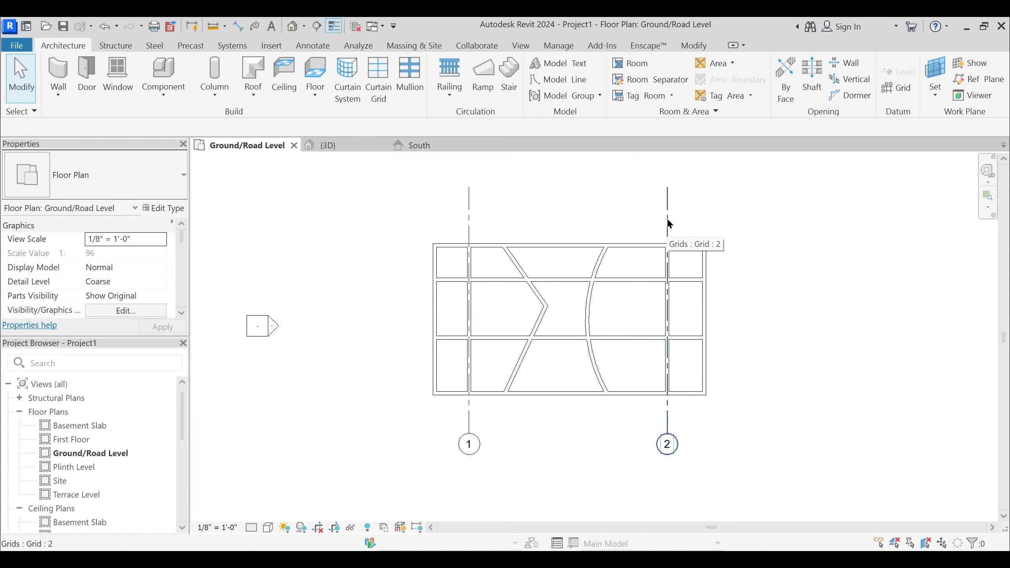
pyautogui.moveTo(572, 217); pyautogui.dragTo(566, 232, button='middle')
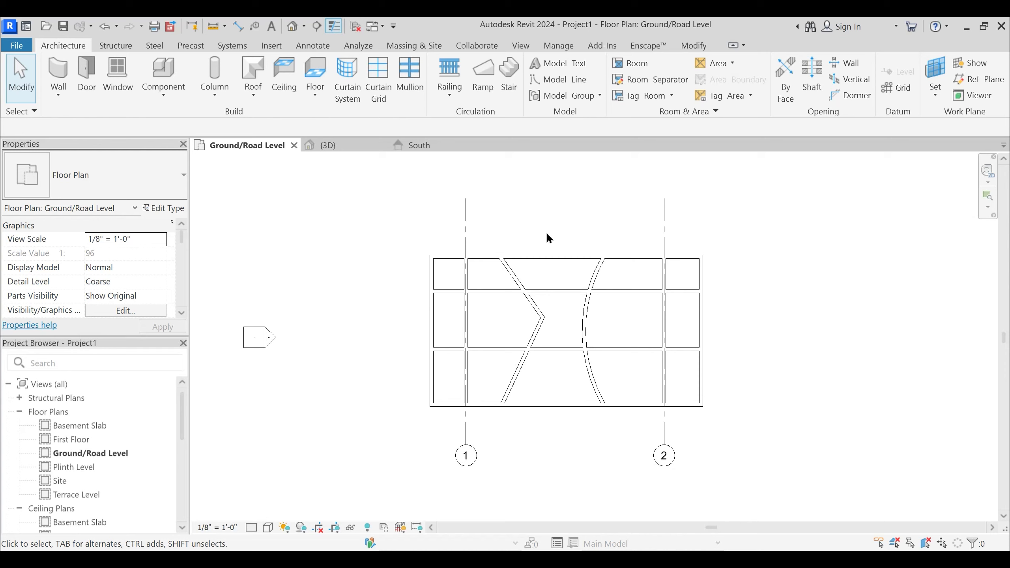
pyautogui.moveTo(533, 233); pyautogui.dragTo(553, 232, button='middle')
pyautogui.moveTo(551, 230)
pyautogui.mouseDown(button='middle')
pyautogui.moveTo(534, 221)
pyautogui.moveTo(541, 233)
pyautogui.mouseUp(button='middle')
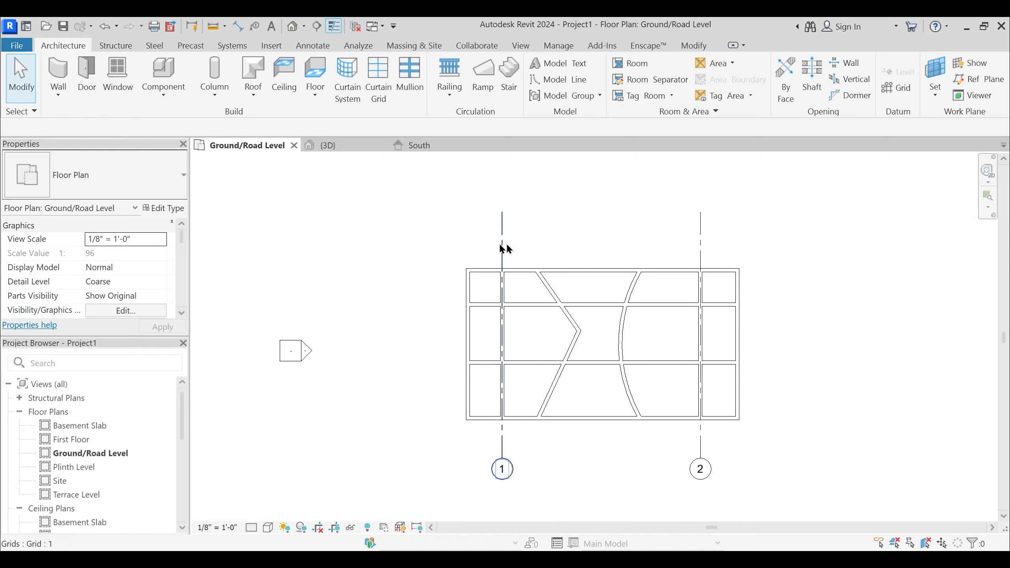
# - Inspect the first grid line in plan and South elevation, and the Basement Slab level's type properties for comparison
pyautogui.click(404, 144)
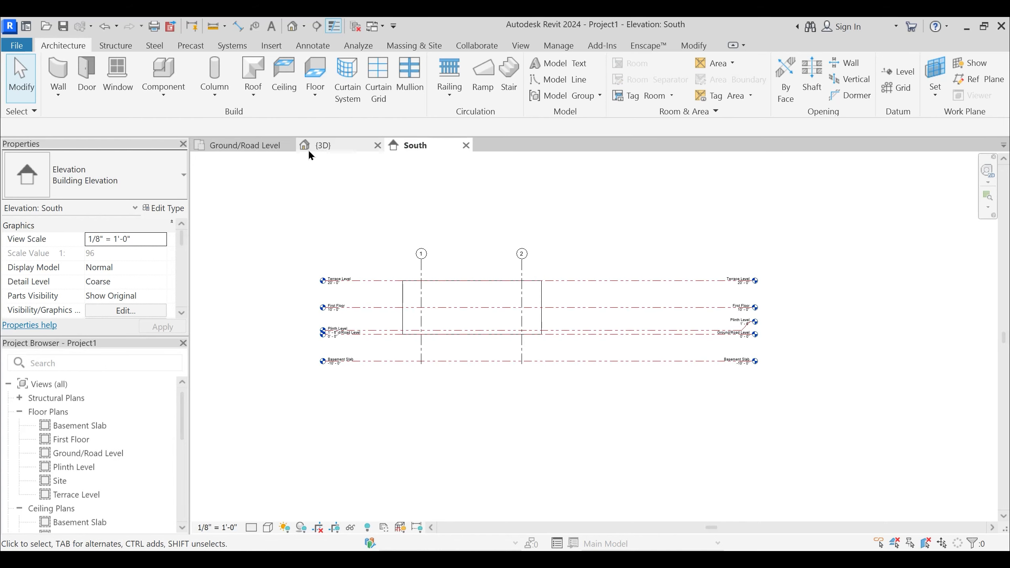
pyautogui.click(261, 146)
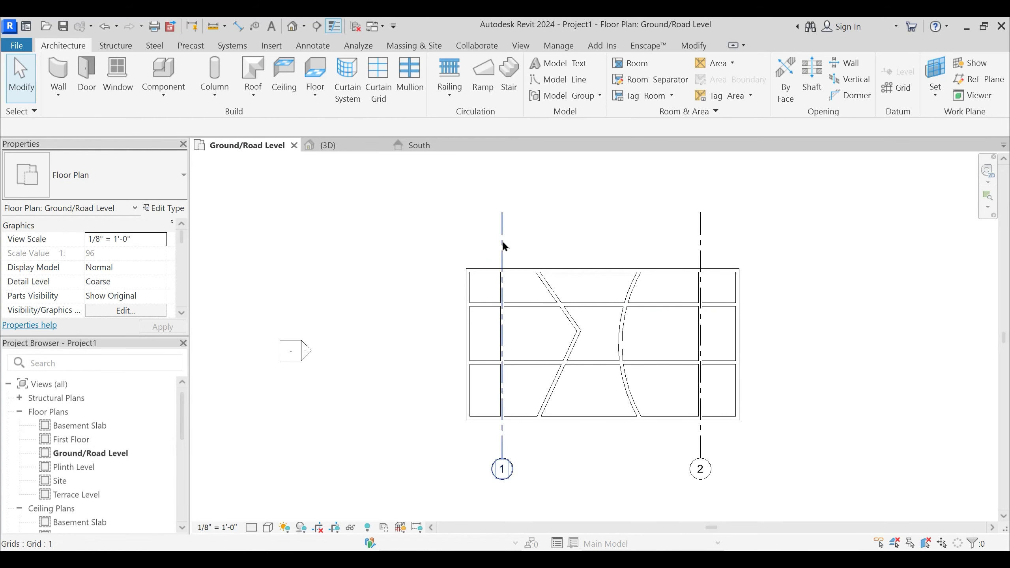
pyautogui.click(503, 241)
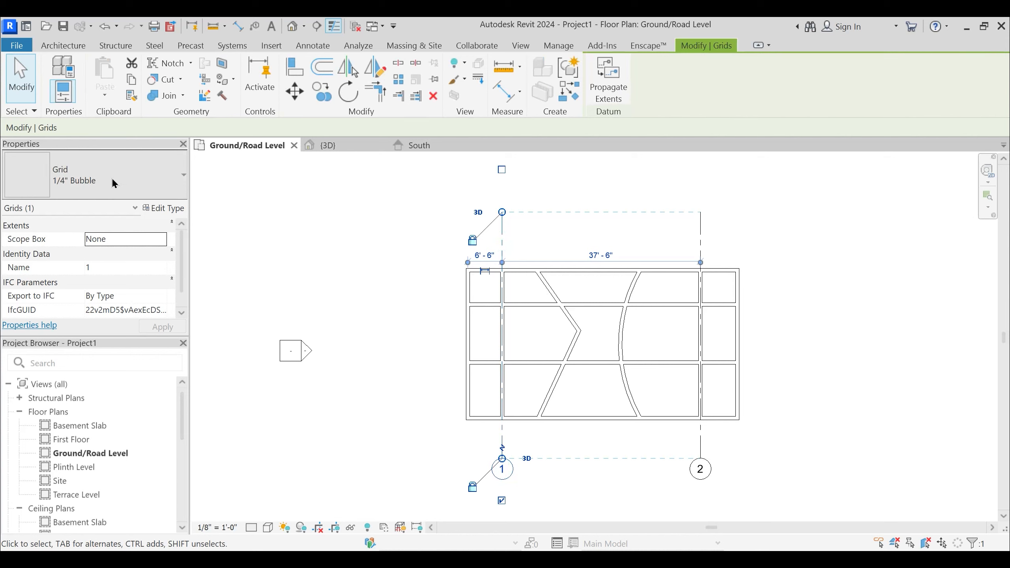
pyautogui.click(434, 144)
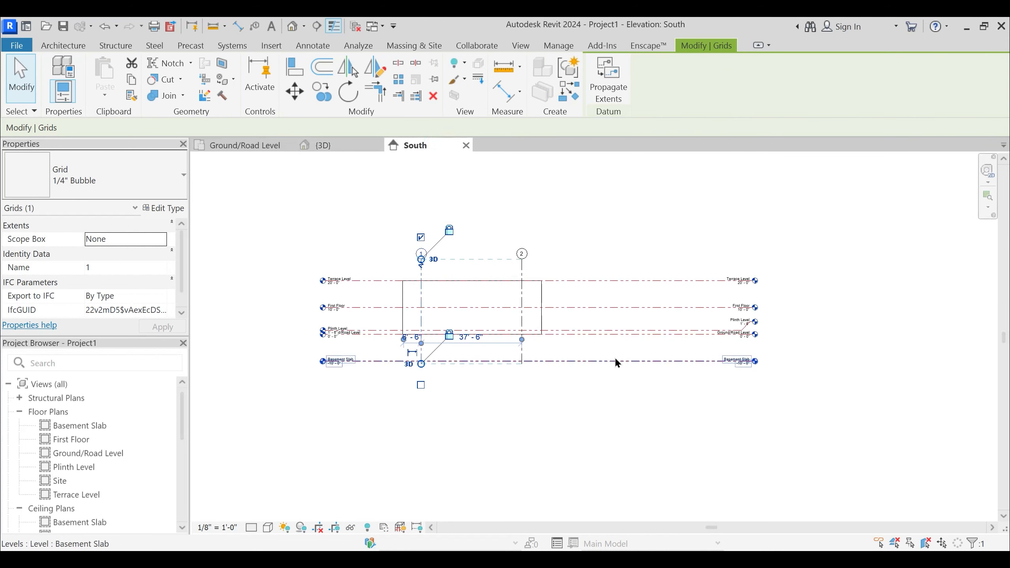
pyautogui.click(680, 361)
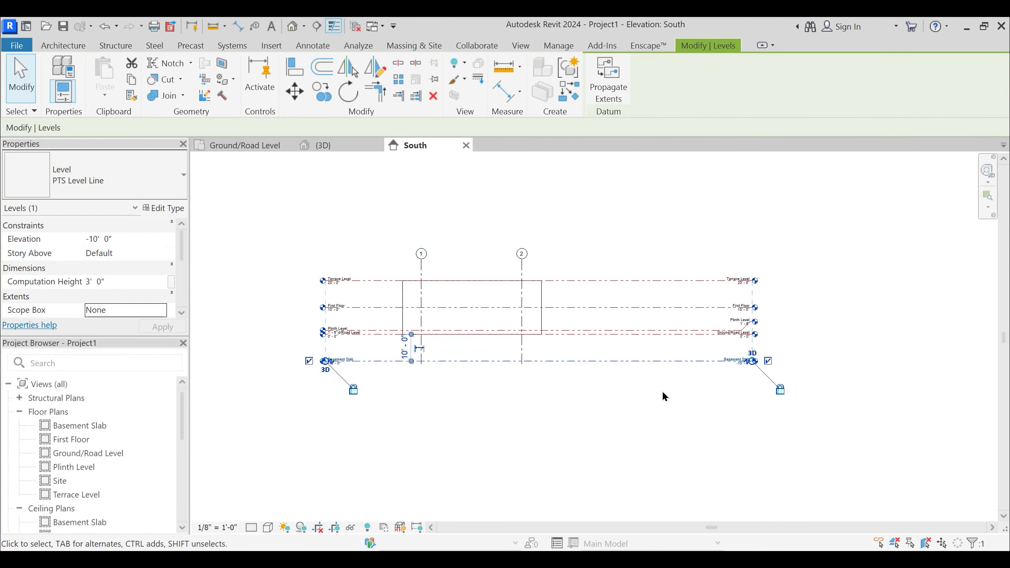
pyautogui.click(68, 176)
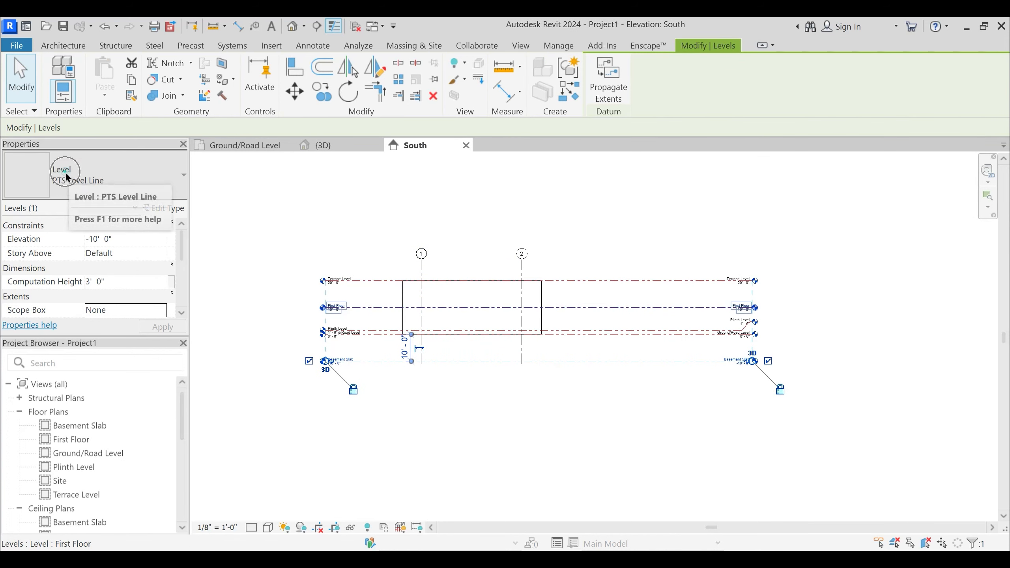
pyautogui.click(175, 208)
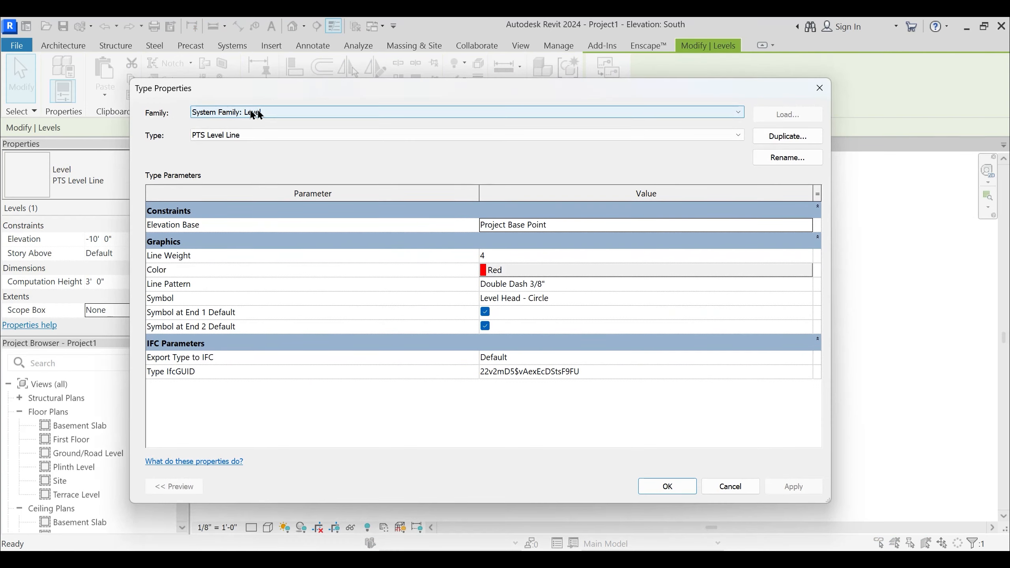
pyautogui.press('Escape')
# - Examine the type properties of the western vertical grid line in the Ground/Road Level plan and the available grid types
pyautogui.click(237, 144)
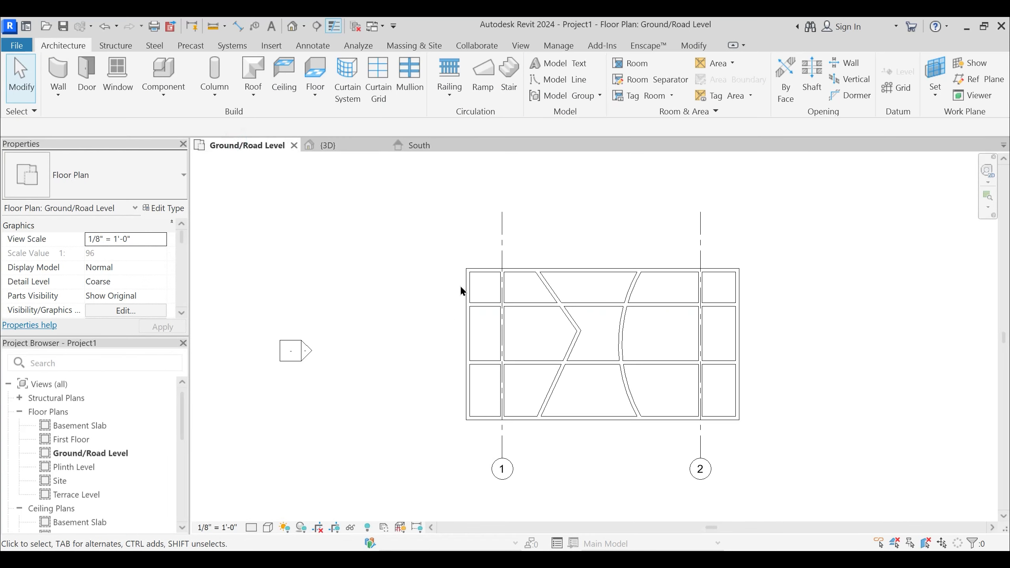
pyautogui.click(503, 247)
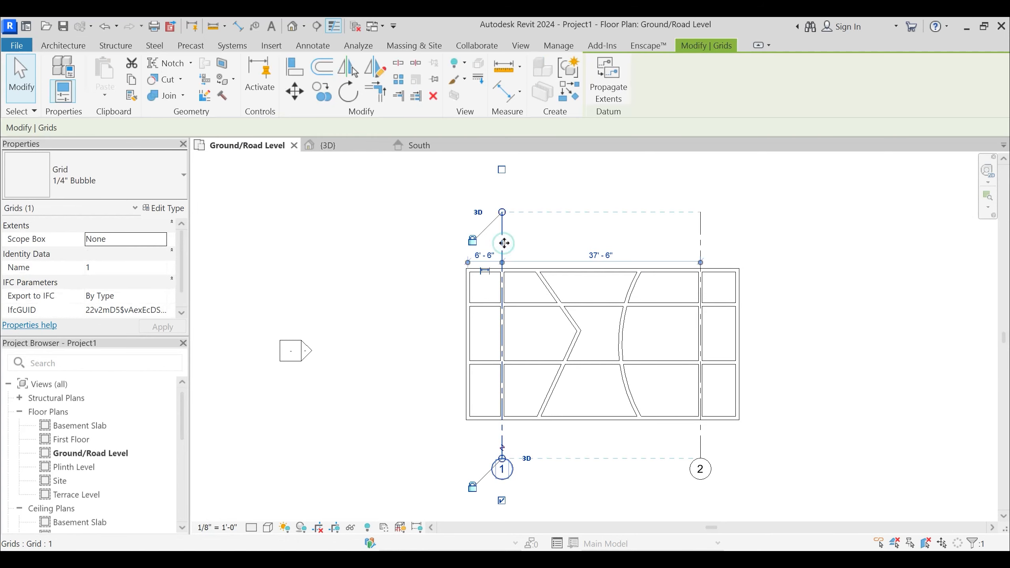
pyautogui.click(167, 207)
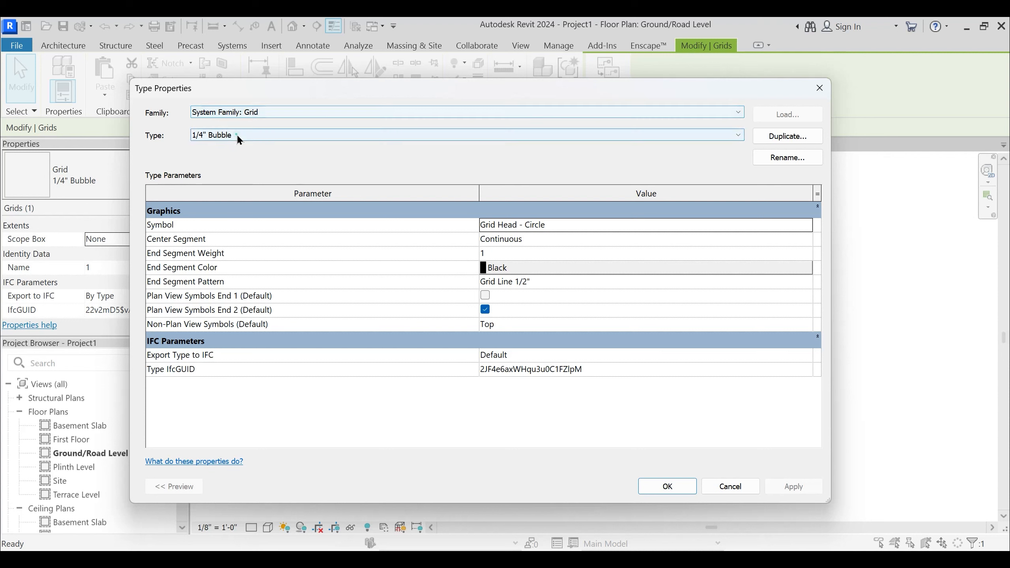
pyautogui.click(238, 137)
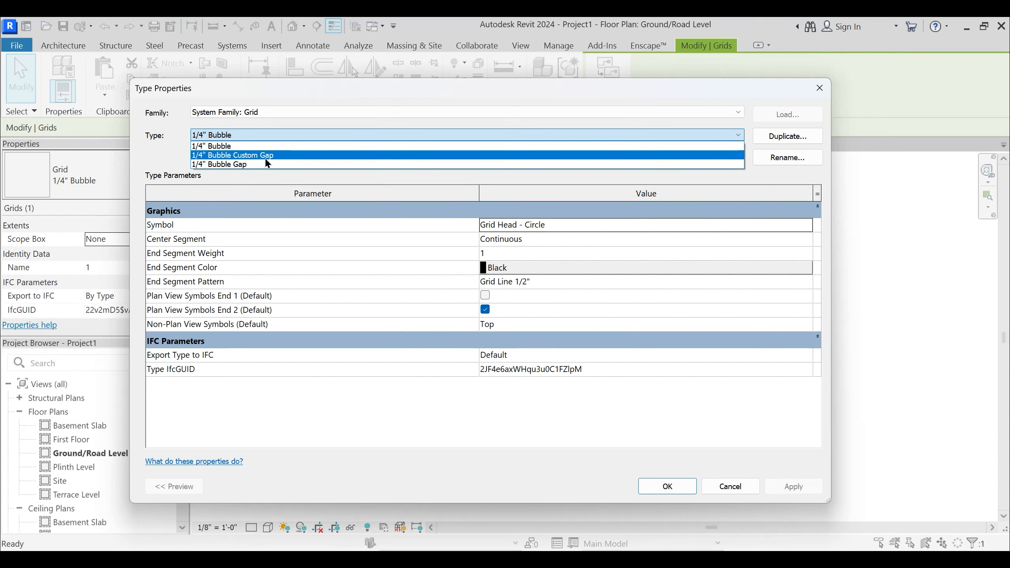
pyautogui.press('Escape')
pyautogui.press('Escape')
pyautogui.press('Escape')
# - Place a short horizontal 1/4" Bubble grid line in line with the northern partition, running west from the west wall
pyautogui.moveTo(531, 259); pyautogui.dragTo(532, 271, button='middle')
pyautogui.scroll(2, 532, 278)
pyautogui.scroll(-1, 561, 294)
pyautogui.moveTo(469, 368); pyautogui.dragTo(473, 352, button='middle')
pyautogui.press('g')
pyautogui.press('r')
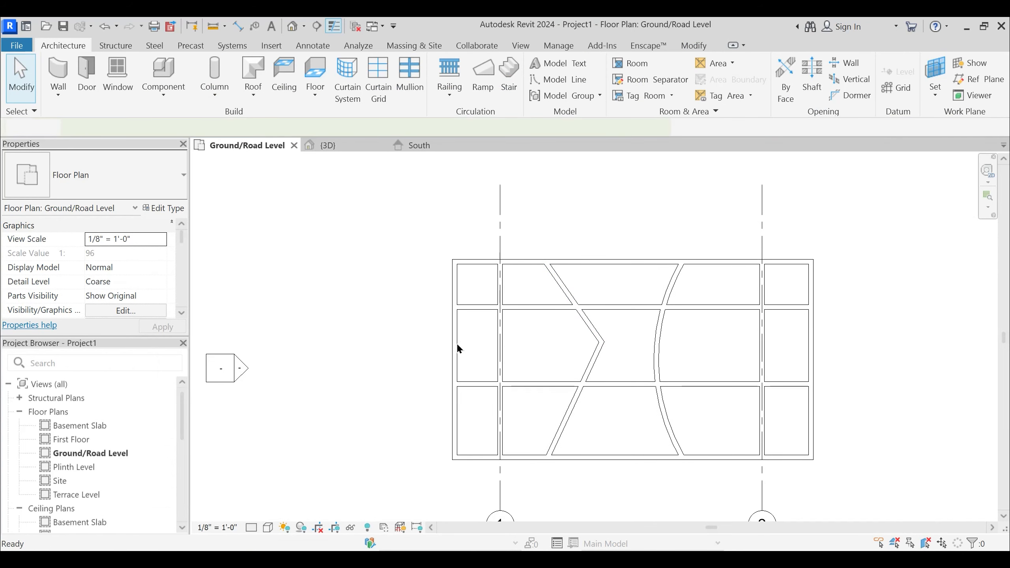
pyautogui.click(453, 307)
pyautogui.click(330, 306)
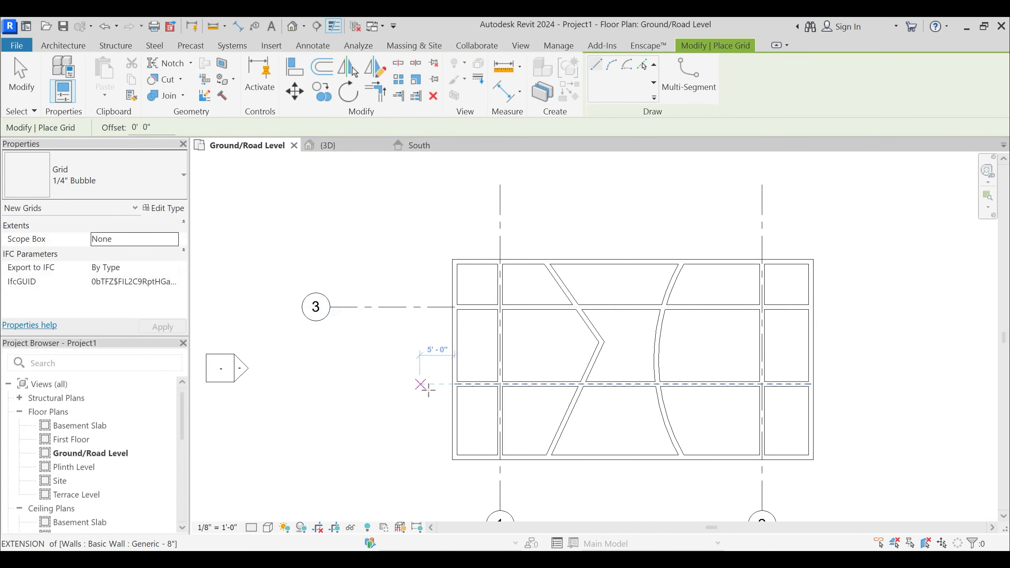
# - Place a second short horizontal grid line on the southern partition's centerline, ending with its bubble aligned below the first one
pyautogui.scroll(2, 462, 384)
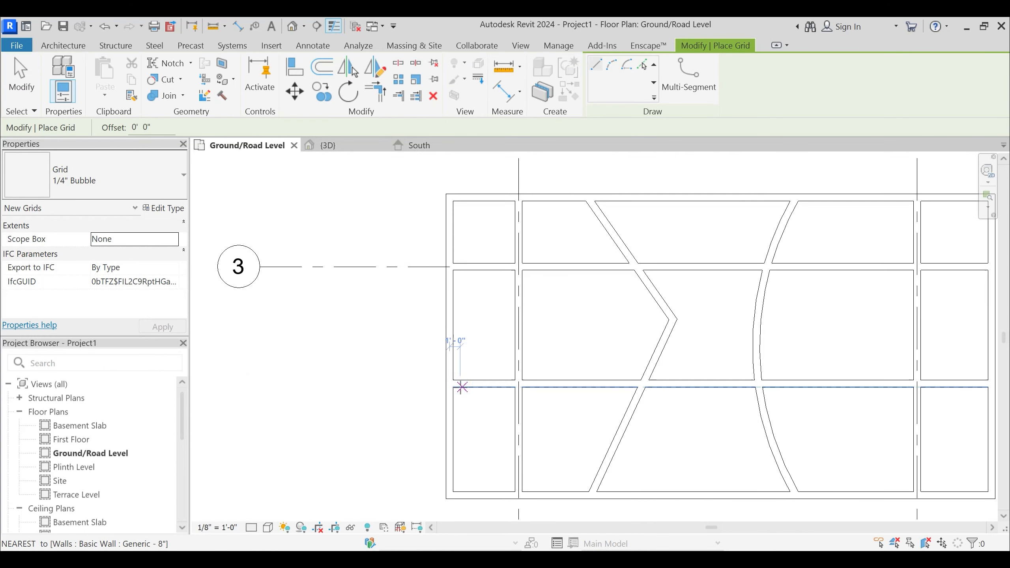
pyautogui.scroll(2, 458, 384)
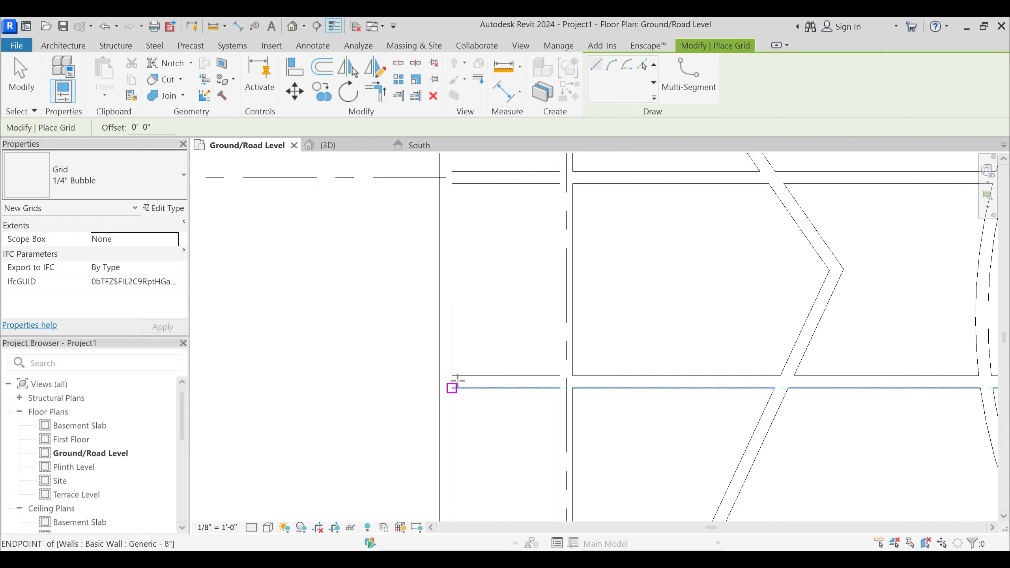
pyautogui.scroll(2, 457, 381)
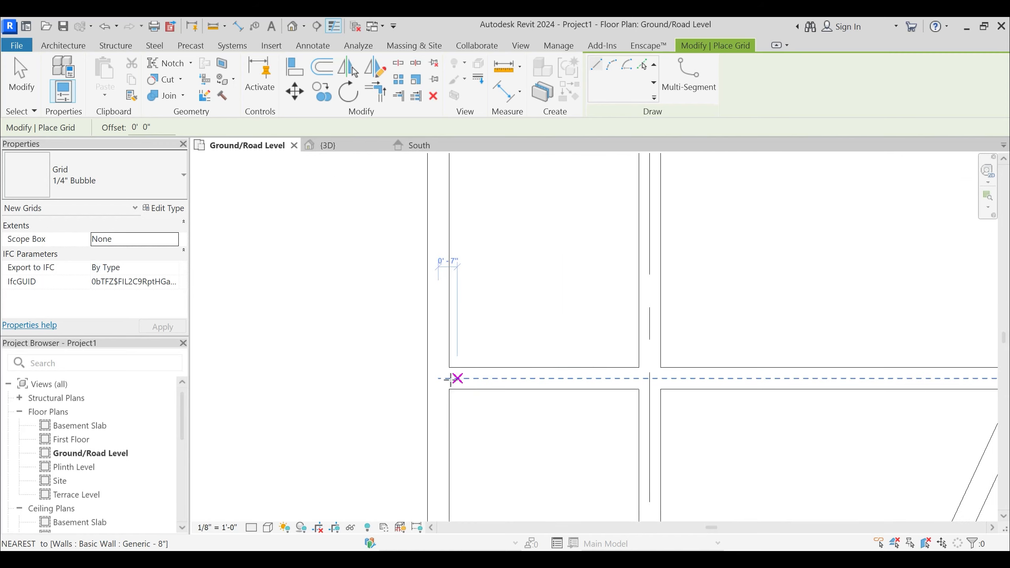
pyautogui.click(451, 379)
pyautogui.scroll(-3, 494, 379)
pyautogui.scroll(-2, 345, 394)
pyautogui.moveTo(297, 387); pyautogui.dragTo(415, 392, button='middle')
pyautogui.click(304, 381)
pyautogui.press('Escape')
pyautogui.press('Escape')
# - Align the lower horizontal grid's east end with the upper grid's end and extend both together just past the east wall
pyautogui.click(406, 380)
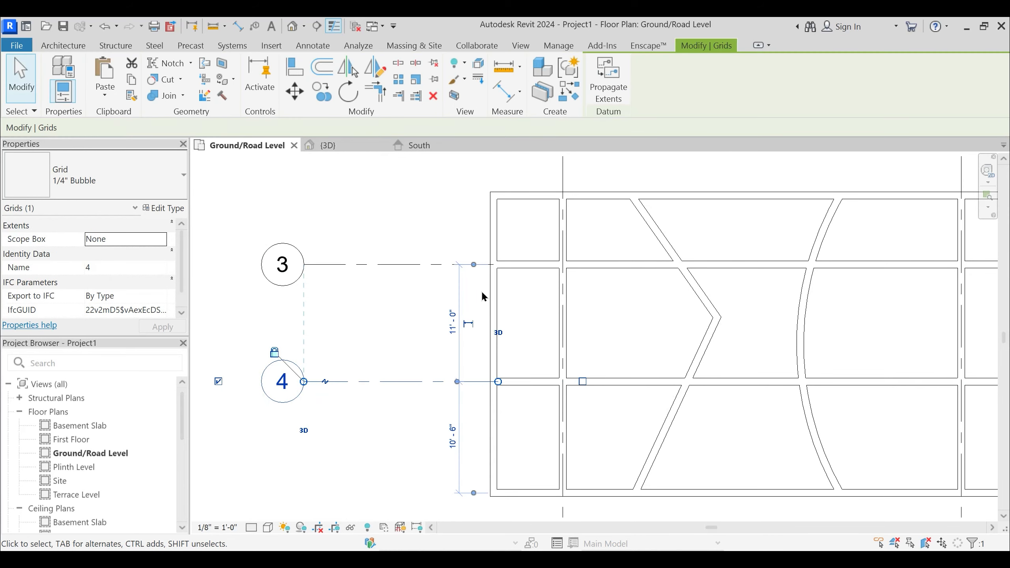
pyautogui.moveTo(498, 381)
pyautogui.mouseDown()
pyautogui.moveTo(480, 381)
pyautogui.moveTo(493, 381)
pyautogui.mouseUp()
pyautogui.moveTo(444, 425); pyautogui.dragTo(374, 422, button='middle')
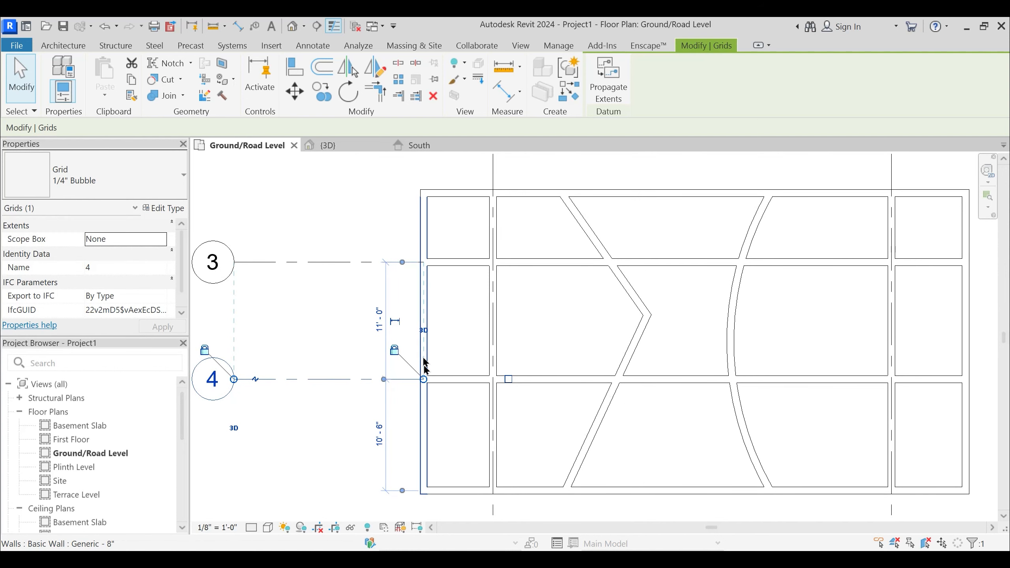
pyautogui.moveTo(423, 379); pyautogui.dragTo(543, 373)
pyautogui.scroll(-3, 543, 374)
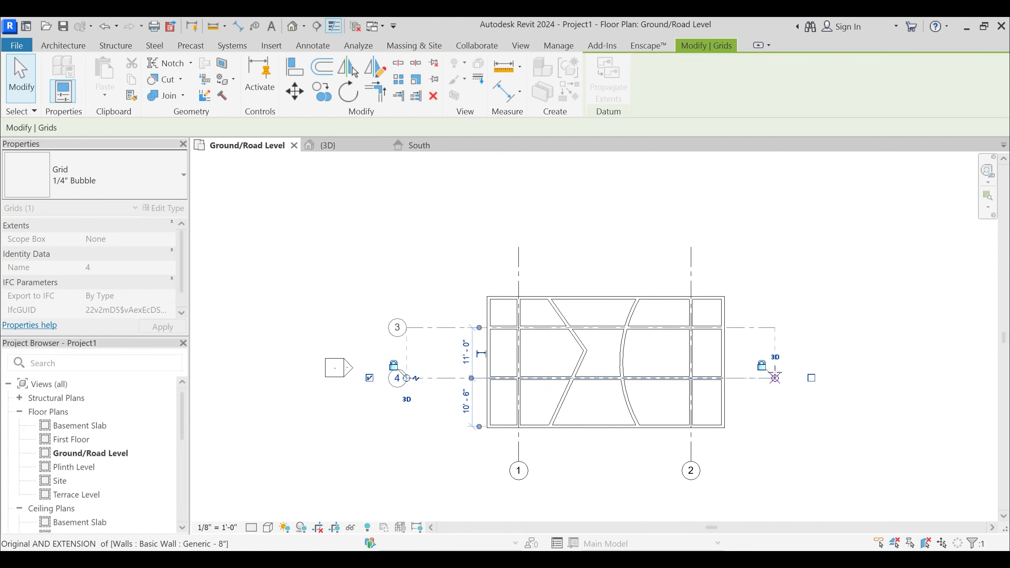
pyautogui.moveTo(746, 378); pyautogui.dragTo(736, 377)
pyautogui.press('Escape')
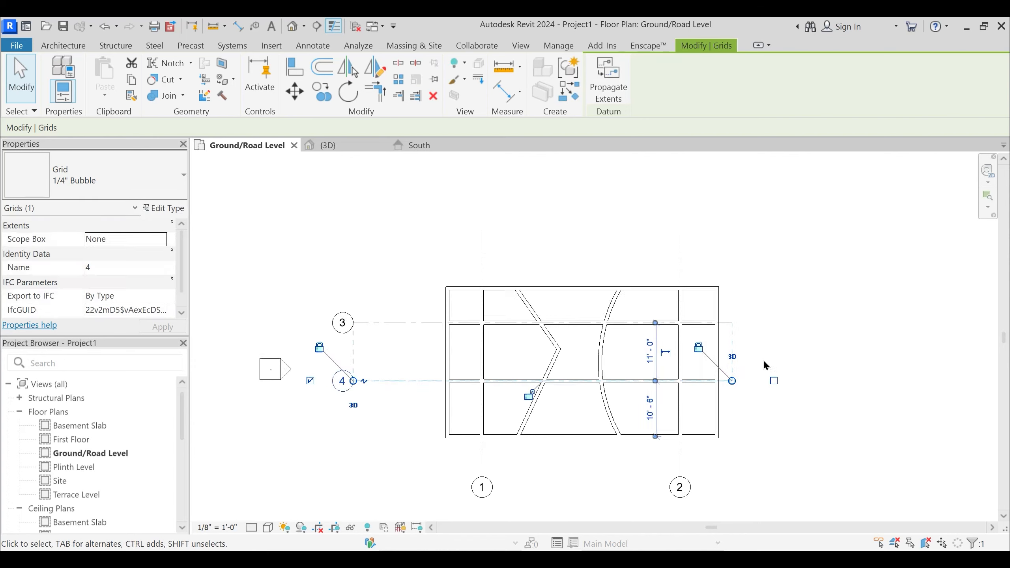
pyautogui.scroll(2, 761, 358)
# - In the South elevation, select the Plinth Level line and examine the alignment lock and extents controls at its east end
pyautogui.click(430, 147)
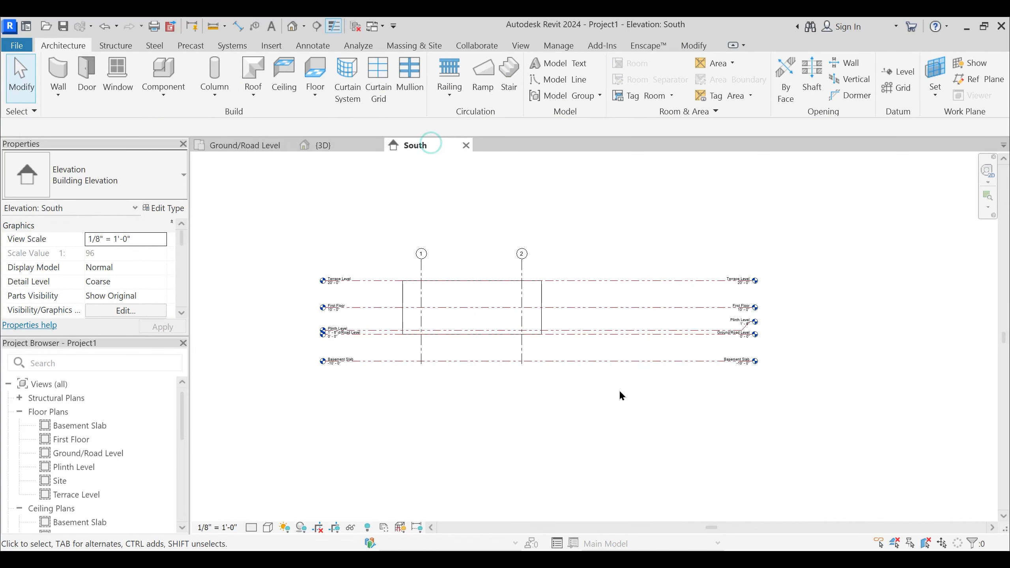
pyautogui.scroll(5, 718, 330)
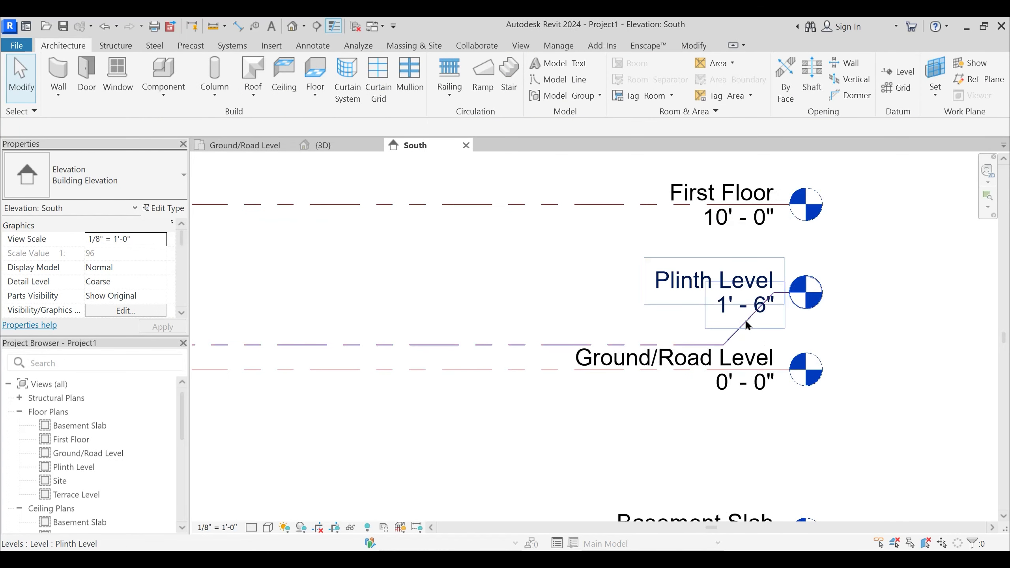
pyautogui.moveTo(772, 329); pyautogui.dragTo(697, 335, button='middle')
pyautogui.scroll(1, 672, 297)
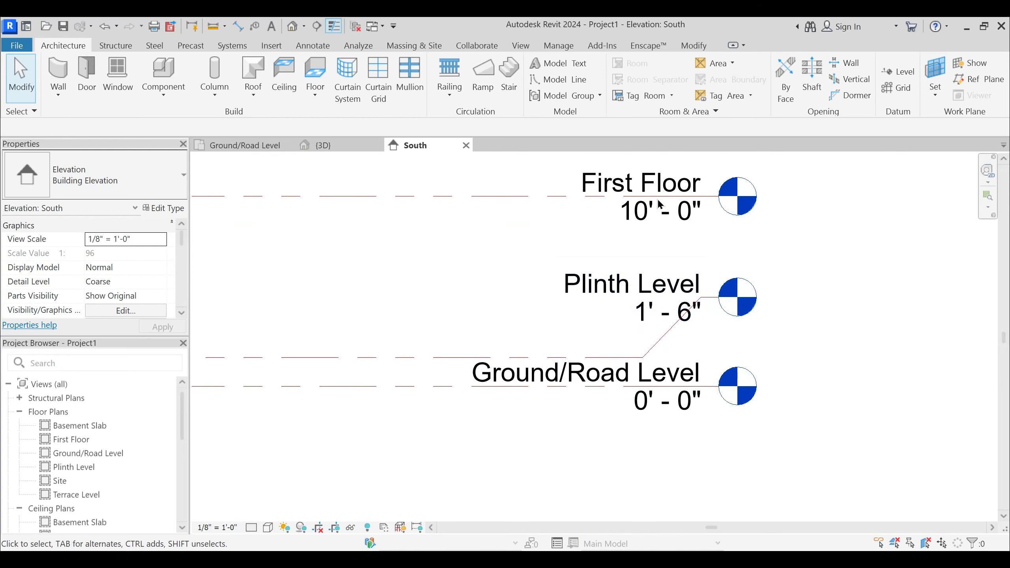
pyautogui.click(670, 319)
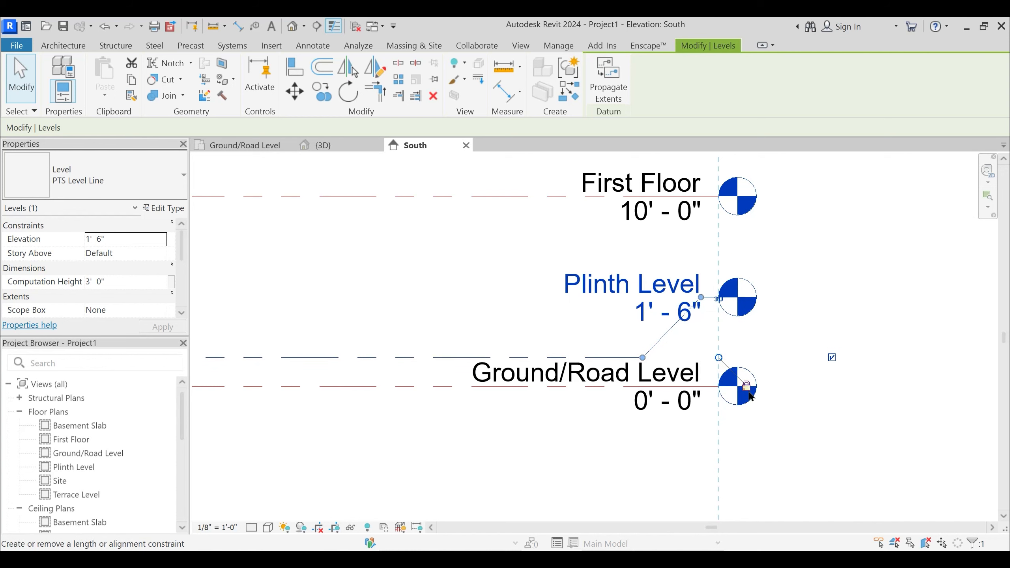
pyautogui.scroll(-3, 745, 265)
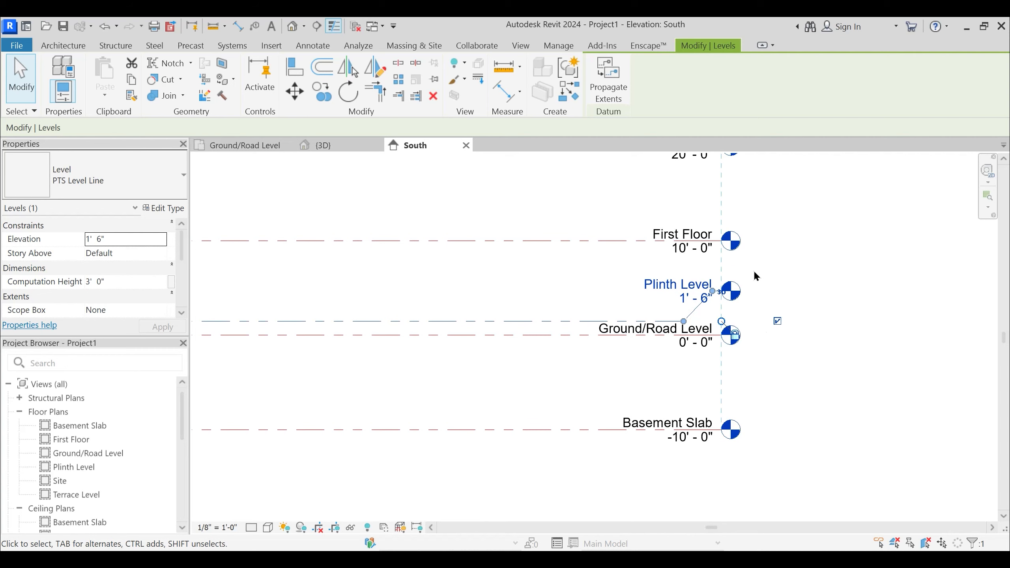
pyautogui.scroll(2, 752, 274)
pyautogui.scroll(2, 721, 338)
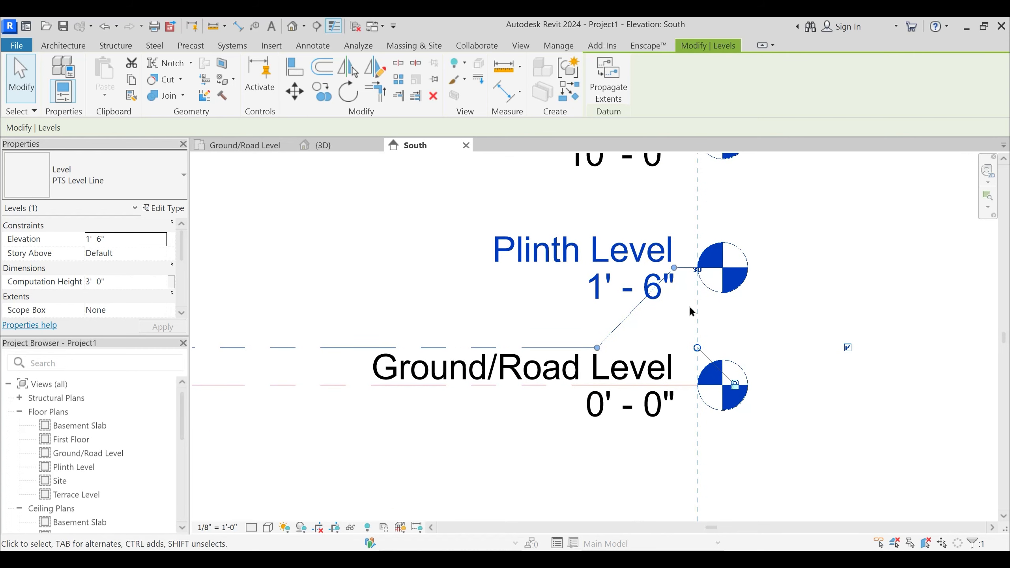
# - Switch the Plinth Level's east end to 2D extents and stretch it east beyond the other level heads
pyautogui.click(698, 272)
pyautogui.moveTo(671, 323); pyautogui.dragTo(612, 345, button='middle')
pyautogui.click(637, 291)
pyautogui.moveTo(623, 291); pyautogui.dragTo(912, 271)
pyautogui.scroll(-4, 678, 257)
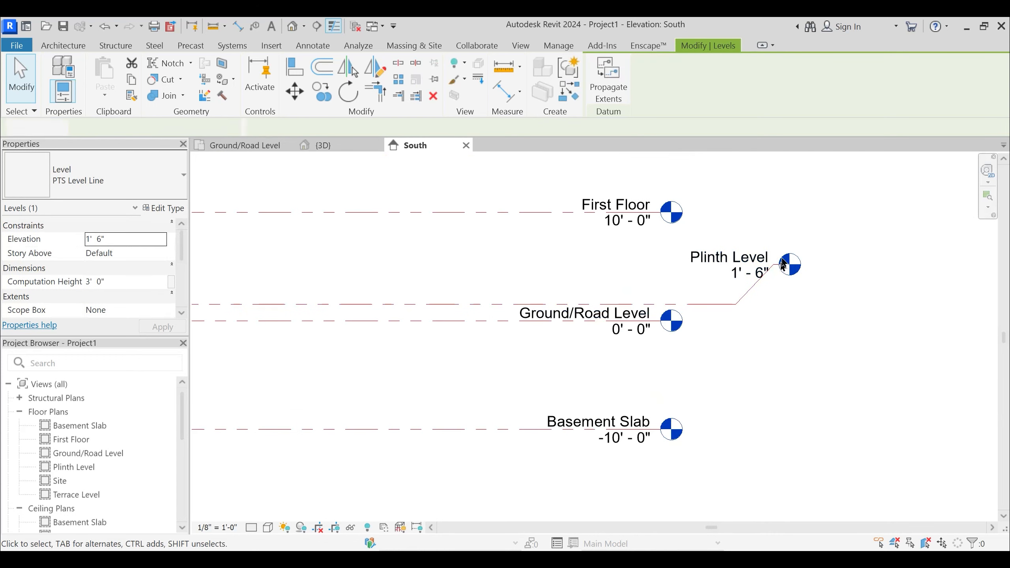
pyautogui.press('Escape')
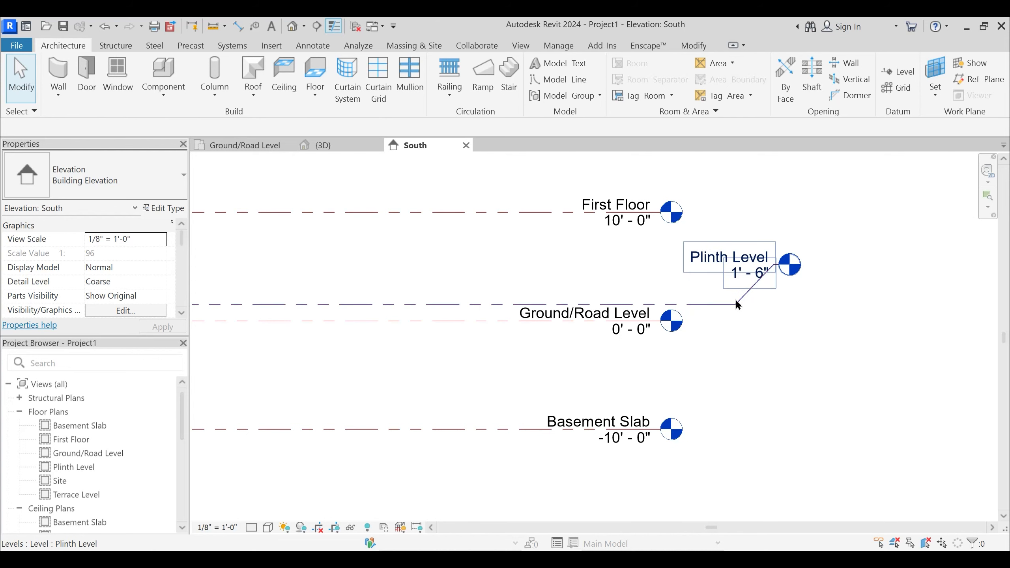
# - Return the Plinth Level's east end to 3D extents, aligned and locked with the other level heads
pyautogui.click(700, 304)
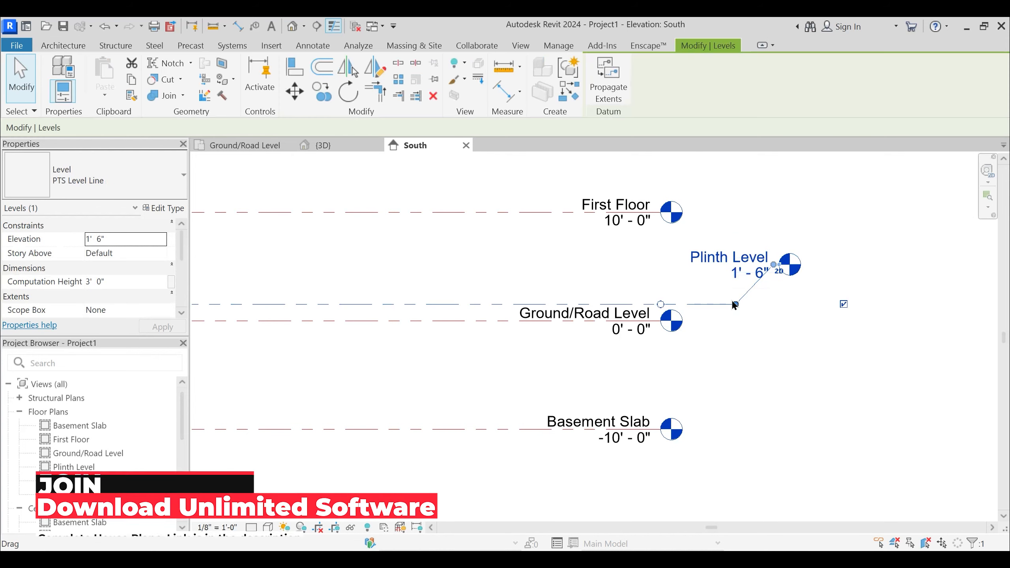
pyautogui.moveTo(661, 303); pyautogui.dragTo(659, 302)
pyautogui.moveTo(742, 305); pyautogui.dragTo(743, 304)
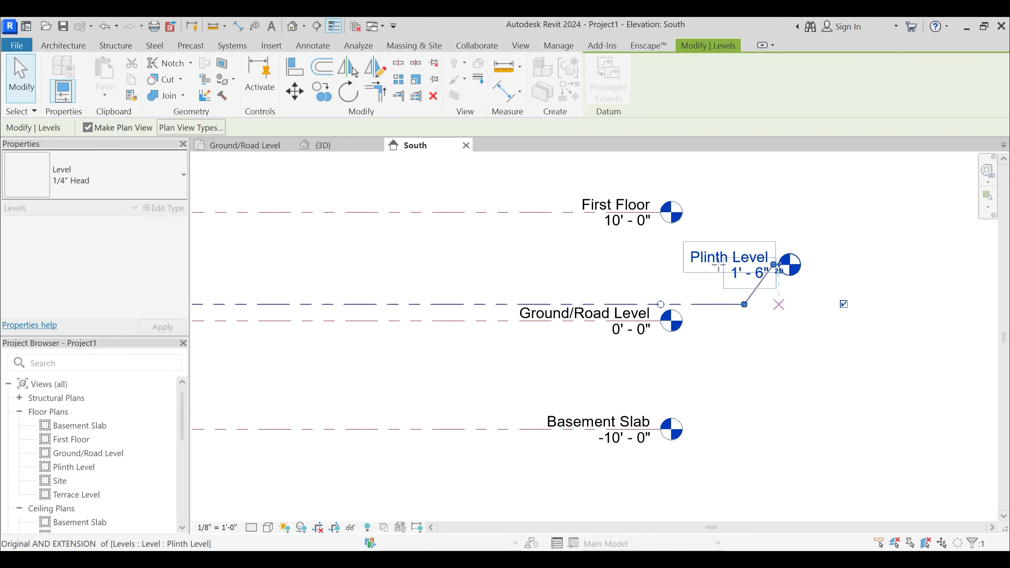
pyautogui.moveTo(717, 266); pyautogui.dragTo(696, 292)
pyautogui.moveTo(695, 292); pyautogui.dragTo(696, 318, button='middle')
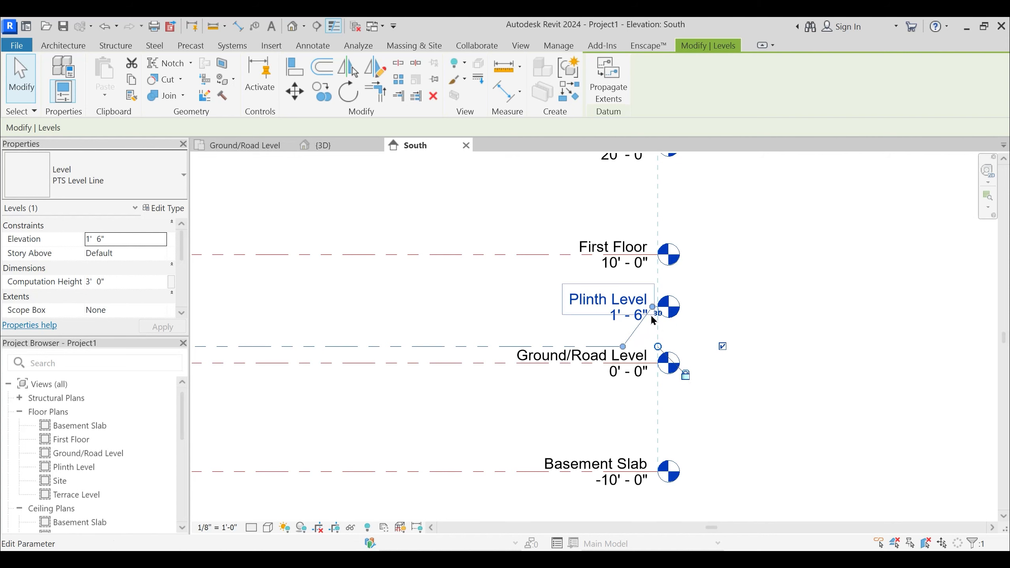
# - In the Ground/Road Level plan, extend the two aligned horizontal grid lines farther east beyond the building
pyautogui.click(245, 146)
pyautogui.moveTo(512, 286); pyautogui.dragTo(582, 275, button='middle')
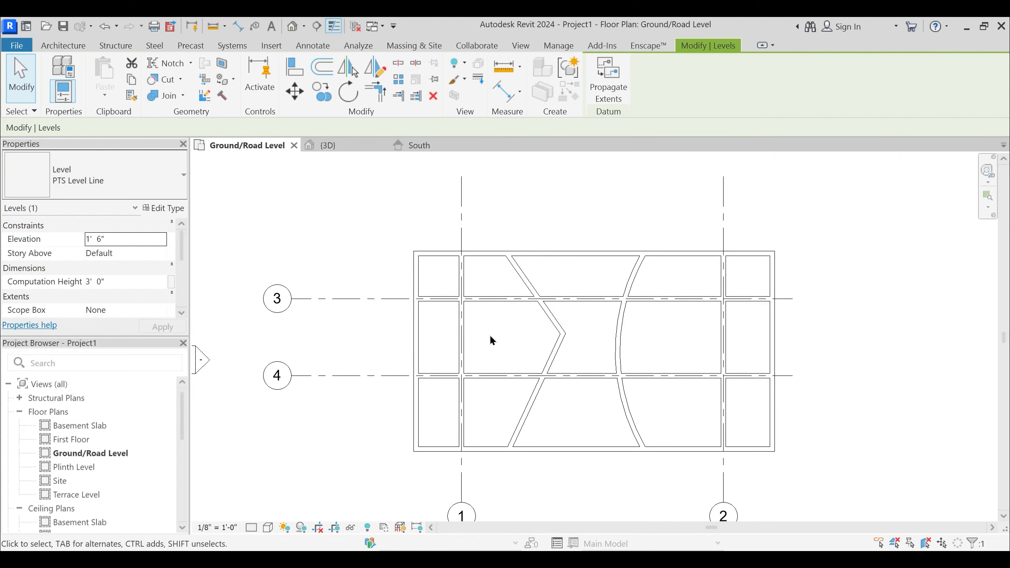
pyautogui.click(370, 305)
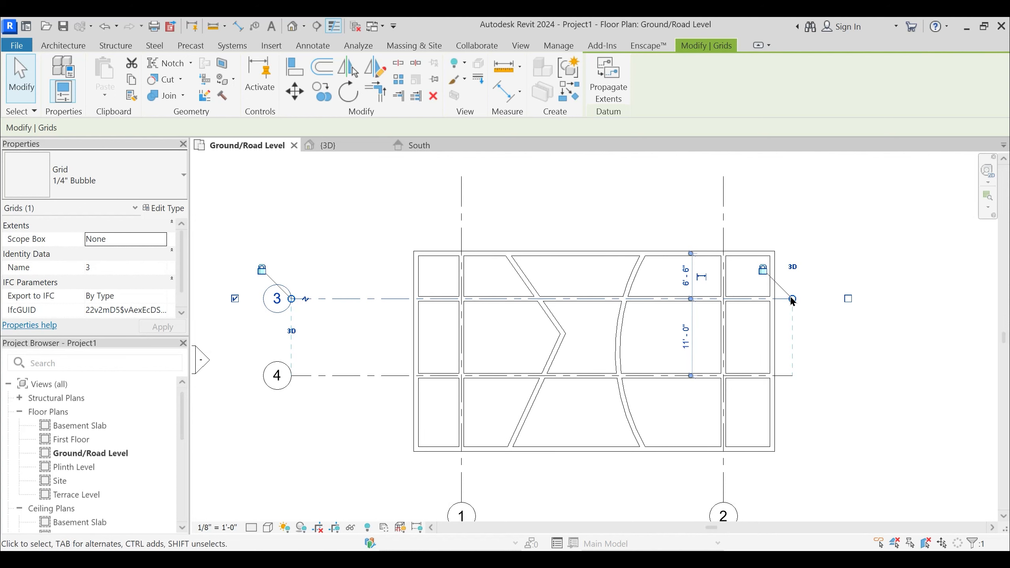
pyautogui.moveTo(792, 298); pyautogui.dragTo(856, 298)
pyautogui.click(613, 331)
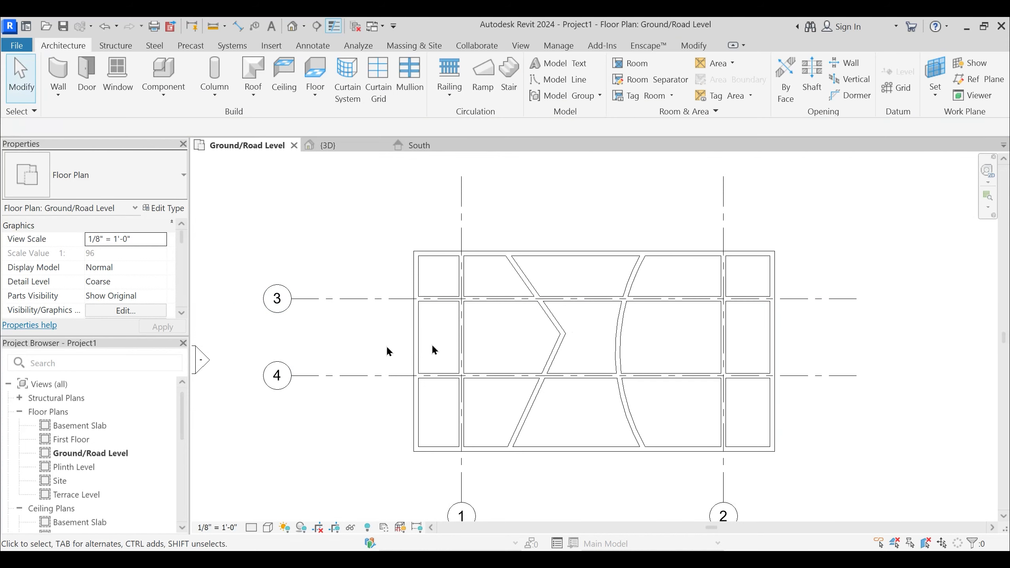
pyautogui.scroll(-1, 359, 351)
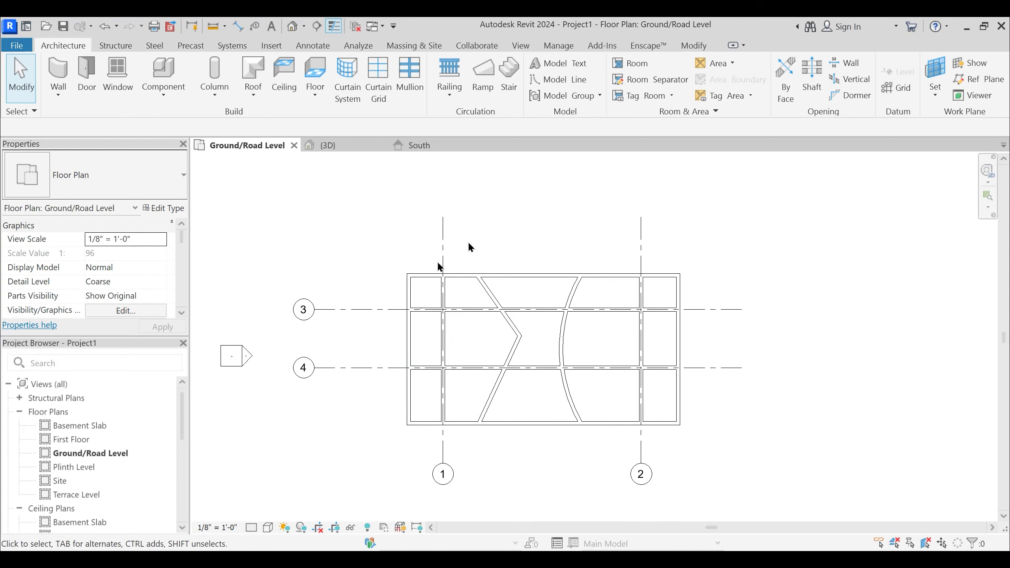
# - Try to move the upper end of the lower angled wall west, away from its corner with the upper angled wall
pyautogui.scroll(1, 490, 294)
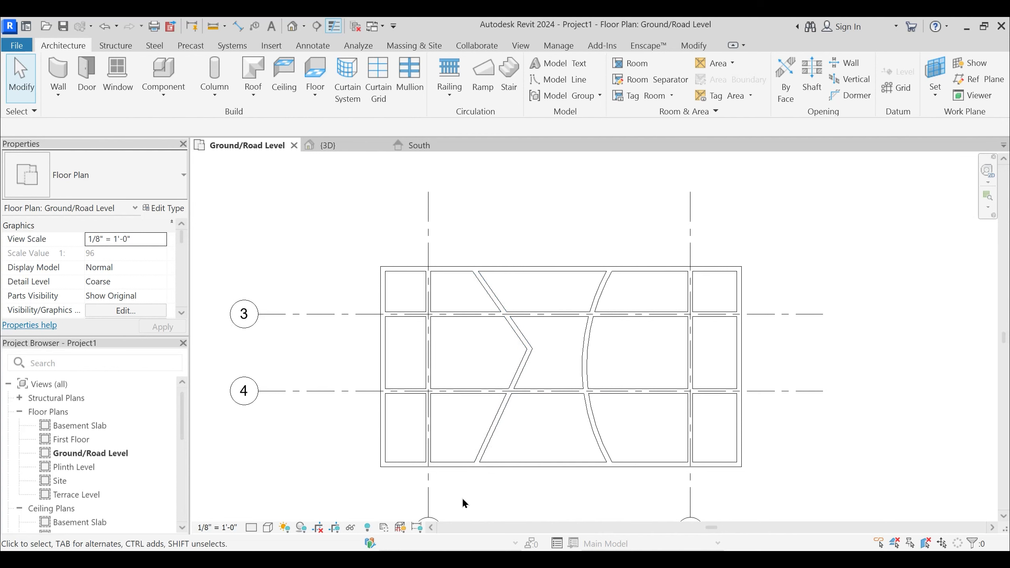
pyautogui.click(525, 363)
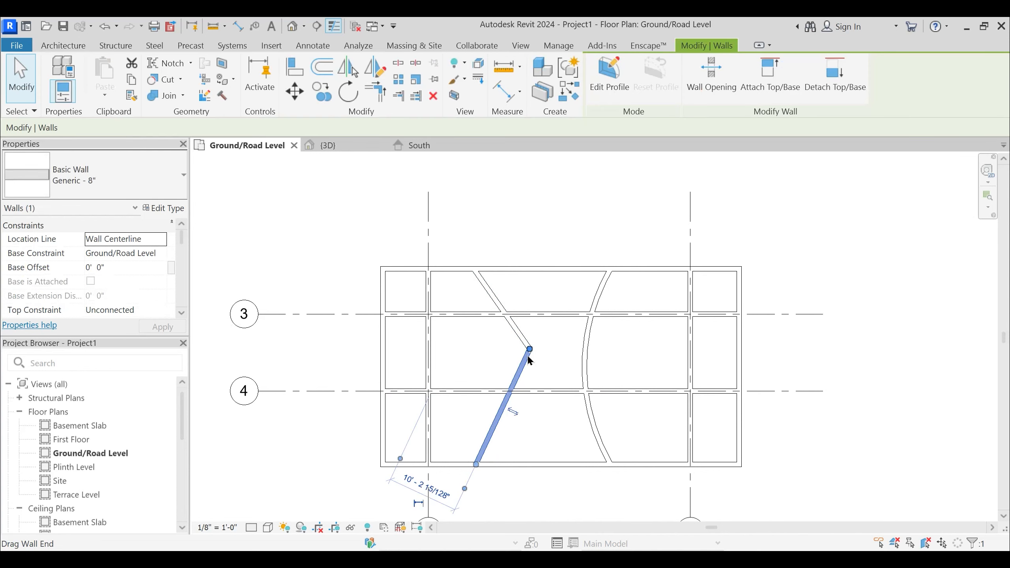
pyautogui.scroll(1, 527, 355)
pyautogui.moveTo(529, 346); pyautogui.dragTo(497, 341)
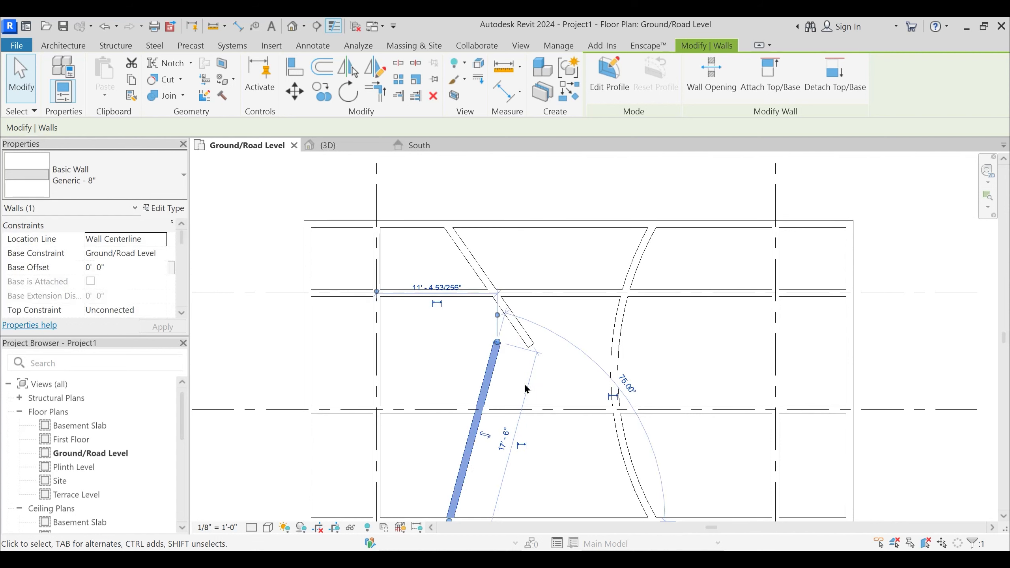
# - Try to trim the moved angled wall to a corner with the adjoining walls using Trim/Extend to Corner
pyautogui.click(525, 386)
pyautogui.press('t')
pyautogui.press('r')
pyautogui.click(495, 363)
pyautogui.click(484, 268)
pyautogui.click(485, 274)
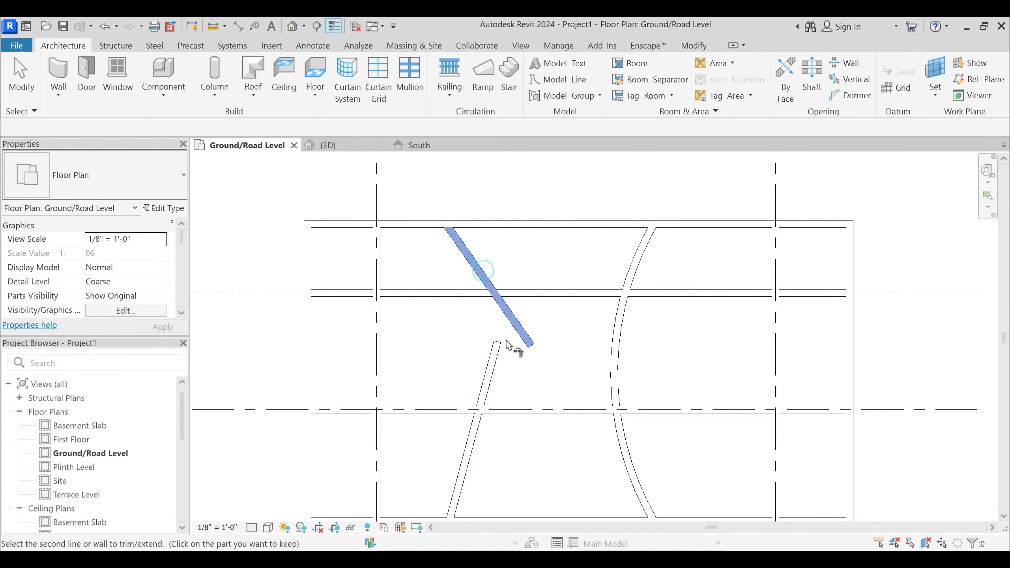
pyautogui.click(496, 368)
pyautogui.click(495, 358)
pyautogui.click(487, 289)
pyautogui.click(519, 327)
pyautogui.scroll(-1, 519, 328)
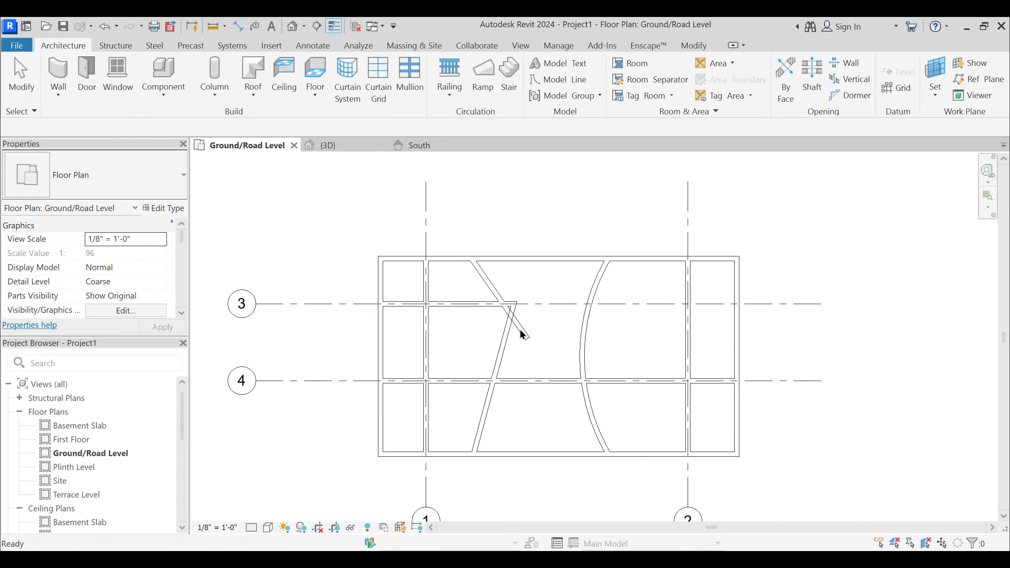
pyautogui.press('Escape')
# - Delete both angled walls that form the V-shaped partition between grids 1 and 2
pyautogui.scroll(1, 534, 356)
pyautogui.click(527, 341)
pyautogui.scroll(-2, 532, 350)
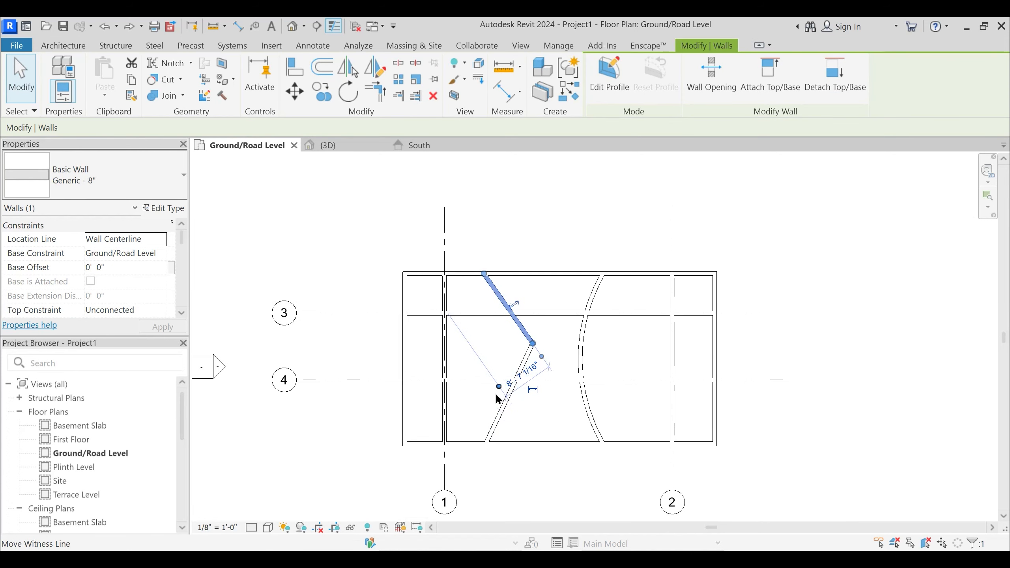
pyautogui.press('Delete')
pyautogui.click(506, 399)
pyautogui.press('Delete')
# - Switch the canvas theme back to the light background
pyautogui.click(515, 274)
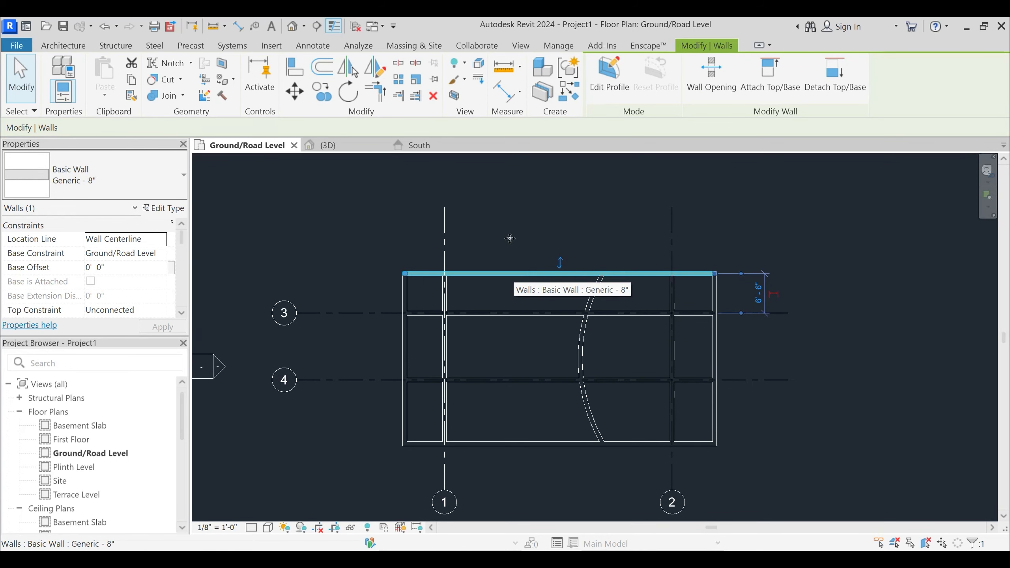
pyautogui.click(520, 45)
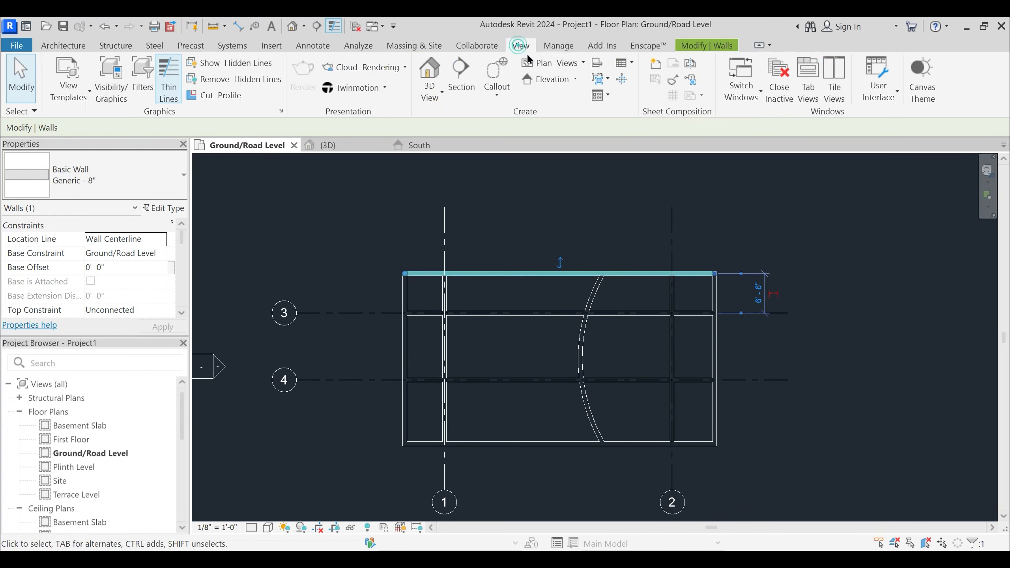
pyautogui.click(877, 97)
pyautogui.click(914, 80)
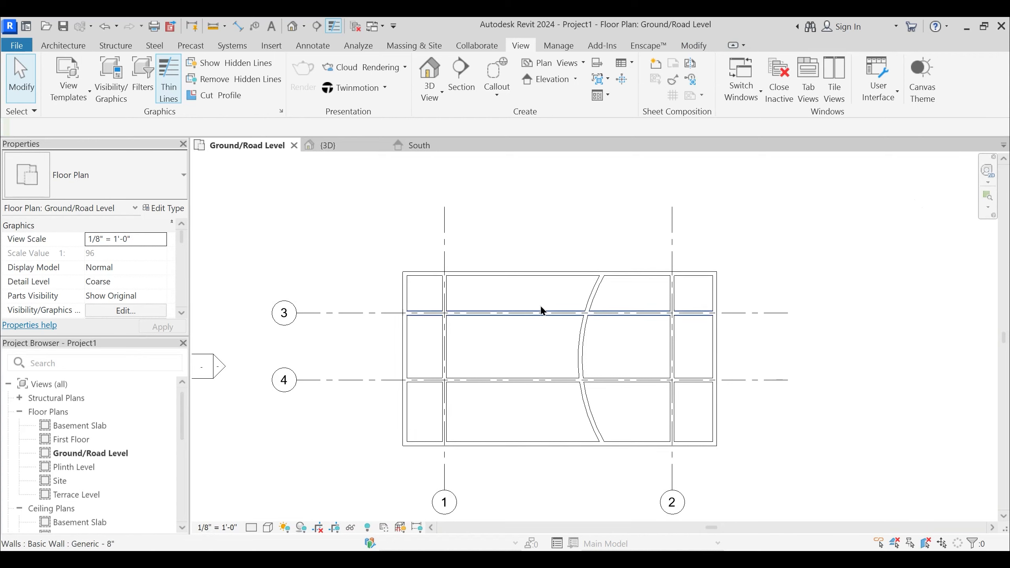
# - Draw a chained two-segment angled Generic - 8" wall from the north exterior wall, bending east between grids 3 and 4, to the south wall
pyautogui.moveTo(543, 311); pyautogui.dragTo(516, 302, button='middle')
pyautogui.press('w')
pyautogui.press('a')
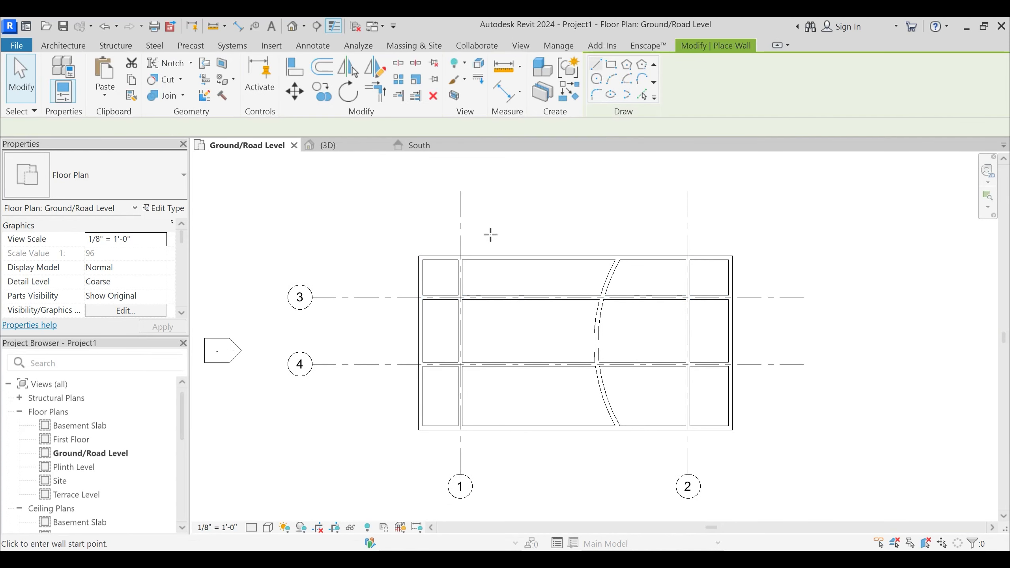
pyautogui.click(496, 258)
pyautogui.click(524, 334)
pyautogui.click(500, 427)
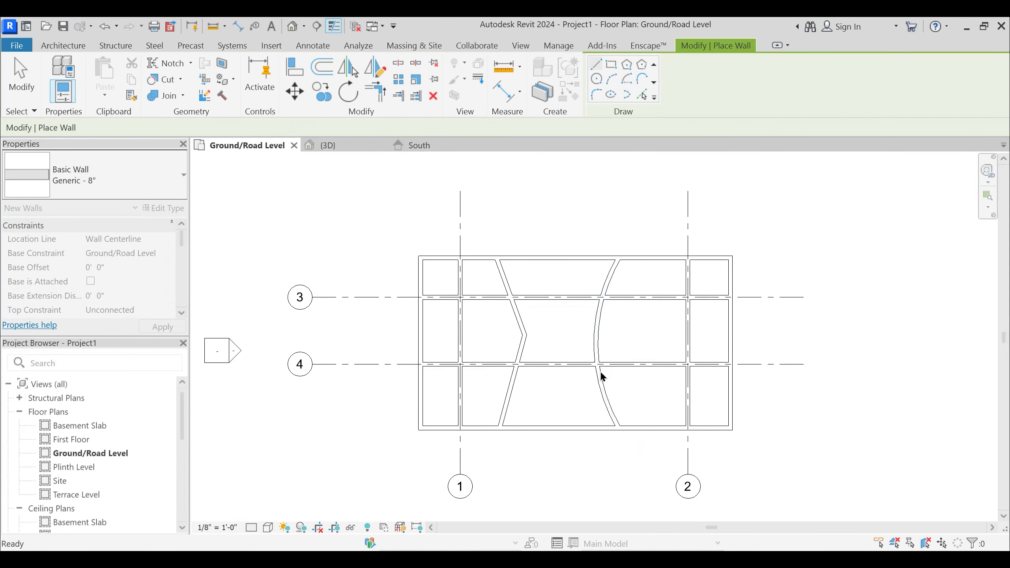
pyautogui.press('Escape')
pyautogui.press('Escape')
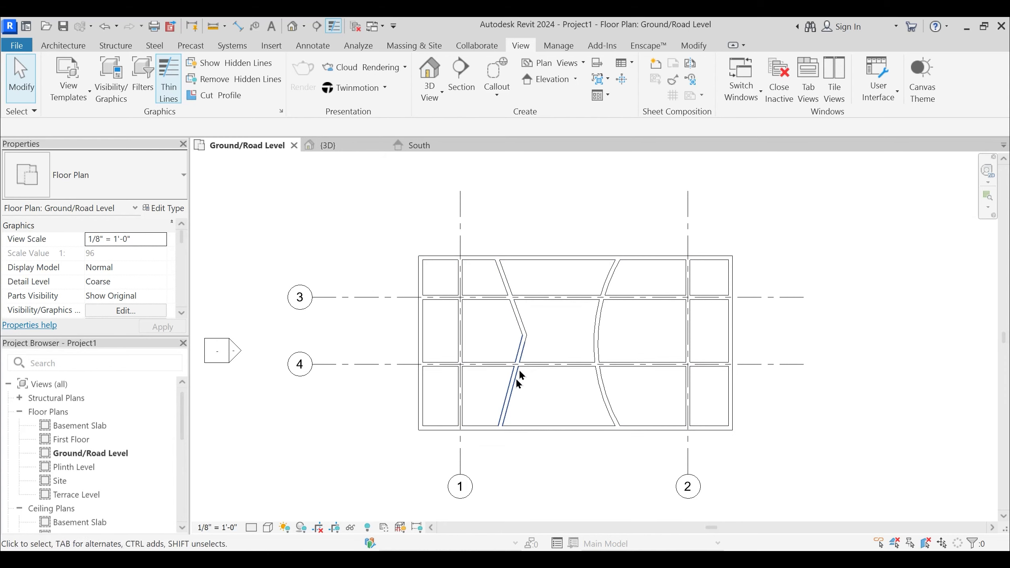
# - Start a multi-segment grid sketch for the bent wall between grids 1 and 2
pyautogui.press('g')
pyautogui.press('r')
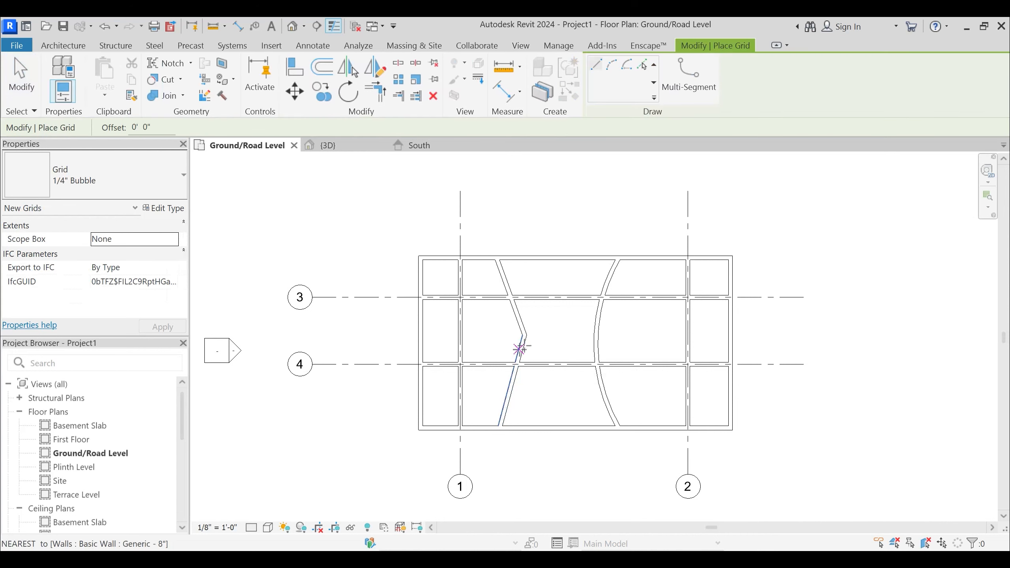
pyautogui.scroll(5, 517, 263)
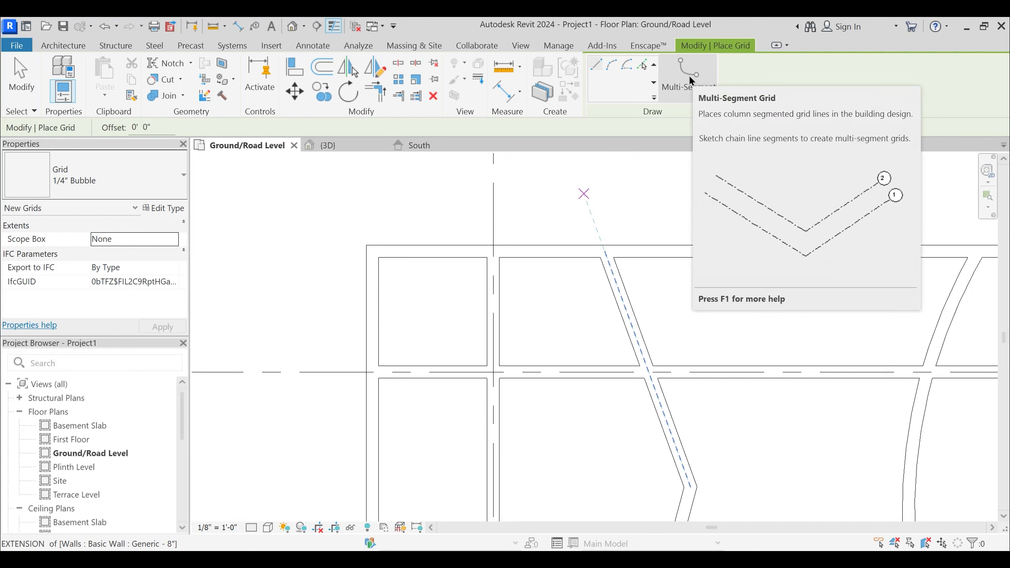
pyautogui.click(689, 76)
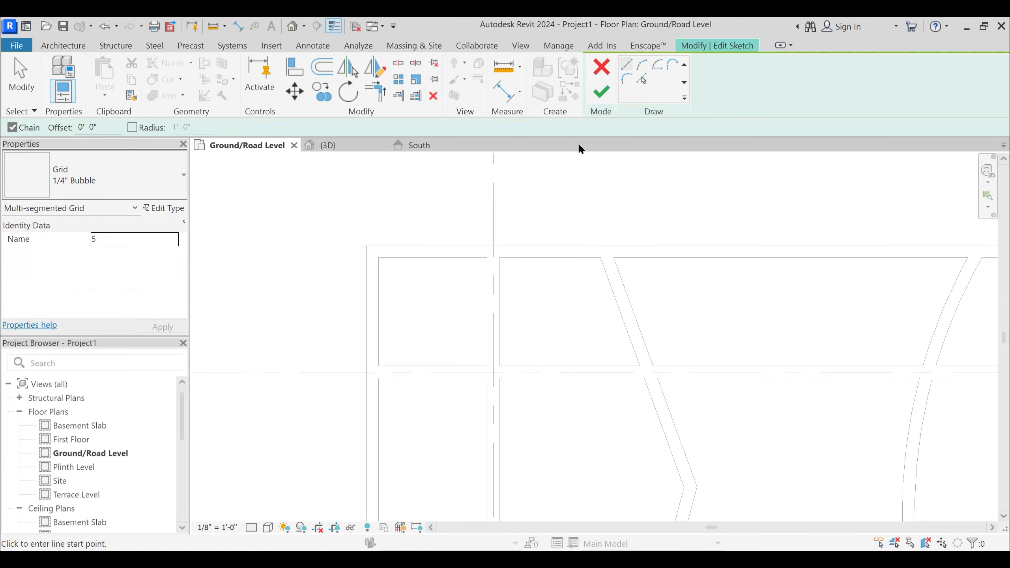
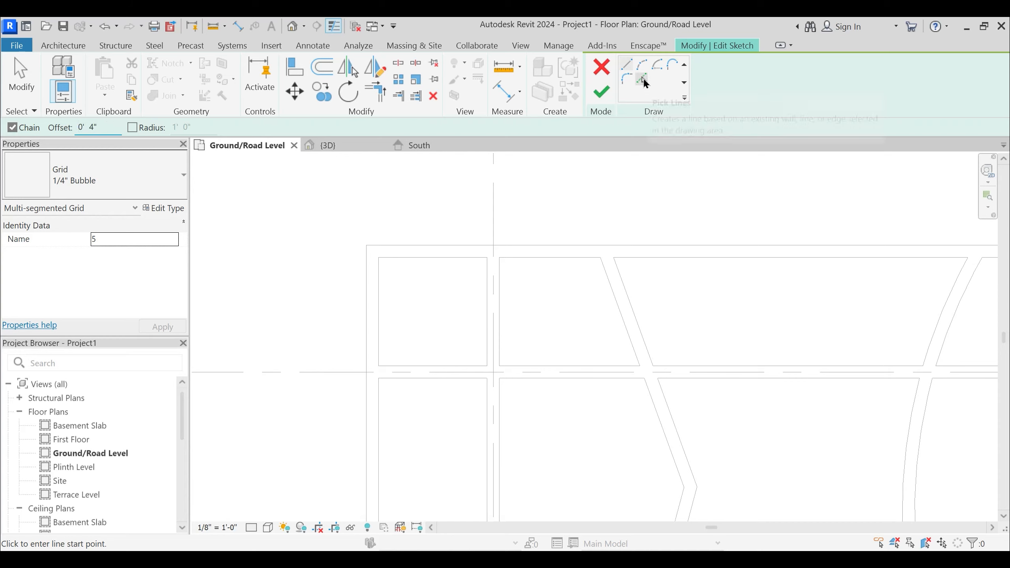
# - Trace both segments of the bent wall by picking its faces at a 4" offset to follow the centerline
pyautogui.click(645, 83)
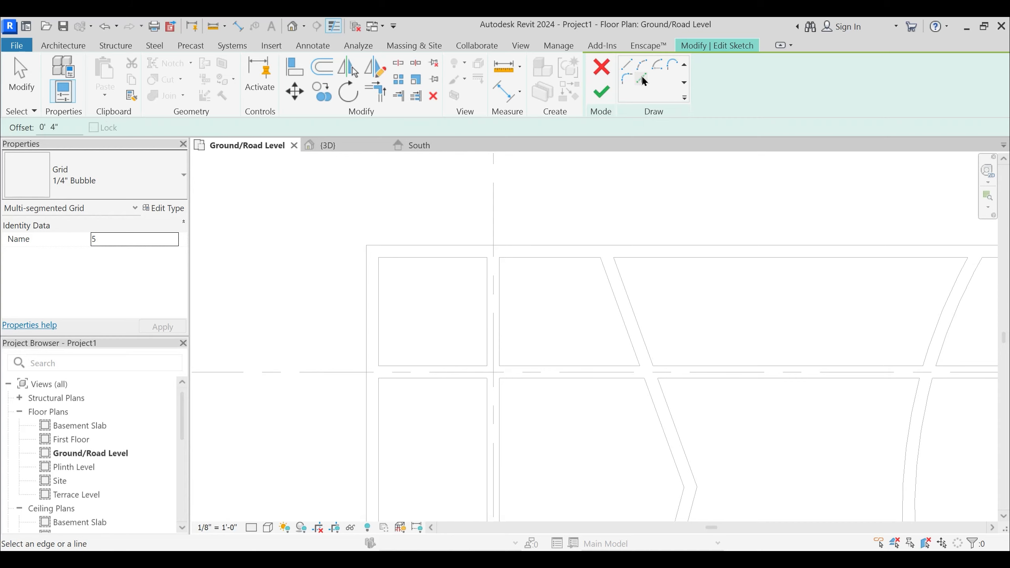
pyautogui.click(618, 279)
pyautogui.moveTo(730, 462); pyautogui.dragTo(714, 249, button='middle')
pyautogui.click(664, 332)
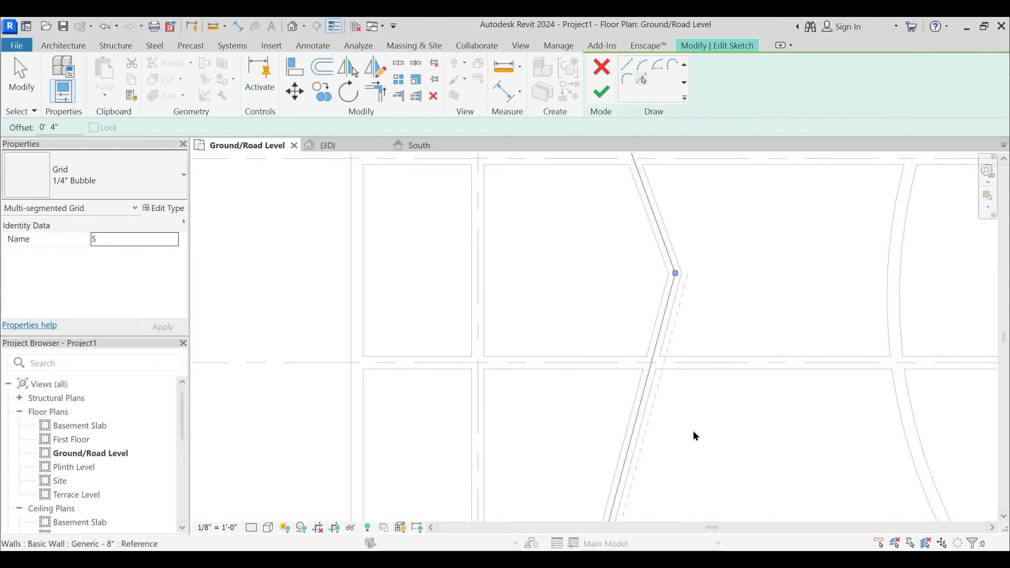
# - Stretch the two outer ends of the bent sketch line to the outer faces of the south and north exterior walls
pyautogui.moveTo(695, 436); pyautogui.dragTo(665, 250, button='middle')
pyautogui.scroll(-3, 601, 344)
pyautogui.scroll(2, 559, 463)
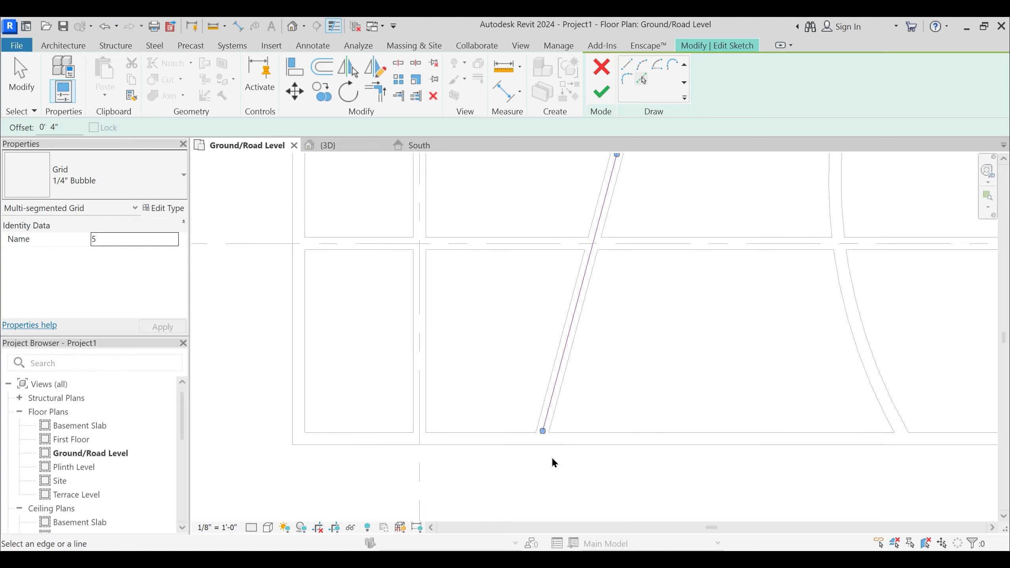
pyautogui.press('Escape')
pyautogui.click(541, 424)
pyautogui.scroll(2, 548, 425)
pyautogui.moveTo(549, 425); pyautogui.dragTo(542, 445)
pyautogui.scroll(-5, 595, 501)
pyautogui.scroll(3, 549, 310)
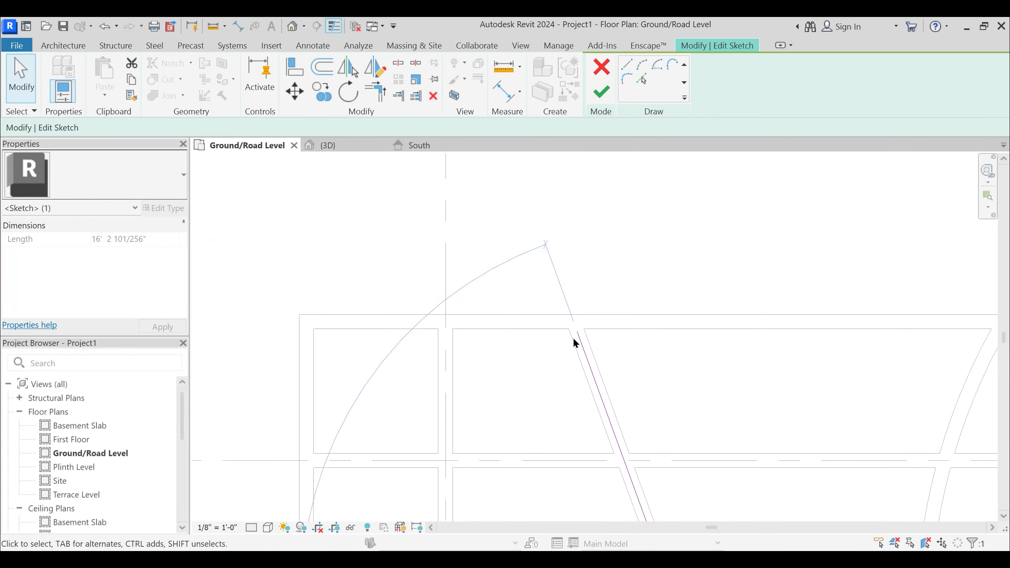
pyautogui.click(580, 344)
pyautogui.moveTo(577, 332); pyautogui.dragTo(566, 317)
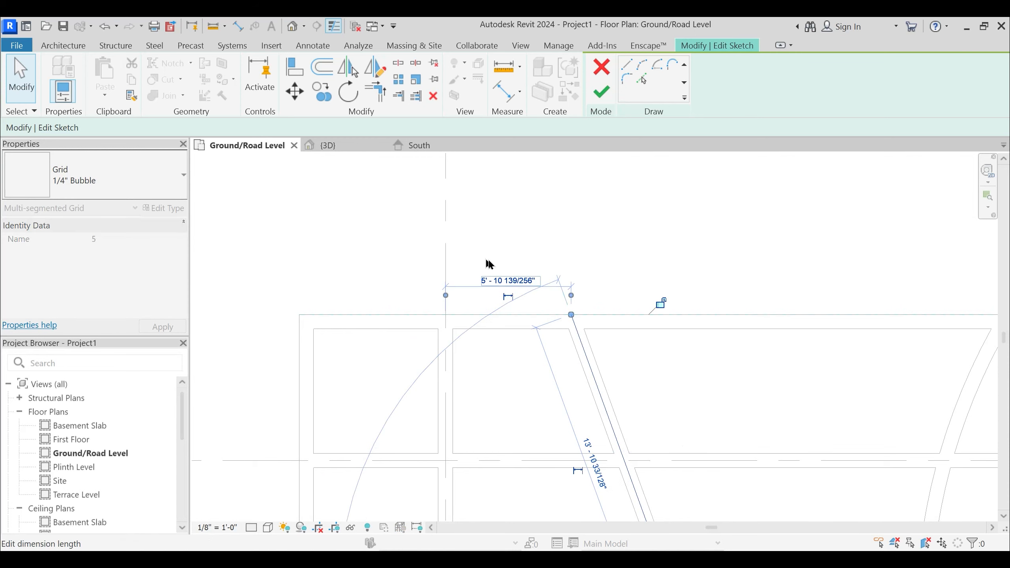
# - Draw a vertical sketch line about 10'-8" long with zero offset, running north from the bent line's upper end
pyautogui.click(486, 261)
pyautogui.scroll(-2, 501, 279)
pyautogui.press('l')
pyautogui.press('i')
pyautogui.moveTo(559, 238); pyautogui.dragTo(554, 350, button='middle')
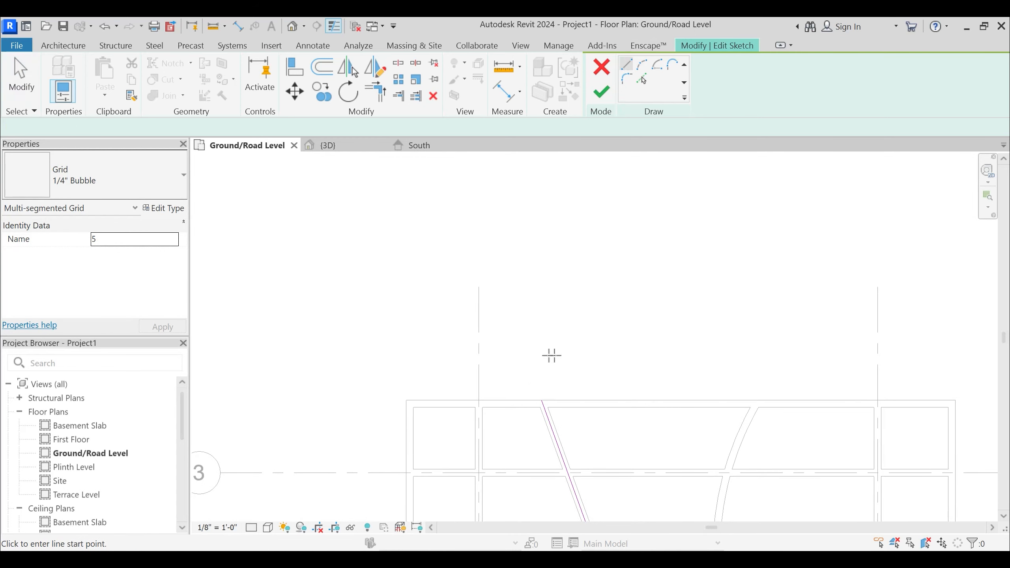
pyautogui.click(542, 400)
pyautogui.click(542, 291)
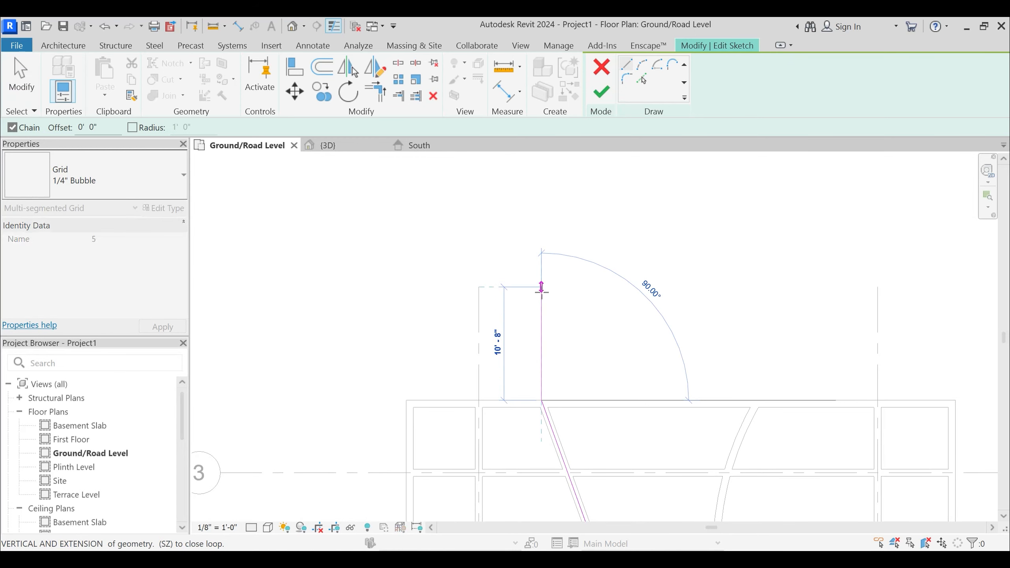
pyautogui.press('Escape')
# - Draw a vertical sketch line south from the bent line's lower end to near the grid 1 bubble and finish the grid sketch
pyautogui.scroll(-2, 591, 289)
pyautogui.moveTo(594, 435); pyautogui.dragTo(583, 228, button='middle')
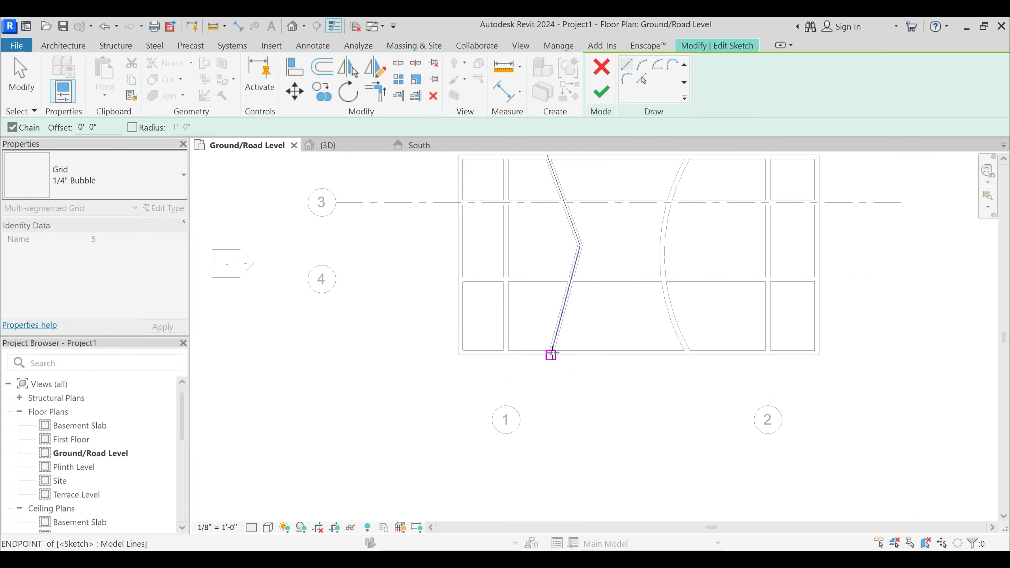
pyautogui.click(552, 353)
pyautogui.scroll(2, 547, 396)
pyautogui.click(550, 408)
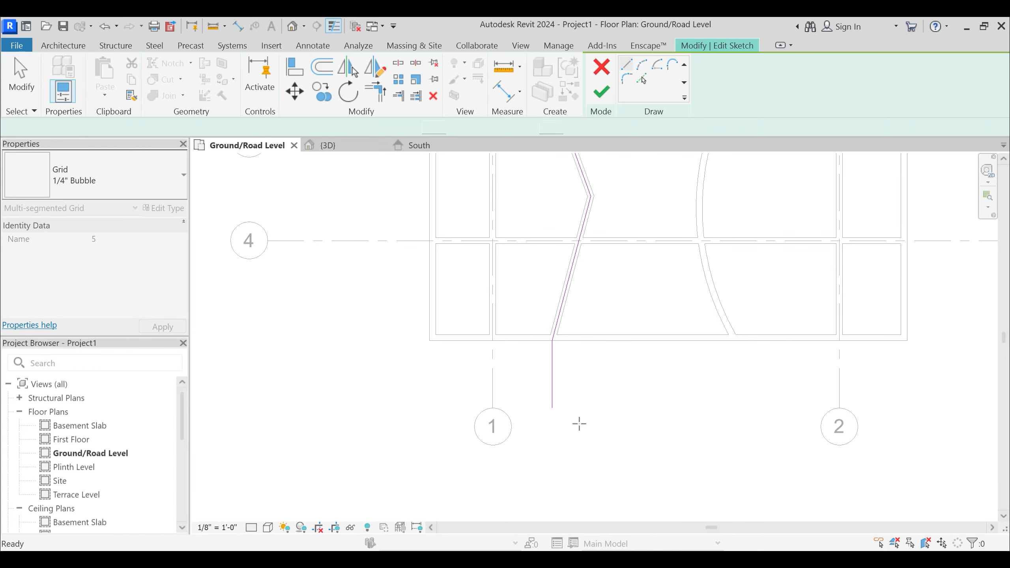
pyautogui.press('Escape')
pyautogui.press('Escape')
pyautogui.scroll(-4, 580, 421)
pyautogui.click(599, 98)
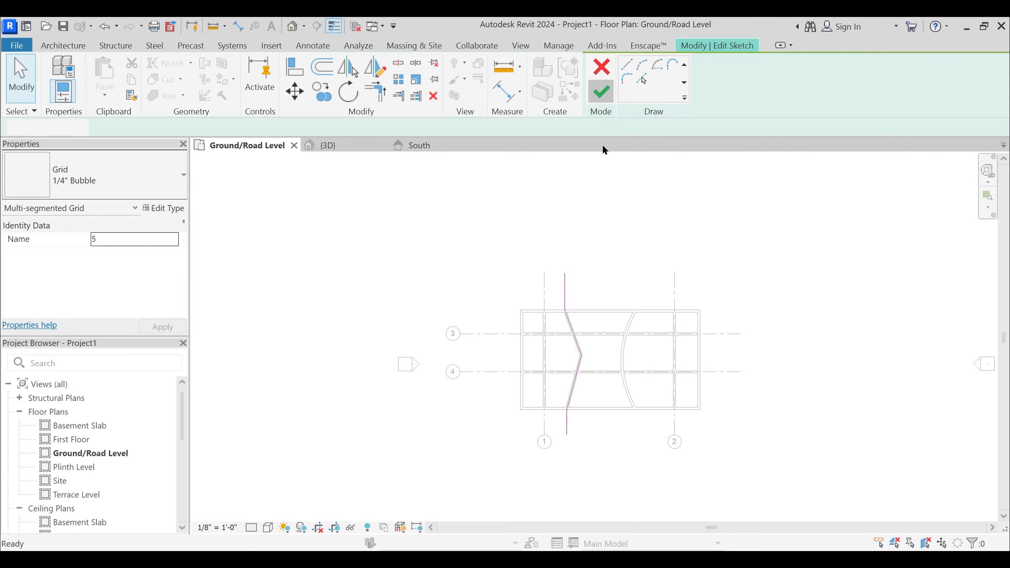
pyautogui.scroll(2, 596, 310)
pyautogui.click(565, 278)
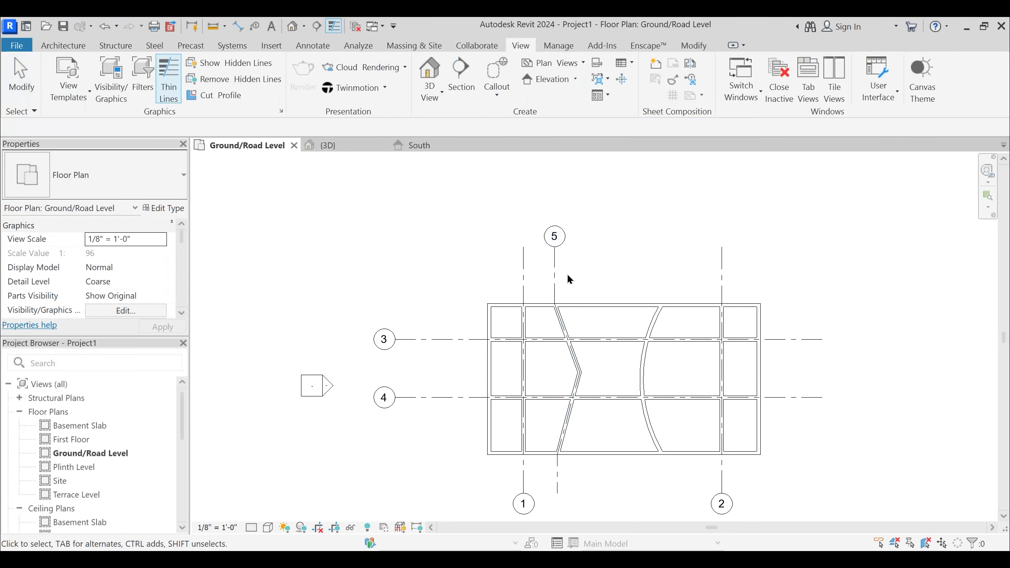
# - Try a single grid along the curved wall by picking its face at a 4" offset, and undo it
pyautogui.moveTo(607, 467); pyautogui.dragTo(597, 428, button='middle')
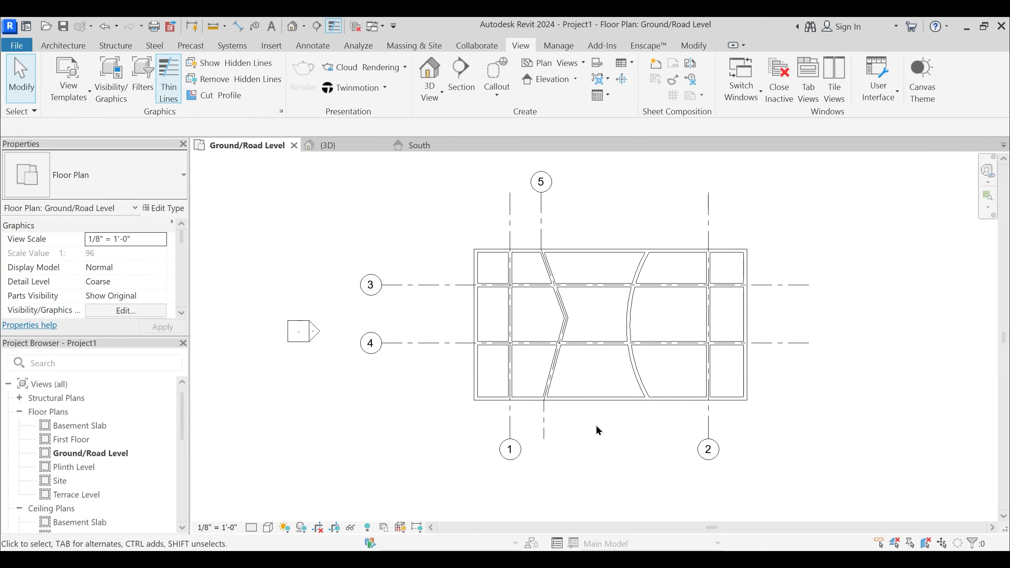
pyautogui.scroll(3, 612, 318)
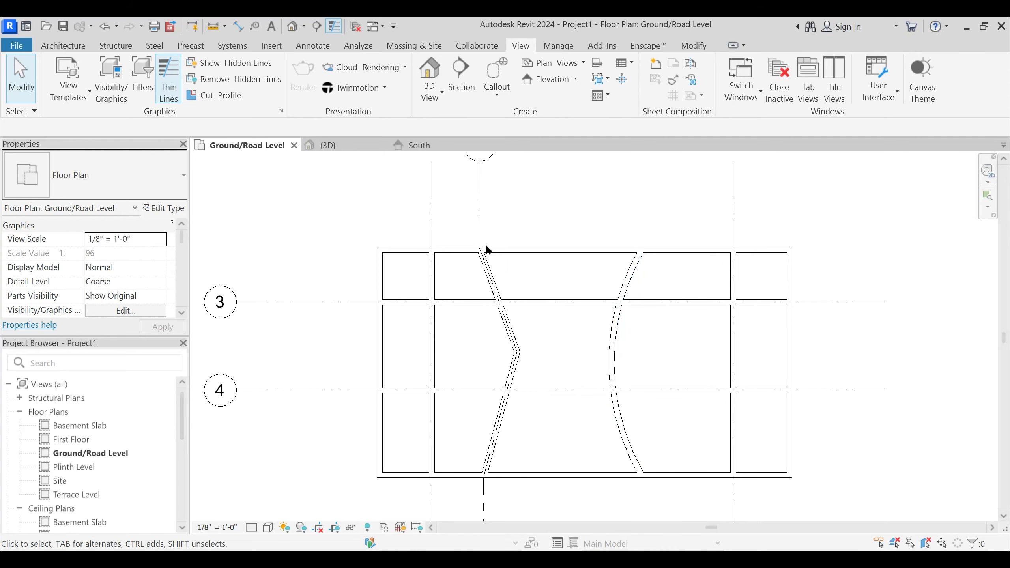
pyautogui.press('g')
pyautogui.press('r')
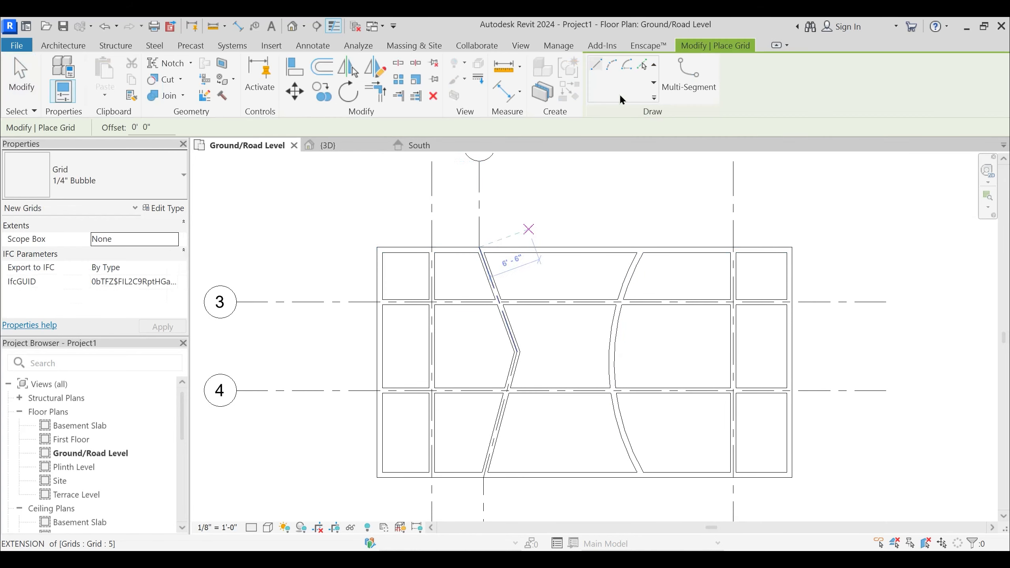
pyautogui.click(642, 64)
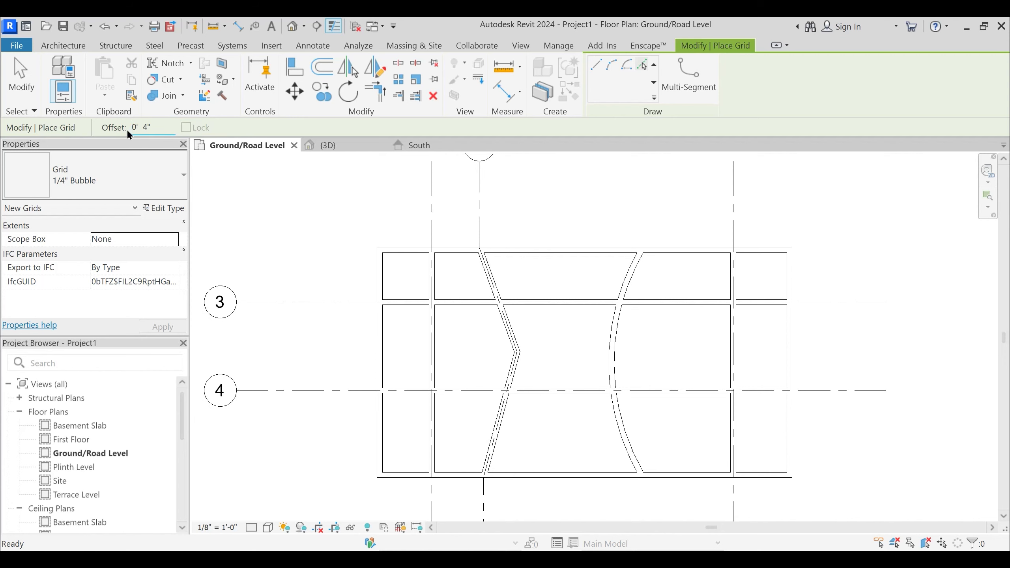
pyautogui.scroll(1, 632, 270)
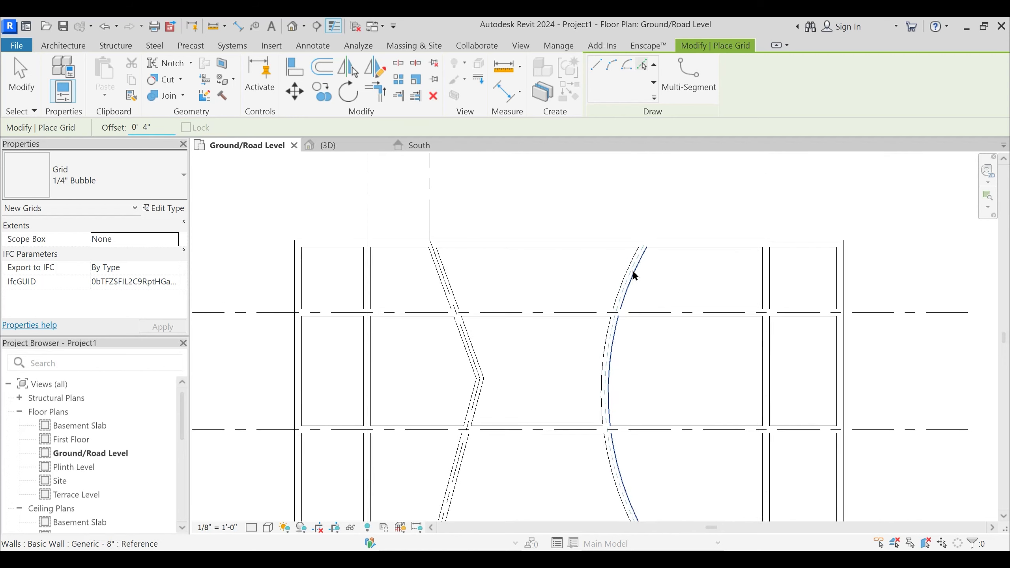
pyautogui.click(633, 270)
pyautogui.scroll(2, 667, 262)
pyautogui.press('Escape')
pyautogui.press('Escape')
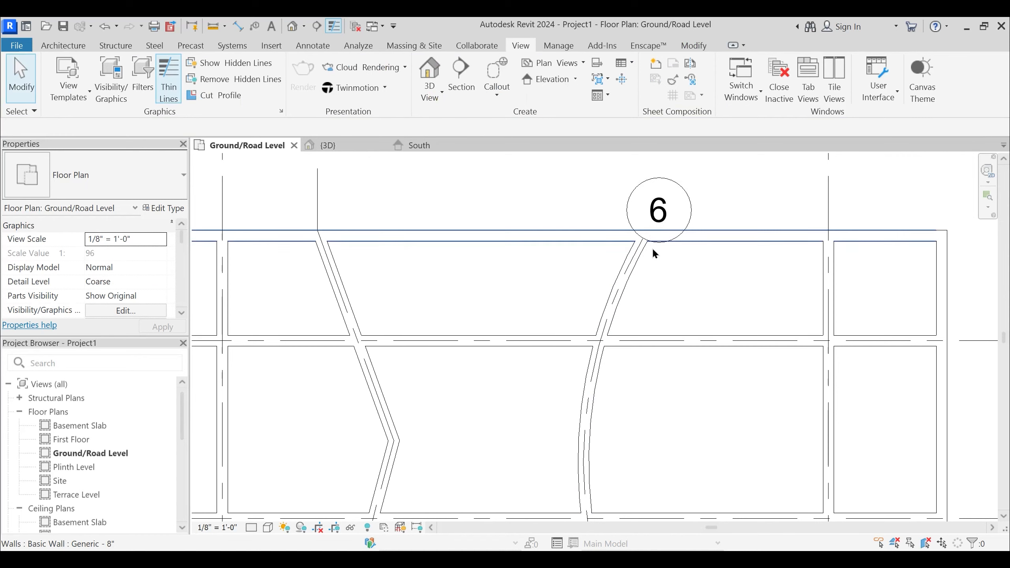
pyautogui.scroll(-2, 644, 275)
pyautogui.moveTo(647, 252); pyautogui.dragTo(644, 286, button='middle')
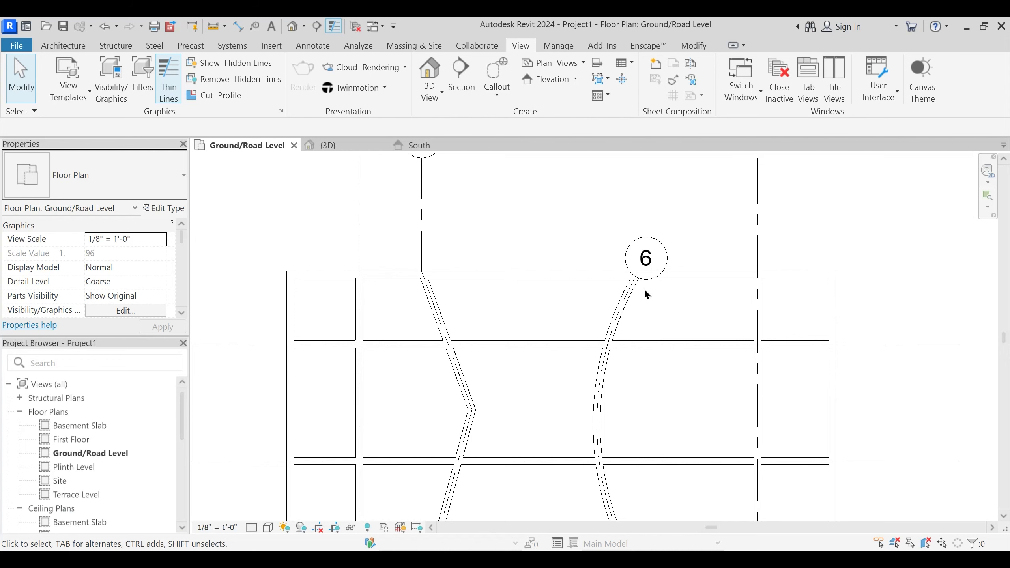
pyautogui.hotkey('ctrl', 'z')
# - Start a multi-segment grid sketch and pick the curved wall's face at a 4" offset to trace its centerline
pyautogui.press('g')
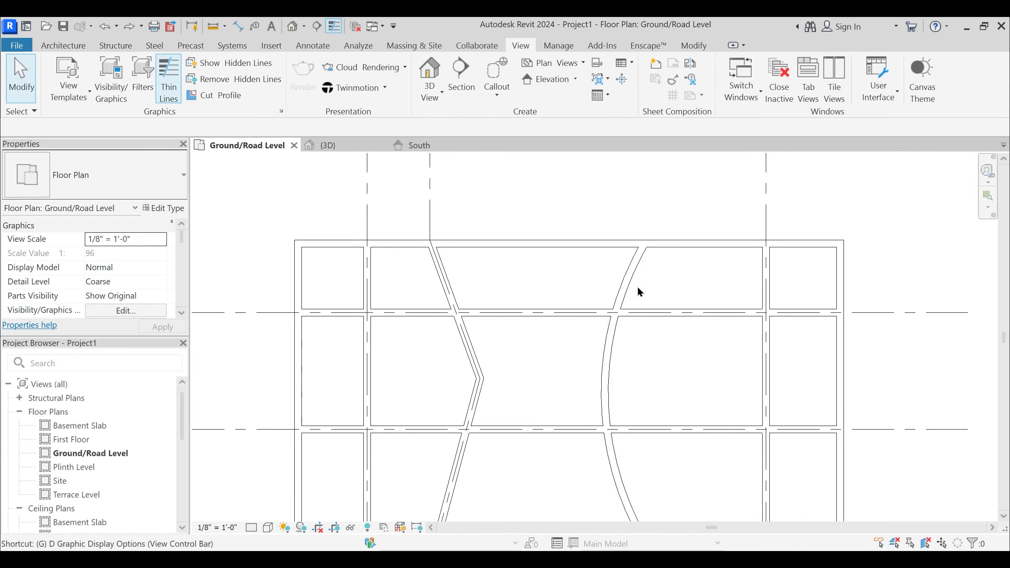
pyautogui.press('r')
pyautogui.click(687, 79)
pyautogui.press('Escape')
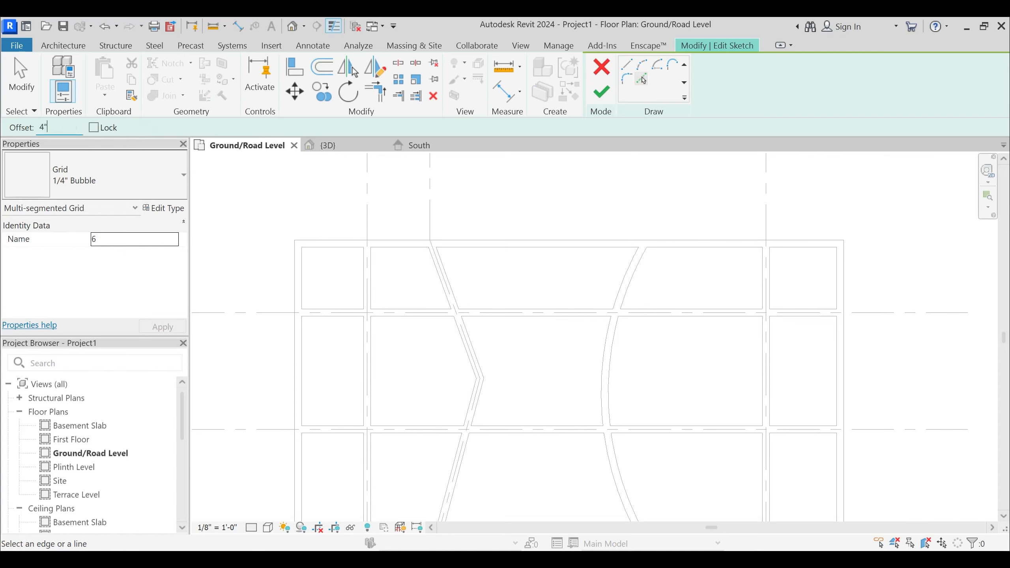
pyautogui.press('Return')
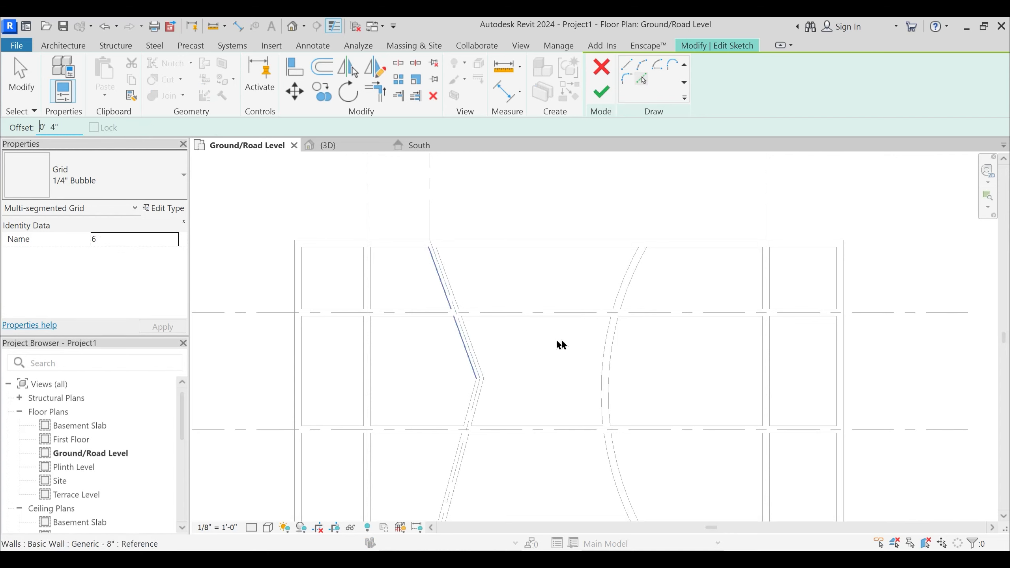
pyautogui.click(640, 256)
# - Stretch both ends of the sketched arc to the outer faces of the north and south exterior walls
pyautogui.scroll(2, 640, 257)
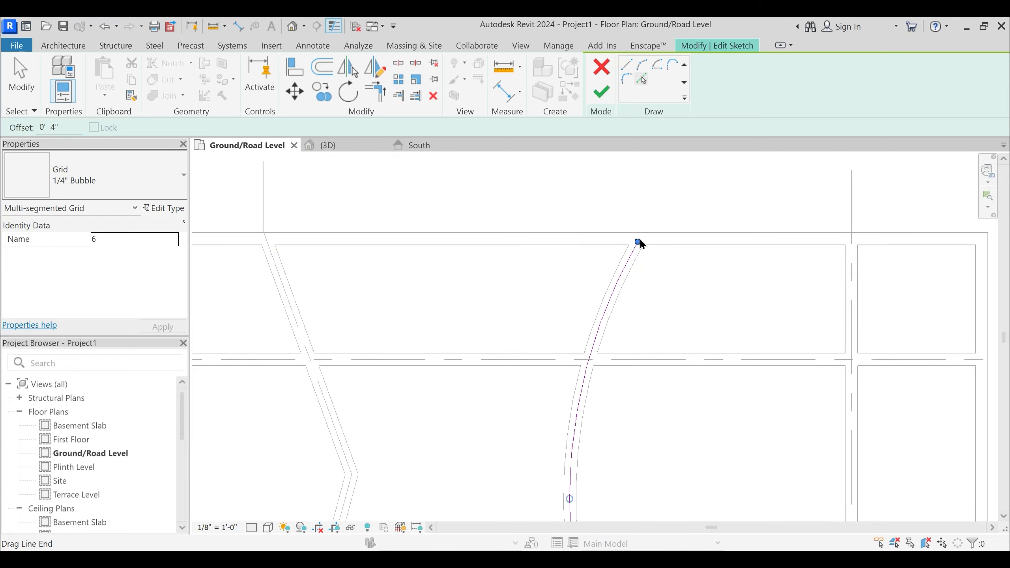
pyautogui.moveTo(640, 240); pyautogui.dragTo(644, 233)
pyautogui.scroll(-4, 656, 179)
pyautogui.scroll(1, 640, 506)
pyautogui.moveTo(639, 514); pyautogui.dragTo(622, 444, button='middle')
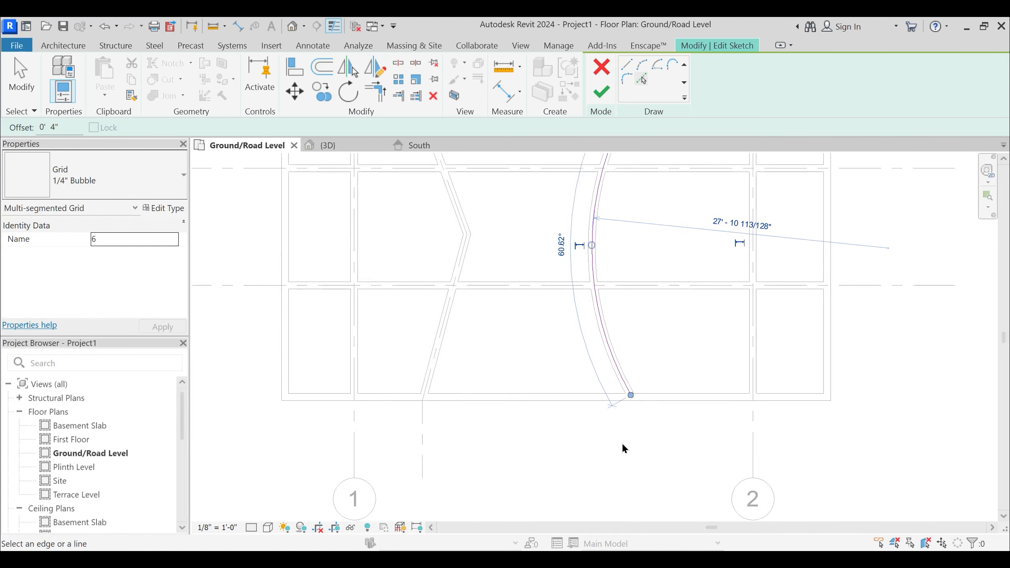
pyautogui.scroll(2, 623, 443)
pyautogui.moveTo(649, 350); pyautogui.dragTo(648, 355)
pyautogui.click(654, 381)
# - Draw a vertical sketch line about 7'-3 1/2" long running south from the arc's lower end
pyautogui.scroll(-2, 654, 381)
pyautogui.click(627, 65)
pyautogui.click(650, 370)
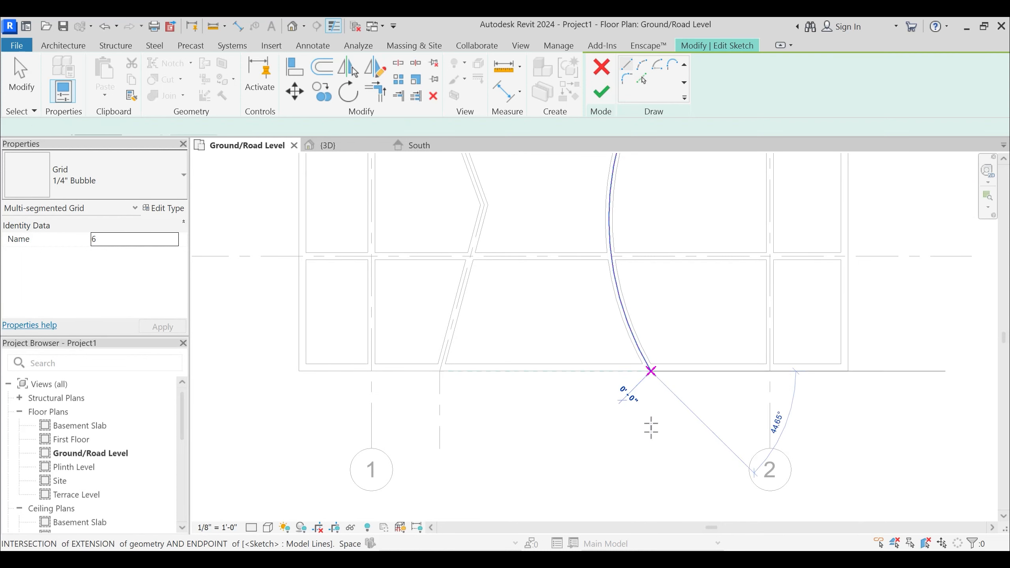
pyautogui.click(651, 449)
pyautogui.scroll(-5, 693, 452)
pyautogui.moveTo(671, 299); pyautogui.dragTo(661, 337, button='middle')
pyautogui.press('Escape')
# - Draw a vertical sketch line 10'-8" long north from the arc's upper end and try to finish the sketch
pyautogui.scroll(1, 664, 297)
pyautogui.click(663, 299)
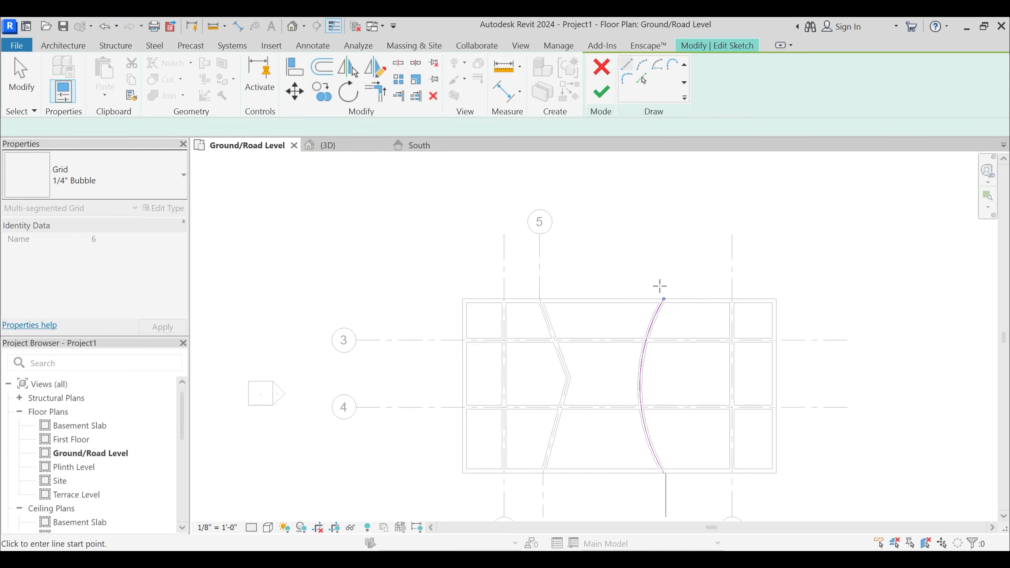
pyautogui.scroll(2, 659, 285)
pyautogui.click(663, 299)
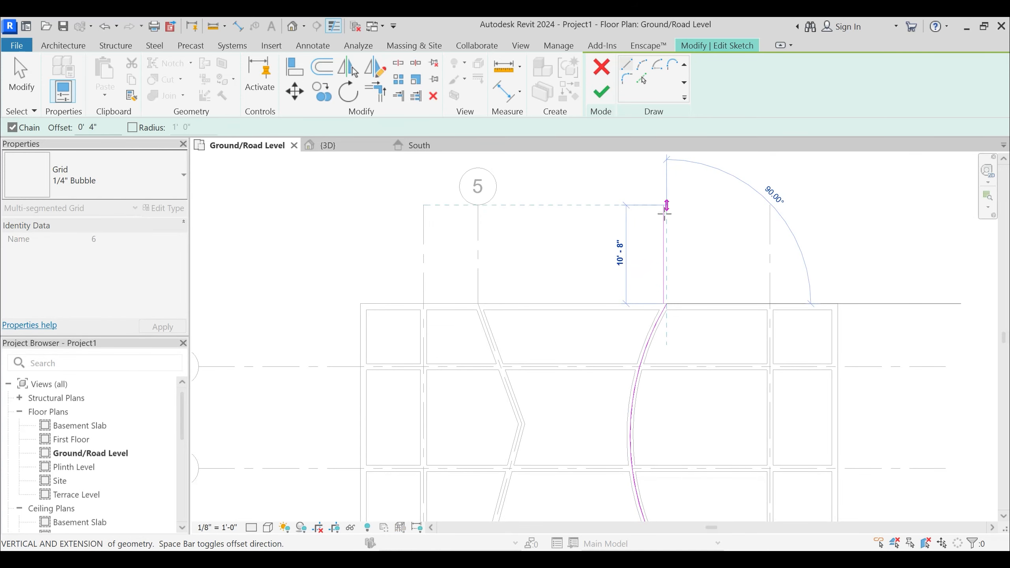
pyautogui.click(665, 205)
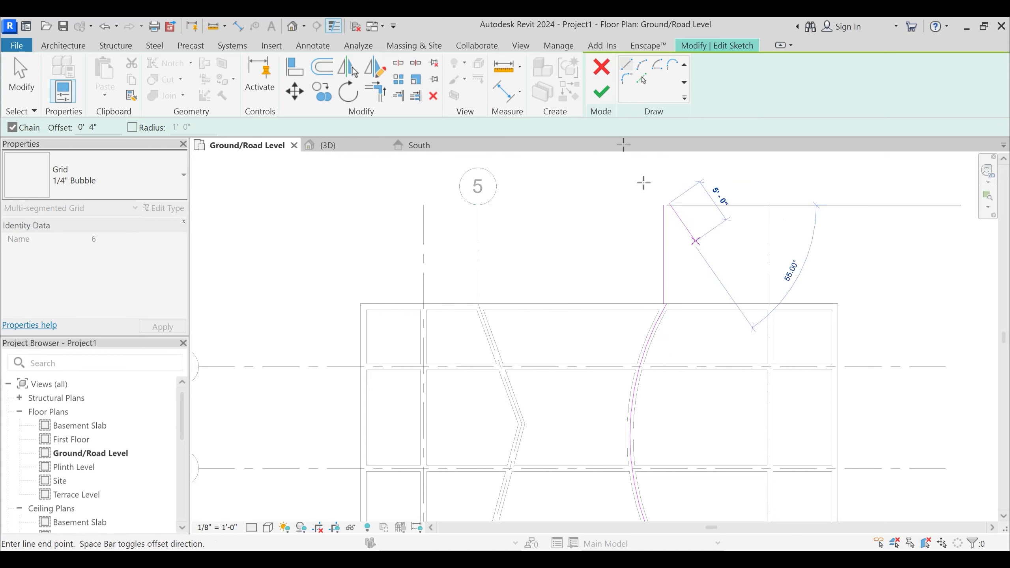
pyautogui.click(601, 91)
pyautogui.press('Return')
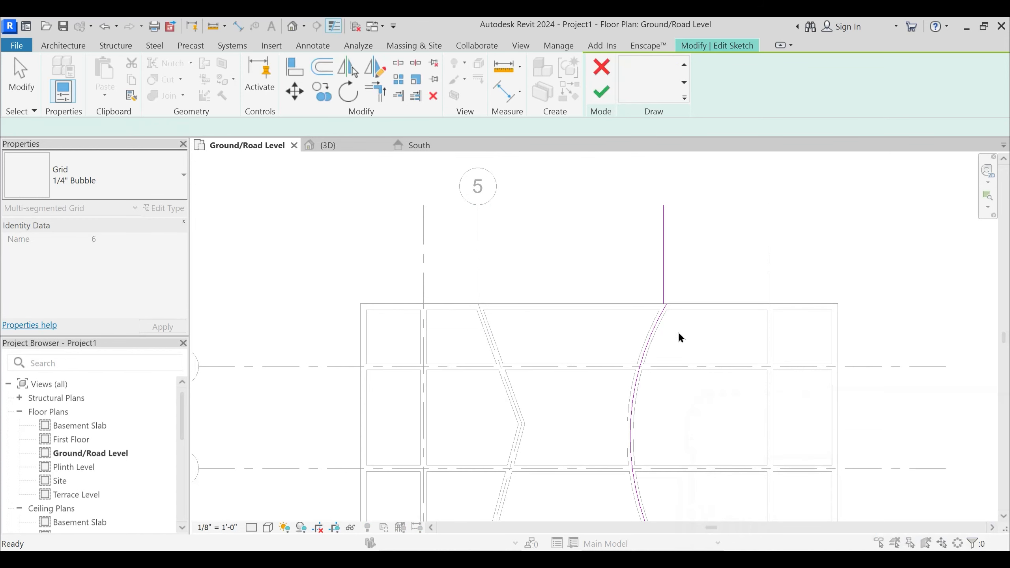
# - Move the south vertical line so its upper end meets the arc's lower endpoint
pyautogui.scroll(-3, 678, 338)
pyautogui.scroll(3, 678, 482)
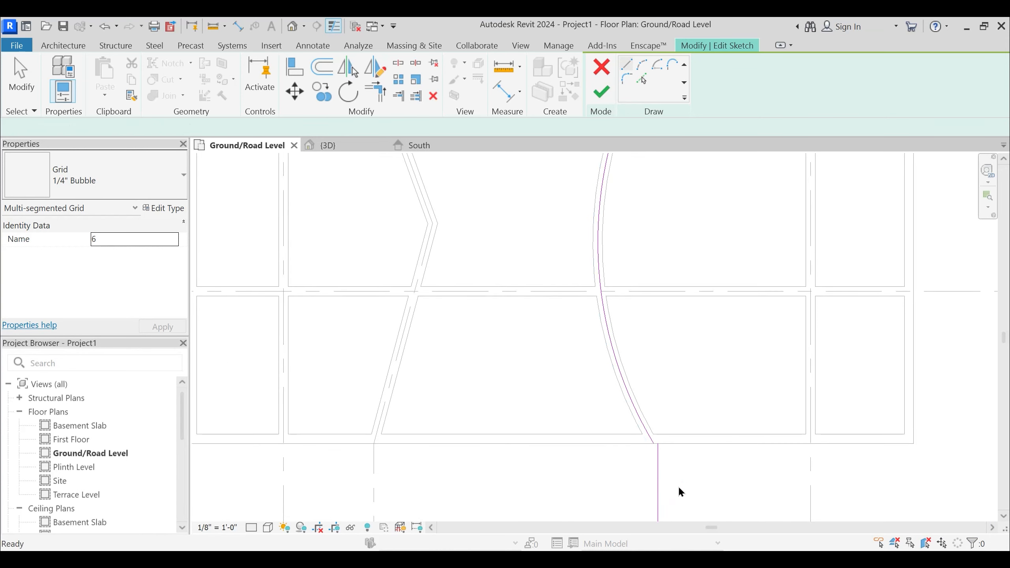
pyautogui.press('Escape')
pyautogui.click(672, 479)
pyautogui.scroll(4, 642, 453)
pyautogui.press('m')
pyautogui.press('v')
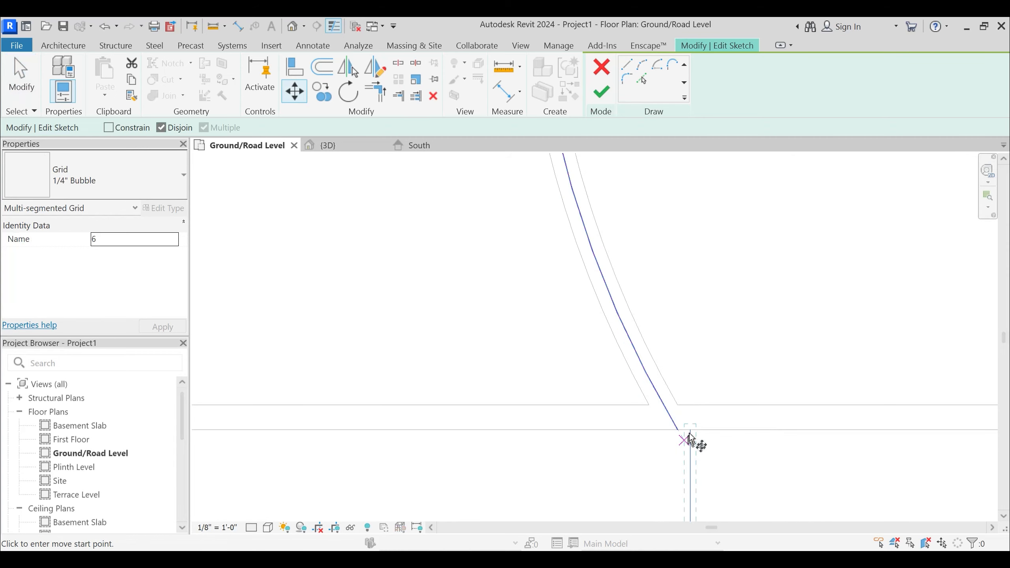
pyautogui.press('Escape')
pyautogui.scroll(-5, 671, 310)
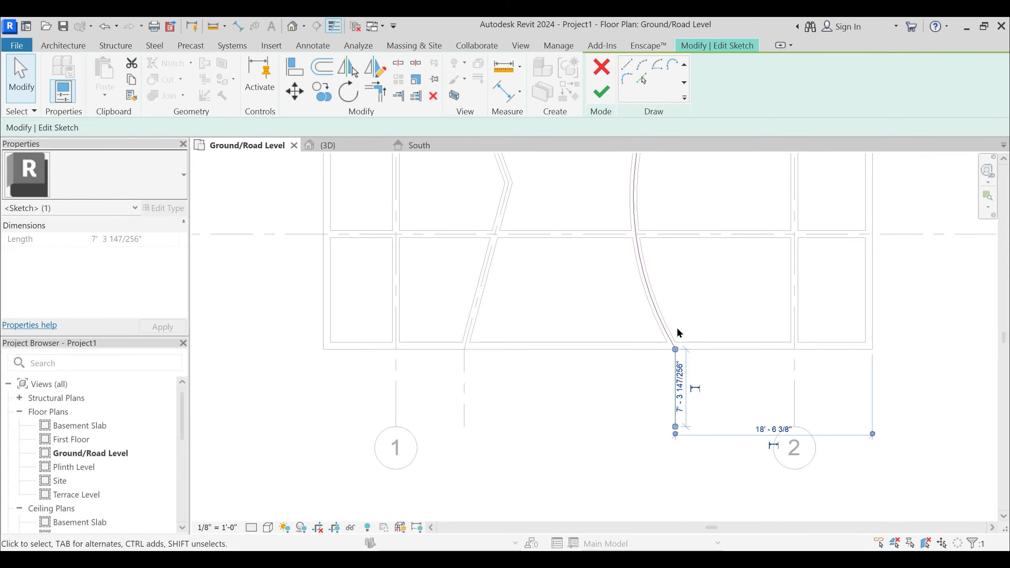
# - Move the north vertical line onto the arc's upper endpoint and finish the multi-segment grid sketch
pyautogui.scroll(4, 669, 240)
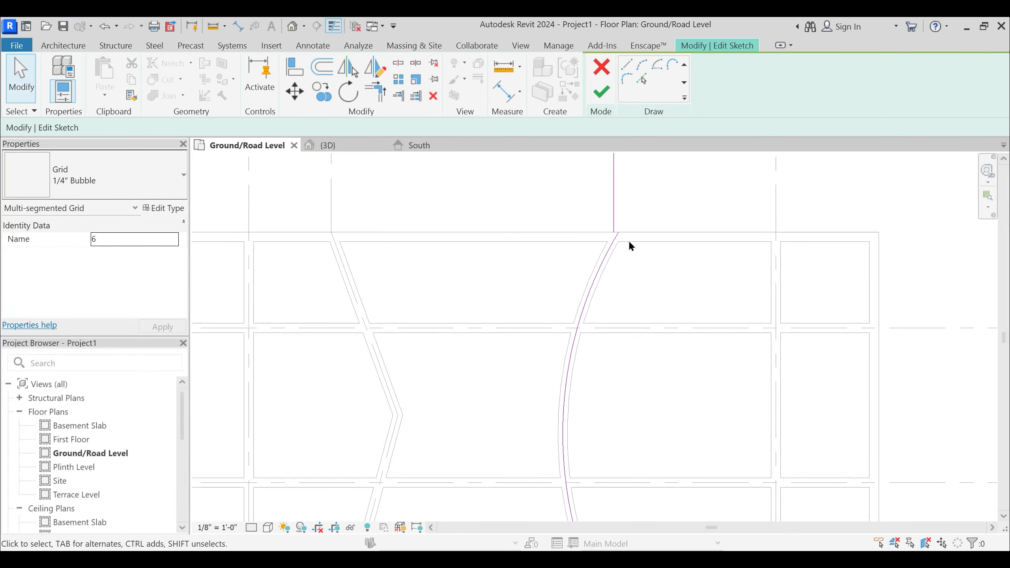
pyautogui.click(603, 191)
pyautogui.moveTo(638, 306); pyautogui.dragTo(640, 374, button='middle')
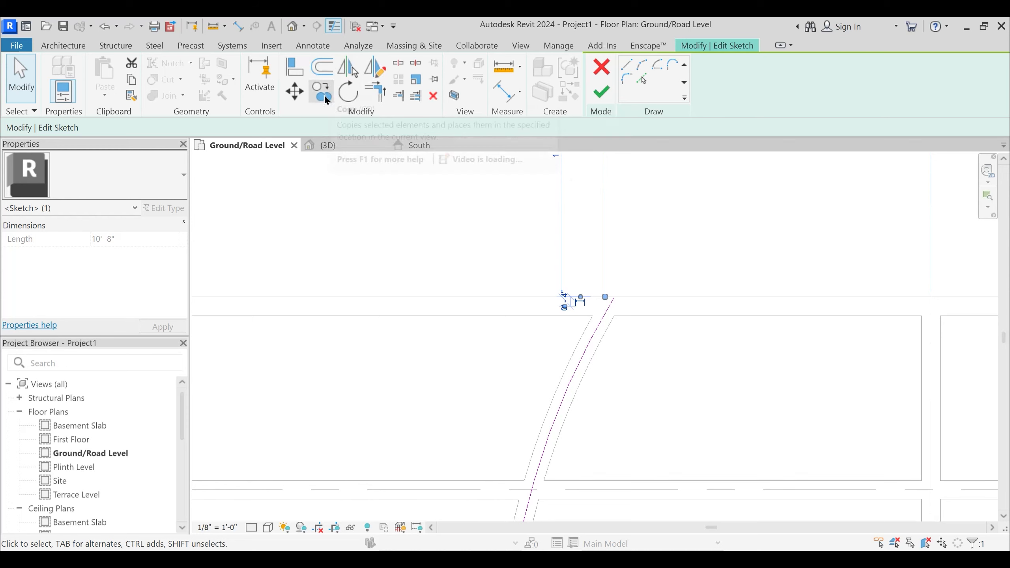
pyautogui.click(296, 93)
pyautogui.scroll(3, 596, 304)
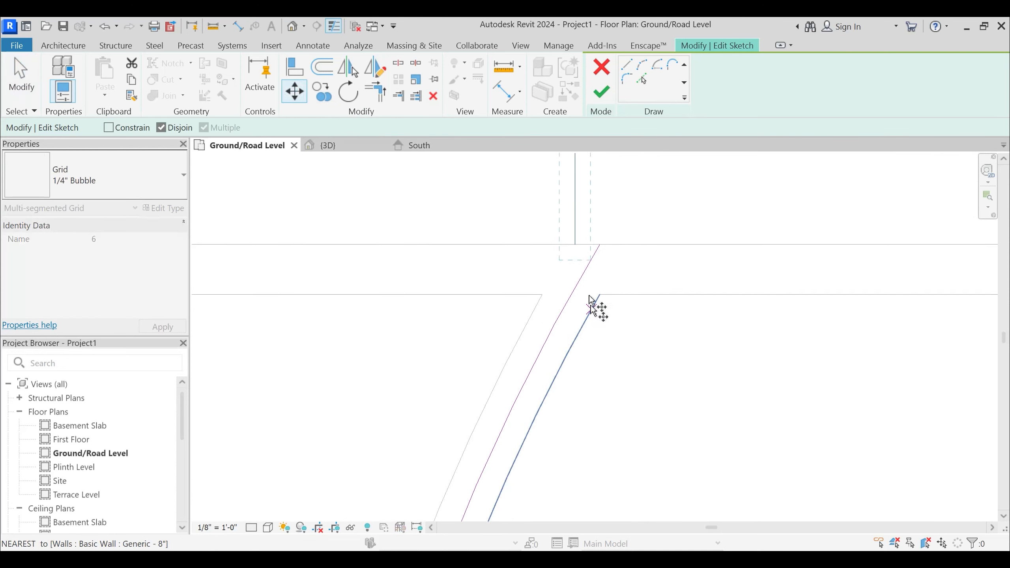
pyautogui.click(573, 235)
pyautogui.click(600, 234)
pyautogui.scroll(-3, 636, 311)
pyautogui.click(635, 342)
pyautogui.scroll(-4, 637, 346)
pyautogui.click(601, 92)
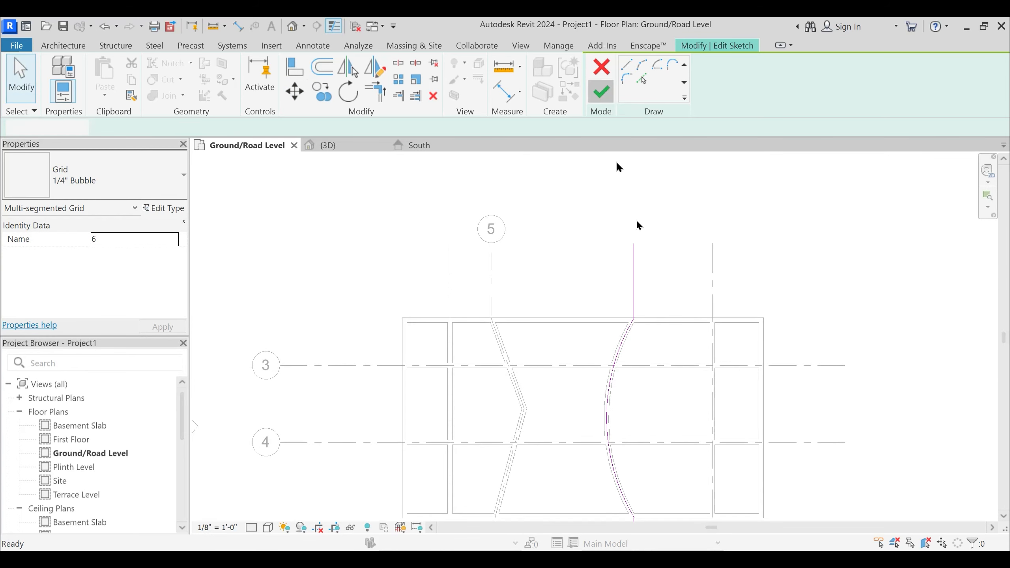
# - Rename the upper horizontal grid, labelled 3, as A
pyautogui.click(665, 266)
pyautogui.scroll(-3, 664, 265)
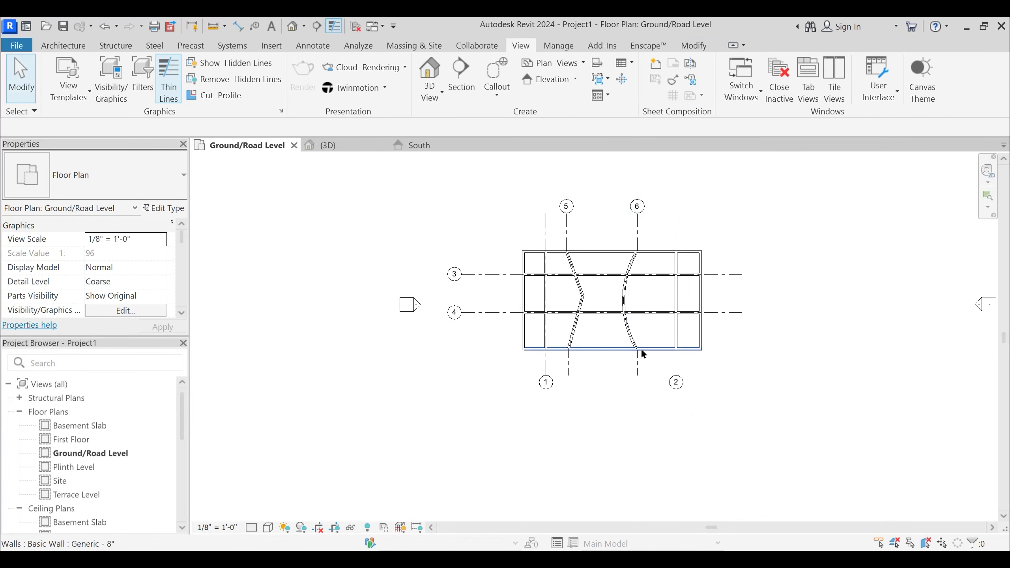
pyautogui.scroll(3, 647, 306)
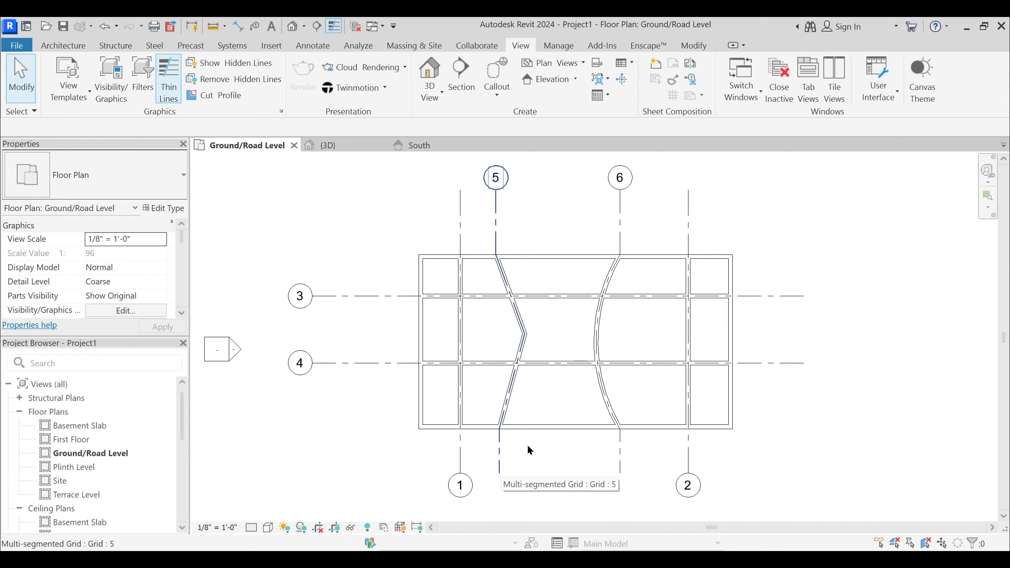
pyautogui.moveTo(349, 328); pyautogui.dragTo(367, 284, button='middle')
pyautogui.click(317, 257)
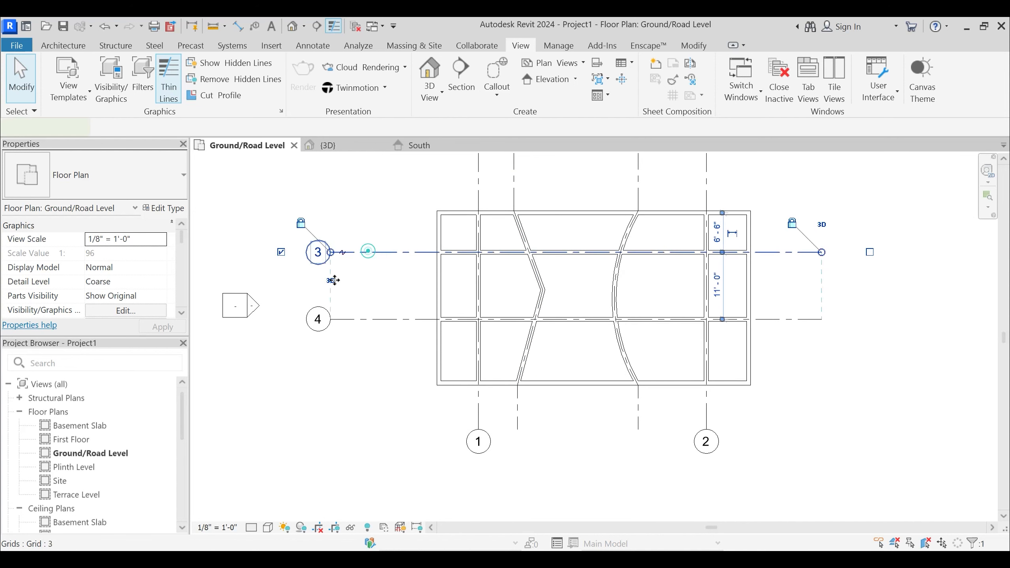
pyautogui.click(317, 258)
# - Rename the lower horizontal grid, labelled 4, as B
pyautogui.click(321, 317)
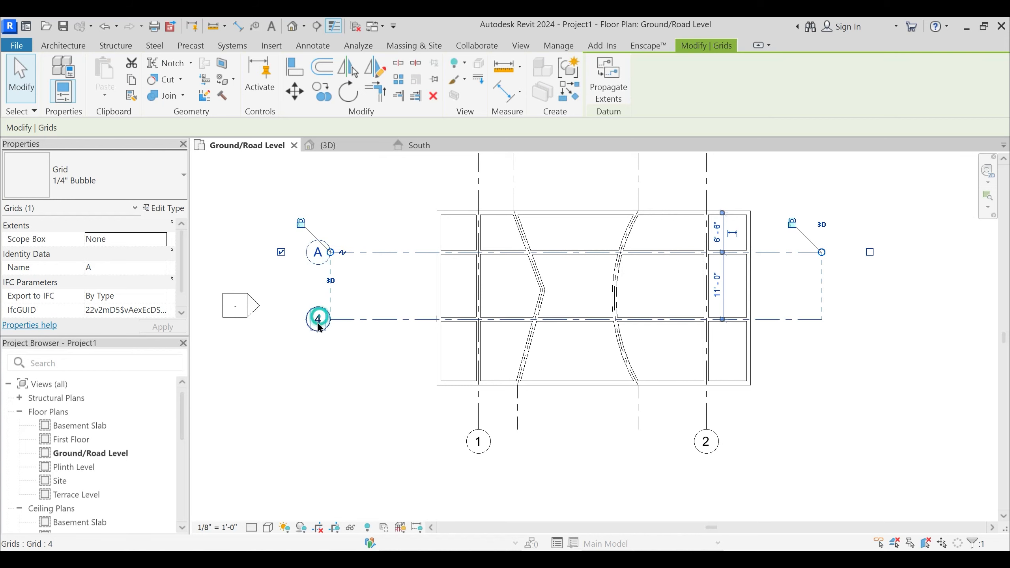
pyautogui.click(321, 318)
pyautogui.click(329, 327)
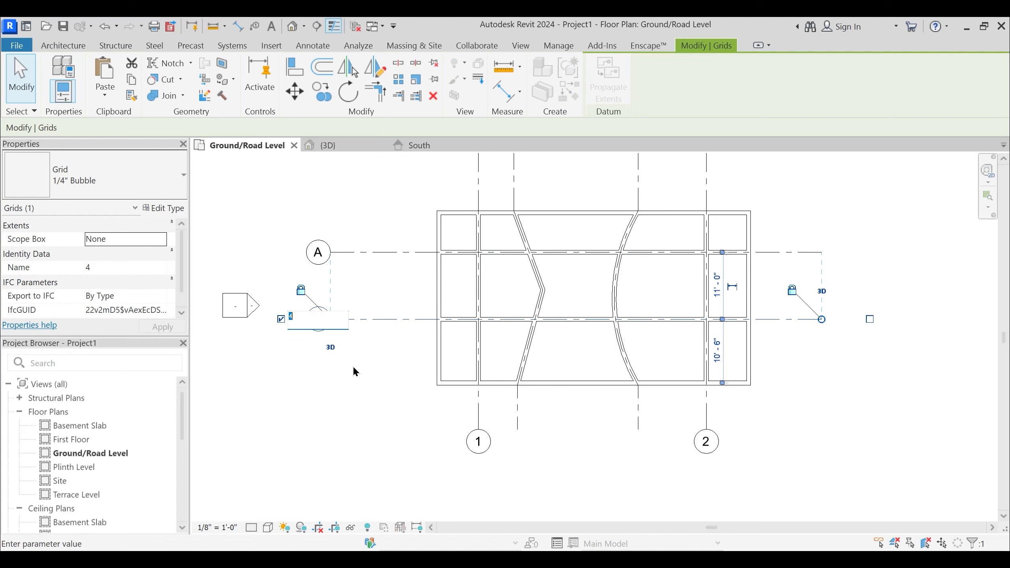
pyautogui.write('B')
pyautogui.press('Return')
pyautogui.click(373, 390)
pyautogui.scroll(-2, 398, 375)
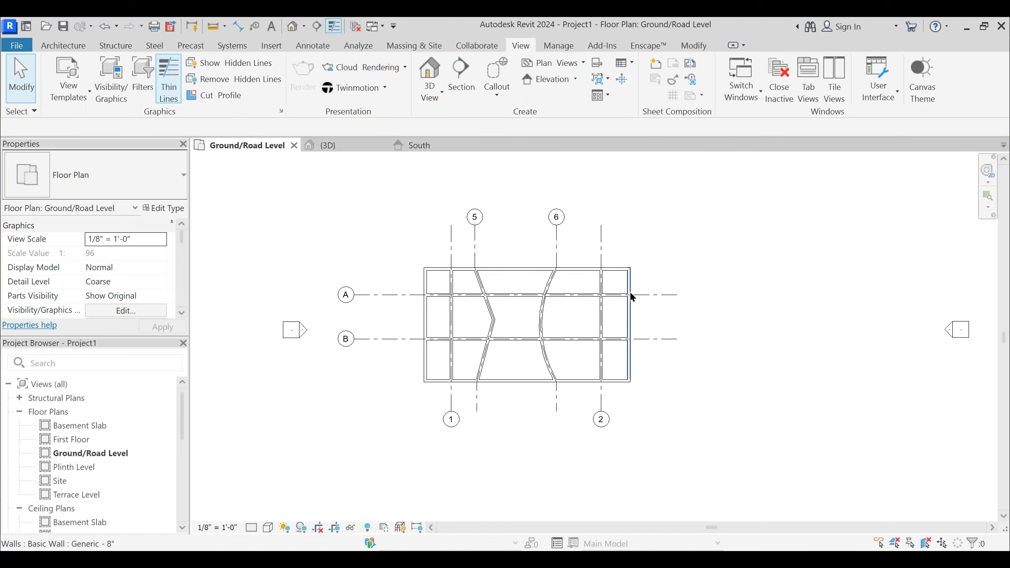
pyautogui.click(648, 297)
pyautogui.press('Escape')
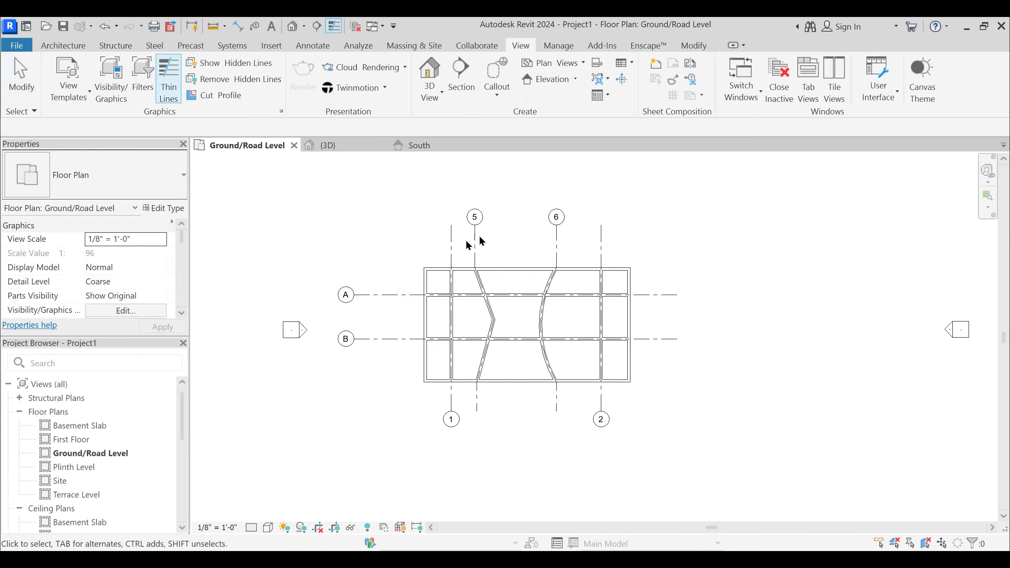
pyautogui.click(474, 241)
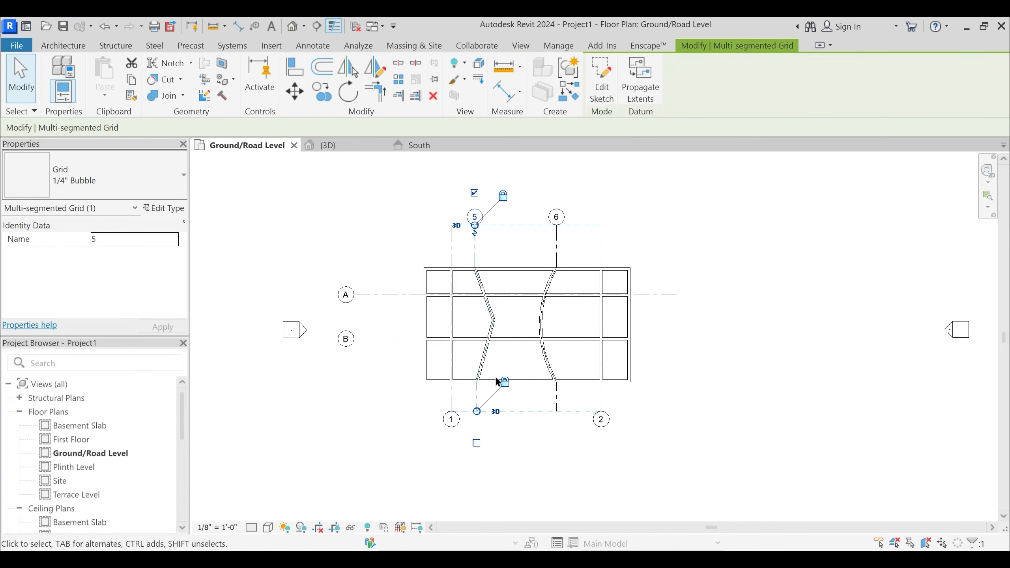
pyautogui.click(474, 215)
pyautogui.write('2')
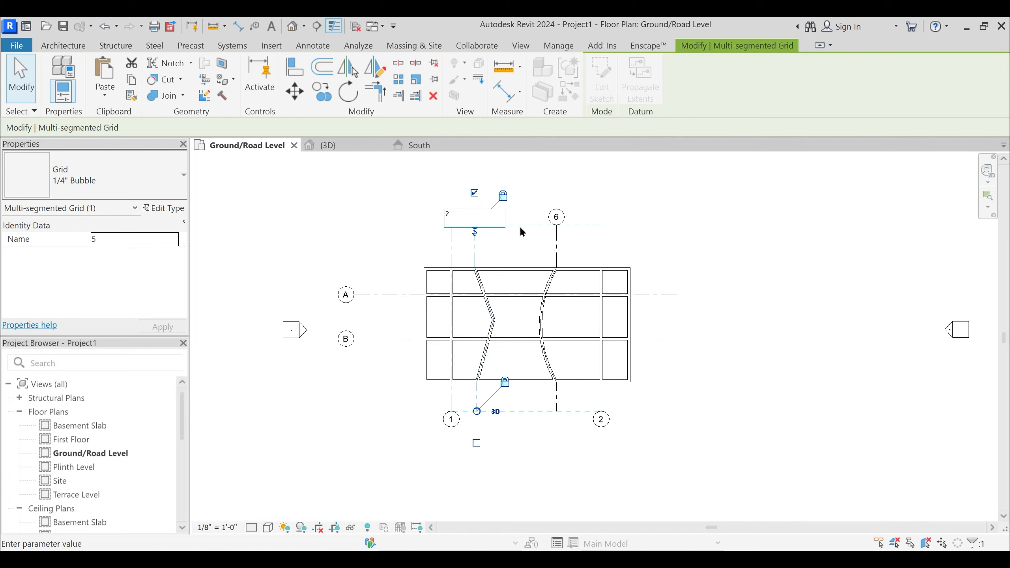
pyautogui.press('Escape')
pyautogui.press('Escape')
# - Rename the easternmost vertical grid, labelled 2, as 4
pyautogui.click(601, 417)
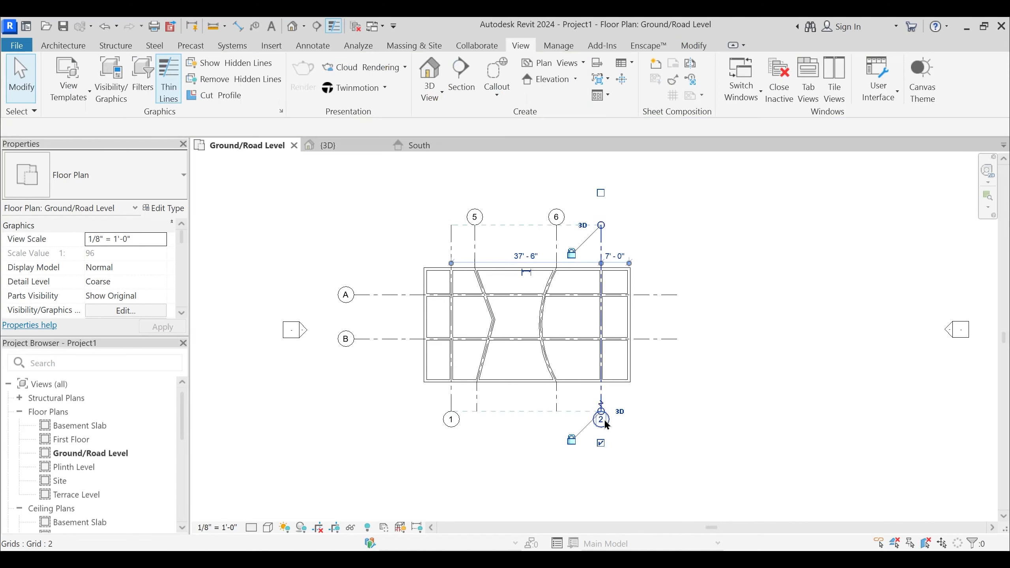
pyautogui.click(604, 419)
pyautogui.press('Return')
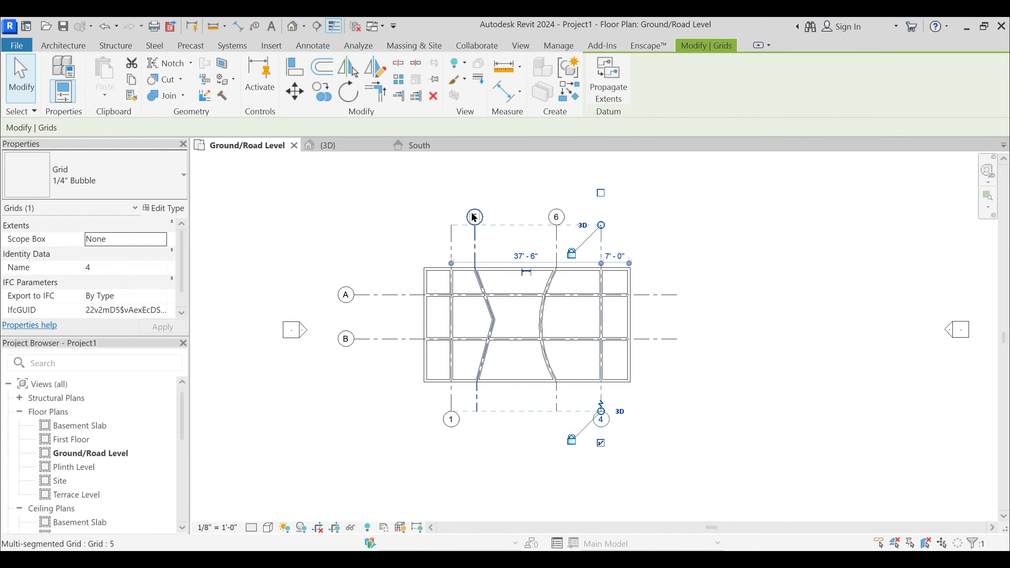
# - Rename the bent multi-segment grid as 2 and the curved multi-segment grid as 3
pyautogui.click(474, 217)
pyautogui.click(474, 217)
pyautogui.write('2')
pyautogui.press('Return')
pyautogui.click(556, 217)
pyautogui.click(557, 216)
pyautogui.press('Return')
pyautogui.press('Escape')
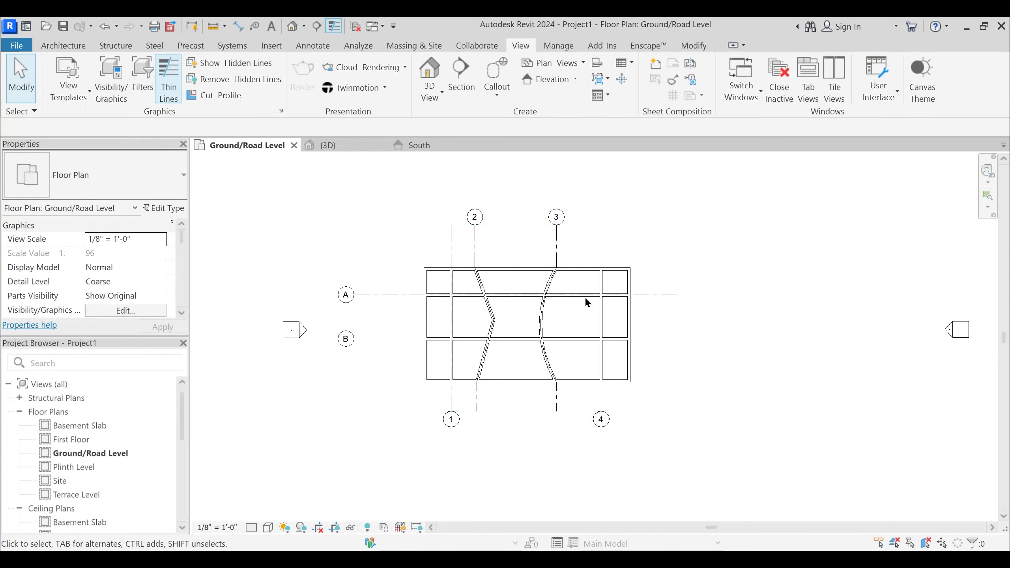
# - Change the type of the bent multi-segment grid 2 to 1/4" Bubble Custom Gap
pyautogui.click(454, 244)
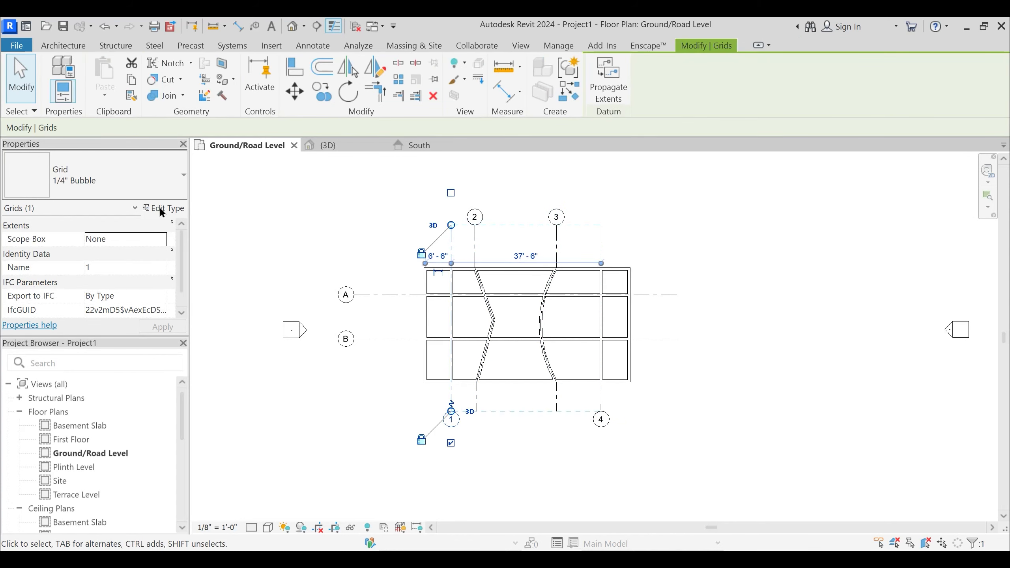
pyautogui.click(476, 240)
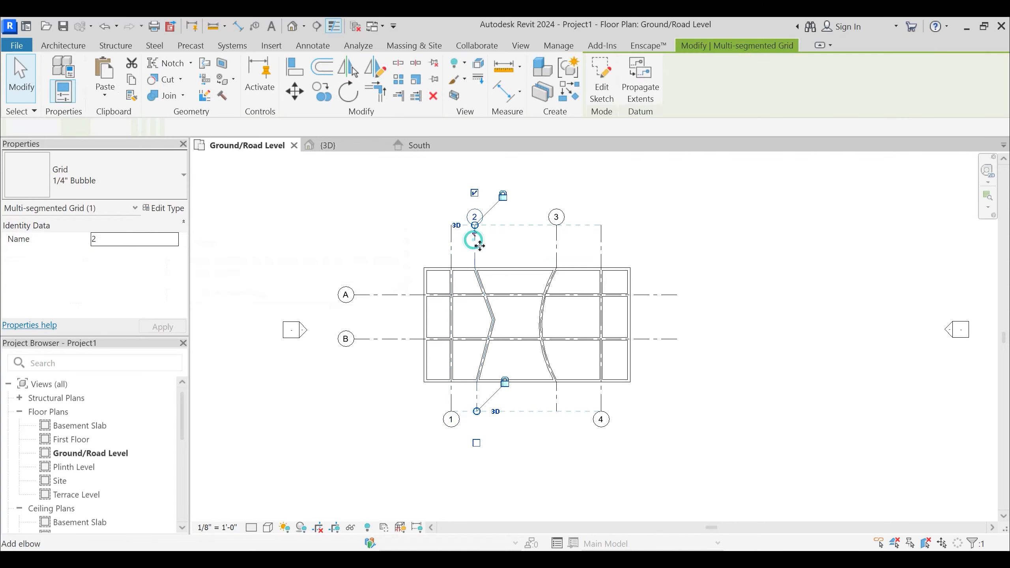
pyautogui.click(101, 171)
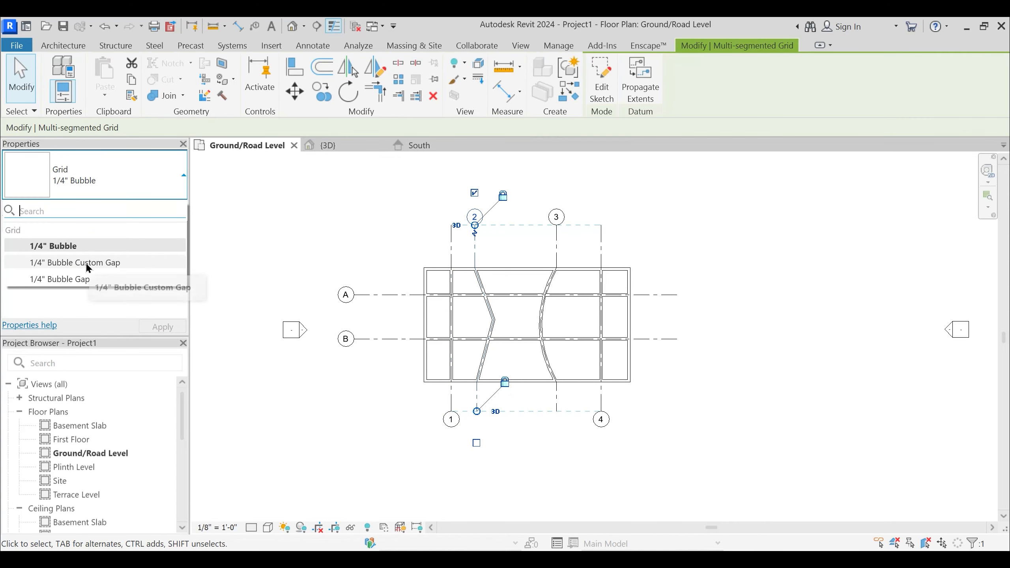
pyautogui.click(135, 265)
pyautogui.scroll(2, 546, 278)
pyautogui.press('Escape')
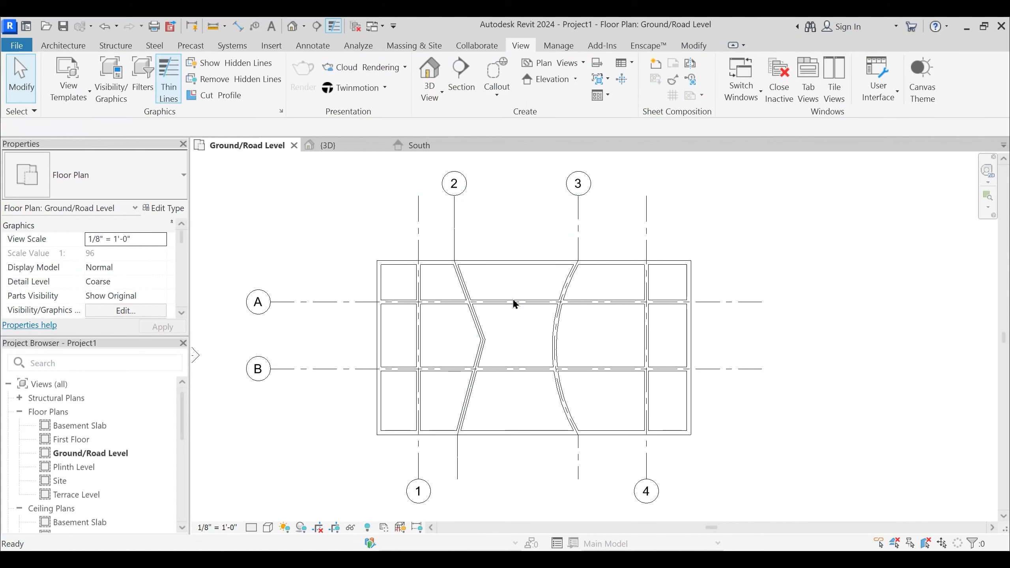
# - Change the type of the curved multi-segment grid 3 to 1/4" Bubble Gap
pyautogui.click(578, 219)
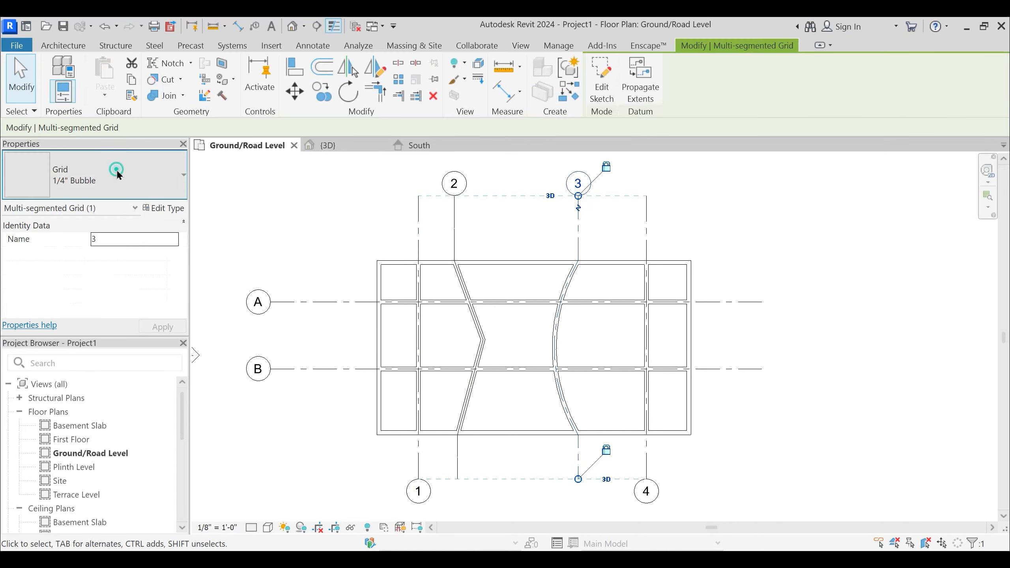
pyautogui.click(117, 172)
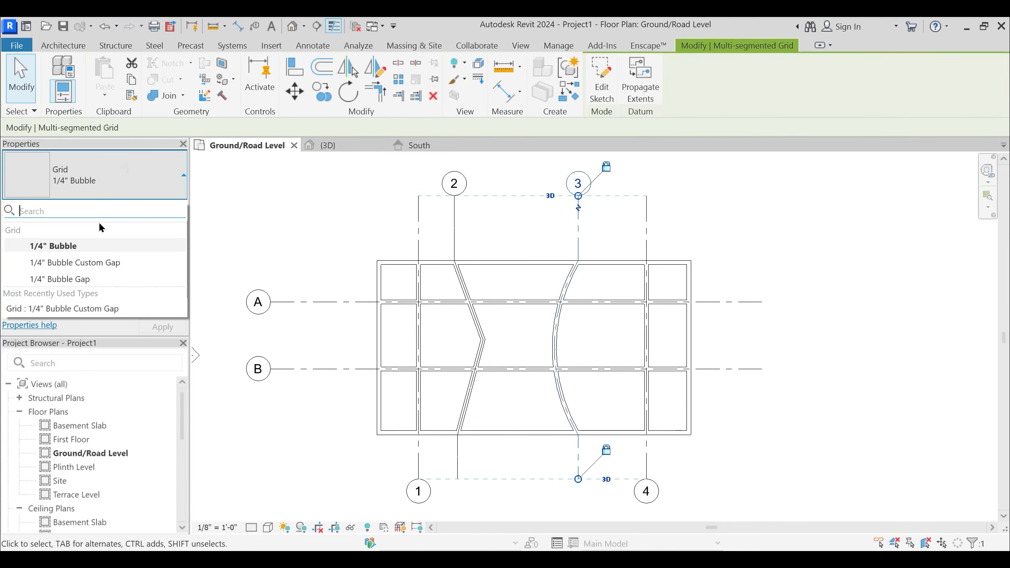
pyautogui.click(70, 280)
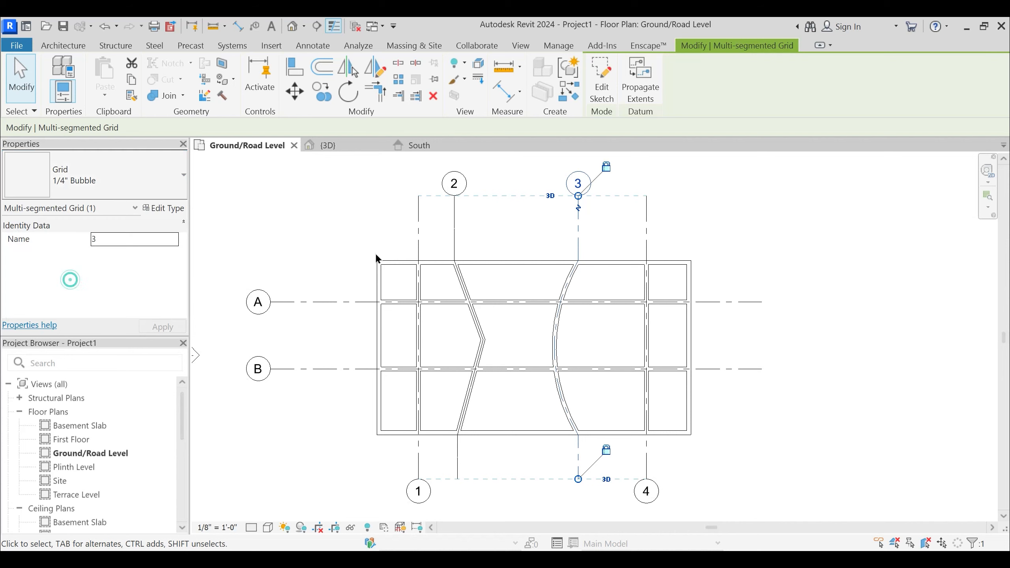
pyautogui.click(532, 210)
pyautogui.click(578, 226)
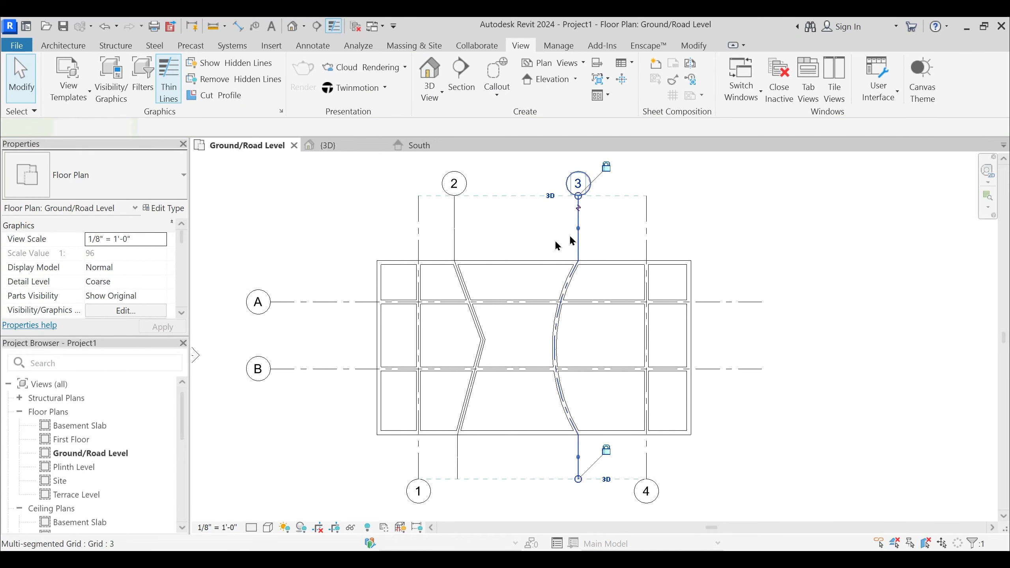
pyautogui.click(523, 239)
pyautogui.moveTo(561, 261); pyautogui.dragTo(560, 289, button='middle')
pyautogui.scroll(1, 559, 290)
pyautogui.moveTo(604, 255); pyautogui.dragTo(481, 239)
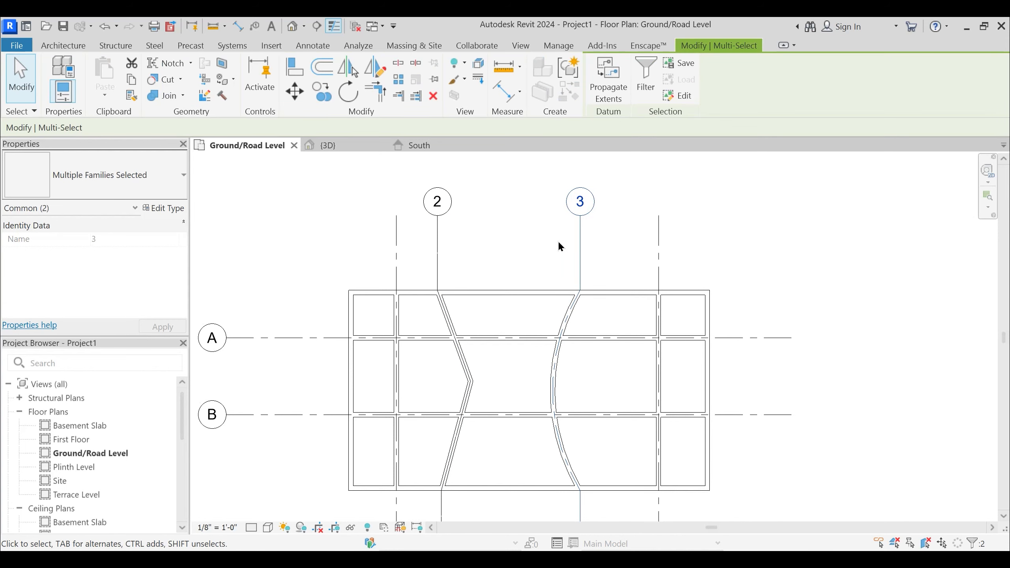
pyautogui.click(615, 249)
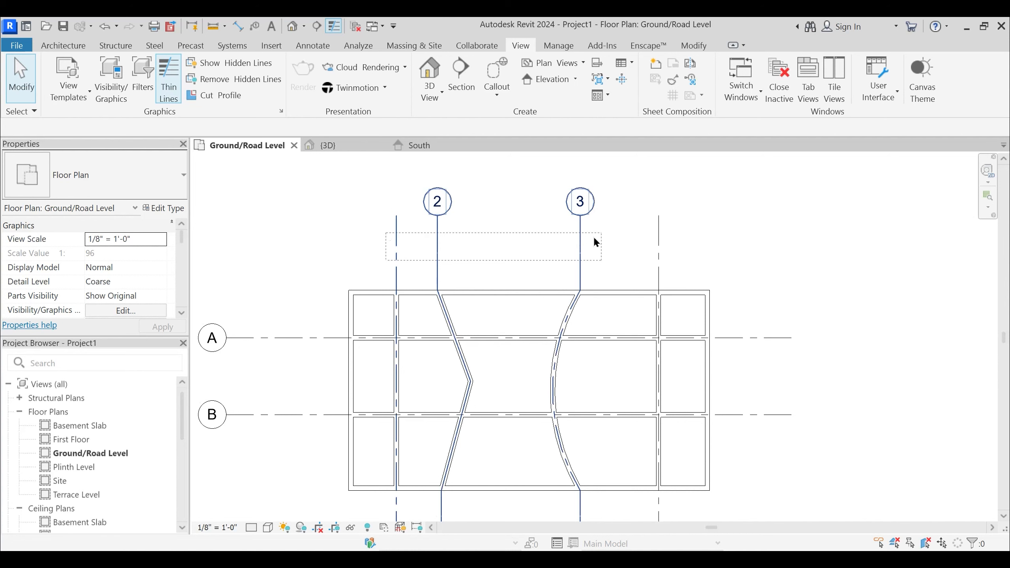
# - Examine the Temporary Hide/Isolate options with curved grid 3 selected and again with nothing selected
pyautogui.click(580, 238)
pyautogui.moveTo(491, 378); pyautogui.dragTo(505, 282, button='middle')
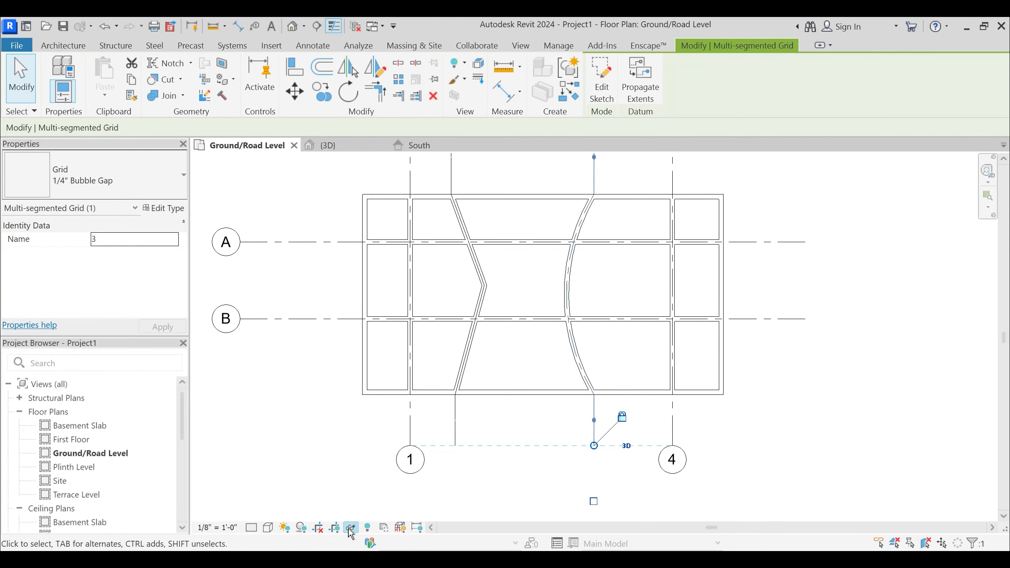
pyautogui.click(349, 529)
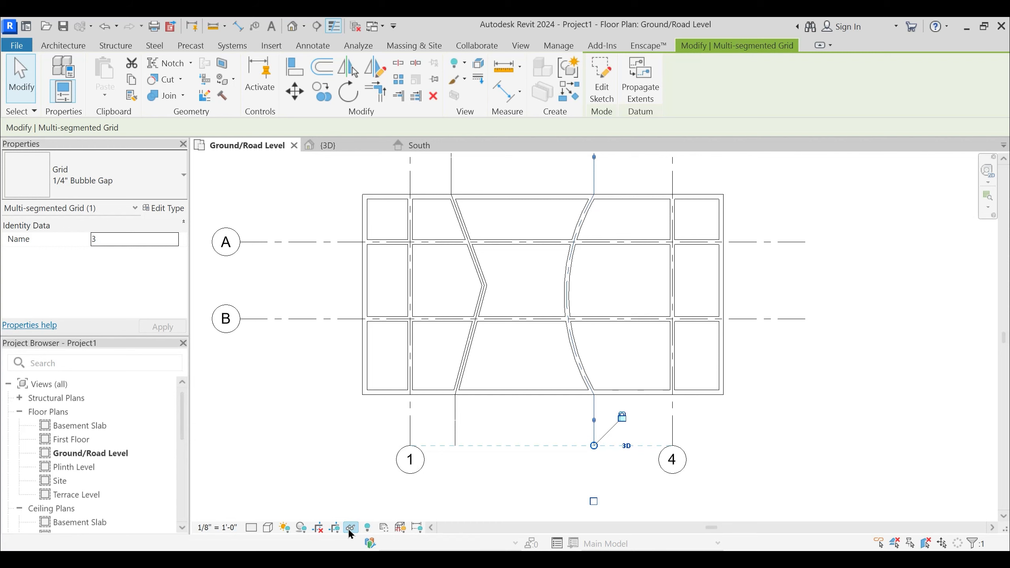
pyautogui.click(349, 528)
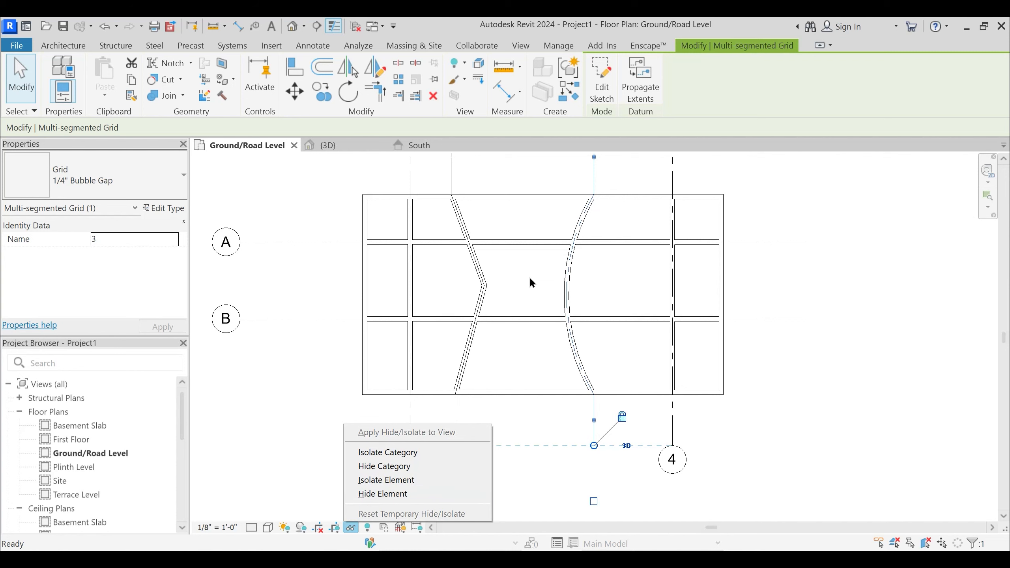
pyautogui.press('Escape')
pyautogui.press('Escape')
pyautogui.scroll(-1, 534, 244)
pyautogui.moveTo(540, 299); pyautogui.dragTo(551, 346, button='middle')
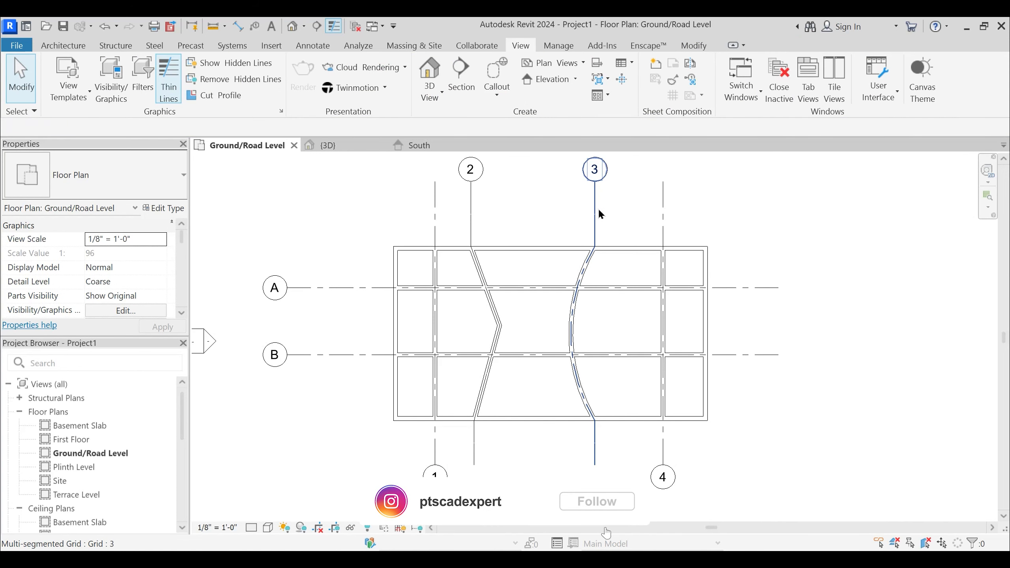
pyautogui.click(350, 527)
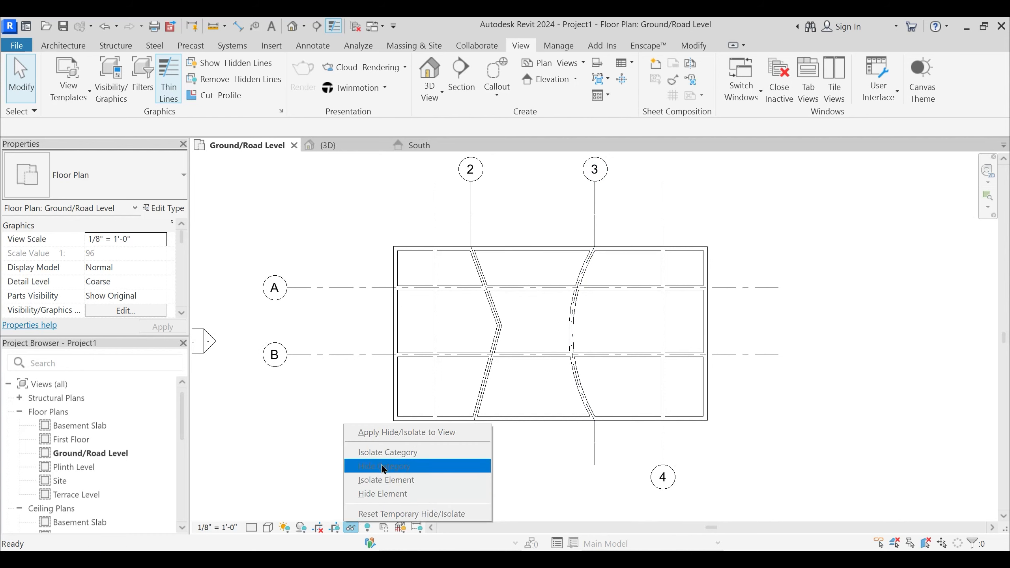
pyautogui.click(632, 257)
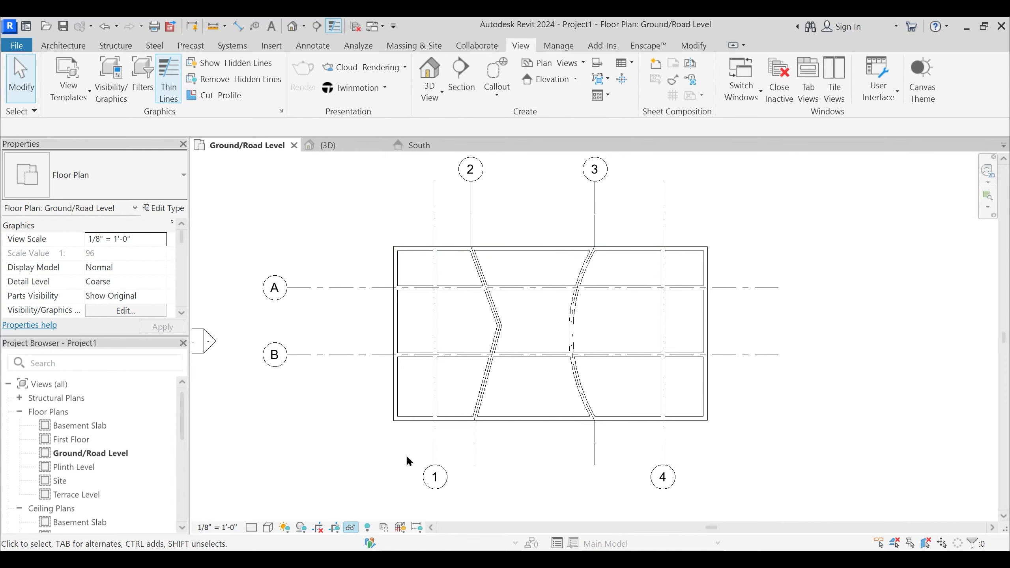
# - Temporarily isolate the grid category in the plan, using curved grid 3 as the selected element
pyautogui.click(594, 215)
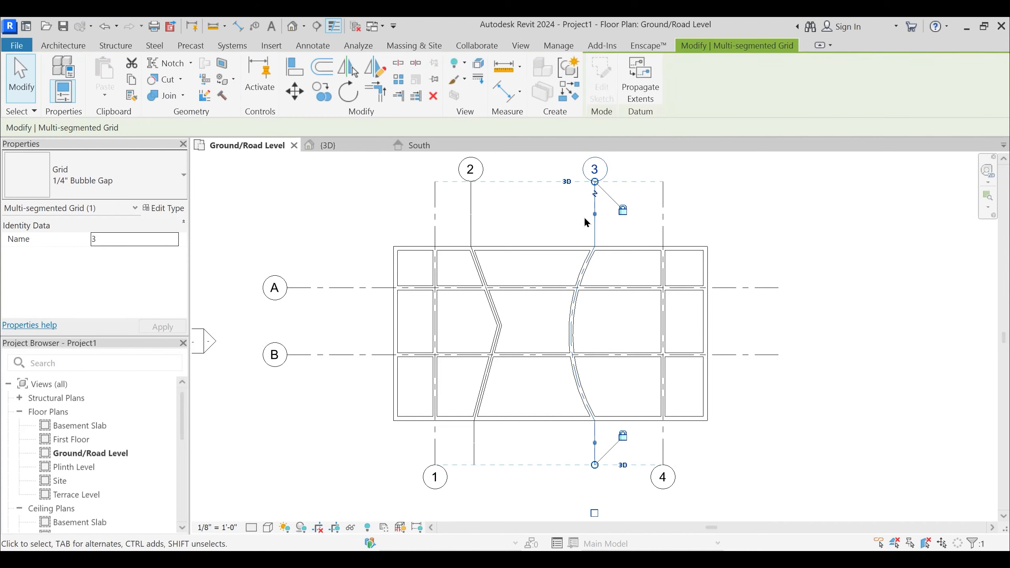
pyautogui.click(351, 529)
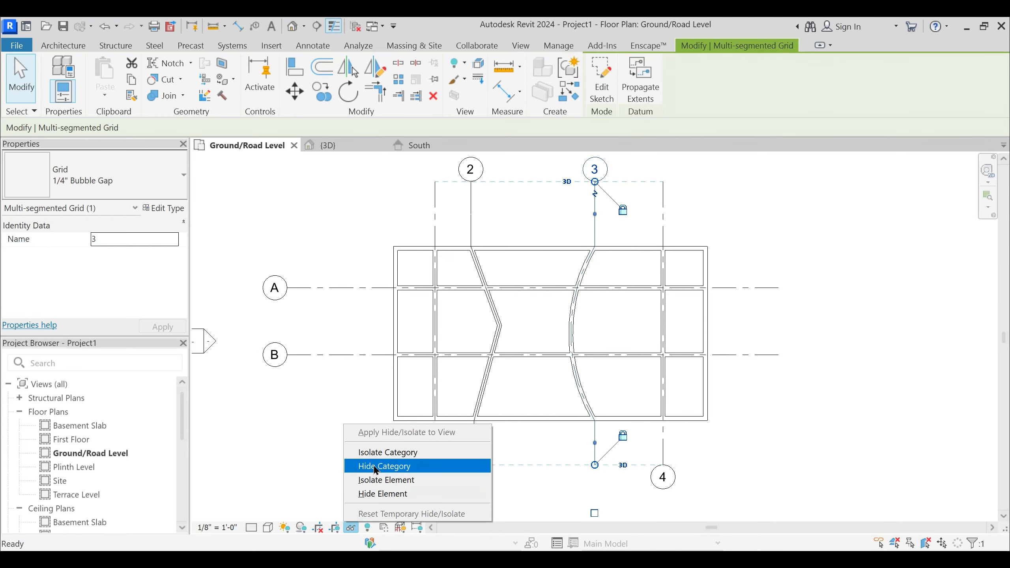
pyautogui.click(378, 453)
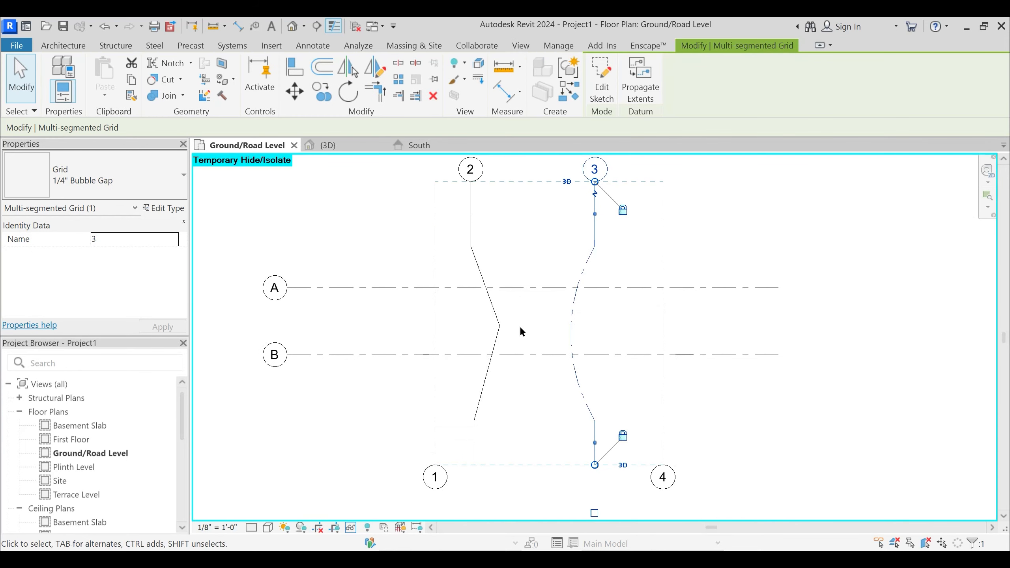
pyautogui.click(515, 230)
pyautogui.moveTo(505, 318); pyautogui.dragTo(514, 336, button='middle')
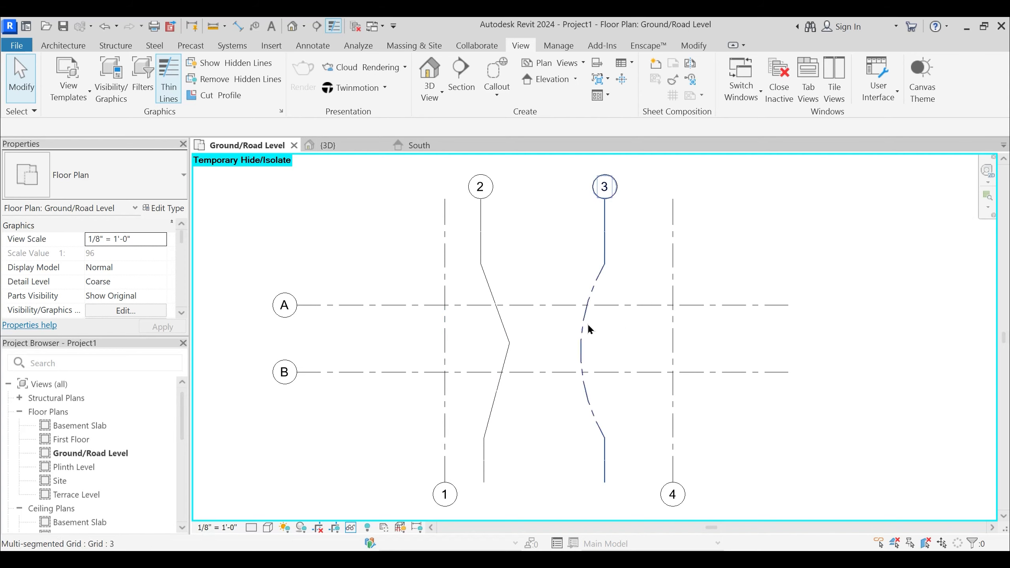
pyautogui.click(673, 324)
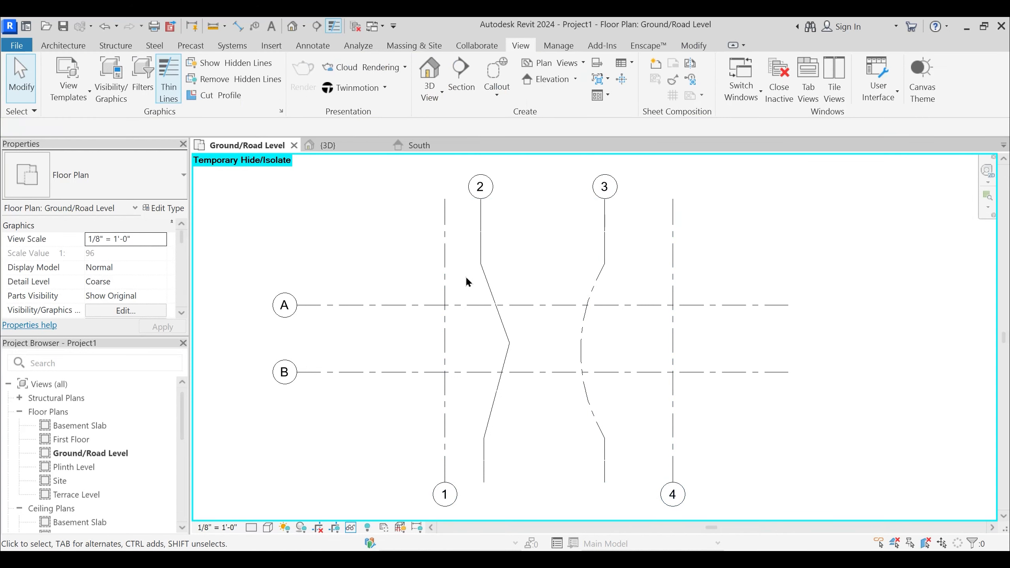
# - Copy grid 1 to the right, placing the copy between grids 2 and 3, about 11'-10" from grid 3
pyautogui.moveTo(464, 275); pyautogui.dragTo(484, 262, button='middle')
pyautogui.click(464, 336)
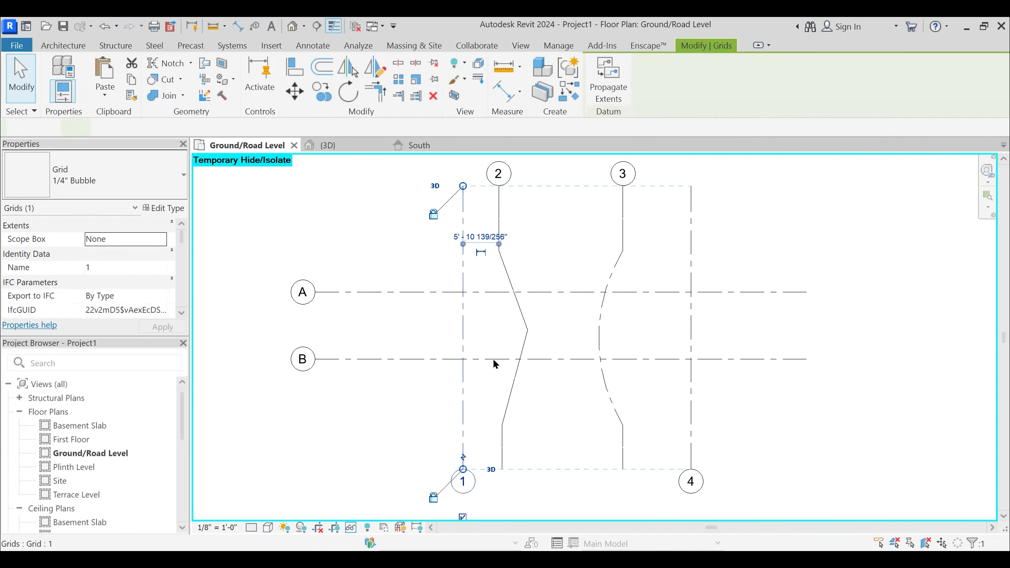
pyautogui.press('c')
pyautogui.press('o')
pyautogui.click(475, 323)
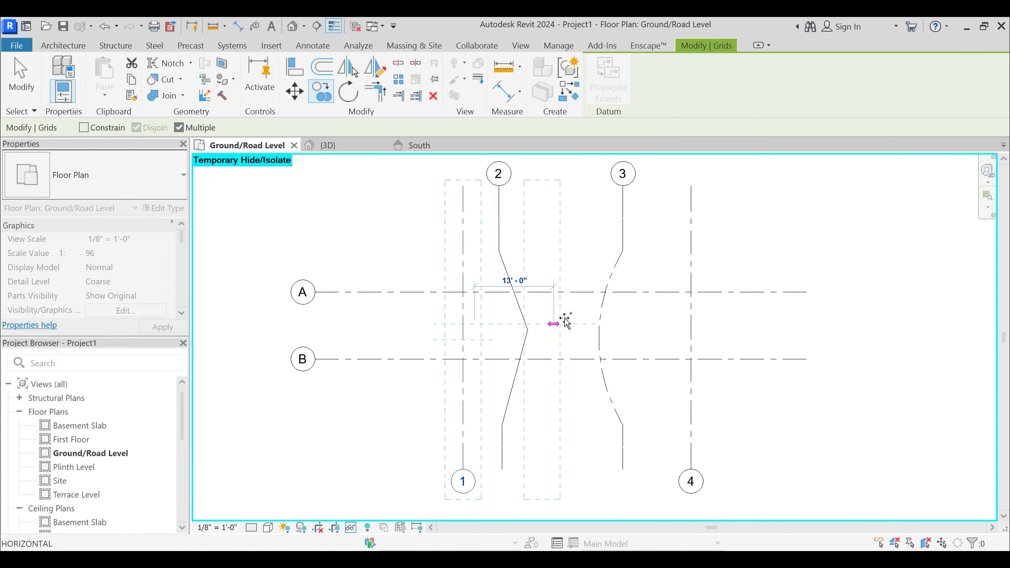
pyautogui.click(564, 323)
pyautogui.press('Escape')
pyautogui.press('Escape')
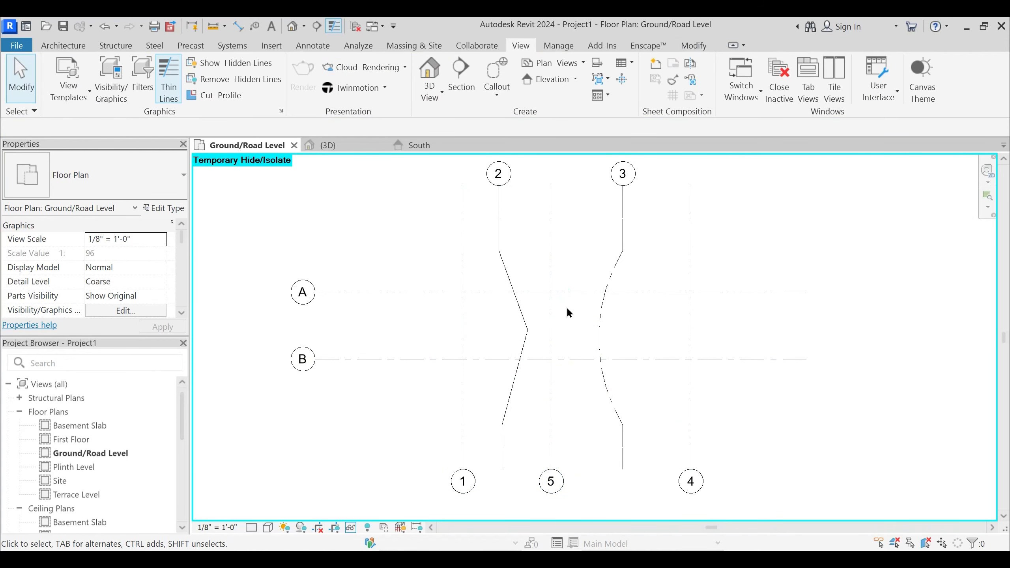
# - Change the type of the copied straight grid 5 to 1/4" Bubble Custom Gap
pyautogui.click(551, 261)
pyautogui.click(117, 176)
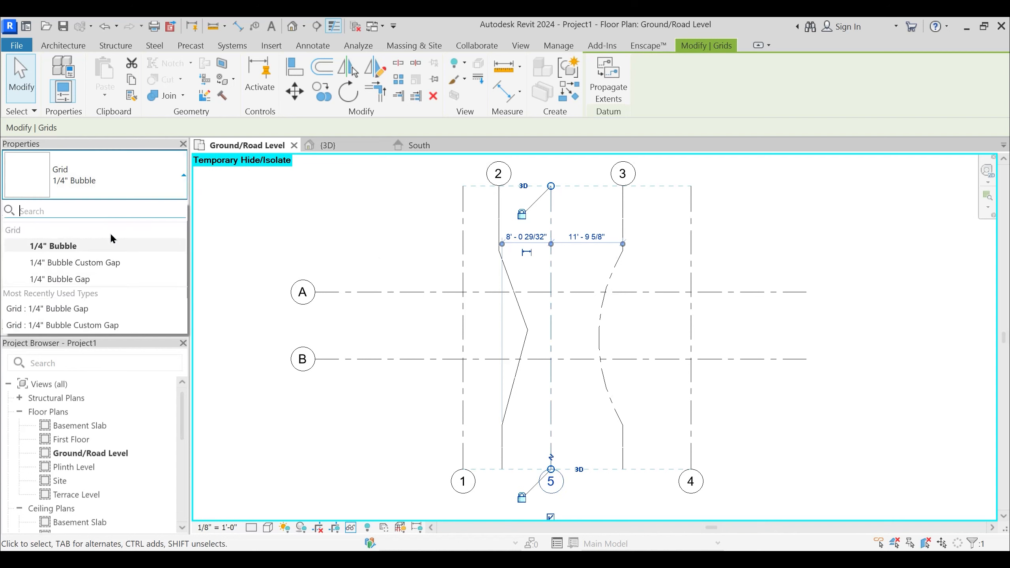
pyautogui.click(98, 263)
pyautogui.click(652, 261)
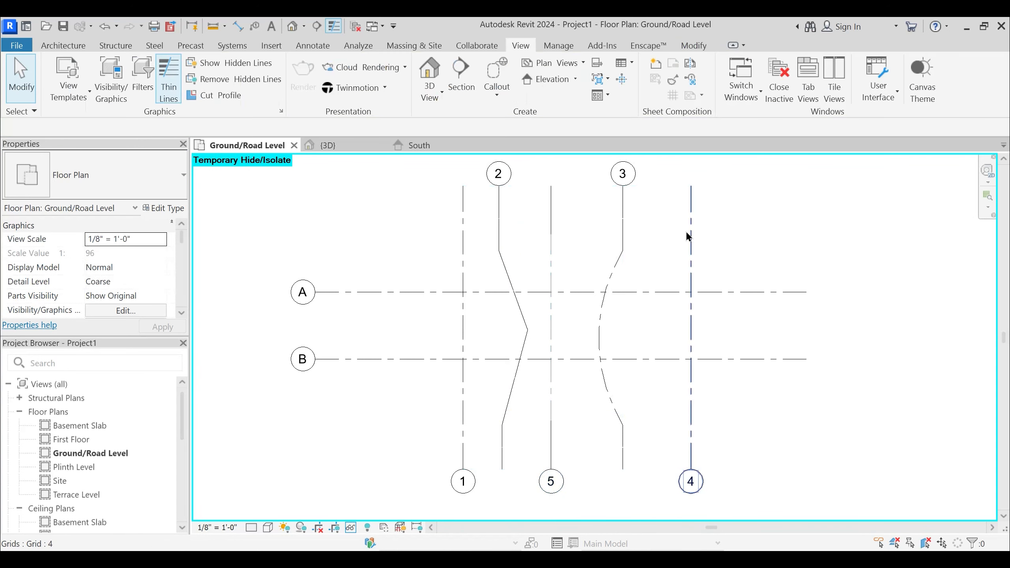
# - Change the type of straight grid 4 to 1/4" Bubble Gap
pyautogui.click(690, 236)
pyautogui.click(99, 178)
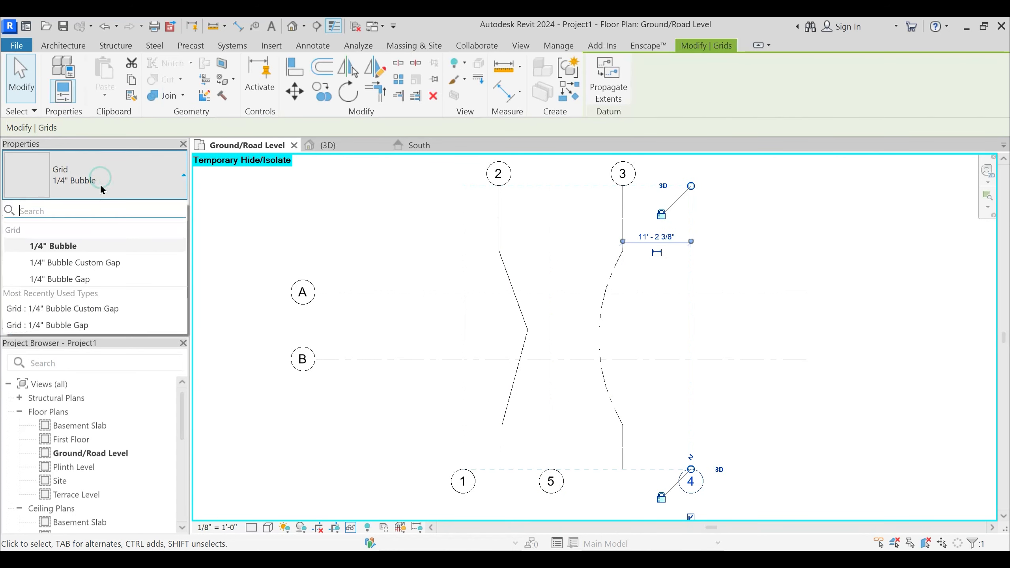
pyautogui.click(87, 279)
pyautogui.click(673, 271)
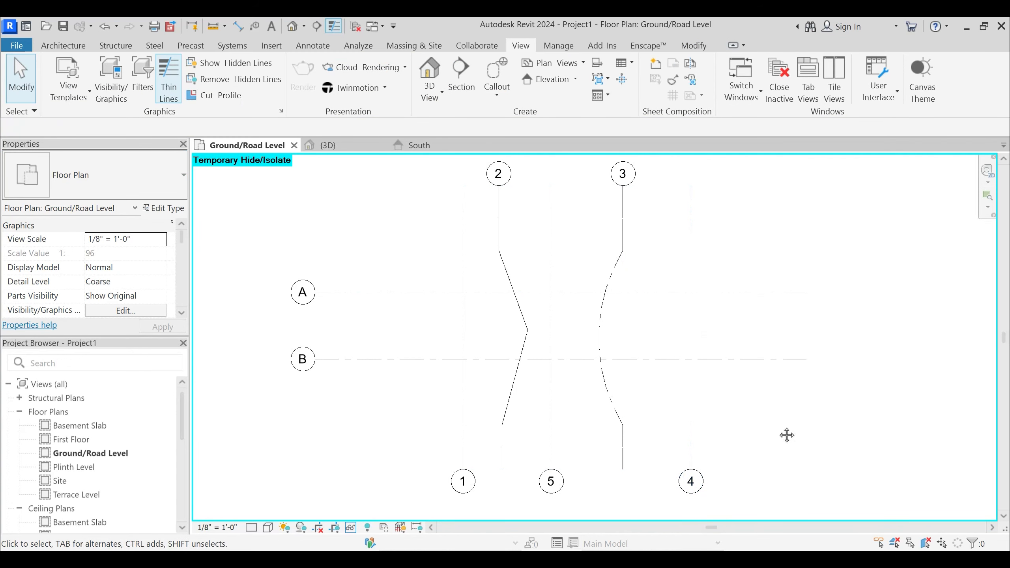
# - Compare the line styles of bent grid 2 and straight grids 5 and 4 in the plan
pyautogui.moveTo(786, 435); pyautogui.dragTo(781, 426, button='middle')
pyautogui.moveTo(584, 377); pyautogui.dragTo(583, 440, button='middle')
pyautogui.moveTo(551, 292); pyautogui.dragTo(557, 234, button='middle')
pyautogui.click(511, 275)
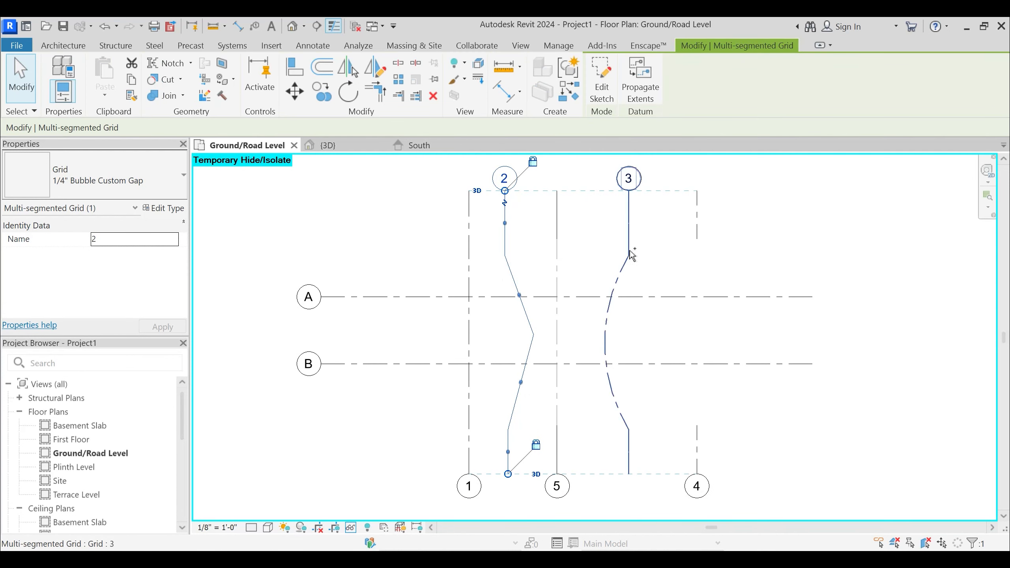
pyautogui.press('Escape')
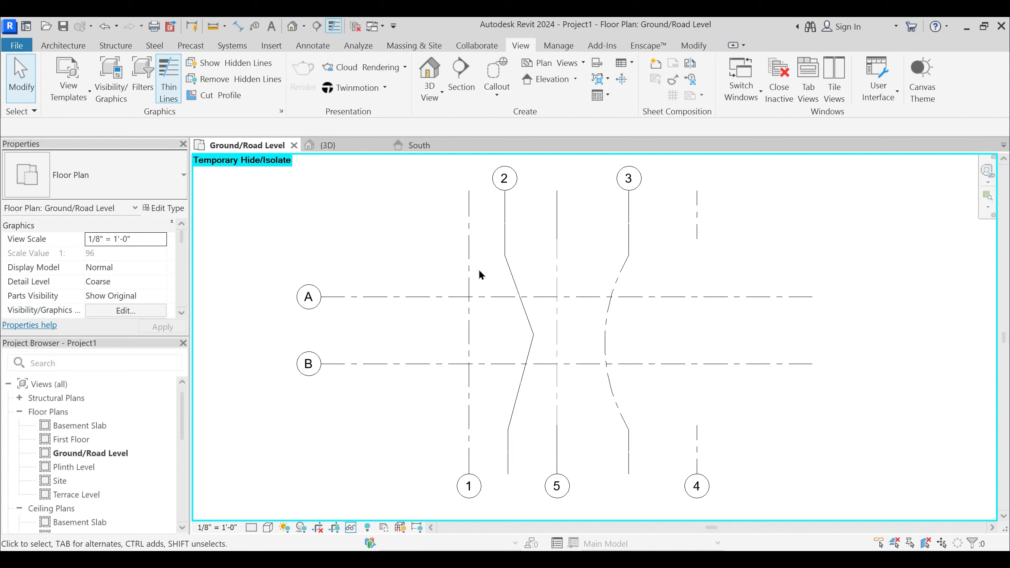
pyautogui.scroll(-2, 478, 267)
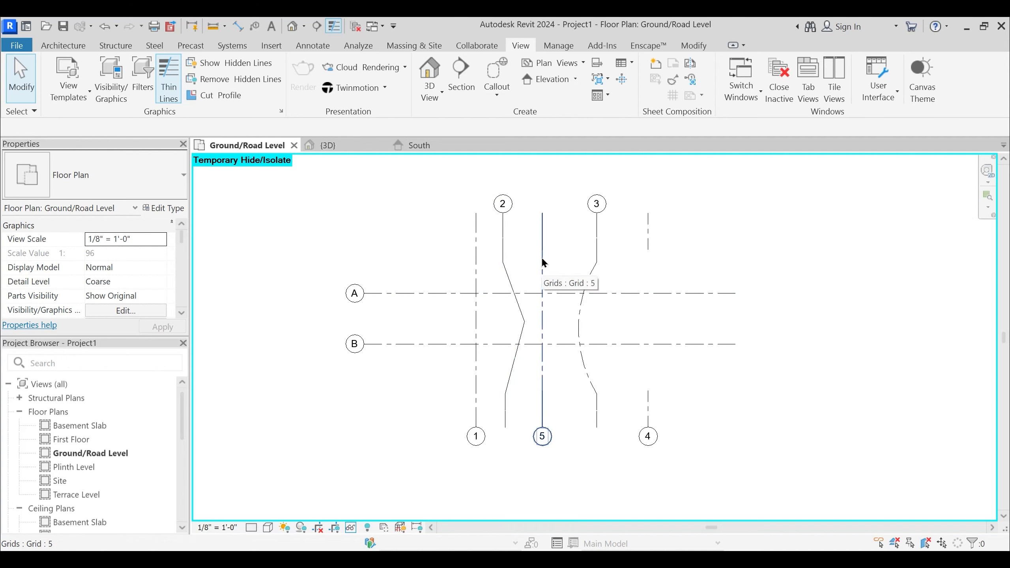
pyautogui.scroll(2, 564, 266)
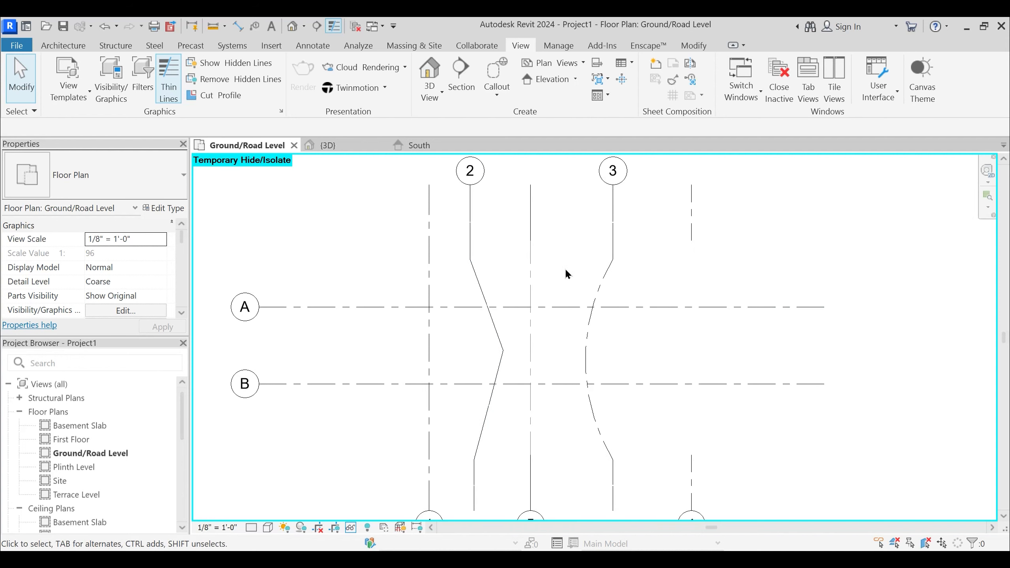
pyautogui.click(530, 278)
pyautogui.click(699, 232)
pyautogui.click(692, 224)
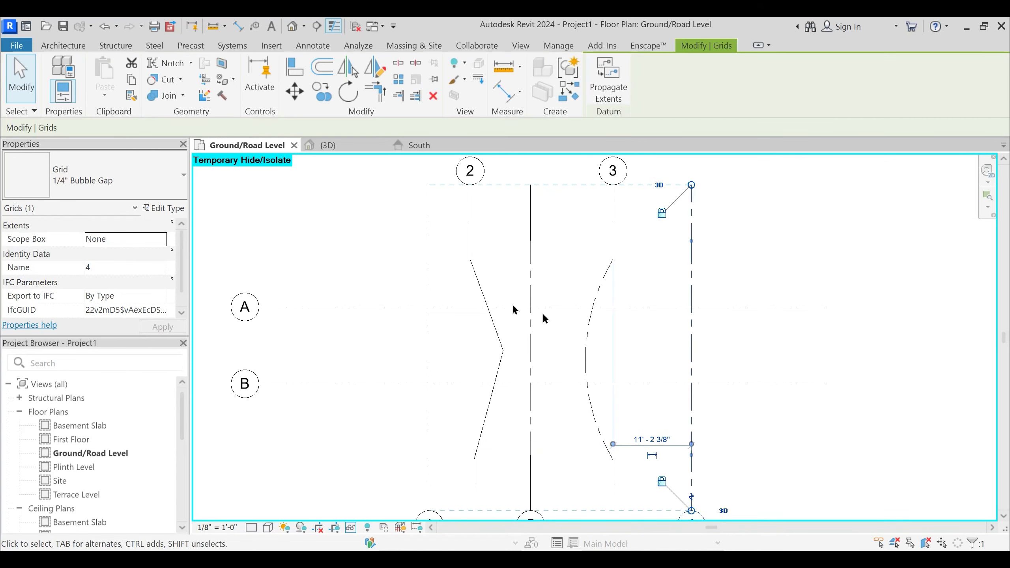
pyautogui.click(516, 286)
pyautogui.scroll(-3, 543, 309)
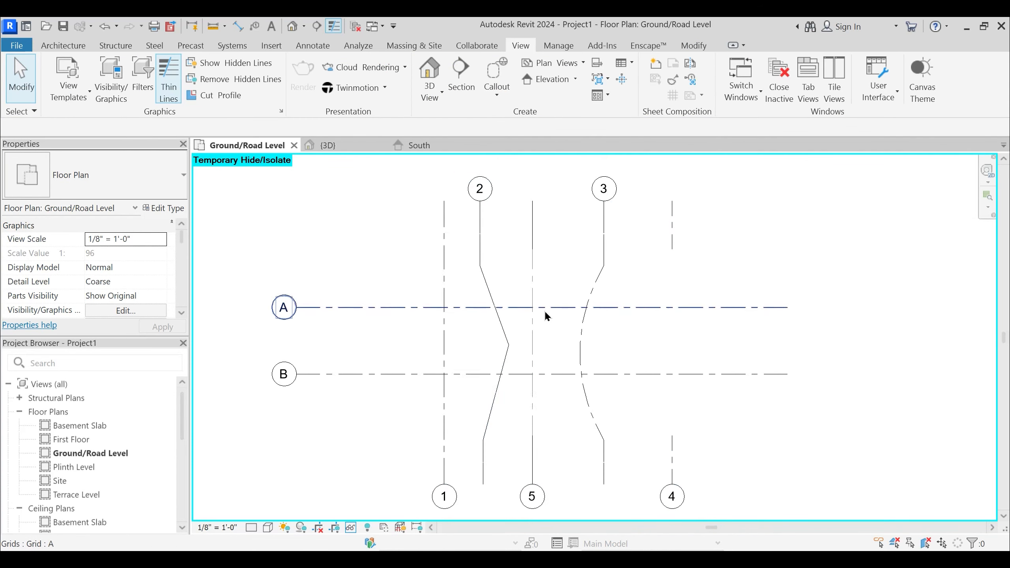
# - Temporarily hide grid 5 in the plan view
pyautogui.click(535, 278)
pyautogui.press('h')
pyautogui.press('h')
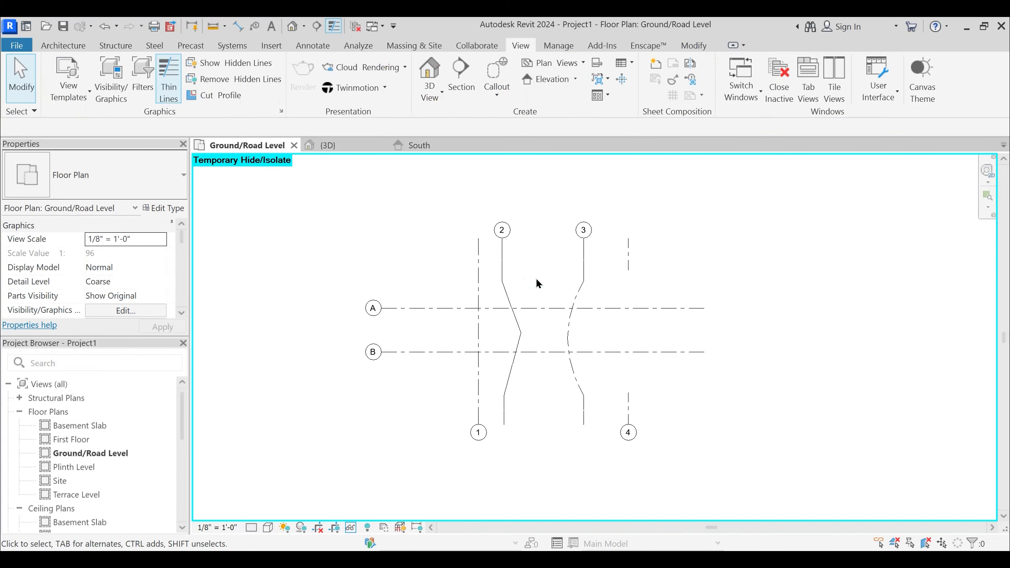
# - Duplicate the type of grid 1 under the name PTS Grid Line
pyautogui.click(477, 282)
pyautogui.moveTo(435, 273); pyautogui.dragTo(511, 265, button='middle')
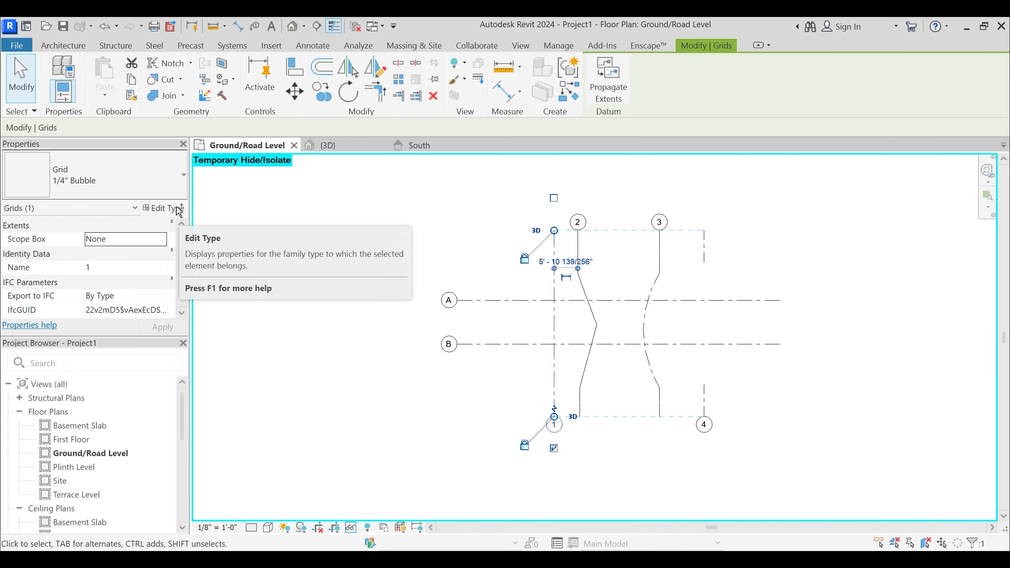
pyautogui.click(178, 208)
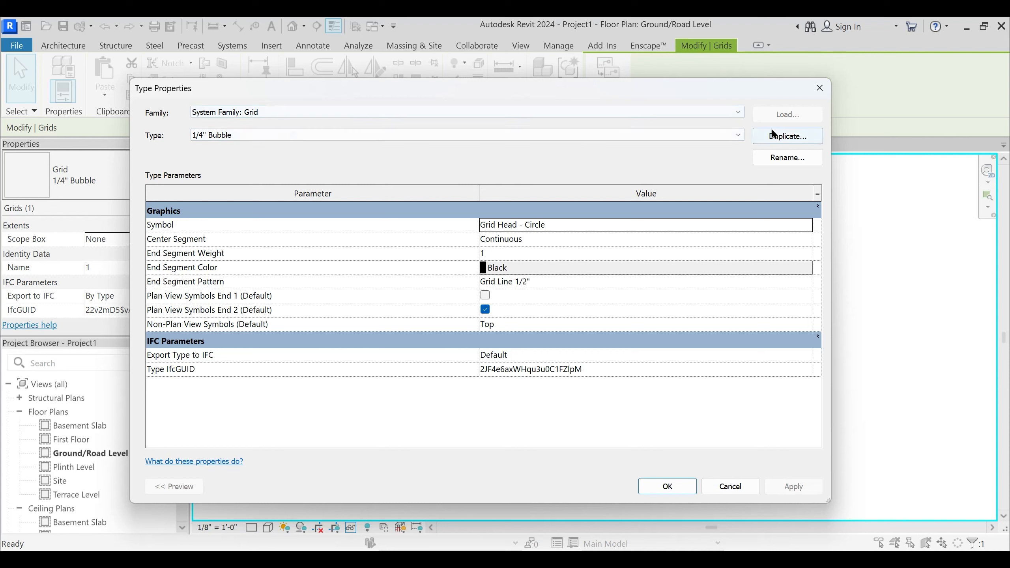
pyautogui.click(786, 137)
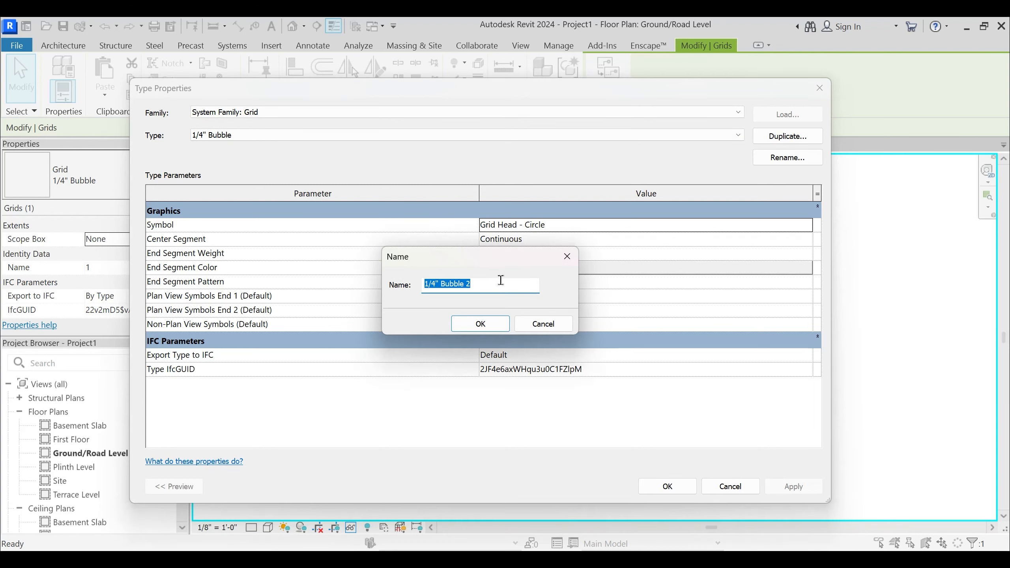
pyautogui.write('PTS Grid Line')
pyautogui.press('Return')
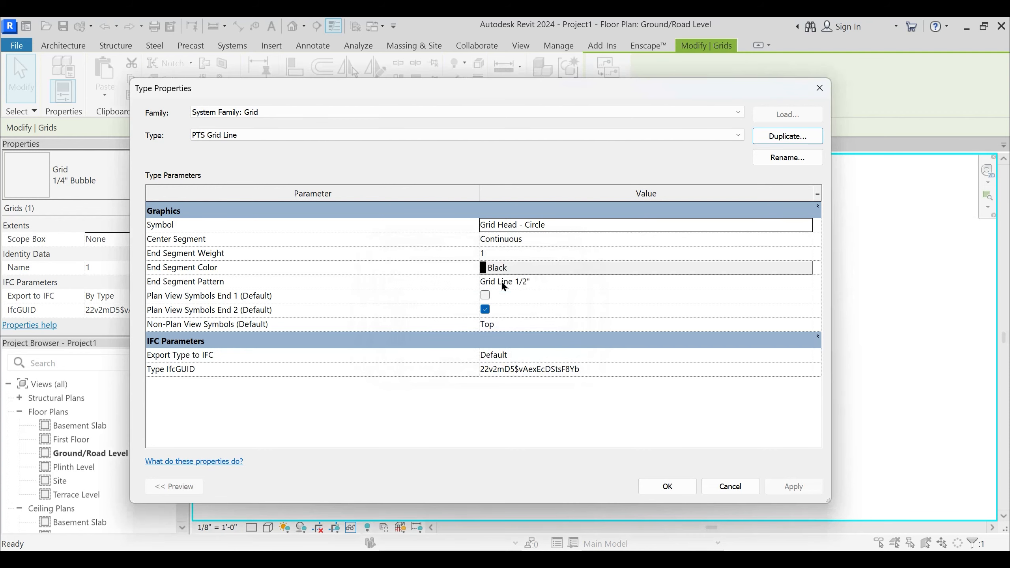
# - Choose Grid Head - Circle as the symbol and Continuous as the center segment of the PTS Grid Line type
pyautogui.moveTo(493, 84); pyautogui.dragTo(536, 73)
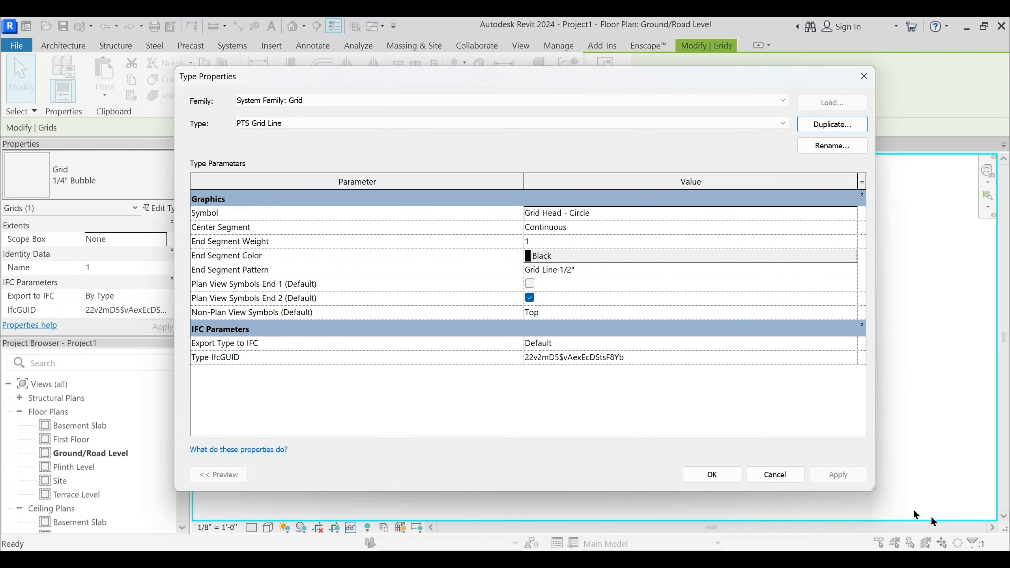
pyautogui.moveTo(873, 490); pyautogui.dragTo(757, 495)
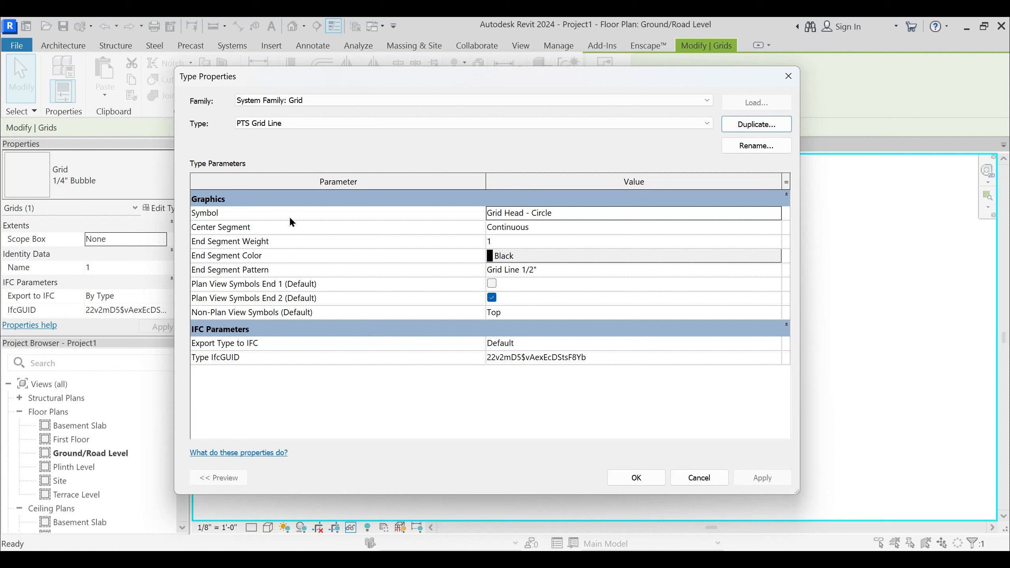
pyautogui.click(774, 214)
pyautogui.click(774, 214)
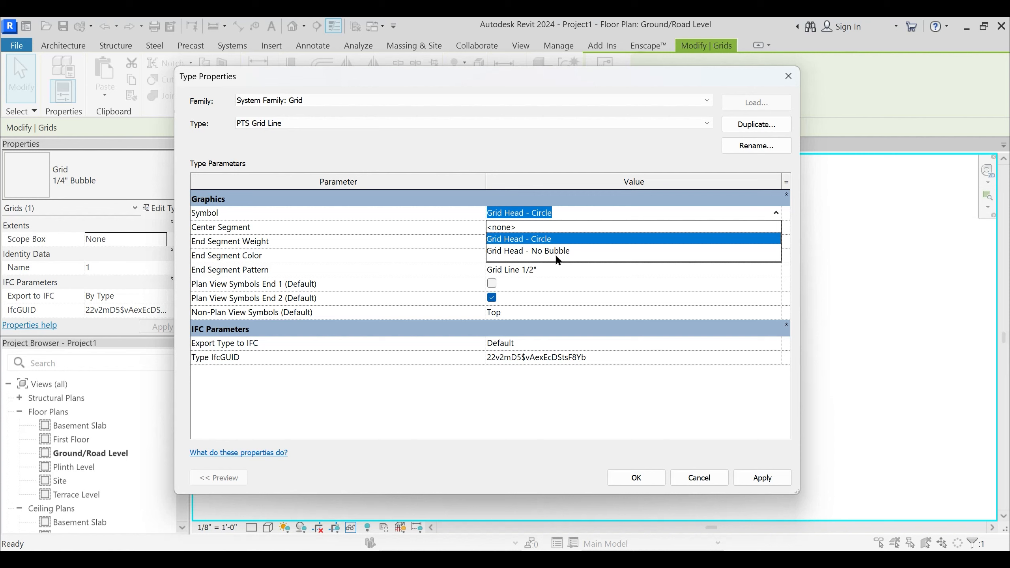
pyautogui.click(536, 238)
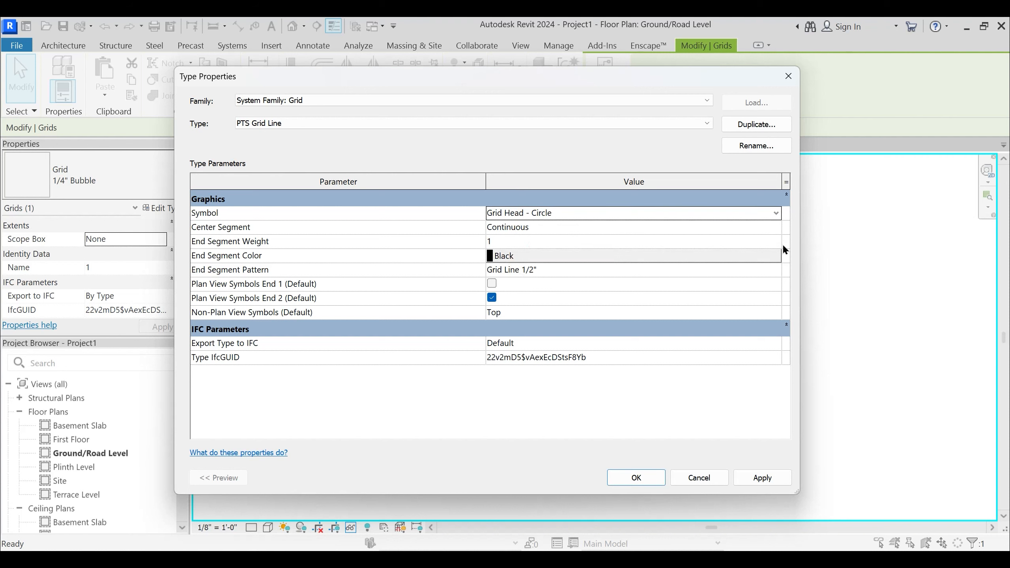
pyautogui.click(778, 230)
pyautogui.click(776, 229)
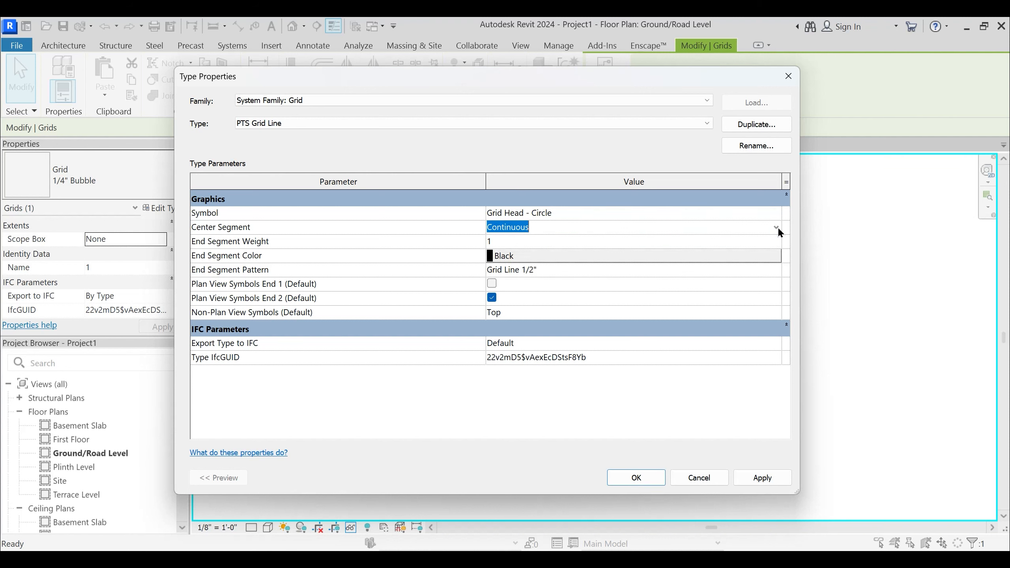
pyautogui.click(777, 229)
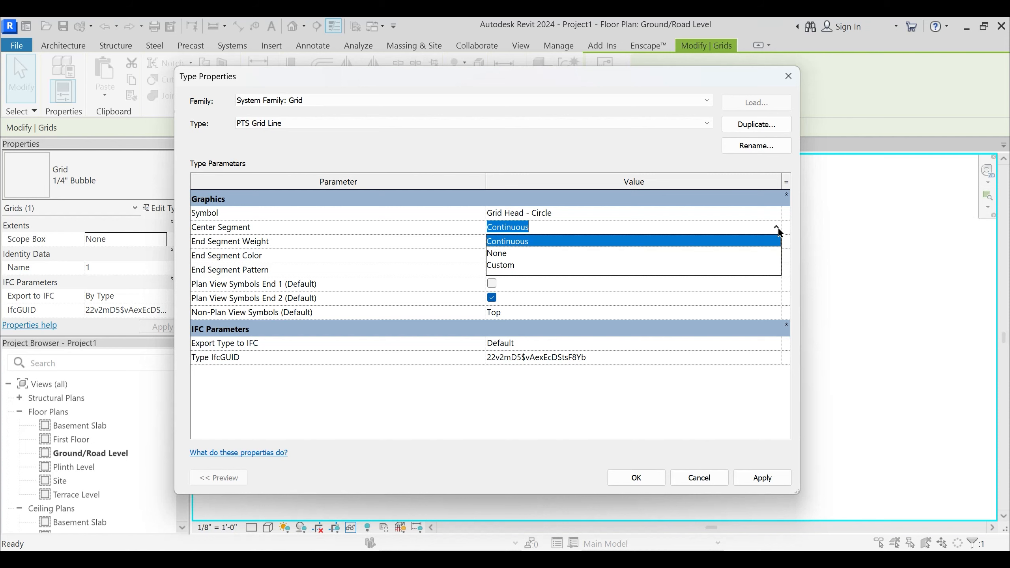
pyautogui.click(521, 241)
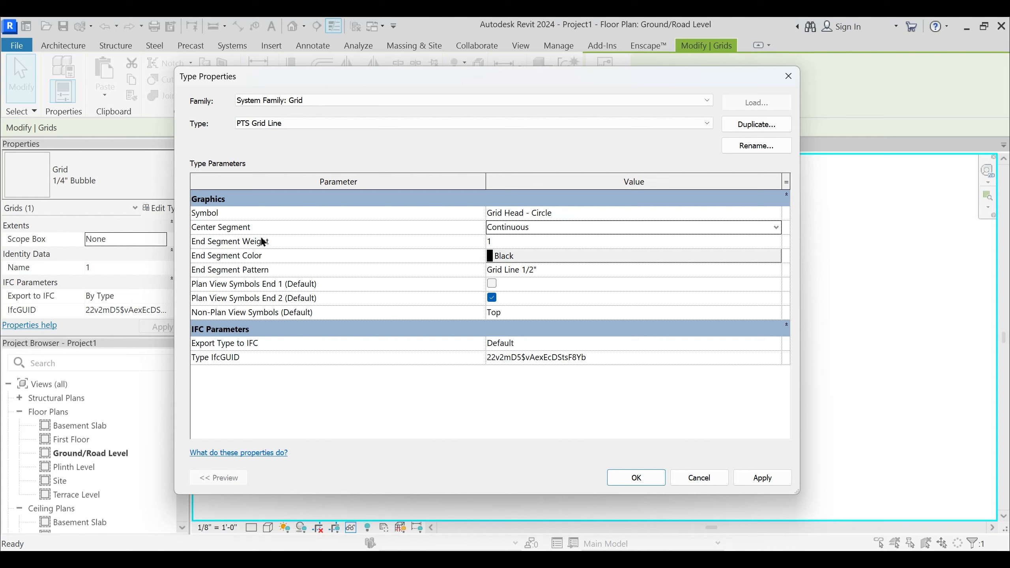
# - Set the end segment weight of PTS Grid Line to 4 and its end segment color to red
pyautogui.click(504, 241)
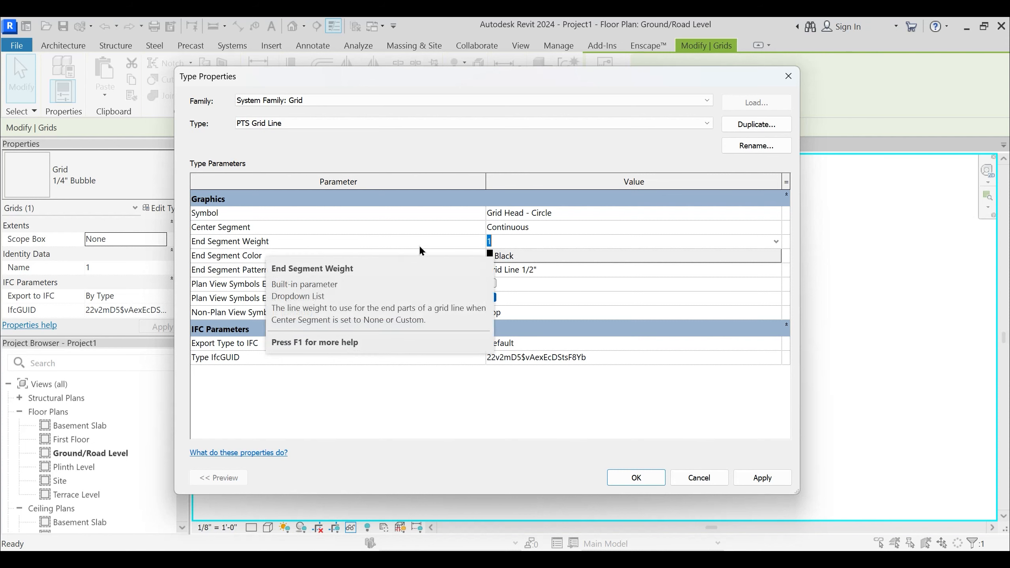
pyautogui.click(775, 241)
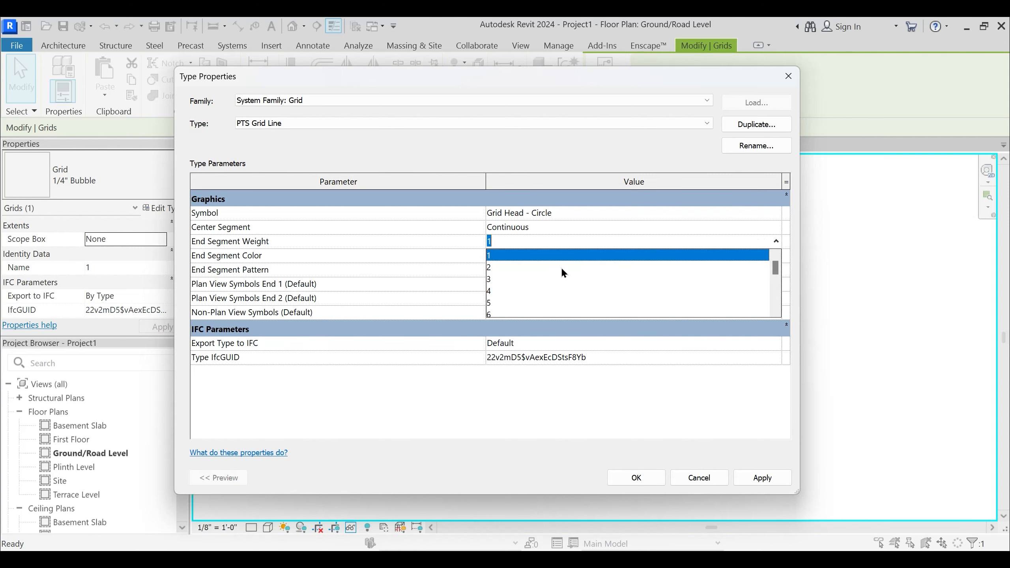
pyautogui.click(489, 291)
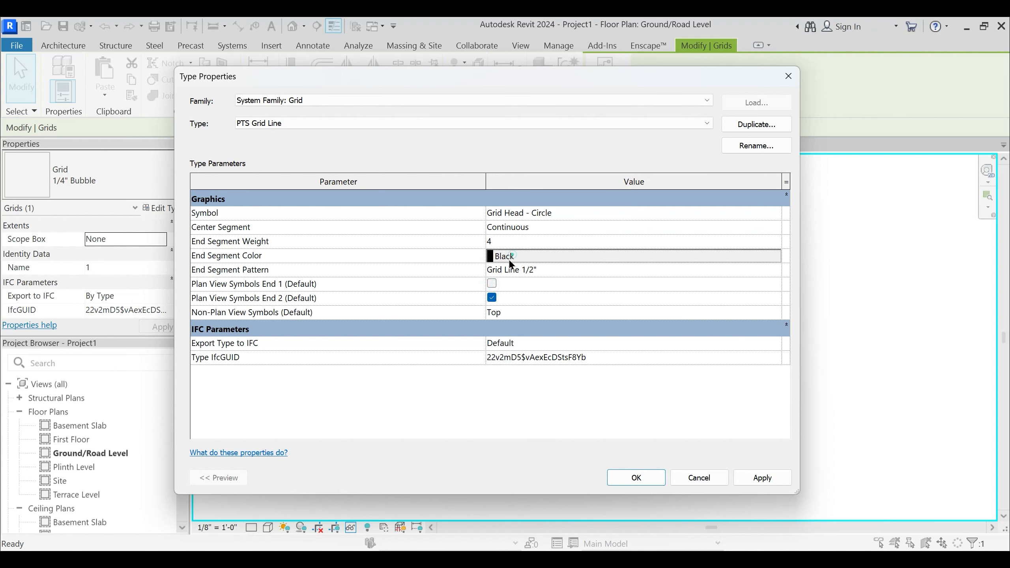
pyautogui.click(505, 257)
pyautogui.click(366, 297)
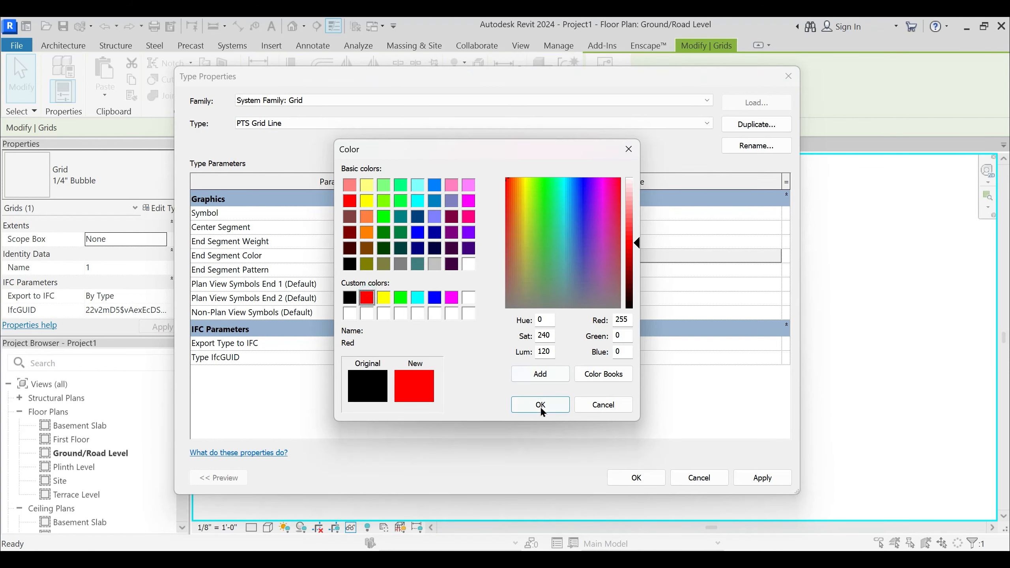
pyautogui.press('Return')
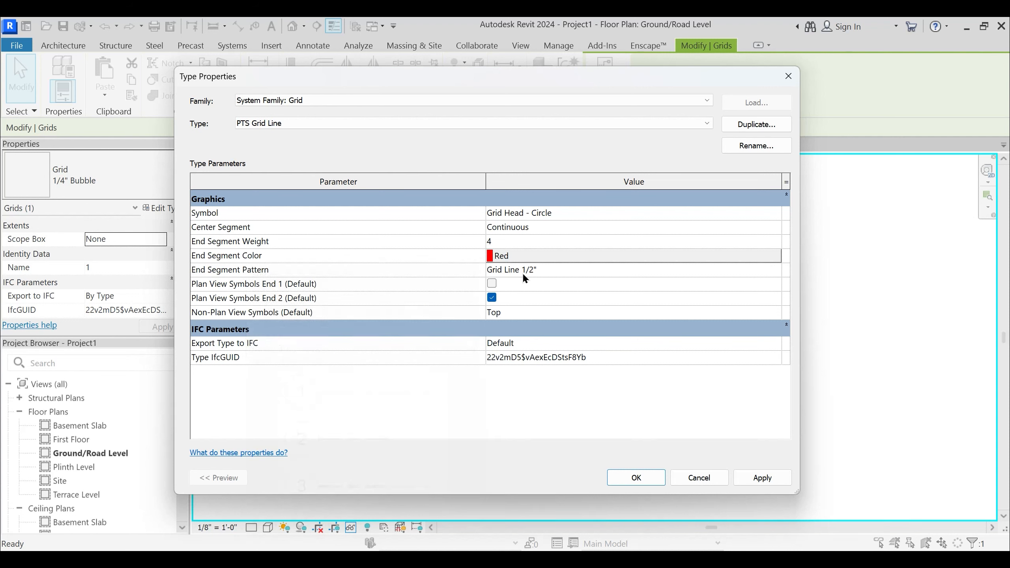
# - Set the end segment pattern to Double Dash 5/8", enable Plan View Symbols End 1, and apply the type changes
pyautogui.click(780, 274)
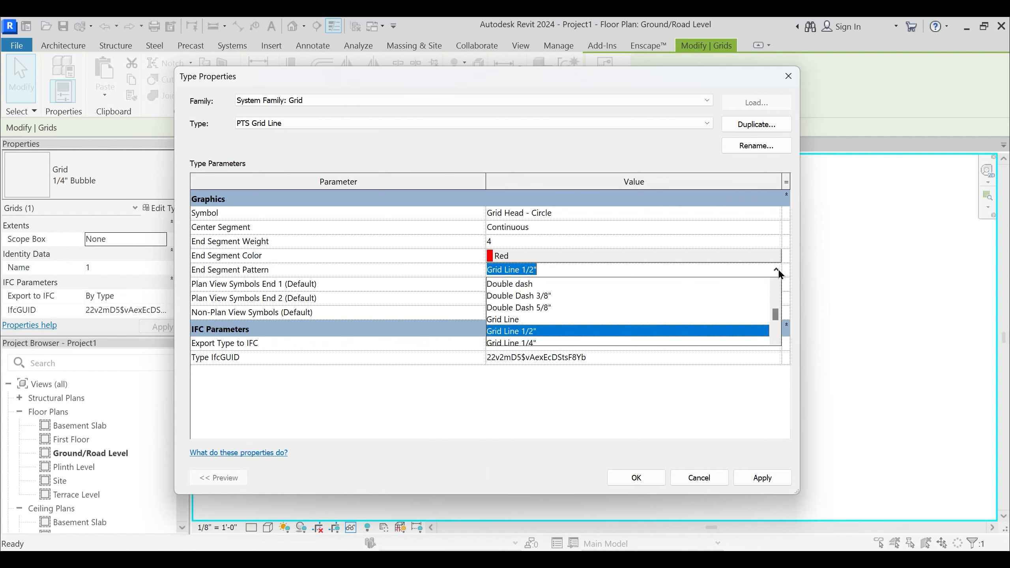
pyautogui.click(534, 307)
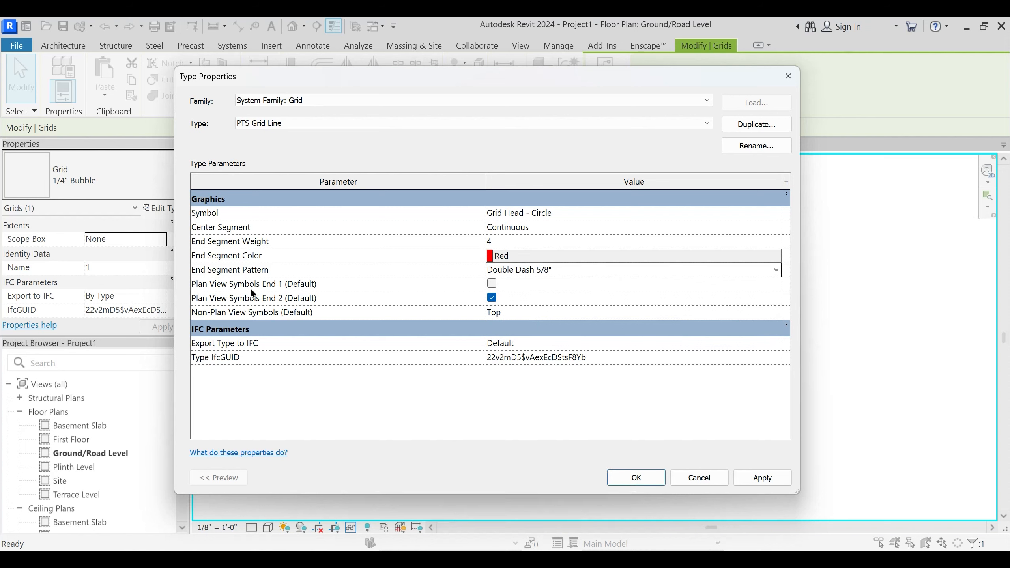
pyautogui.click(492, 283)
pyautogui.click(762, 477)
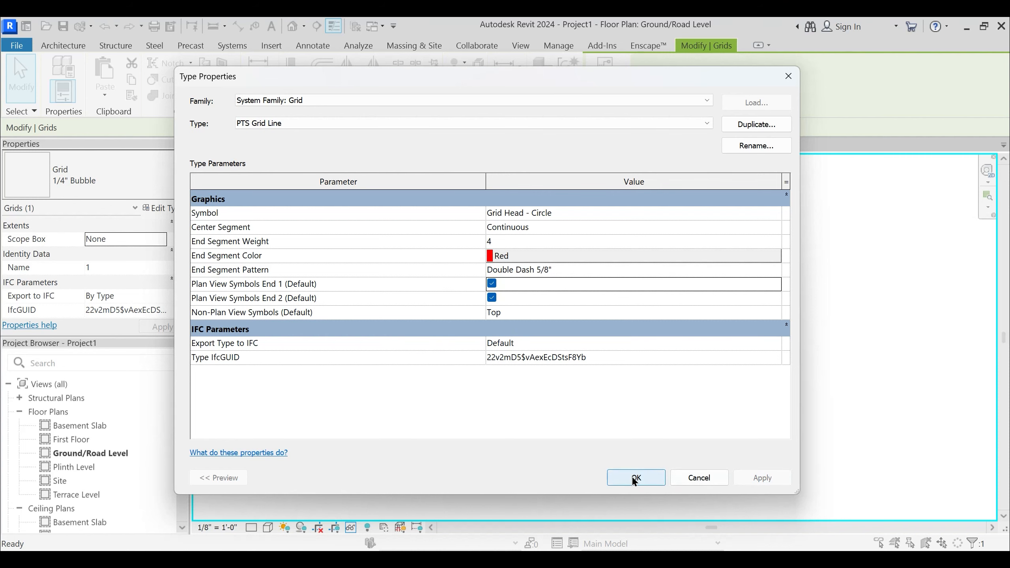
pyautogui.click(634, 479)
# - Examine the line color, dash pattern and end bubbles of restyled grid 1 in the plan
pyautogui.scroll(3, 514, 313)
pyautogui.click(514, 310)
pyautogui.scroll(-2, 518, 241)
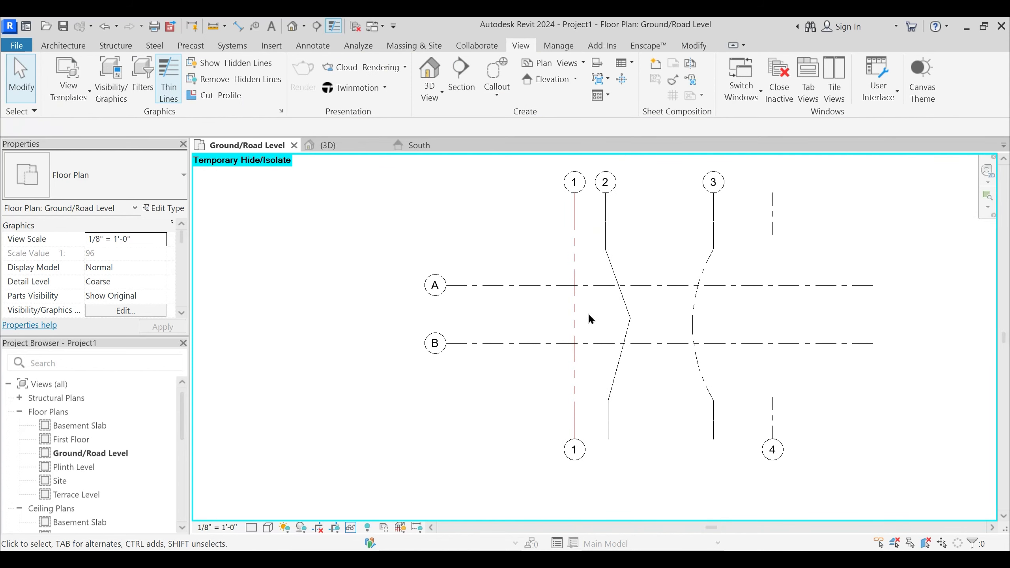
pyautogui.scroll(1, 596, 312)
pyautogui.moveTo(572, 314); pyautogui.dragTo(601, 350, button='middle')
pyautogui.scroll(-1, 598, 327)
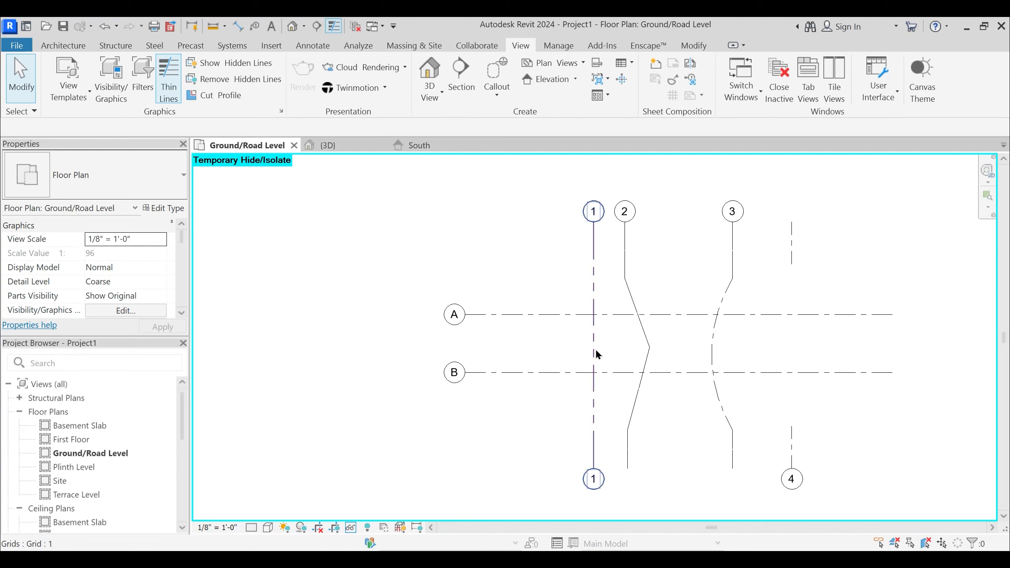
pyautogui.scroll(1, 597, 332)
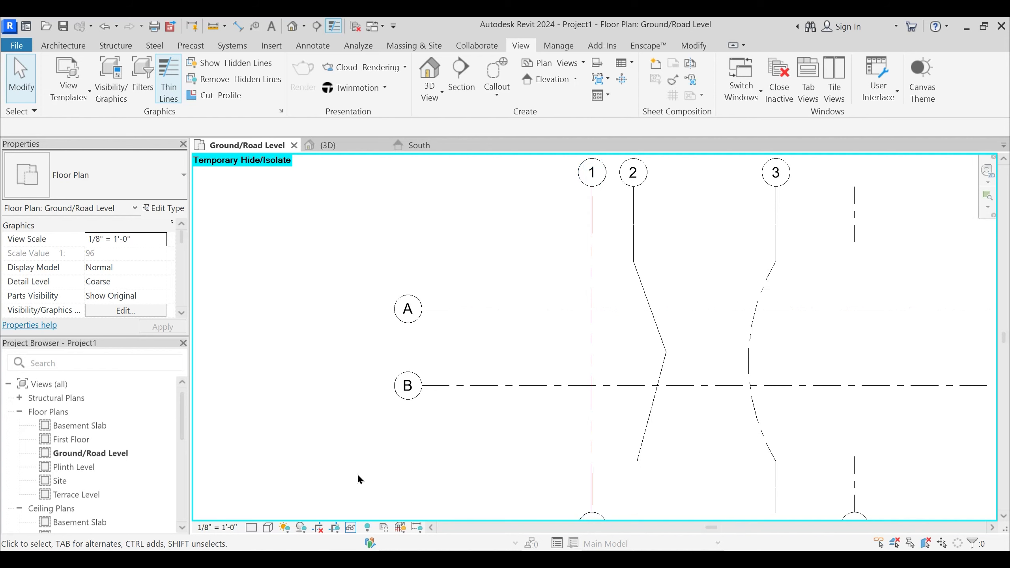
# - Try a view scale of 3/4" = 1'-0" for the floor plan and settle on 1/4" = 1'-0"
pyautogui.click(214, 528)
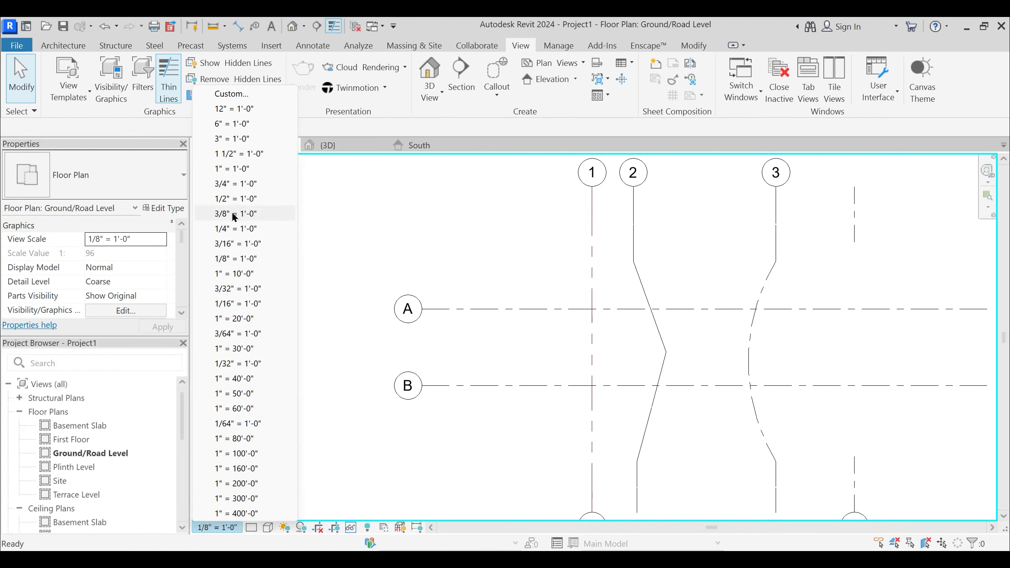
pyautogui.click(234, 183)
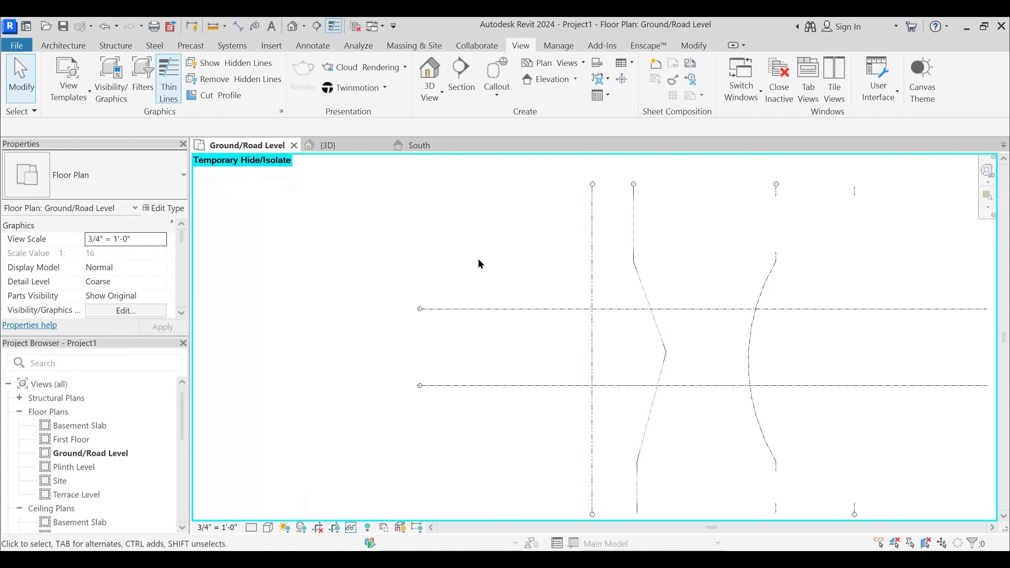
pyautogui.click(214, 527)
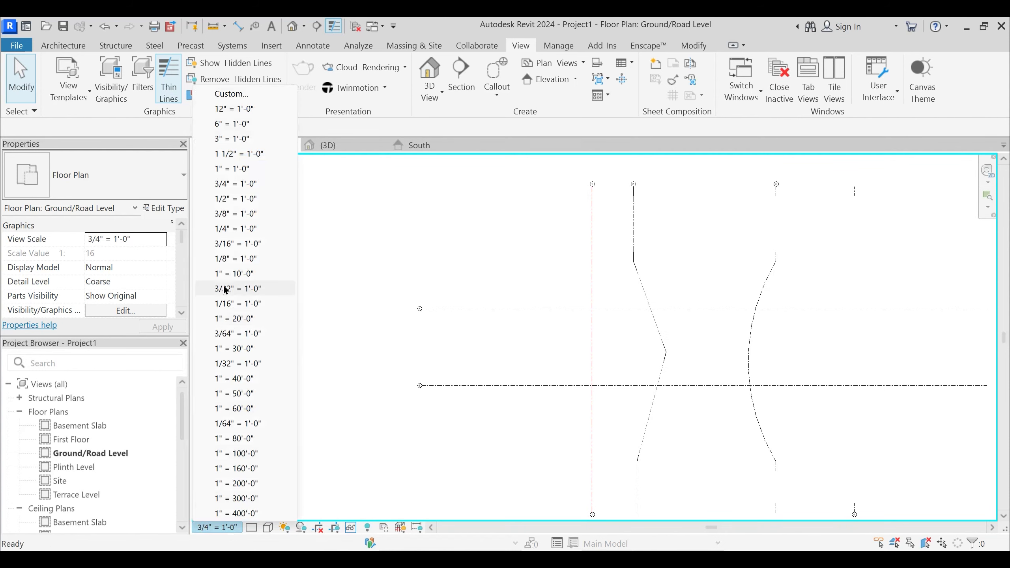
pyautogui.click(236, 229)
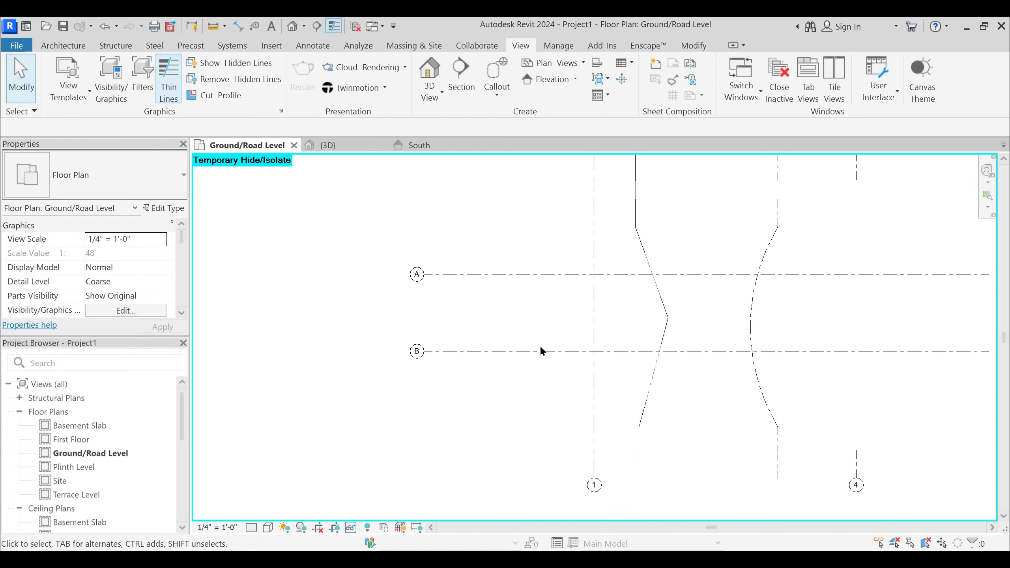
pyautogui.moveTo(540, 347); pyautogui.dragTo(554, 370, button='middle')
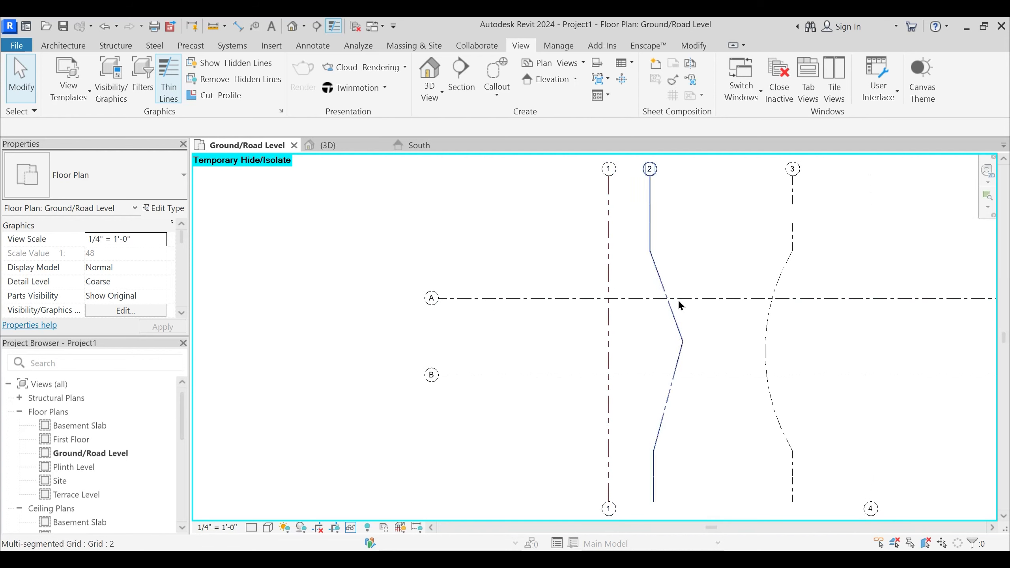
# - Change grid 4 to the 1/4" Bubble type so its line runs without a gap
pyautogui.moveTo(856, 211); pyautogui.dragTo(799, 221, button='middle')
pyautogui.scroll(-2, 809, 216)
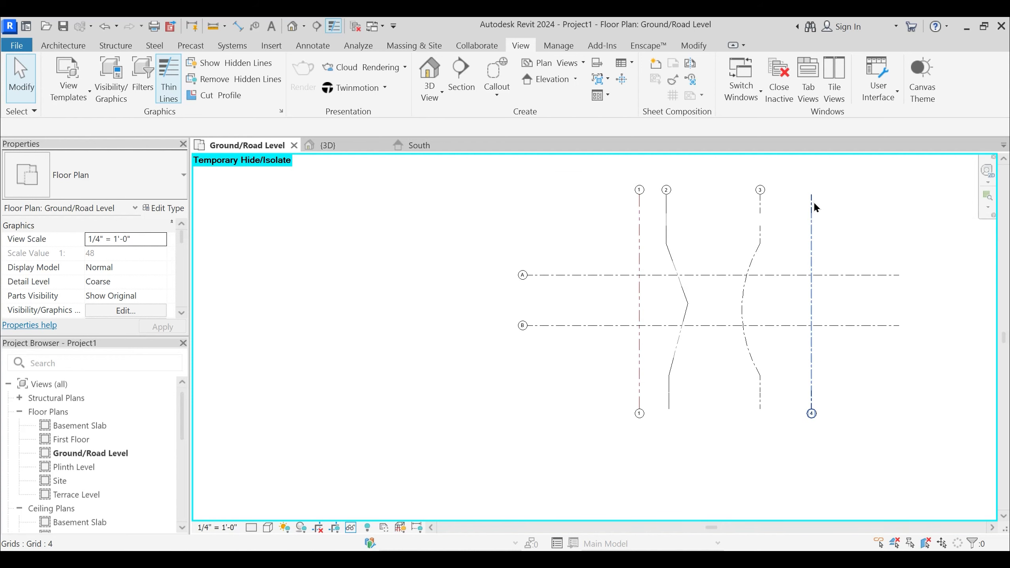
pyautogui.click(812, 202)
pyautogui.click(111, 177)
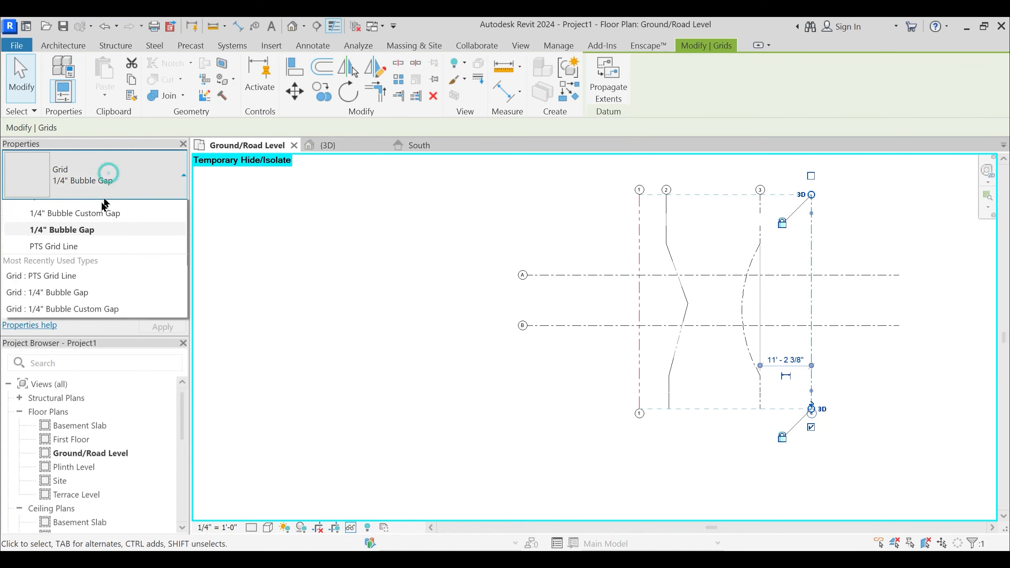
pyautogui.click(70, 248)
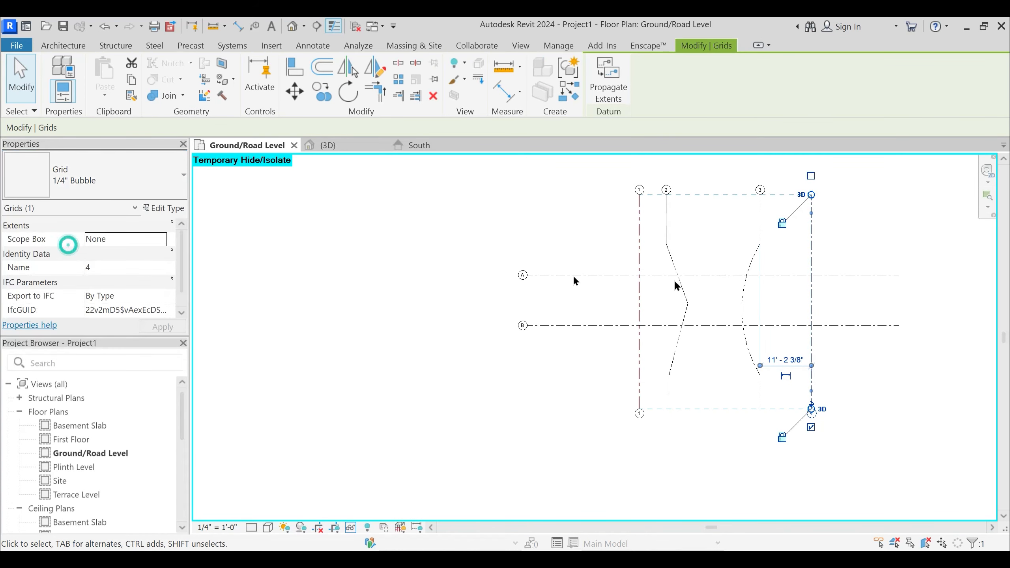
pyautogui.click(849, 224)
# - Set the end segment pattern of grid 1's PTS Grid Line type to Hidden 1/16" and apply the change
pyautogui.scroll(2, 839, 238)
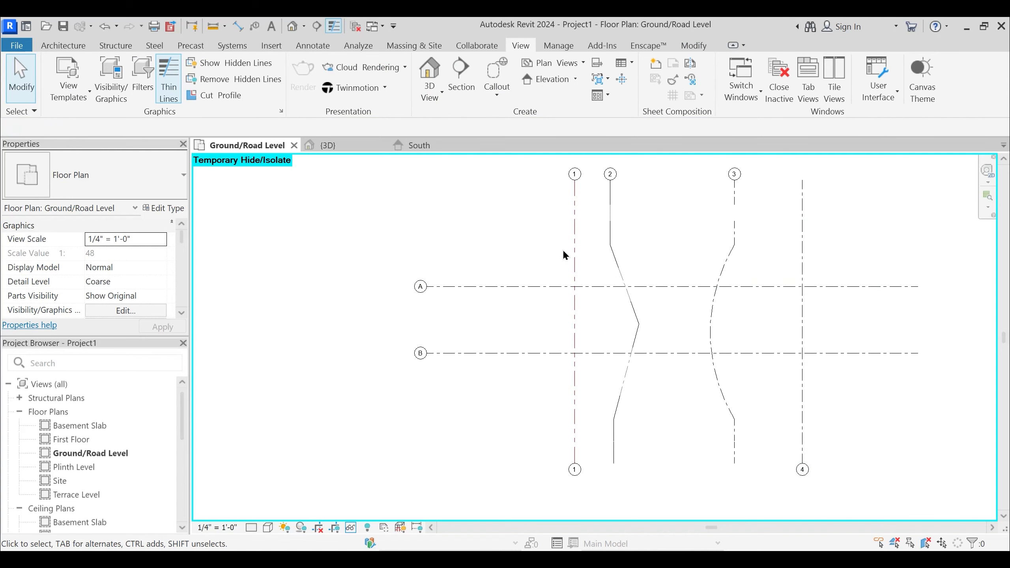
pyautogui.click(575, 246)
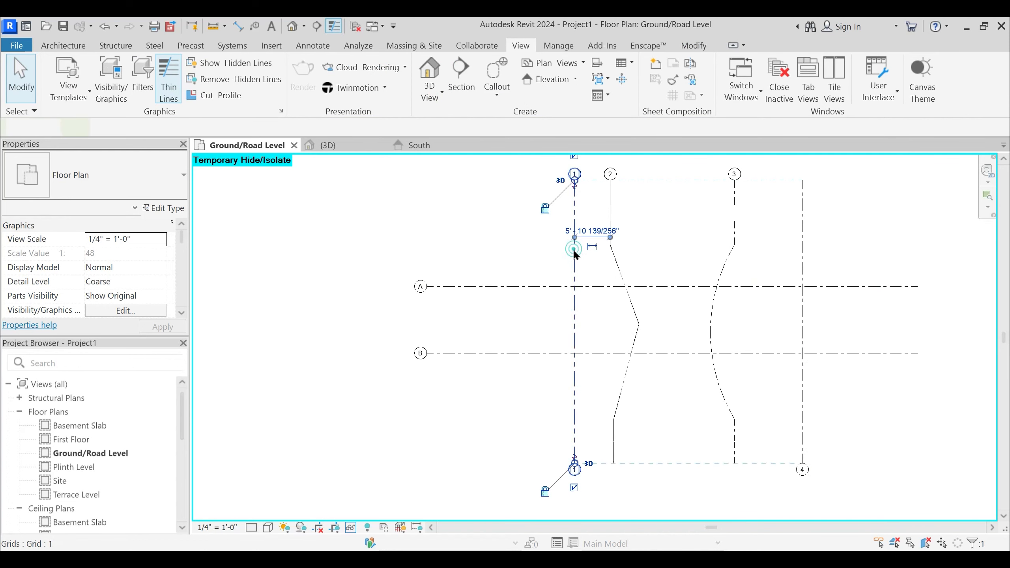
pyautogui.click(163, 208)
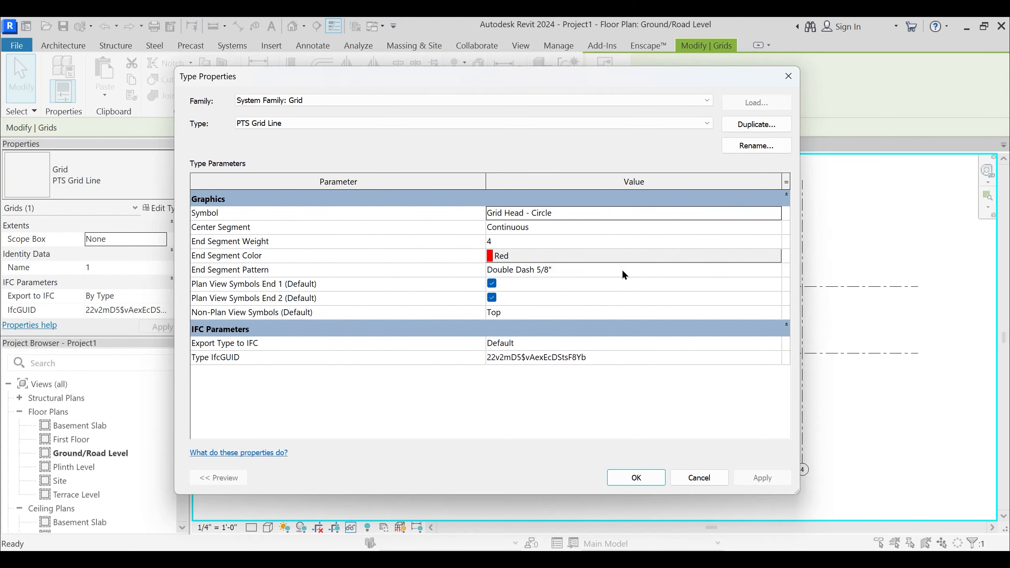
pyautogui.click(775, 270)
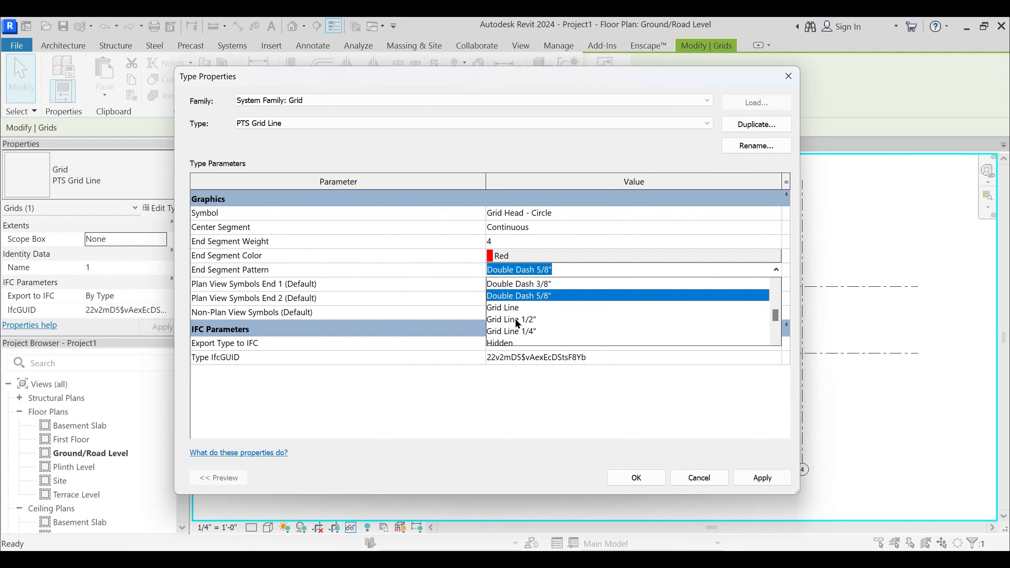
pyautogui.click(509, 341)
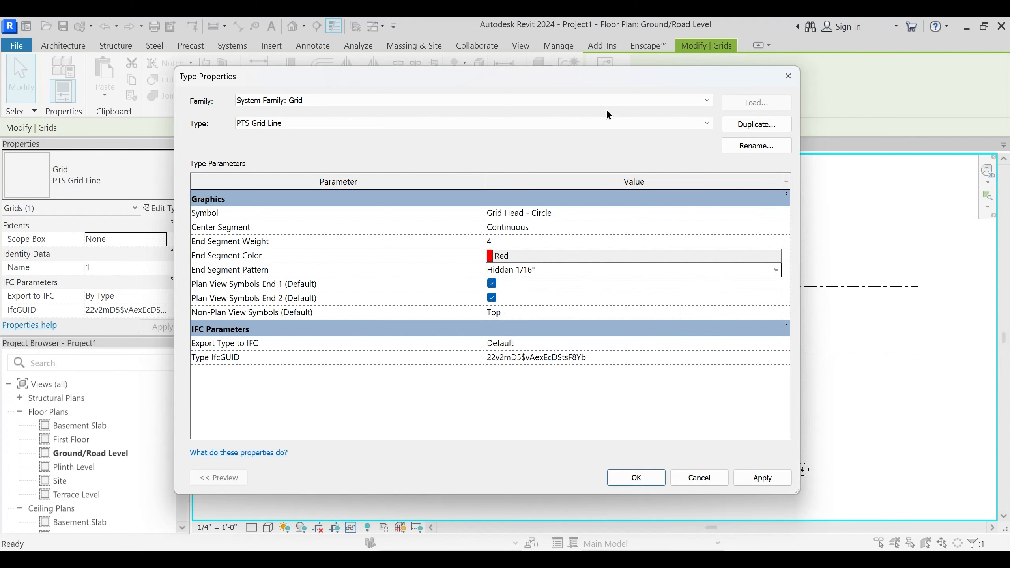
pyautogui.moveTo(603, 82); pyautogui.dragTo(236, 76)
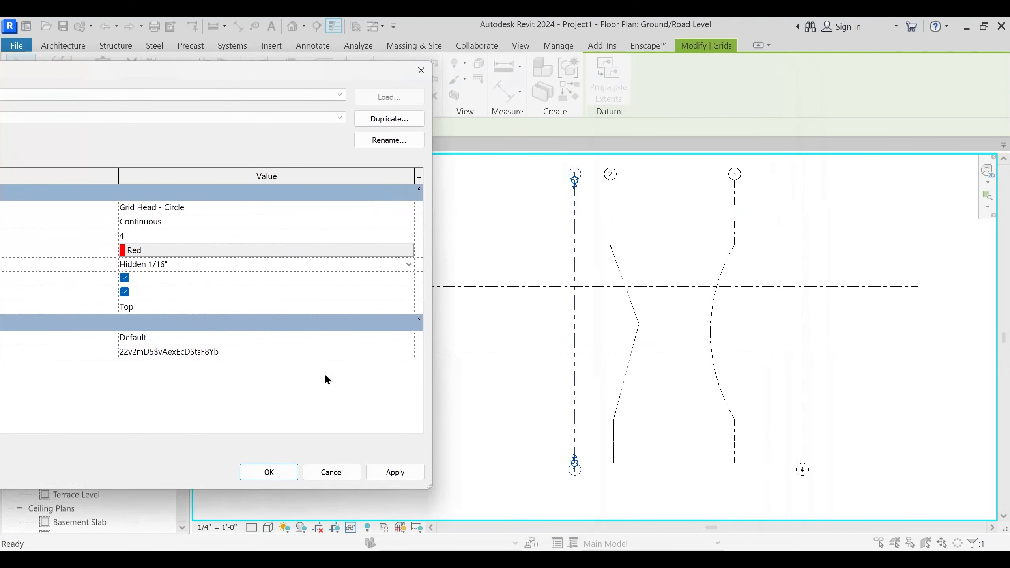
pyautogui.click(395, 473)
pyautogui.click(249, 474)
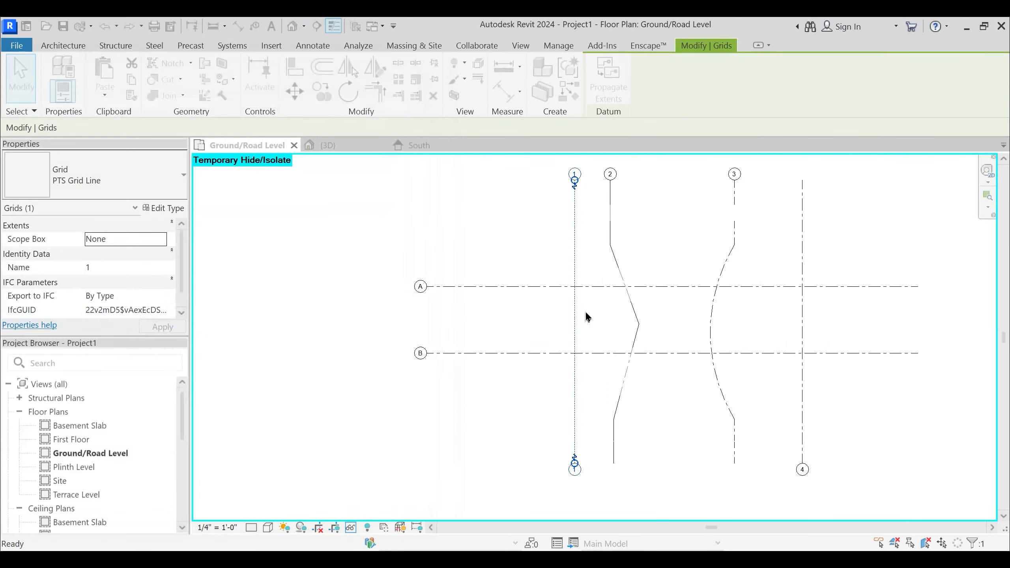
pyautogui.click(594, 267)
pyautogui.scroll(2, 589, 229)
pyautogui.scroll(-3, 585, 254)
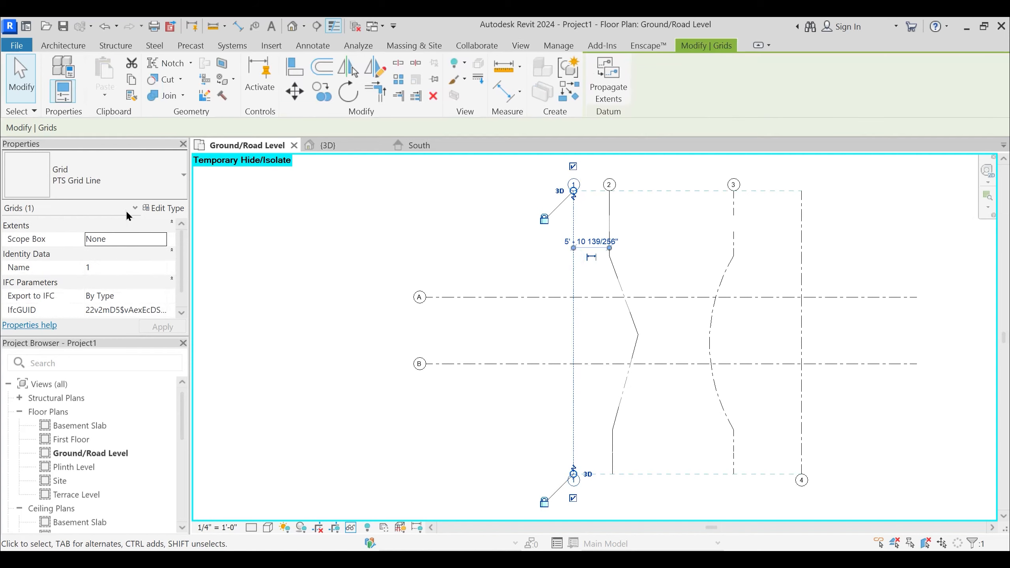
# - Set the center segment of the PTS Grid Line type to None and apply the change to grid 1
pyautogui.click(170, 211)
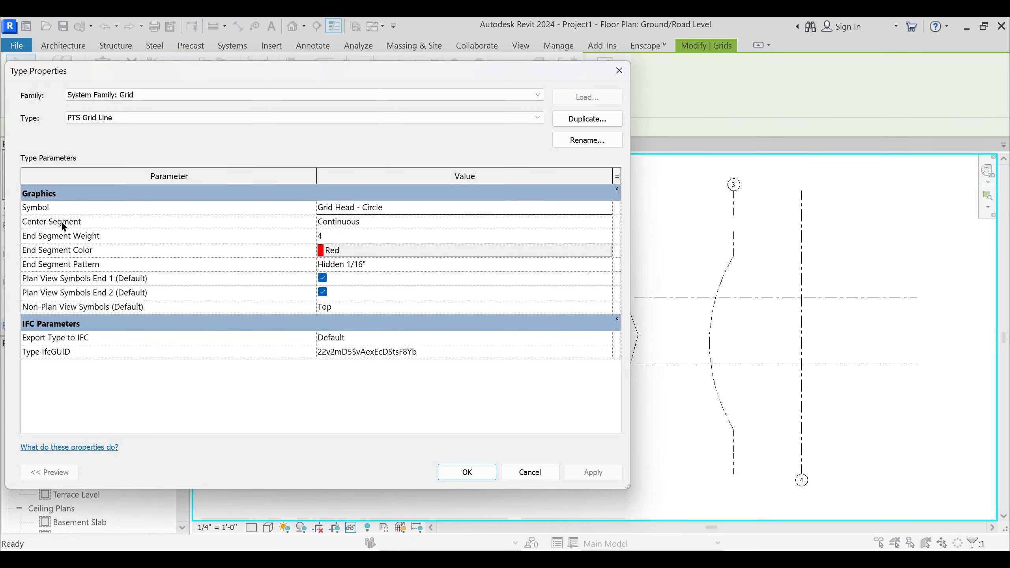
pyautogui.click(610, 223)
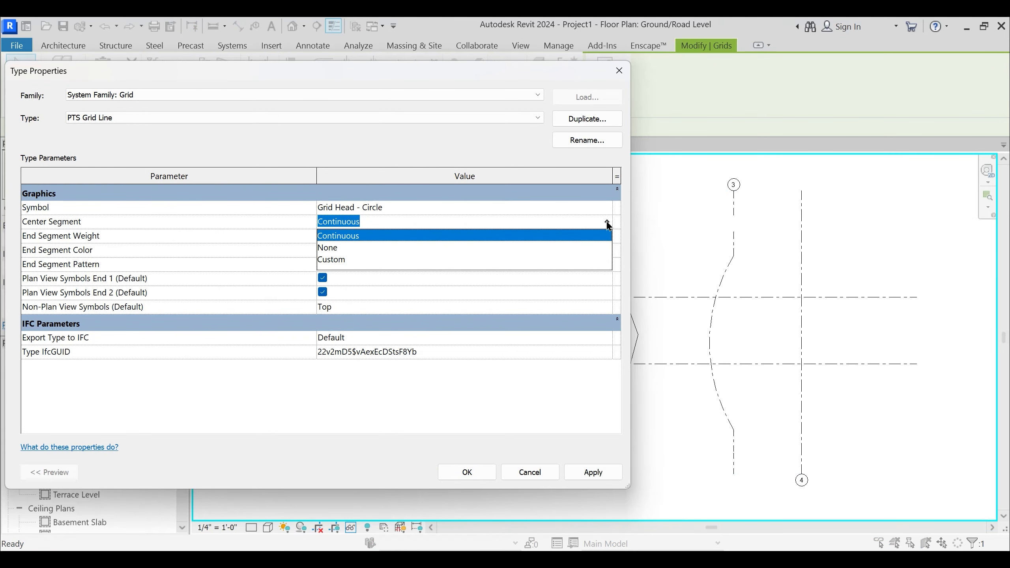
pyautogui.click(330, 248)
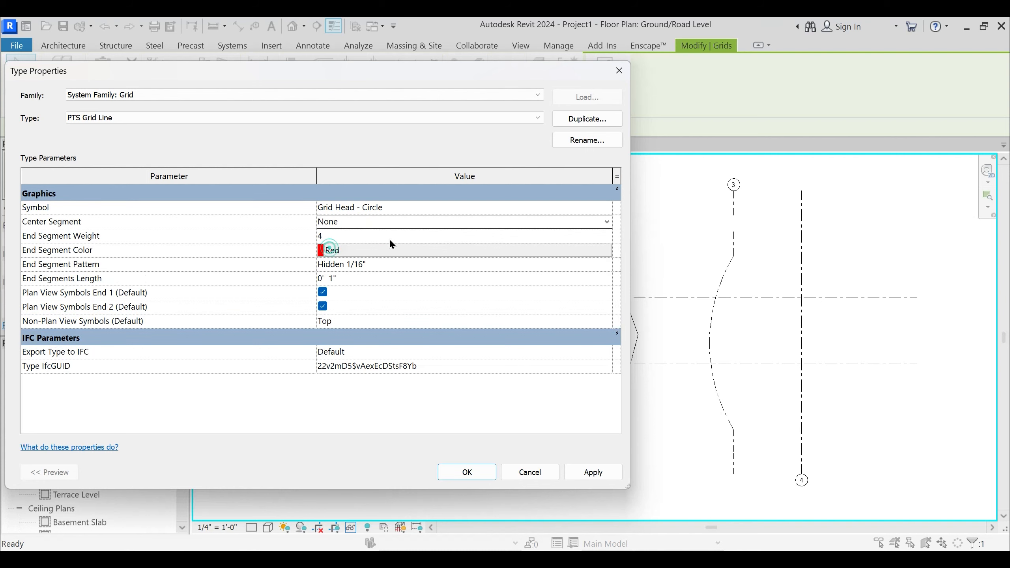
pyautogui.moveTo(467, 70); pyautogui.dragTo(299, 54)
pyautogui.click(392, 461)
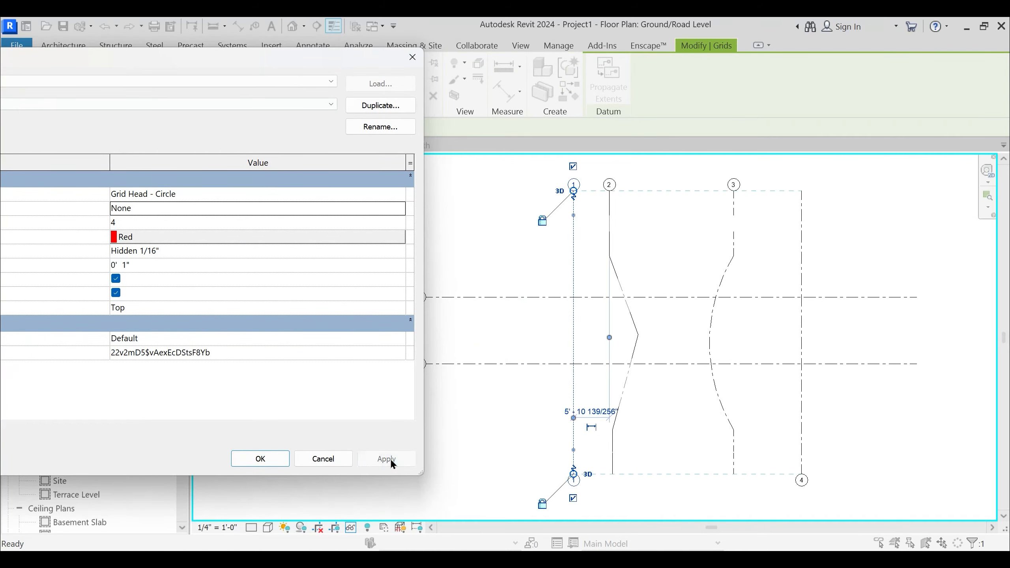
pyautogui.click(260, 458)
pyautogui.click(524, 393)
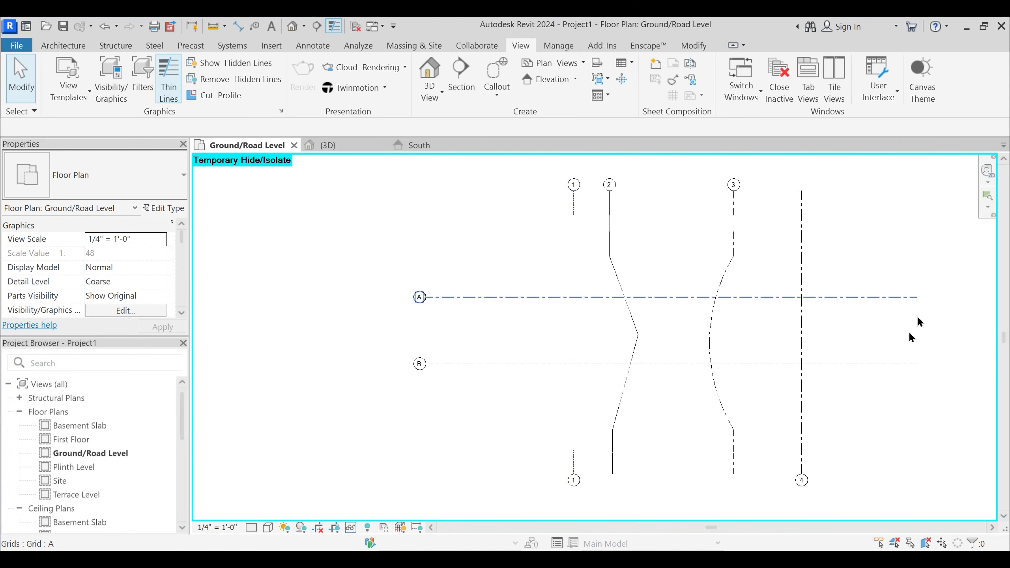
# - Try the 1/4" Bubble Gap type on grid 4, undo the type change, and dismiss the save reminder
pyautogui.click(801, 332)
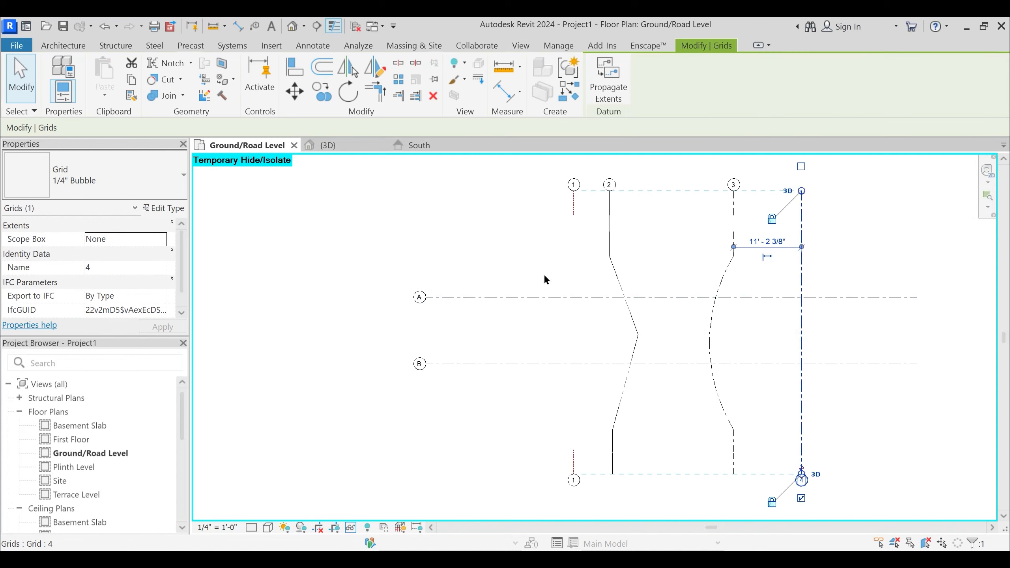
pyautogui.click(96, 177)
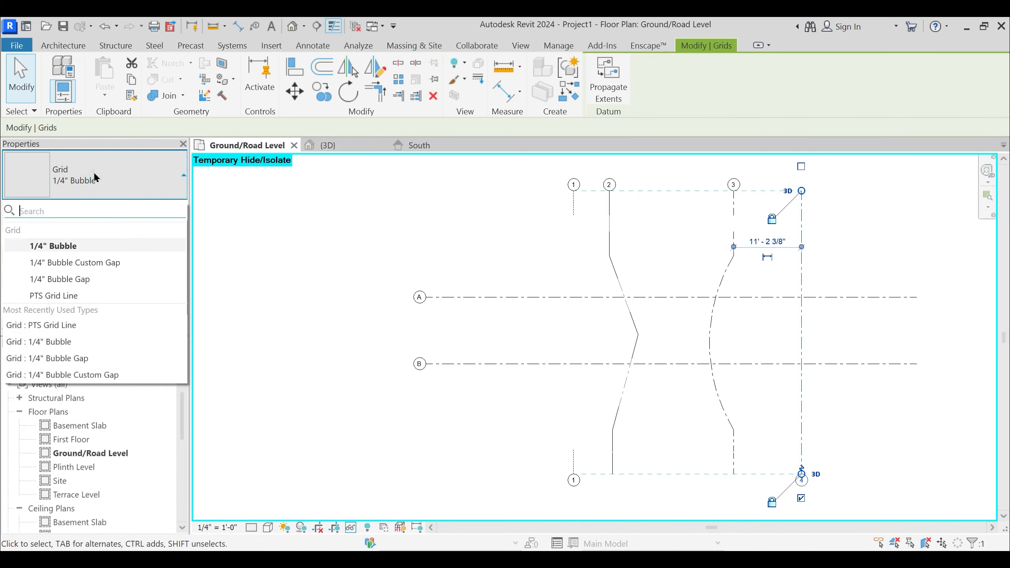
pyautogui.click(74, 280)
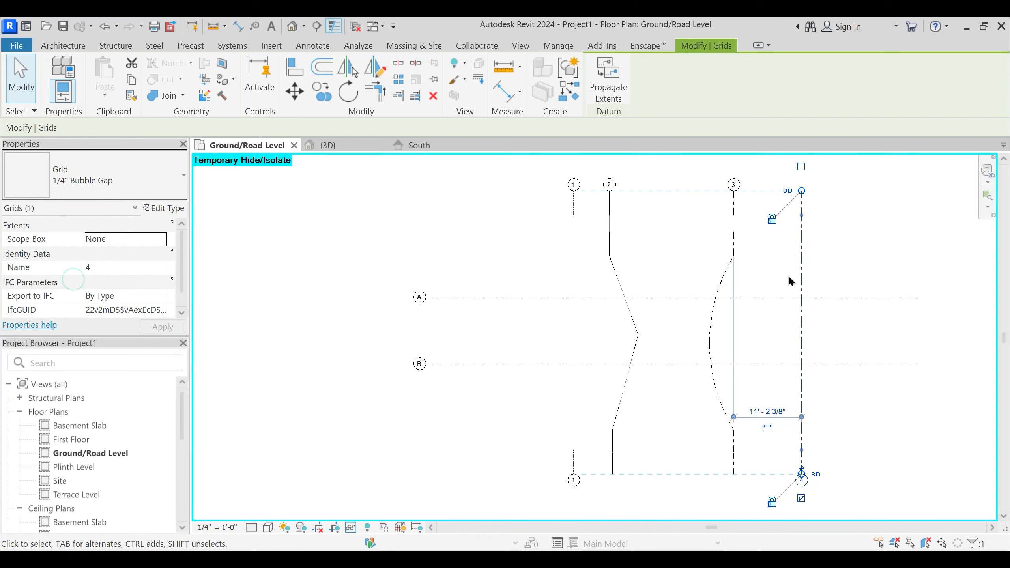
pyautogui.click(815, 290)
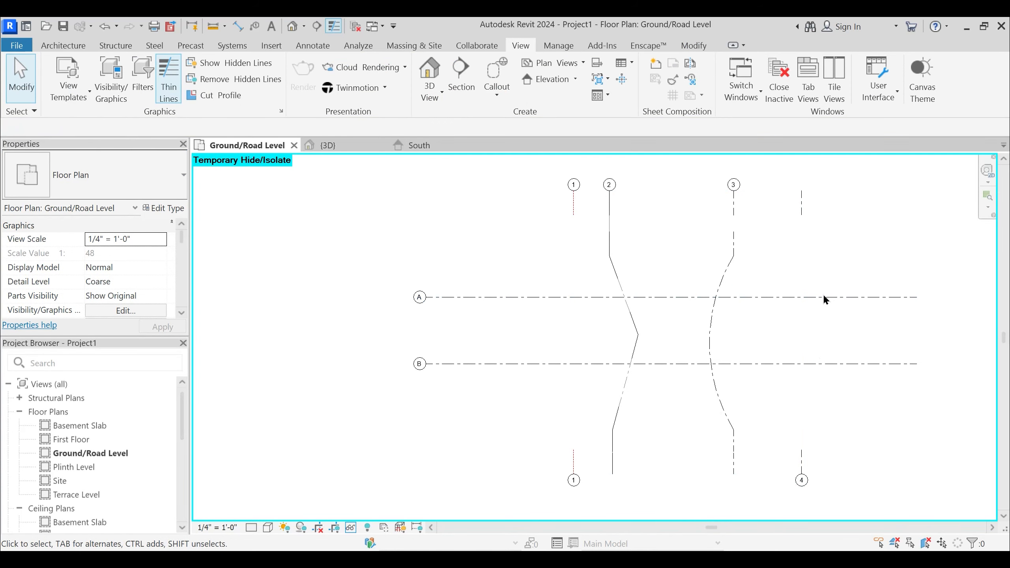
pyautogui.hotkey('ctrl', 'z')
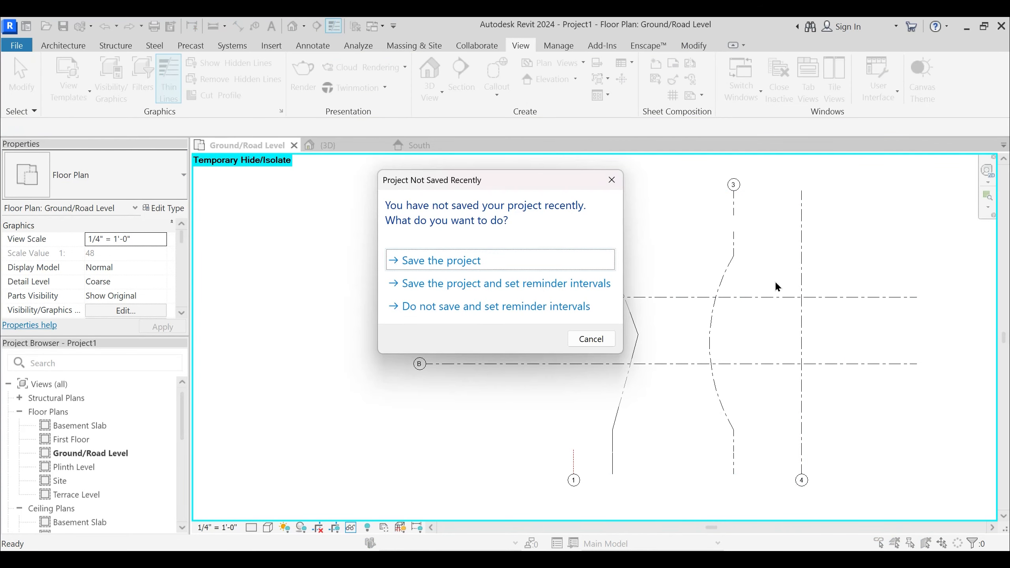
pyautogui.press('Escape')
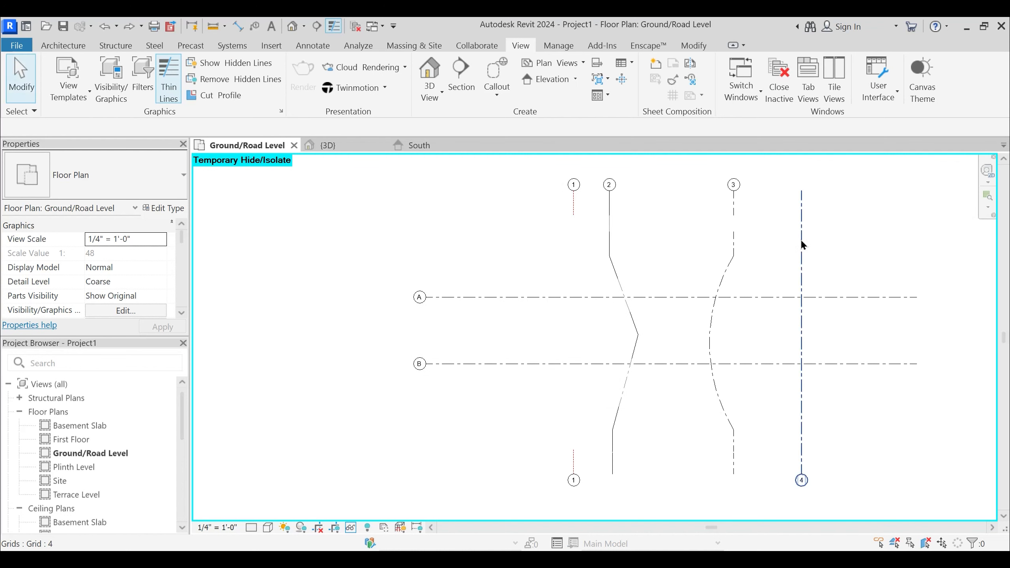
# - Reopen grid 1's type properties and set the center segment of PTS Grid Line to Custom
pyautogui.click(573, 202)
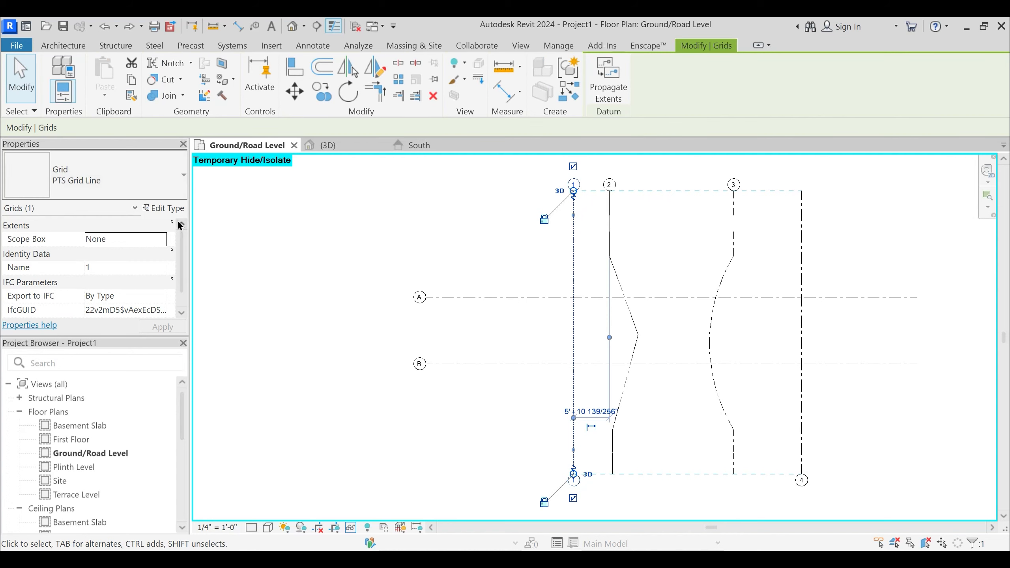
pyautogui.click(169, 207)
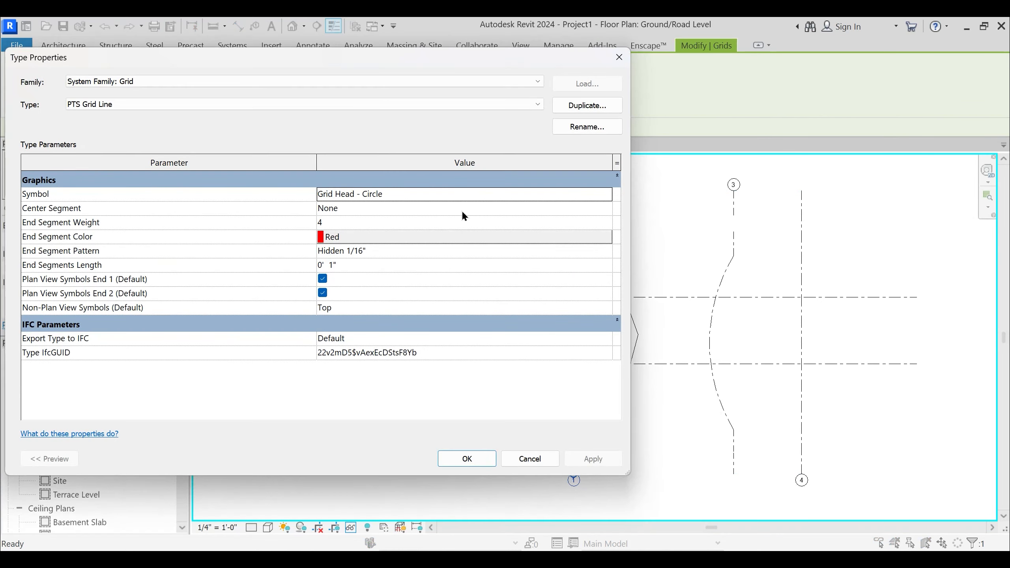
pyautogui.moveTo(405, 59); pyautogui.dragTo(336, 45)
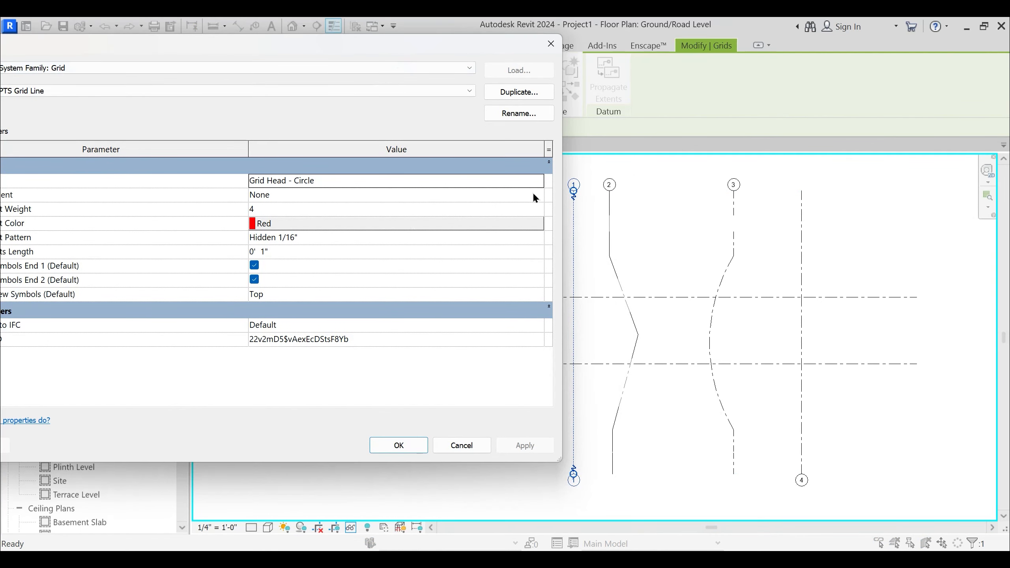
pyautogui.click(537, 193)
pyautogui.click(355, 233)
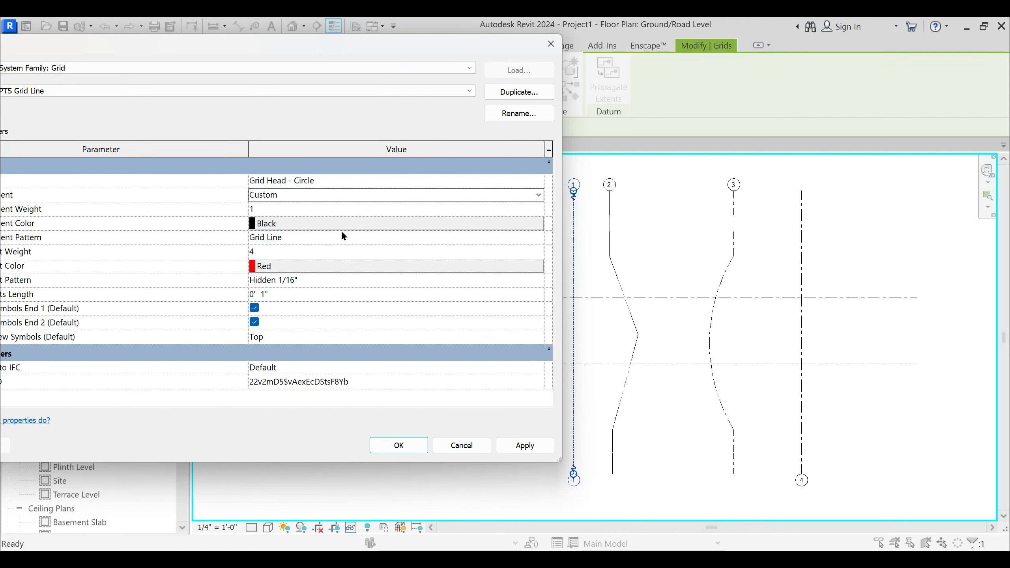
pyautogui.moveTo(318, 56); pyautogui.dragTo(492, 60)
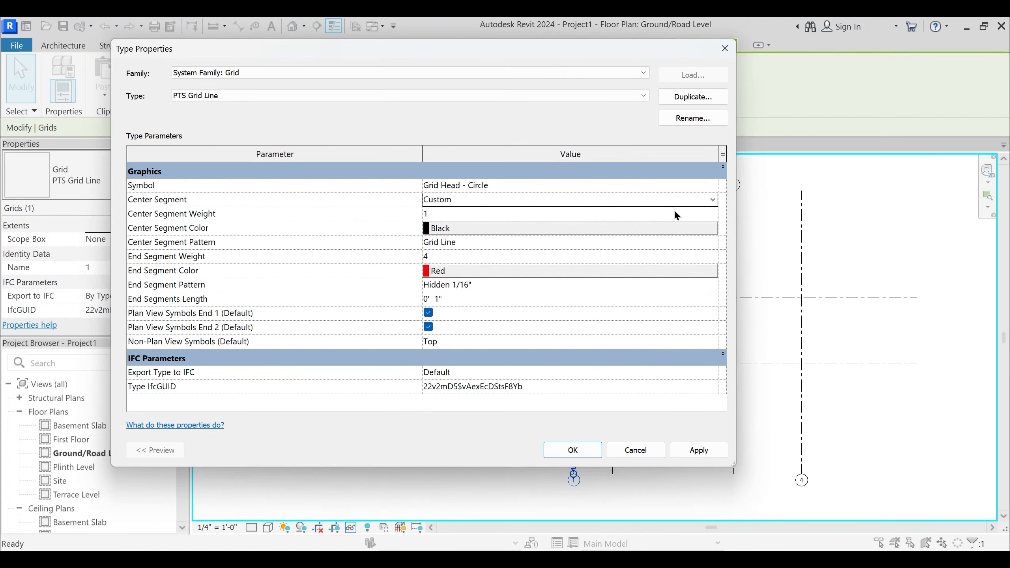
pyautogui.click(712, 201)
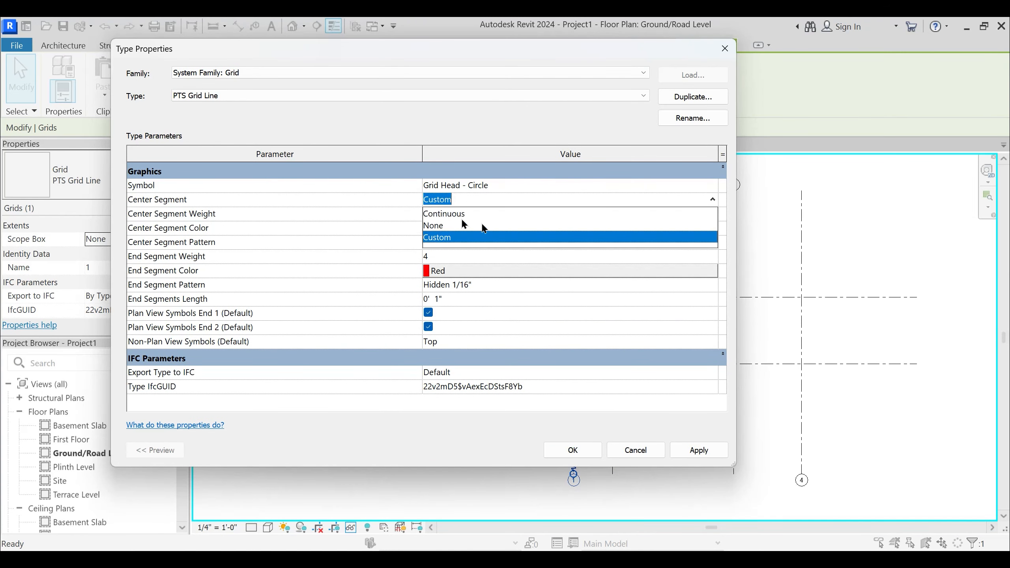
pyautogui.click(444, 238)
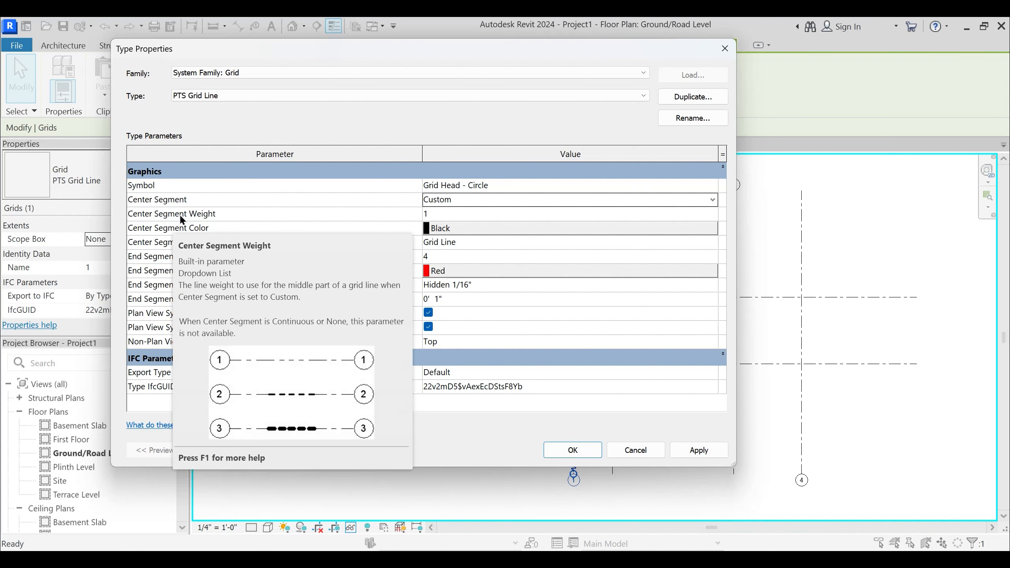
pyautogui.click(480, 200)
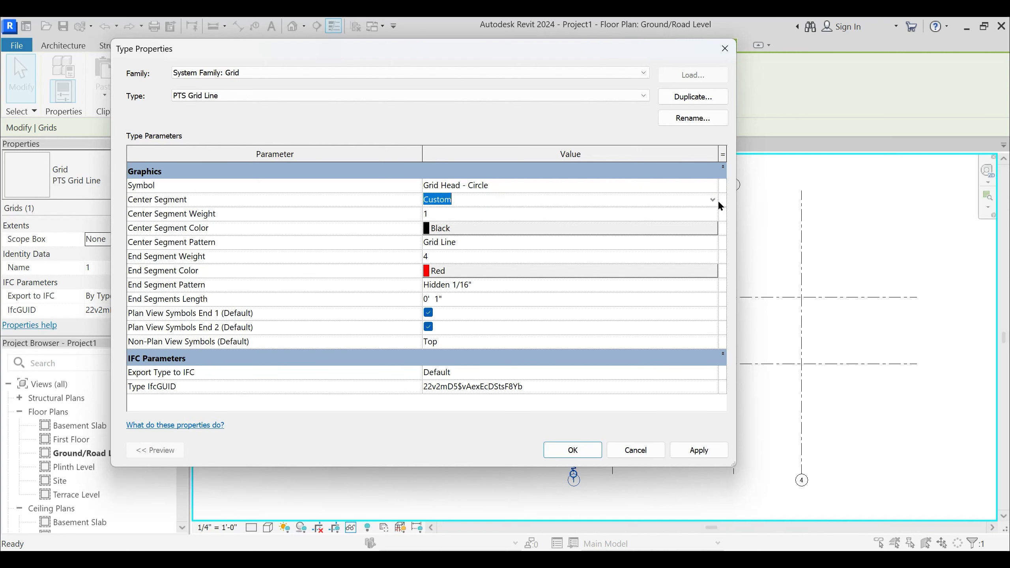
# - Try Continuous as the center segment of the PTS Grid Line type and return it to Custom
pyautogui.click(712, 199)
pyautogui.click(458, 215)
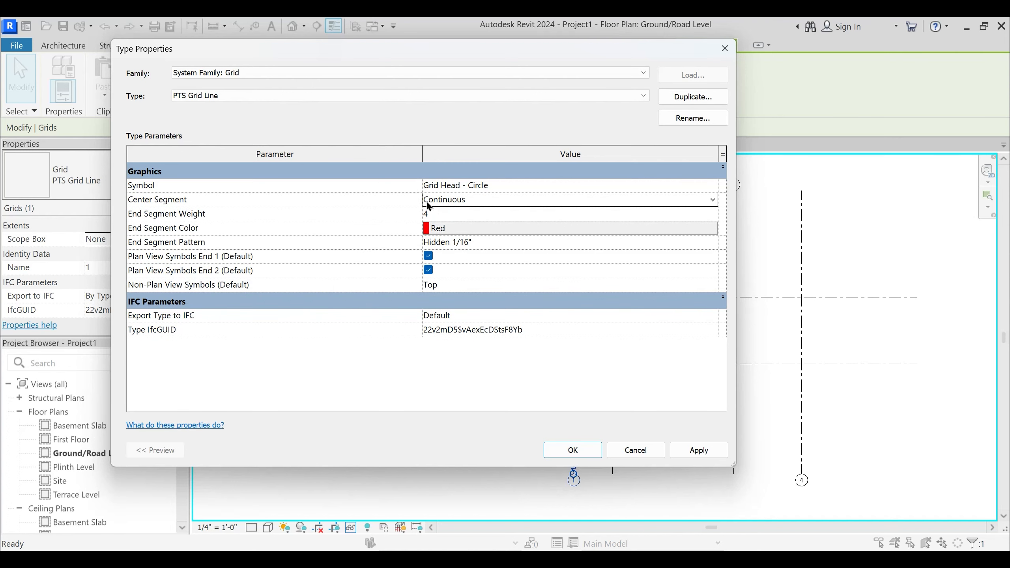
pyautogui.click(682, 200)
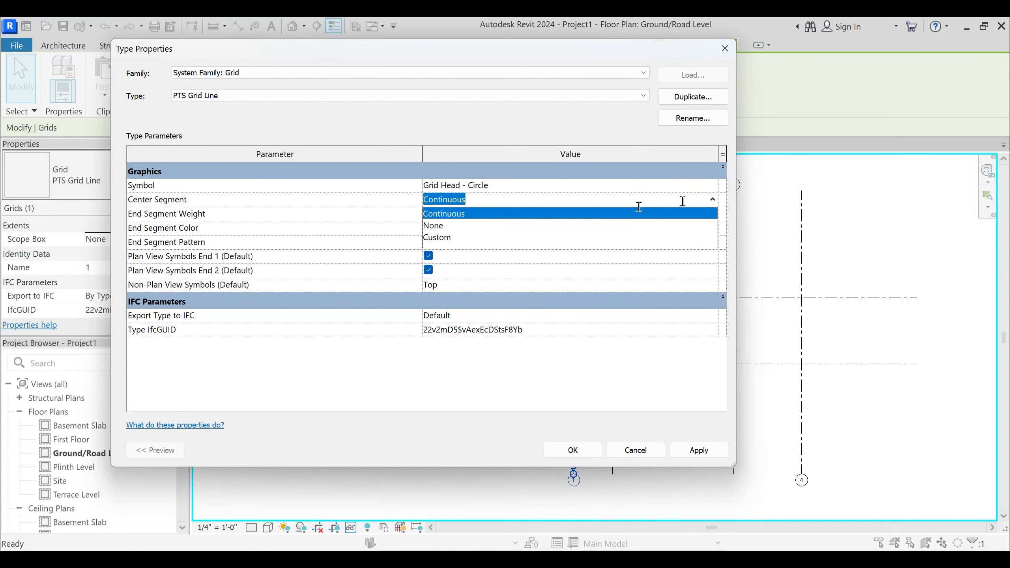
pyautogui.click(437, 237)
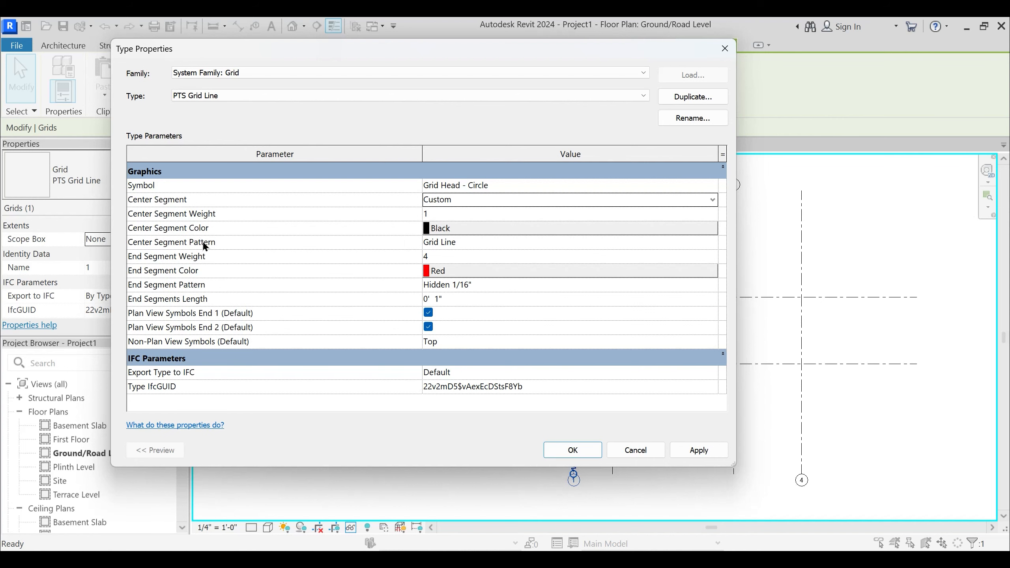
# - Set the center segment weight of PTS Grid Line to 4 and its center segment color to blue
pyautogui.click(712, 215)
pyautogui.click(712, 214)
pyautogui.click(426, 265)
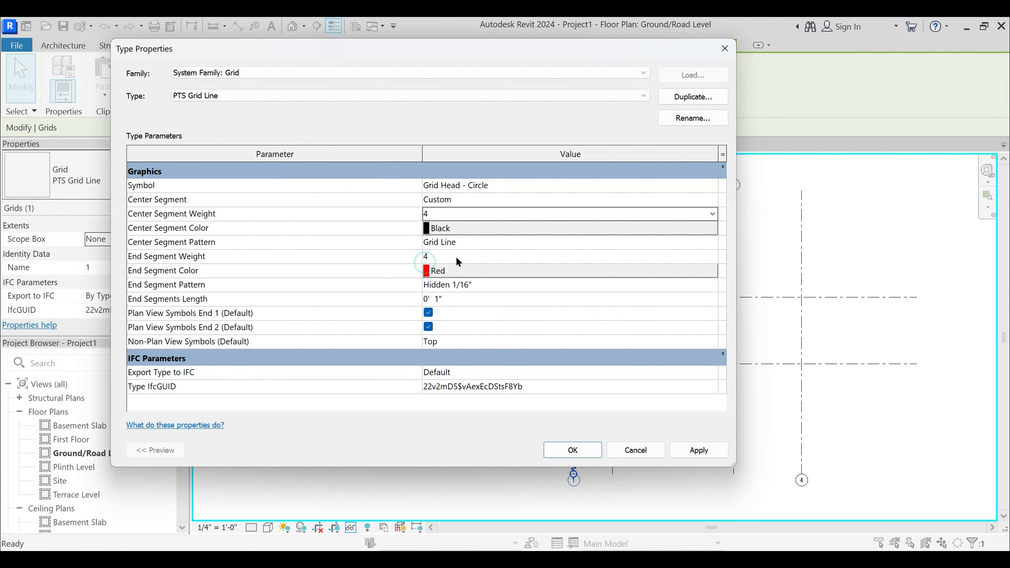
pyautogui.click(463, 228)
pyautogui.click(371, 270)
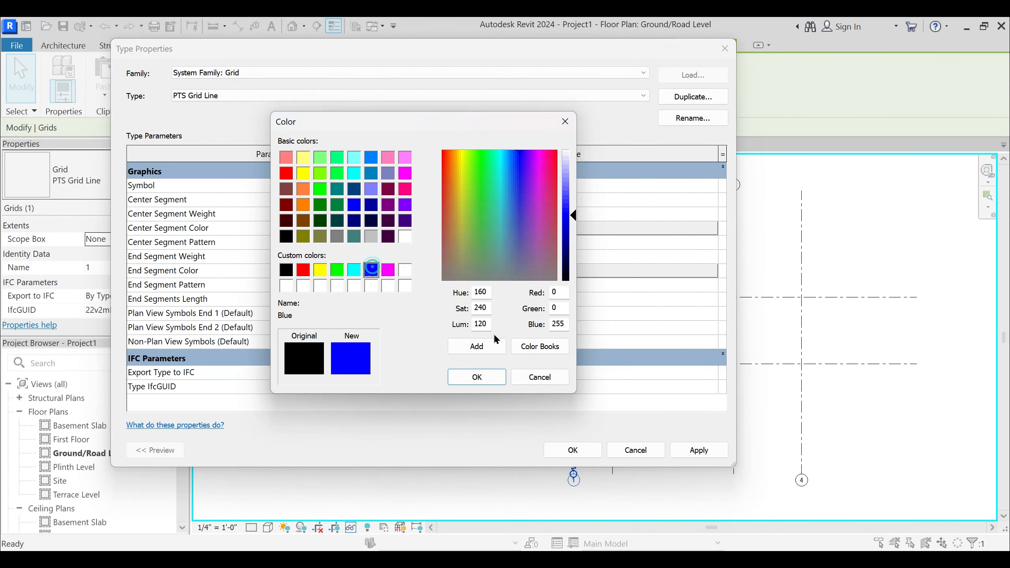
pyautogui.click(476, 377)
# - Set the center segment pattern of PTS Grid Line to Double Dash 5/8", apply it, and deselect grid 1
pyautogui.click(472, 241)
pyautogui.click(713, 242)
pyautogui.click(481, 295)
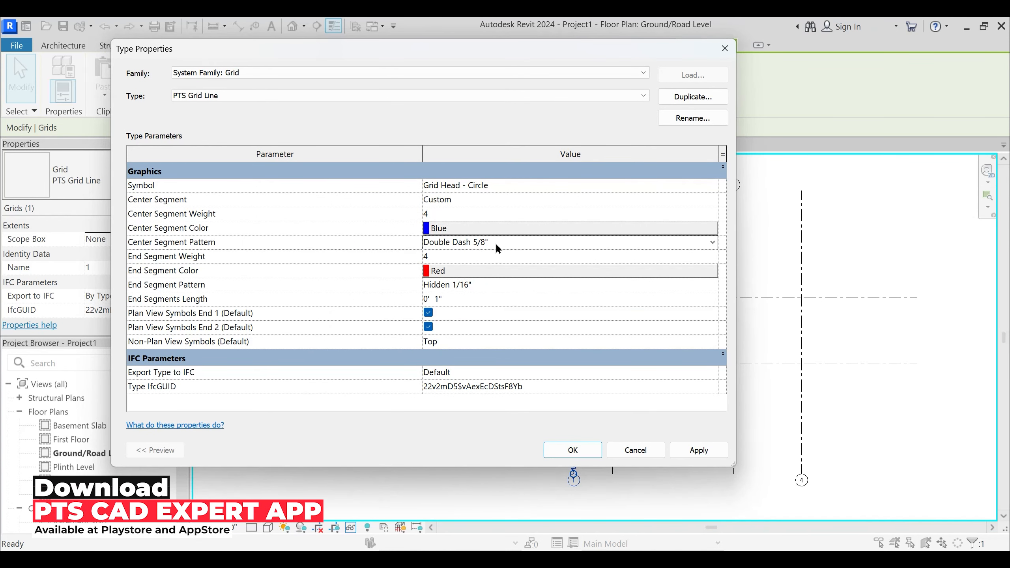
pyautogui.click(699, 450)
pyautogui.click(573, 450)
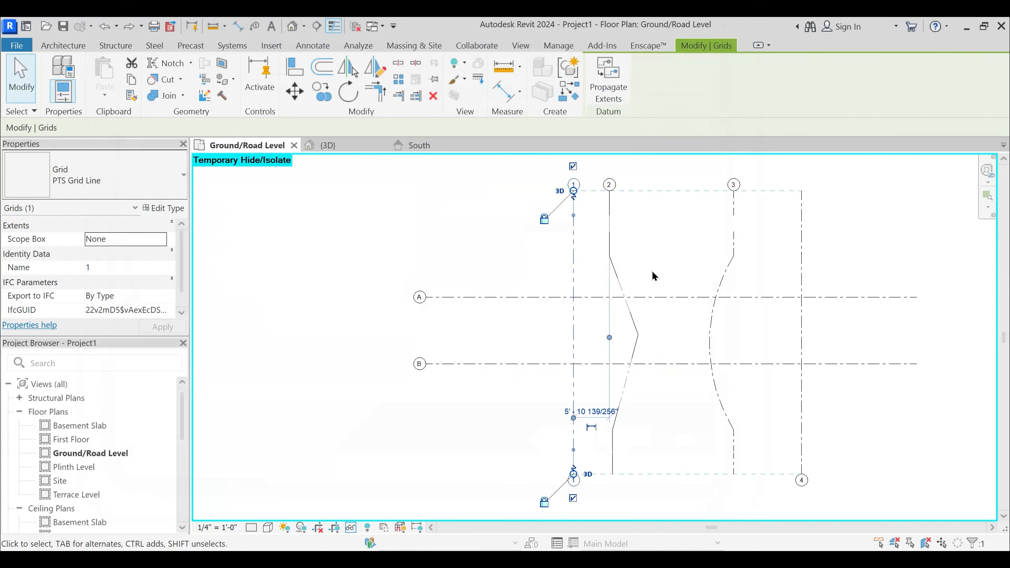
pyautogui.click(521, 243)
# - Inspect grid 1's restyled segments, then reset the temporary isolation and isolate the grids again
pyautogui.moveTo(524, 293); pyautogui.dragTo(527, 289, button='middle')
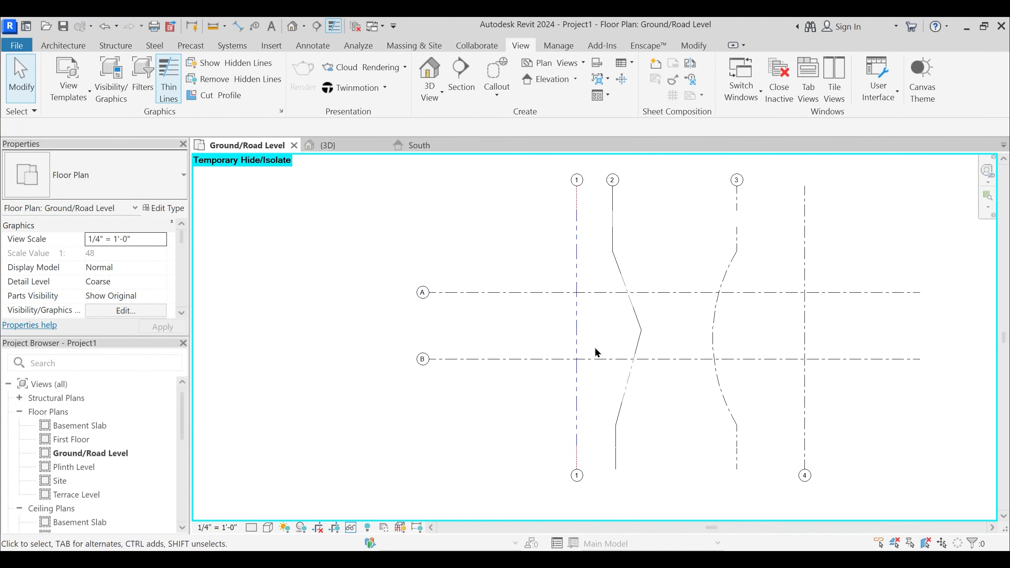
pyautogui.scroll(3, 577, 290)
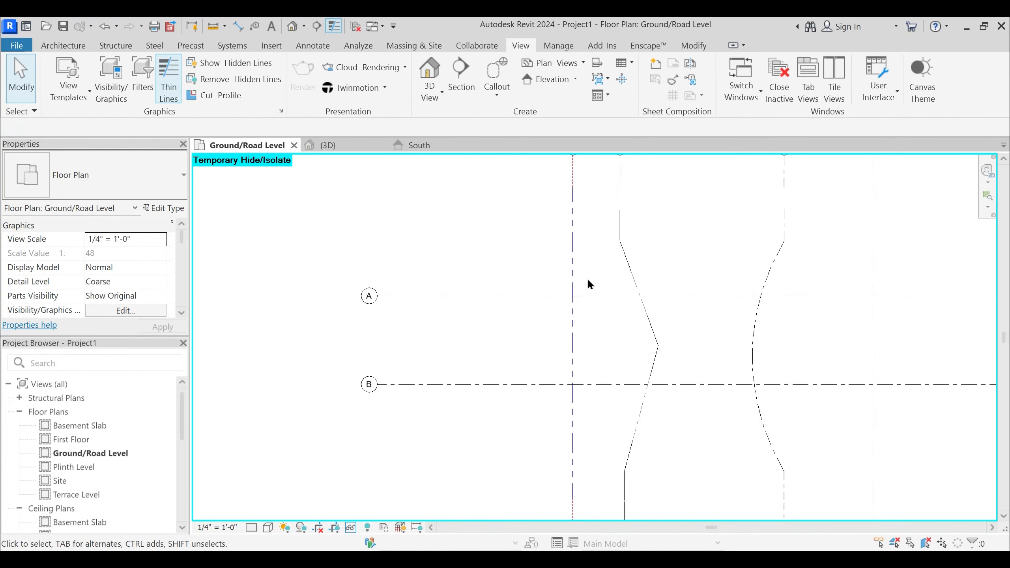
pyautogui.moveTo(578, 205); pyautogui.dragTo(575, 248, button='middle')
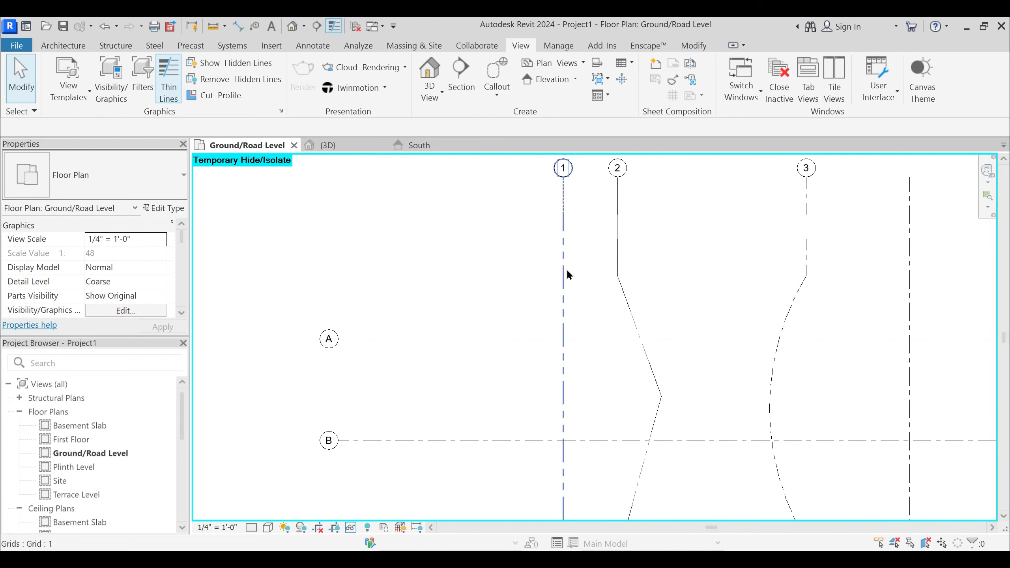
pyautogui.scroll(-2, 568, 198)
pyautogui.moveTo(558, 300); pyautogui.dragTo(504, 304, button='middle')
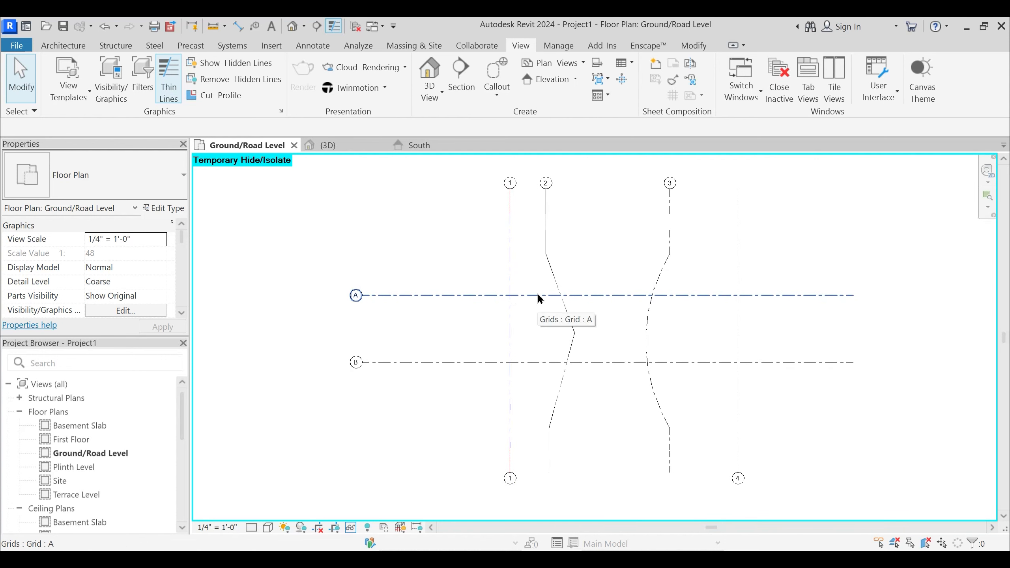
pyautogui.press('h')
pyautogui.press('r')
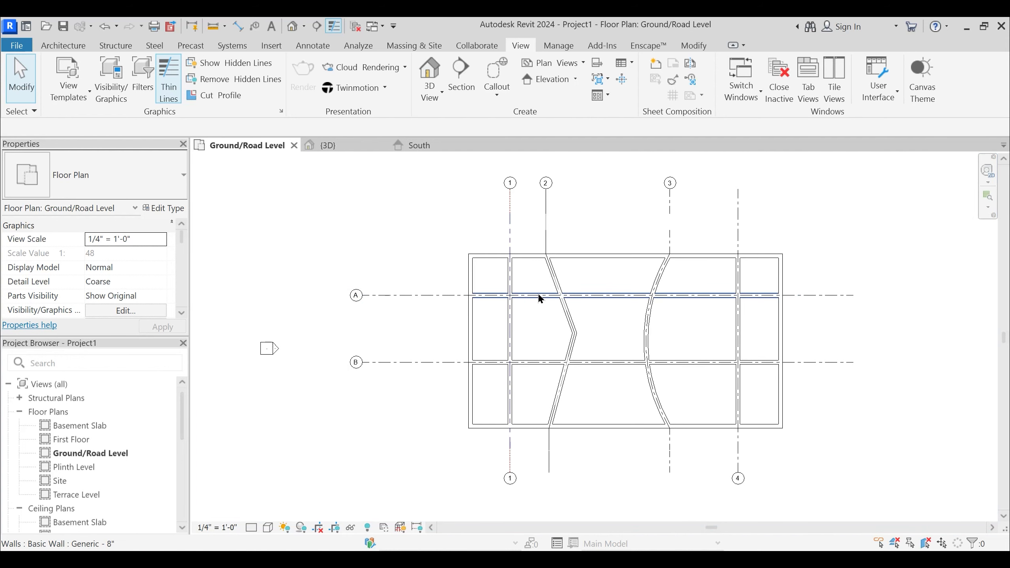
pyautogui.press('i')
pyautogui.press('c')
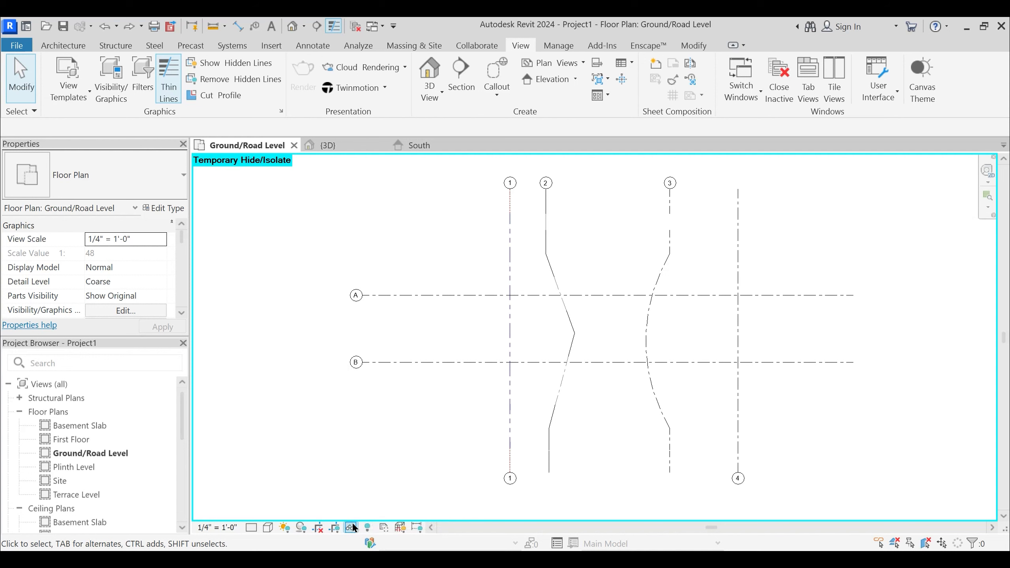
pyautogui.click(510, 264)
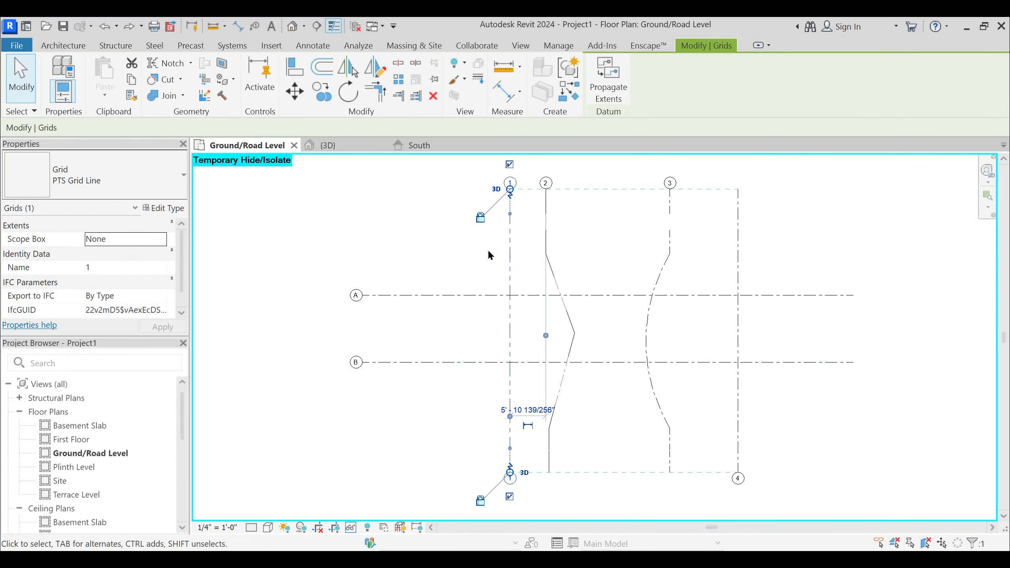
pyautogui.click(420, 225)
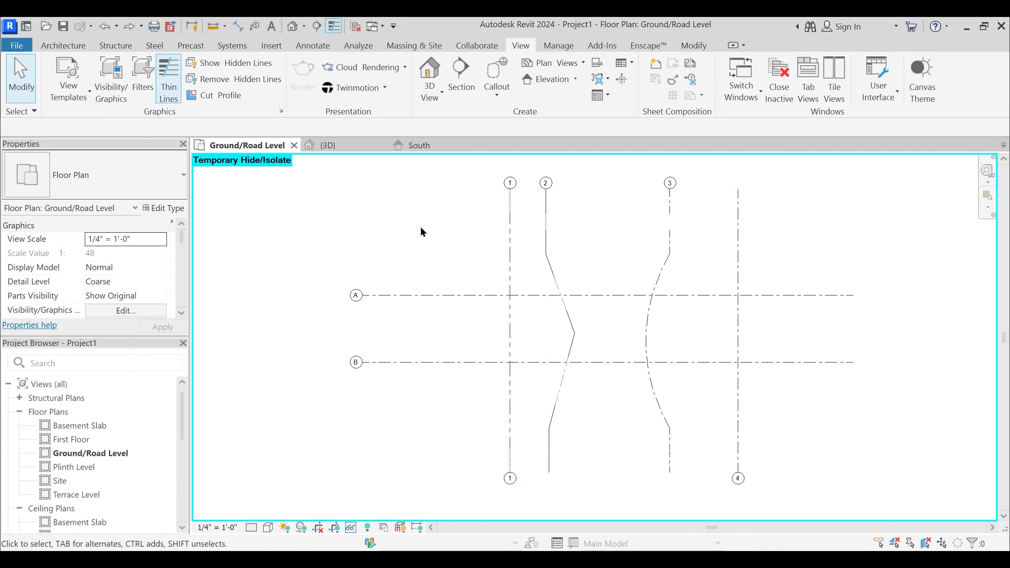
# - Reset the temporary hide/isolate in the Ground/Road Level plan to bring back the walls
pyautogui.click(352, 528)
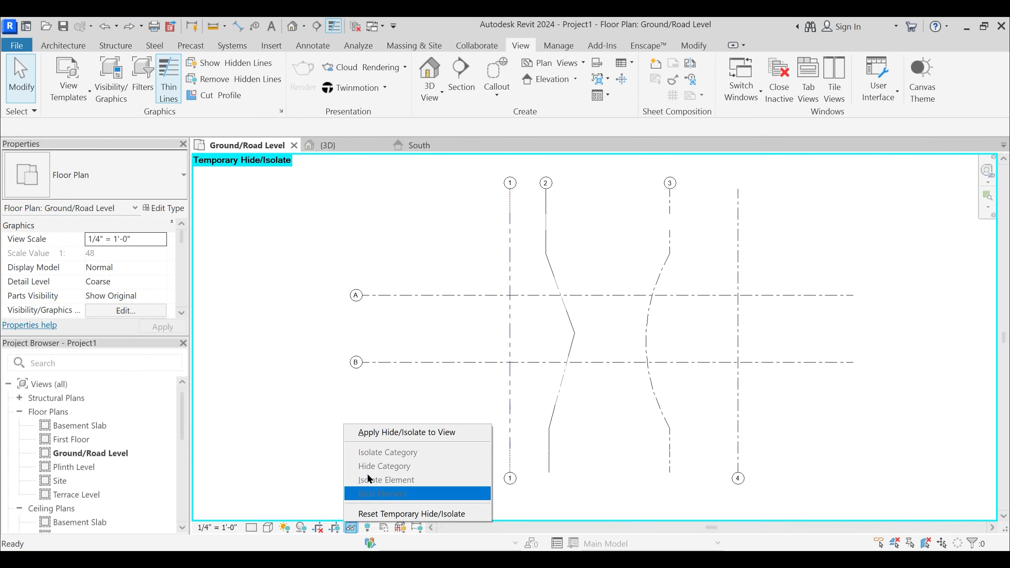
pyautogui.click(380, 514)
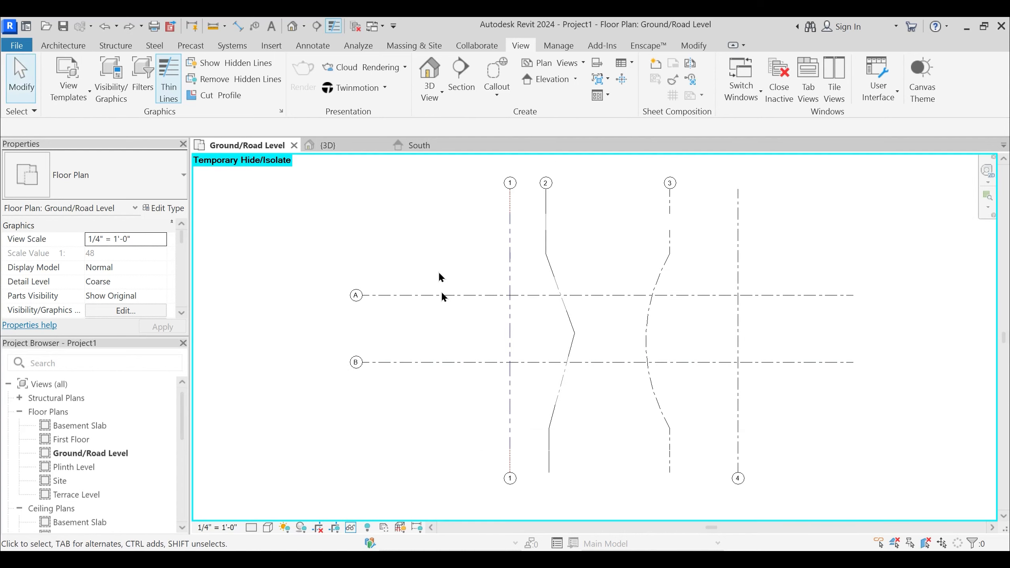
pyautogui.moveTo(442, 248); pyautogui.dragTo(451, 264, button='middle')
pyautogui.press('h')
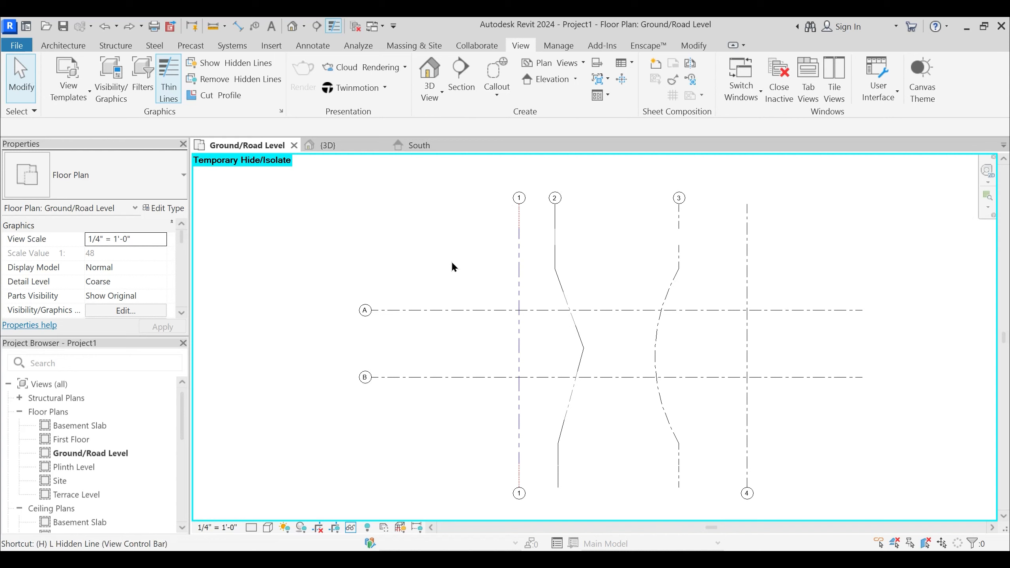
pyautogui.press('r')
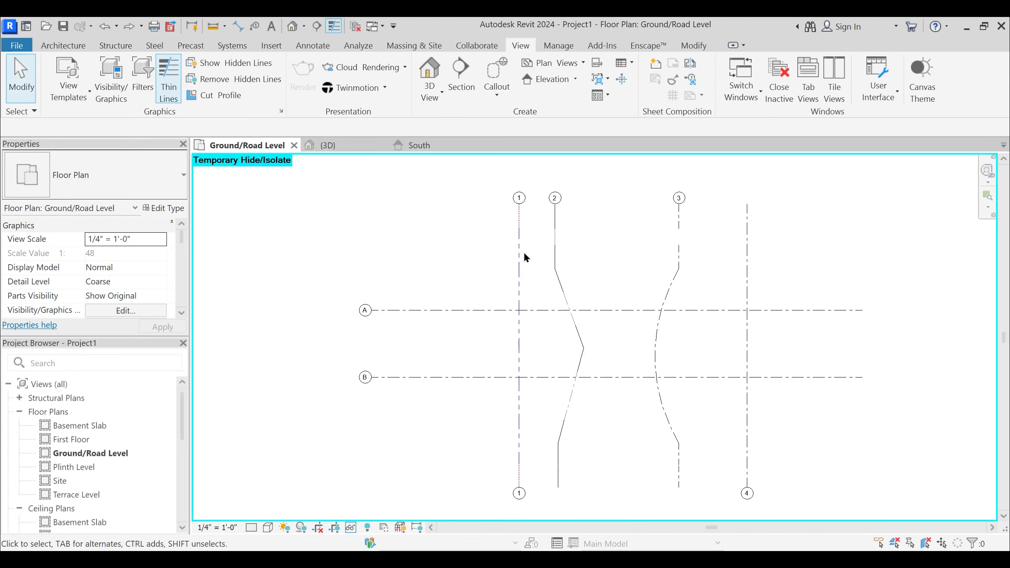
pyautogui.click(519, 258)
pyautogui.press('Escape')
pyautogui.press('h')
pyautogui.press('r')
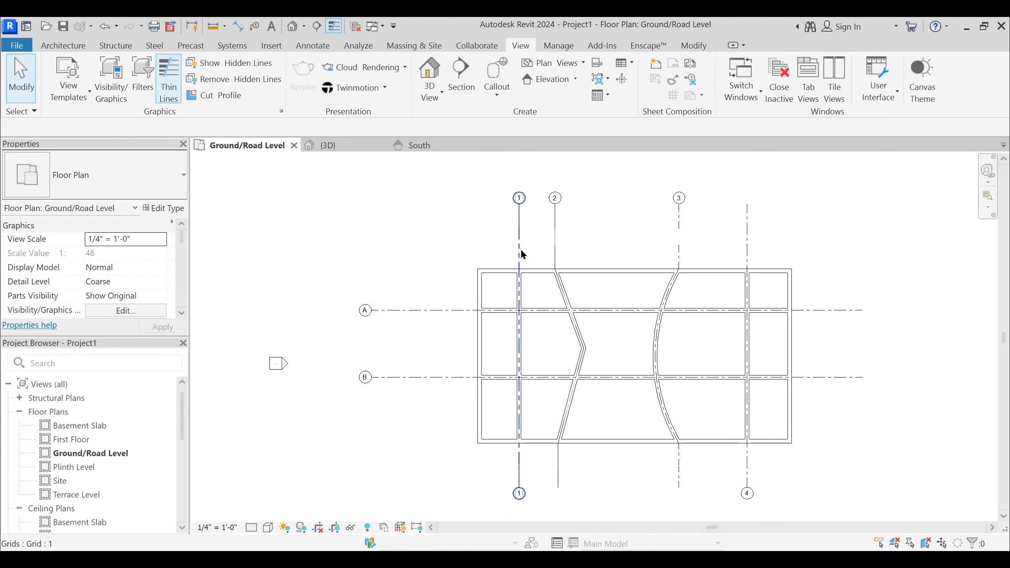
# - Isolate grid 1 alone as an element and reset the temporary isolation
pyautogui.click(519, 248)
pyautogui.press('h')
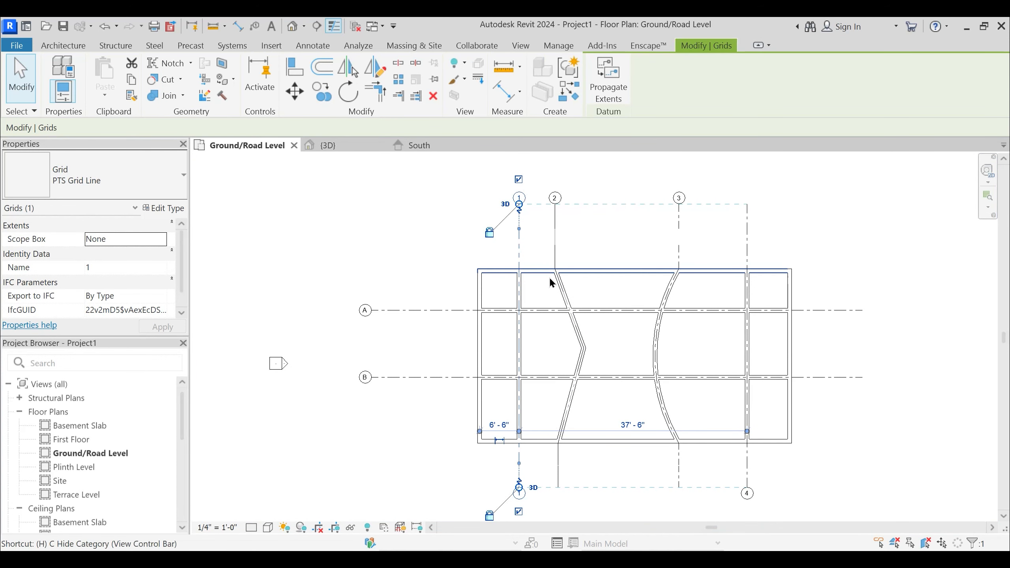
pyautogui.press('i')
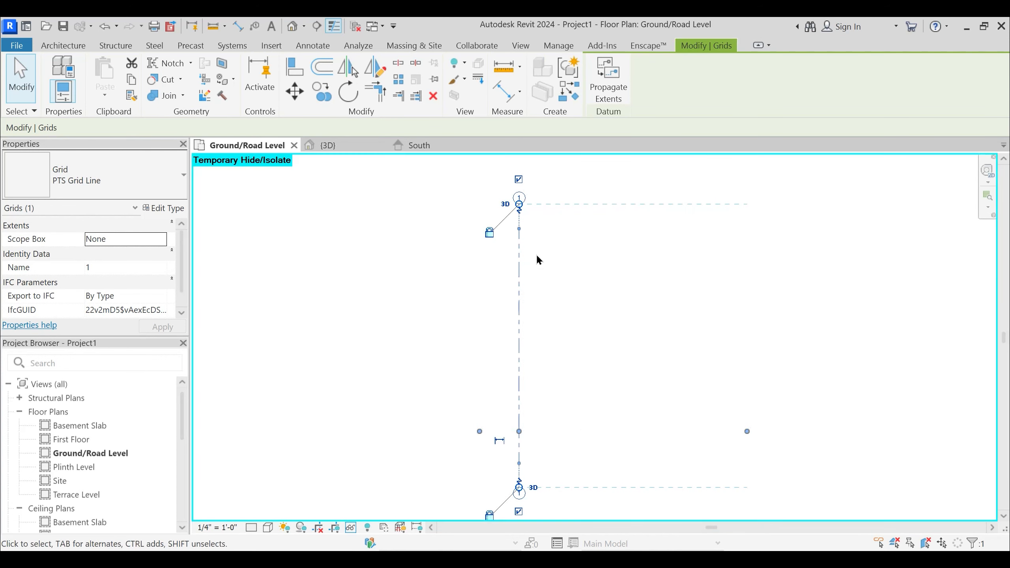
pyautogui.click(564, 270)
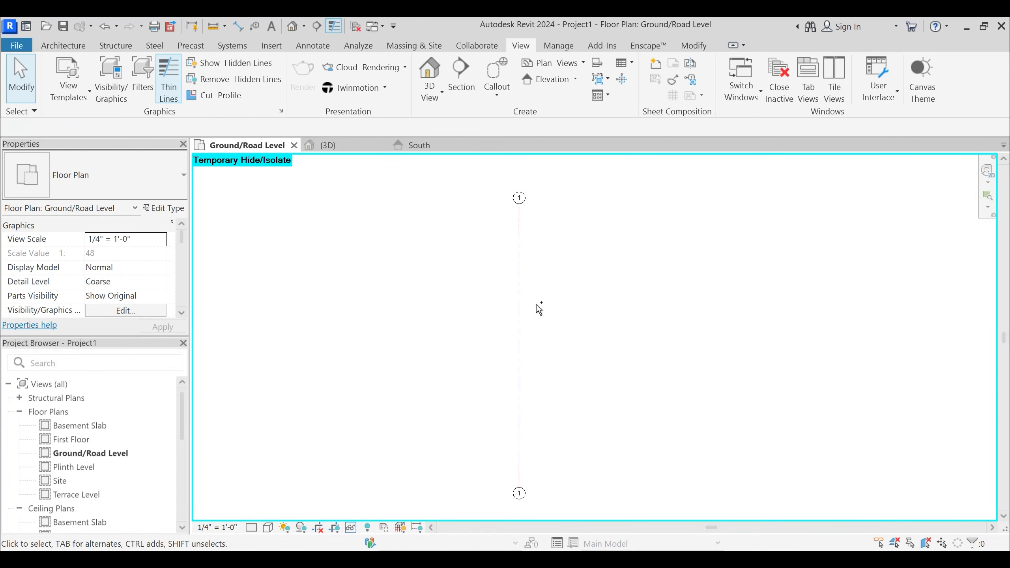
pyautogui.press('h')
pyautogui.press('r')
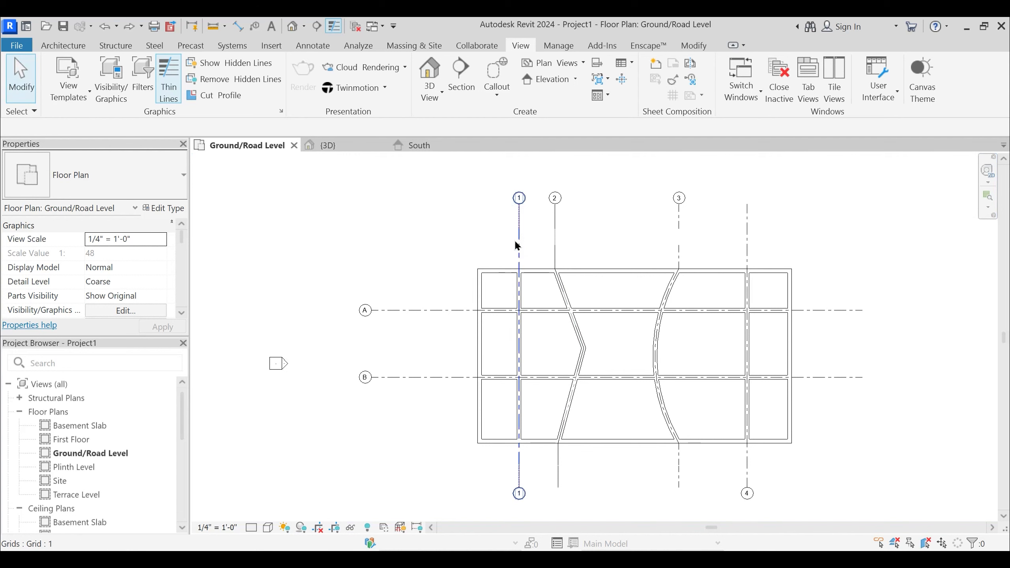
# - Isolate the whole grid category in the Ground/Road Level plan, using grid 1 as the selection, and deselect it
pyautogui.click(518, 250)
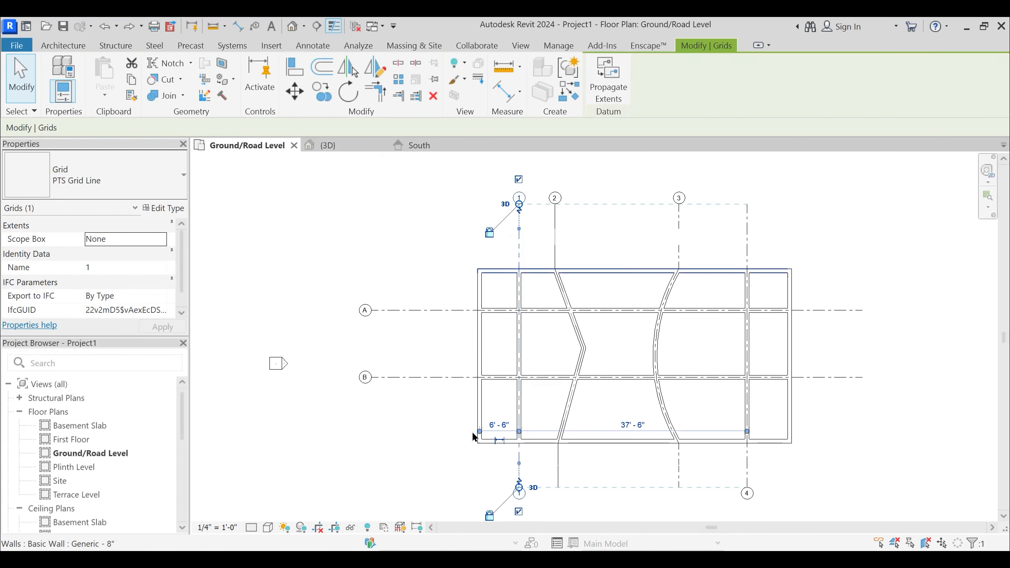
pyautogui.click(349, 527)
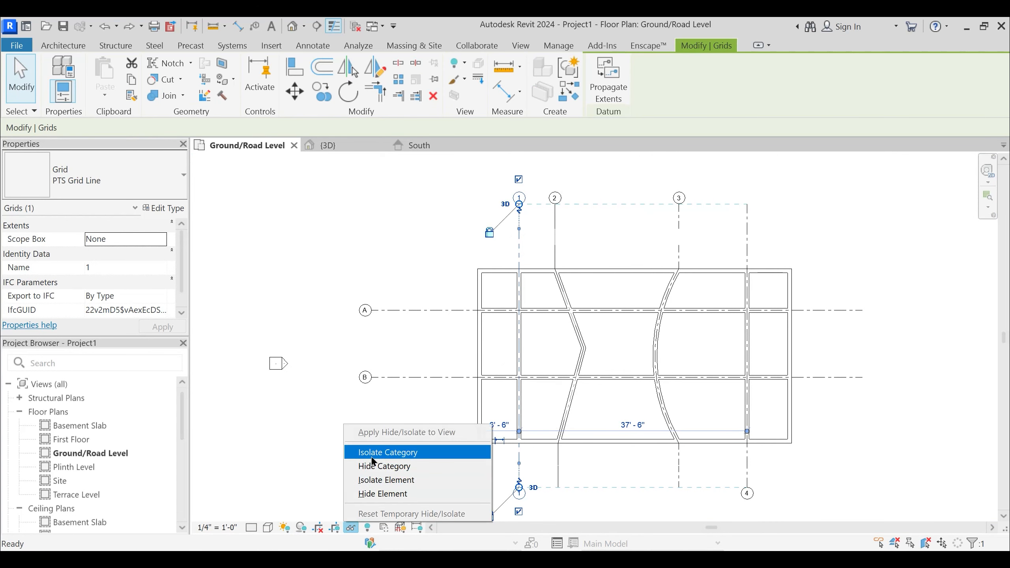
pyautogui.click(395, 452)
pyautogui.click(419, 271)
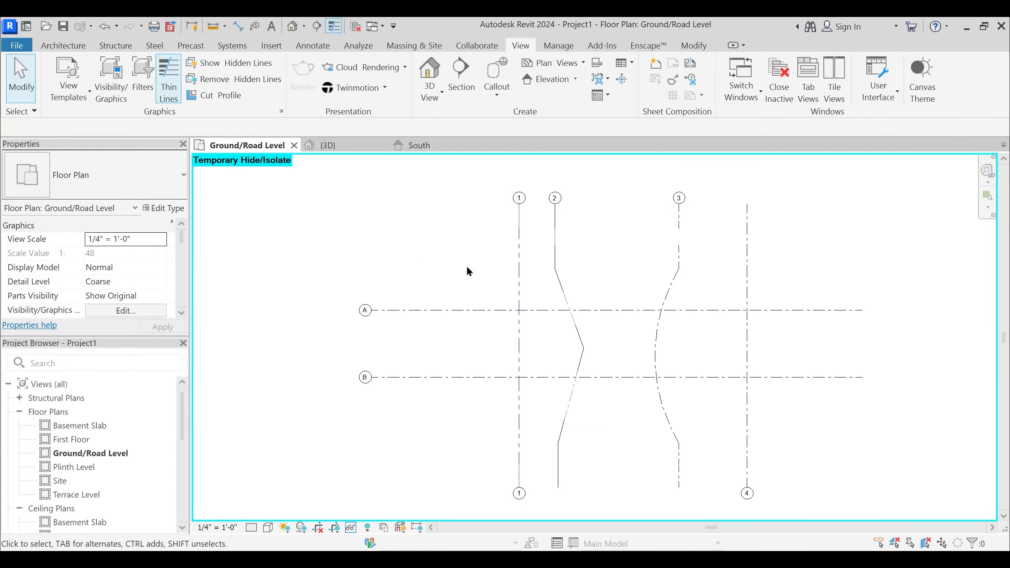
# - Open the keyboard shortcut settings and search for the Move command
pyautogui.click(877, 87)
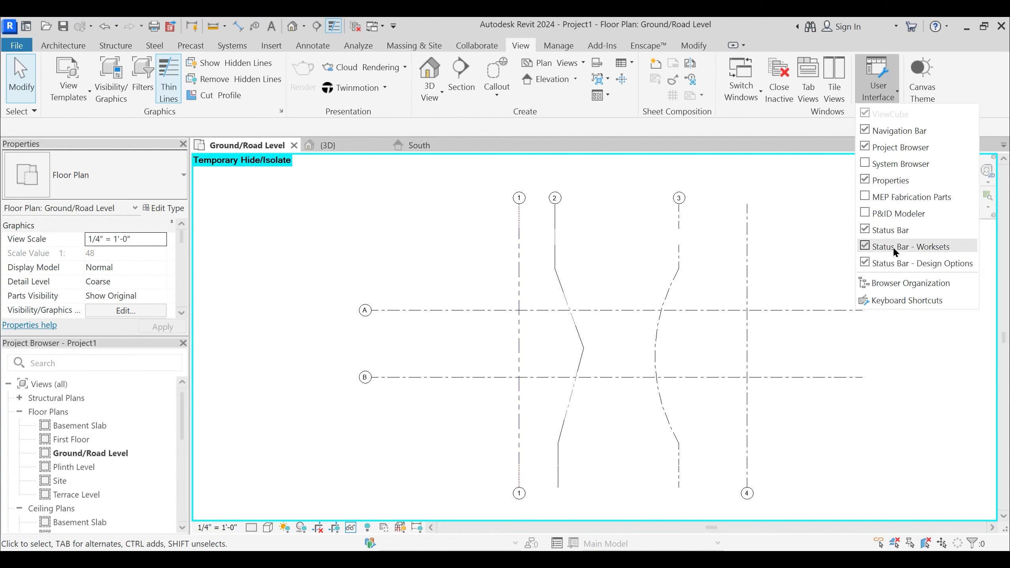
pyautogui.click(902, 301)
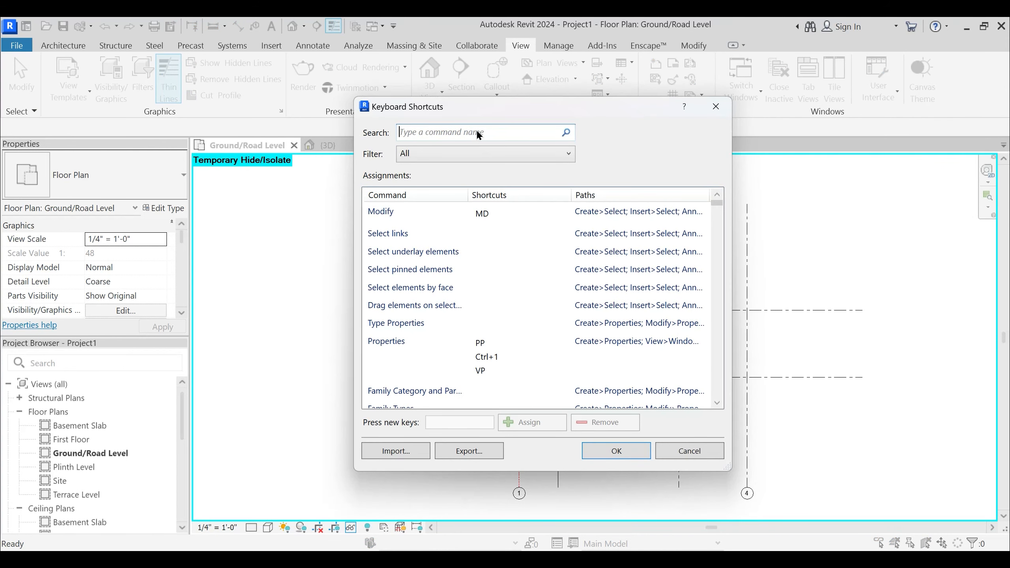
pyautogui.write('Move')
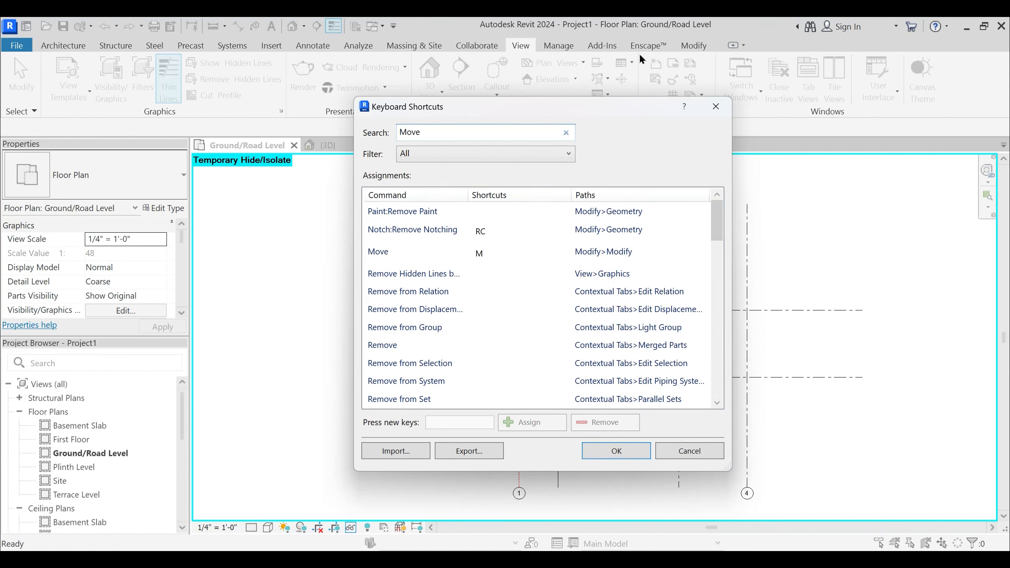
pyautogui.moveTo(573, 102); pyautogui.dragTo(624, 99)
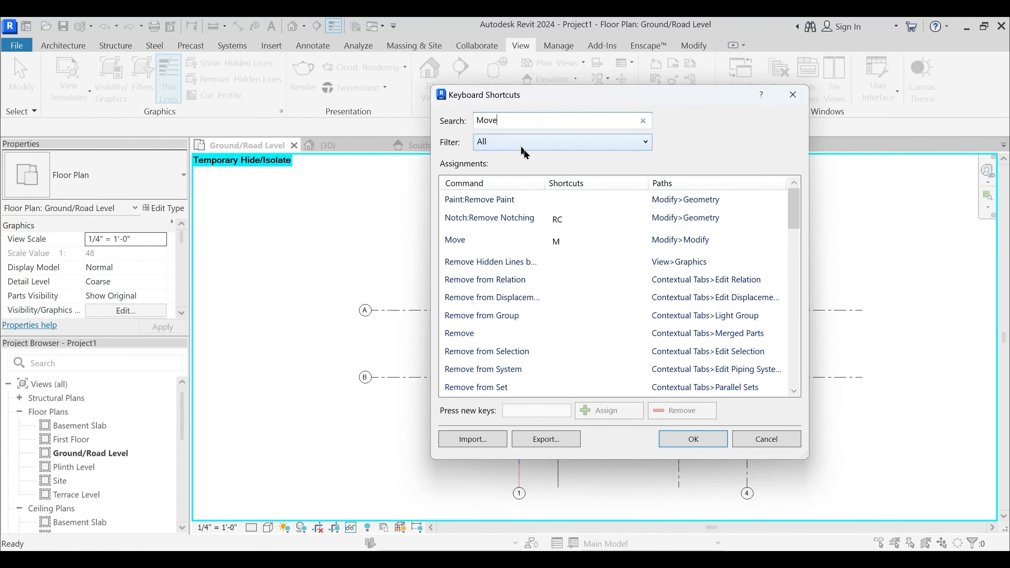
# - Assign MV as a shortcut for the Move command and remove its M shortcut
pyautogui.click(561, 243)
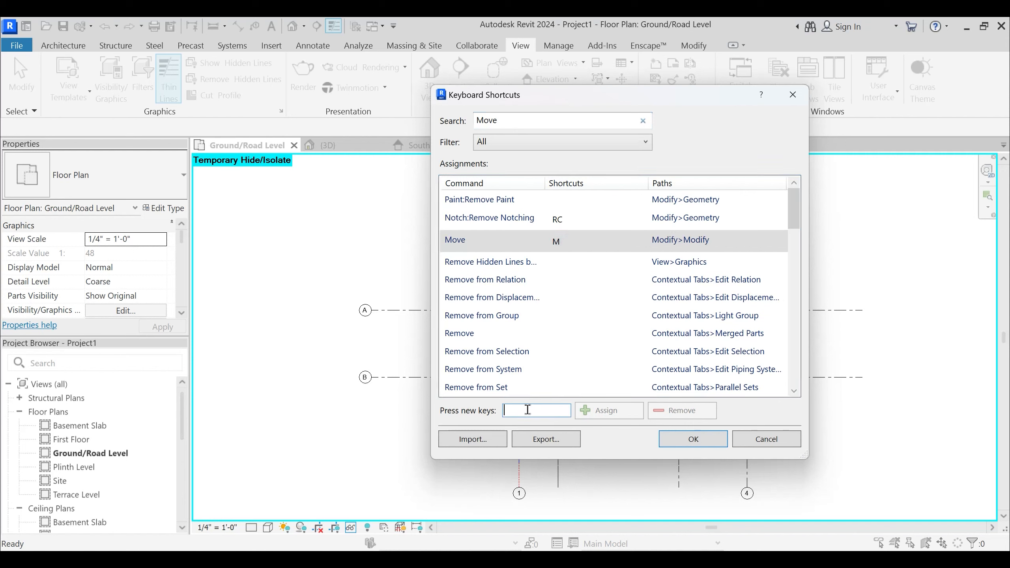
pyautogui.write('MV')
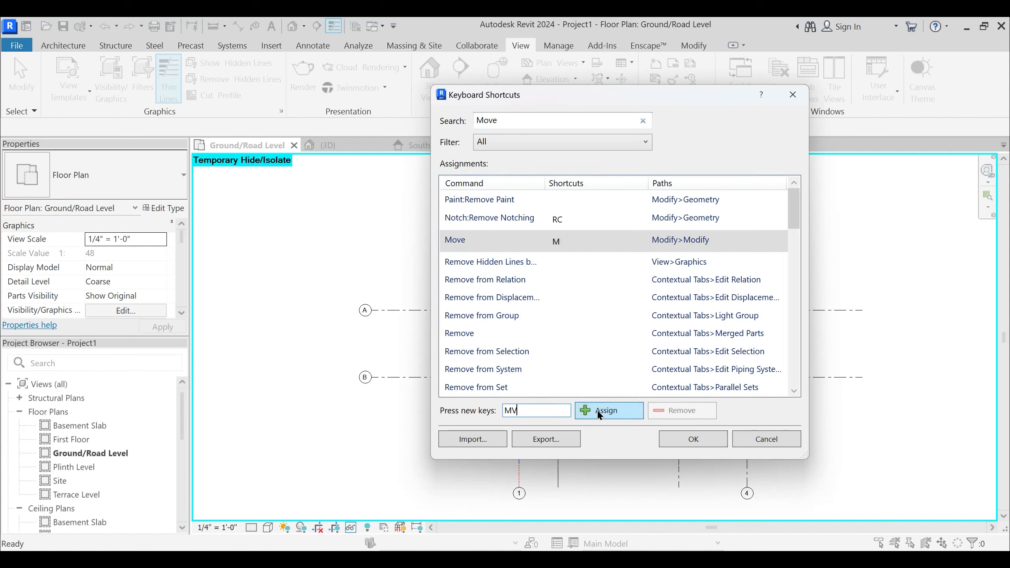
pyautogui.click(600, 411)
pyautogui.click(555, 240)
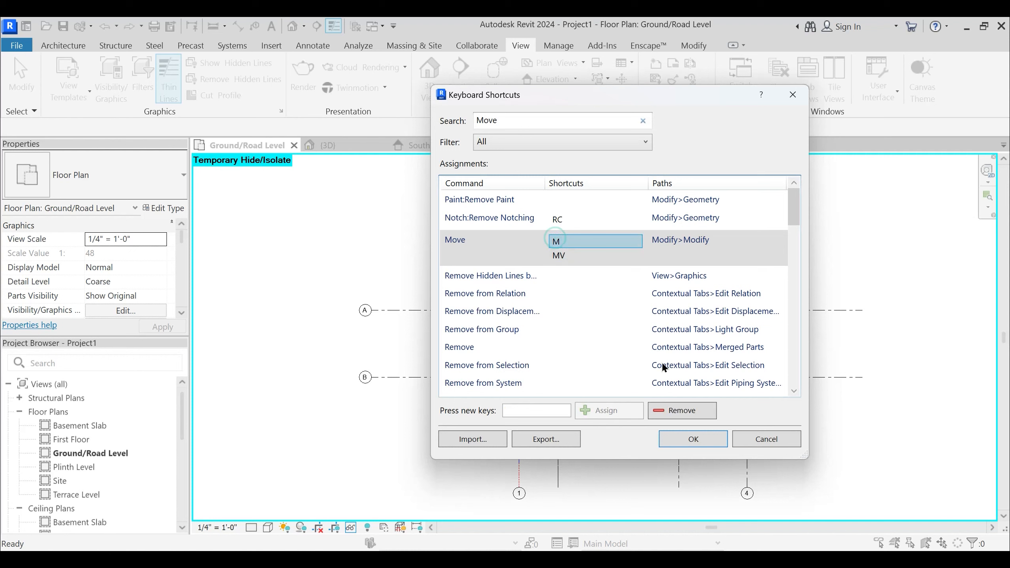
pyautogui.click(692, 411)
pyautogui.click(554, 243)
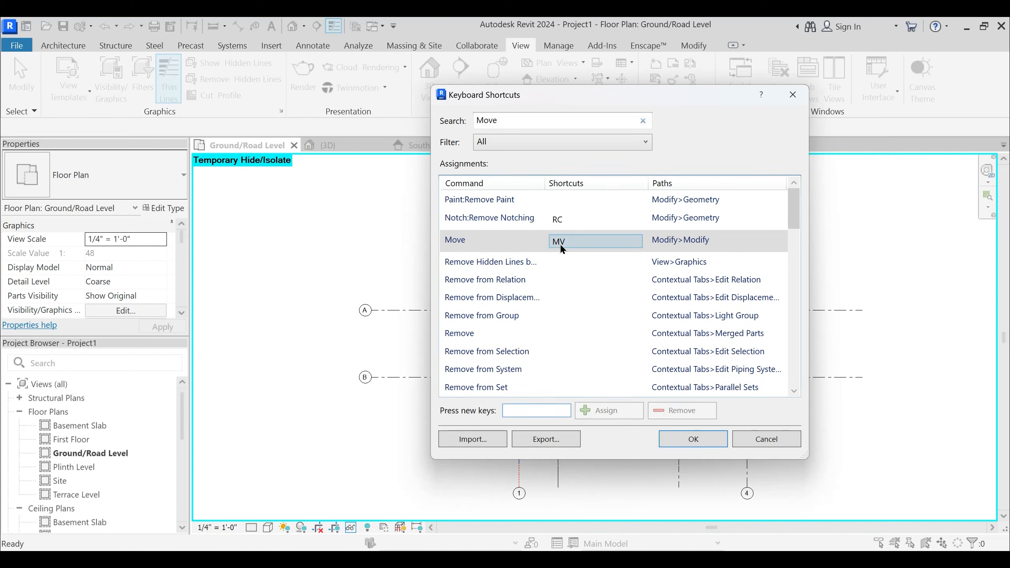
# - Assign M as a shortcut for the Move command and remove its MV shortcut
pyautogui.click(559, 241)
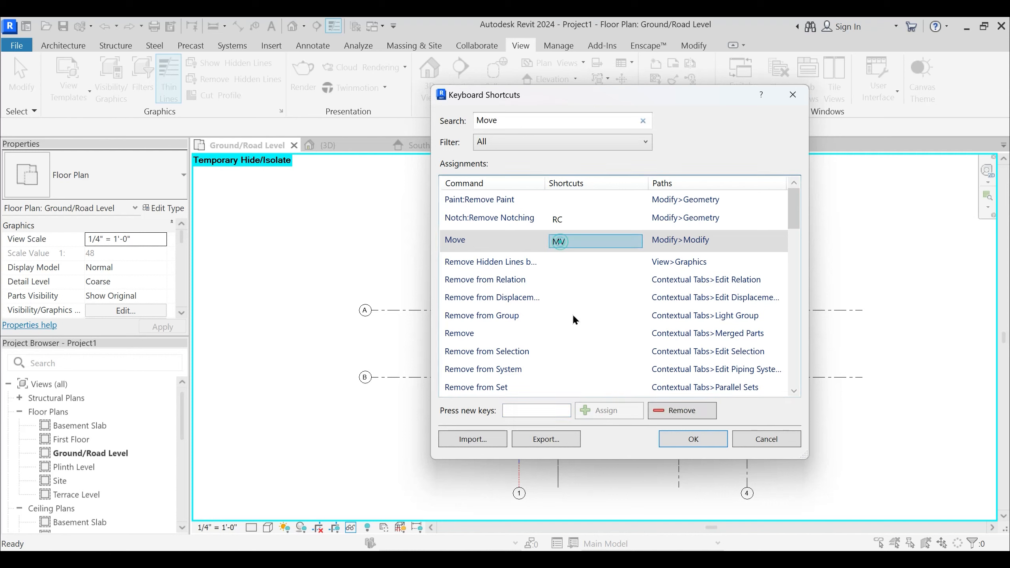
pyautogui.click(526, 413)
pyautogui.write('M')
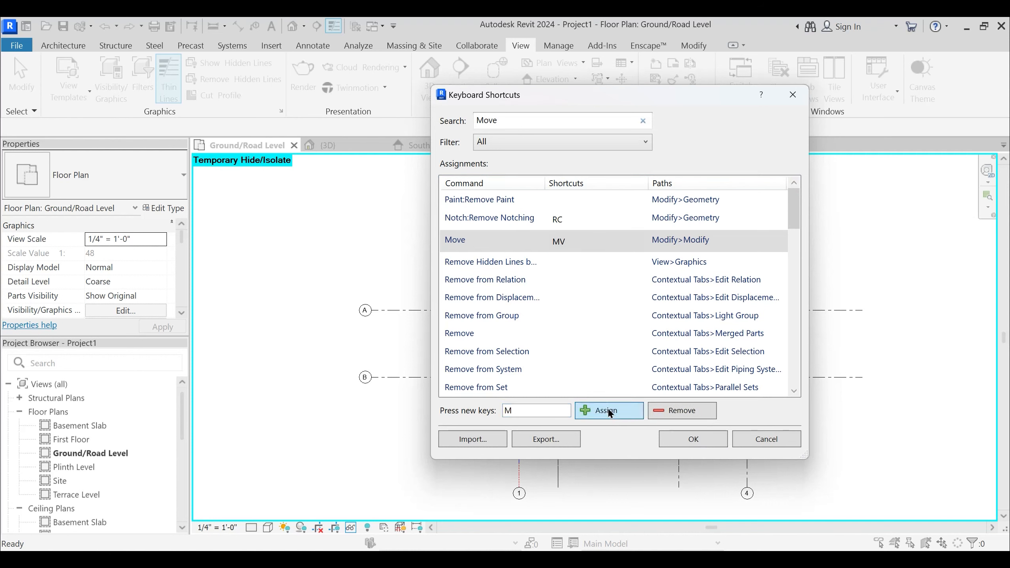
pyautogui.click(609, 411)
pyautogui.click(558, 242)
pyautogui.click(670, 409)
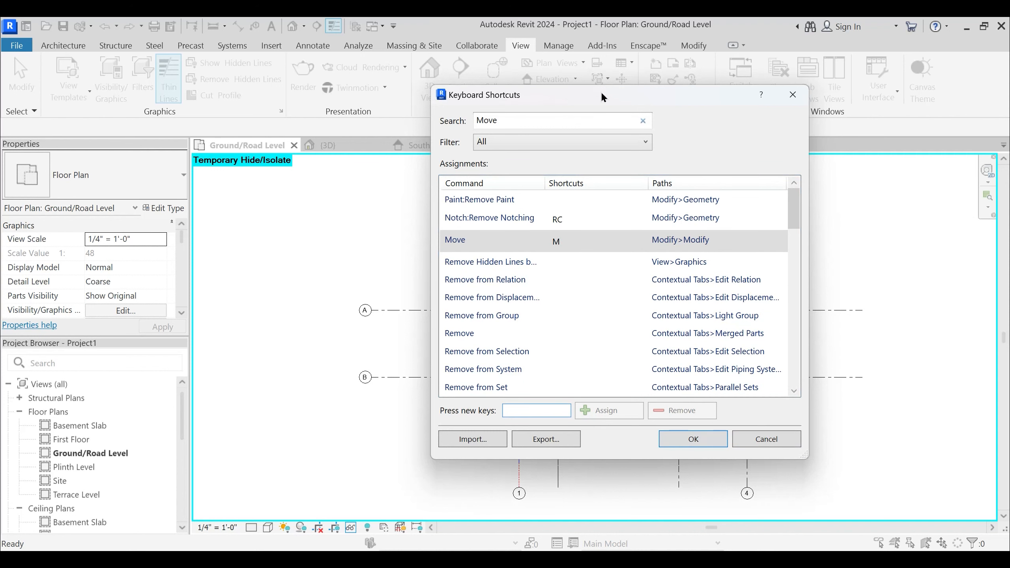
# - Look up the shortcuts of the isolate commands by searching for "isolate", and accept the keyboard shortcut settings
pyautogui.moveTo(599, 90); pyautogui.dragTo(626, 82)
pyautogui.scroll(-3, 572, 311)
pyautogui.doubleClick(516, 112)
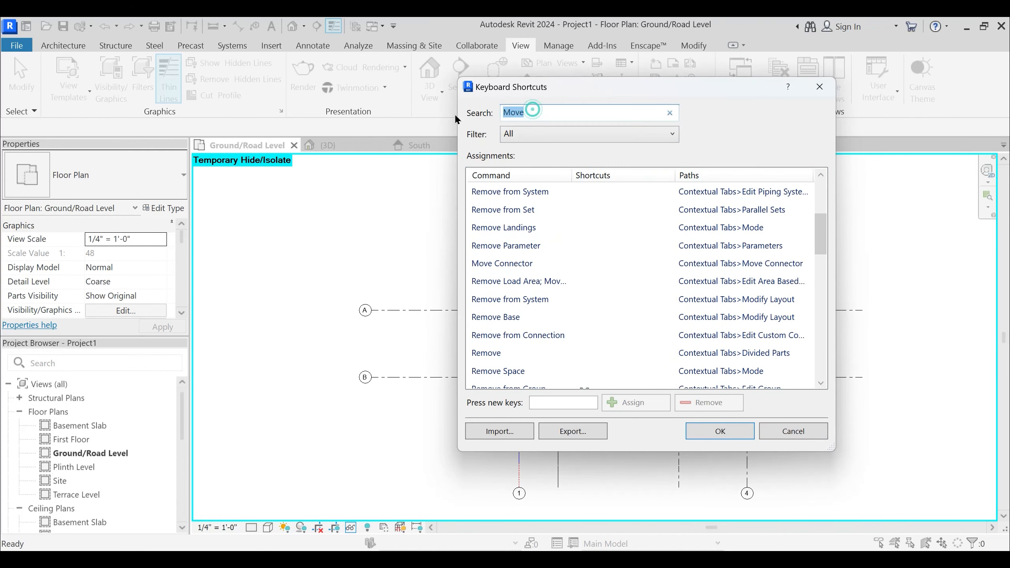
pyautogui.write('isolate')
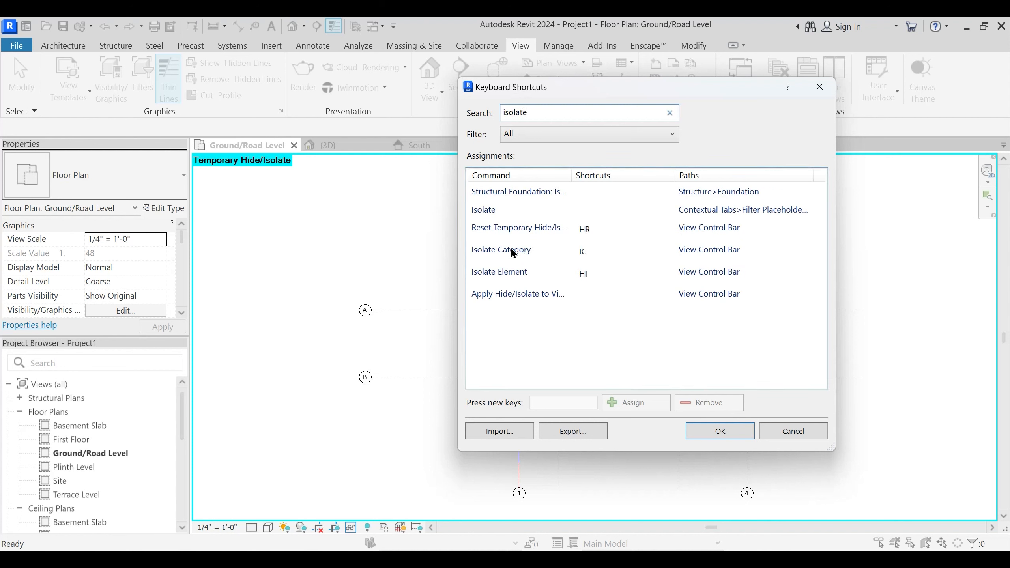
pyautogui.click(720, 431)
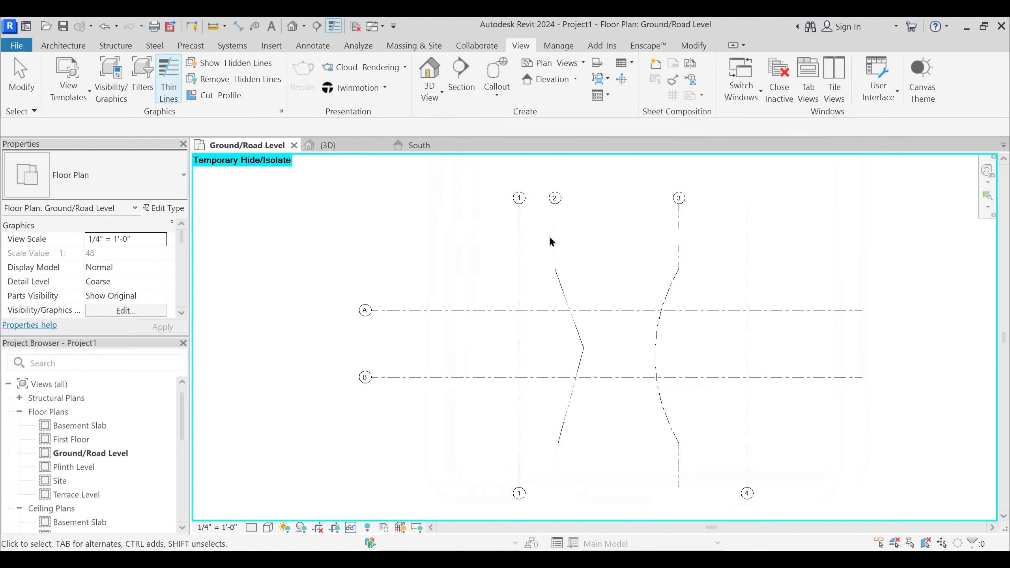
# - Isolate the grid category in the Ground/Road Level plan again, using grid 1 as the selection
pyautogui.click(518, 248)
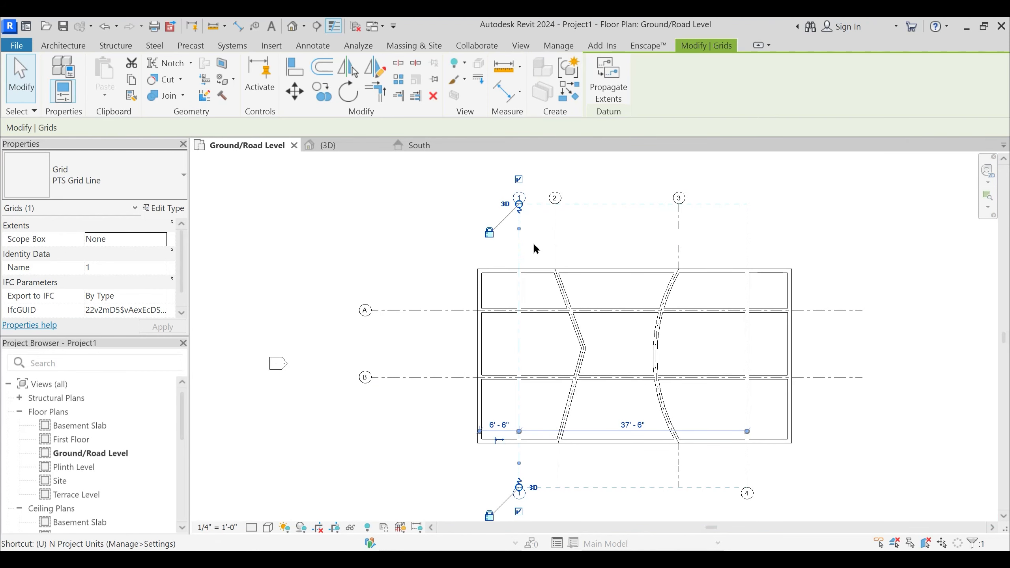
pyautogui.click(535, 248)
pyautogui.click(521, 245)
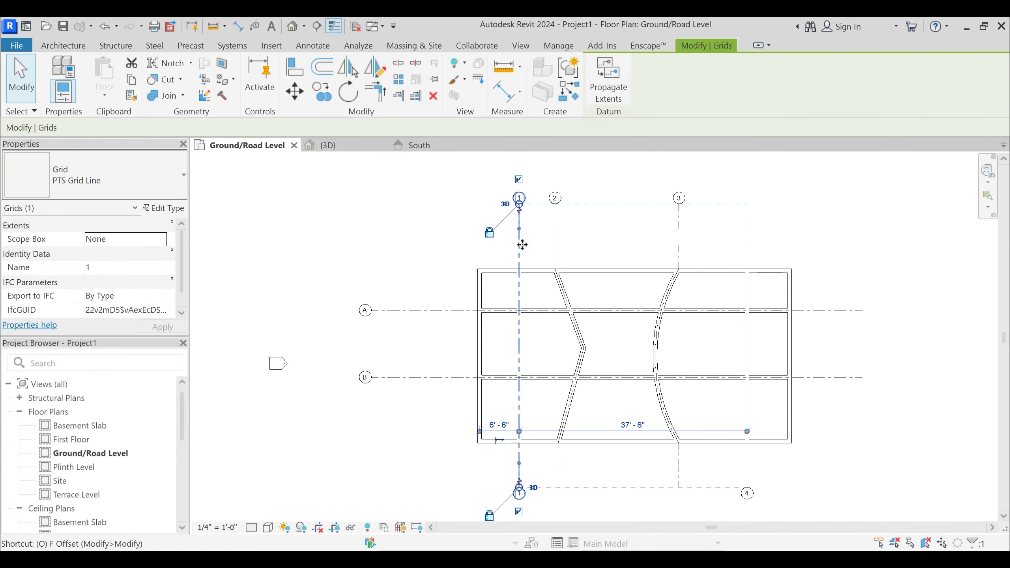
pyautogui.press('Escape')
pyautogui.click(520, 247)
pyautogui.press('i')
pyautogui.press('c')
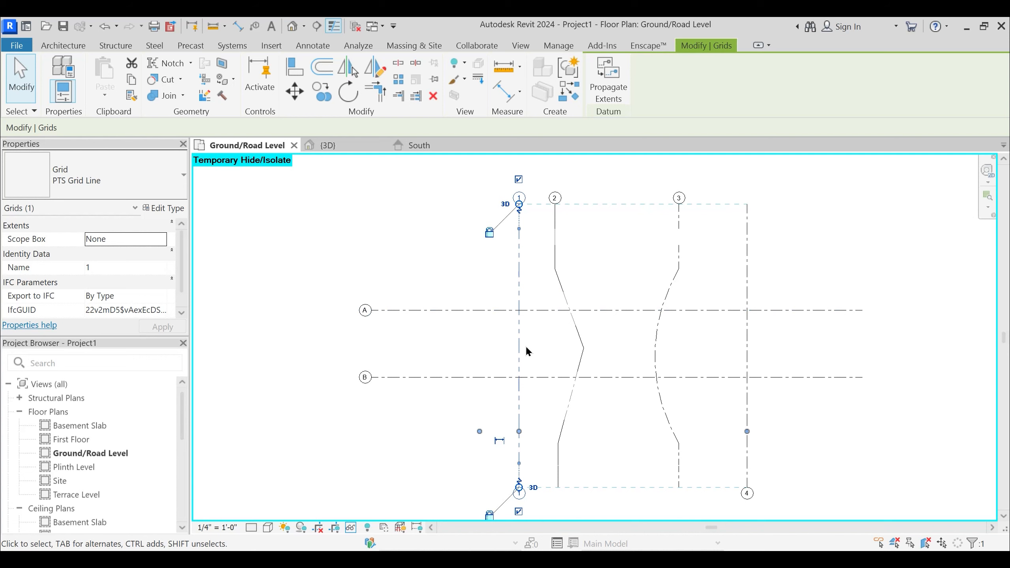
pyautogui.moveTo(527, 351)
pyautogui.mouseDown(button='middle')
pyautogui.moveTo(517, 332)
pyautogui.moveTo(522, 340)
pyautogui.mouseUp(button='middle')
# - Deselect grid 1 and reset the temporary isolation in the plan
pyautogui.click(449, 281)
pyautogui.press('h')
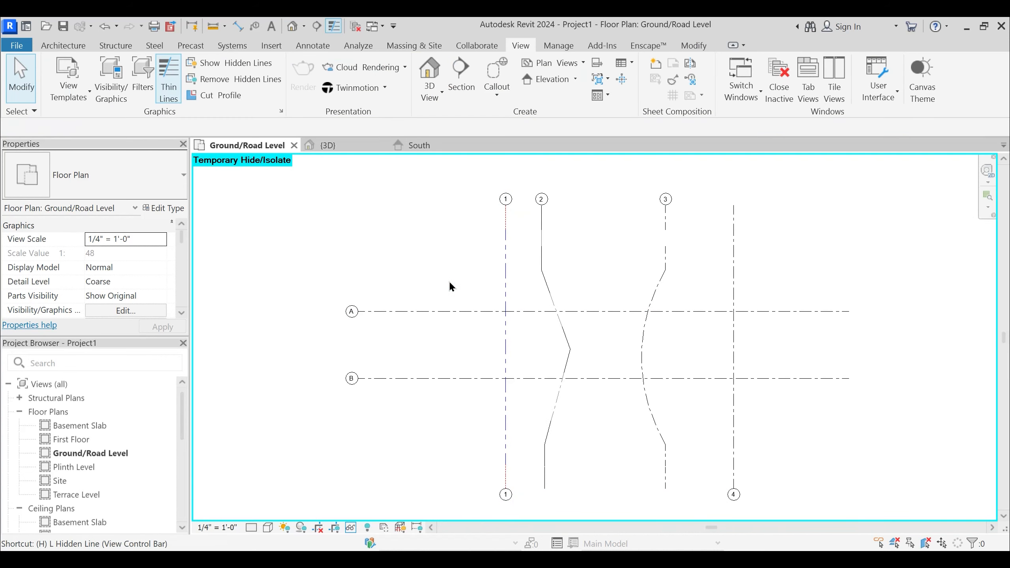
pyautogui.press('r')
pyautogui.moveTo(578, 282); pyautogui.dragTo(579, 290, button='middle')
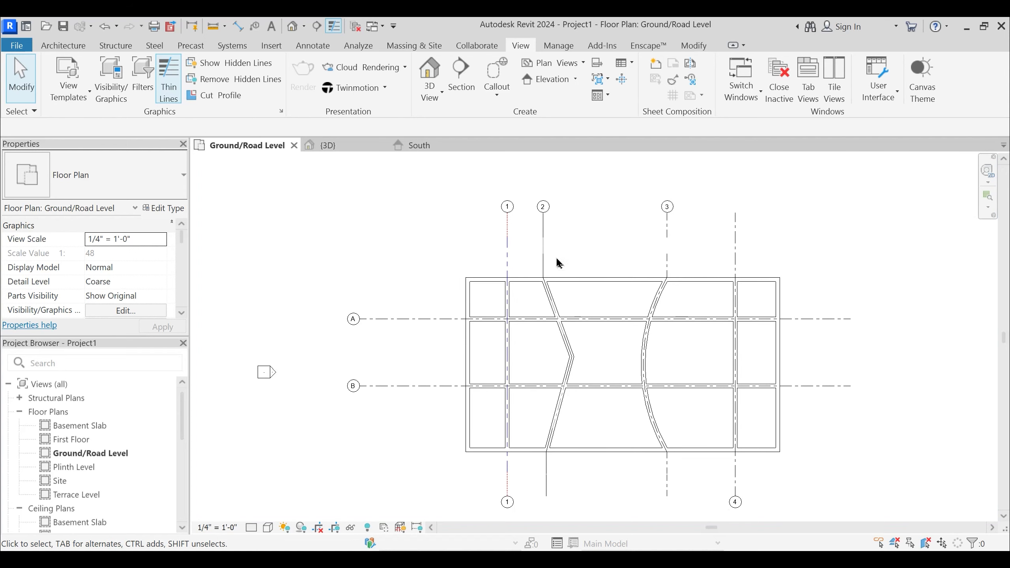
# - Select grid 1 and grid A in turn to compare their grid types, and deselect them
pyautogui.click(507, 261)
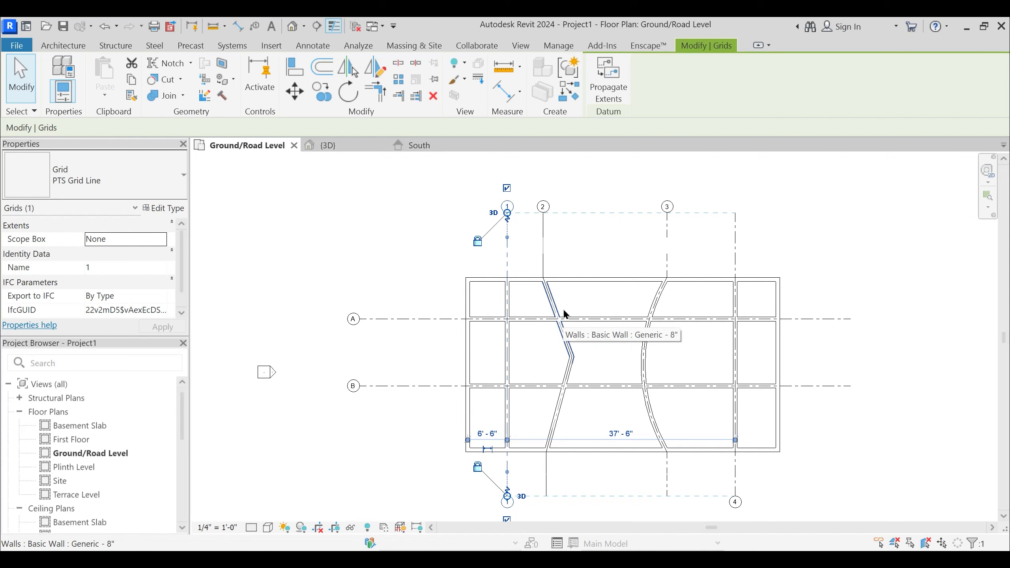
pyautogui.scroll(2, 505, 251)
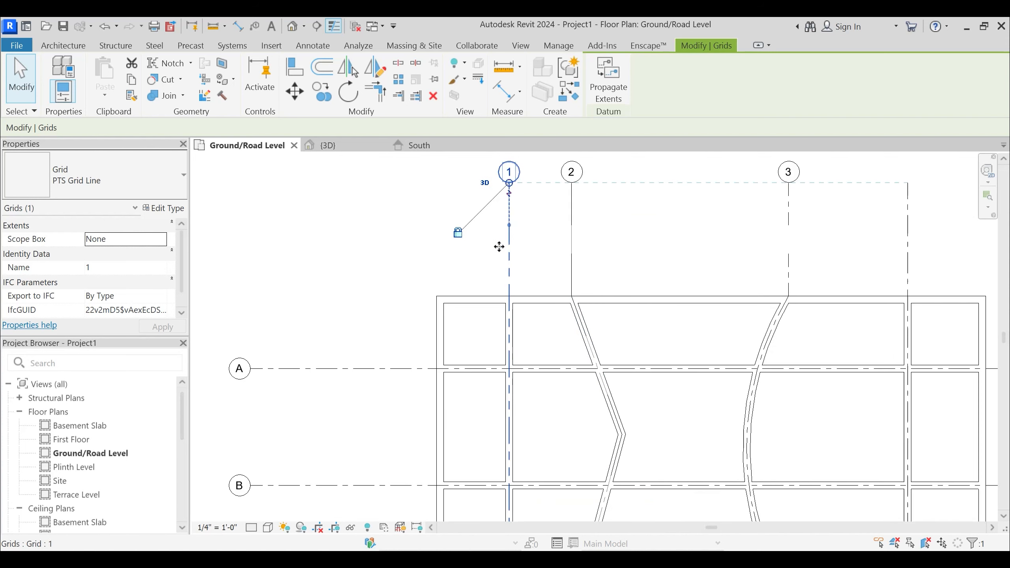
pyautogui.scroll(-3, 539, 237)
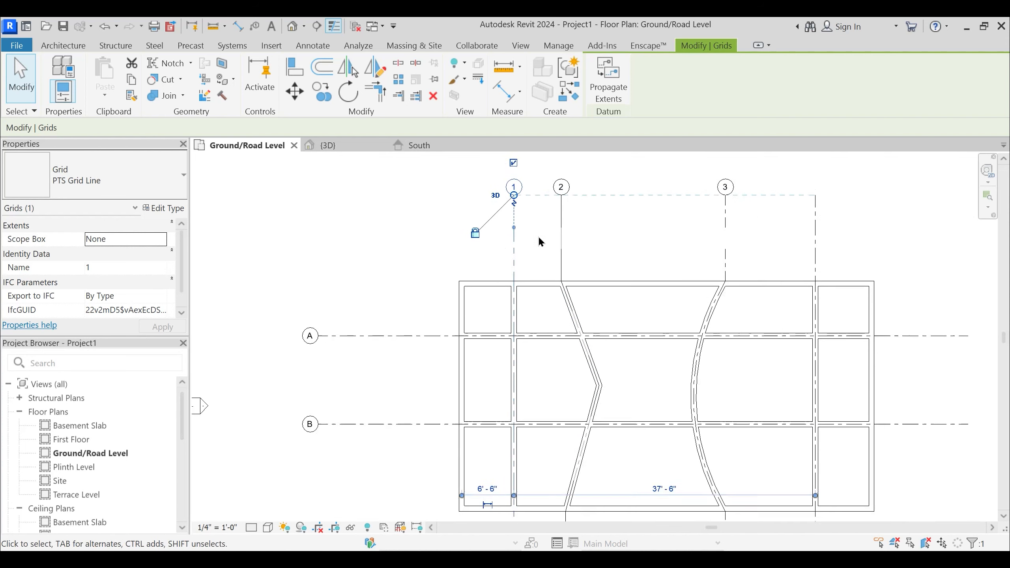
pyautogui.click(604, 236)
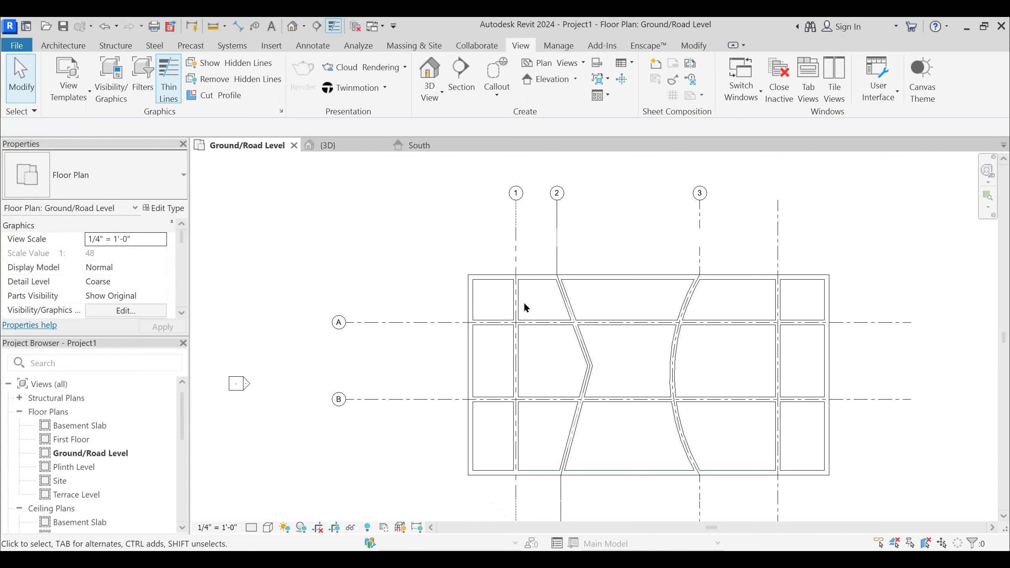
pyautogui.click(410, 323)
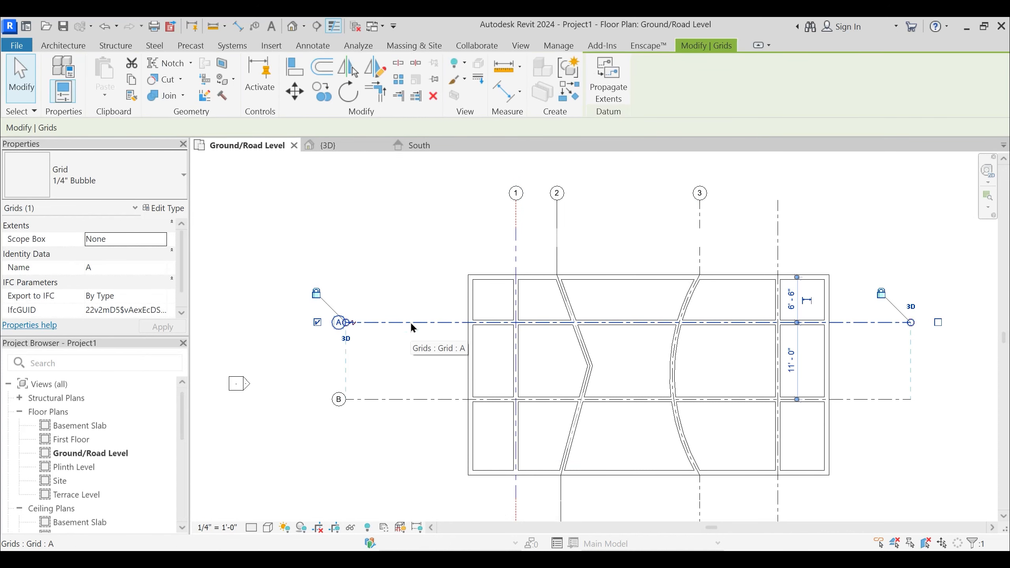
pyautogui.click(835, 244)
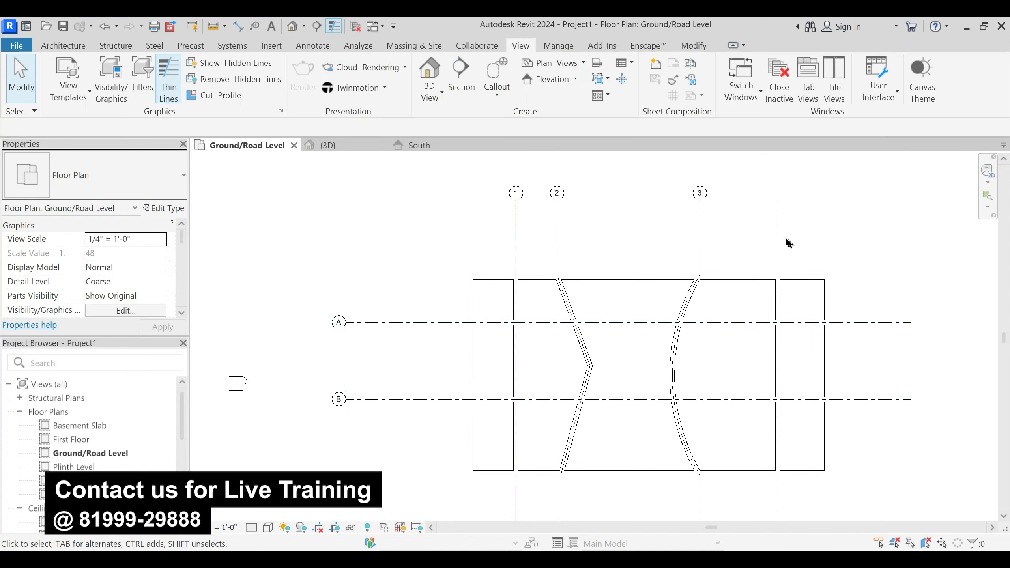
# - Select all instances of grid A's type at once
pyautogui.click(398, 322)
pyautogui.press('s')
pyautogui.press('a')
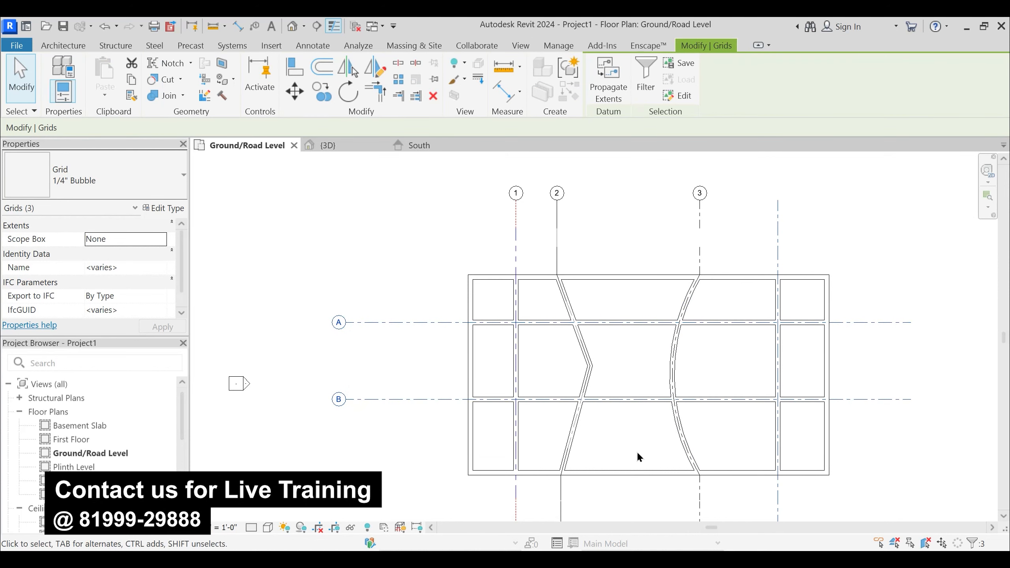
pyautogui.moveTo(596, 430); pyautogui.dragTo(589, 398, button='middle')
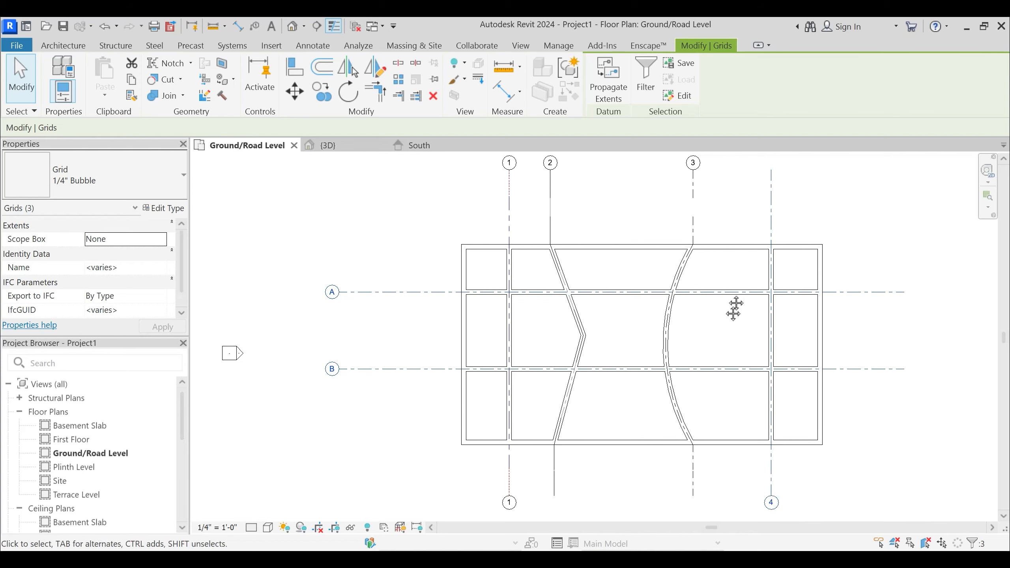
pyautogui.moveTo(735, 306); pyautogui.dragTo(727, 333, button='middle')
# - Change multi-segmented grids 2 and 3 to the 1/4" Bubble type and deselect them
pyautogui.click(684, 227)
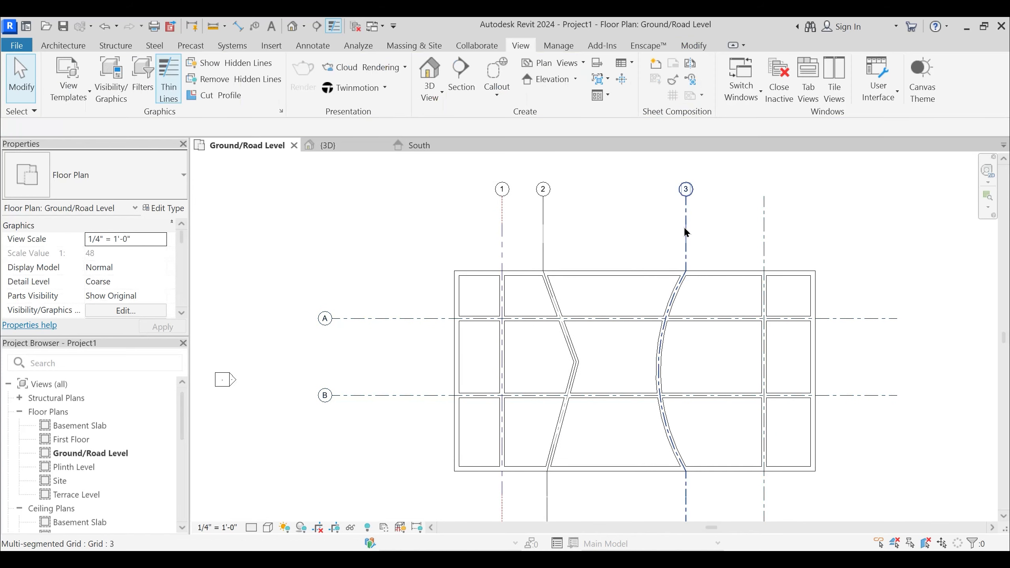
pyautogui.keyDown('ctrl'); pyautogui.click(543, 227); pyautogui.keyUp('ctrl')
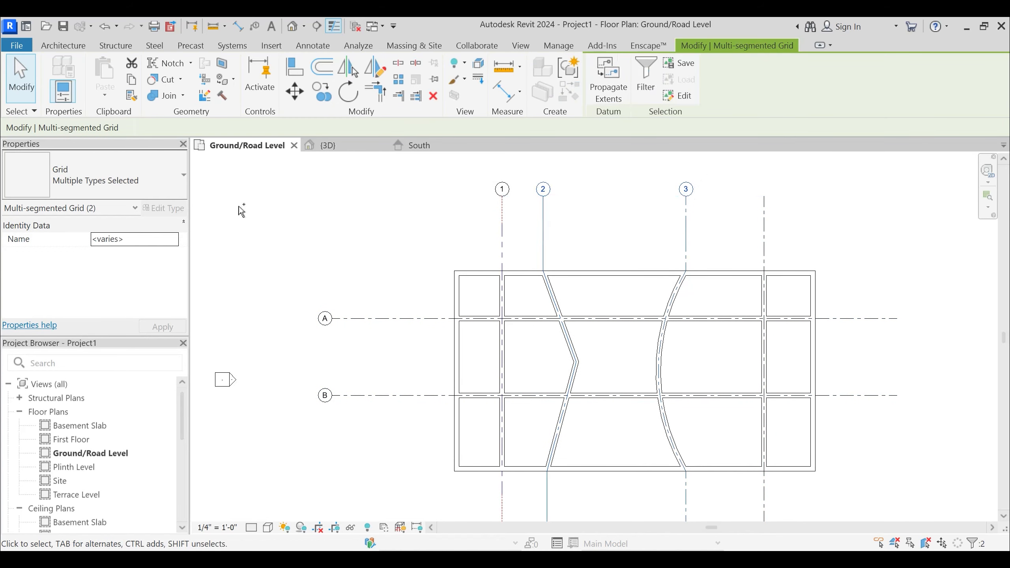
pyautogui.click(147, 185)
pyautogui.click(61, 246)
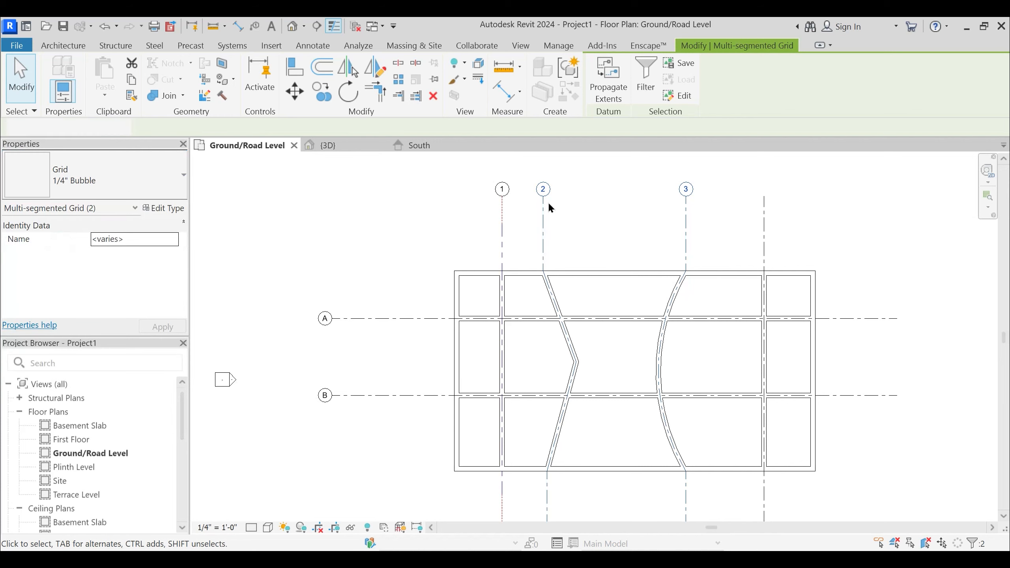
pyautogui.click(614, 291)
# - Examine the line style of grid 2 along its angled wall and its selected type properties
pyautogui.moveTo(508, 380); pyautogui.dragTo(510, 374, button='middle')
pyautogui.scroll(4, 541, 275)
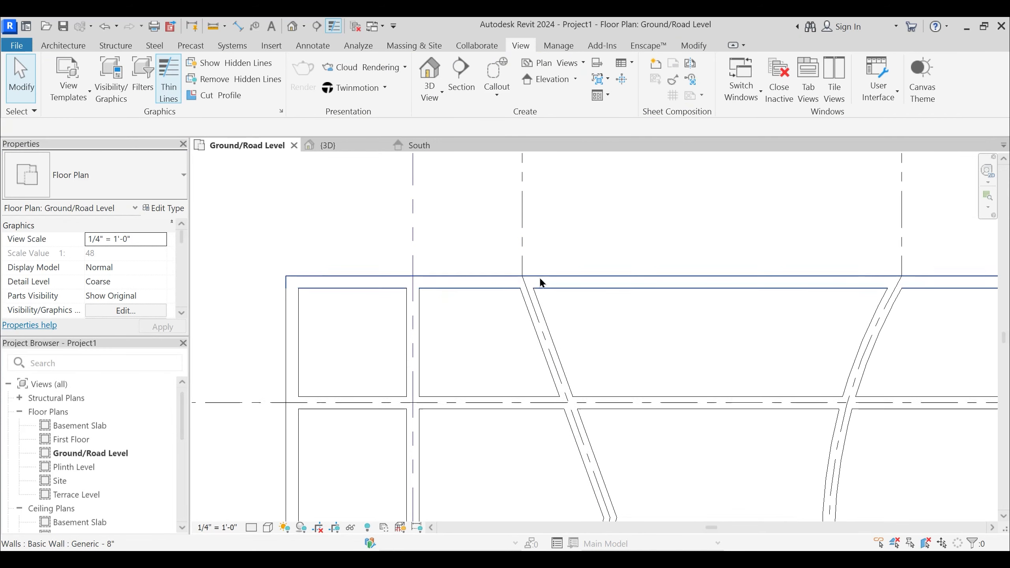
pyautogui.moveTo(532, 309); pyautogui.dragTo(540, 293, button='middle')
pyautogui.scroll(-2, 541, 293)
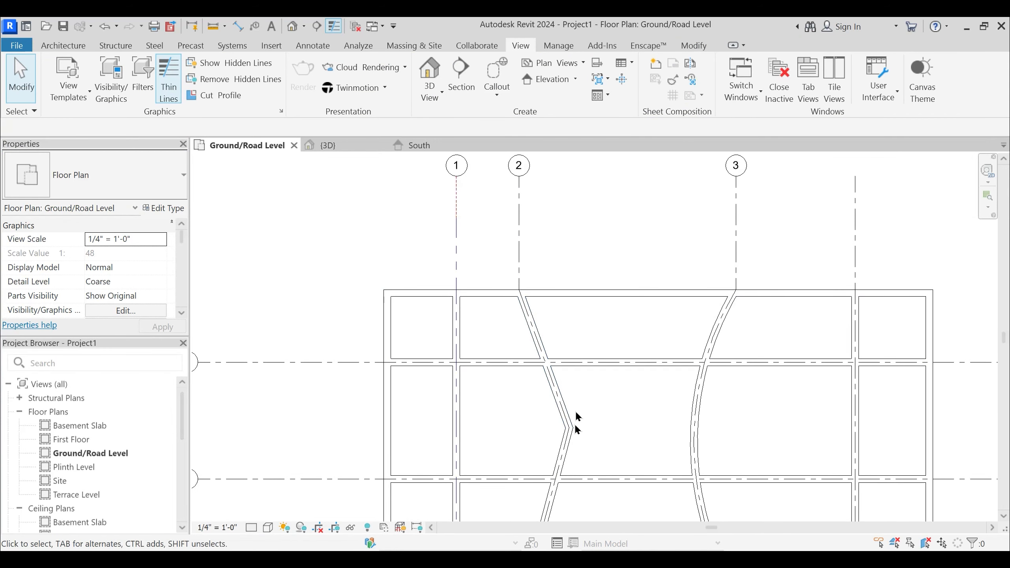
pyautogui.click(520, 225)
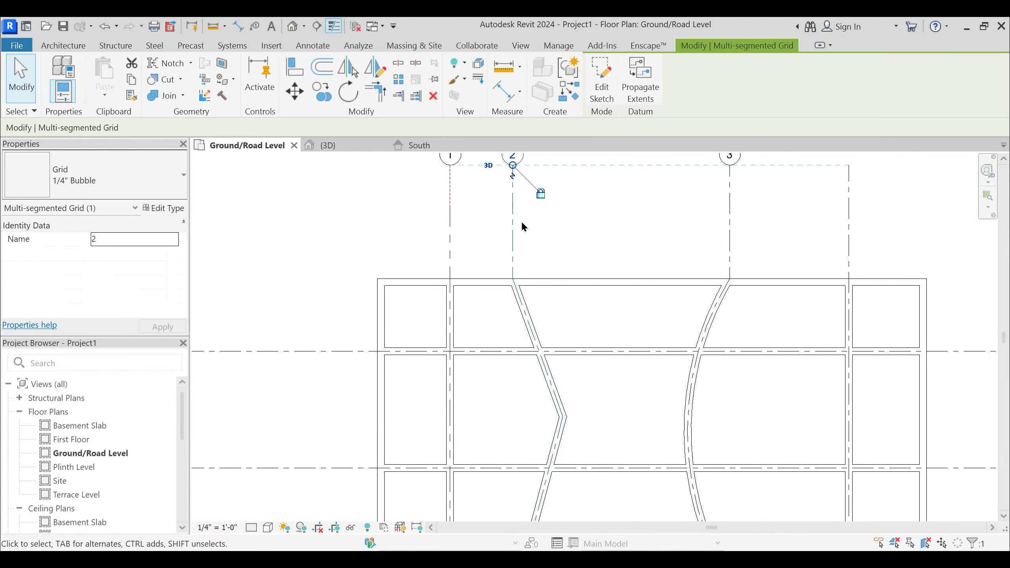
pyautogui.moveTo(520, 224); pyautogui.dragTo(524, 263, button='middle')
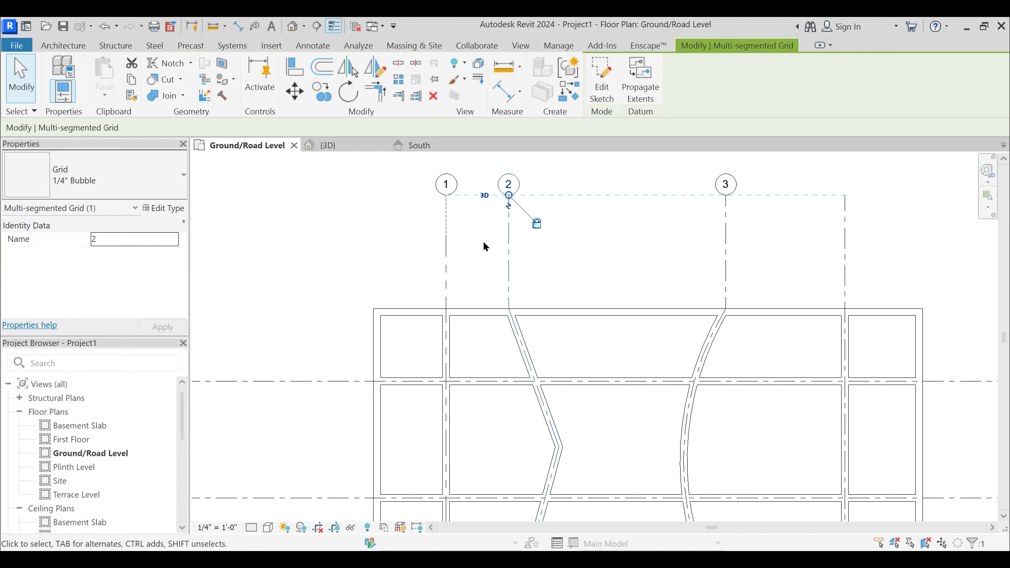
pyautogui.click(531, 254)
pyautogui.scroll(-2, 568, 239)
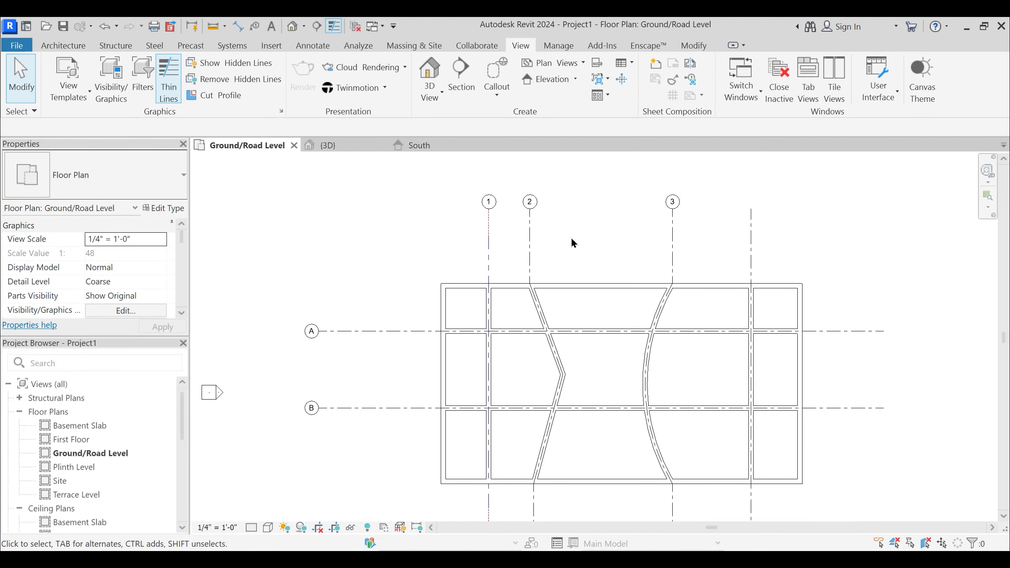
pyautogui.moveTo(573, 242); pyautogui.dragTo(594, 230, button='middle')
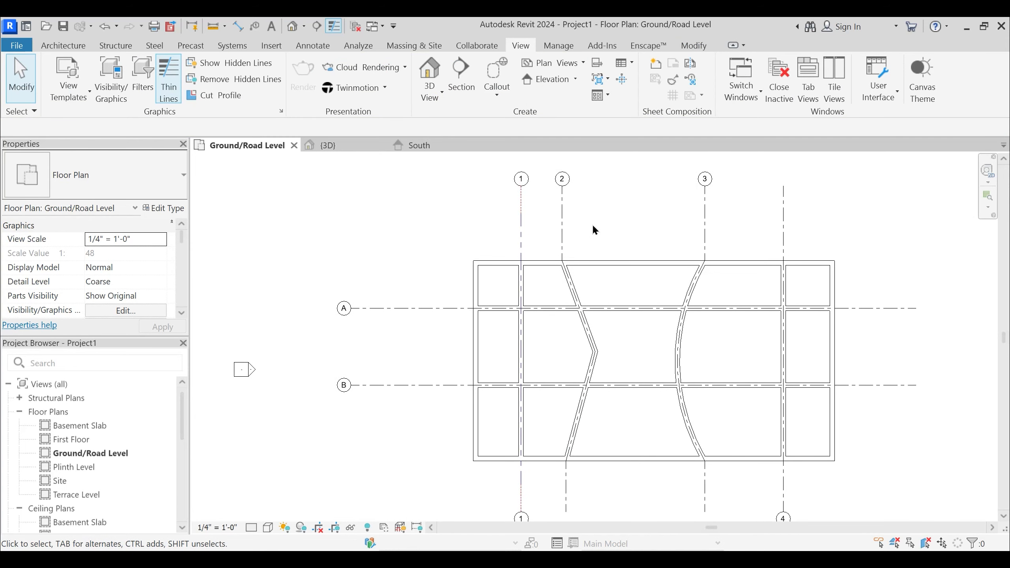
# - Select every grid sharing grid A's type, including the multi-segmented ones, and clear the selection
pyautogui.click(402, 308)
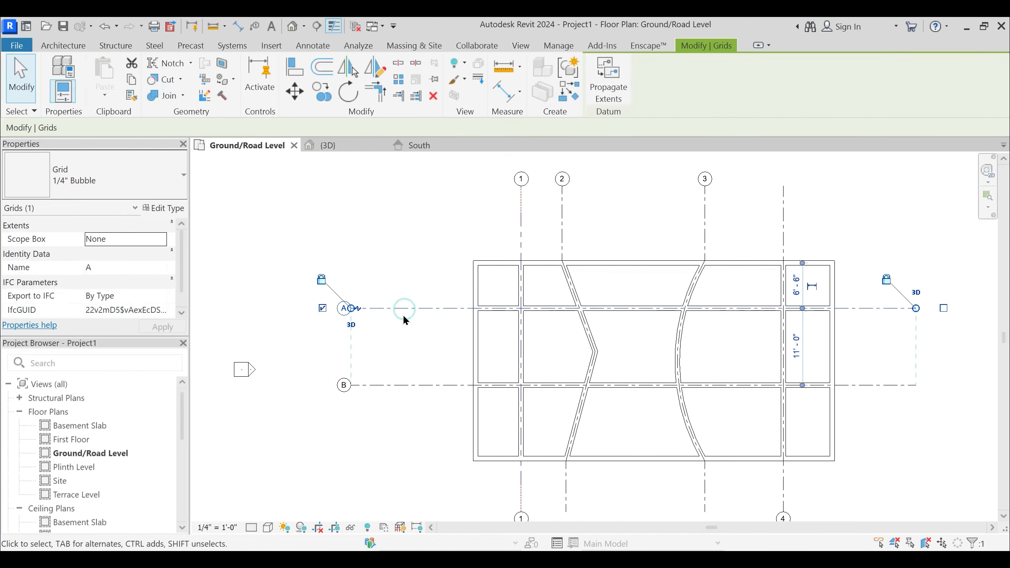
pyautogui.press('s')
pyautogui.press('a')
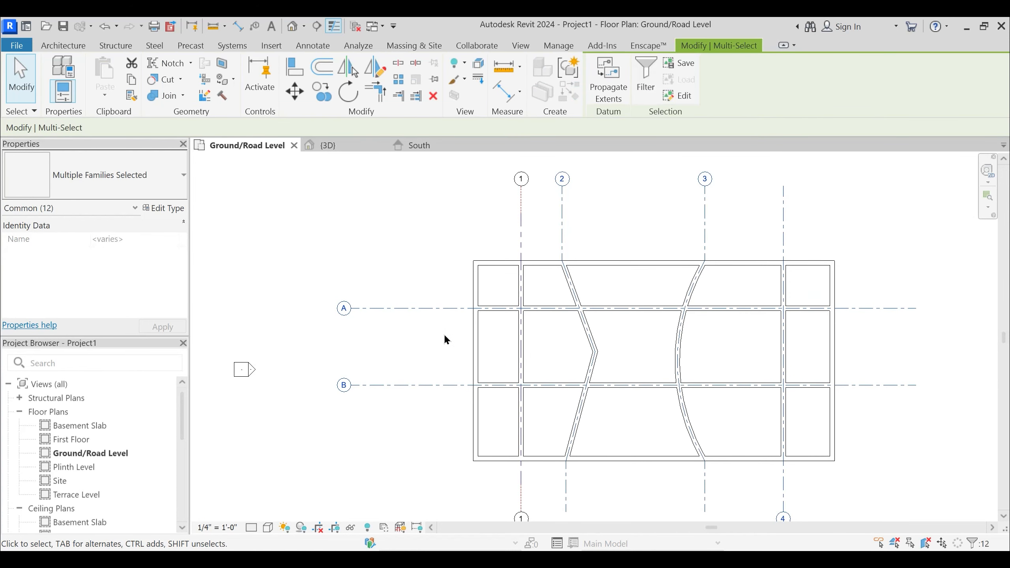
pyautogui.click(445, 334)
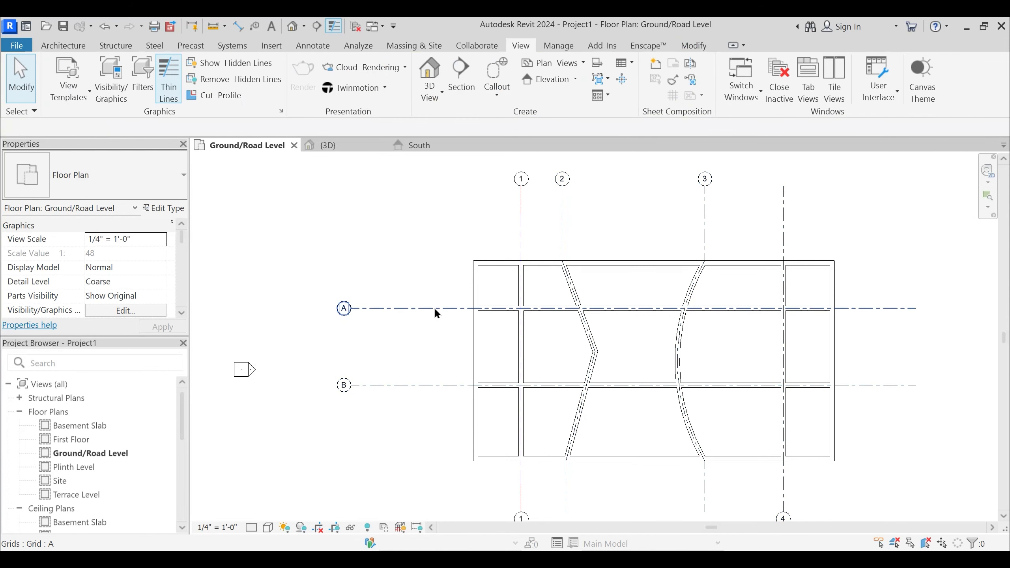
# - Review the Select All Instances options for grid A and cancel without choosing one
pyautogui.rightClick(434, 307)
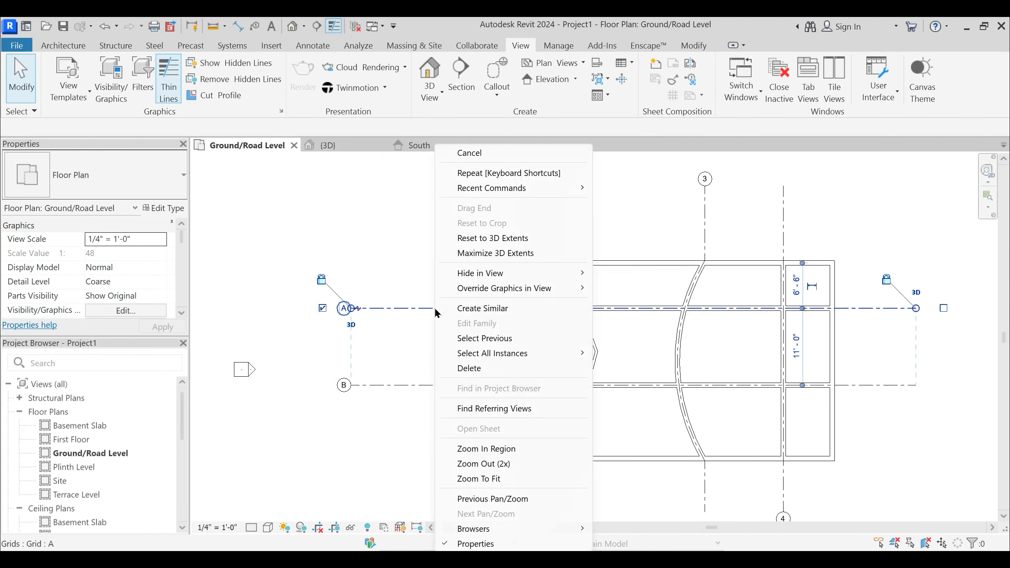
pyautogui.click(406, 308)
pyautogui.rightClick(407, 306)
pyautogui.moveTo(492, 357)
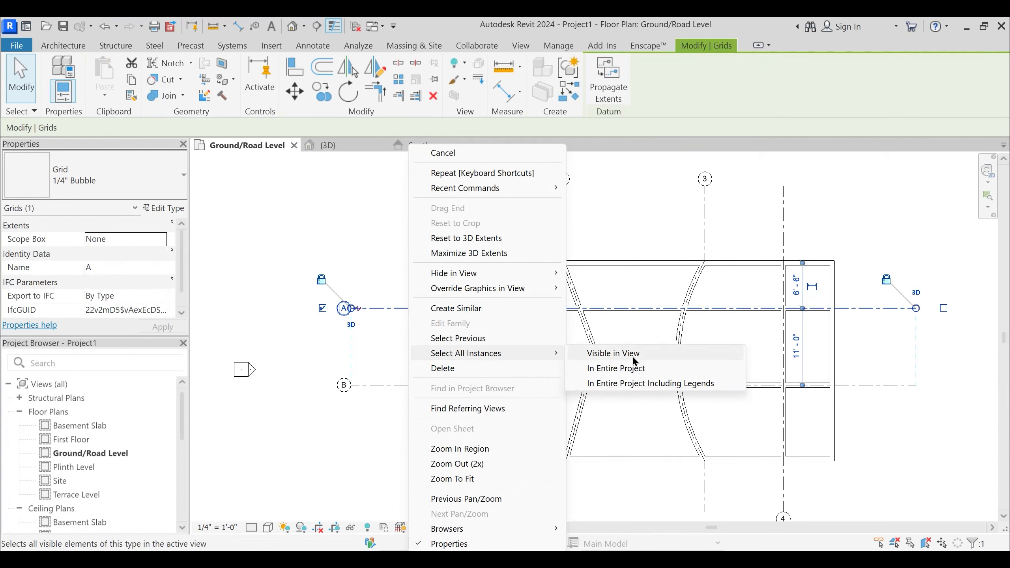
pyautogui.press('Escape')
pyautogui.press('Escape')
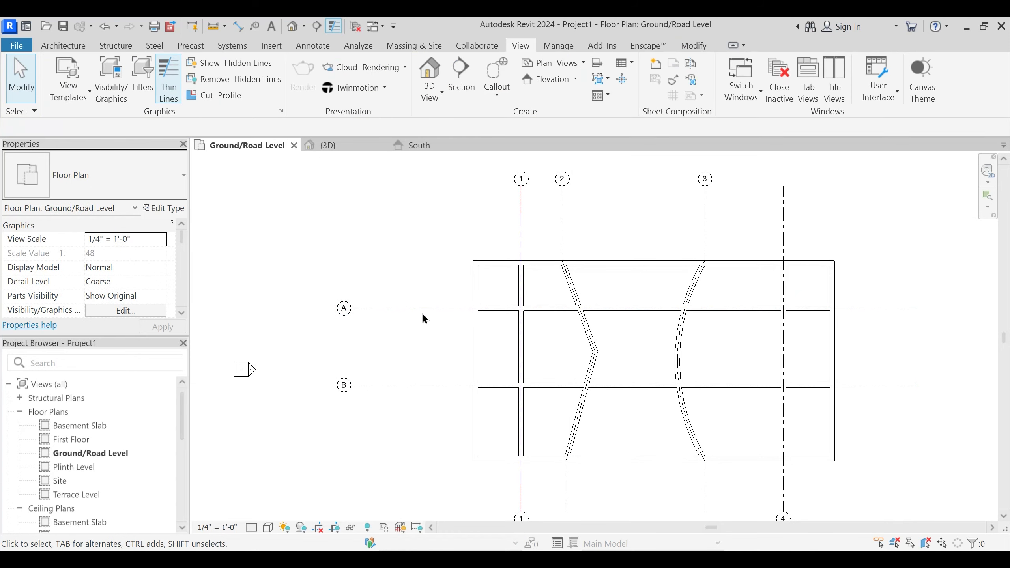
# - Change all grids sharing grid A's type, including the multi-segmented ones, to grid 1's double-bubble type and clear the selection
pyautogui.click(421, 309)
pyautogui.press('s')
pyautogui.press('a')
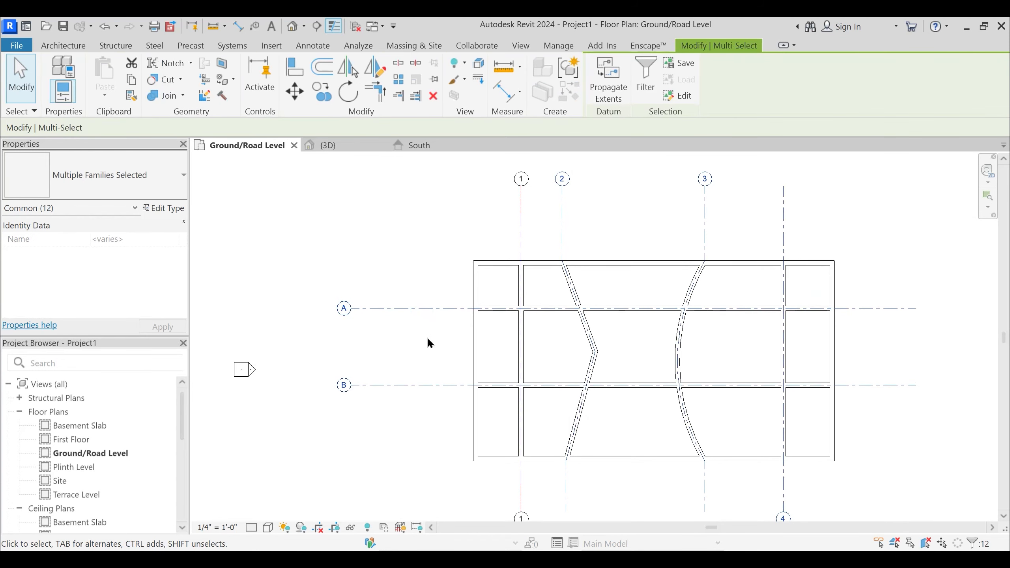
pyautogui.click(108, 186)
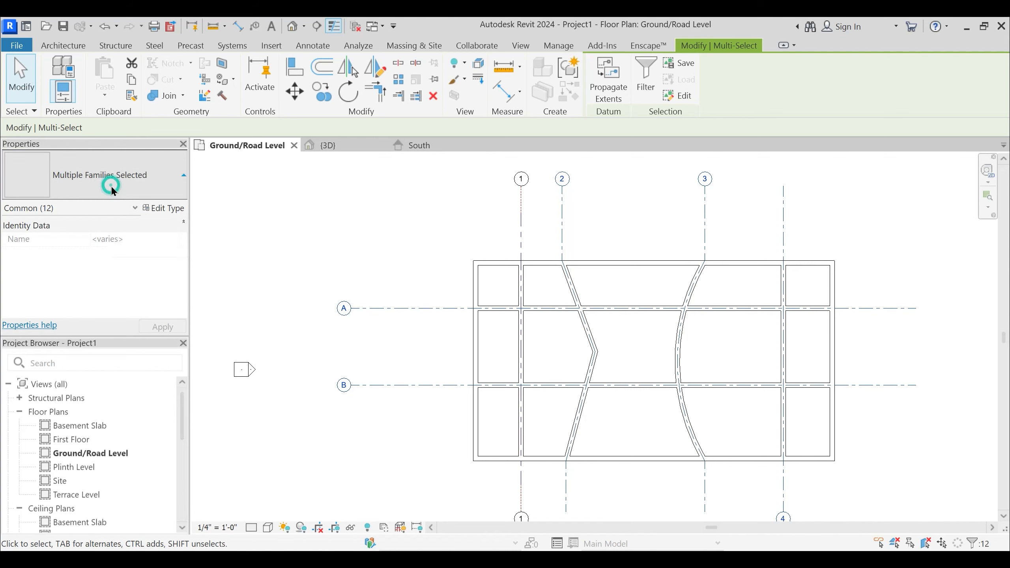
pyautogui.click(68, 295)
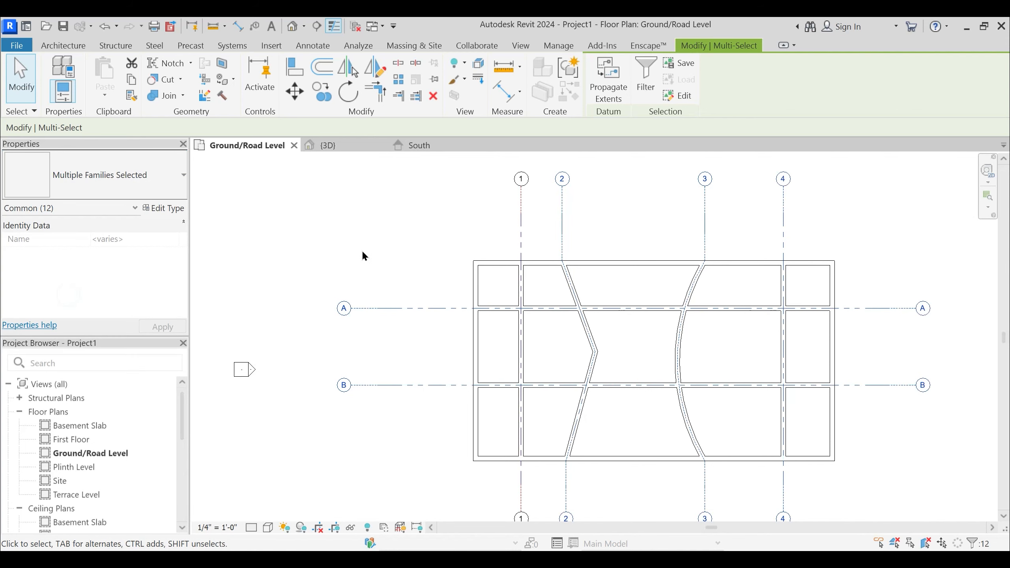
pyautogui.click(392, 230)
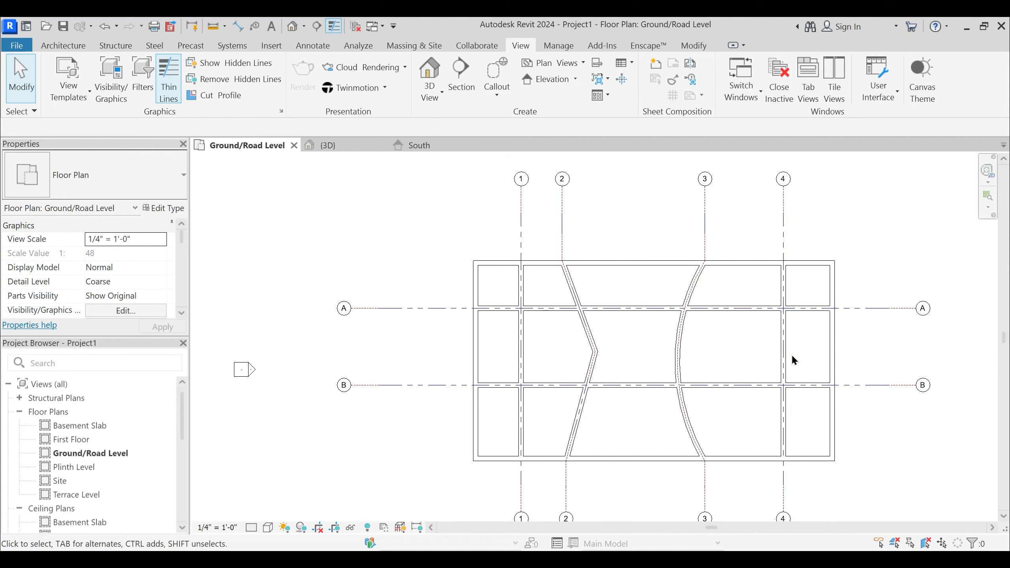
# - Close the South elevation view, keeping the Ground/Road Level plan and 3D view open
pyautogui.moveTo(714, 276); pyautogui.dragTo(599, 282, button='middle')
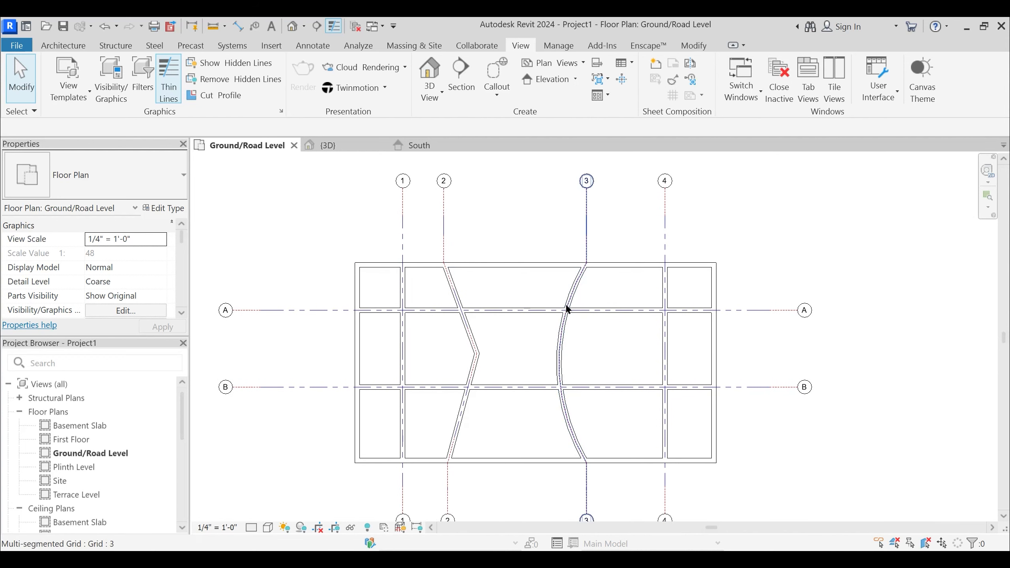
pyautogui.moveTo(513, 321); pyautogui.dragTo(532, 293, button='middle')
pyautogui.scroll(-2, 556, 388)
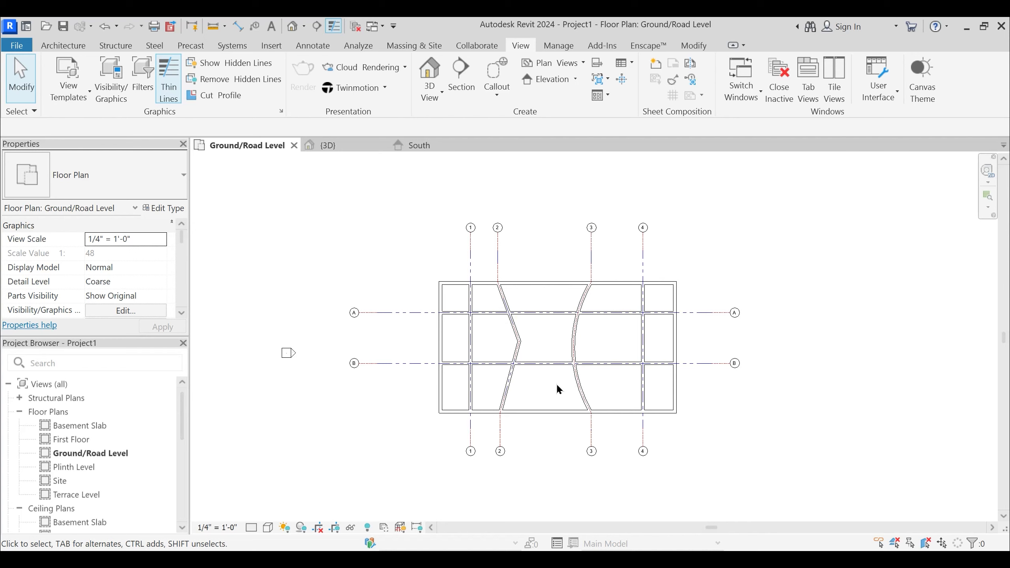
pyautogui.moveTo(577, 363); pyautogui.dragTo(575, 380, button='middle')
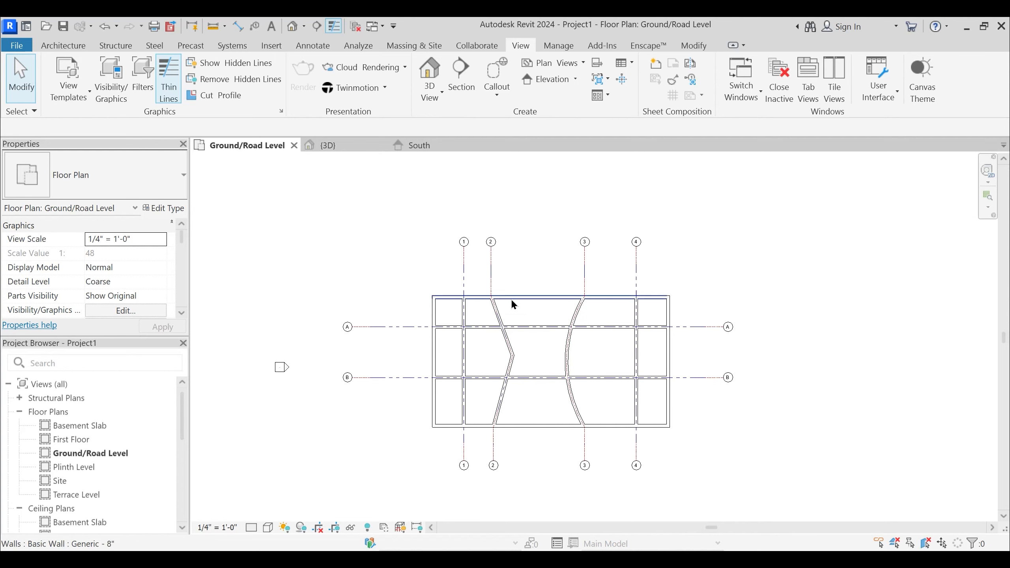
pyautogui.click(471, 145)
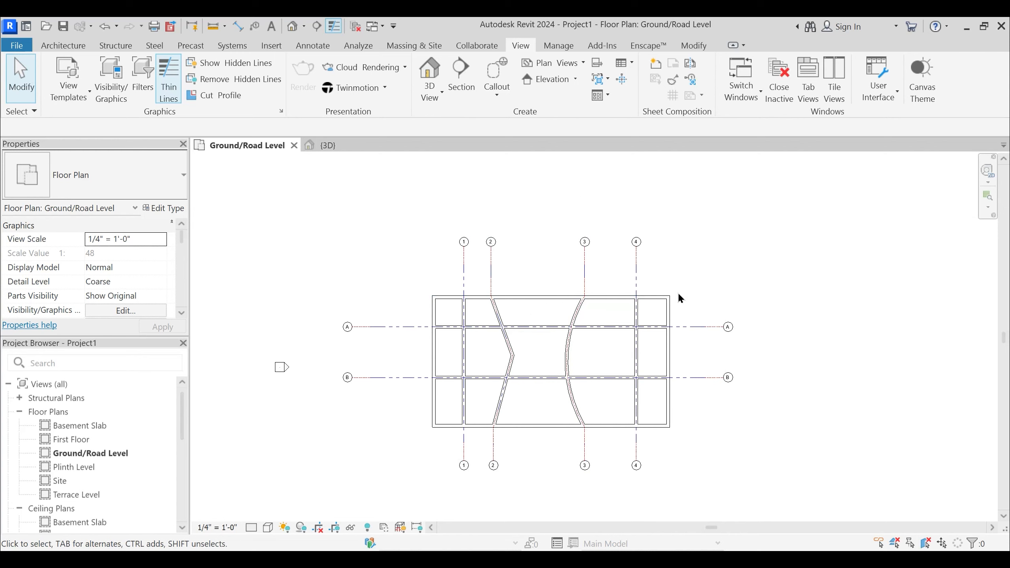
# - Tile the Ground/Road Level plan and 3D view side by side and zoom both to fit
pyautogui.click(64, 45)
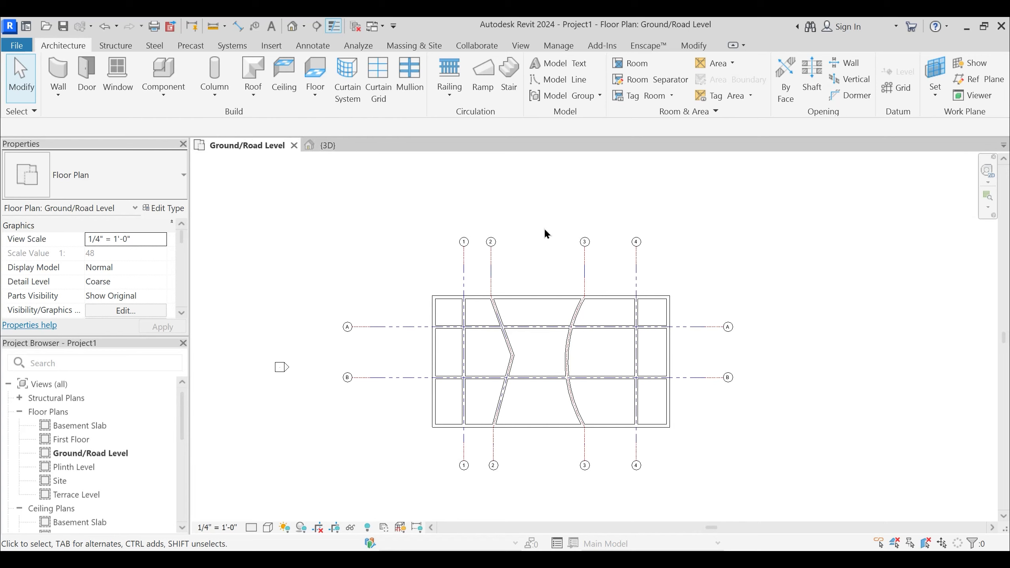
pyautogui.press('w')
pyautogui.press('t')
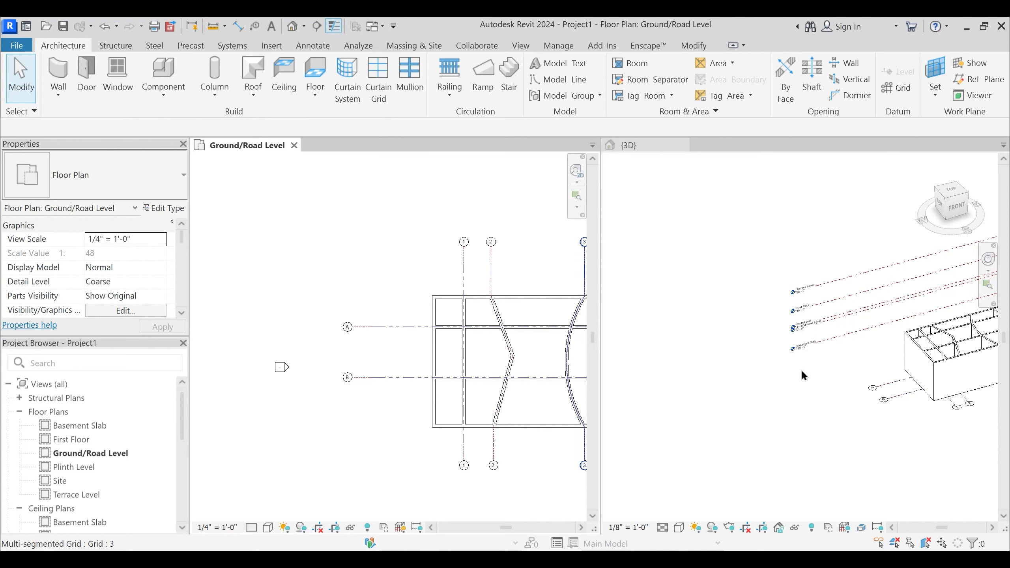
pyautogui.press('z')
pyautogui.press('a')
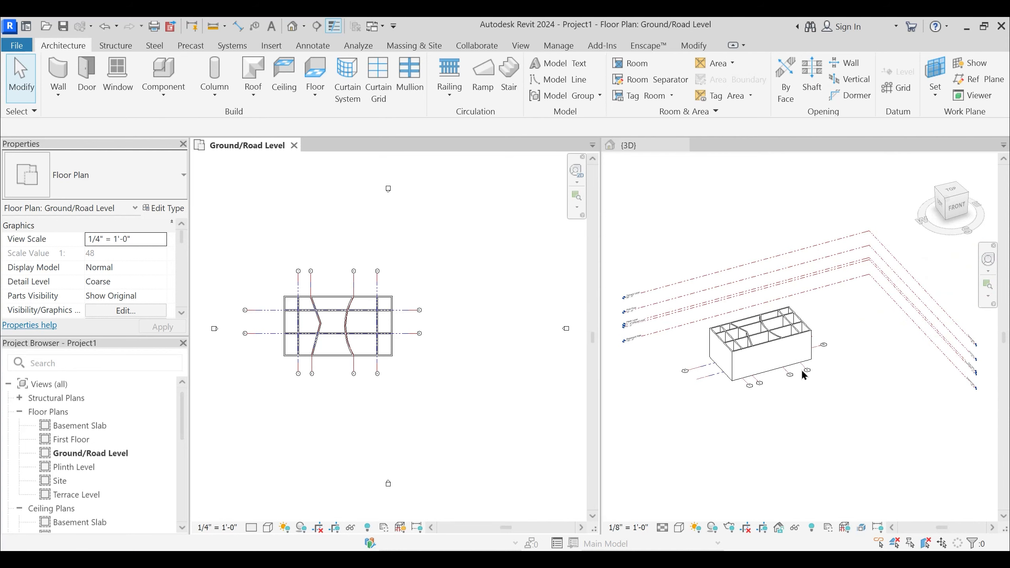
pyautogui.scroll(3, 676, 351)
pyautogui.scroll(-2, 816, 411)
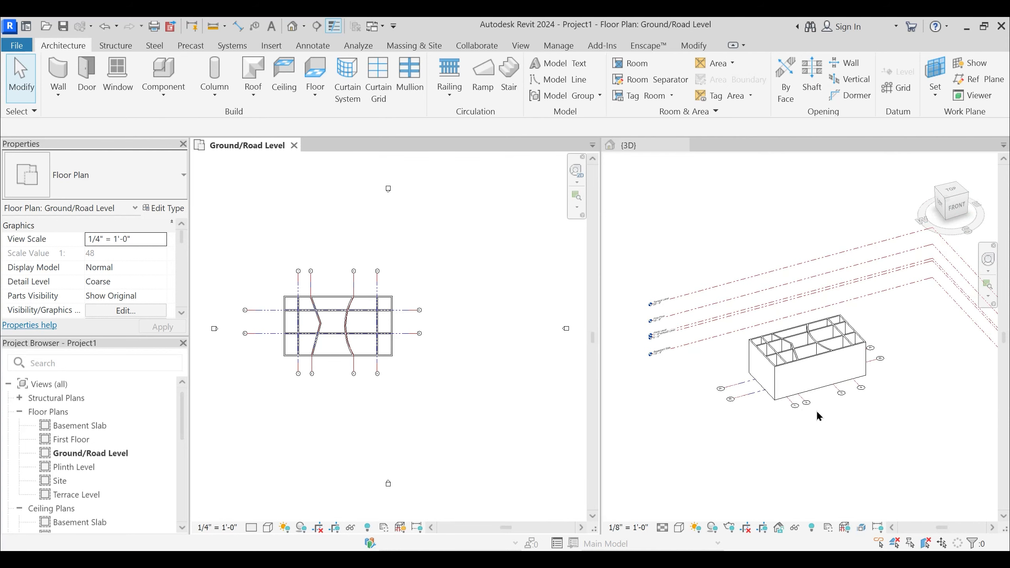
# - Combine the tiled windows into tabbed views with the Ground/Road Level plan active, and tile them again
pyautogui.click(793, 395)
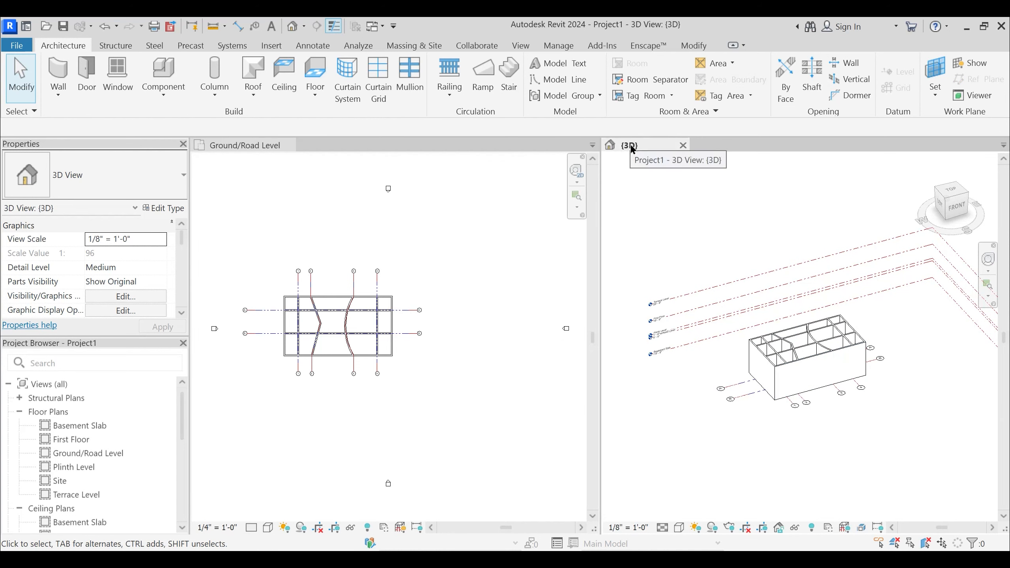
pyautogui.click(255, 148)
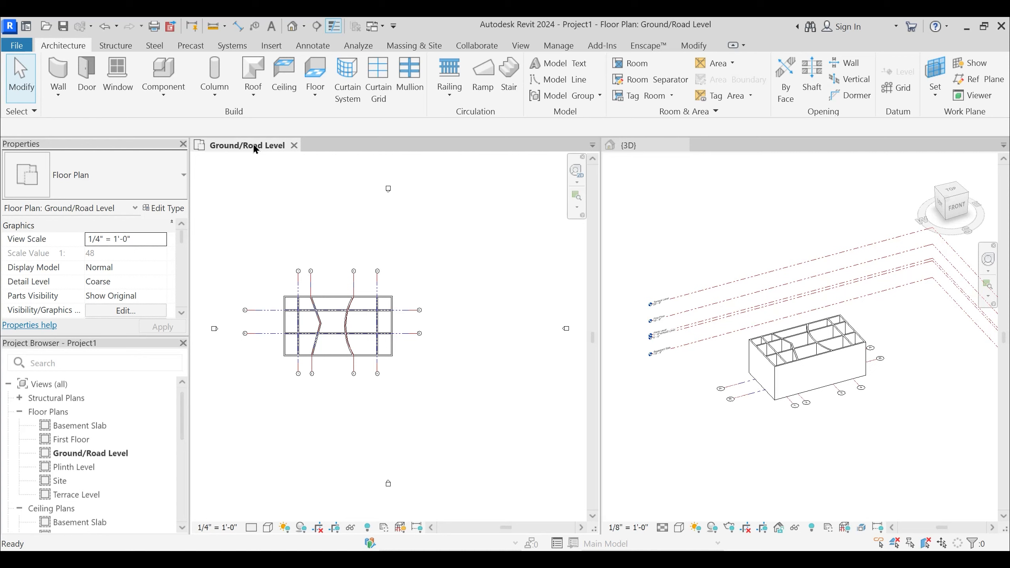
pyautogui.press('t')
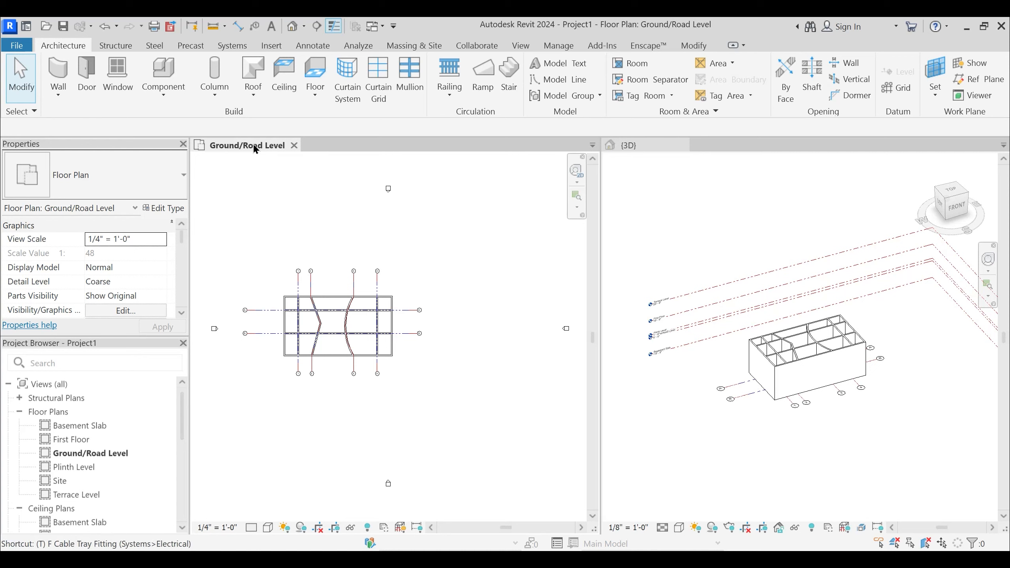
pyautogui.press('w')
pyautogui.moveTo(490, 281); pyautogui.dragTo(655, 286, button='middle')
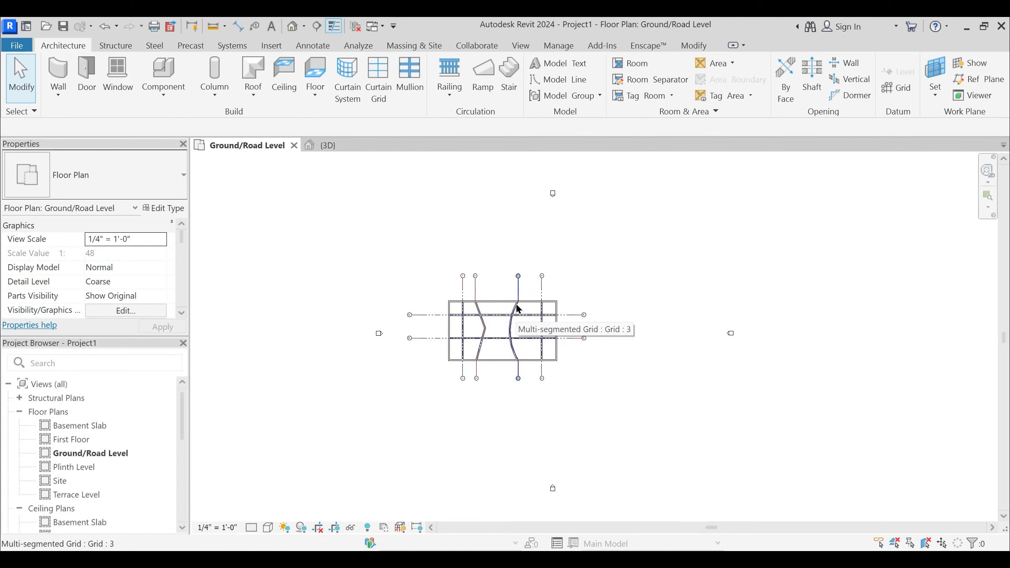
pyautogui.press('w')
pyautogui.press('t')
# - Try Create Similar on the building's lower exterior wall in the plan and leave it without drawing
pyautogui.moveTo(475, 407); pyautogui.dragTo(367, 357, button='middle')
pyautogui.scroll(3, 413, 404)
pyautogui.click(428, 349)
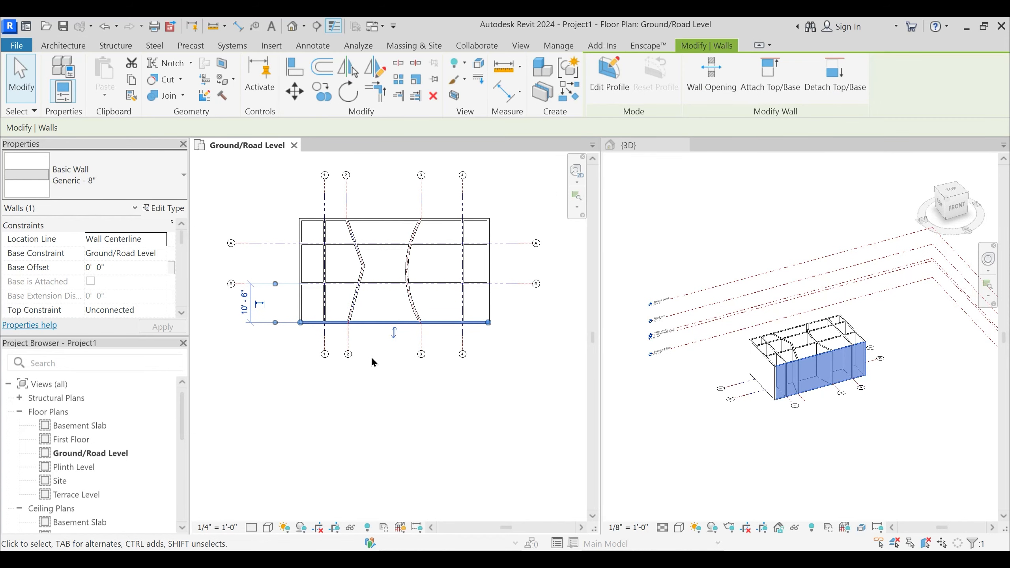
pyautogui.scroll(3, 377, 345)
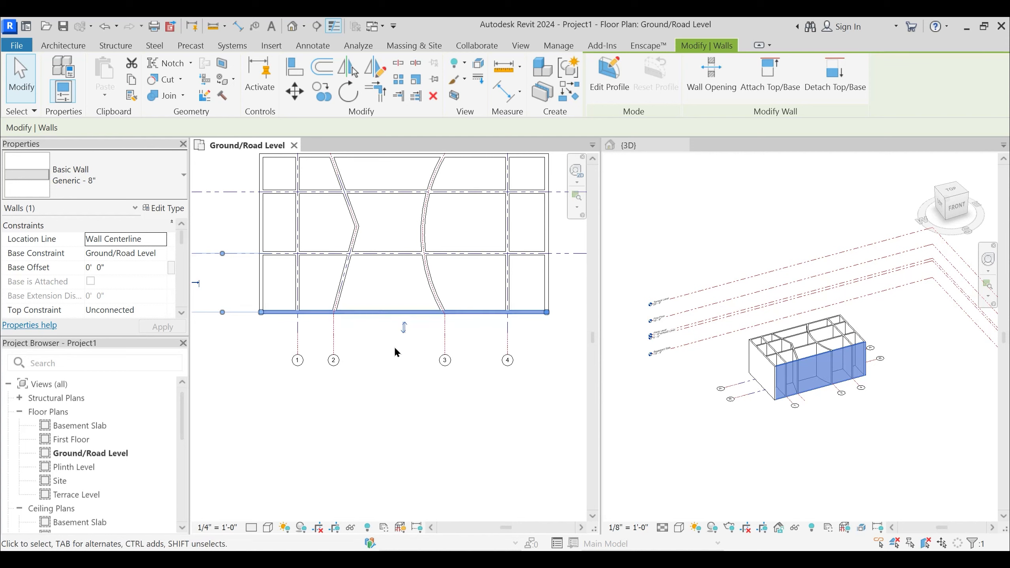
pyautogui.scroll(-4, 397, 328)
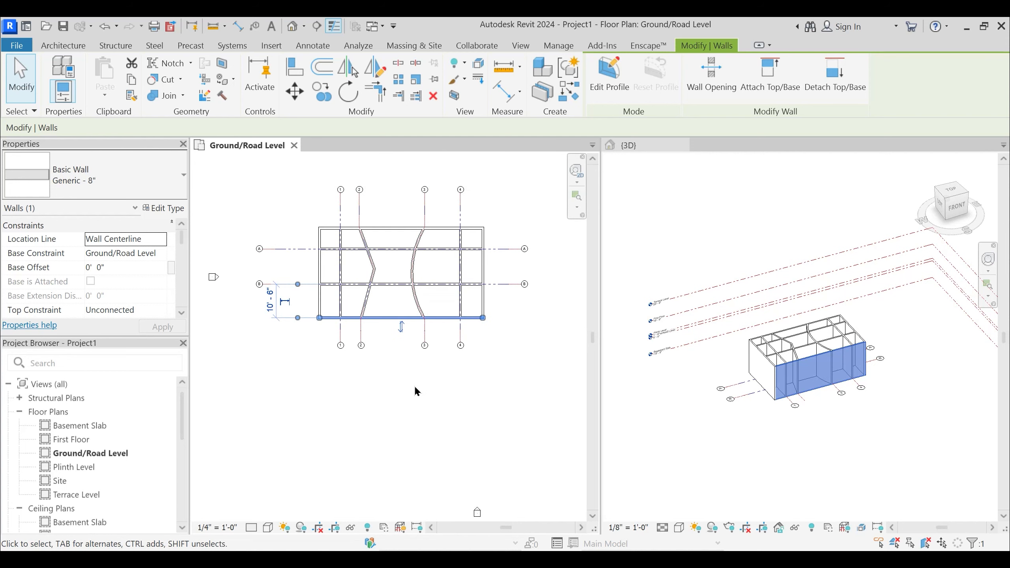
pyautogui.press('w')
pyautogui.press('a')
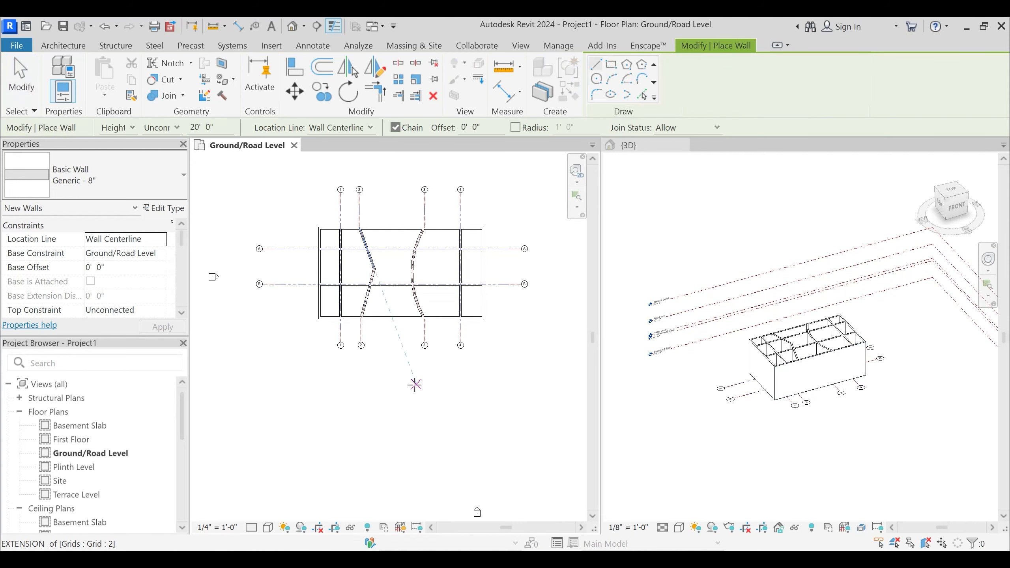
pyautogui.press('Escape')
# - Locate the Create Similar command among the lower exterior wall's options and dismiss them
pyautogui.click(402, 318)
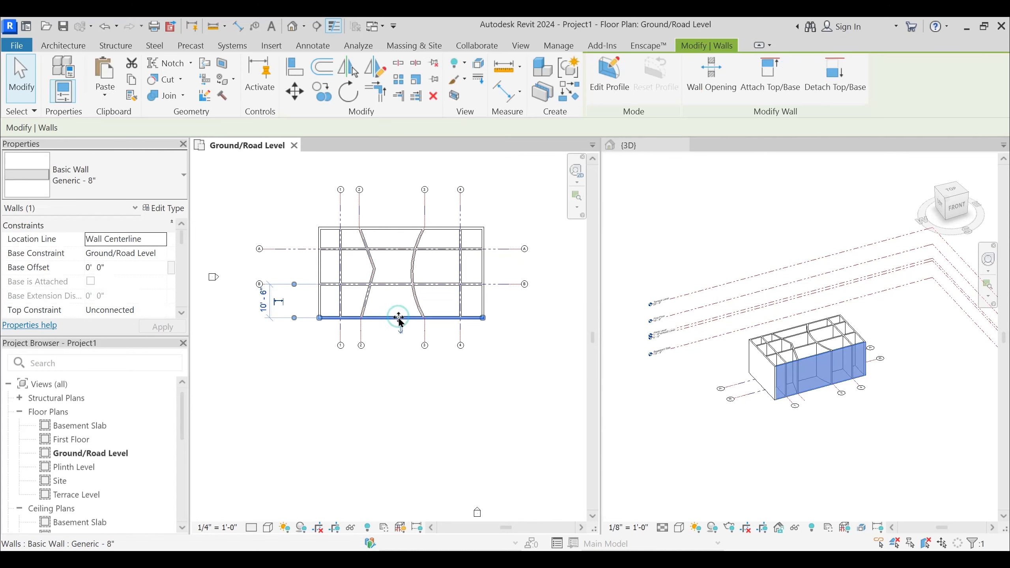
pyautogui.rightClick(400, 323)
pyautogui.moveTo(477, 354)
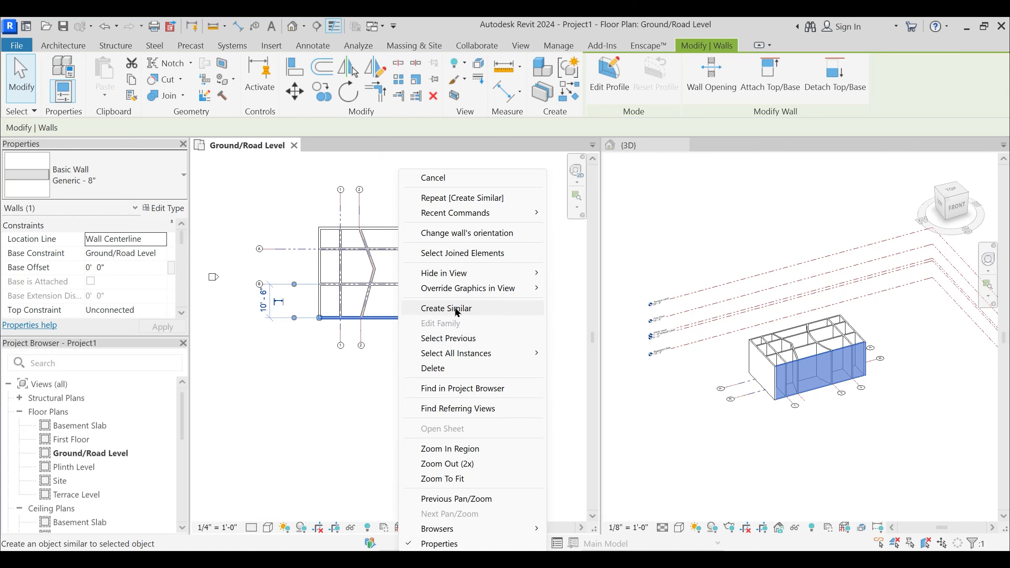
pyautogui.click(382, 371)
pyautogui.click(381, 371)
pyautogui.moveTo(381, 371); pyautogui.dragTo(337, 364, button='middle')
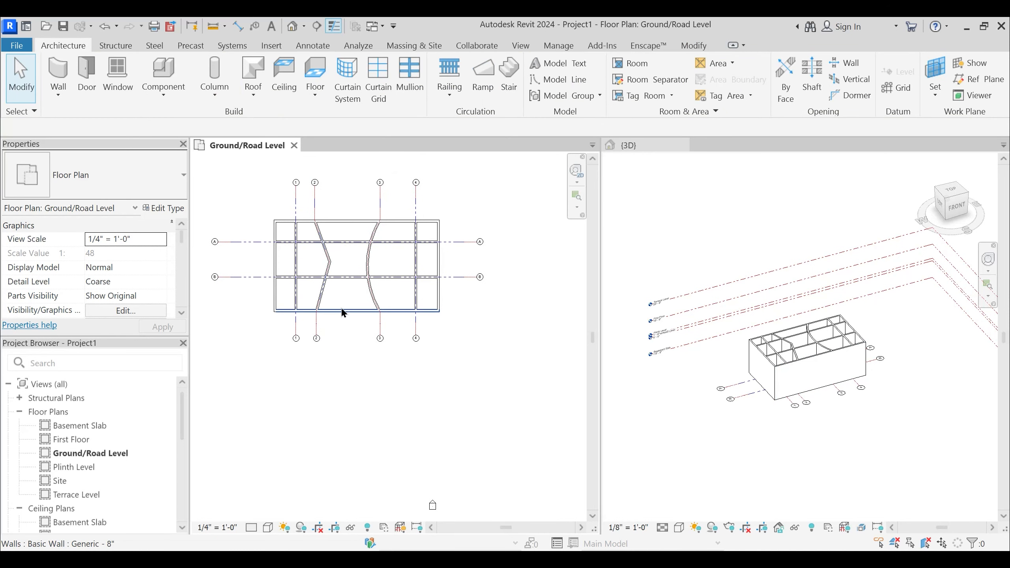
# - Use Create Similar on the lower exterior wall to draw a chained five-sided enclosure of Generic - 8" walls below the building
pyautogui.click(350, 311)
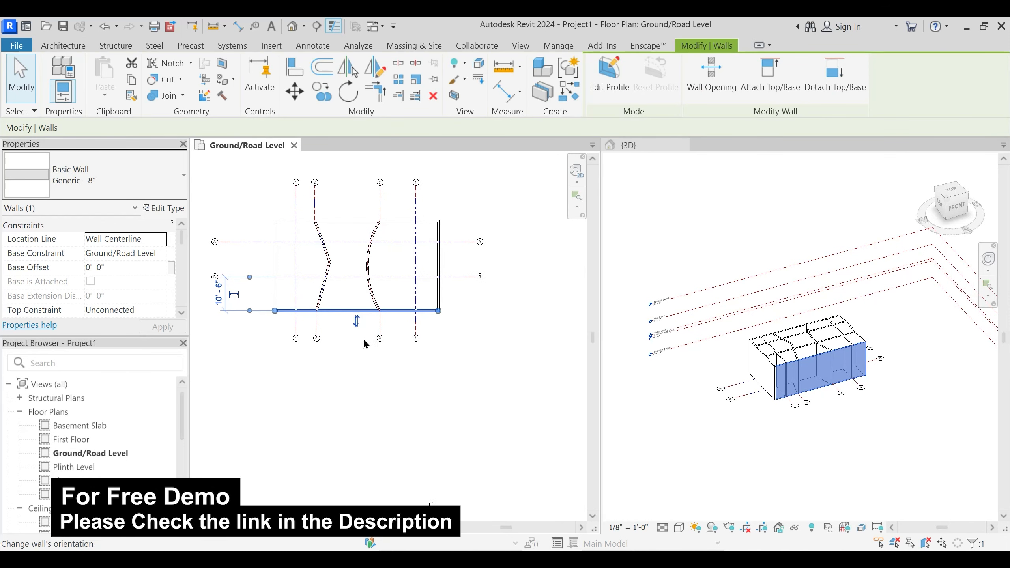
pyautogui.press('c')
pyautogui.press('s')
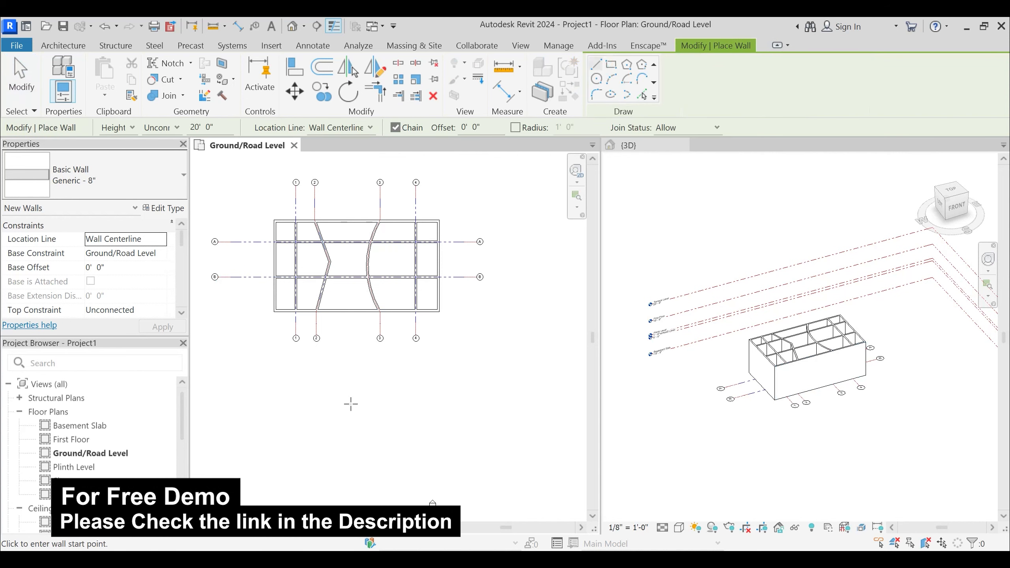
pyautogui.click(335, 404)
pyautogui.click(446, 380)
pyautogui.click(503, 419)
pyautogui.click(493, 459)
pyautogui.click(415, 458)
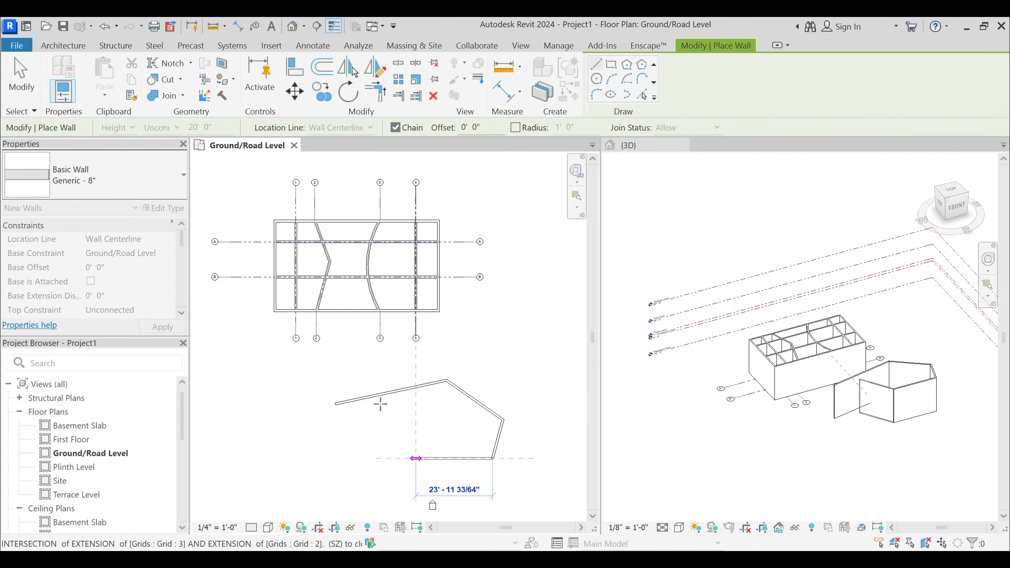
pyautogui.click(380, 396)
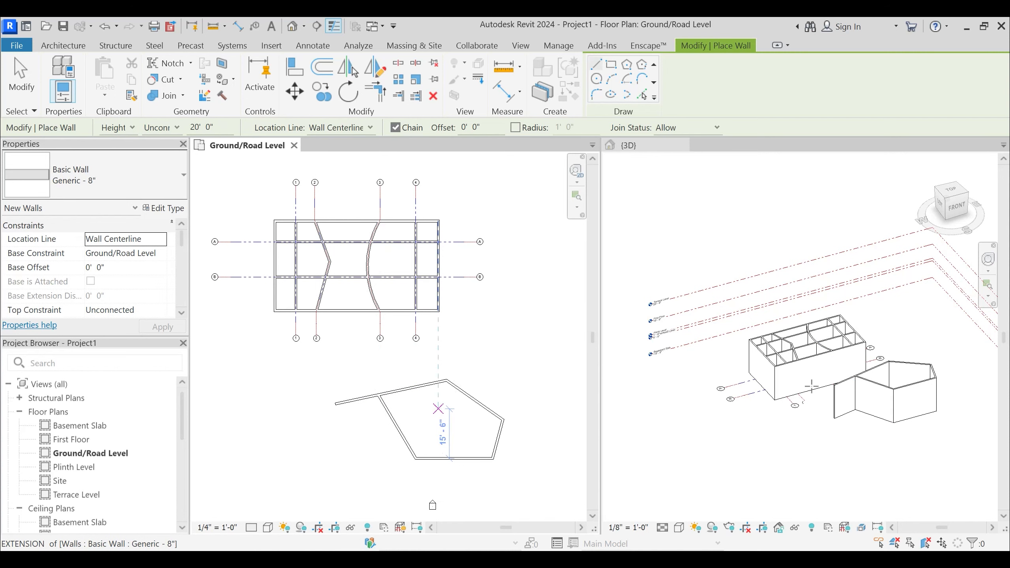
pyautogui.press('Escape')
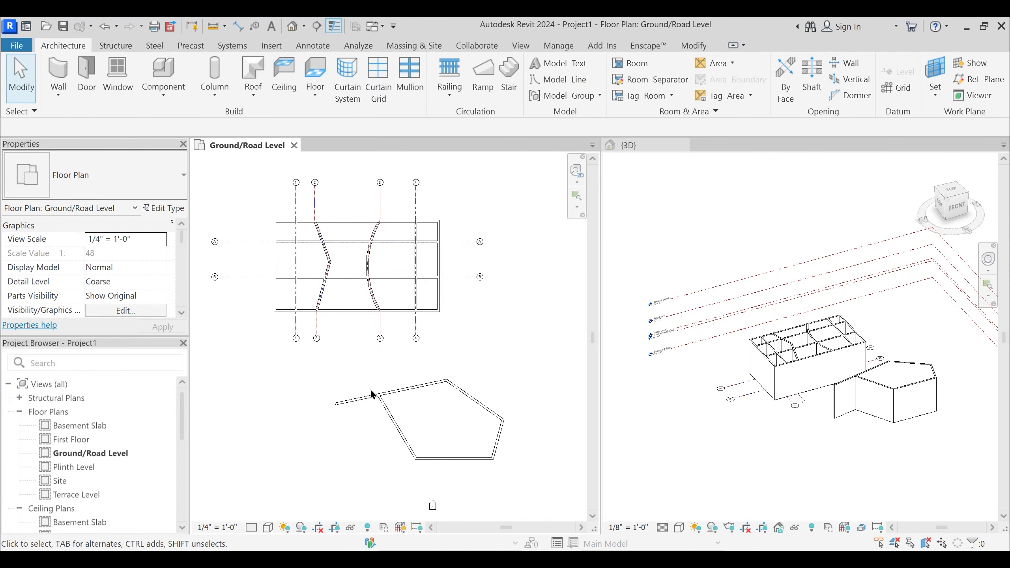
# - Select all the walls of the five-sided enclosure below the building and delete them
pyautogui.moveTo(353, 390); pyautogui.dragTo(354, 383, button='middle')
pyautogui.moveTo(513, 463); pyautogui.dragTo(513, 460)
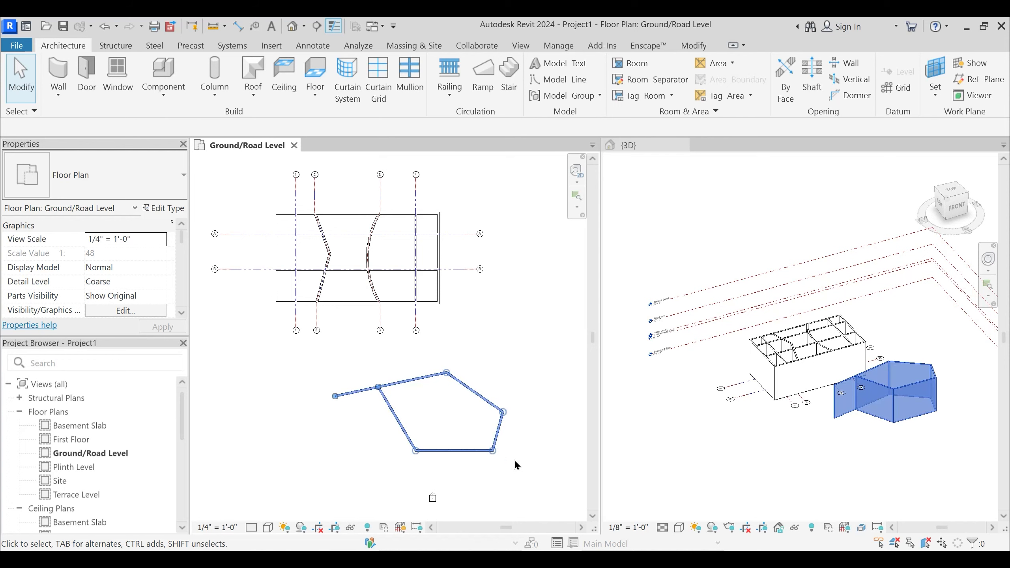
pyautogui.press('Delete')
pyautogui.moveTo(425, 368); pyautogui.dragTo(433, 384, button='middle')
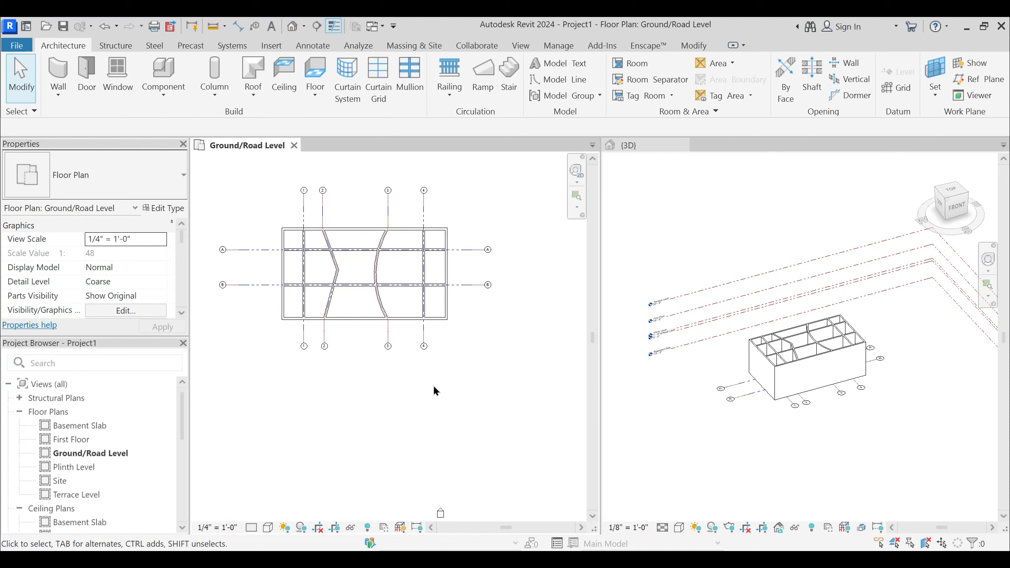
pyautogui.scroll(-2, 441, 388)
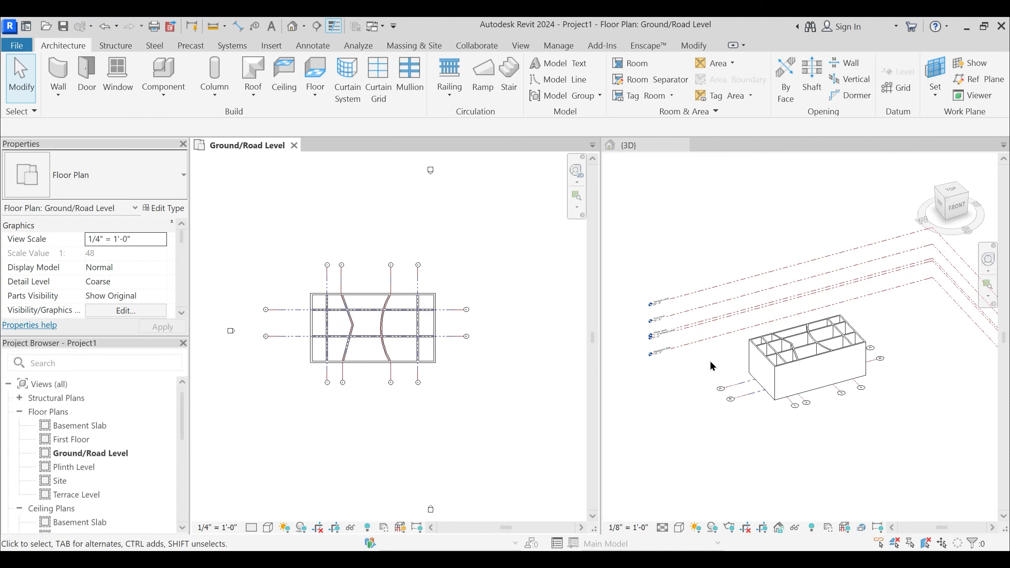
pyautogui.click(781, 417)
pyautogui.moveTo(774, 431); pyautogui.dragTo(756, 391, button='middle')
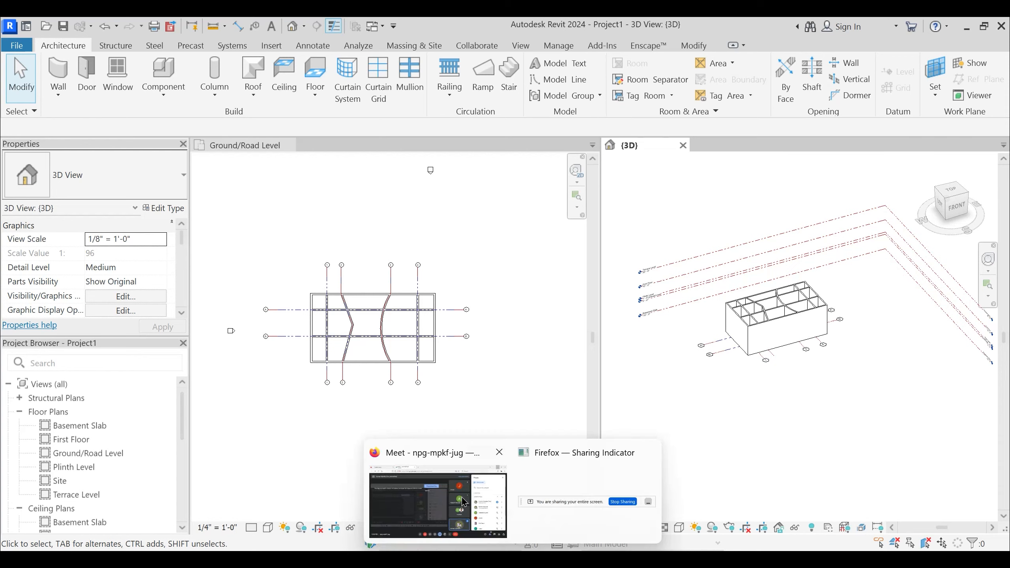
# - Switch to the Google Meet call in Firefox and check its participant list
pyautogui.click(440, 503)
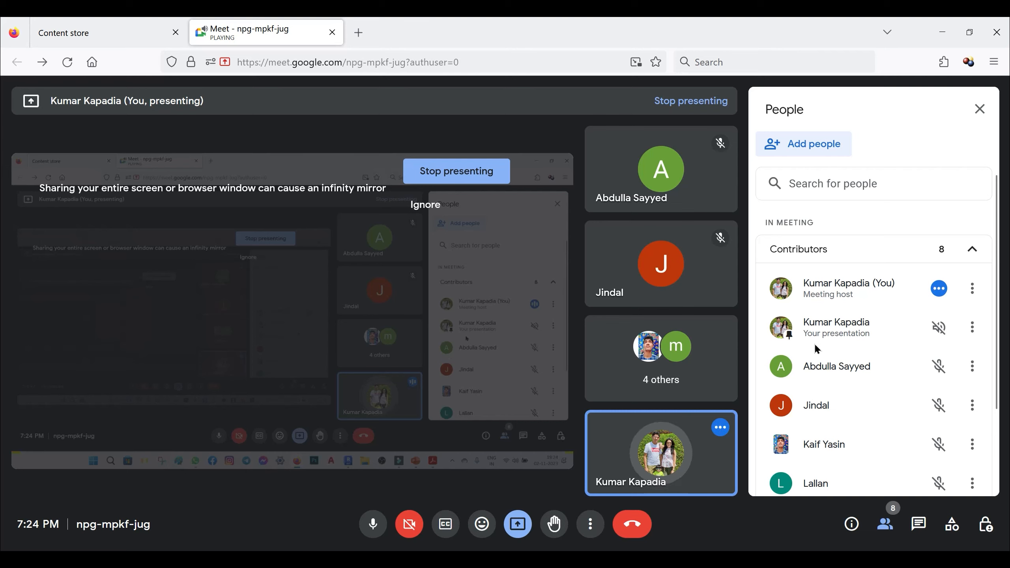
pyautogui.scroll(-3, 815, 342)
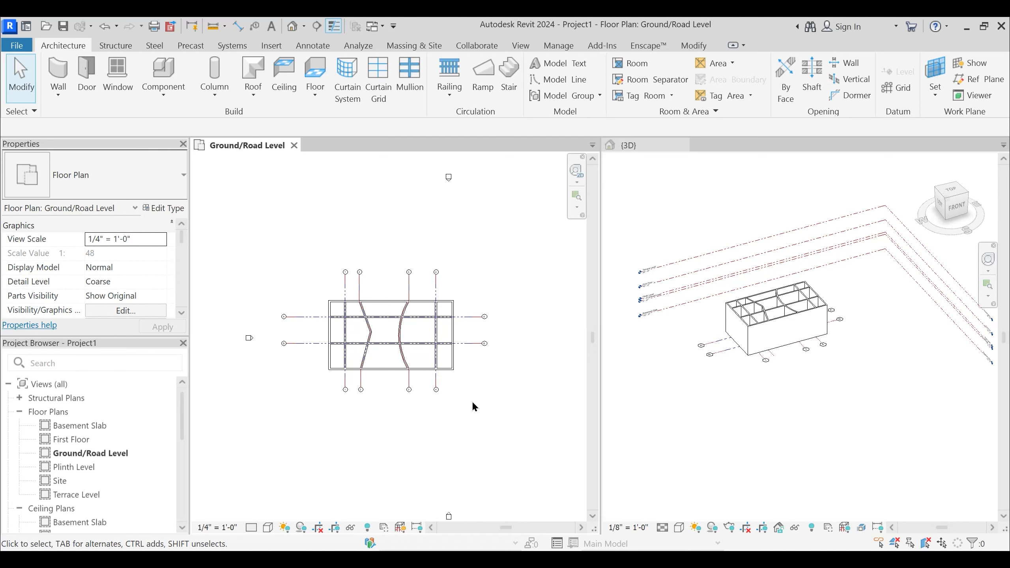
pyautogui.scroll(2, 336, 397)
pyautogui.moveTo(415, 414); pyautogui.dragTo(375, 439, button='middle')
pyautogui.scroll(2, 293, 342)
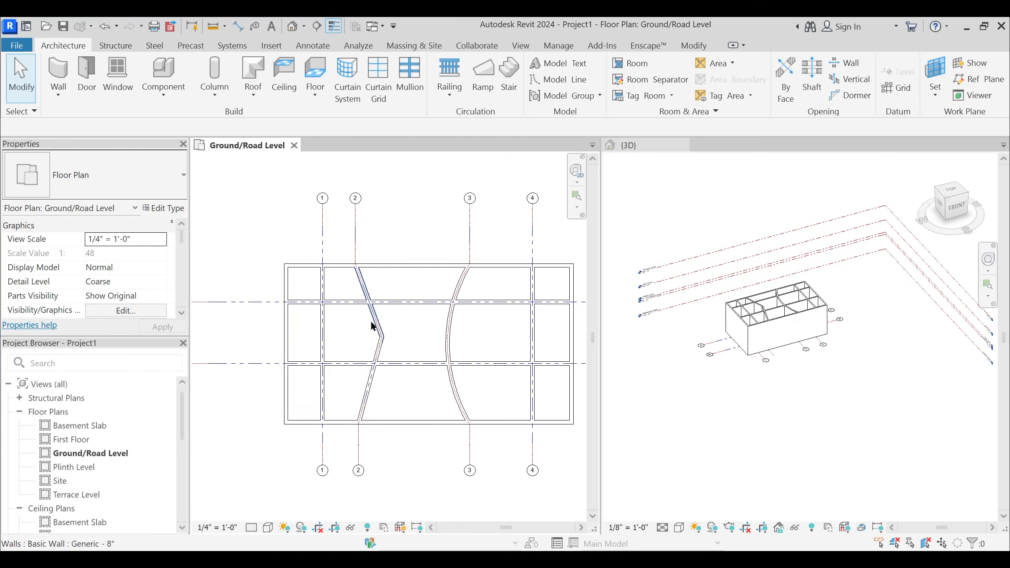
# - Open the South elevation, merge the tiled views into tabs, and bring the level heads into readable view
pyautogui.moveTo(377, 317); pyautogui.dragTo(390, 314, button='middle')
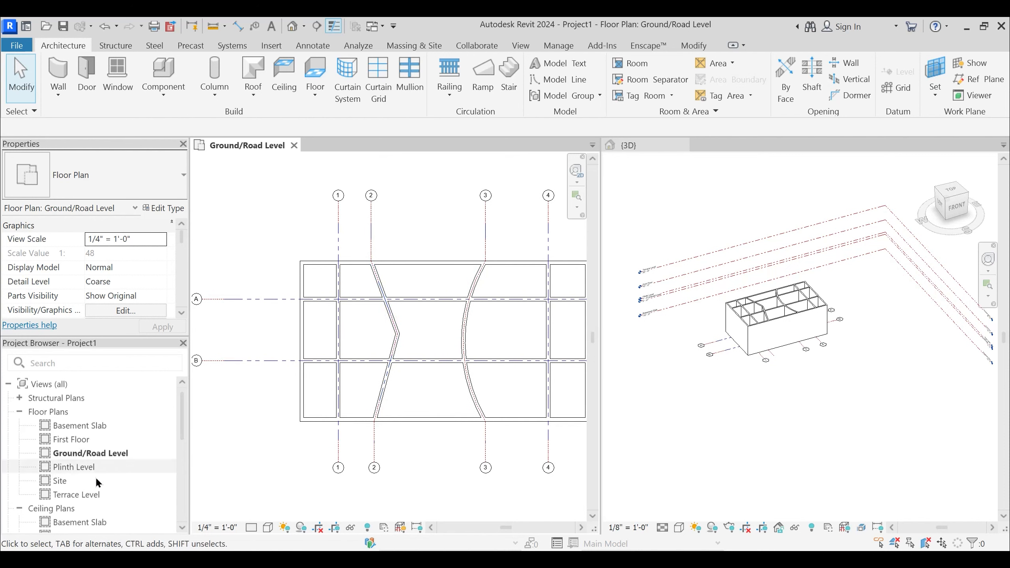
pyautogui.scroll(-4, 81, 451)
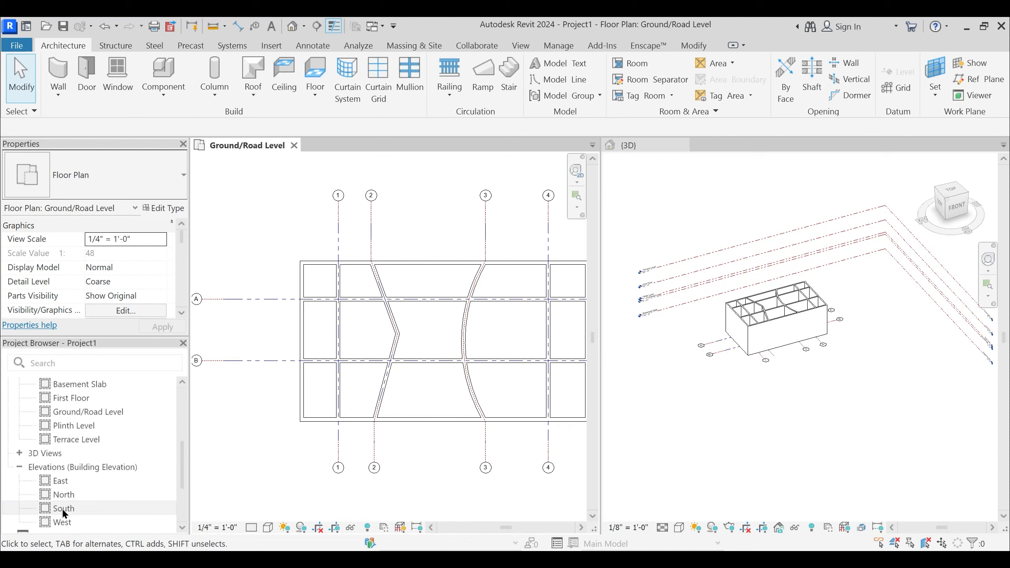
pyautogui.doubleClick(65, 508)
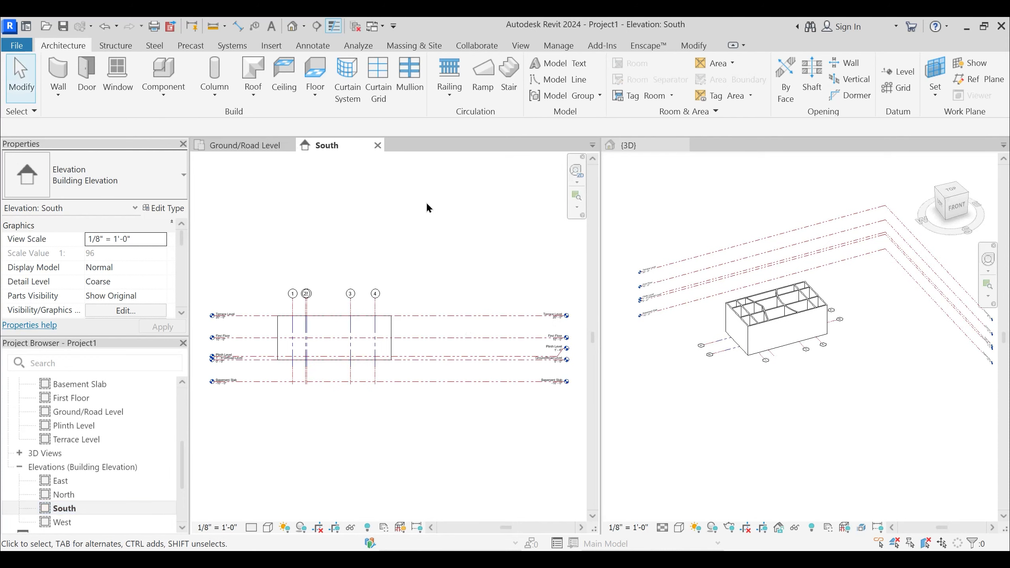
pyautogui.press('t')
pyautogui.press('w')
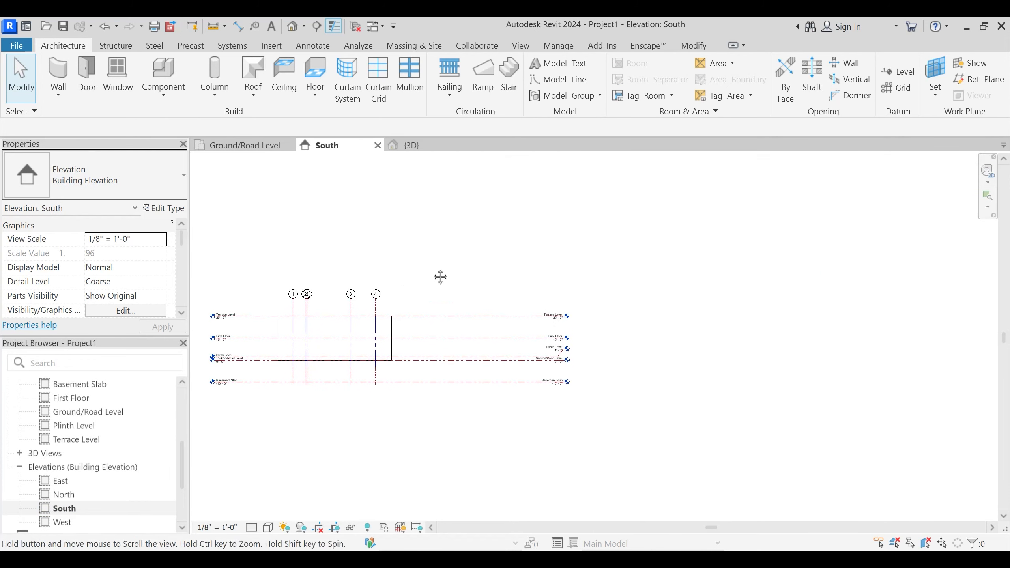
pyautogui.moveTo(439, 277); pyautogui.dragTo(484, 266, button='middle')
pyautogui.scroll(5, 559, 341)
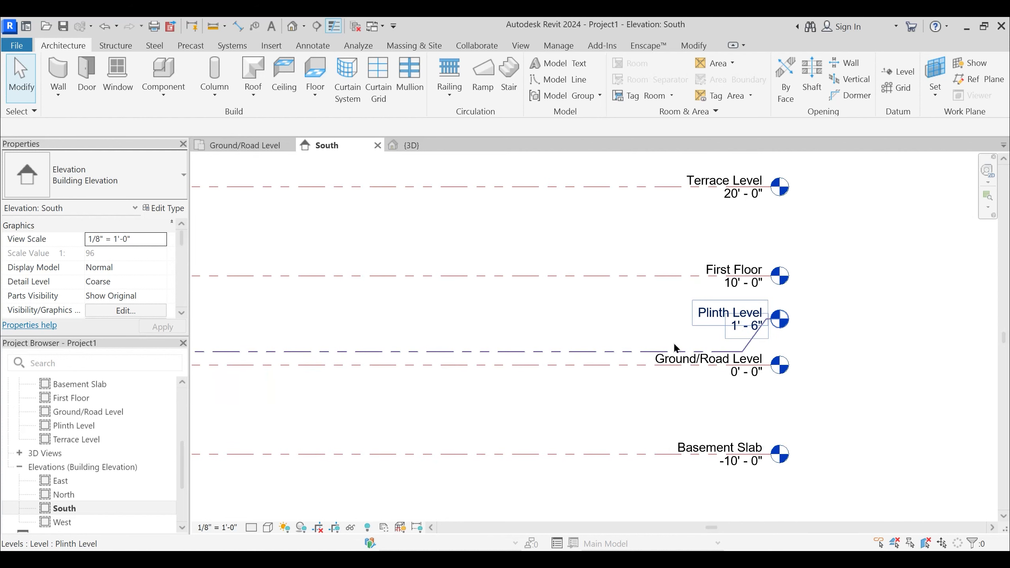
pyautogui.scroll(2, 755, 335)
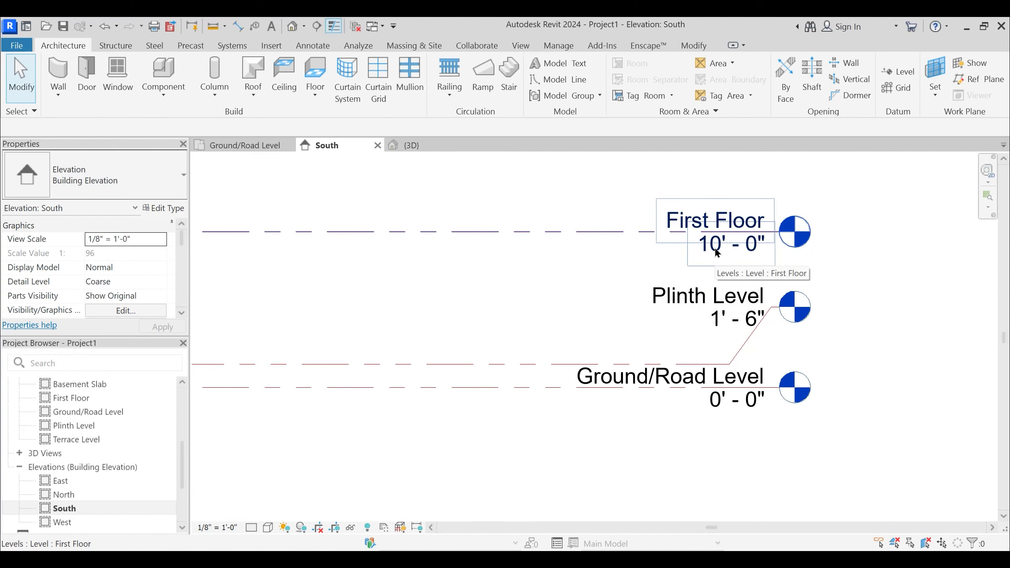
pyautogui.scroll(-2, 556, 284)
pyautogui.moveTo(627, 328); pyautogui.dragTo(649, 344, button='middle')
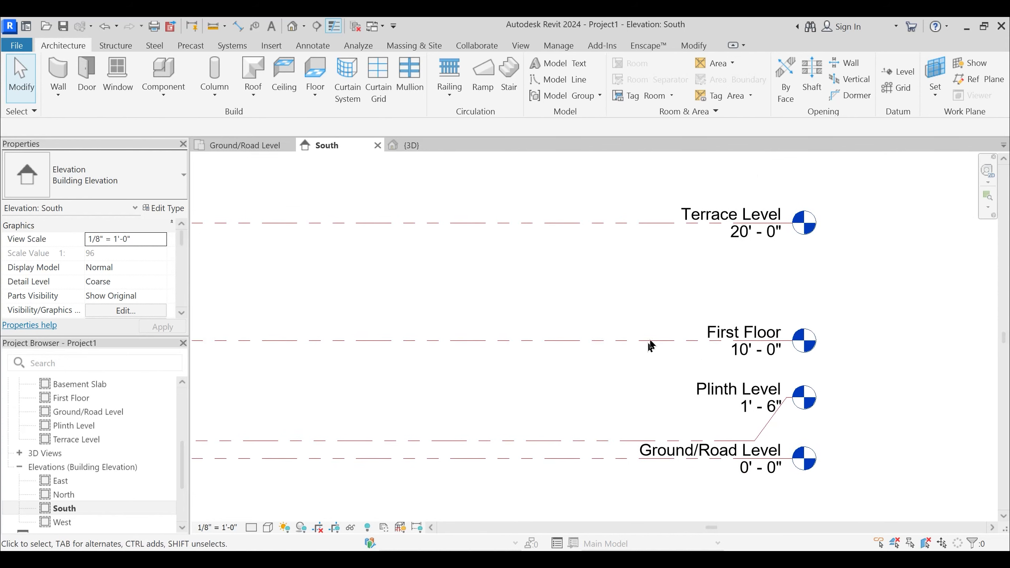
# - Set the First Floor level's elevation to 11' 6" in the South elevation
pyautogui.click(654, 338)
pyautogui.moveTo(804, 425); pyautogui.dragTo(805, 405, button='middle')
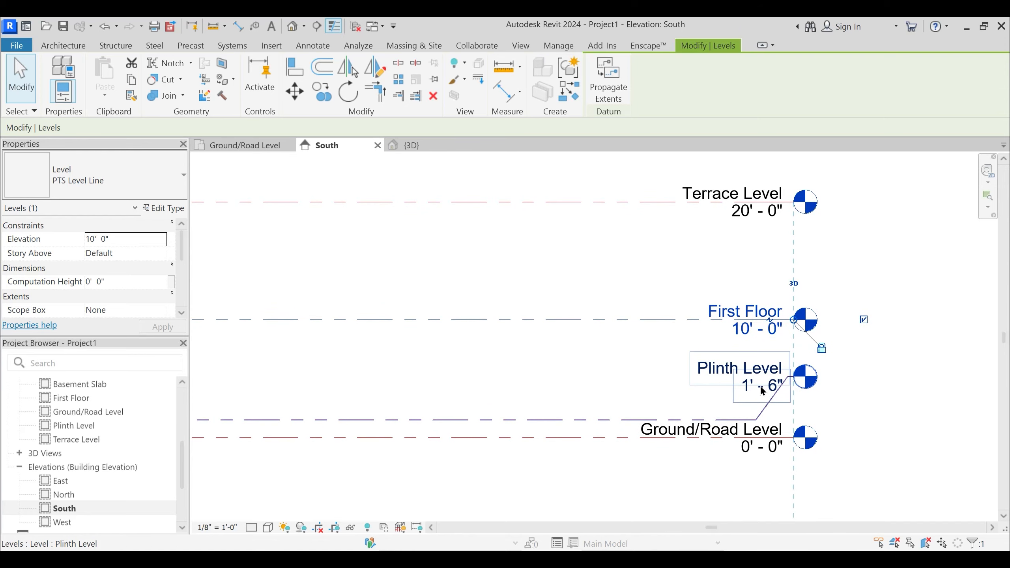
pyautogui.scroll(-2, 636, 381)
pyautogui.click(636, 381)
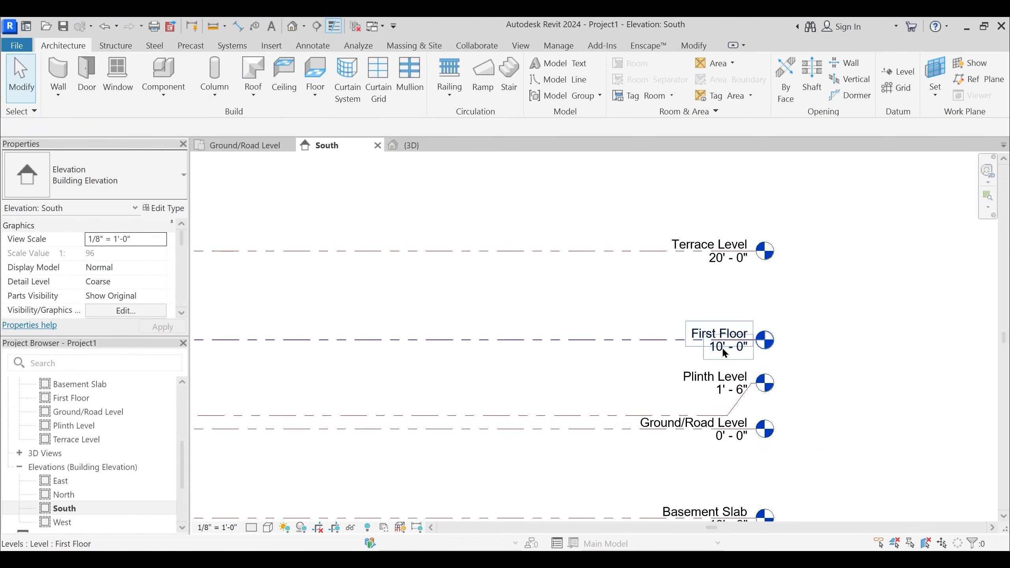
pyautogui.scroll(1, 723, 352)
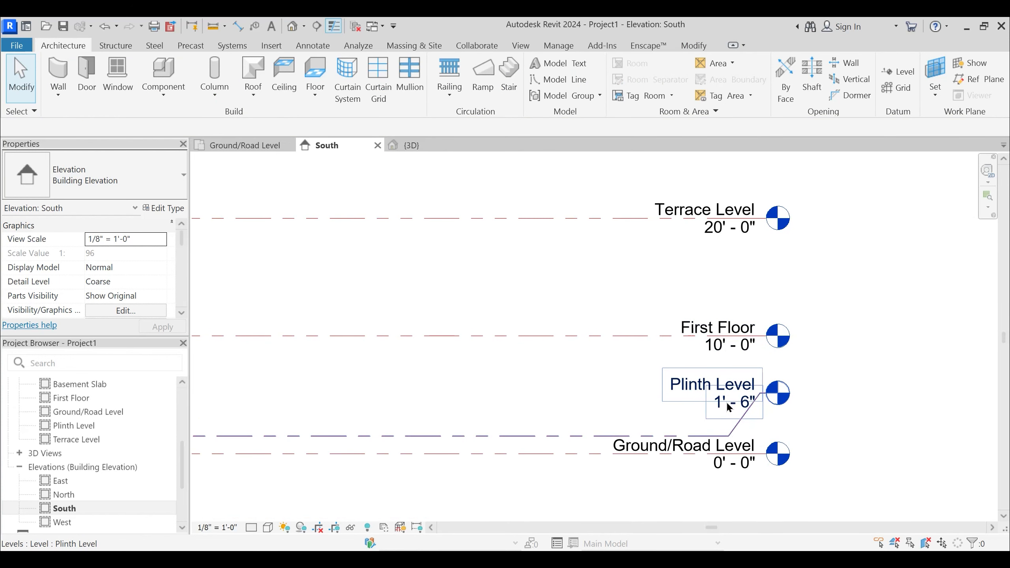
pyautogui.click(834, 334)
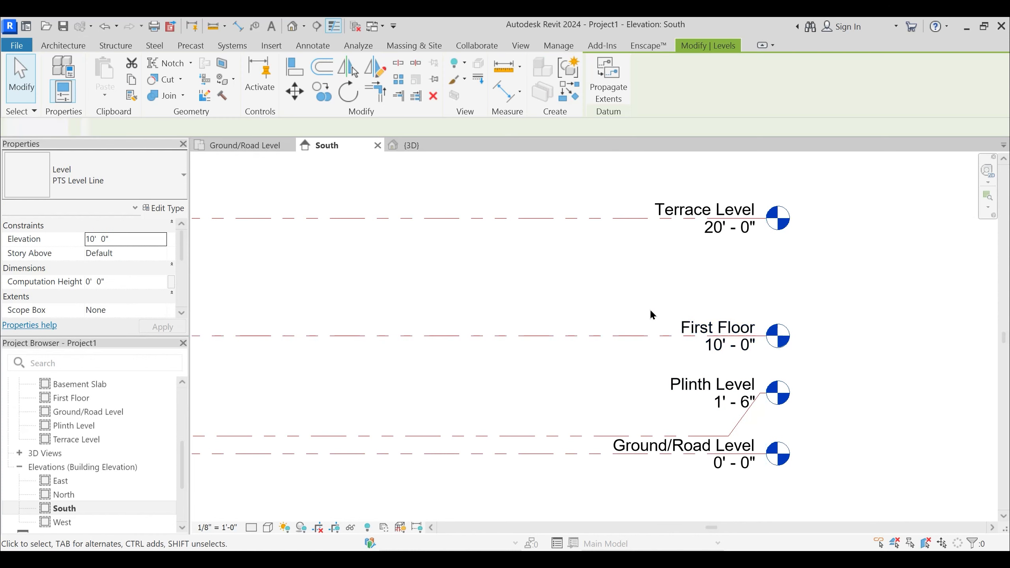
pyautogui.click(715, 345)
pyautogui.click(718, 344)
pyautogui.write('11\'6"')
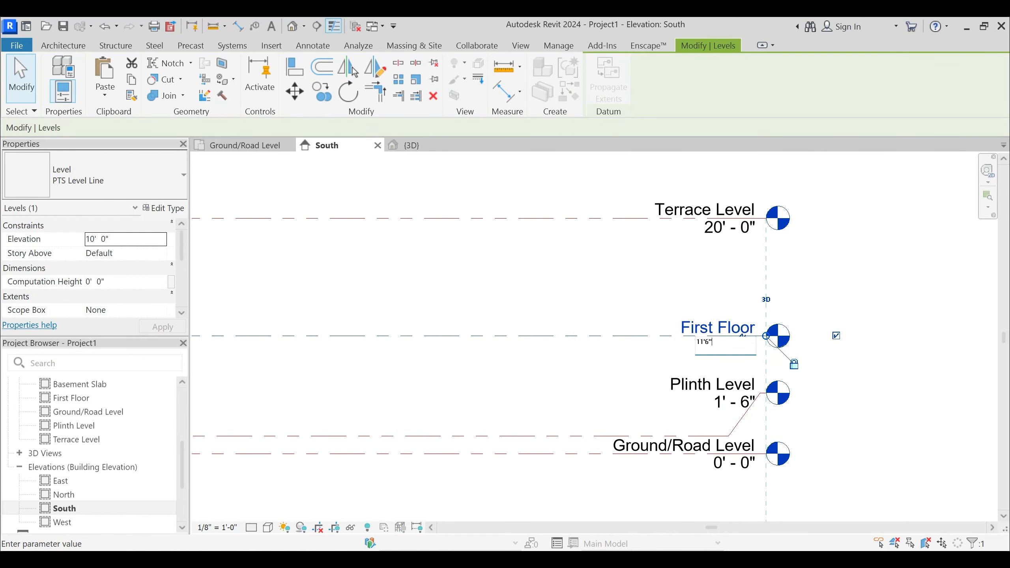
pyautogui.press('Return')
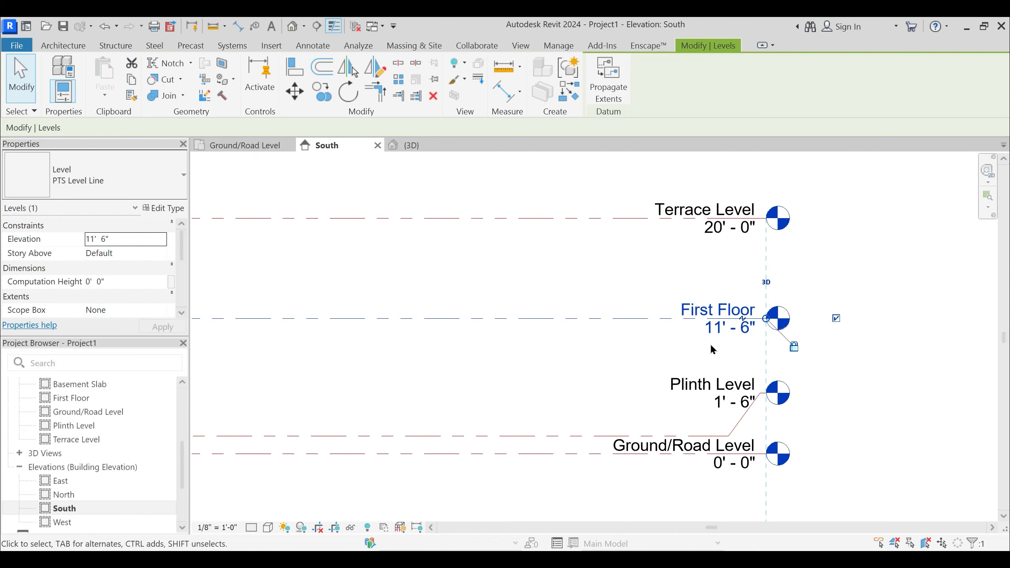
pyautogui.click(667, 369)
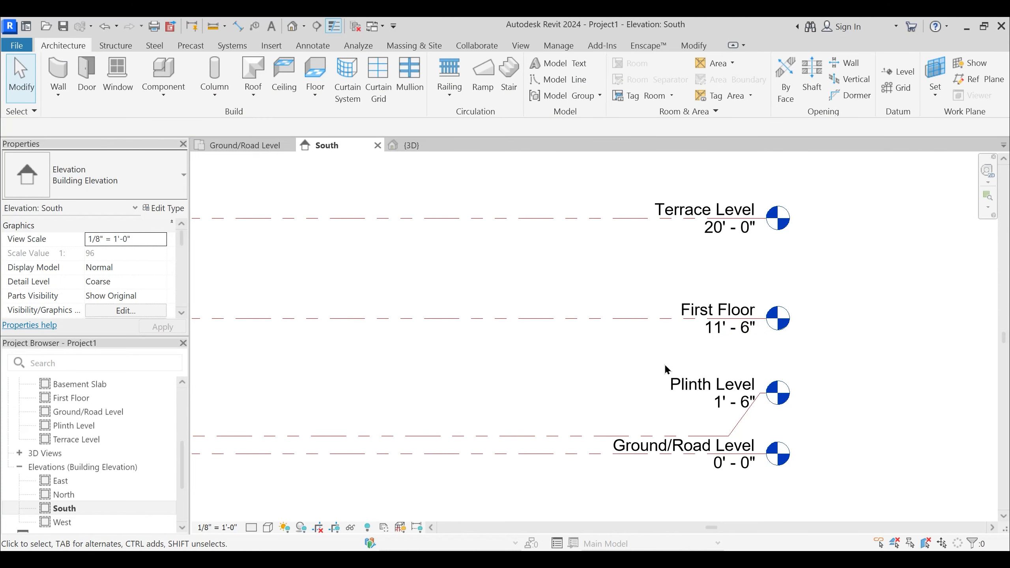
# - Set the South elevation's view scale to 1/4" = 1'-0" and inspect the First Floor level label
pyautogui.click(713, 314)
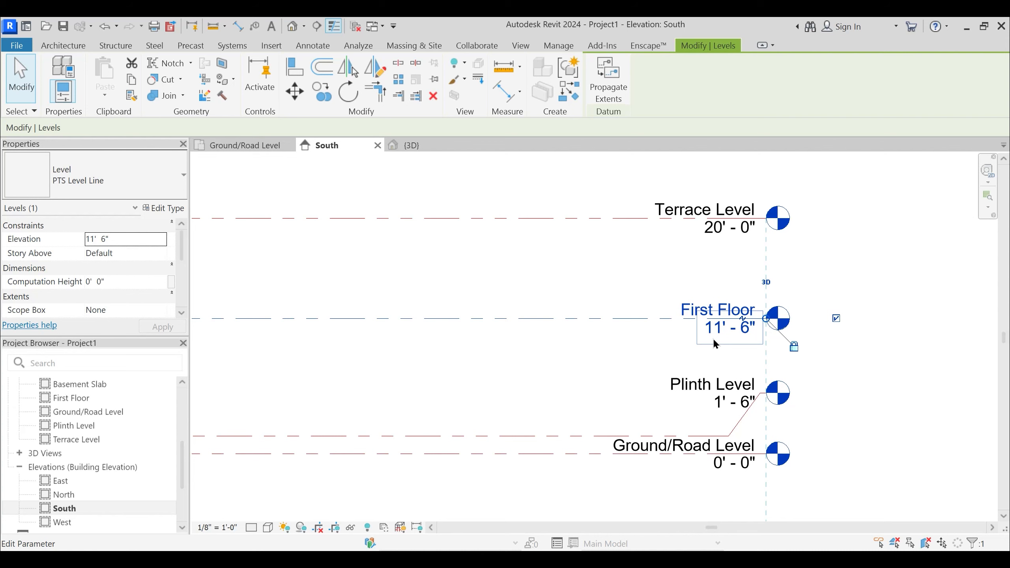
pyautogui.click(224, 527)
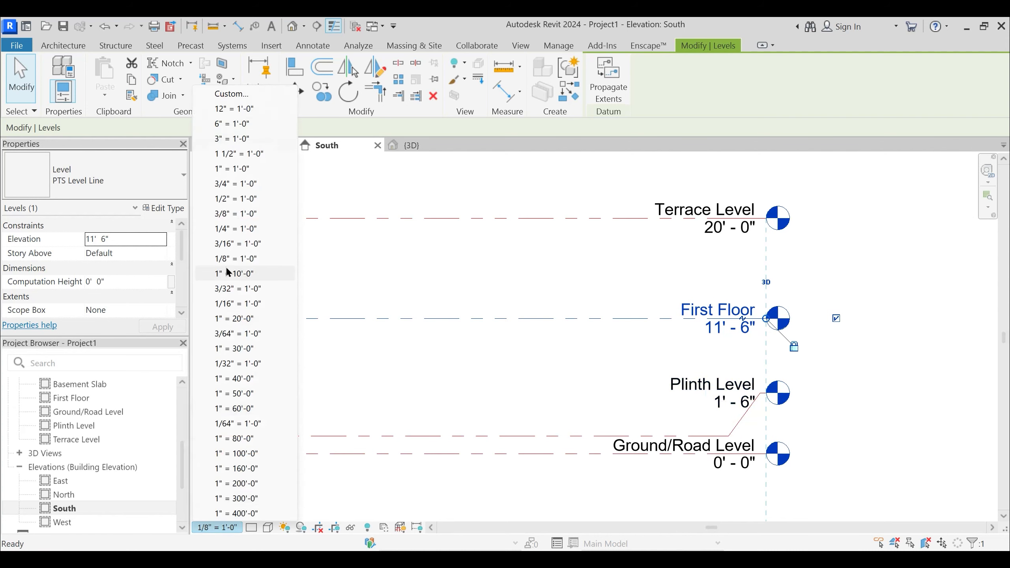
pyautogui.click(227, 221)
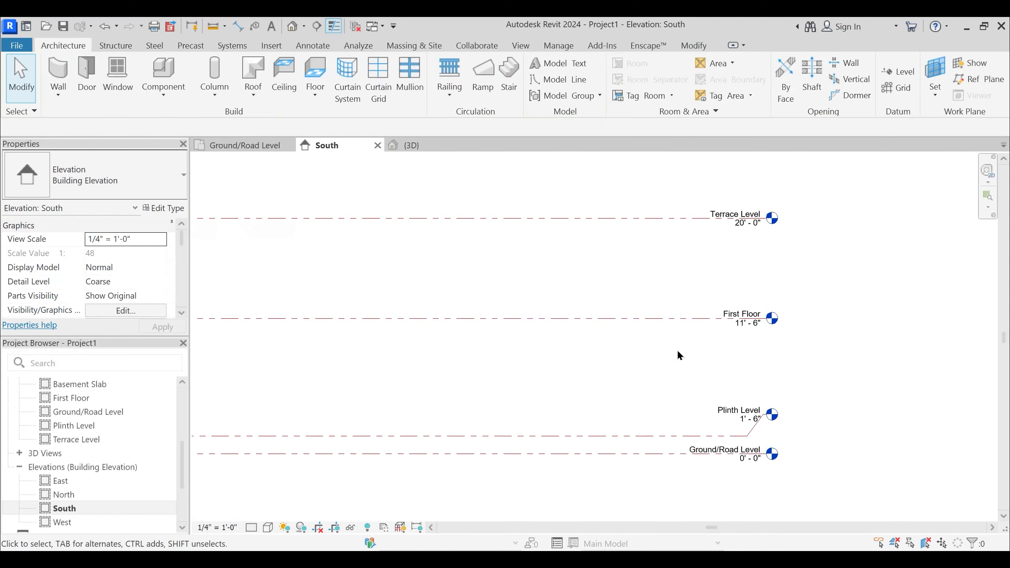
pyautogui.scroll(3, 725, 336)
pyautogui.click(747, 298)
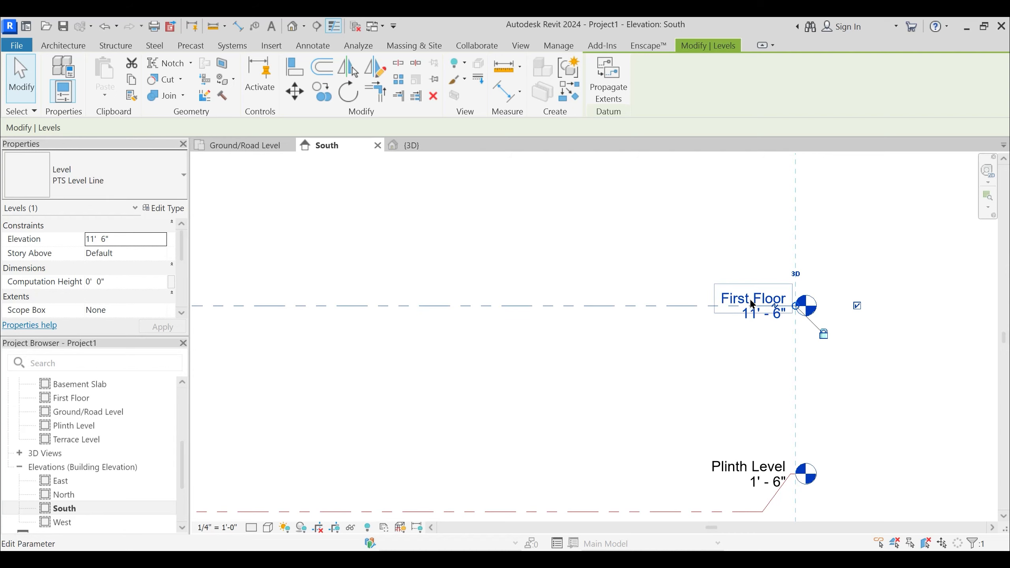
pyautogui.scroll(4, 752, 303)
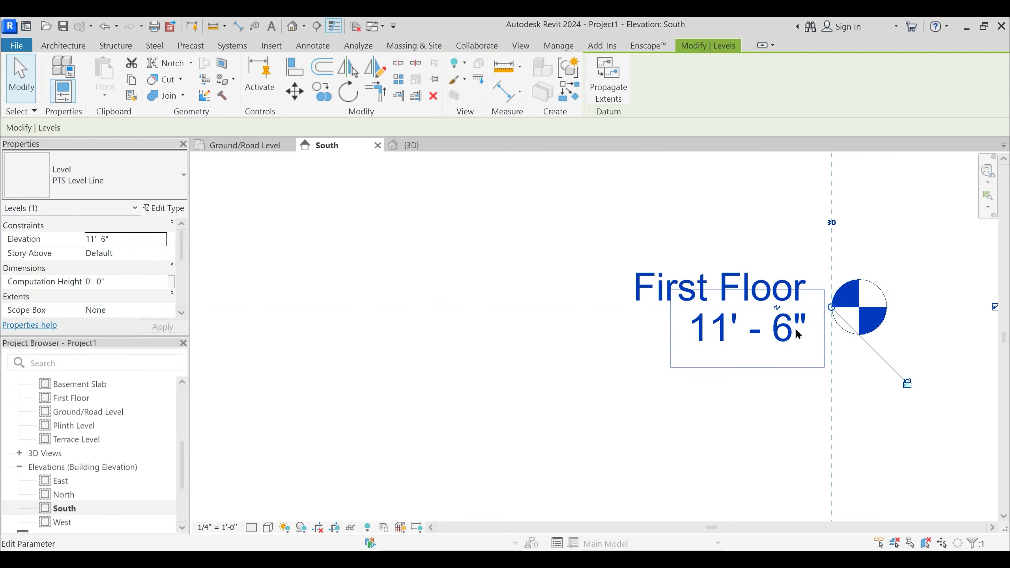
# - Expand Families in the project tree and set the South elevation's view scale to 1/8" = 1'-0"
pyautogui.scroll(-3, 119, 441)
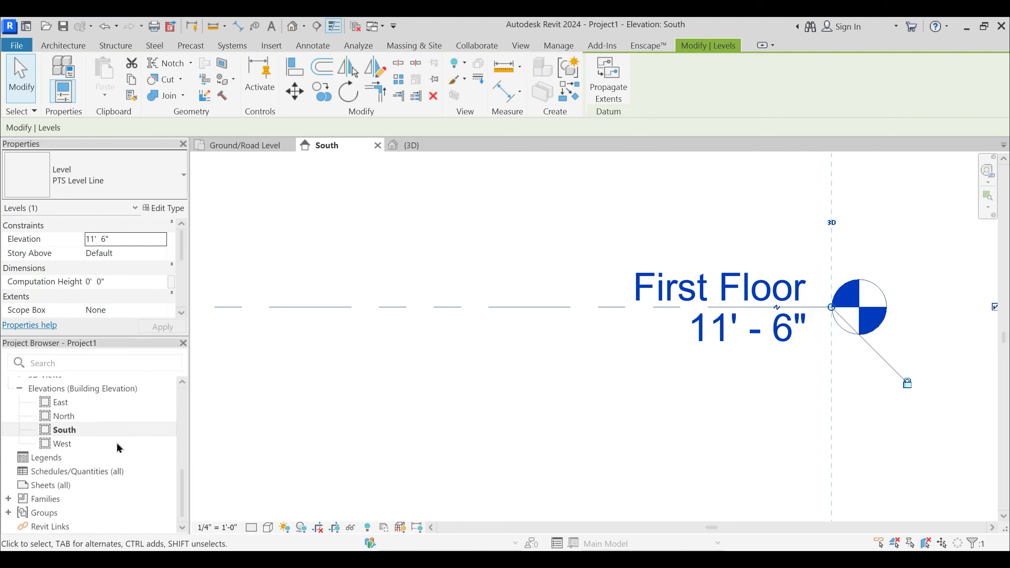
pyautogui.click(8, 500)
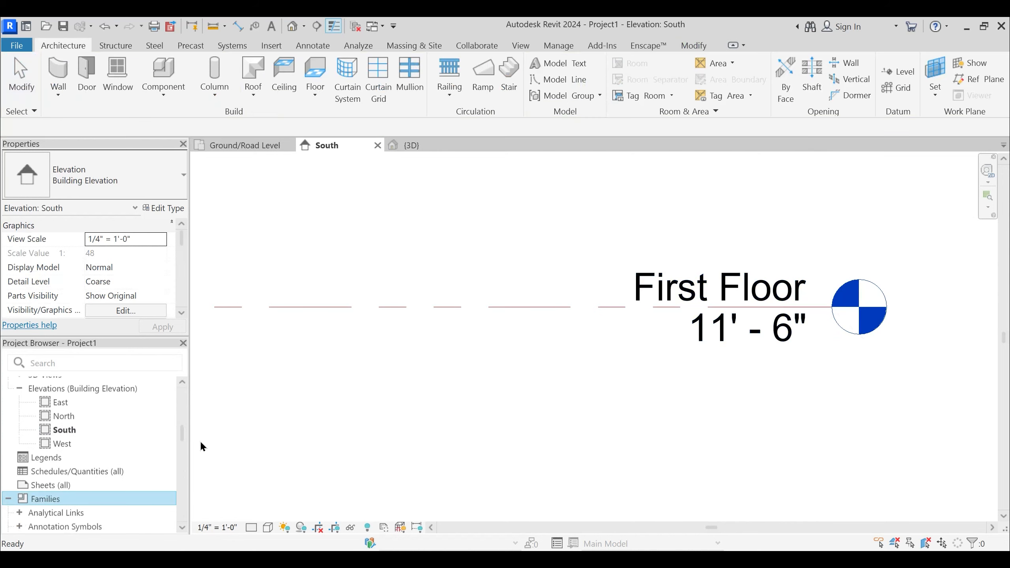
pyautogui.scroll(-2, 497, 345)
pyautogui.click(219, 527)
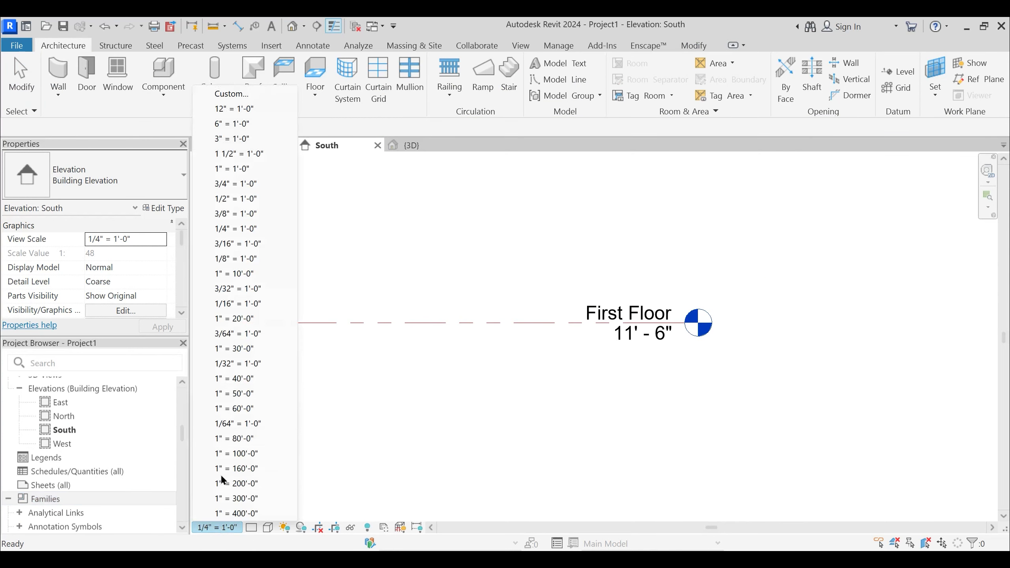
pyautogui.click(236, 258)
# - Examine the First Floor level head and the available annotation commands, then clear the selection
pyautogui.click(699, 323)
pyautogui.scroll(2, 696, 332)
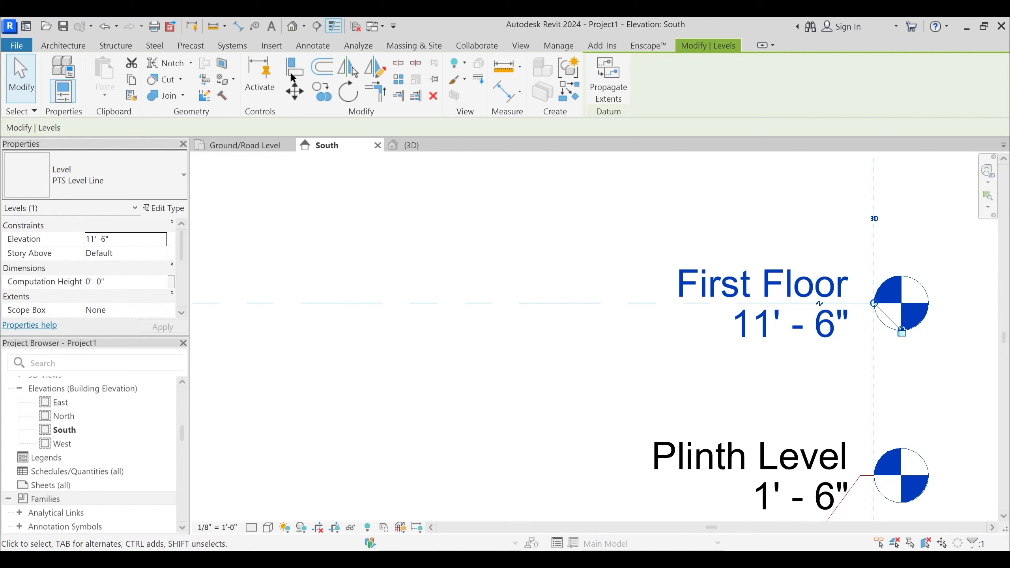
pyautogui.click(312, 45)
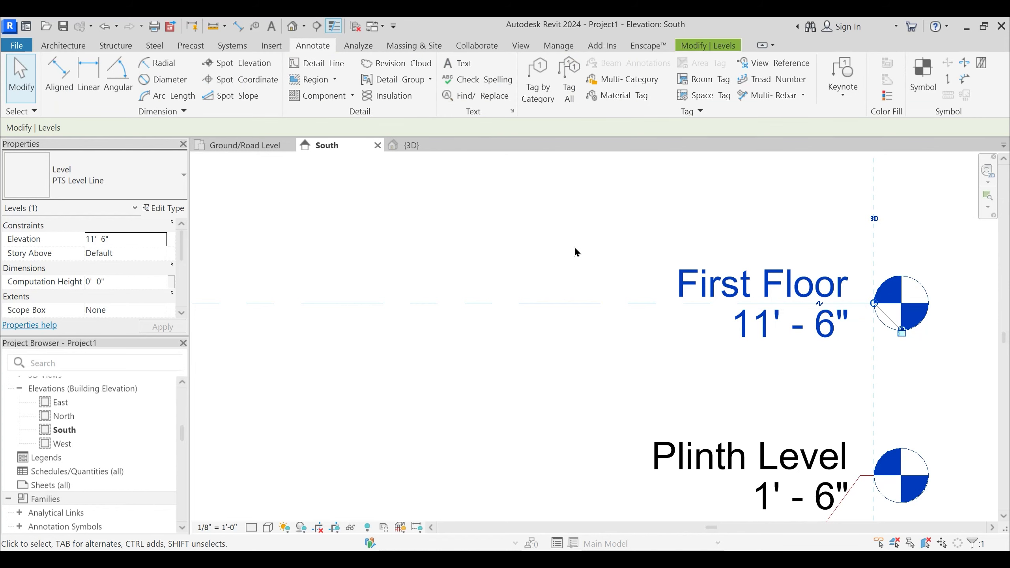
pyautogui.scroll(-3, 670, 288)
pyautogui.click(615, 352)
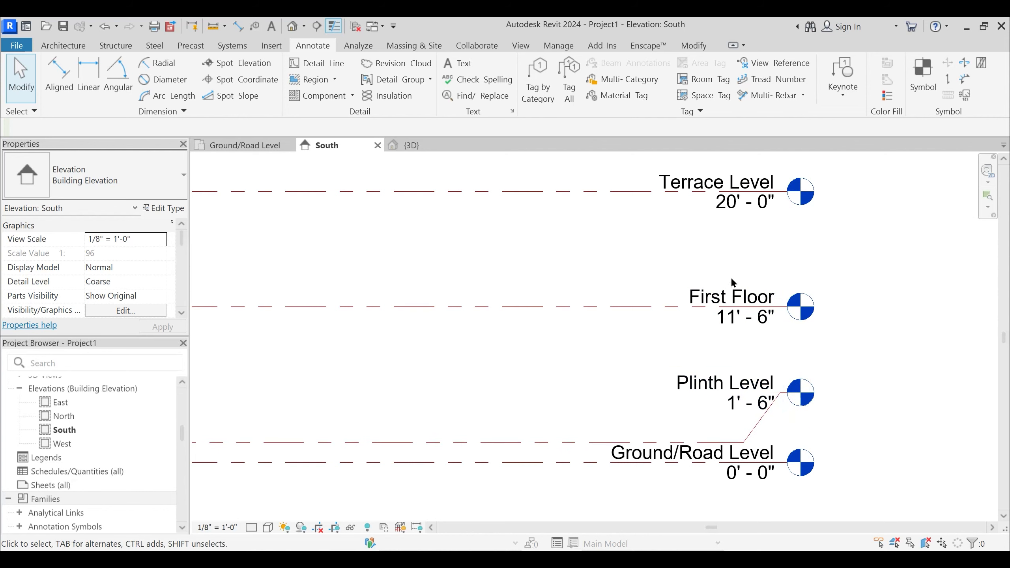
pyautogui.scroll(-5, 621, 289)
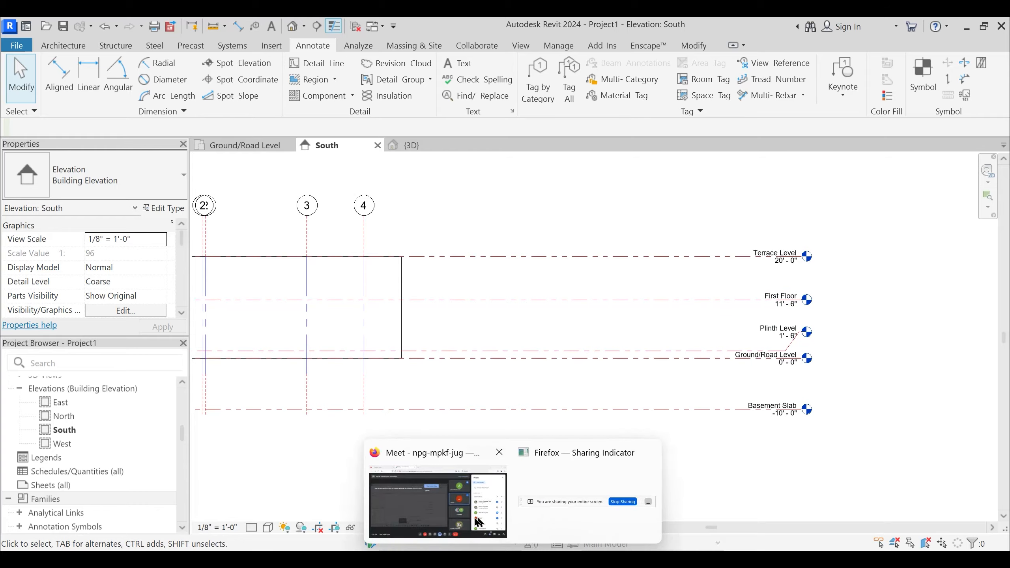
# - Switch to the Google Meet call in Firefox, check the meeting, and return to the South elevation in Revit
pyautogui.click(476, 519)
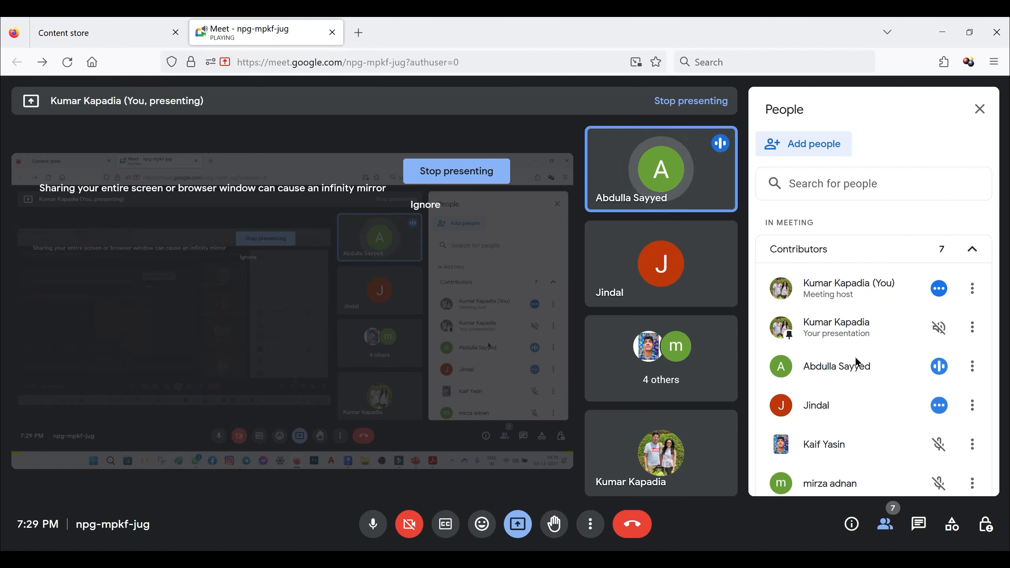
pyautogui.click(942, 38)
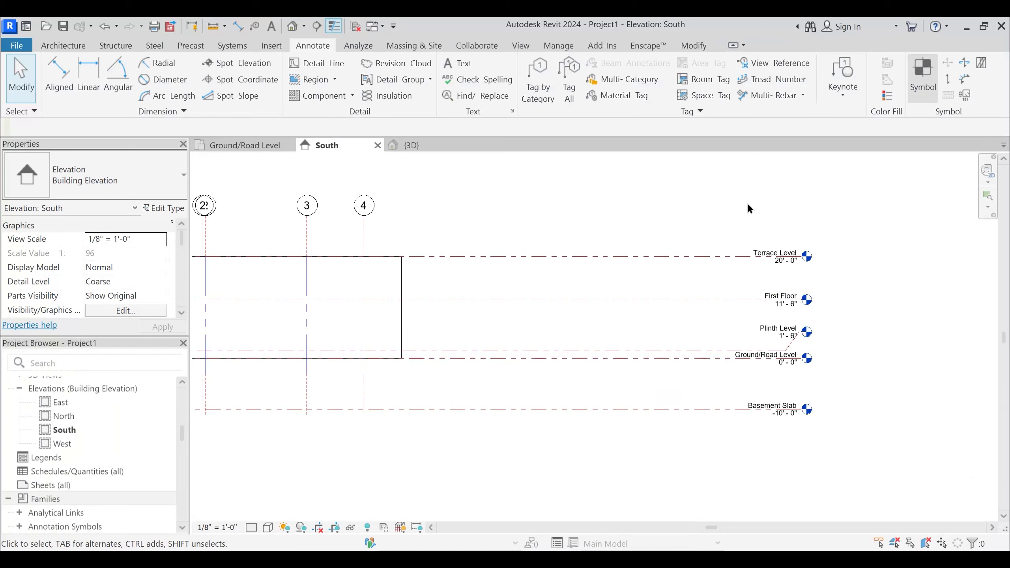
pyautogui.moveTo(420, 321); pyautogui.dragTo(413, 308, button='middle')
# - Return to the Ground/Road Level plan, close the South elevation, and show the building in the 3D view
pyautogui.click(262, 153)
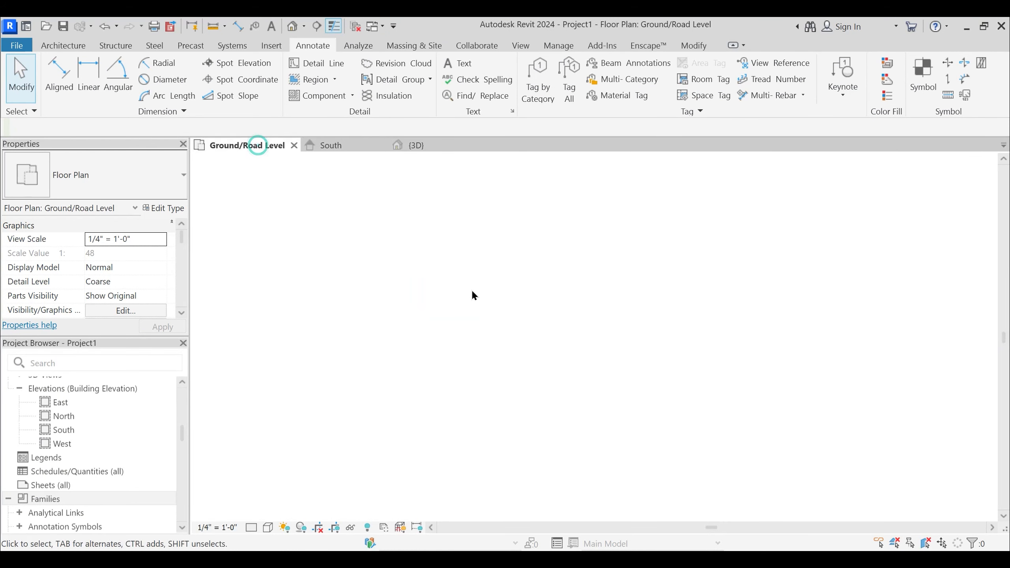
pyautogui.moveTo(455, 329); pyautogui.dragTo(462, 328, button='middle')
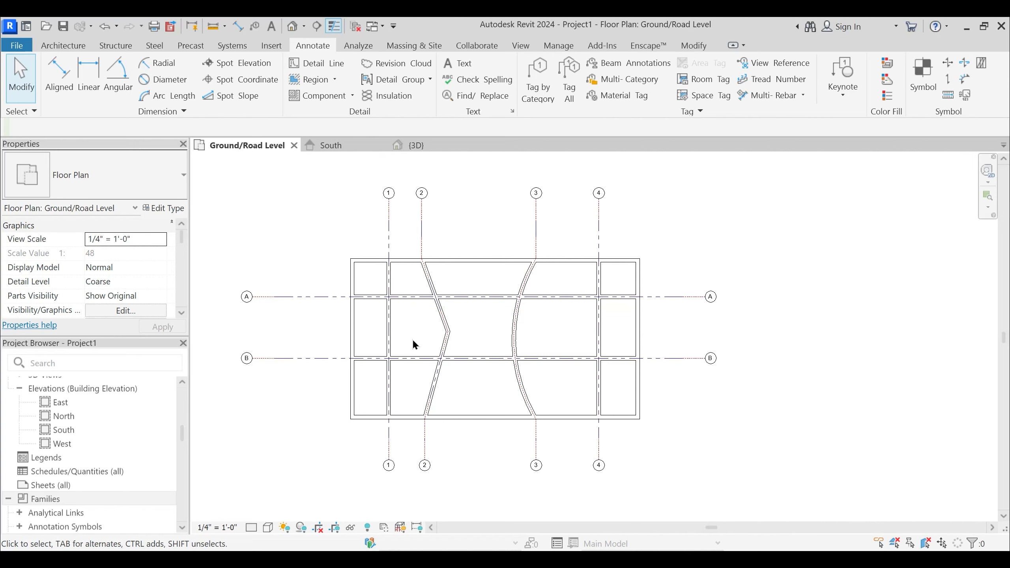
pyautogui.click(383, 147)
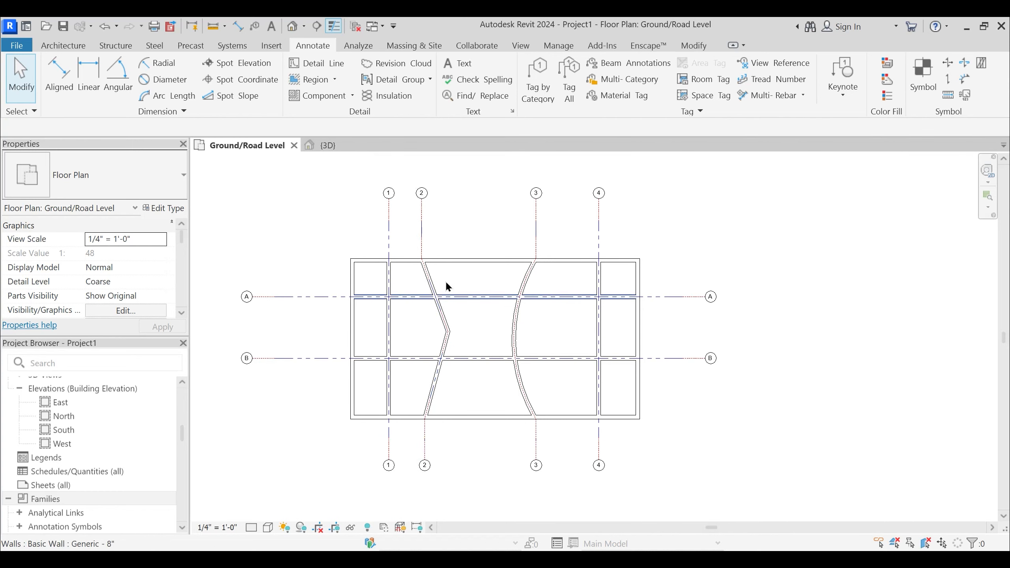
pyautogui.click(341, 151)
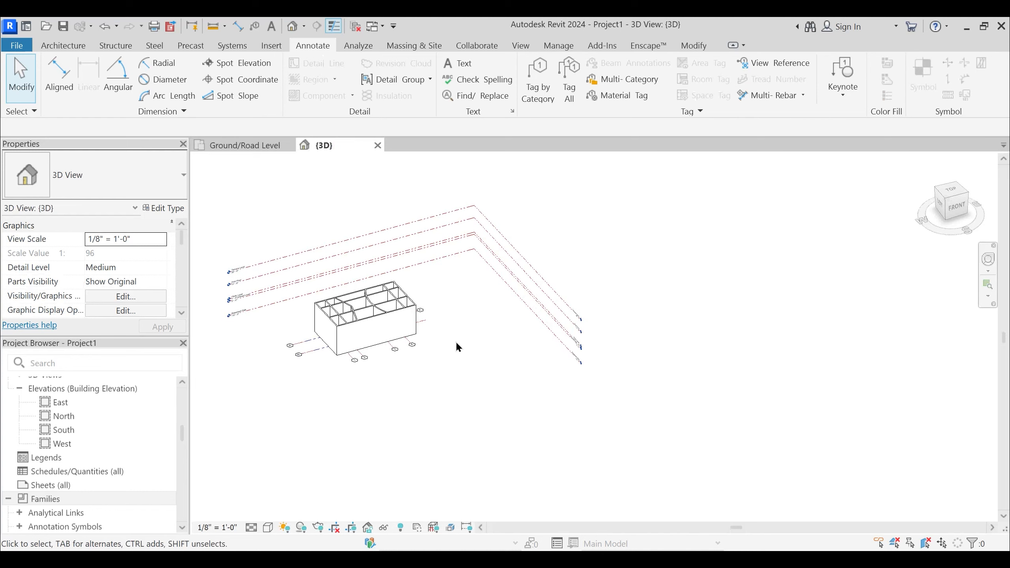
pyautogui.moveTo(295, 315); pyautogui.dragTo(473, 345, button='middle')
pyautogui.scroll(3, 516, 338)
pyautogui.scroll(1, 571, 360)
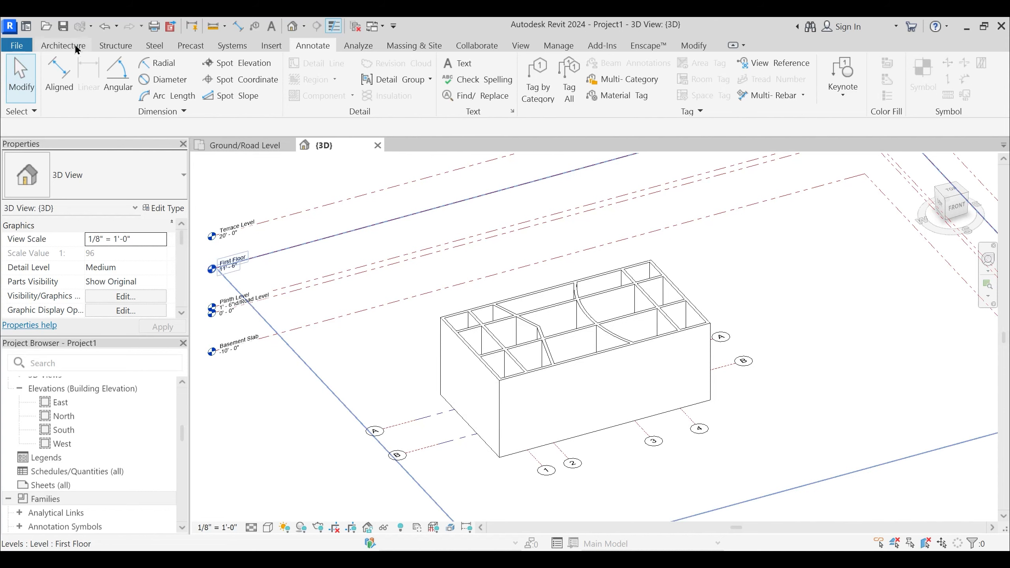
# - Draw a chain of four Generic - 8" walls beside the building in the 3D view, the last one about 29'-6" long
pyautogui.click(63, 45)
pyautogui.click(60, 72)
pyautogui.moveTo(596, 420); pyautogui.dragTo(395, 341, button='middle')
pyautogui.scroll(-2, 395, 341)
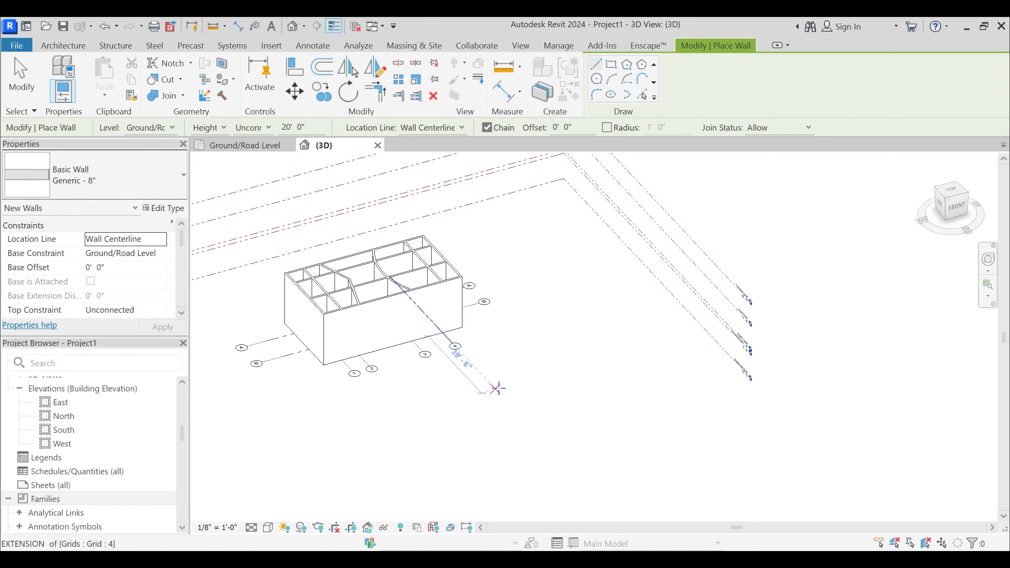
pyautogui.click(514, 395)
pyautogui.click(549, 343)
pyautogui.click(647, 344)
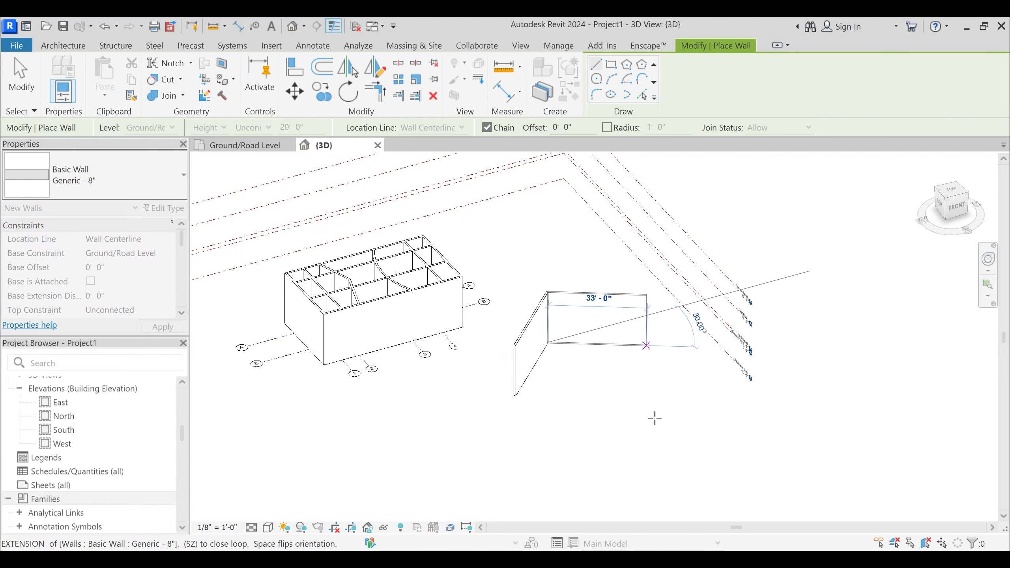
pyautogui.click(655, 420)
pyautogui.click(571, 435)
pyautogui.press('Escape')
pyautogui.press('Escape')
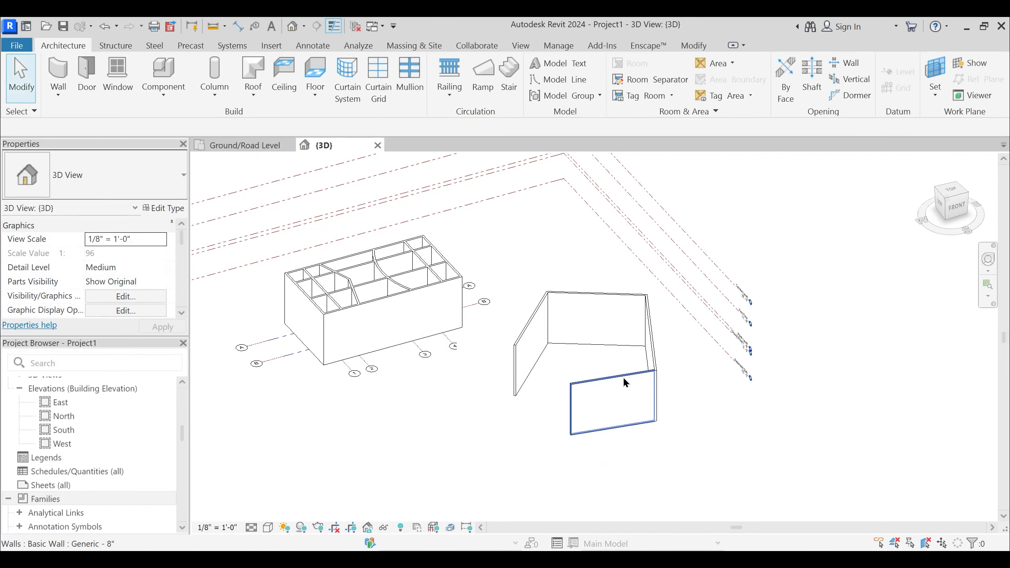
# - Try selecting all instances from one of the new walls, and delete the four walls beside the building
pyautogui.click(623, 378)
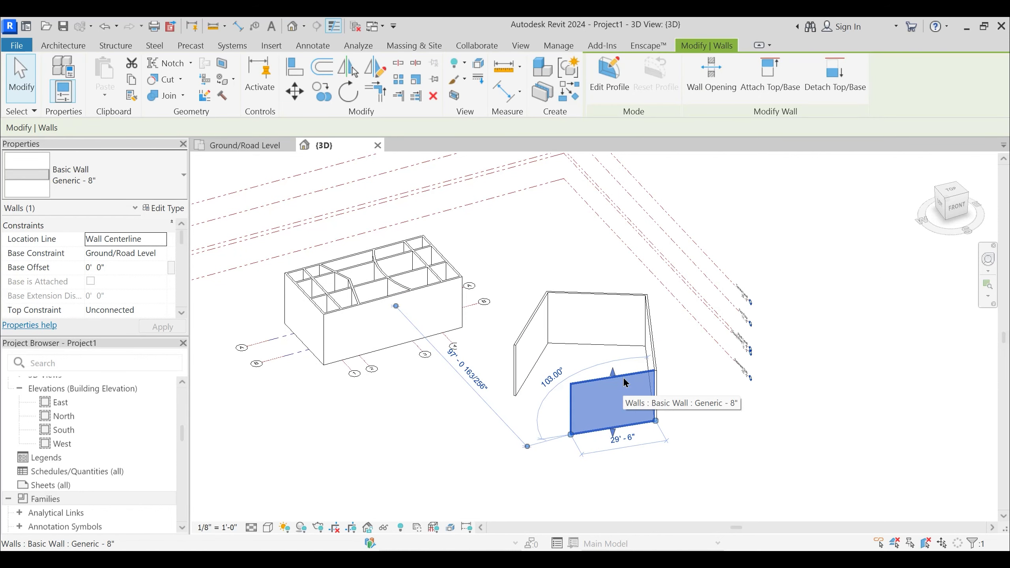
pyautogui.press('s')
pyautogui.press('a')
pyautogui.click(640, 409)
pyautogui.press('Escape')
pyautogui.moveTo(658, 458); pyautogui.dragTo(525, 300)
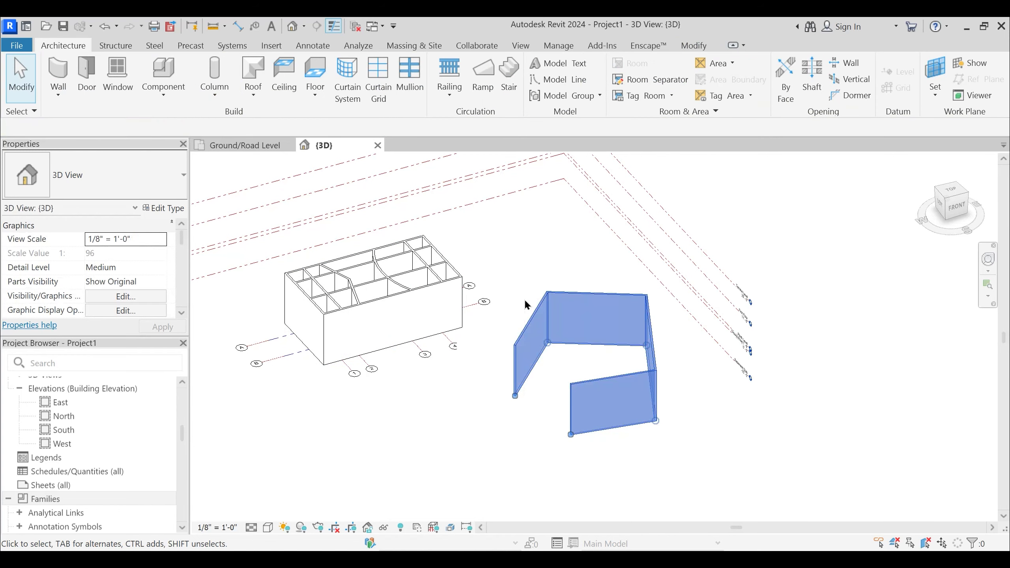
# - Examine the walls, grids and elevation markers in the Ground/Road Level plan, and return to the 3D view
pyautogui.click(244, 146)
pyautogui.scroll(-3, 592, 294)
pyautogui.scroll(2, 473, 278)
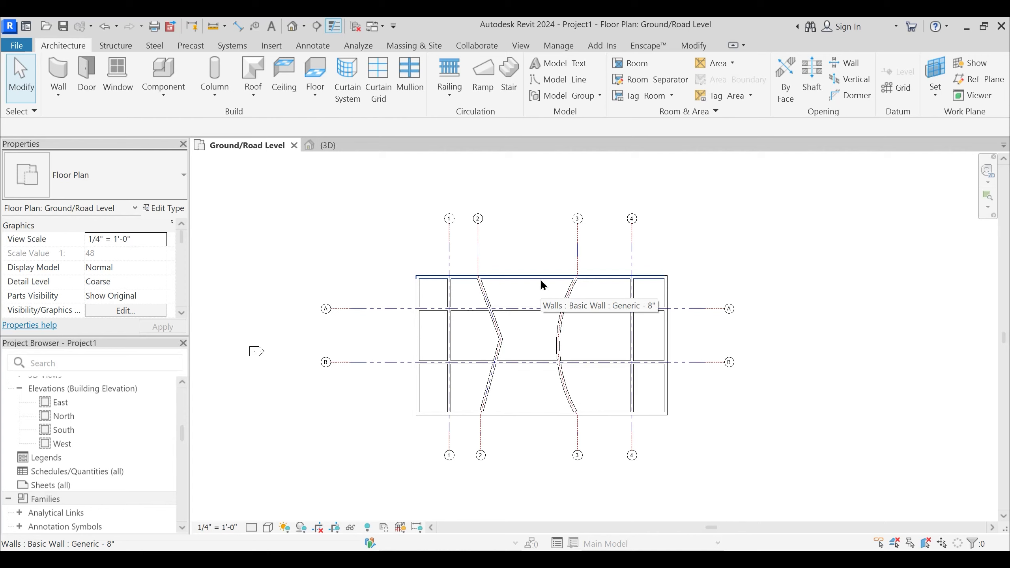
pyautogui.scroll(-3, 554, 292)
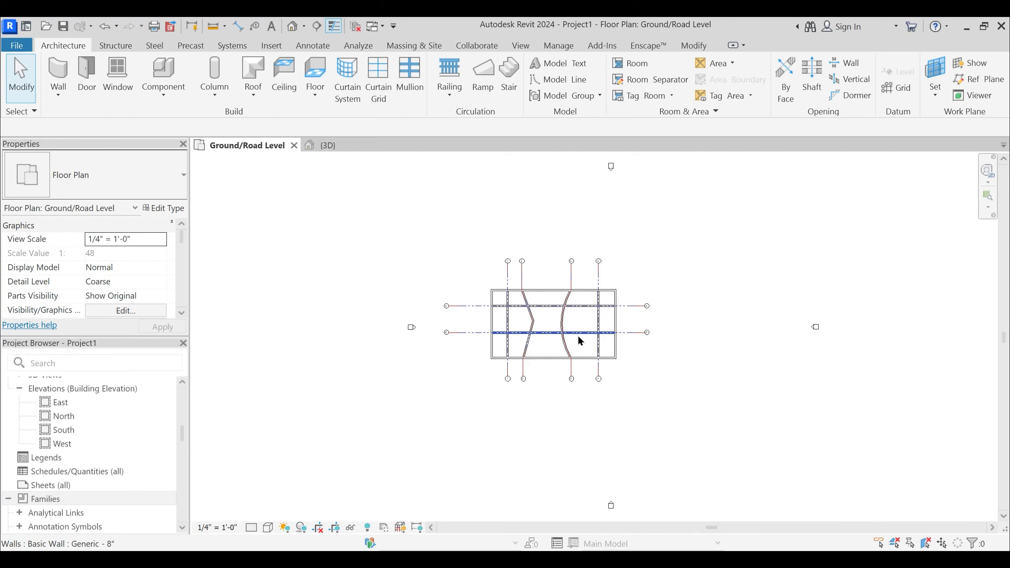
pyautogui.scroll(2, 579, 340)
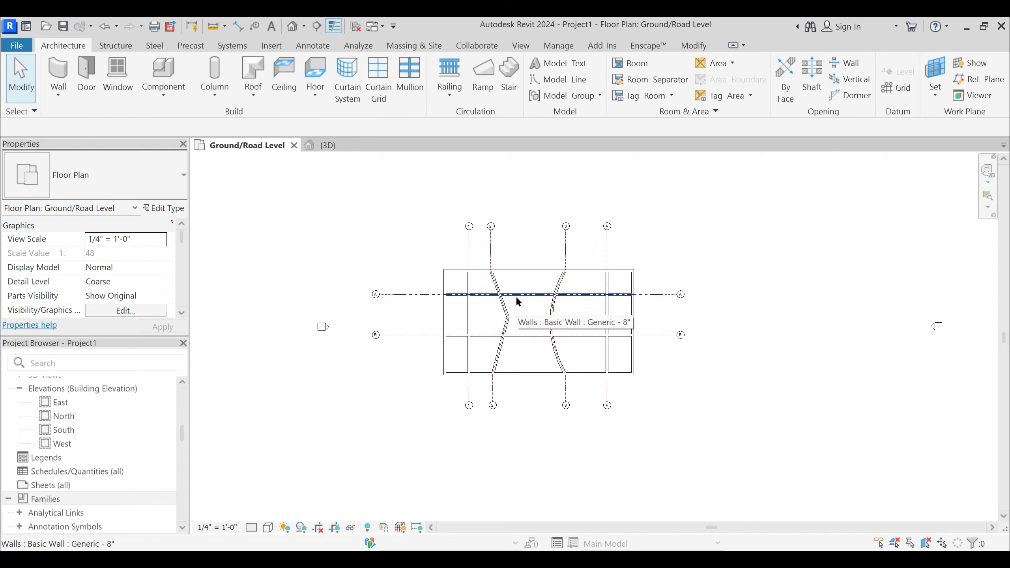
pyautogui.scroll(-4, 516, 296)
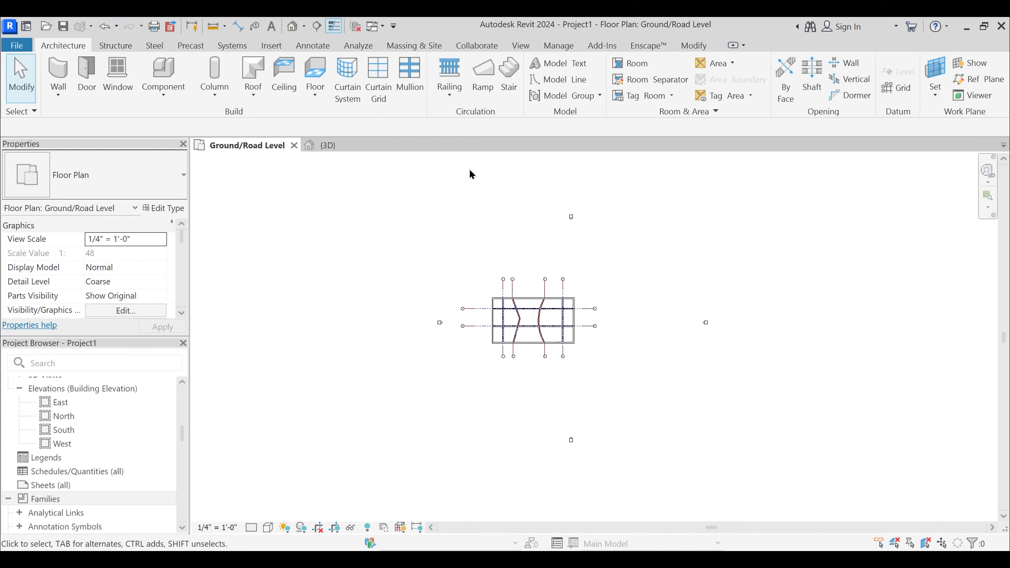
pyautogui.click(328, 145)
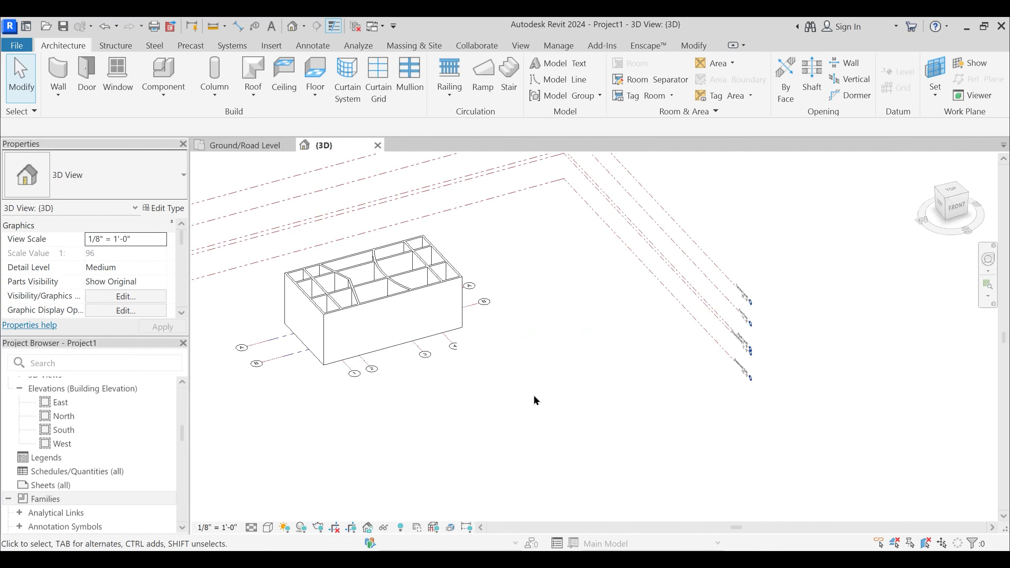
pyautogui.moveTo(535, 401); pyautogui.dragTo(548, 424, button='middle')
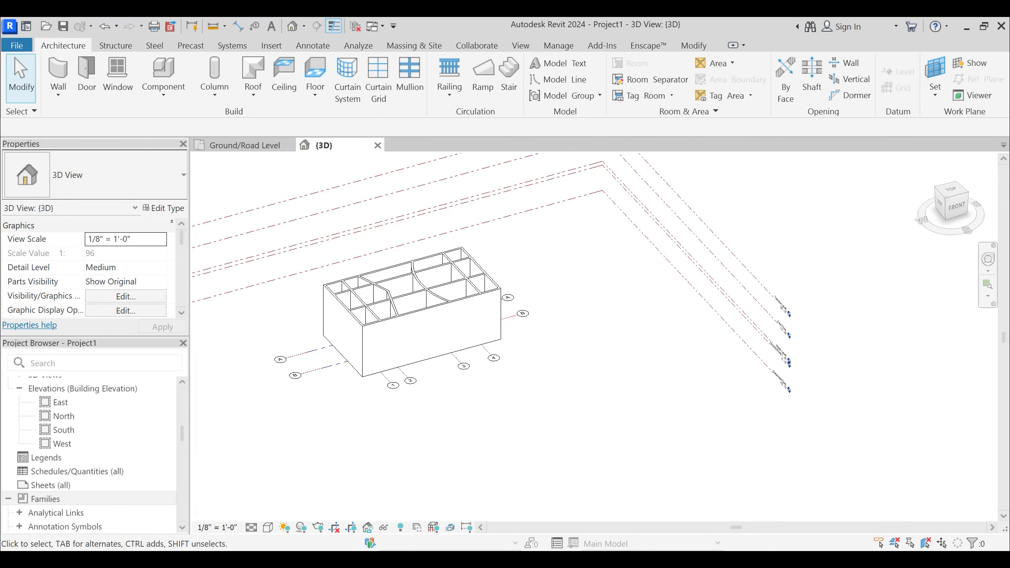
# - Switch to the Google Meet call in Firefox, look through the course's content list in the Content store, and return to the meeting
pyautogui.moveTo(513, 565)
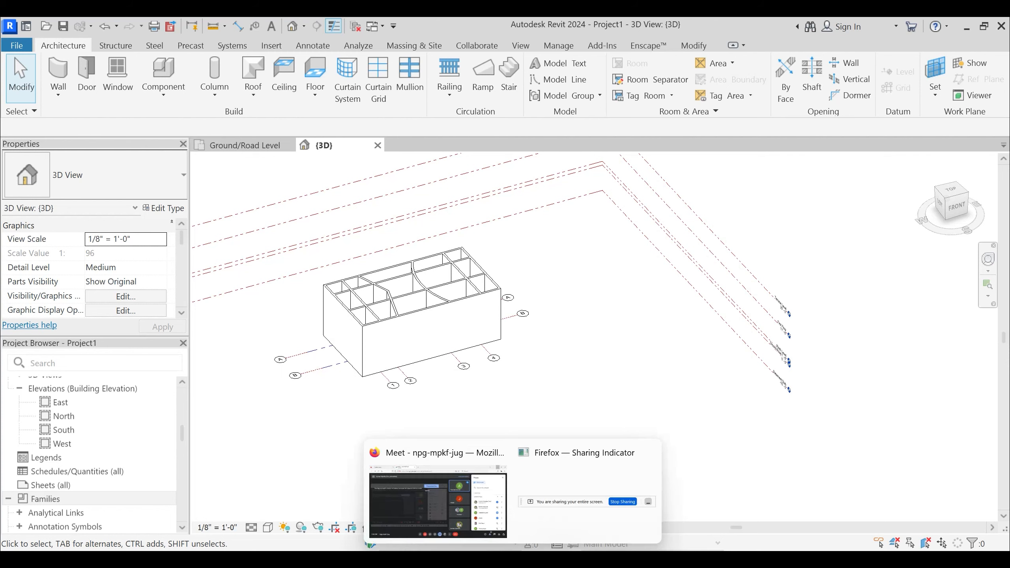
pyautogui.click(452, 506)
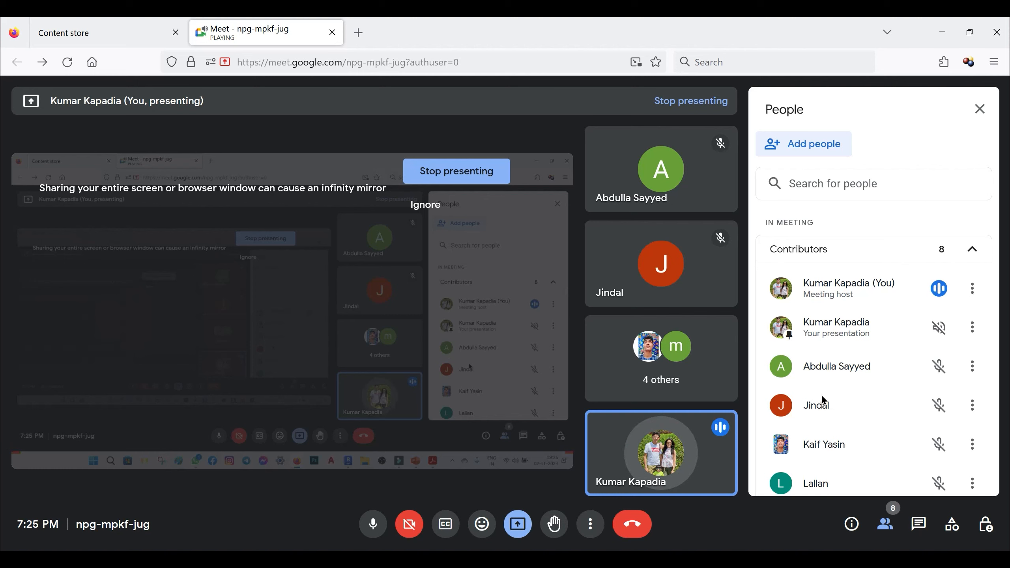
pyautogui.click(106, 31)
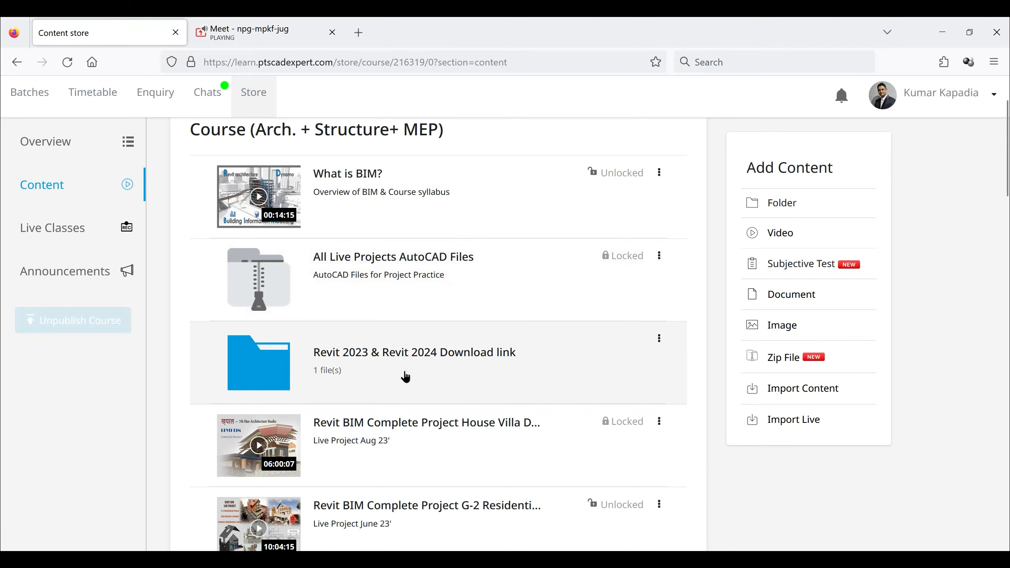
pyautogui.scroll(-5, 405, 375)
pyautogui.scroll(-15, 401, 378)
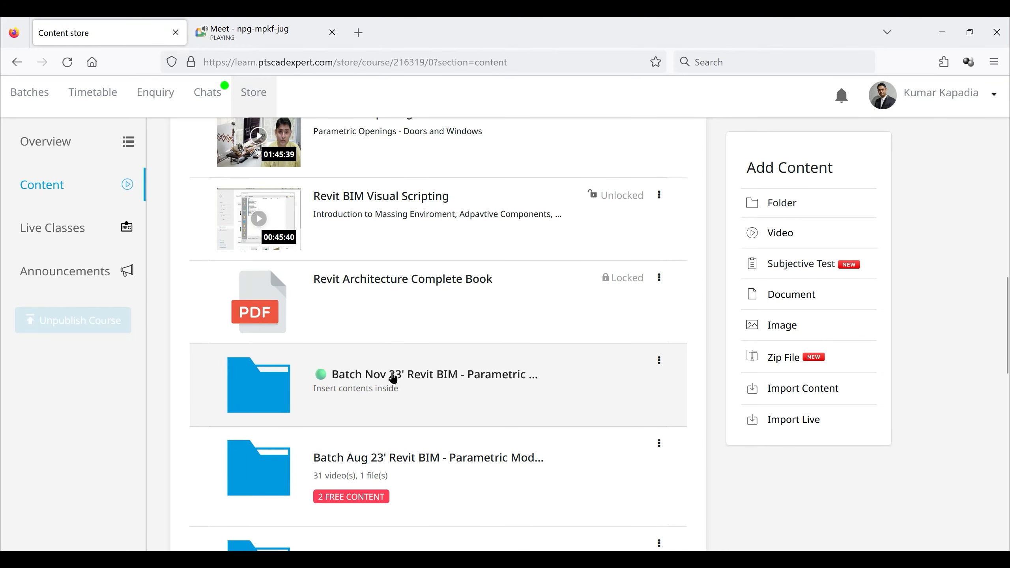
pyautogui.click(259, 32)
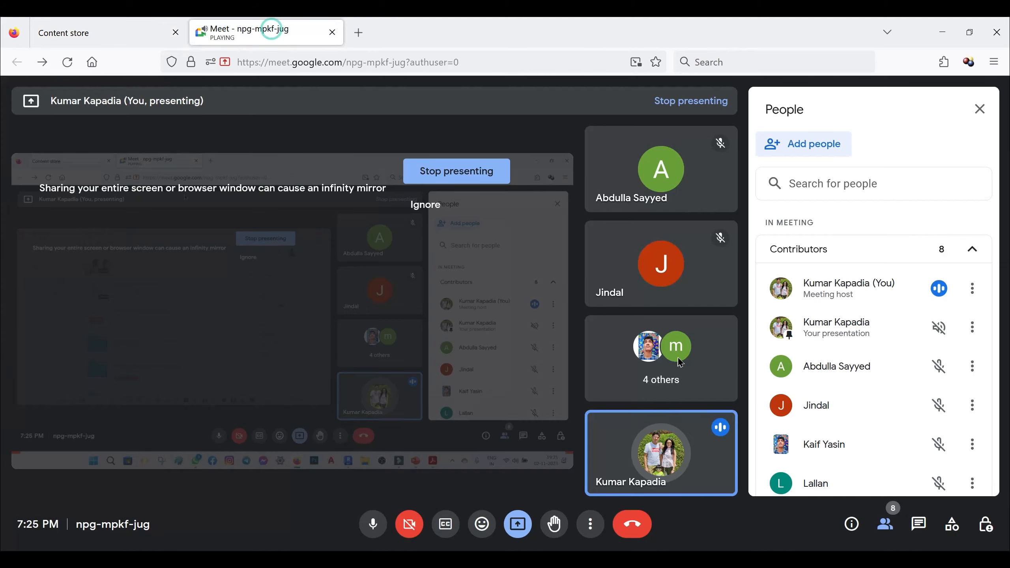